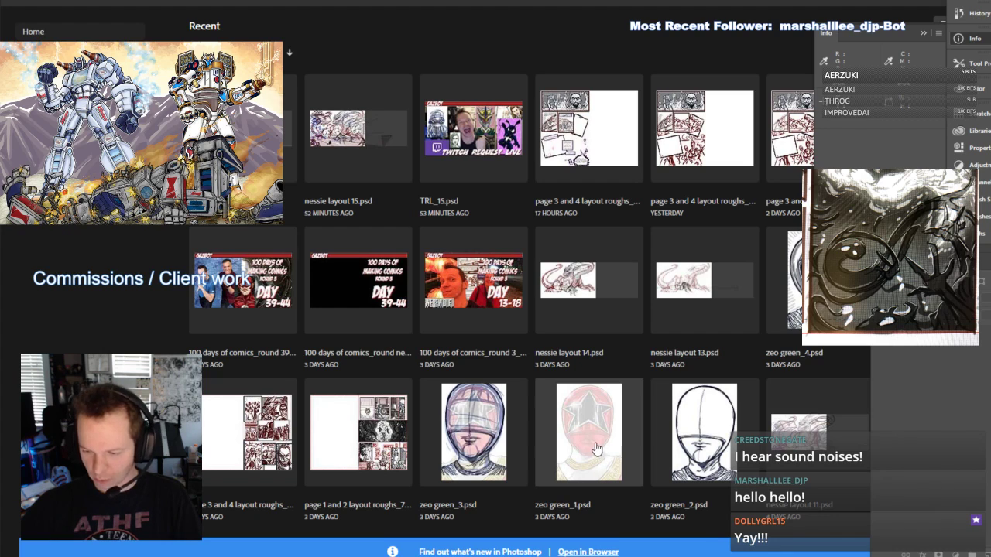
Open zeo green_1.psd and delete all artwork layers and groups, keeping only the white Background layer
{"action": "left_click", "coordinate": [589, 432]}
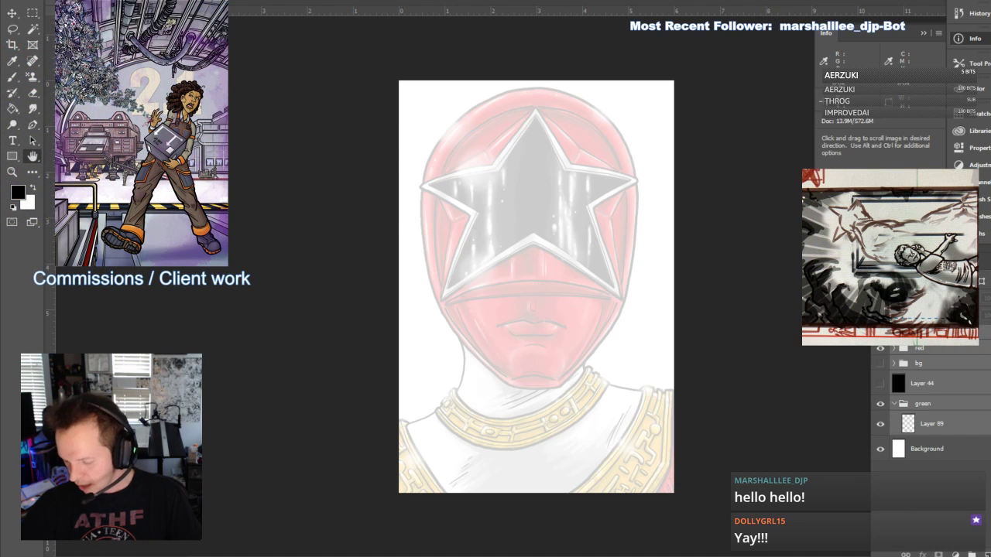
{"action": "key", "text": "Delete"}
{"action": "left_click", "coordinate": [450, 181]}
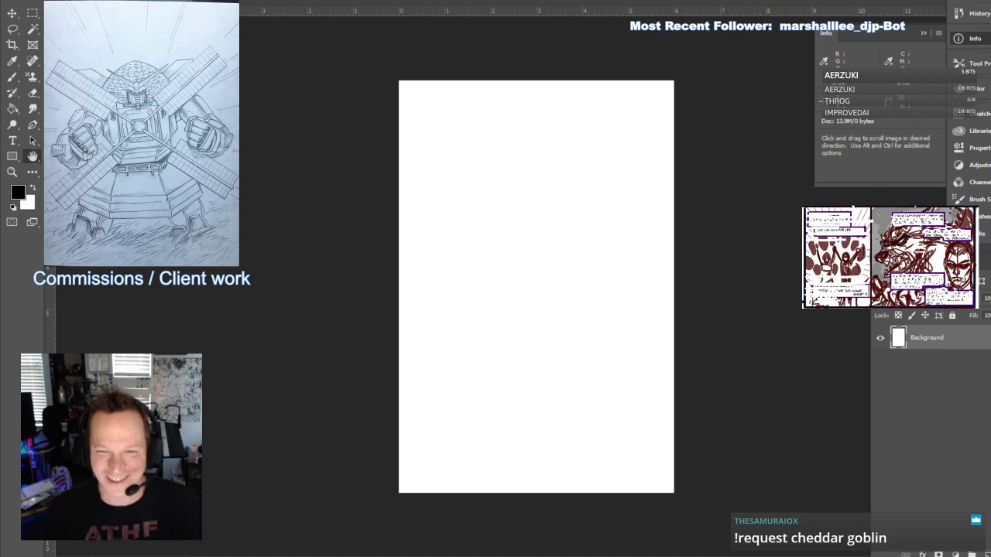
Float the document in its own window, enlarge the canvas view and add a new empty layer above the Background
{"action": "left_click_drag", "start_coordinate": [116, 1], "coordinate": [152, 31]}
{"action": "key", "text": "ctrl+0"}
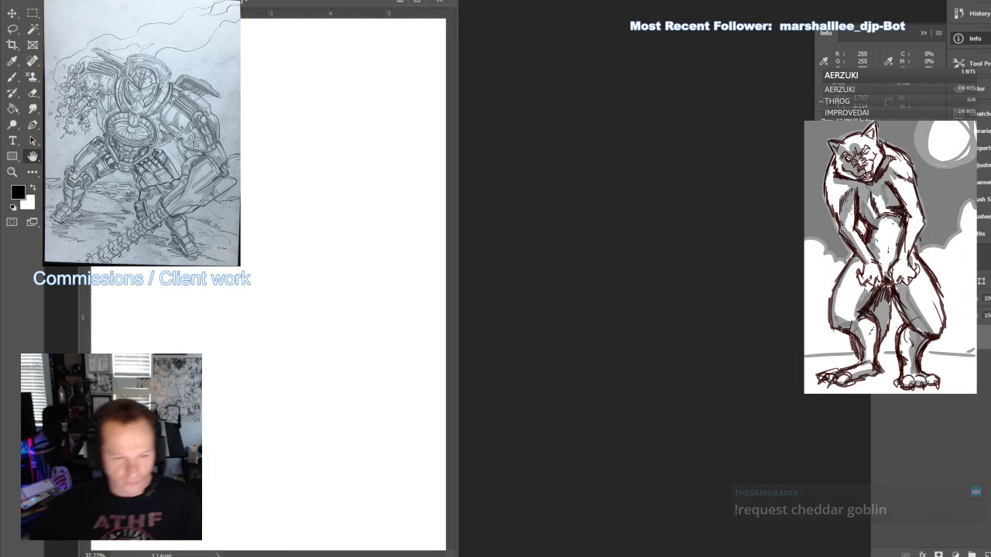
{"action": "left_click_drag", "start_coordinate": [315, 3], "coordinate": [443, 6]}
{"action": "left_click", "coordinate": [987, 554]}
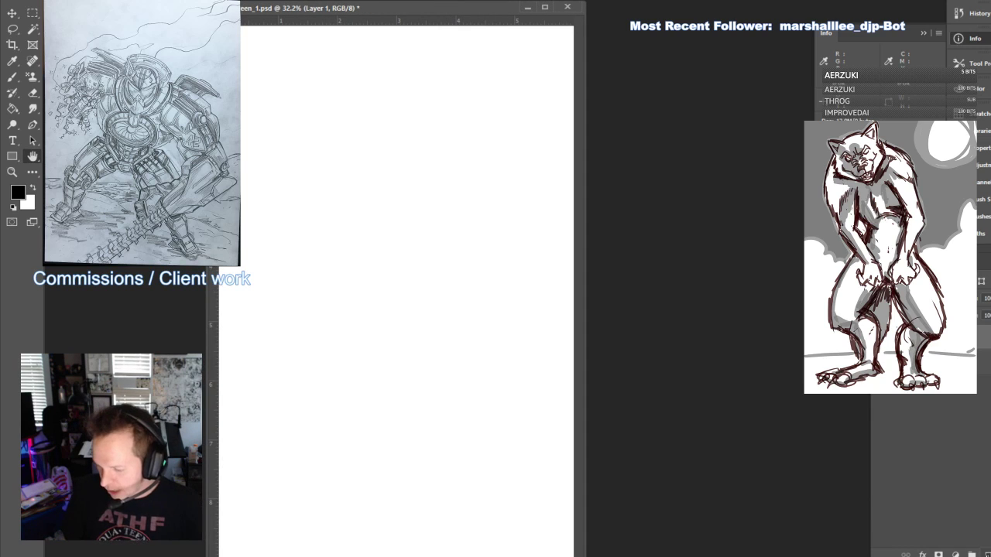
Set the foreground colour to a very dark navy blue and activate the Brush tool
{"action": "left_click", "coordinate": [19, 195]}
{"action": "left_click", "coordinate": [752, 225]}
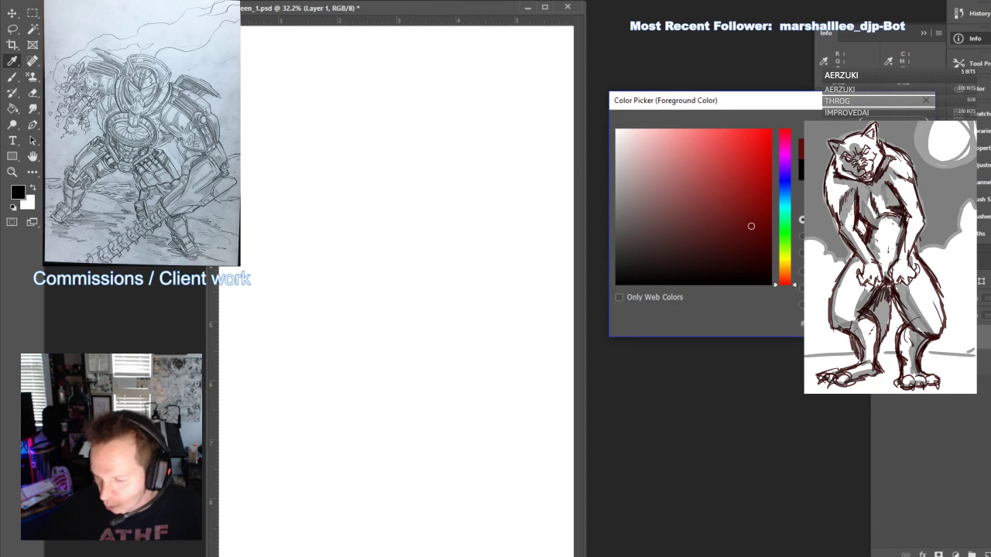
{"action": "left_click", "coordinate": [785, 191]}
{"action": "left_click", "coordinate": [755, 237]}
{"action": "left_click", "coordinate": [765, 254]}
{"action": "left_click", "coordinate": [885, 126]}
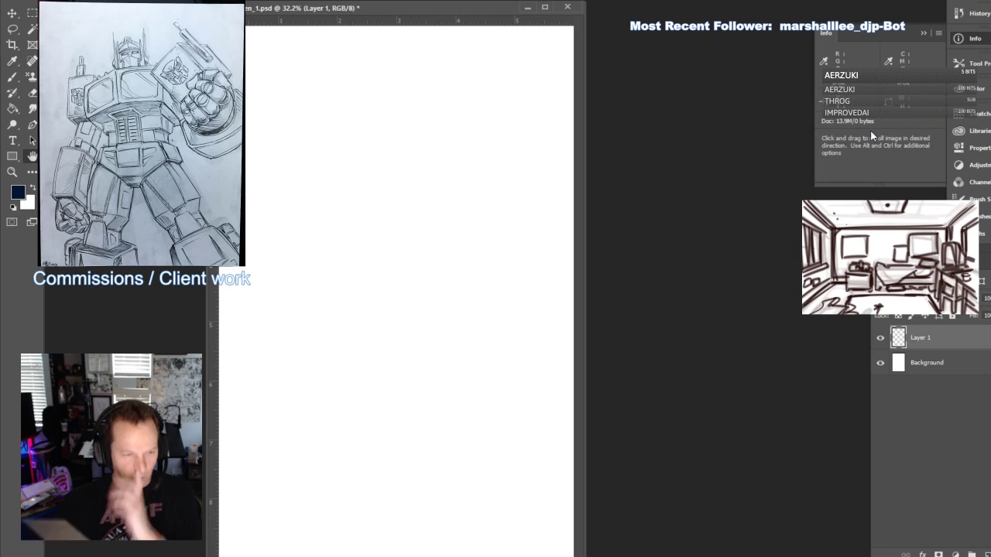
{"action": "key", "text": "b"}
{"action": "left_click_drag", "start_coordinate": [423, 7], "coordinate": [491, 4]}
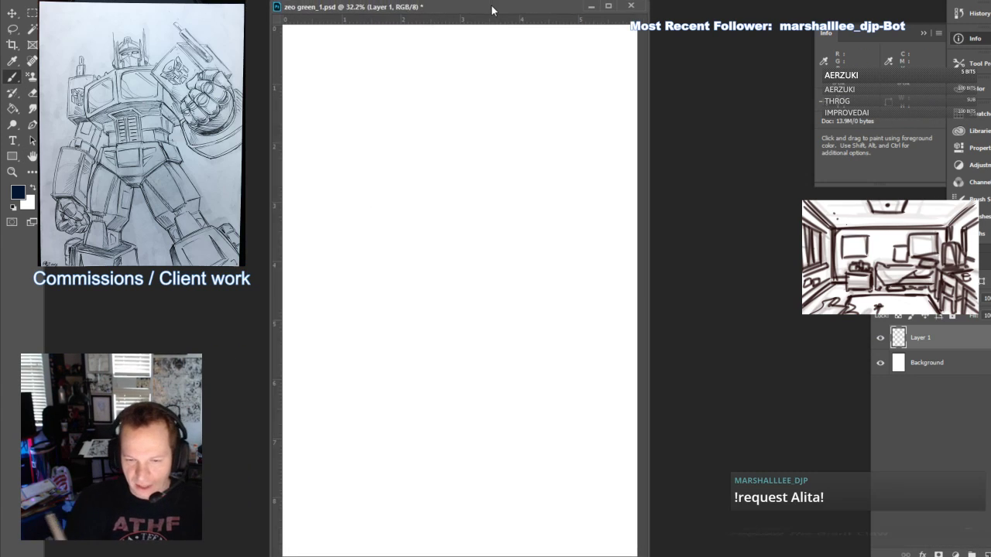
Try a small overlapping test circle with the brush on Layer 1 and undo its strokes
{"action": "mouse_move", "coordinate": [418, 215]}
{"action": "left_mouse_down"}
{"action": "mouse_move", "coordinate": [399, 246]}
{"action": "mouse_move", "coordinate": [389, 231]}
{"action": "mouse_move", "coordinate": [440, 228]}
{"action": "left_mouse_up"}
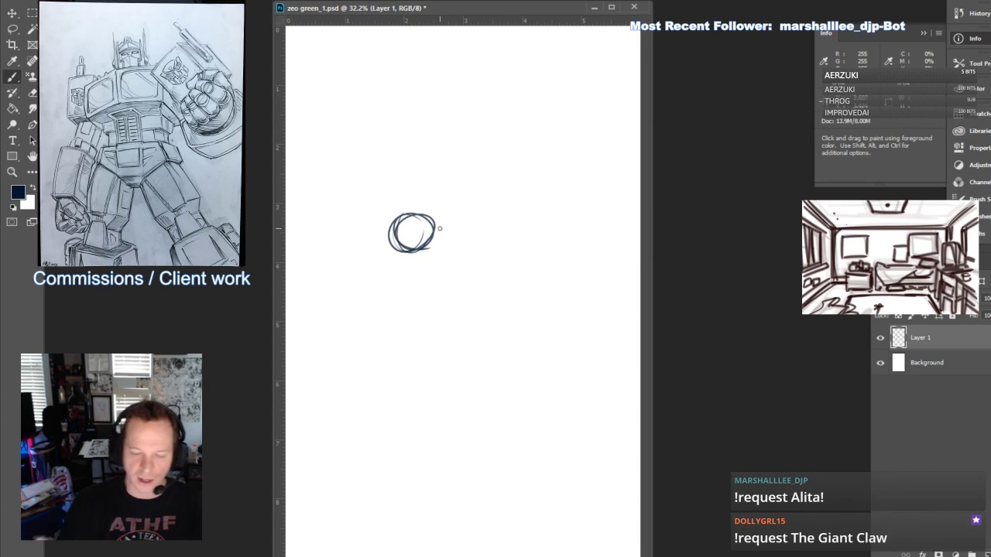
{"action": "key", "text": "ctrl+z"}
{"action": "key", "text": "ctrl+z"}
{"action": "key", "text": "ctrl+z"}
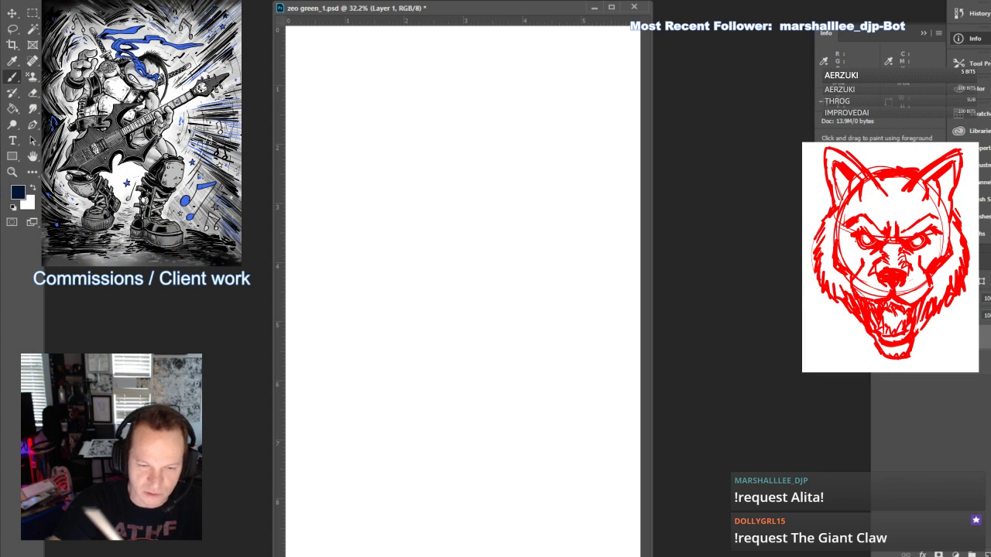
Try another brush preset by sketching two eye circles, a nose and a jaw, and clear the layer of the test
{"action": "left_click", "coordinate": [47, 0]}
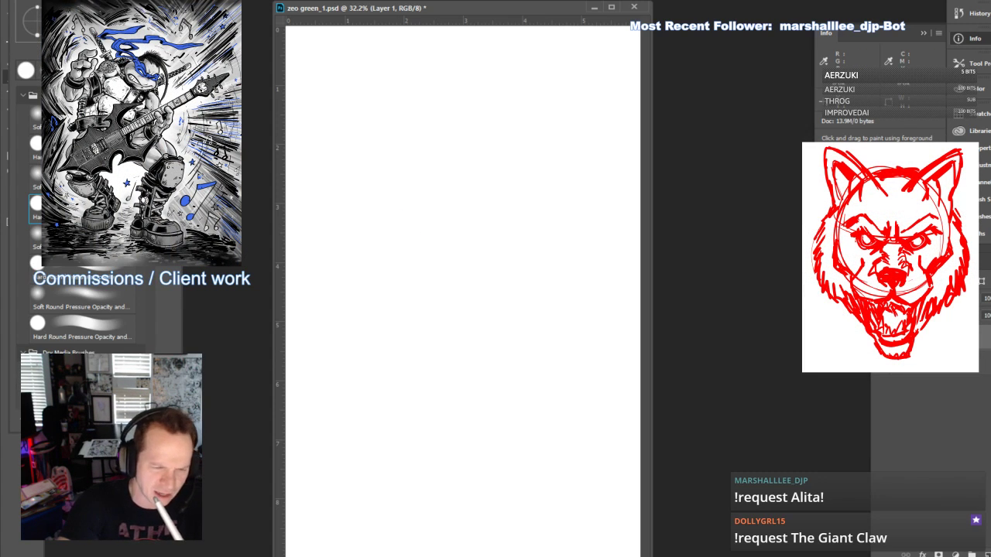
{"action": "mouse_move", "coordinate": [419, 194]}
{"action": "left_mouse_down"}
{"action": "mouse_move", "coordinate": [434, 201]}
{"action": "mouse_move", "coordinate": [434, 214]}
{"action": "mouse_move", "coordinate": [422, 217]}
{"action": "left_mouse_up"}
{"action": "mouse_move", "coordinate": [484, 192]}
{"action": "left_mouse_down"}
{"action": "mouse_move", "coordinate": [507, 205]}
{"action": "mouse_move", "coordinate": [439, 229]}
{"action": "mouse_move", "coordinate": [456, 246]}
{"action": "mouse_move", "coordinate": [432, 256]}
{"action": "mouse_move", "coordinate": [458, 247]}
{"action": "left_mouse_up"}
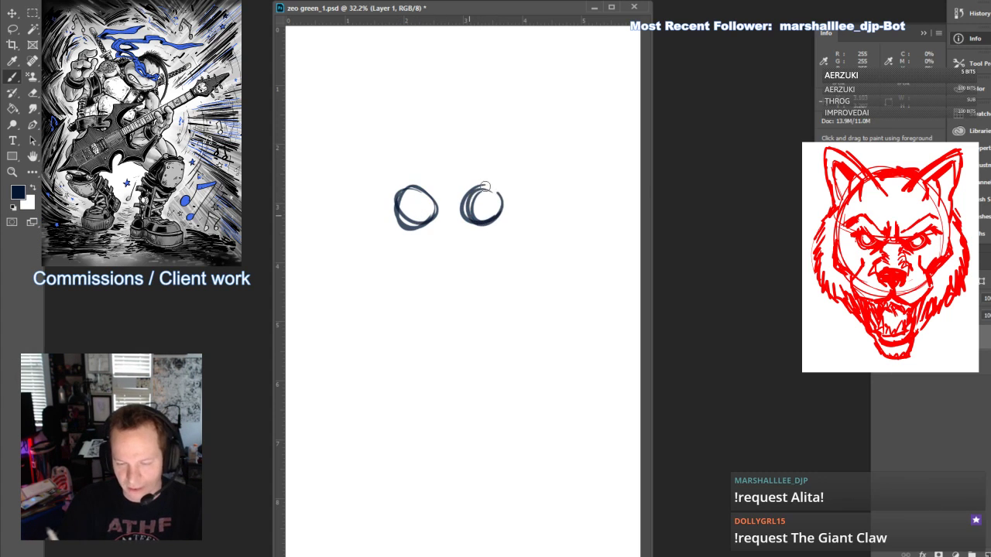
{"action": "mouse_move", "coordinate": [391, 219]}
{"action": "left_mouse_down"}
{"action": "mouse_move", "coordinate": [384, 240]}
{"action": "mouse_move", "coordinate": [410, 287]}
{"action": "mouse_move", "coordinate": [453, 306]}
{"action": "left_mouse_up"}
{"action": "mouse_move", "coordinate": [412, 262]}
{"action": "left_mouse_down"}
{"action": "mouse_move", "coordinate": [463, 297]}
{"action": "mouse_move", "coordinate": [493, 290]}
{"action": "mouse_move", "coordinate": [484, 259]}
{"action": "left_mouse_up"}
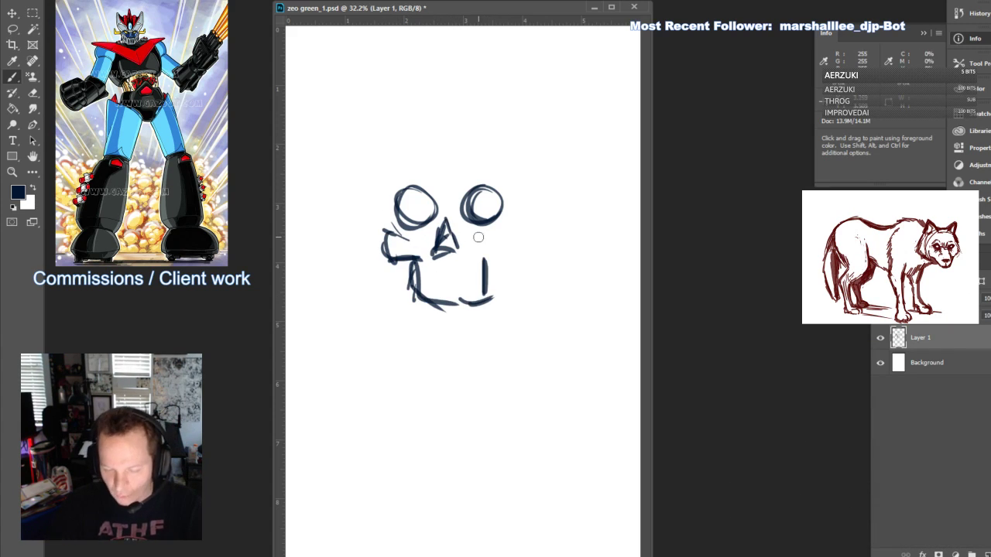
{"action": "key", "text": "ctrl+a"}
{"action": "key", "text": "Delete"}
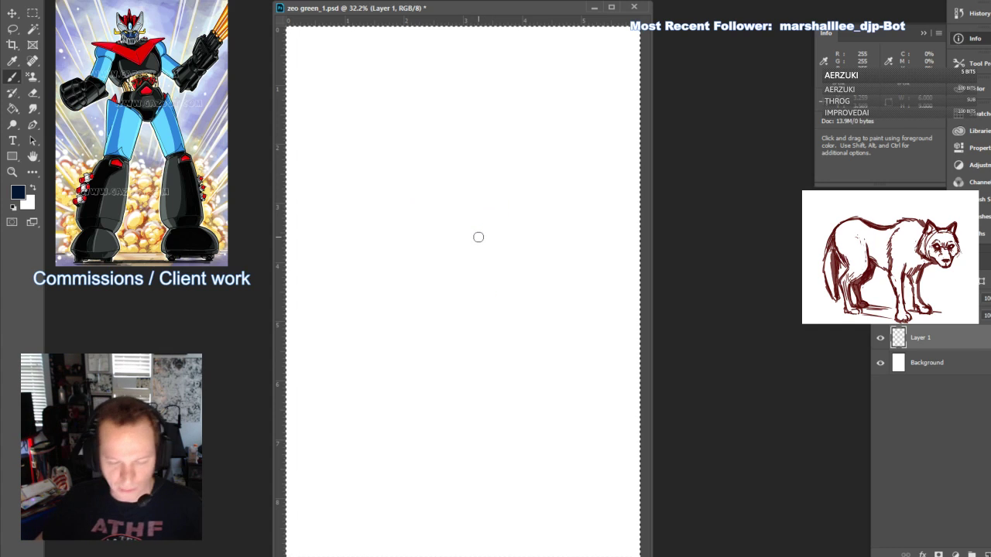
{"action": "key", "text": "ctrl+d"}
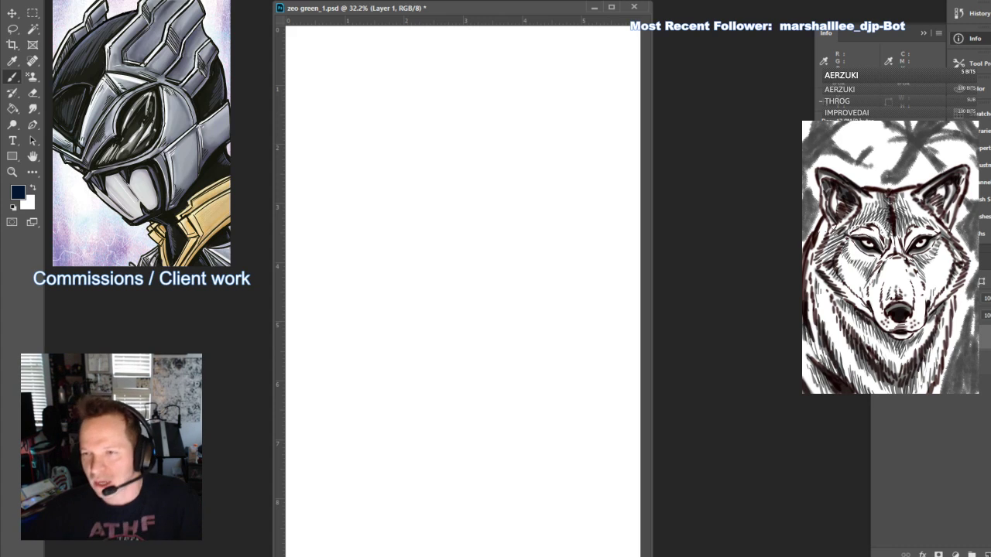
Block in a loose standing figure on Layer 1 with broad strokes for head, torso, arms, legs and crossed back weapons
{"action": "mouse_move", "coordinate": [491, 9]}
{"action": "left_mouse_down"}
{"action": "mouse_move", "coordinate": [463, 9]}
{"action": "mouse_move", "coordinate": [505, 11]}
{"action": "mouse_move", "coordinate": [495, 22]}
{"action": "left_mouse_up"}
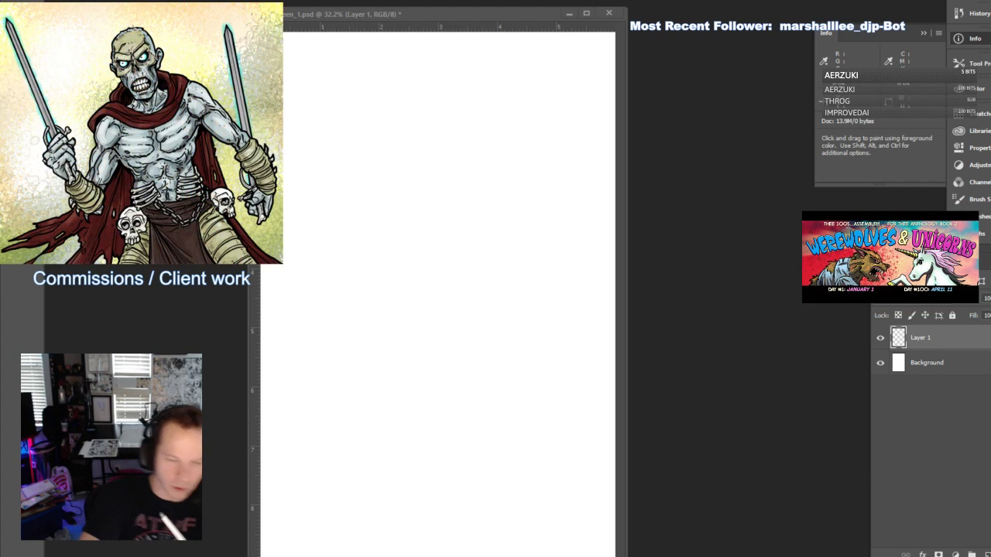
{"action": "left_click", "coordinate": [318, 139]}
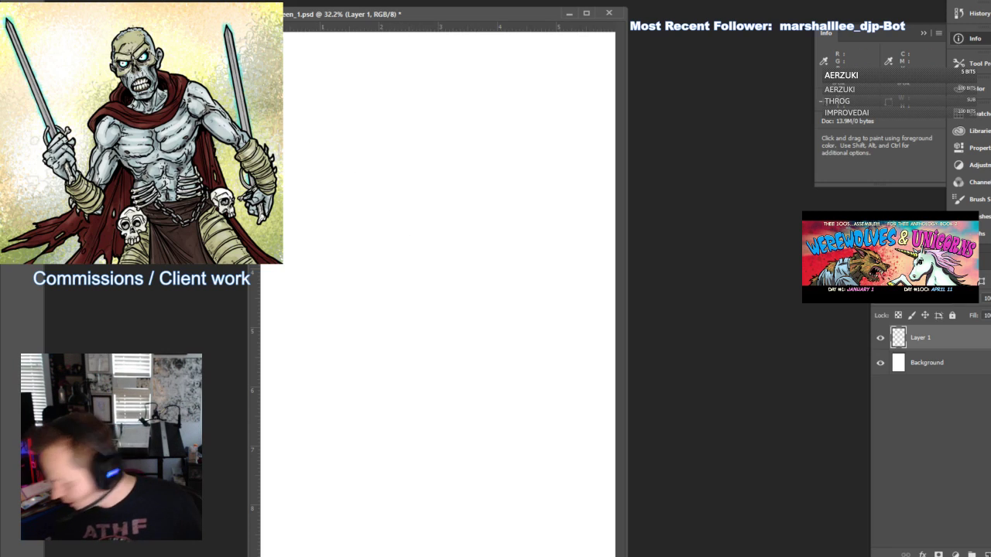
{"action": "left_click_drag", "start_coordinate": [431, 181], "coordinate": [387, 282]}
{"action": "mouse_move", "coordinate": [411, 236]}
{"action": "left_mouse_down"}
{"action": "mouse_move", "coordinate": [453, 206]}
{"action": "mouse_move", "coordinate": [389, 312]}
{"action": "mouse_move", "coordinate": [510, 231]}
{"action": "mouse_move", "coordinate": [531, 274]}
{"action": "mouse_move", "coordinate": [533, 246]}
{"action": "mouse_move", "coordinate": [525, 297]}
{"action": "mouse_move", "coordinate": [548, 259]}
{"action": "mouse_move", "coordinate": [536, 332]}
{"action": "mouse_move", "coordinate": [513, 348]}
{"action": "mouse_move", "coordinate": [522, 333]}
{"action": "mouse_move", "coordinate": [418, 311]}
{"action": "mouse_move", "coordinate": [435, 345]}
{"action": "mouse_move", "coordinate": [440, 301]}
{"action": "mouse_move", "coordinate": [379, 402]}
{"action": "mouse_move", "coordinate": [422, 354]}
{"action": "mouse_move", "coordinate": [450, 342]}
{"action": "mouse_move", "coordinate": [482, 488]}
{"action": "mouse_move", "coordinate": [372, 472]}
{"action": "mouse_move", "coordinate": [383, 266]}
{"action": "mouse_move", "coordinate": [348, 338]}
{"action": "mouse_move", "coordinate": [346, 286]}
{"action": "mouse_move", "coordinate": [344, 300]}
{"action": "mouse_move", "coordinate": [325, 247]}
{"action": "mouse_move", "coordinate": [333, 265]}
{"action": "mouse_move", "coordinate": [310, 250]}
{"action": "mouse_move", "coordinate": [341, 297]}
{"action": "mouse_move", "coordinate": [339, 376]}
{"action": "mouse_move", "coordinate": [394, 273]}
{"action": "mouse_move", "coordinate": [386, 234]}
{"action": "mouse_move", "coordinate": [378, 241]}
{"action": "mouse_move", "coordinate": [432, 176]}
{"action": "mouse_move", "coordinate": [426, 137]}
{"action": "mouse_move", "coordinate": [433, 174]}
{"action": "mouse_move", "coordinate": [408, 179]}
{"action": "mouse_move", "coordinate": [398, 147]}
{"action": "mouse_move", "coordinate": [415, 113]}
{"action": "mouse_move", "coordinate": [420, 279]}
{"action": "mouse_move", "coordinate": [404, 461]}
{"action": "mouse_move", "coordinate": [367, 555]}
{"action": "mouse_move", "coordinate": [347, 544]}
{"action": "mouse_move", "coordinate": [391, 481]}
{"action": "mouse_move", "coordinate": [448, 430]}
{"action": "mouse_move", "coordinate": [504, 553]}
{"action": "mouse_move", "coordinate": [455, 318]}
{"action": "mouse_move", "coordinate": [413, 209]}
{"action": "mouse_move", "coordinate": [374, 210]}
{"action": "mouse_move", "coordinate": [323, 238]}
{"action": "mouse_move", "coordinate": [413, 199]}
{"action": "mouse_move", "coordinate": [545, 288]}
{"action": "mouse_move", "coordinate": [520, 348]}
{"action": "mouse_move", "coordinate": [471, 200]}
{"action": "mouse_move", "coordinate": [452, 198]}
{"action": "mouse_move", "coordinate": [522, 135]}
{"action": "mouse_move", "coordinate": [438, 256]}
{"action": "mouse_move", "coordinate": [421, 232]}
{"action": "mouse_move", "coordinate": [395, 211]}
{"action": "left_mouse_up"}
{"action": "mouse_move", "coordinate": [348, 460]}
{"action": "left_mouse_down"}
{"action": "mouse_move", "coordinate": [380, 465]}
{"action": "mouse_move", "coordinate": [354, 503]}
{"action": "left_mouse_up"}
Lower Layer 1's opacity to 50% and choose a more muted dark navy for drawing on a new layer
{"action": "left_click", "coordinate": [987, 299]}
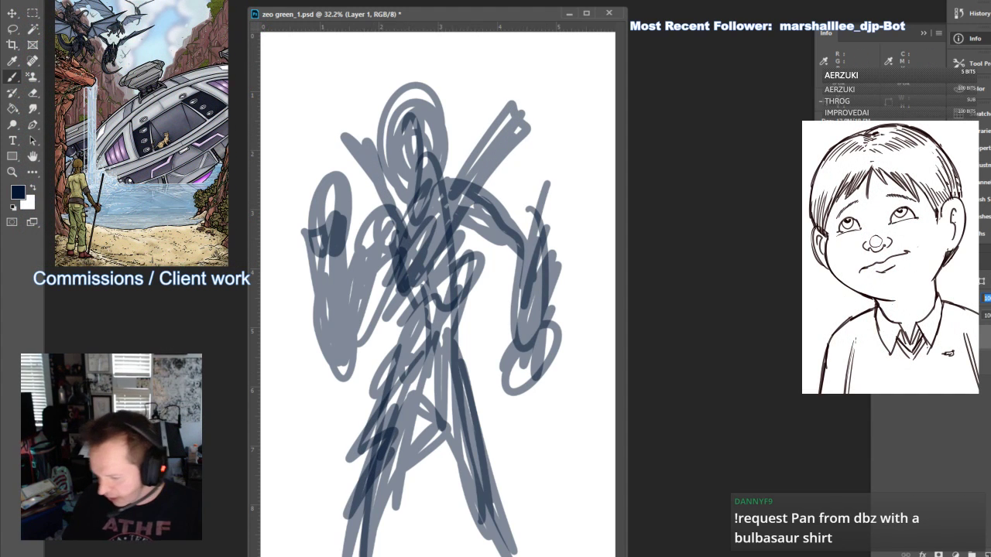
{"action": "type", "text": "50"}
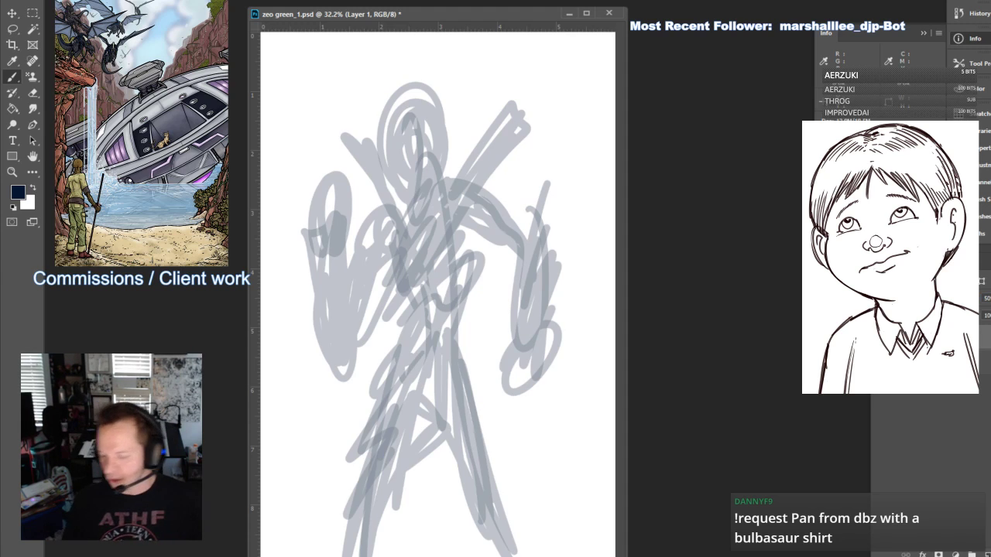
{"action": "left_click", "coordinate": [18, 192]}
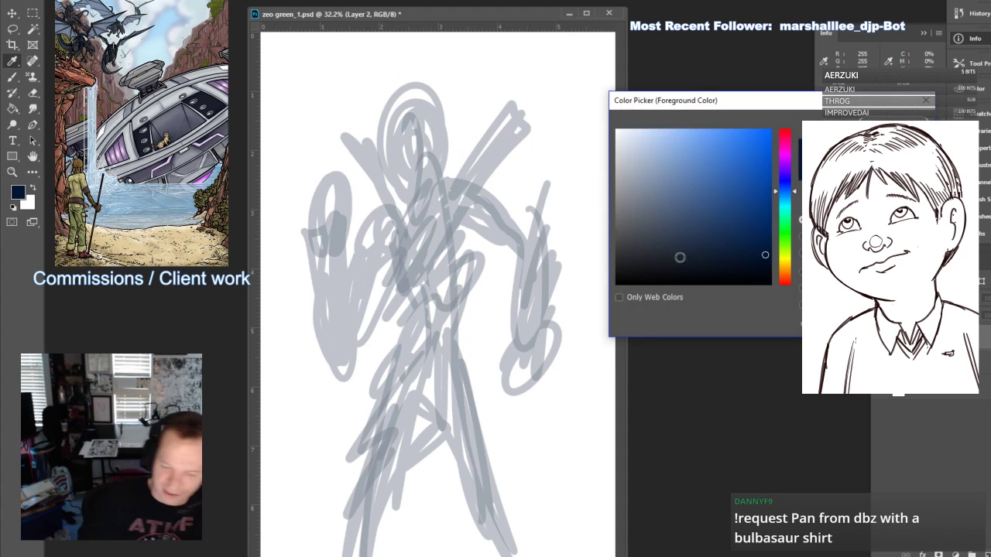
{"action": "left_click", "coordinate": [703, 248]}
{"action": "key", "text": "Return"}
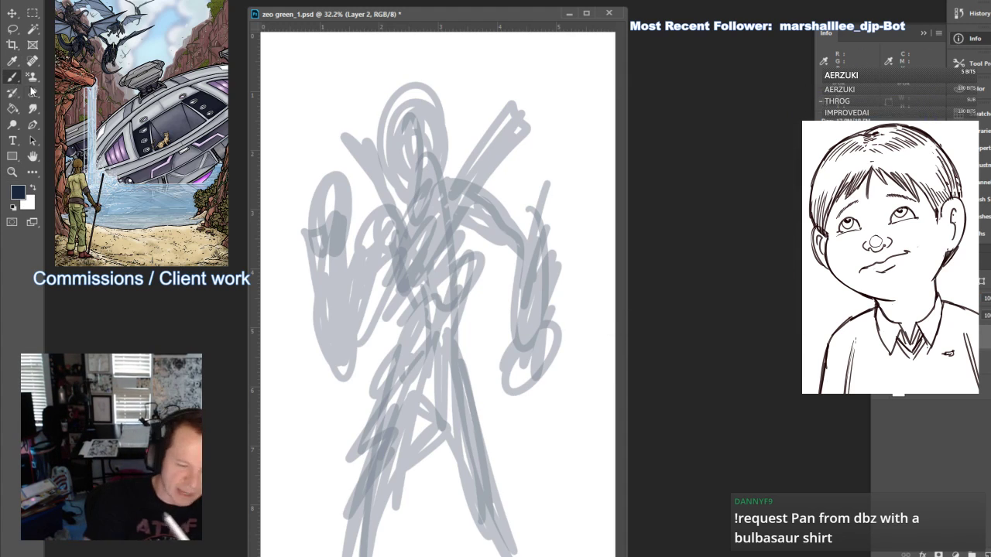
Sketch the figure's right-hand shoulder, gauntleted arm and fist, plus the chest and ribbed torso, on Layer 2
{"action": "mouse_move", "coordinate": [447, 228]}
{"action": "left_mouse_down"}
{"action": "mouse_move", "coordinate": [481, 209]}
{"action": "mouse_move", "coordinate": [531, 258]}
{"action": "mouse_move", "coordinate": [513, 236]}
{"action": "mouse_move", "coordinate": [509, 277]}
{"action": "mouse_move", "coordinate": [558, 296]}
{"action": "mouse_move", "coordinate": [546, 304]}
{"action": "mouse_move", "coordinate": [541, 297]}
{"action": "mouse_move", "coordinate": [557, 289]}
{"action": "mouse_move", "coordinate": [510, 334]}
{"action": "mouse_move", "coordinate": [549, 310]}
{"action": "mouse_move", "coordinate": [521, 320]}
{"action": "mouse_move", "coordinate": [504, 365]}
{"action": "mouse_move", "coordinate": [543, 374]}
{"action": "mouse_move", "coordinate": [529, 226]}
{"action": "mouse_move", "coordinate": [545, 214]}
{"action": "mouse_move", "coordinate": [557, 240]}
{"action": "mouse_move", "coordinate": [553, 268]}
{"action": "mouse_move", "coordinate": [556, 240]}
{"action": "mouse_move", "coordinate": [555, 262]}
{"action": "mouse_move", "coordinate": [533, 187]}
{"action": "left_mouse_up"}
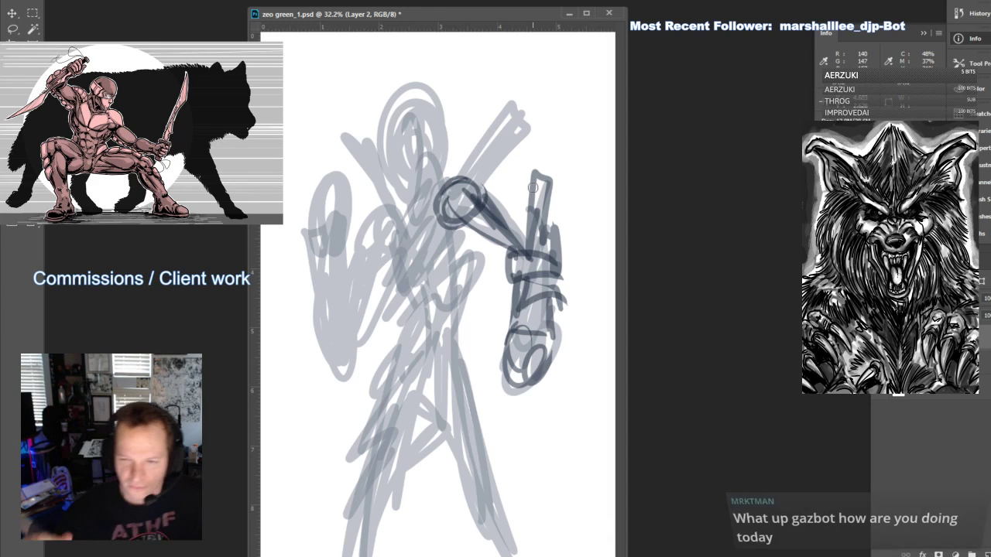
{"action": "mouse_move", "coordinate": [429, 210]}
{"action": "left_mouse_down"}
{"action": "mouse_move", "coordinate": [425, 229]}
{"action": "mouse_move", "coordinate": [467, 271]}
{"action": "left_mouse_up"}
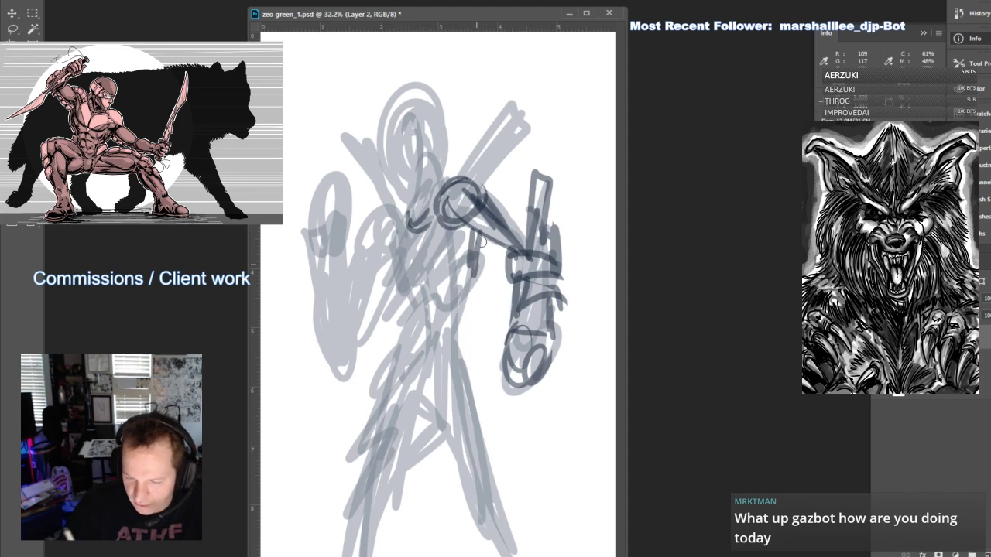
{"action": "left_click_drag", "start_coordinate": [483, 237], "coordinate": [475, 301]}
{"action": "mouse_move", "coordinate": [447, 226]}
{"action": "left_mouse_down"}
{"action": "mouse_move", "coordinate": [473, 317]}
{"action": "mouse_move", "coordinate": [410, 335]}
{"action": "mouse_move", "coordinate": [383, 319]}
{"action": "mouse_move", "coordinate": [434, 346]}
{"action": "mouse_move", "coordinate": [466, 342]}
{"action": "left_mouse_up"}
Sketch the figure's waist, hip plates, loincloth and both legs over the faded rough
{"action": "mouse_move", "coordinate": [396, 345]}
{"action": "left_mouse_down"}
{"action": "mouse_move", "coordinate": [404, 405]}
{"action": "mouse_move", "coordinate": [422, 476]}
{"action": "left_mouse_up"}
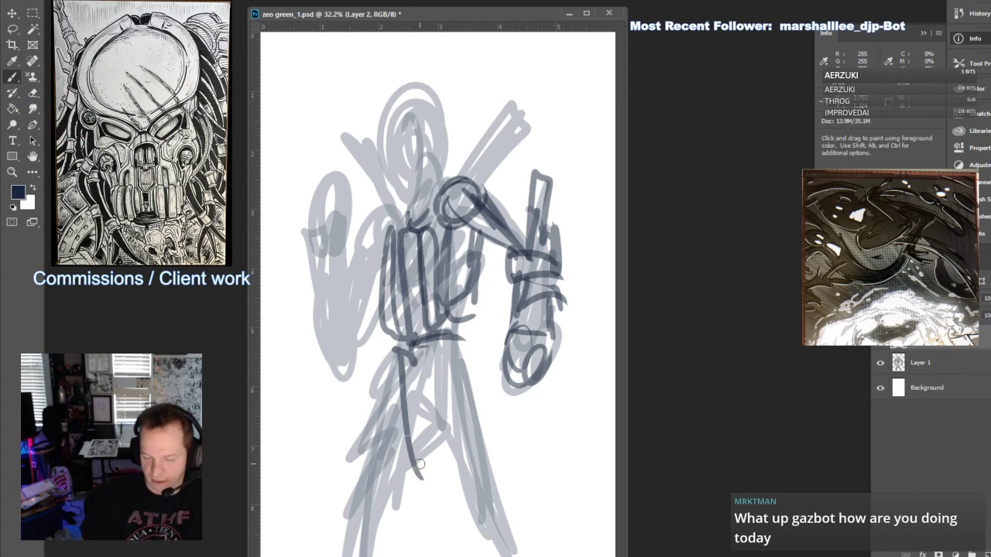
{"action": "mouse_move", "coordinate": [434, 333]}
{"action": "left_mouse_down"}
{"action": "mouse_move", "coordinate": [422, 468]}
{"action": "mouse_move", "coordinate": [474, 438]}
{"action": "left_mouse_up"}
{"action": "left_click_drag", "start_coordinate": [480, 333], "coordinate": [457, 422]}
{"action": "mouse_move", "coordinate": [438, 403]}
{"action": "left_mouse_down"}
{"action": "mouse_move", "coordinate": [452, 474]}
{"action": "mouse_move", "coordinate": [478, 411]}
{"action": "mouse_move", "coordinate": [484, 534]}
{"action": "left_mouse_up"}
{"action": "mouse_move", "coordinate": [476, 399]}
{"action": "left_mouse_down"}
{"action": "mouse_move", "coordinate": [483, 522]}
{"action": "mouse_move", "coordinate": [526, 551]}
{"action": "left_mouse_up"}
{"action": "mouse_move", "coordinate": [395, 344]}
{"action": "left_mouse_down"}
{"action": "mouse_move", "coordinate": [374, 367]}
{"action": "mouse_move", "coordinate": [380, 418]}
{"action": "left_mouse_up"}
{"action": "left_click_drag", "start_coordinate": [373, 368], "coordinate": [387, 430]}
{"action": "mouse_move", "coordinate": [402, 417]}
{"action": "left_mouse_down"}
{"action": "mouse_move", "coordinate": [414, 450]}
{"action": "mouse_move", "coordinate": [360, 508]}
{"action": "left_mouse_up"}
{"action": "left_click_drag", "start_coordinate": [414, 469], "coordinate": [368, 539]}
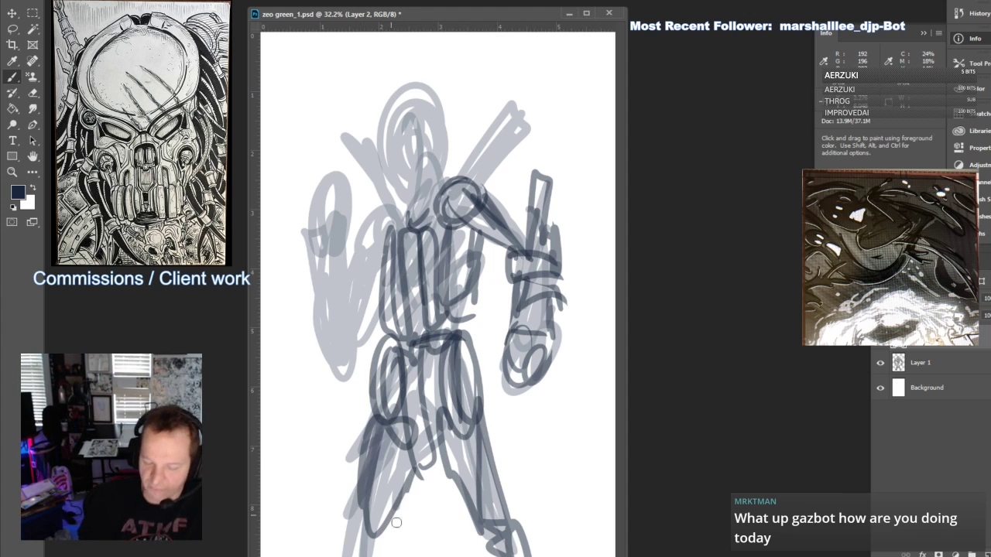
{"action": "left_click_drag", "start_coordinate": [403, 449], "coordinate": [376, 530]}
Add a round pouch at the hip and bumpy armour details along the outer edges of the legs
{"action": "left_click_drag", "start_coordinate": [475, 313], "coordinate": [496, 341]}
{"action": "left_click_drag", "start_coordinate": [464, 379], "coordinate": [473, 389]}
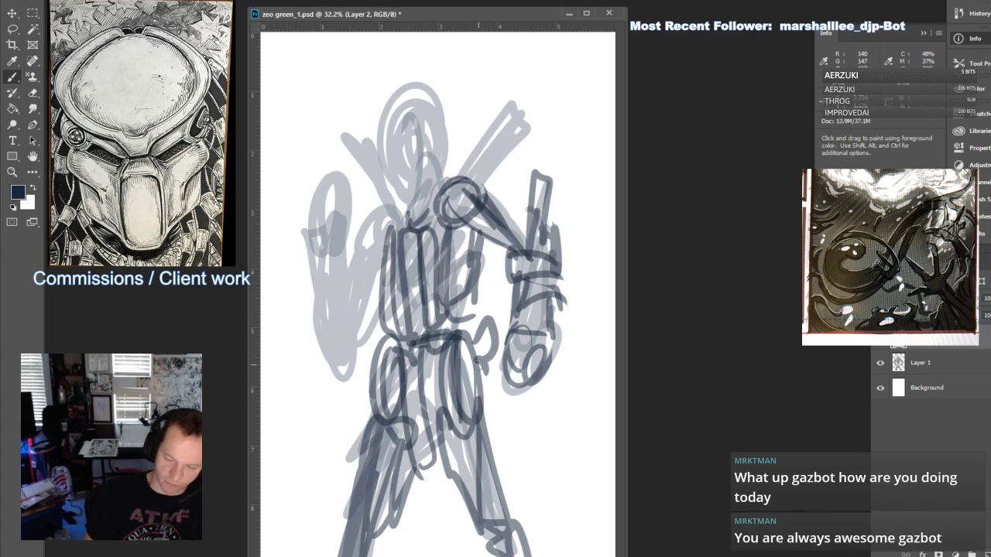
{"action": "left_click_drag", "start_coordinate": [481, 326], "coordinate": [496, 364]}
{"action": "left_click_drag", "start_coordinate": [499, 457], "coordinate": [515, 515]}
{"action": "left_click_drag", "start_coordinate": [357, 449], "coordinate": [347, 484]}
Sketch the figure's left-hand shoulder, bent arm, gauntlet and raised fist
{"action": "mouse_move", "coordinate": [375, 224]}
{"action": "left_mouse_down"}
{"action": "mouse_move", "coordinate": [362, 271]}
{"action": "mouse_move", "coordinate": [403, 260]}
{"action": "left_mouse_up"}
{"action": "mouse_move", "coordinate": [383, 229]}
{"action": "left_mouse_down"}
{"action": "mouse_move", "coordinate": [365, 324]}
{"action": "mouse_move", "coordinate": [348, 340]}
{"action": "left_mouse_up"}
{"action": "left_click_drag", "start_coordinate": [377, 296], "coordinate": [352, 357]}
{"action": "left_click_drag", "start_coordinate": [370, 315], "coordinate": [318, 368]}
{"action": "mouse_move", "coordinate": [304, 259]}
{"action": "left_mouse_down"}
{"action": "mouse_move", "coordinate": [324, 291]}
{"action": "mouse_move", "coordinate": [363, 292]}
{"action": "mouse_move", "coordinate": [325, 325]}
{"action": "mouse_move", "coordinate": [305, 322]}
{"action": "mouse_move", "coordinate": [377, 357]}
{"action": "left_mouse_up"}
{"action": "left_click_drag", "start_coordinate": [317, 241], "coordinate": [303, 267]}
{"action": "mouse_move", "coordinate": [345, 232]}
{"action": "left_mouse_down"}
{"action": "mouse_move", "coordinate": [309, 197]}
{"action": "mouse_move", "coordinate": [299, 214]}
{"action": "mouse_move", "coordinate": [344, 226]}
{"action": "mouse_move", "coordinate": [350, 284]}
{"action": "left_mouse_up"}
Draw the pointed blade below the lowered fist, the neck lines and the weapon handles rising behind the shoulders
{"action": "left_click_drag", "start_coordinate": [504, 350], "coordinate": [504, 429]}
{"action": "mouse_move", "coordinate": [524, 411]}
{"action": "left_mouse_down"}
{"action": "mouse_move", "coordinate": [554, 360]}
{"action": "mouse_move", "coordinate": [534, 389]}
{"action": "left_mouse_up"}
{"action": "mouse_move", "coordinate": [406, 201]}
{"action": "left_mouse_down"}
{"action": "mouse_move", "coordinate": [383, 234]}
{"action": "mouse_move", "coordinate": [330, 170]}
{"action": "mouse_move", "coordinate": [418, 223]}
{"action": "left_mouse_up"}
{"action": "left_click_drag", "start_coordinate": [334, 144], "coordinate": [397, 206]}
{"action": "left_click_drag", "start_coordinate": [333, 167], "coordinate": [395, 232]}
{"action": "mouse_move", "coordinate": [432, 205]}
{"action": "left_mouse_down"}
{"action": "mouse_move", "coordinate": [524, 99]}
{"action": "mouse_move", "coordinate": [476, 179]}
{"action": "left_mouse_up"}
{"action": "mouse_move", "coordinate": [418, 214]}
{"action": "left_mouse_down"}
{"action": "mouse_move", "coordinate": [391, 170]}
{"action": "mouse_move", "coordinate": [382, 128]}
{"action": "mouse_move", "coordinate": [422, 108]}
{"action": "mouse_move", "coordinate": [441, 147]}
{"action": "mouse_move", "coordinate": [438, 186]}
{"action": "mouse_move", "coordinate": [432, 108]}
{"action": "mouse_move", "coordinate": [430, 197]}
{"action": "left_mouse_up"}
Add the mask's brow and centre lines to the head, and grip bands and end caps to the back weapon handles
{"action": "left_click_drag", "start_coordinate": [385, 157], "coordinate": [438, 154]}
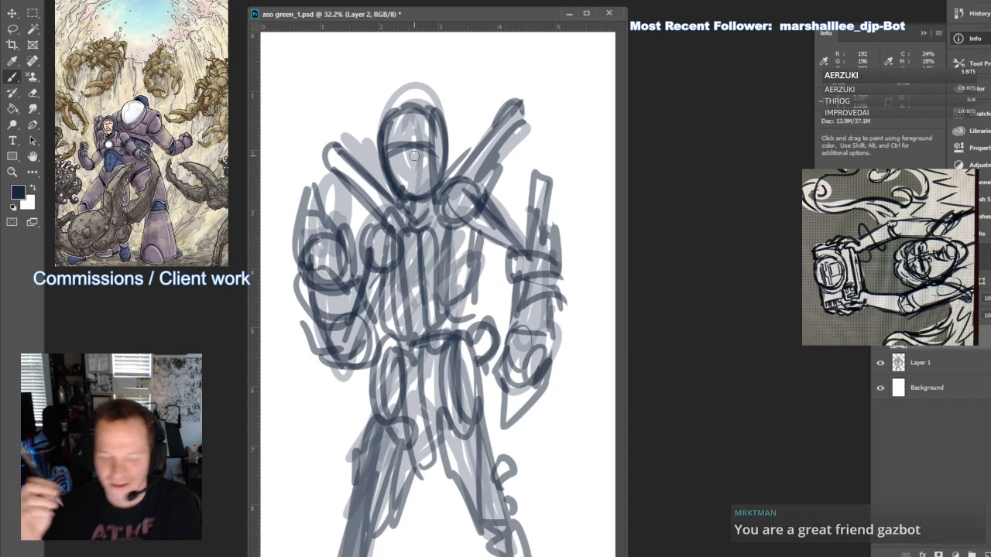
{"action": "left_click_drag", "start_coordinate": [408, 147], "coordinate": [411, 195]}
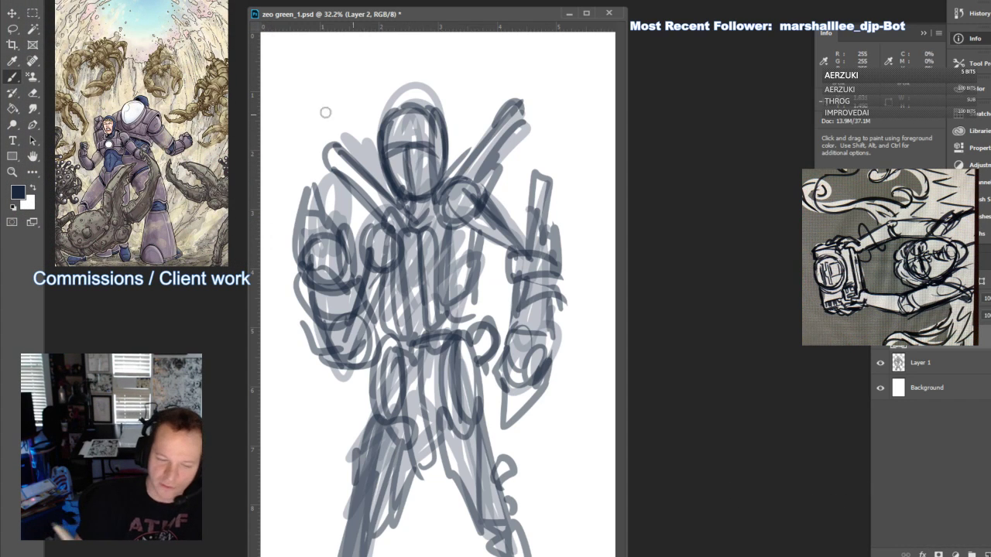
{"action": "left_click_drag", "start_coordinate": [345, 161], "coordinate": [375, 188]}
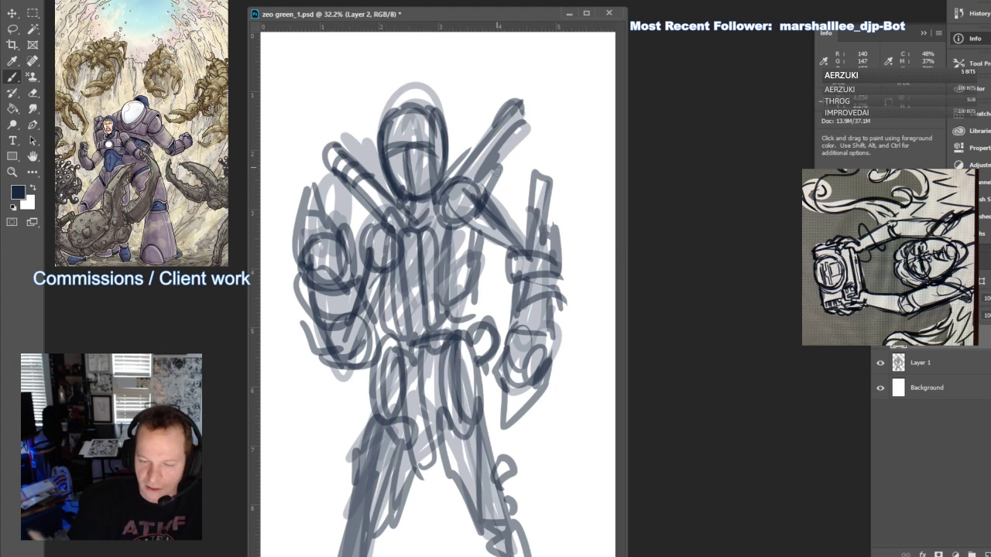
{"action": "left_click_drag", "start_coordinate": [490, 133], "coordinate": [508, 143]}
{"action": "left_click_drag", "start_coordinate": [531, 103], "coordinate": [528, 129]}
Reinforce the inner leg and thigh lines and add detail to the belt and side of the chest
{"action": "left_click_drag", "start_coordinate": [414, 470], "coordinate": [390, 555]}
{"action": "left_click_drag", "start_coordinate": [402, 489], "coordinate": [419, 499]}
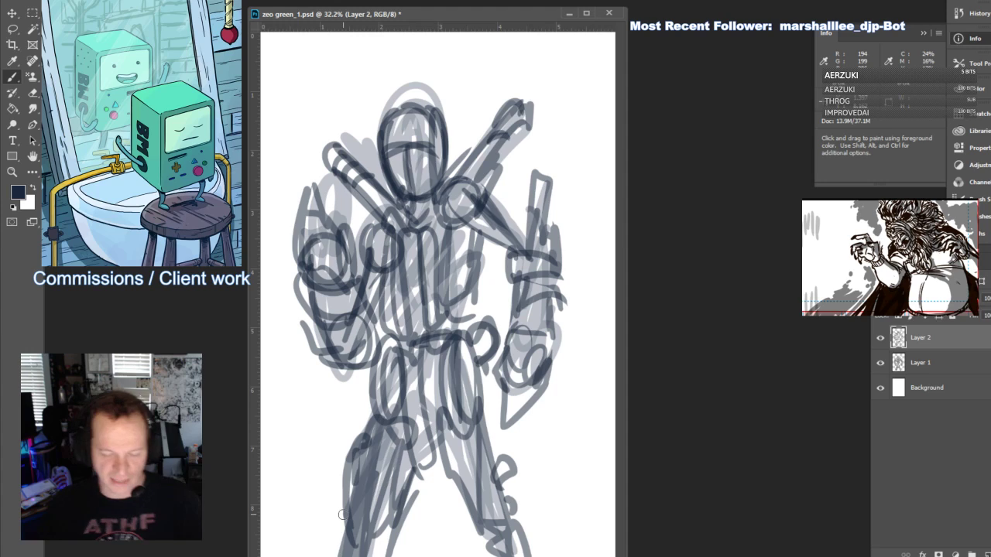
{"action": "left_click_drag", "start_coordinate": [450, 316], "coordinate": [455, 333]}
{"action": "left_click_drag", "start_coordinate": [437, 333], "coordinate": [457, 324]}
{"action": "mouse_move", "coordinate": [485, 254]}
{"action": "left_mouse_down"}
{"action": "mouse_move", "coordinate": [498, 239]}
{"action": "mouse_move", "coordinate": [469, 259]}
{"action": "mouse_move", "coordinate": [489, 244]}
{"action": "left_mouse_up"}
Strengthen the right-hand shoulder and upper arm, the blade at the lowered fist and the spike above the raised fist
{"action": "left_click_drag", "start_coordinate": [443, 178], "coordinate": [488, 220]}
{"action": "left_click_drag", "start_coordinate": [495, 198], "coordinate": [540, 248]}
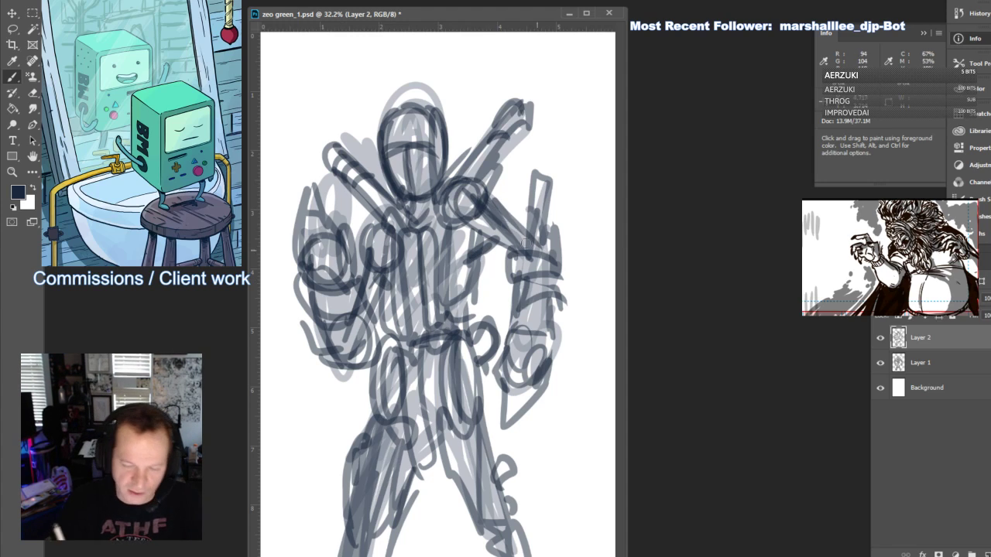
{"action": "left_click_drag", "start_coordinate": [477, 218], "coordinate": [533, 260]}
{"action": "left_click_drag", "start_coordinate": [505, 430], "coordinate": [536, 394]}
{"action": "mouse_move", "coordinate": [497, 364]}
{"action": "left_mouse_down"}
{"action": "mouse_move", "coordinate": [487, 401]}
{"action": "mouse_move", "coordinate": [503, 426]}
{"action": "left_mouse_up"}
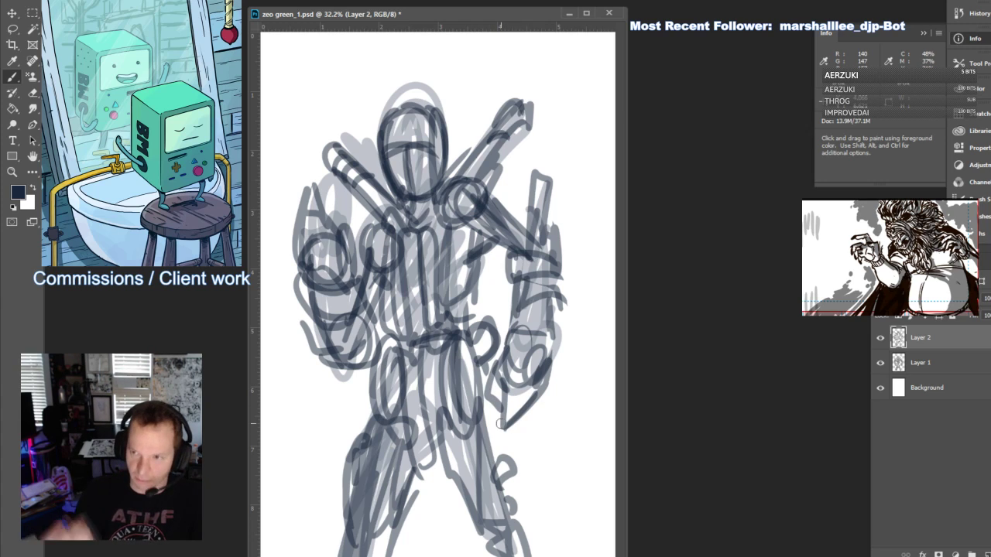
{"action": "left_click_drag", "start_coordinate": [314, 189], "coordinate": [347, 246]}
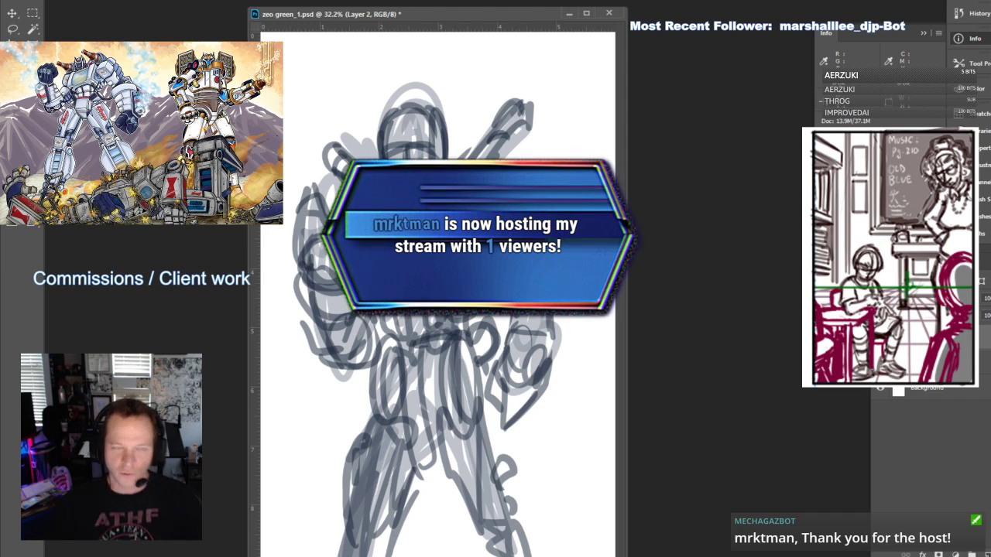
Set Layer 2's opacity to 50%
{"action": "left_click", "coordinate": [933, 364]}
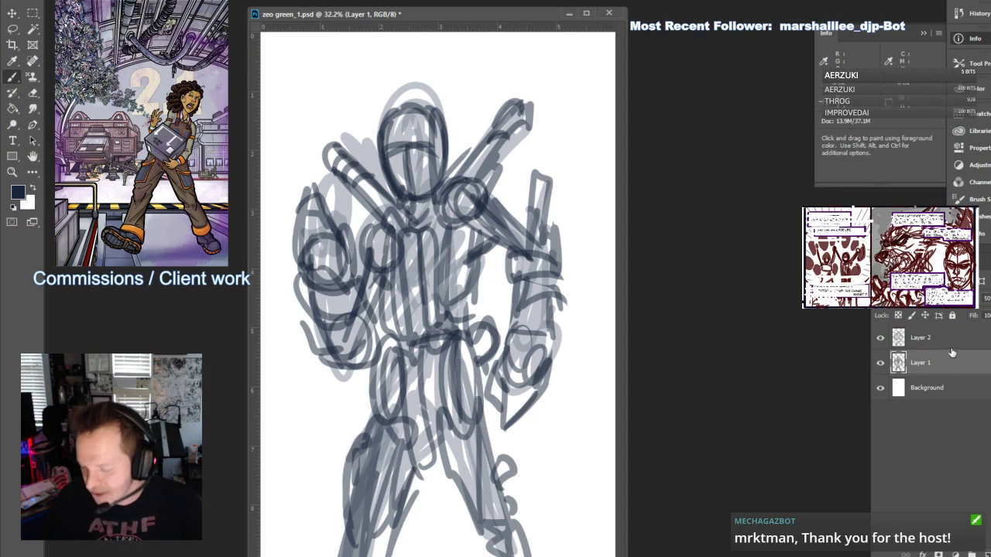
{"action": "left_click", "coordinate": [951, 339]}
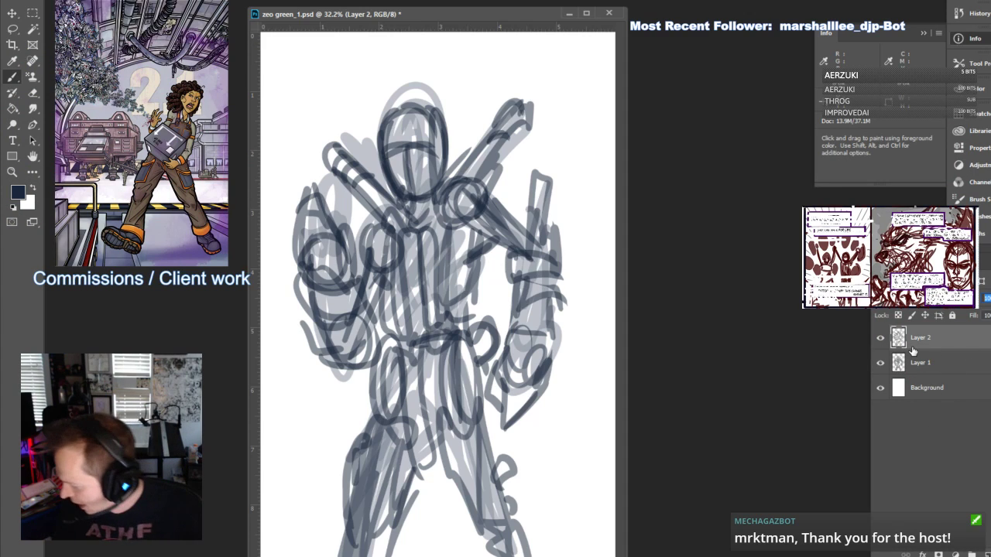
{"action": "type", "text": "50"}
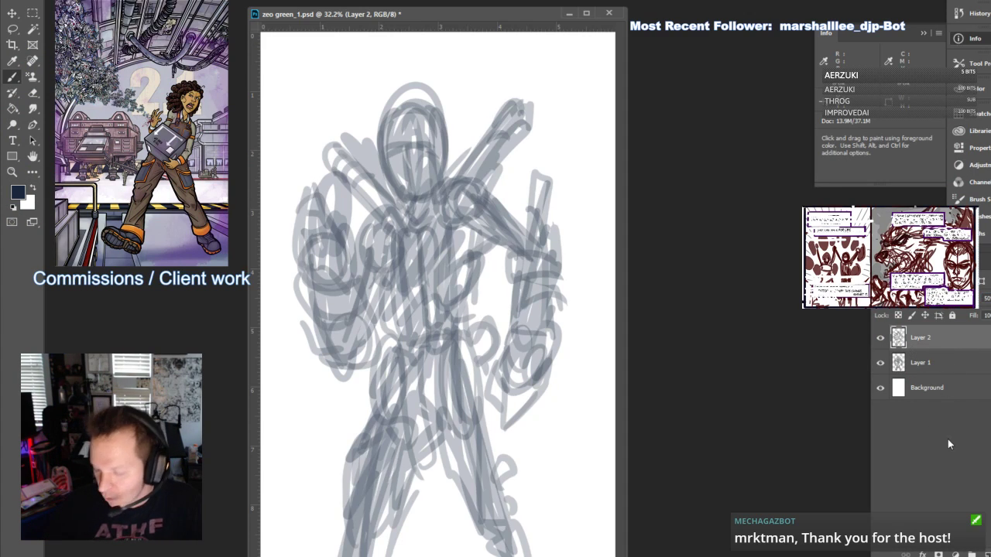
Create a new layer above Layer 2 and set the foreground colour to near-black for the brush
{"action": "key", "text": "ctrl+shift+alt+n"}
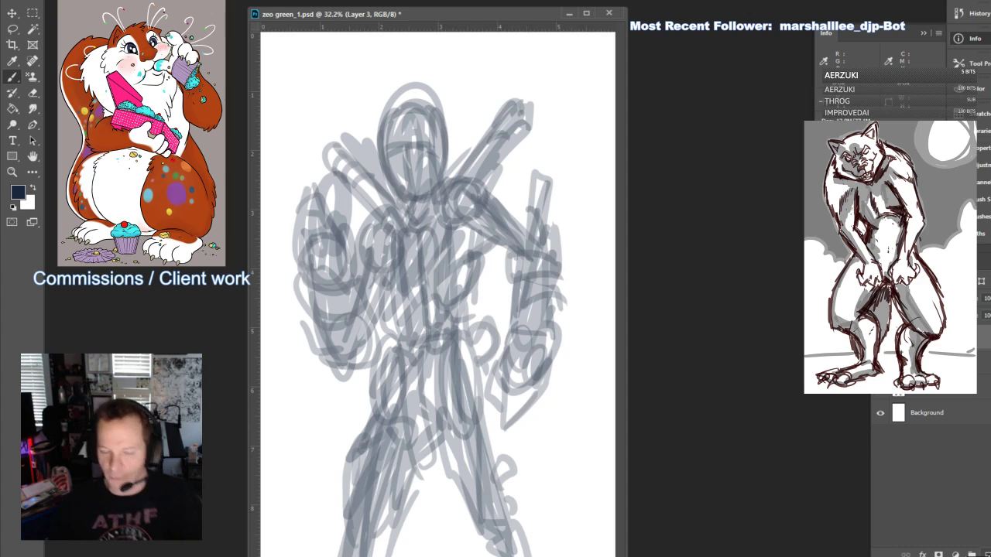
{"action": "left_click", "coordinate": [18, 192]}
{"action": "left_click", "coordinate": [691, 271]}
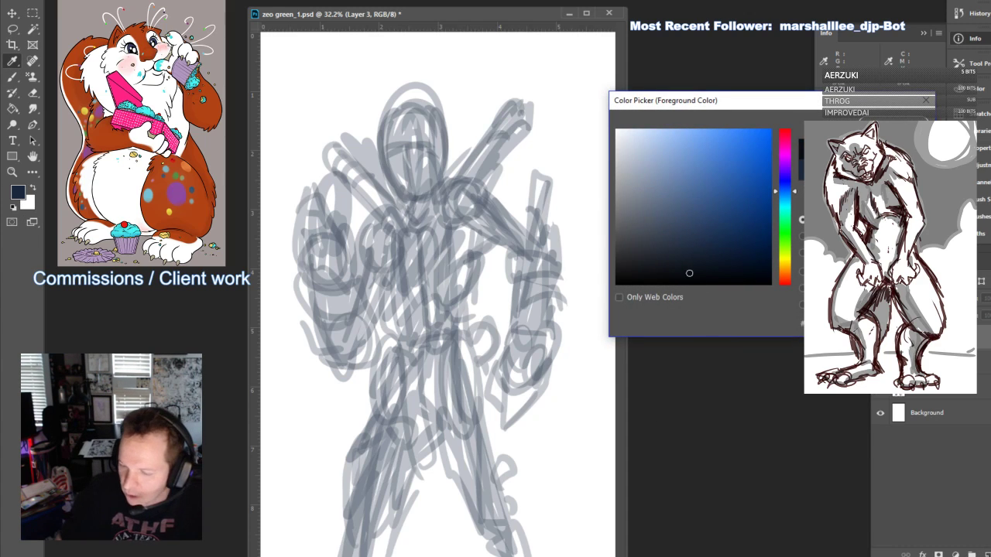
{"action": "left_click", "coordinate": [889, 135]}
{"action": "left_click", "coordinate": [39, 1]}
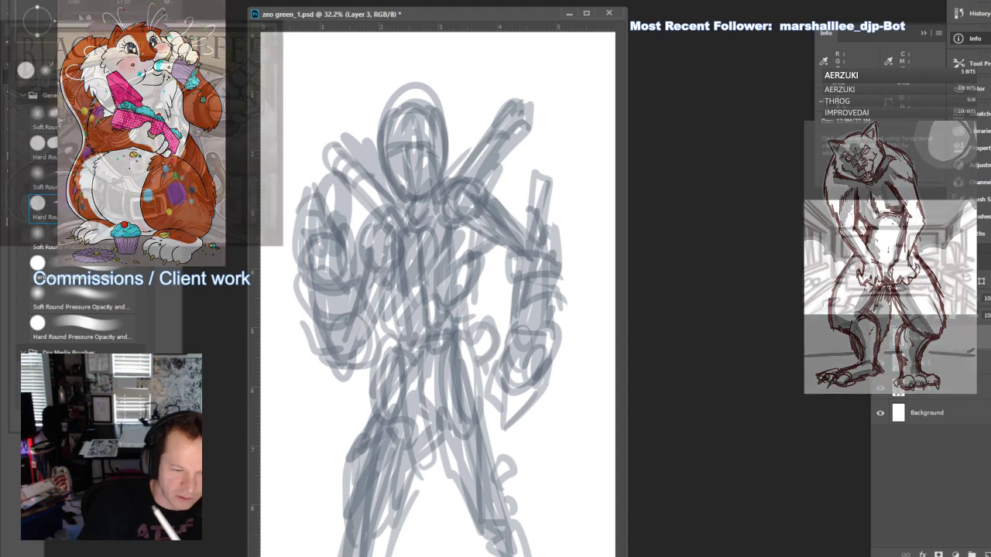
{"action": "key", "text": "Escape"}
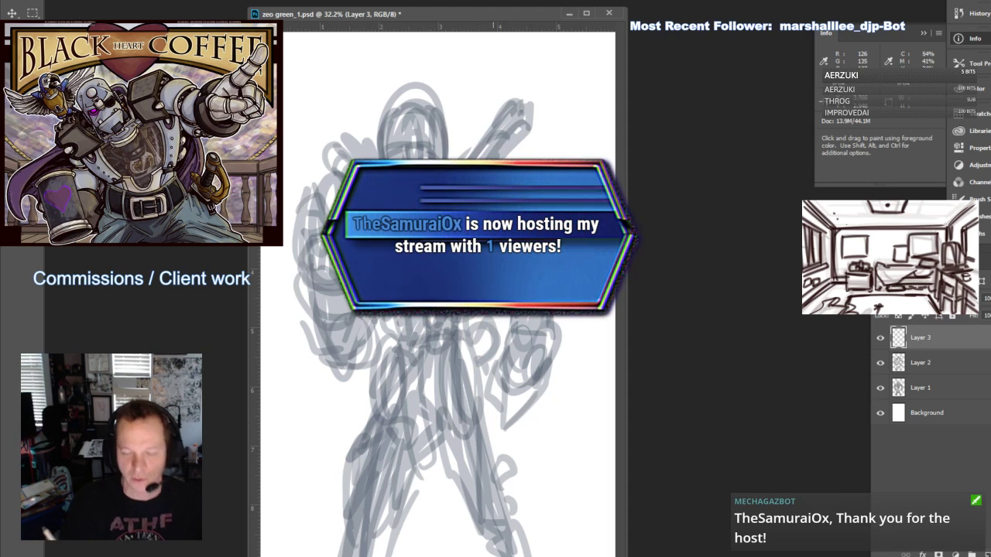
Draw the round shoulder joint, segmented upper arm and curved forearm cuff of the right-hand arm over the faded sketch
{"action": "left_click_drag", "start_coordinate": [493, 198], "coordinate": [523, 235]}
{"action": "mouse_move", "coordinate": [523, 236]}
{"action": "left_mouse_down"}
{"action": "mouse_move", "coordinate": [502, 223]}
{"action": "mouse_move", "coordinate": [510, 265]}
{"action": "mouse_move", "coordinate": [541, 256]}
{"action": "left_mouse_up"}
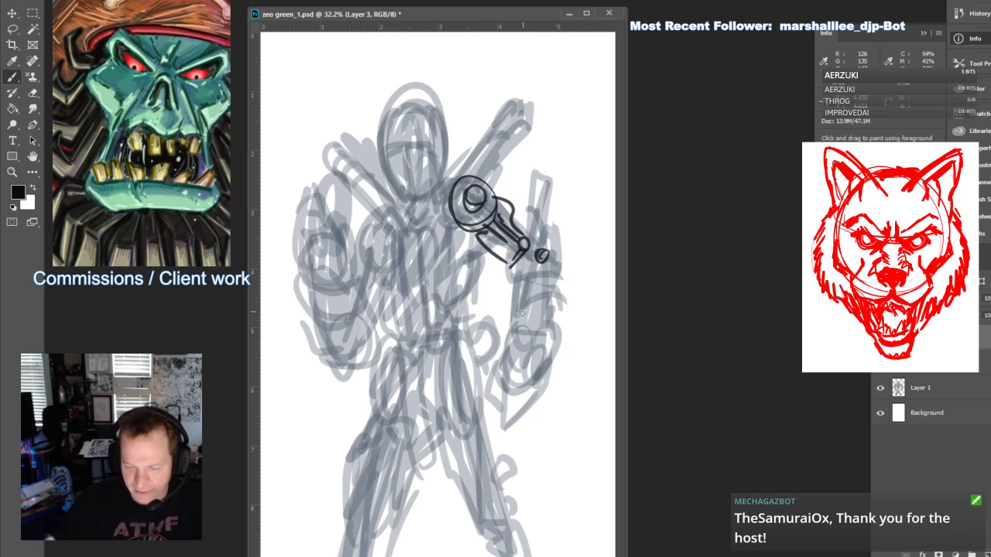
{"action": "mouse_move", "coordinate": [527, 305]}
{"action": "left_mouse_down"}
{"action": "mouse_move", "coordinate": [508, 324]}
{"action": "mouse_move", "coordinate": [551, 310]}
{"action": "mouse_move", "coordinate": [537, 274]}
{"action": "mouse_move", "coordinate": [563, 313]}
{"action": "left_mouse_up"}
{"action": "left_click_drag", "start_coordinate": [511, 277], "coordinate": [560, 272]}
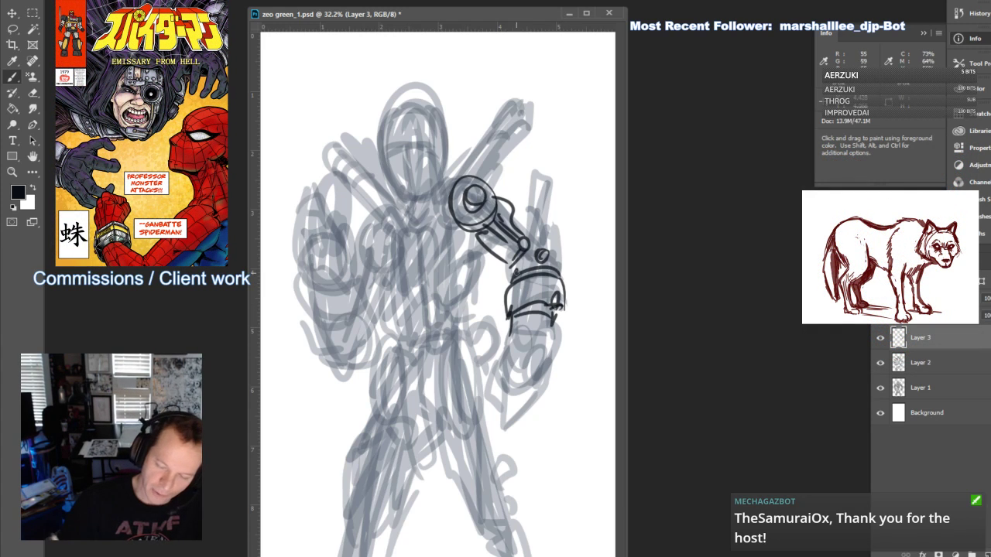
Add the round disc below the forearm cuff, the elbow plates and the notched upright blade above them
{"action": "mouse_move", "coordinate": [519, 314]}
{"action": "left_mouse_down"}
{"action": "mouse_move", "coordinate": [526, 346]}
{"action": "mouse_move", "coordinate": [551, 319]}
{"action": "left_mouse_up"}
{"action": "mouse_move", "coordinate": [542, 245]}
{"action": "left_mouse_down"}
{"action": "mouse_move", "coordinate": [539, 180]}
{"action": "mouse_move", "coordinate": [561, 268]}
{"action": "mouse_move", "coordinate": [557, 258]}
{"action": "left_mouse_up"}
{"action": "left_click_drag", "start_coordinate": [547, 239], "coordinate": [554, 235]}
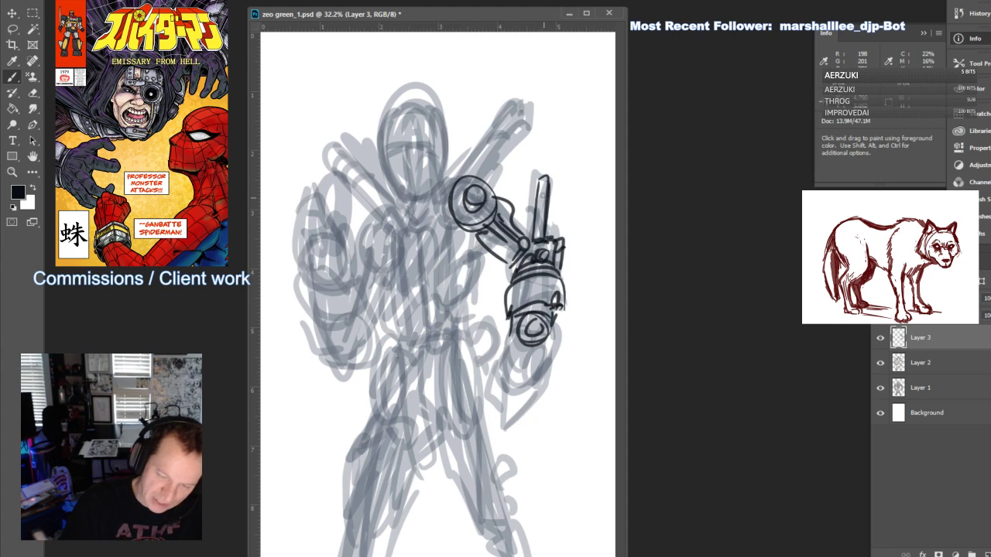
{"action": "left_click_drag", "start_coordinate": [532, 199], "coordinate": [530, 210]}
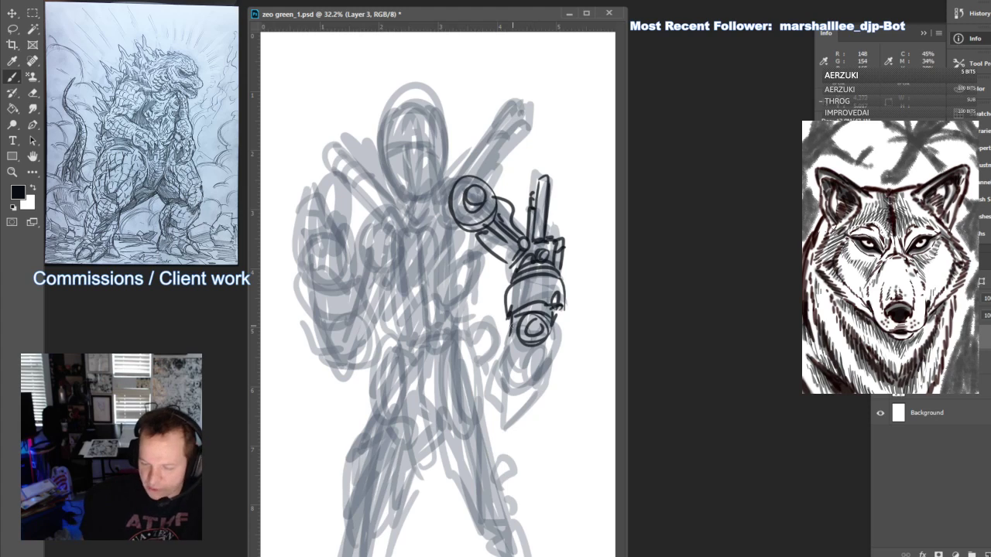
Outline the lower forearm around the disc and draw the downward-pointing thumb and fingers of the right-hand hand
{"action": "left_click_drag", "start_coordinate": [511, 323], "coordinate": [556, 317]}
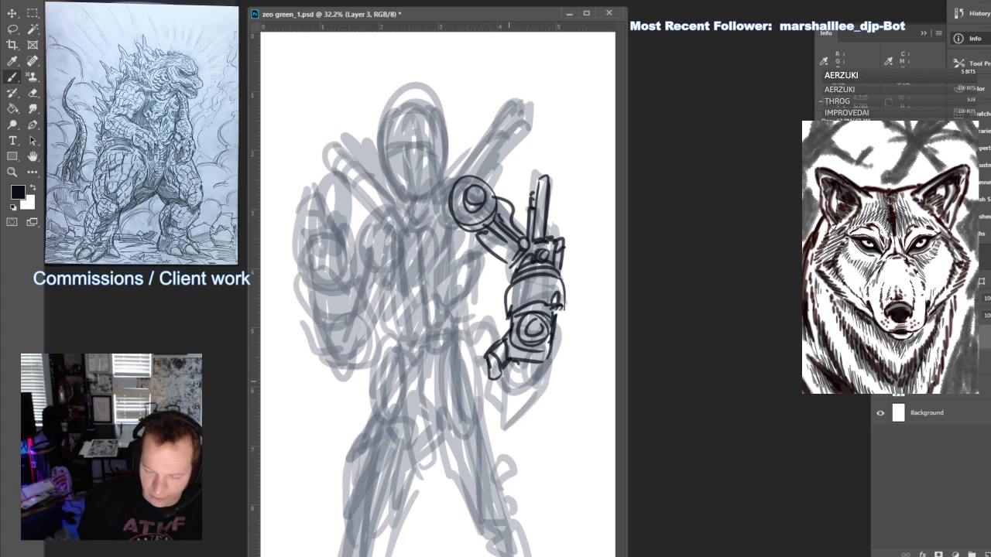
{"action": "left_click_drag", "start_coordinate": [507, 362], "coordinate": [519, 406]}
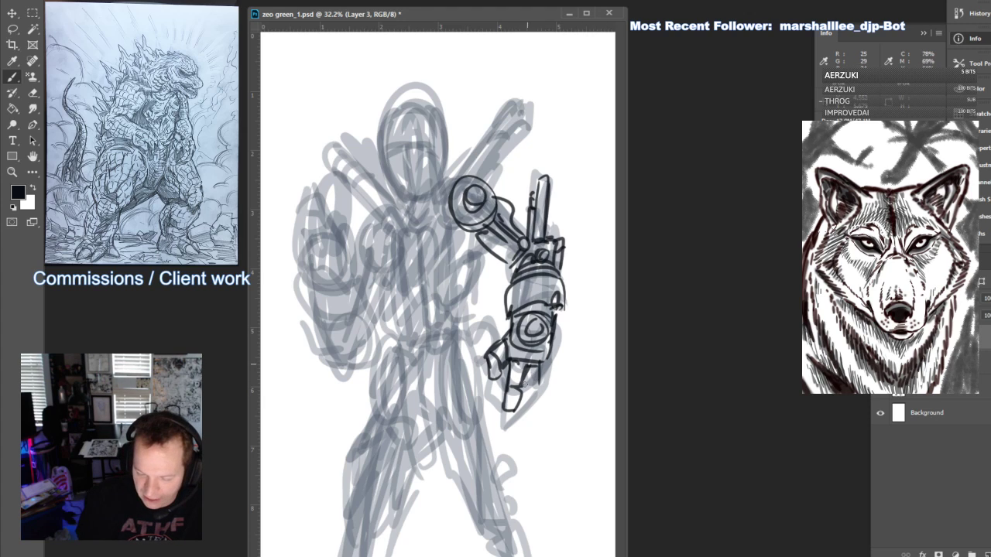
{"action": "left_click_drag", "start_coordinate": [534, 365], "coordinate": [525, 392]}
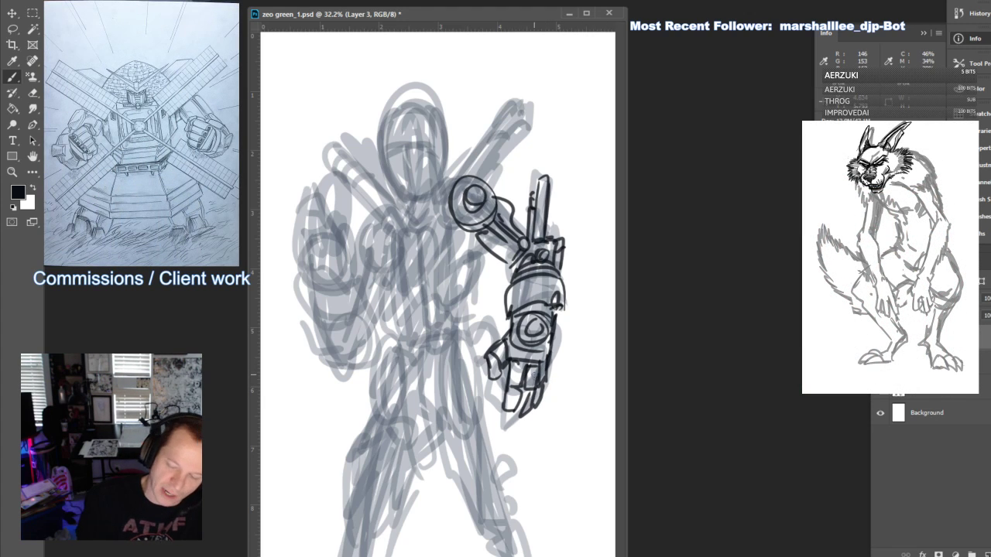
Draw the tapered central chest plate with its collar piece and side edges
{"action": "left_click_drag", "start_coordinate": [392, 237], "coordinate": [402, 297]}
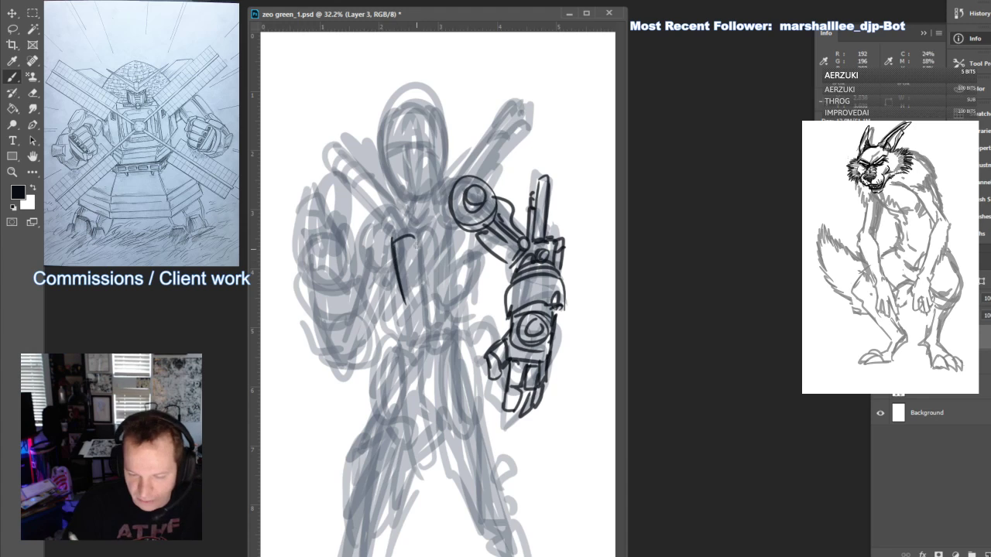
{"action": "left_click_drag", "start_coordinate": [415, 229], "coordinate": [405, 303]}
{"action": "left_click_drag", "start_coordinate": [422, 231], "coordinate": [432, 303]}
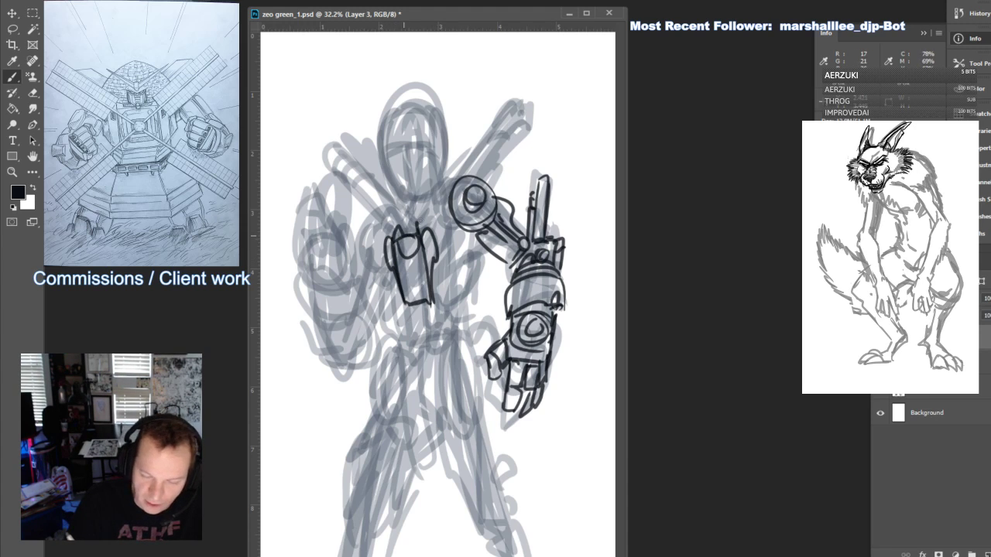
Draw the curved rib plates beside the chest plate and the linkage up to the right-hand shoulder and back weapon handle
{"action": "left_click_drag", "start_coordinate": [434, 293], "coordinate": [474, 302]}
{"action": "left_click_drag", "start_coordinate": [465, 258], "coordinate": [475, 301]}
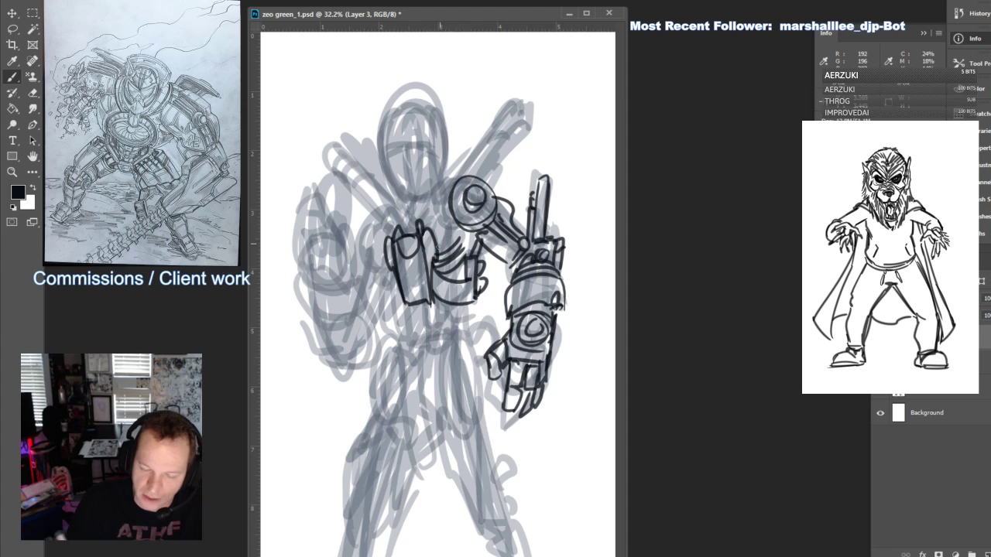
{"action": "left_click_drag", "start_coordinate": [435, 252], "coordinate": [462, 235]}
{"action": "mouse_move", "coordinate": [463, 237]}
{"action": "left_mouse_down"}
{"action": "mouse_move", "coordinate": [462, 278]}
{"action": "mouse_move", "coordinate": [473, 243]}
{"action": "mouse_move", "coordinate": [438, 235]}
{"action": "mouse_move", "coordinate": [452, 225]}
{"action": "mouse_move", "coordinate": [449, 197]}
{"action": "mouse_move", "coordinate": [497, 124]}
{"action": "mouse_move", "coordinate": [484, 178]}
{"action": "left_mouse_up"}
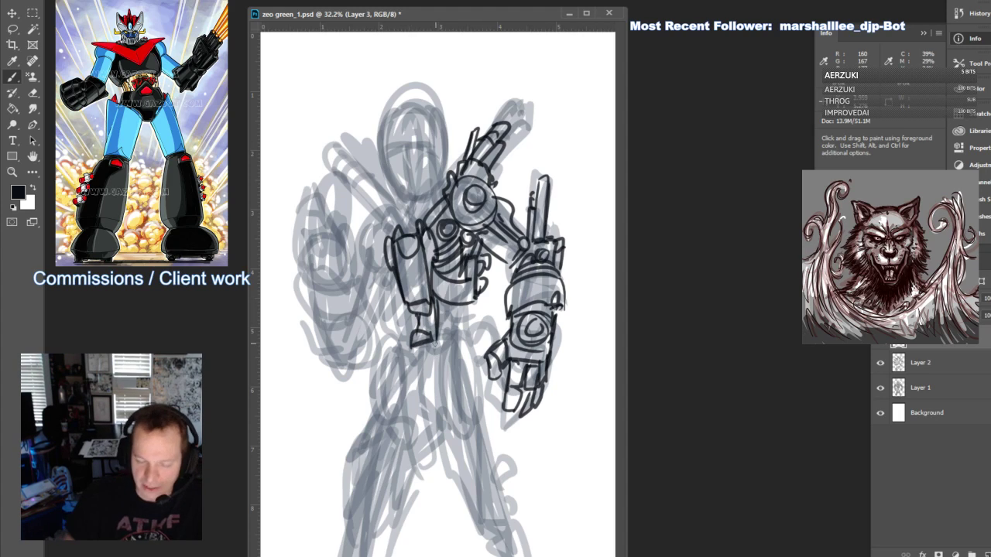
Draw the long front waist plates hanging from the belt, with inner panel lines and a squared lower end
{"action": "mouse_move", "coordinate": [433, 344]}
{"action": "left_mouse_down"}
{"action": "mouse_move", "coordinate": [449, 340]}
{"action": "mouse_move", "coordinate": [443, 431]}
{"action": "mouse_move", "coordinate": [451, 425]}
{"action": "mouse_move", "coordinate": [441, 424]}
{"action": "left_mouse_up"}
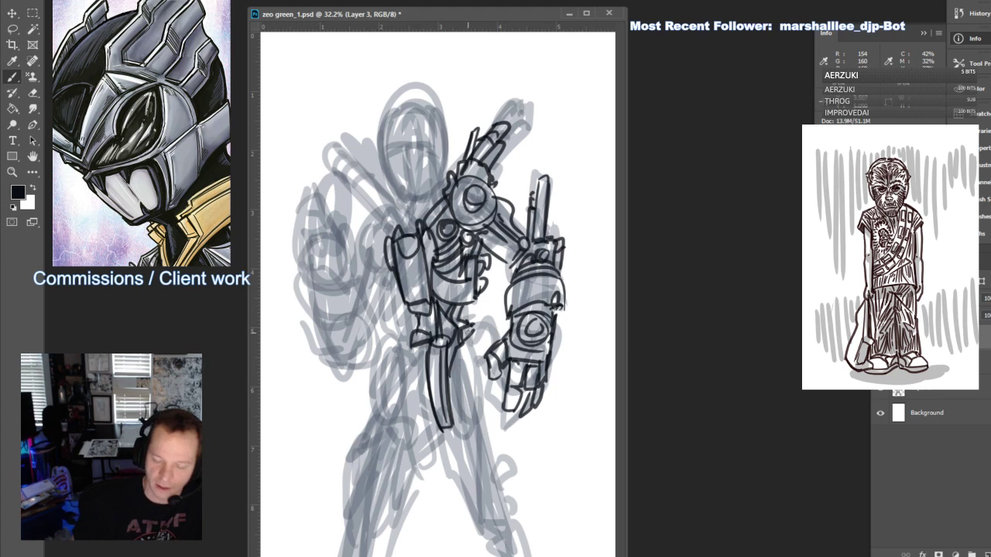
{"action": "left_click_drag", "start_coordinate": [403, 346], "coordinate": [424, 430]}
{"action": "left_click_drag", "start_coordinate": [411, 373], "coordinate": [426, 432]}
{"action": "left_click_drag", "start_coordinate": [423, 431], "coordinate": [443, 433]}
{"action": "left_click_drag", "start_coordinate": [402, 345], "coordinate": [419, 427]}
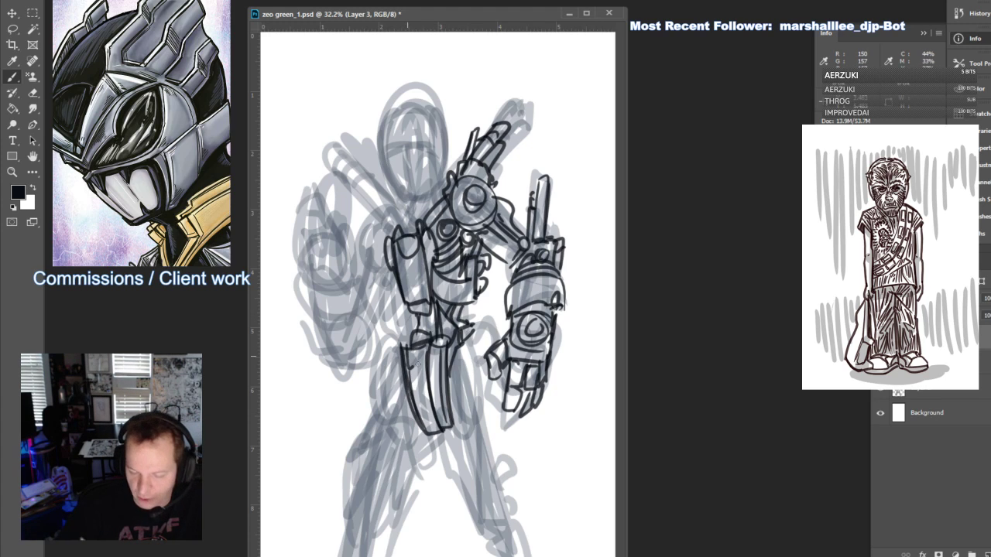
{"action": "left_click_drag", "start_coordinate": [410, 365], "coordinate": [426, 364]}
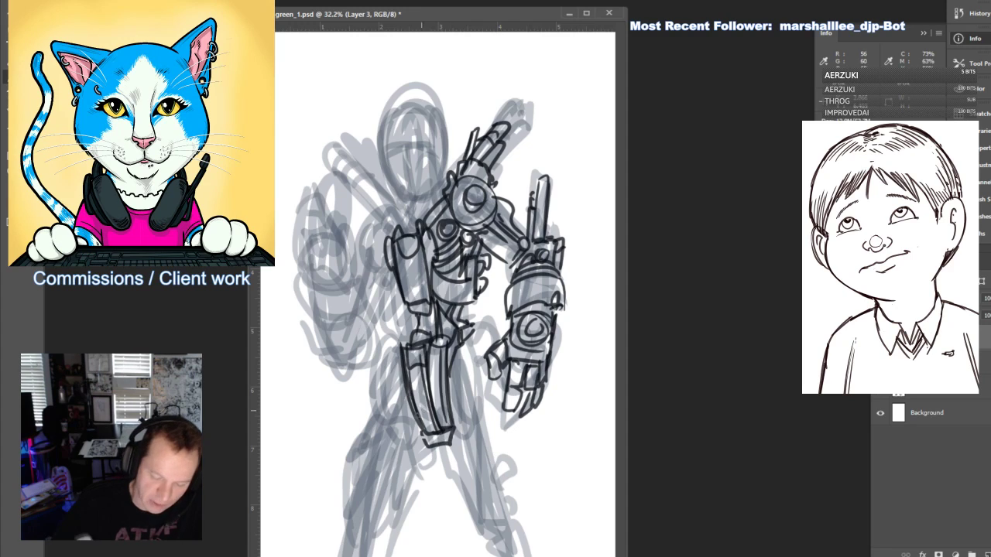
{"action": "mouse_move", "coordinate": [417, 414]}
{"action": "left_mouse_down"}
{"action": "mouse_move", "coordinate": [425, 440]}
{"action": "mouse_move", "coordinate": [452, 436]}
{"action": "mouse_move", "coordinate": [389, 347]}
{"action": "mouse_move", "coordinate": [414, 421]}
{"action": "left_mouse_up"}
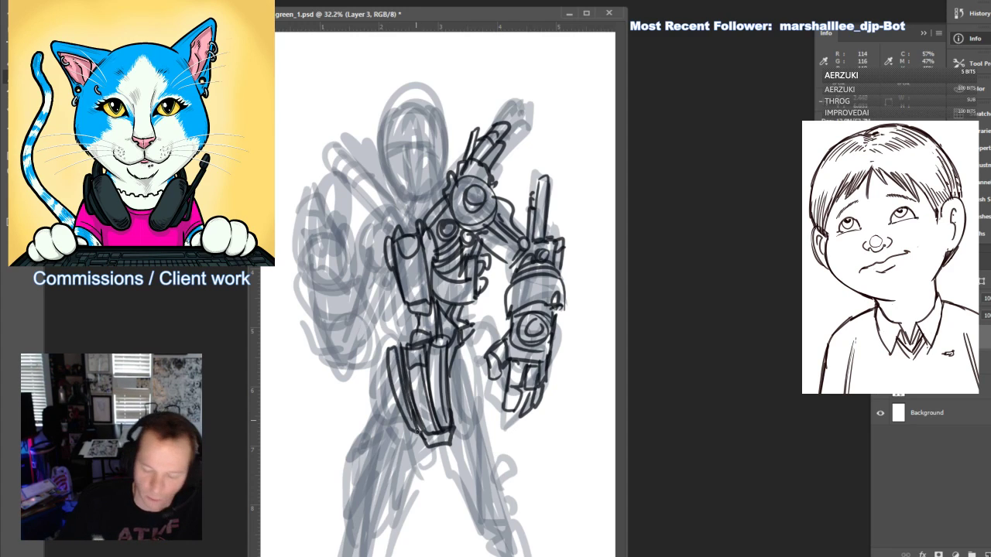
Draw the oval right-hand hip plate and the small looped piece rising beside it
{"action": "mouse_move", "coordinate": [469, 343]}
{"action": "left_mouse_down"}
{"action": "mouse_move", "coordinate": [481, 426]}
{"action": "mouse_move", "coordinate": [484, 356]}
{"action": "left_mouse_up"}
{"action": "mouse_move", "coordinate": [453, 361]}
{"action": "left_mouse_down"}
{"action": "mouse_move", "coordinate": [451, 408]}
{"action": "mouse_move", "coordinate": [491, 423]}
{"action": "left_mouse_up"}
{"action": "mouse_move", "coordinate": [487, 347]}
{"action": "left_mouse_down"}
{"action": "mouse_move", "coordinate": [479, 314]}
{"action": "mouse_move", "coordinate": [491, 349]}
{"action": "left_mouse_up"}
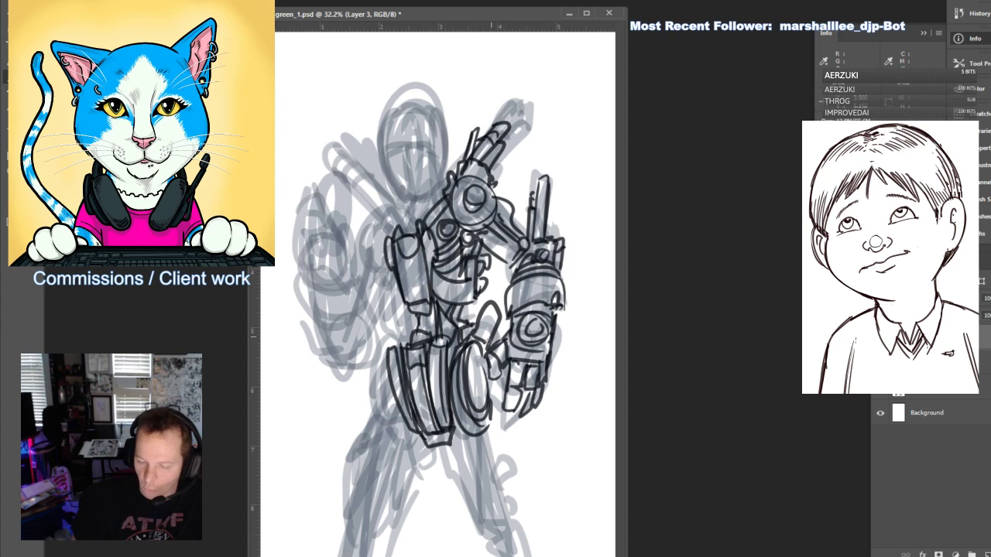
{"action": "left_click_drag", "start_coordinate": [496, 315], "coordinate": [487, 345]}
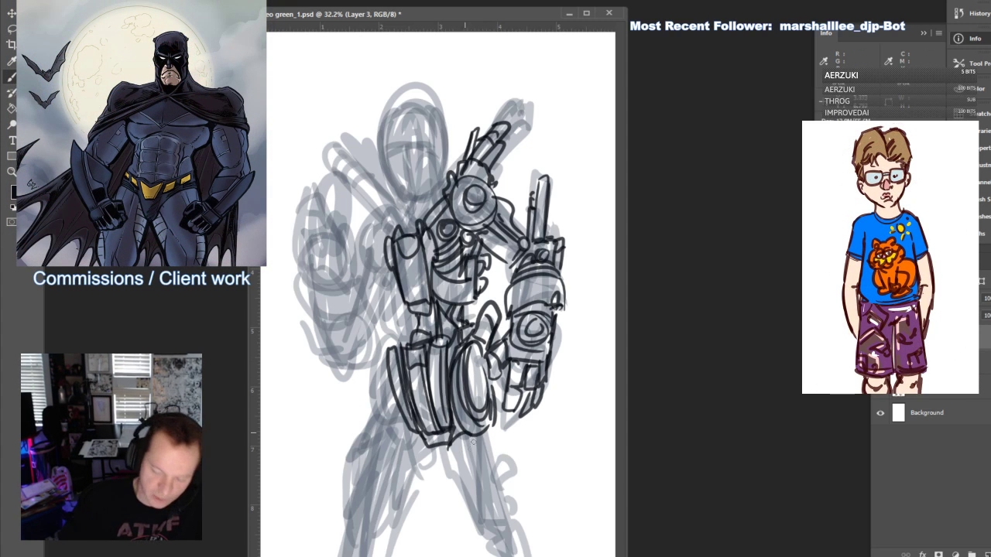
Outline the right-hand thigh armour with rounded bumps along its outer edge and the start of the knee
{"action": "left_click_drag", "start_coordinate": [457, 440], "coordinate": [478, 534]}
{"action": "left_click_drag", "start_coordinate": [493, 432], "coordinate": [495, 528]}
{"action": "left_click_drag", "start_coordinate": [489, 472], "coordinate": [500, 517]}
{"action": "mouse_move", "coordinate": [491, 428]}
{"action": "left_mouse_down"}
{"action": "mouse_move", "coordinate": [506, 483]}
{"action": "mouse_move", "coordinate": [494, 536]}
{"action": "left_mouse_up"}
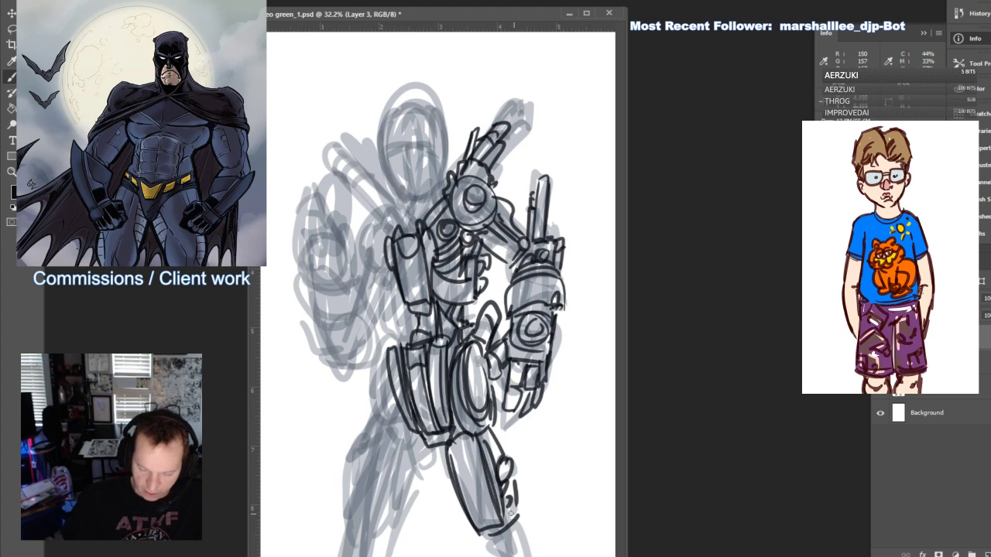
{"action": "left_click_drag", "start_coordinate": [505, 423], "coordinate": [503, 460]}
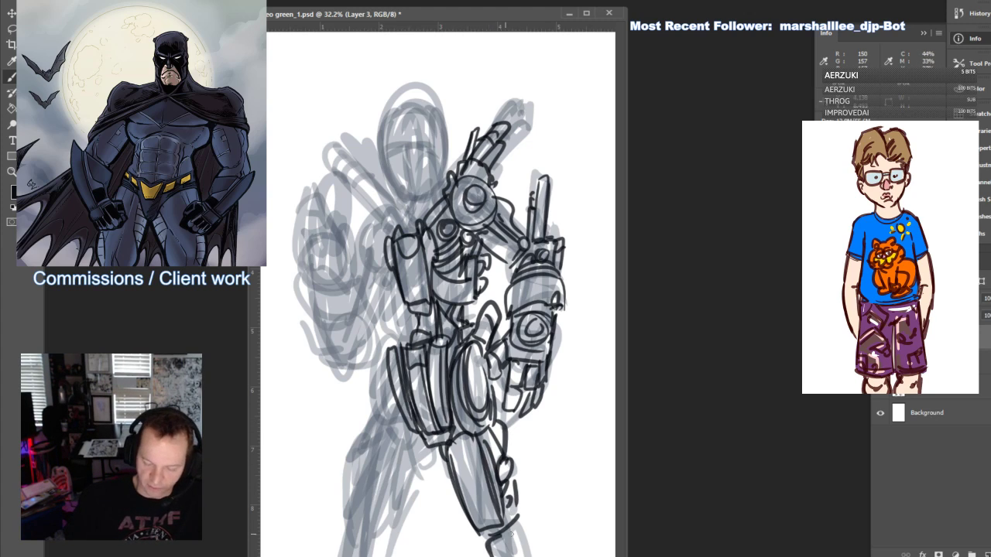
{"action": "mouse_move", "coordinate": [512, 533]}
{"action": "left_mouse_down"}
{"action": "mouse_move", "coordinate": [522, 556]}
{"action": "mouse_move", "coordinate": [529, 545]}
{"action": "mouse_move", "coordinate": [468, 556]}
{"action": "mouse_move", "coordinate": [457, 481]}
{"action": "mouse_move", "coordinate": [435, 439]}
{"action": "mouse_move", "coordinate": [451, 501]}
{"action": "left_mouse_up"}
Draw the left-hand hip panel and the thigh armour below it, with inner lines, outer bumps and the knee top
{"action": "left_click_drag", "start_coordinate": [402, 424], "coordinate": [382, 364]}
{"action": "mouse_move", "coordinate": [370, 415]}
{"action": "left_mouse_down"}
{"action": "mouse_move", "coordinate": [368, 344]}
{"action": "mouse_move", "coordinate": [380, 416]}
{"action": "mouse_move", "coordinate": [413, 416]}
{"action": "mouse_move", "coordinate": [435, 470]}
{"action": "left_mouse_up"}
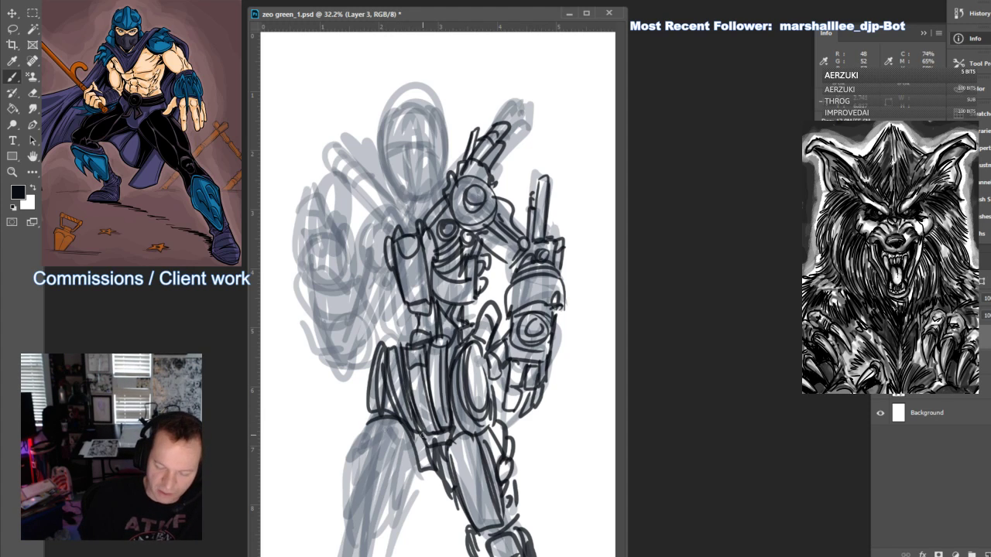
{"action": "left_click_drag", "start_coordinate": [404, 435], "coordinate": [375, 547]}
{"action": "left_click_drag", "start_coordinate": [408, 456], "coordinate": [381, 539]}
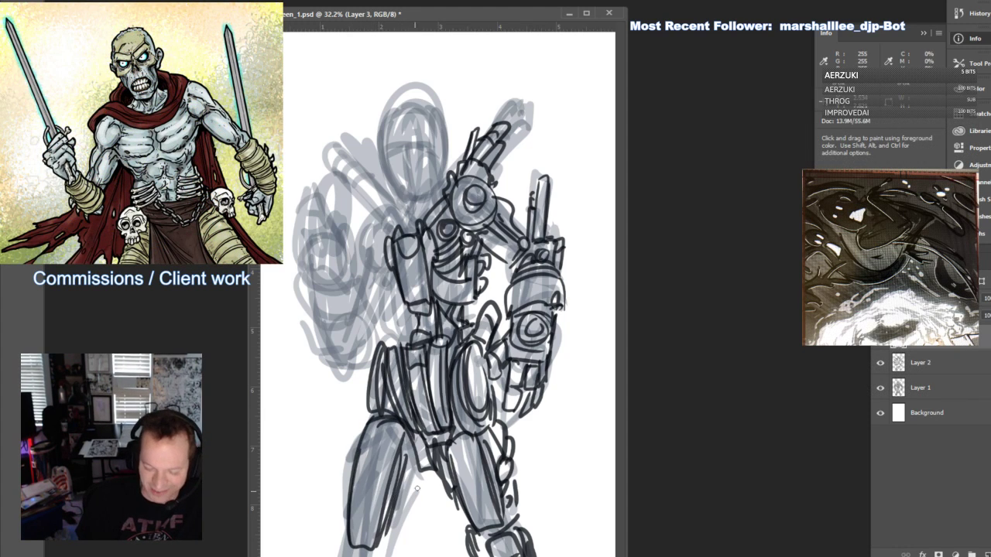
{"action": "left_click_drag", "start_coordinate": [418, 489], "coordinate": [387, 551]}
{"action": "left_click_drag", "start_coordinate": [432, 472], "coordinate": [412, 515]}
{"action": "left_click_drag", "start_coordinate": [352, 468], "coordinate": [355, 489]}
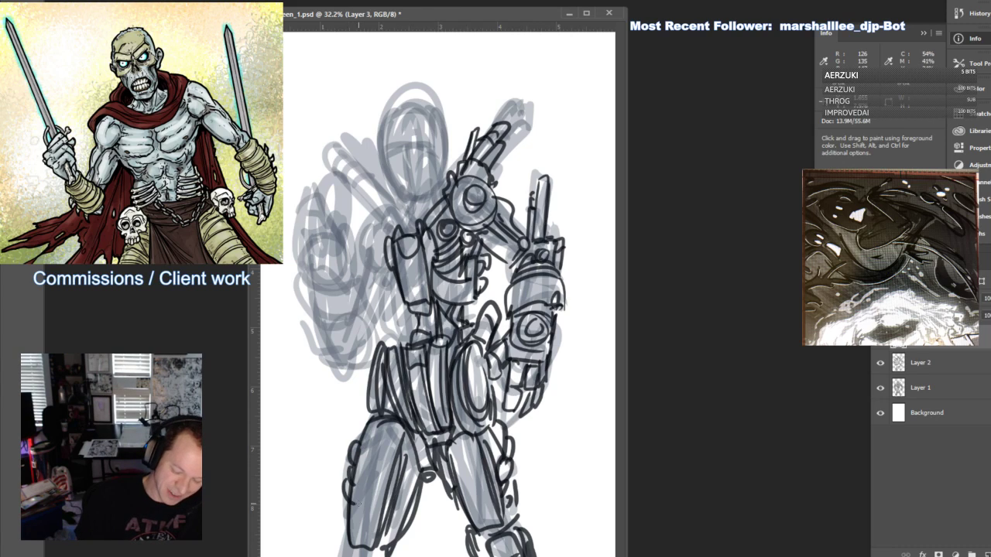
{"action": "left_click_drag", "start_coordinate": [381, 545], "coordinate": [346, 556]}
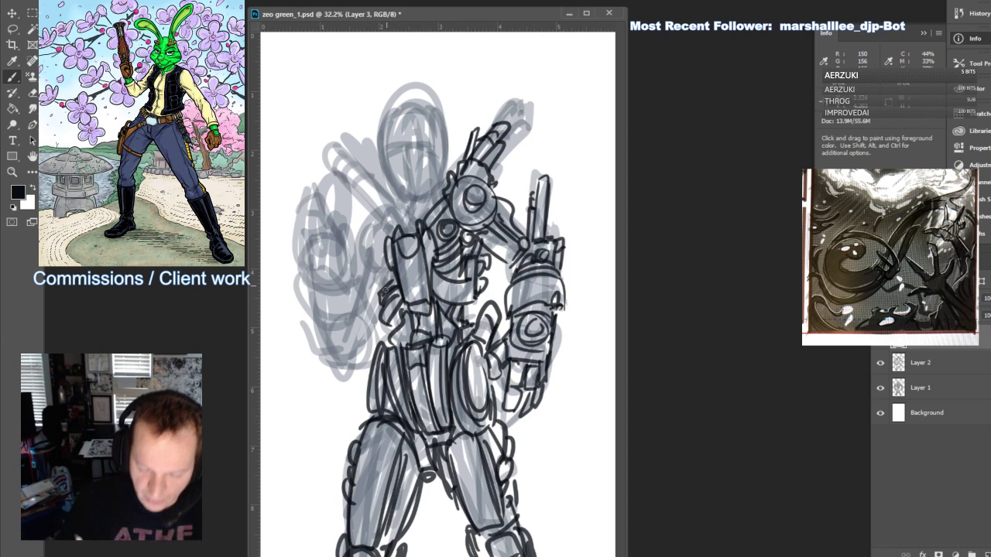
Draw the layered curves on the left-hand side of the chest and the diagonal back weapon handle above them
{"action": "mouse_move", "coordinate": [390, 265]}
{"action": "left_mouse_down"}
{"action": "mouse_move", "coordinate": [382, 273]}
{"action": "mouse_move", "coordinate": [376, 238]}
{"action": "left_mouse_up"}
{"action": "left_click_drag", "start_coordinate": [390, 243], "coordinate": [379, 265]}
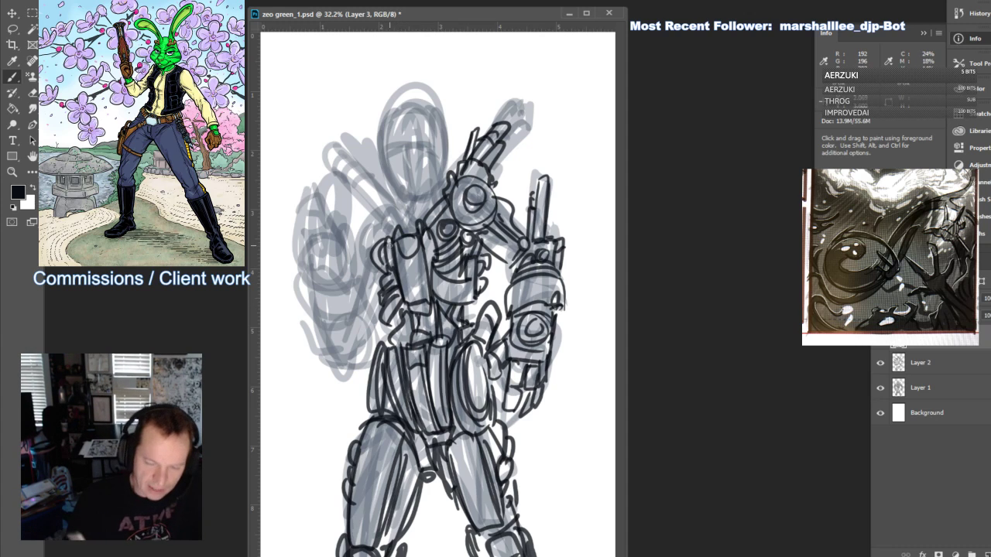
{"action": "mouse_move", "coordinate": [377, 225]}
{"action": "left_mouse_down"}
{"action": "mouse_move", "coordinate": [371, 246]}
{"action": "mouse_move", "coordinate": [385, 242]}
{"action": "left_mouse_up"}
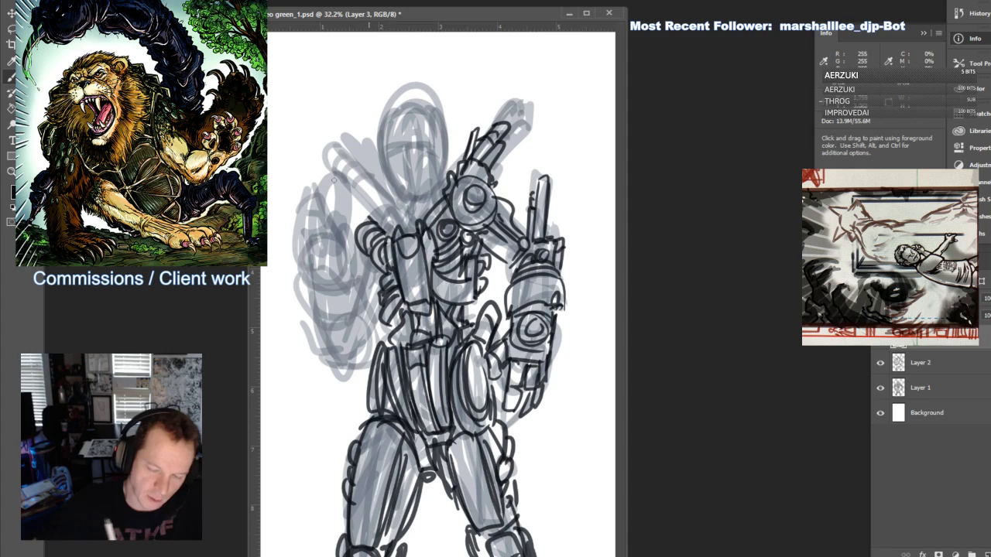
{"action": "mouse_move", "coordinate": [321, 155]}
{"action": "left_mouse_down"}
{"action": "mouse_move", "coordinate": [368, 217]}
{"action": "mouse_move", "coordinate": [395, 220]}
{"action": "mouse_move", "coordinate": [335, 152]}
{"action": "mouse_move", "coordinate": [413, 222]}
{"action": "left_mouse_up"}
{"action": "left_click_drag", "start_coordinate": [385, 201], "coordinate": [406, 225]}
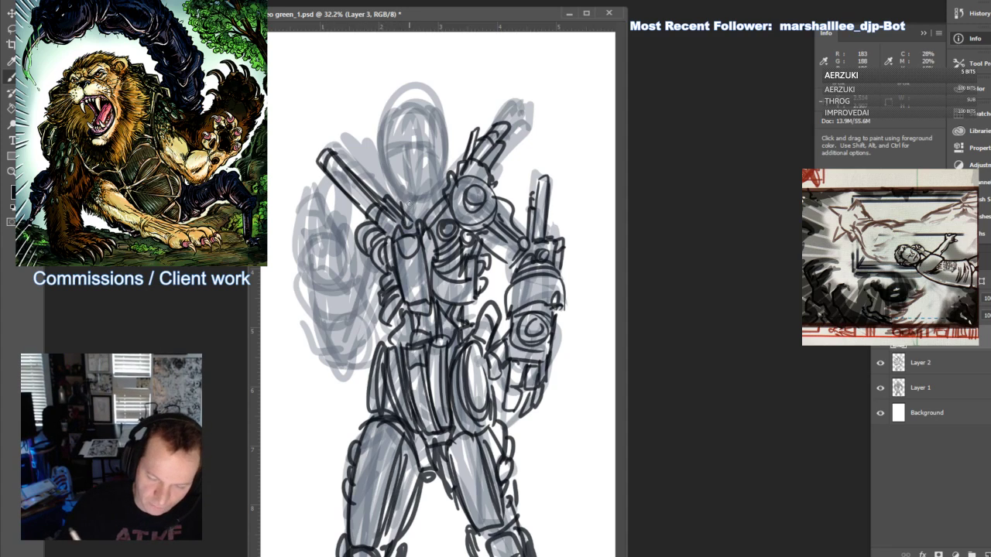
Draw the helmeted head with a forehead panel and round emblem, a top crest, eye line and angular faceplate
{"action": "mouse_move", "coordinate": [383, 150]}
{"action": "left_mouse_down"}
{"action": "mouse_move", "coordinate": [412, 201]}
{"action": "mouse_move", "coordinate": [427, 203]}
{"action": "mouse_move", "coordinate": [443, 158]}
{"action": "mouse_move", "coordinate": [382, 170]}
{"action": "mouse_move", "coordinate": [376, 135]}
{"action": "mouse_move", "coordinate": [384, 155]}
{"action": "mouse_move", "coordinate": [389, 108]}
{"action": "mouse_move", "coordinate": [399, 118]}
{"action": "mouse_move", "coordinate": [392, 104]}
{"action": "mouse_move", "coordinate": [395, 143]}
{"action": "left_mouse_up"}
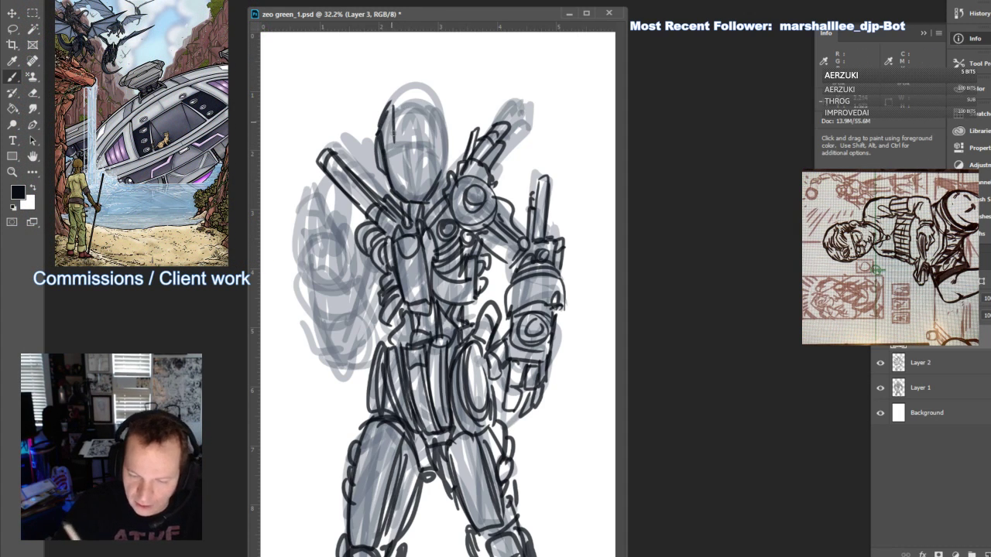
{"action": "left_click_drag", "start_coordinate": [391, 109], "coordinate": [395, 140]}
{"action": "left_click_drag", "start_coordinate": [395, 144], "coordinate": [420, 141]}
{"action": "mouse_move", "coordinate": [428, 98]}
{"action": "left_mouse_down"}
{"action": "mouse_move", "coordinate": [429, 139]}
{"action": "mouse_move", "coordinate": [449, 128]}
{"action": "mouse_move", "coordinate": [442, 190]}
{"action": "mouse_move", "coordinate": [445, 144]}
{"action": "left_mouse_up"}
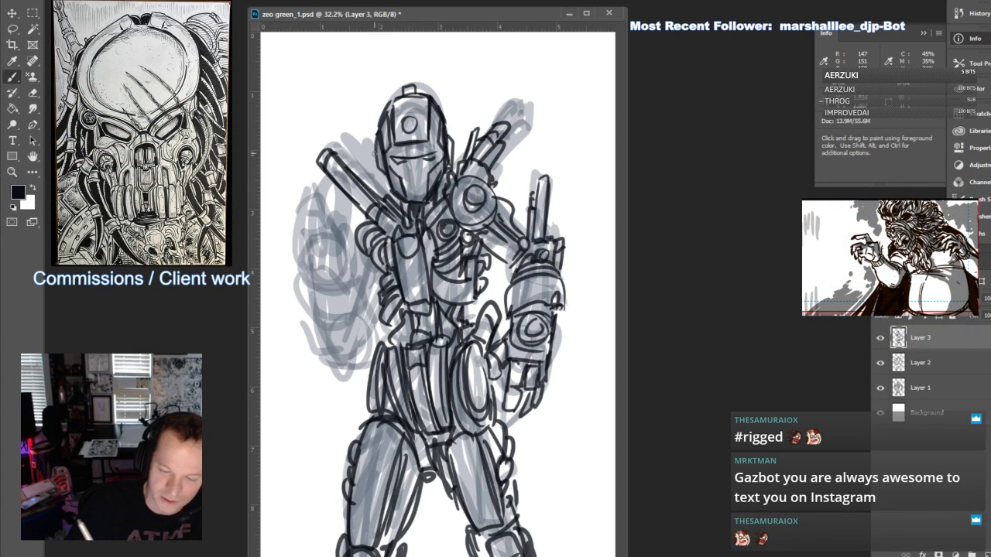
Add ear pieces with upright antennas on both sides of the helmet and vent lines on the mouthpiece
{"action": "left_click_drag", "start_coordinate": [379, 121], "coordinate": [370, 120]}
{"action": "left_click_drag", "start_coordinate": [372, 88], "coordinate": [375, 115]}
{"action": "left_click_drag", "start_coordinate": [446, 119], "coordinate": [453, 151]}
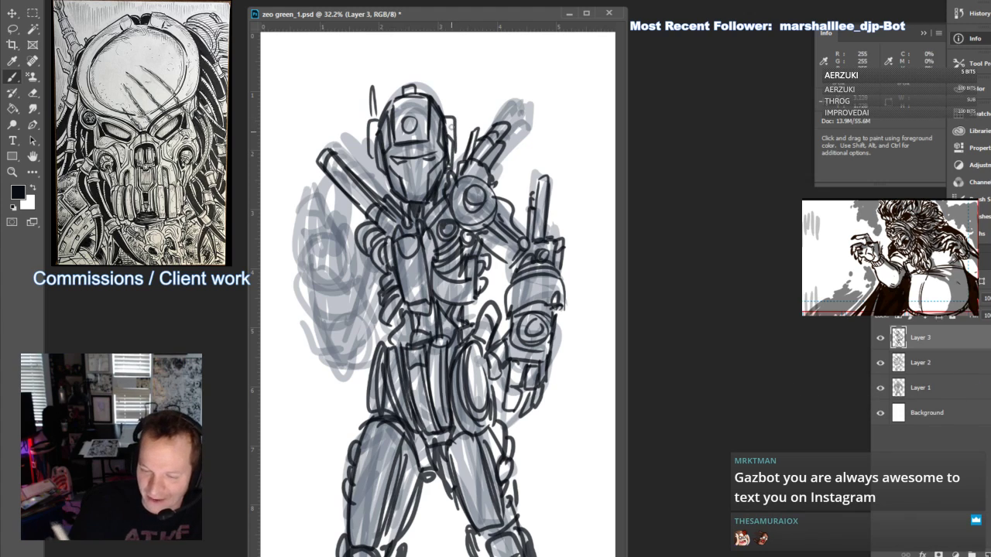
{"action": "left_click_drag", "start_coordinate": [451, 89], "coordinate": [454, 115]}
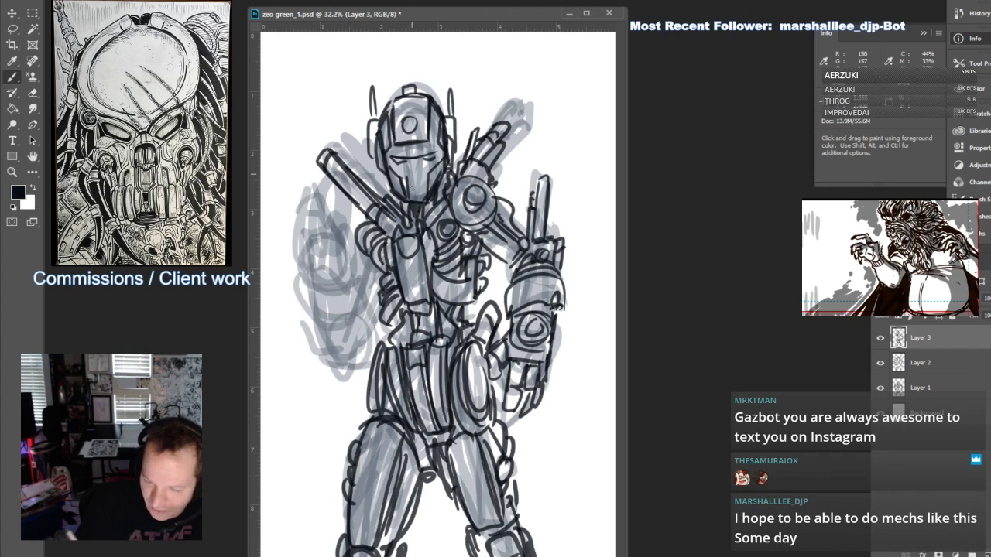
{"action": "left_click_drag", "start_coordinate": [412, 176], "coordinate": [418, 199]}
{"action": "left_click_drag", "start_coordinate": [417, 176], "coordinate": [425, 199]}
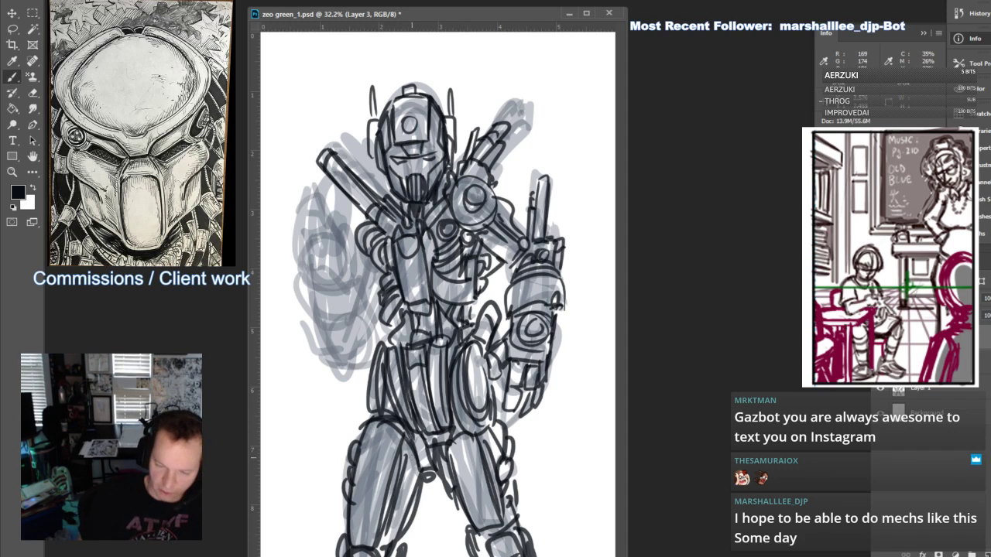
Draw the left-hand raised forearm armour with its curved bands, rounded elbow joint and connecting upper-arm lines
{"action": "mouse_move", "coordinate": [307, 268]}
{"action": "left_mouse_down"}
{"action": "mouse_move", "coordinate": [352, 283]}
{"action": "mouse_move", "coordinate": [302, 302]}
{"action": "mouse_move", "coordinate": [308, 315]}
{"action": "mouse_move", "coordinate": [342, 312]}
{"action": "mouse_move", "coordinate": [358, 292]}
{"action": "left_mouse_up"}
{"action": "mouse_move", "coordinate": [327, 341]}
{"action": "left_mouse_down"}
{"action": "mouse_move", "coordinate": [336, 340]}
{"action": "mouse_move", "coordinate": [332, 365]}
{"action": "left_mouse_up"}
{"action": "mouse_move", "coordinate": [310, 331]}
{"action": "left_mouse_down"}
{"action": "mouse_move", "coordinate": [333, 379]}
{"action": "mouse_move", "coordinate": [347, 349]}
{"action": "left_mouse_up"}
{"action": "left_click_drag", "start_coordinate": [345, 306], "coordinate": [366, 374]}
{"action": "left_click_drag", "start_coordinate": [350, 340], "coordinate": [373, 376]}
{"action": "left_click_drag", "start_coordinate": [374, 306], "coordinate": [357, 336]}
{"action": "left_click_drag", "start_coordinate": [374, 272], "coordinate": [362, 311]}
Draw the left-hand open hand with upright fingers, palm and thumb, and a curved cuff at the wrist
{"action": "mouse_move", "coordinate": [299, 233]}
{"action": "left_mouse_down"}
{"action": "mouse_move", "coordinate": [322, 274]}
{"action": "mouse_move", "coordinate": [337, 269]}
{"action": "mouse_move", "coordinate": [337, 225]}
{"action": "left_mouse_up"}
{"action": "left_click_drag", "start_coordinate": [321, 268], "coordinate": [319, 249]}
{"action": "mouse_move", "coordinate": [318, 224]}
{"action": "left_mouse_down"}
{"action": "mouse_move", "coordinate": [320, 190]}
{"action": "mouse_move", "coordinate": [300, 166]}
{"action": "mouse_move", "coordinate": [300, 209]}
{"action": "mouse_move", "coordinate": [295, 223]}
{"action": "mouse_move", "coordinate": [283, 205]}
{"action": "mouse_move", "coordinate": [287, 218]}
{"action": "mouse_move", "coordinate": [303, 242]}
{"action": "mouse_move", "coordinate": [356, 278]}
{"action": "left_mouse_up"}
{"action": "left_click_drag", "start_coordinate": [335, 222], "coordinate": [338, 248]}
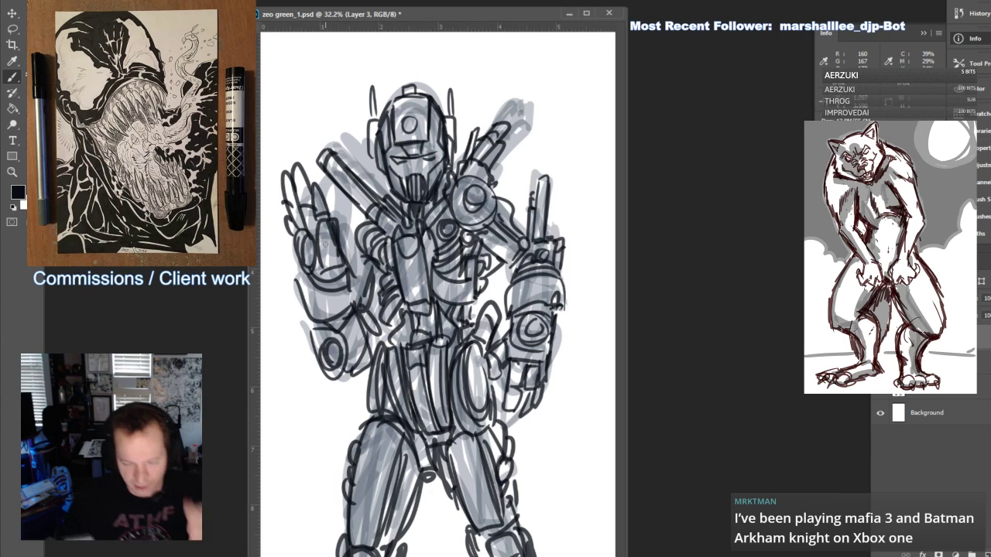
{"action": "left_click_drag", "start_coordinate": [299, 278], "coordinate": [365, 292]}
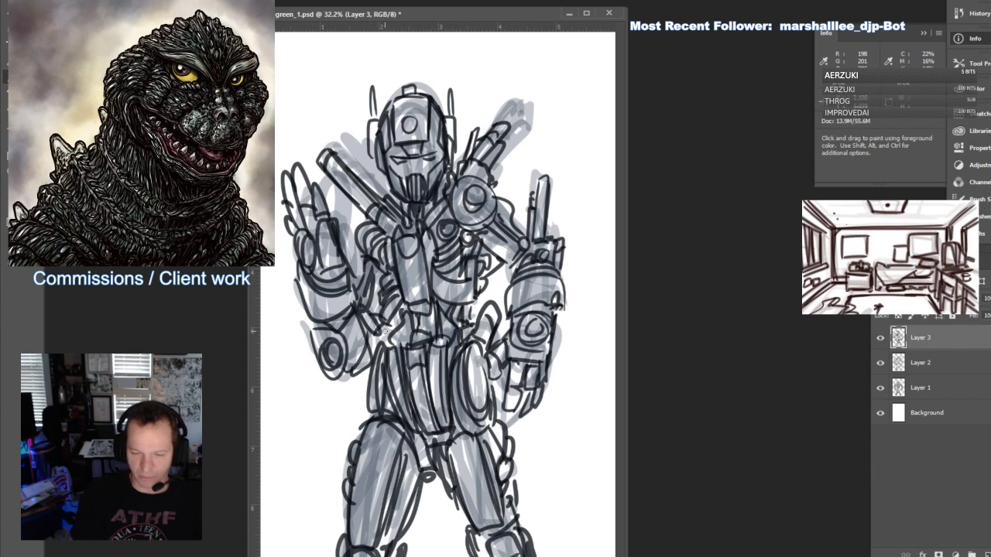
Add detail lines behind both shoulders and extend the left-hand diagonal back weapon handle with a pointed tip
{"action": "mouse_move", "coordinate": [341, 195]}
{"action": "left_mouse_down"}
{"action": "mouse_move", "coordinate": [360, 230]}
{"action": "mouse_move", "coordinate": [370, 227]}
{"action": "left_mouse_up"}
{"action": "left_click_drag", "start_coordinate": [497, 196], "coordinate": [507, 175]}
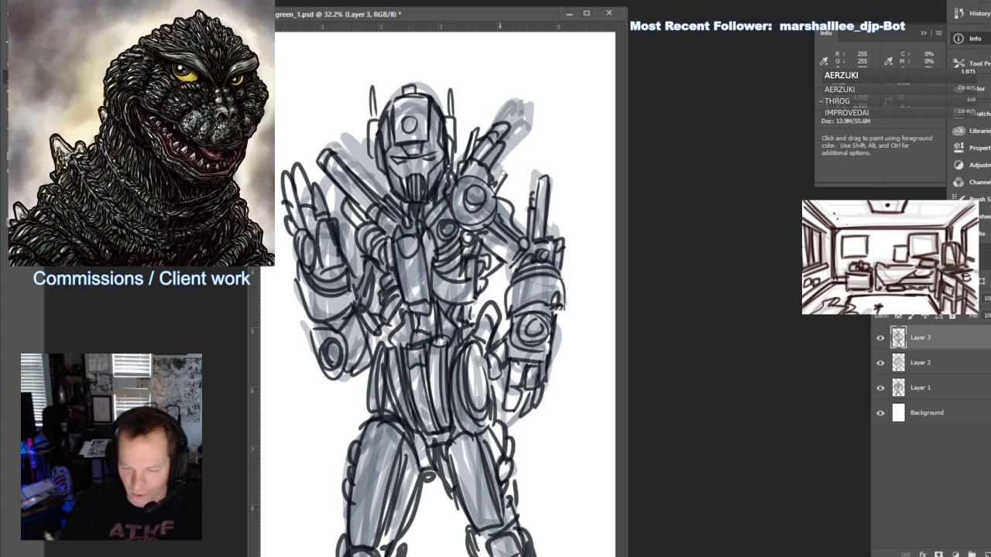
{"action": "left_click_drag", "start_coordinate": [311, 140], "coordinate": [328, 154]}
{"action": "left_click_drag", "start_coordinate": [348, 168], "coordinate": [379, 191]}
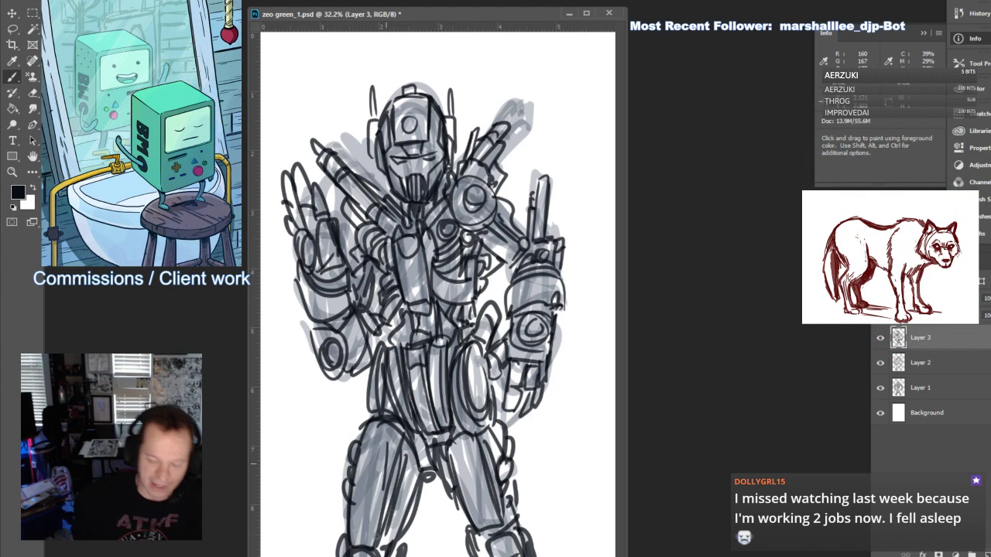
Check the line art with Layer 1 and Layer 2 hidden, show them again, and add a new layer above Layer 3
{"action": "left_click", "coordinate": [880, 387]}
{"action": "left_click", "coordinate": [881, 364]}
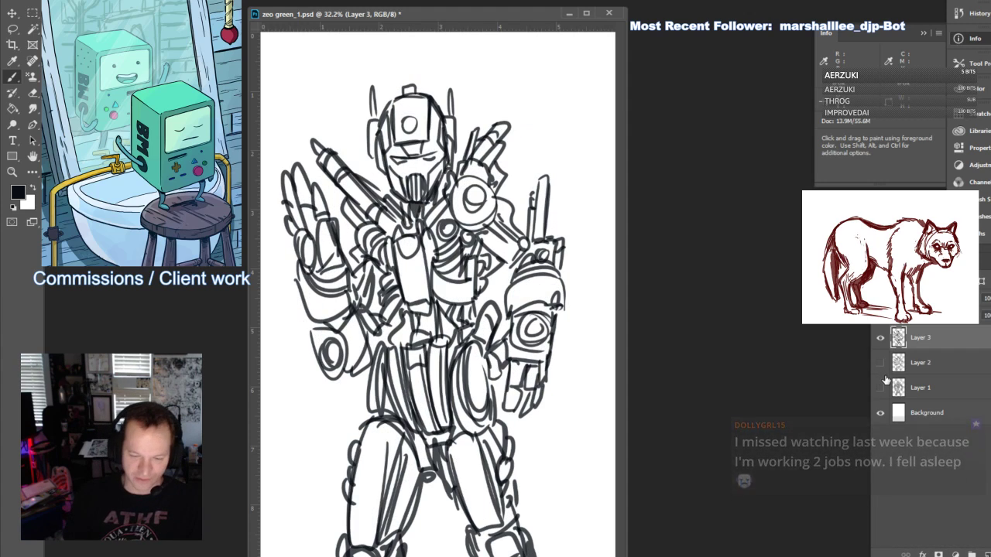
{"action": "left_click", "coordinate": [883, 369]}
{"action": "left_click", "coordinate": [881, 388]}
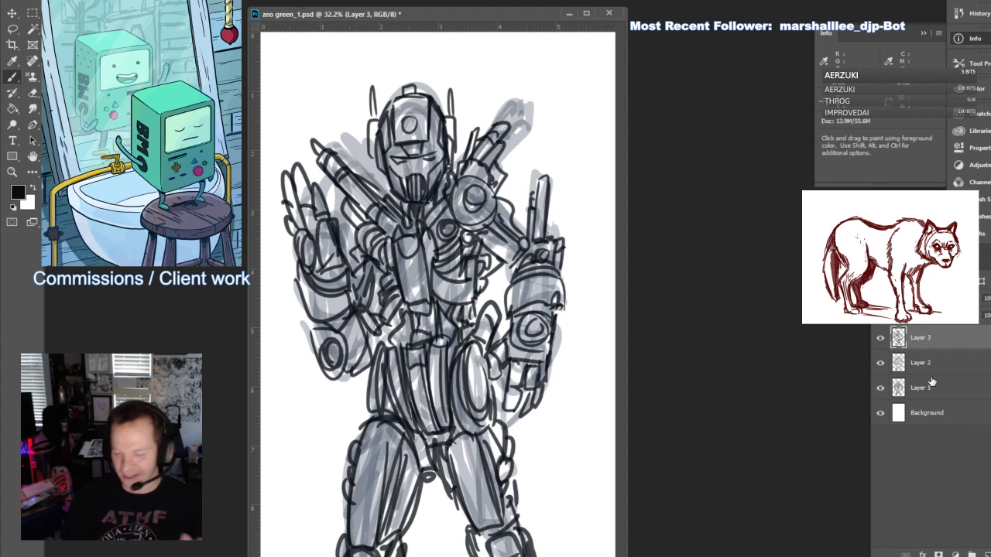
{"action": "key", "text": "ctrl+shift+alt+n"}
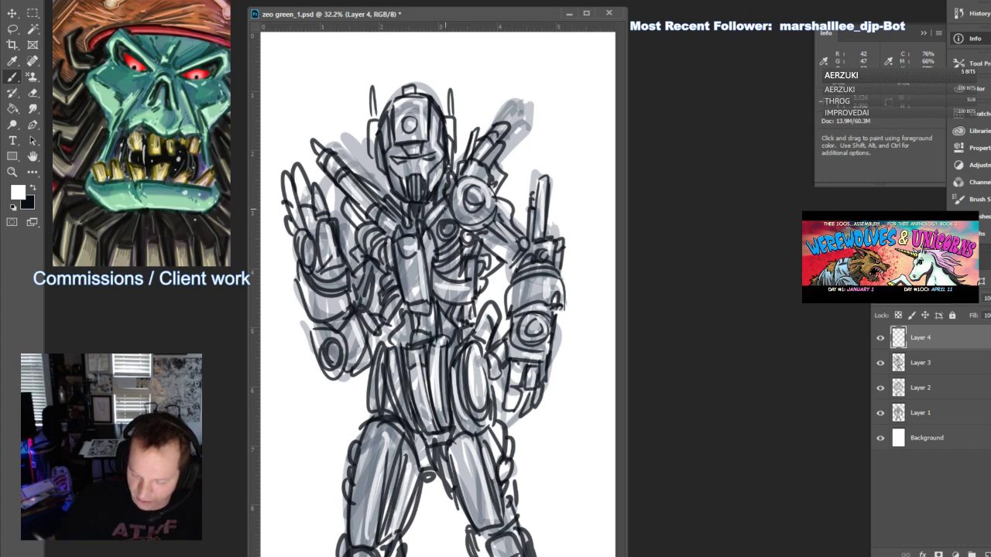
{"action": "mouse_move", "coordinate": [494, 556]}
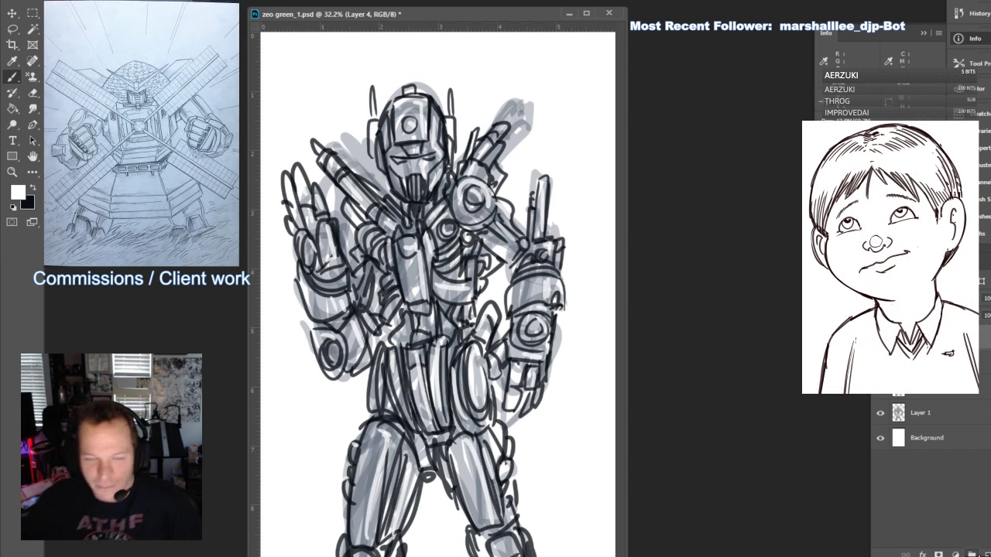
Select all sketch layers down to Layer 1 and save the document under the name robo in PSD format
{"action": "left_click", "coordinate": [951, 421], "text": "shift"}
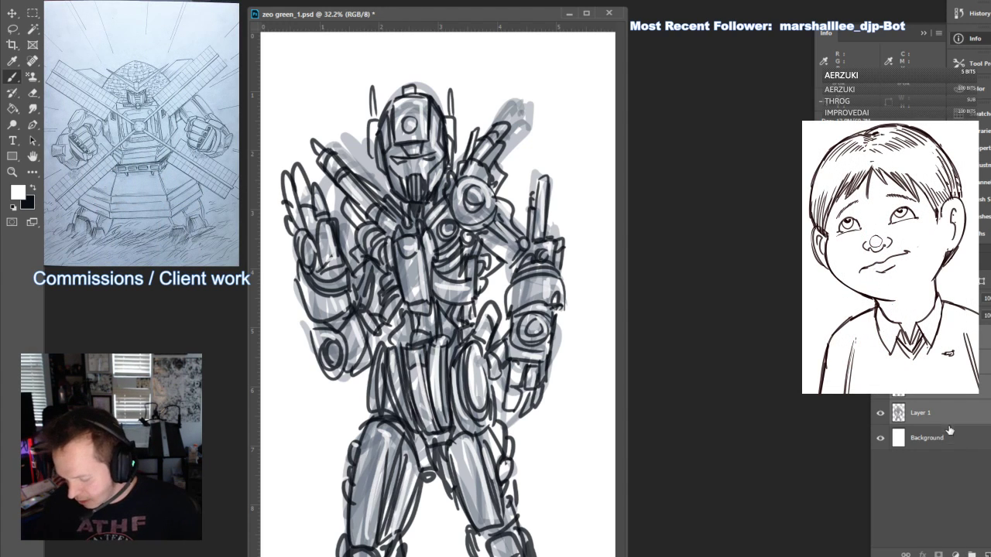
{"action": "left_click", "coordinate": [32, 0]}
{"action": "left_click", "coordinate": [35, 93]}
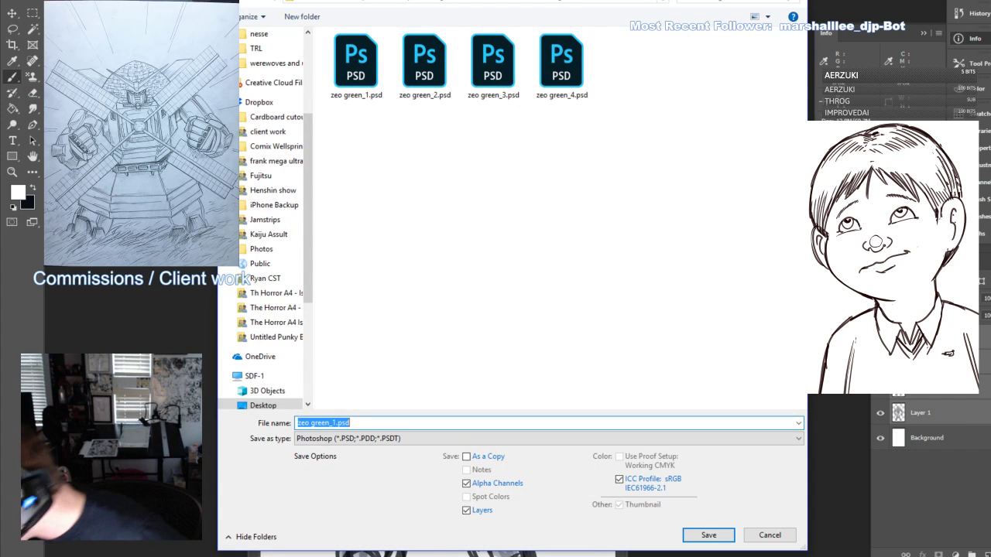
{"action": "type", "text": "robo"}
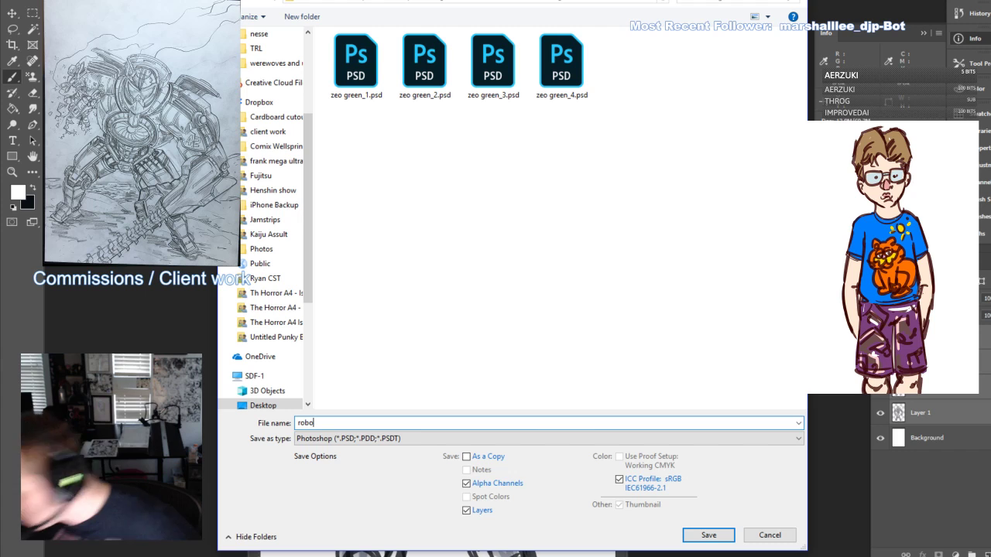
{"action": "key", "text": "Return"}
{"action": "key", "text": "Return"}
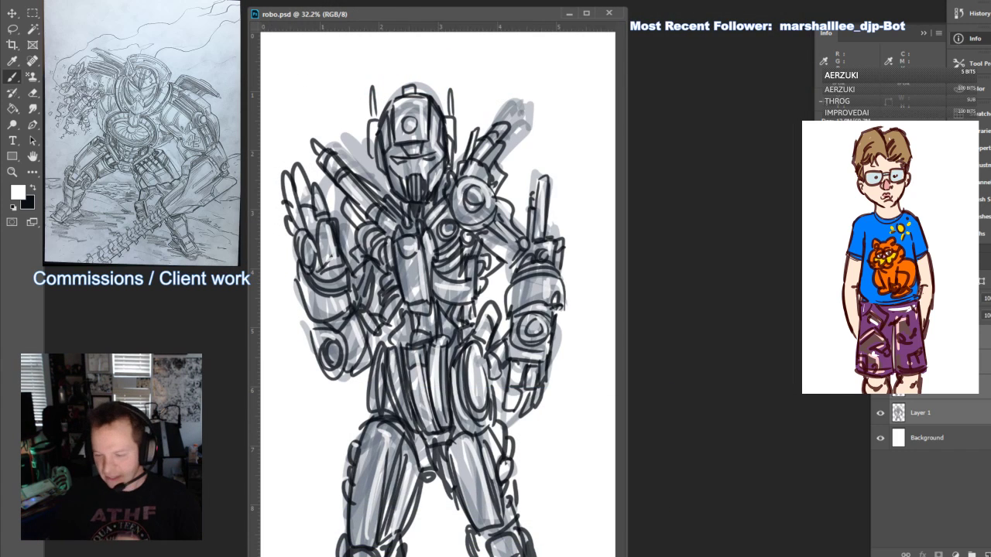
Delete the selected robot sketch layers from the document, keeping only the Background layer
{"action": "key", "text": "Delete"}
{"action": "left_click", "coordinate": [461, 189]}
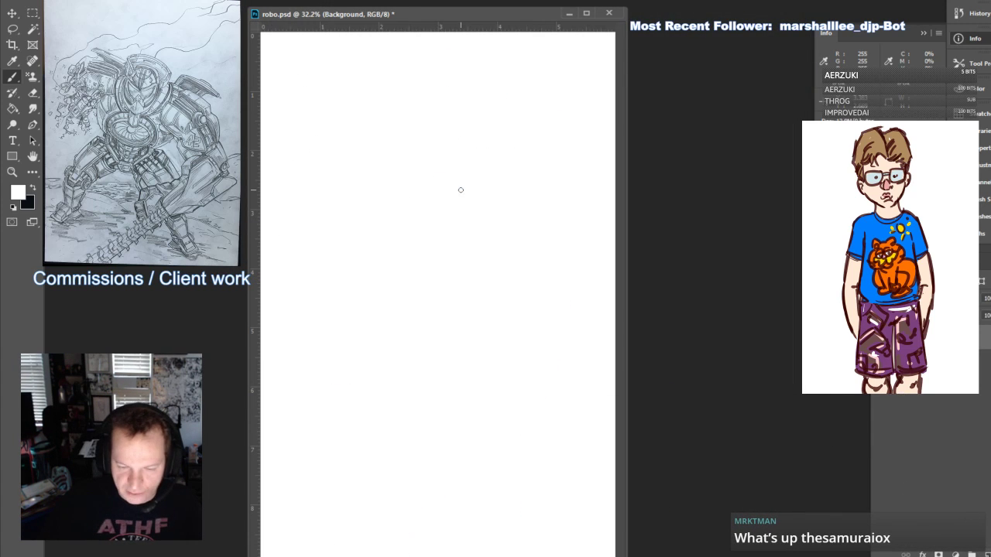
{"action": "mouse_move", "coordinate": [435, 556]}
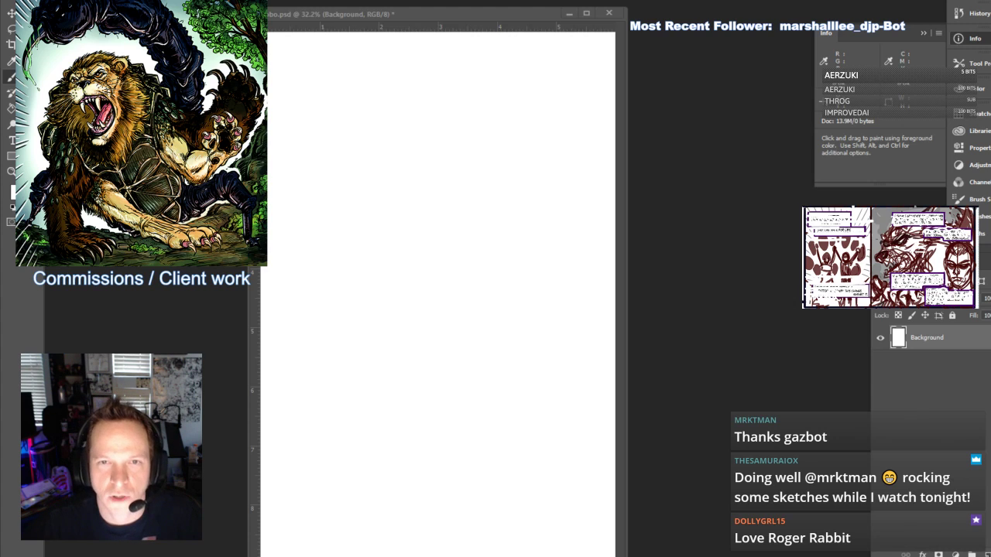
{"action": "left_click_drag", "start_coordinate": [990, 233], "coordinate": [990, 116]}
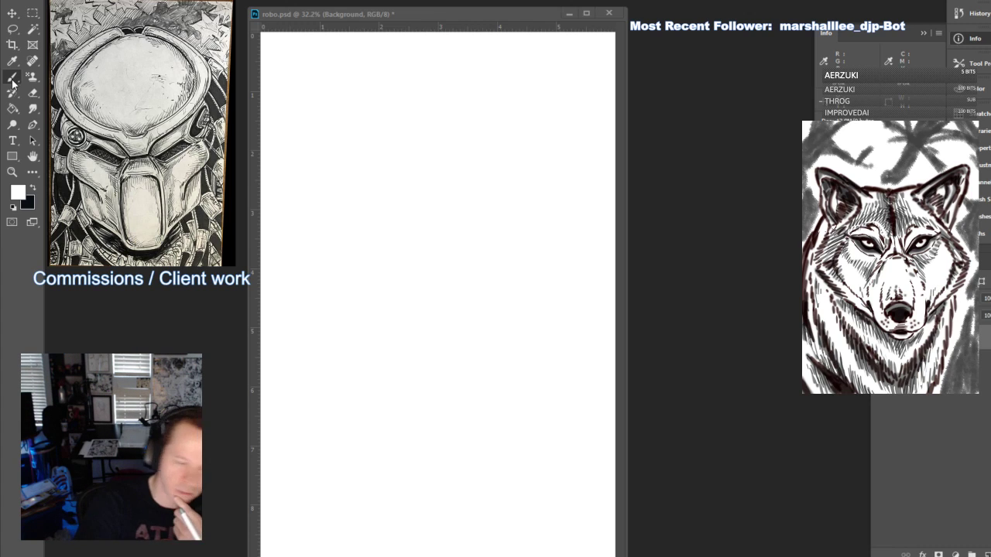
Add a new layer above the Background and set the foreground colour to dark red for the Brush tool
{"action": "left_click", "coordinate": [974, 536]}
{"action": "left_click", "coordinate": [985, 555]}
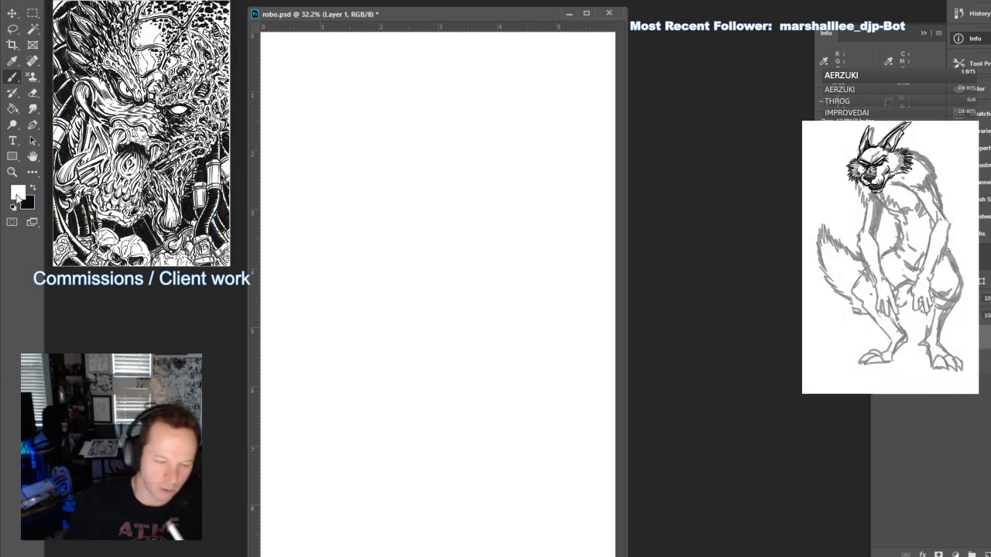
{"action": "left_click", "coordinate": [17, 195]}
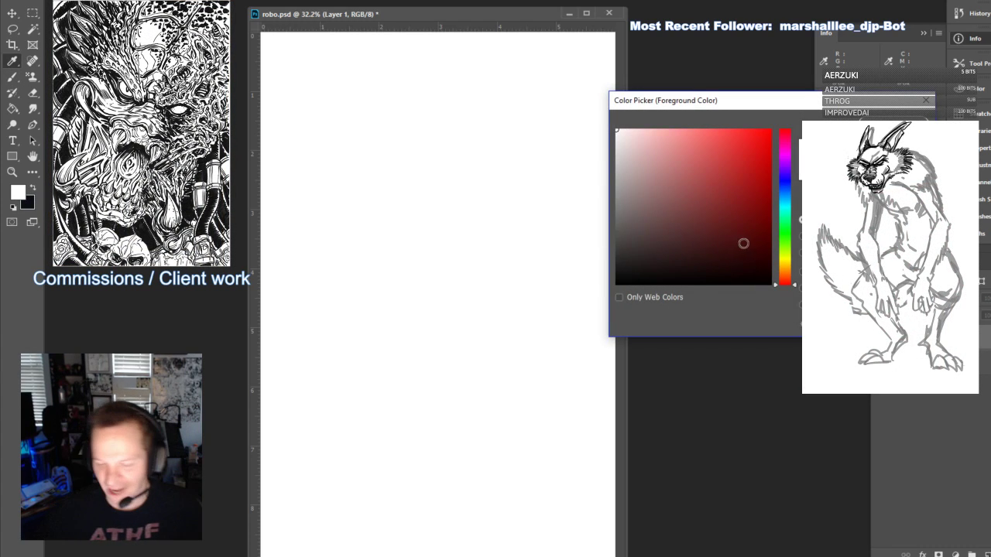
{"action": "left_click", "coordinate": [770, 238]}
{"action": "key", "text": "Return"}
{"action": "key", "text": "b"}
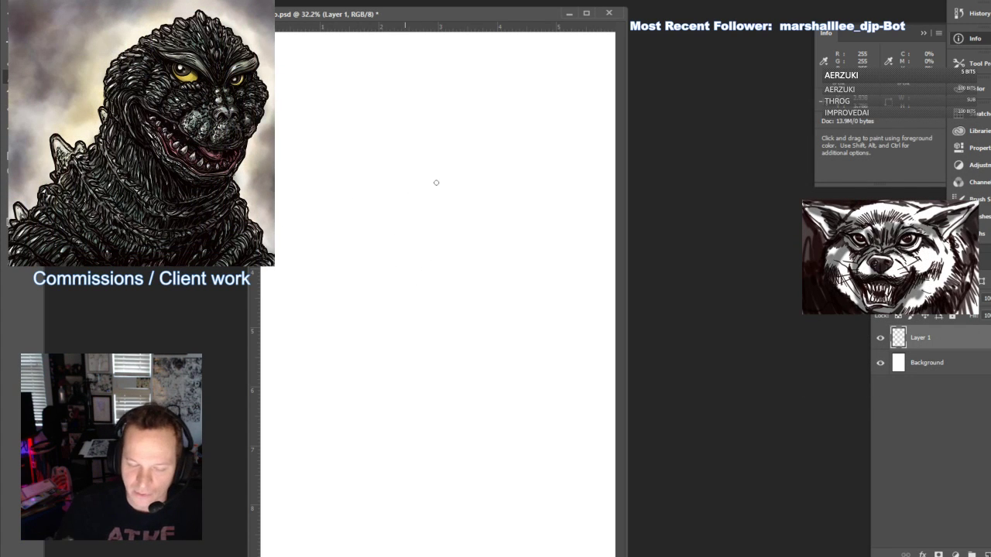
{"action": "mouse_move", "coordinate": [436, 182]}
{"action": "left_mouse_down"}
{"action": "mouse_move", "coordinate": [459, 216]}
{"action": "mouse_move", "coordinate": [448, 235]}
{"action": "mouse_move", "coordinate": [434, 223]}
{"action": "left_mouse_up"}
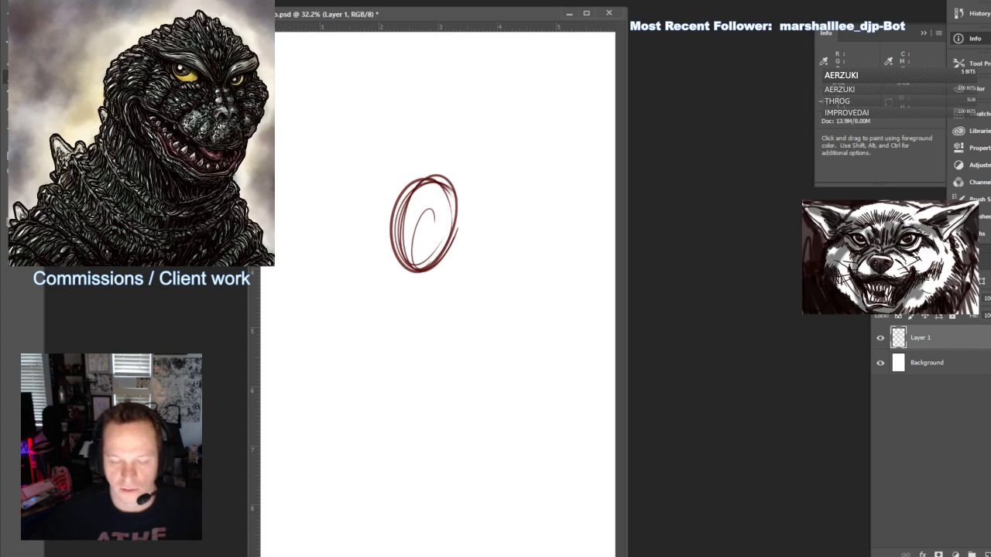
{"action": "key", "text": "ctrl+alt+z"}
{"action": "key", "text": "ctrl+alt+z"}
{"action": "key", "text": "ctrl+alt+z"}
{"action": "key", "text": "ctrl+alt+z"}
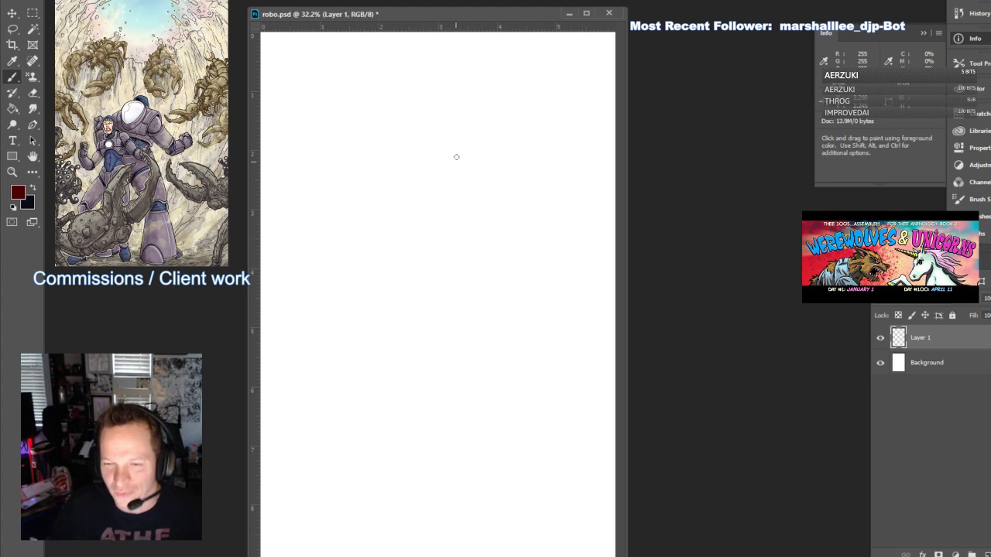
Sketch a cartoon rabbit's tall narrow cranium, wide bulging cheeks on both sides and a pointed chin
{"action": "mouse_move", "coordinate": [463, 144]}
{"action": "left_mouse_down"}
{"action": "mouse_move", "coordinate": [448, 211]}
{"action": "mouse_move", "coordinate": [468, 230]}
{"action": "left_mouse_up"}
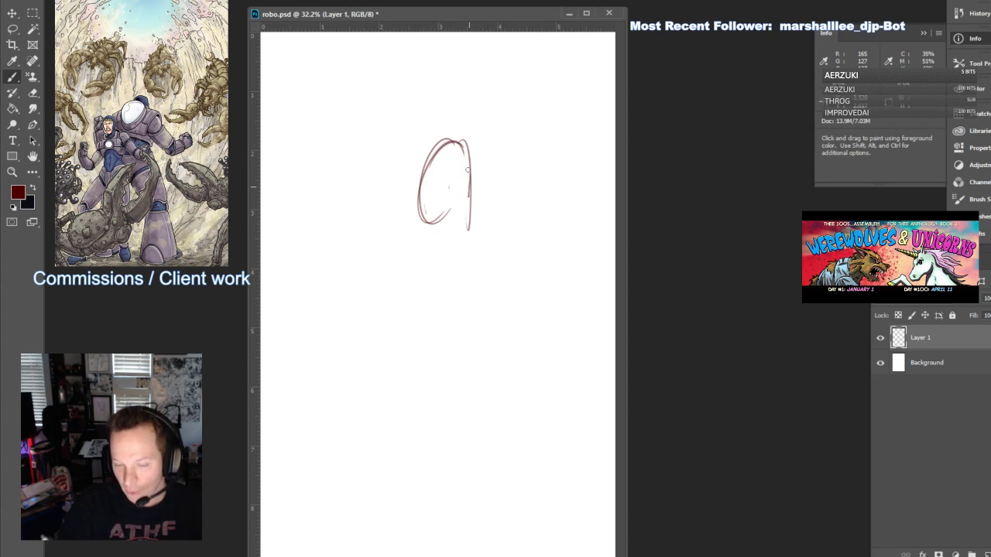
{"action": "mouse_move", "coordinate": [469, 195]}
{"action": "left_mouse_down"}
{"action": "mouse_move", "coordinate": [420, 229]}
{"action": "mouse_move", "coordinate": [465, 151]}
{"action": "left_mouse_up"}
{"action": "mouse_move", "coordinate": [422, 208]}
{"action": "left_mouse_down"}
{"action": "mouse_move", "coordinate": [412, 244]}
{"action": "mouse_move", "coordinate": [399, 227]}
{"action": "mouse_move", "coordinate": [345, 233]}
{"action": "mouse_move", "coordinate": [409, 299]}
{"action": "left_mouse_up"}
{"action": "mouse_move", "coordinate": [358, 230]}
{"action": "left_mouse_down"}
{"action": "mouse_move", "coordinate": [452, 336]}
{"action": "mouse_move", "coordinate": [498, 283]}
{"action": "left_mouse_up"}
{"action": "left_click_drag", "start_coordinate": [460, 322], "coordinate": [508, 286]}
{"action": "left_click_drag", "start_coordinate": [473, 230], "coordinate": [521, 220]}
{"action": "mouse_move", "coordinate": [475, 242]}
{"action": "left_mouse_down"}
{"action": "mouse_move", "coordinate": [539, 215]}
{"action": "mouse_move", "coordinate": [497, 300]}
{"action": "left_mouse_up"}
{"action": "mouse_move", "coordinate": [536, 223]}
{"action": "left_mouse_down"}
{"action": "mouse_move", "coordinate": [549, 255]}
{"action": "mouse_move", "coordinate": [521, 291]}
{"action": "left_mouse_up"}
{"action": "mouse_move", "coordinate": [361, 257]}
{"action": "left_mouse_down"}
{"action": "mouse_move", "coordinate": [368, 208]}
{"action": "mouse_move", "coordinate": [398, 224]}
{"action": "left_mouse_up"}
{"action": "left_click_drag", "start_coordinate": [379, 215], "coordinate": [412, 241]}
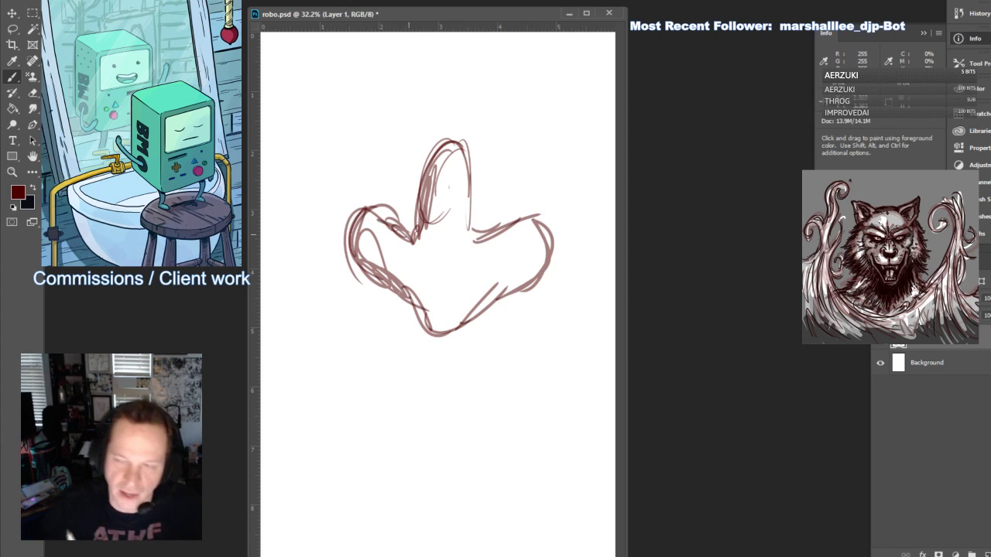
Draw a taller outer contour around the rabbit's cranium and strengthen where it meets the cheeks
{"action": "mouse_move", "coordinate": [438, 139]}
{"action": "left_mouse_down"}
{"action": "mouse_move", "coordinate": [413, 225]}
{"action": "mouse_move", "coordinate": [453, 131]}
{"action": "left_mouse_up"}
{"action": "mouse_move", "coordinate": [422, 193]}
{"action": "left_mouse_down"}
{"action": "mouse_move", "coordinate": [477, 151]}
{"action": "mouse_move", "coordinate": [487, 203]}
{"action": "left_mouse_up"}
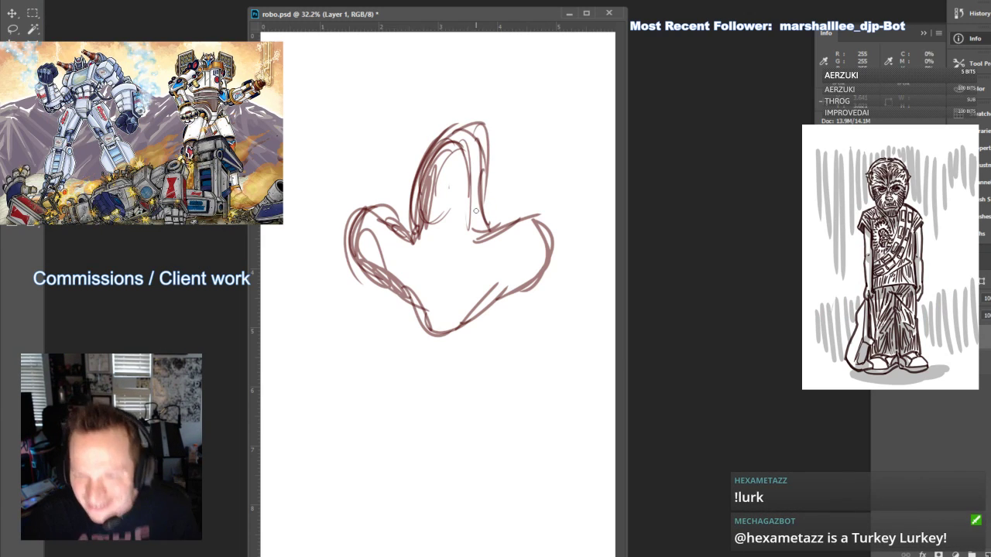
{"action": "left_click_drag", "start_coordinate": [388, 219], "coordinate": [422, 226]}
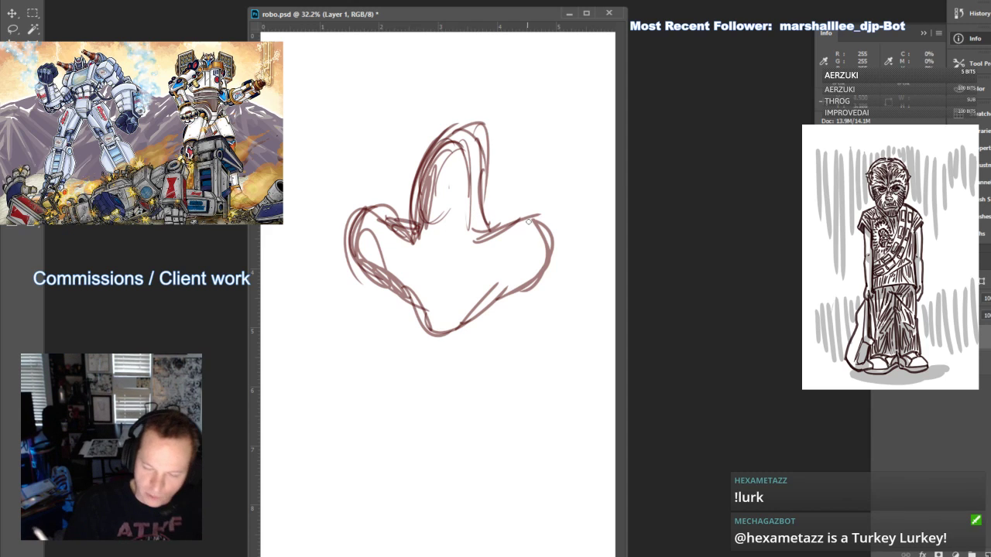
{"action": "left_click_drag", "start_coordinate": [479, 136], "coordinate": [486, 222]}
{"action": "left_click_drag", "start_coordinate": [387, 217], "coordinate": [425, 231]}
Sketch the drooping left-hand ear and a tuft of hair strokes on top of the rabbit's head
{"action": "mouse_move", "coordinate": [499, 234]}
{"action": "left_mouse_down"}
{"action": "mouse_move", "coordinate": [450, 104]}
{"action": "mouse_move", "coordinate": [406, 57]}
{"action": "mouse_move", "coordinate": [334, 120]}
{"action": "mouse_move", "coordinate": [332, 140]}
{"action": "mouse_move", "coordinate": [401, 76]}
{"action": "left_mouse_up"}
{"action": "mouse_move", "coordinate": [376, 109]}
{"action": "left_mouse_down"}
{"action": "mouse_move", "coordinate": [405, 75]}
{"action": "mouse_move", "coordinate": [452, 122]}
{"action": "left_mouse_up"}
{"action": "left_click_drag", "start_coordinate": [408, 69], "coordinate": [457, 123]}
{"action": "left_click_drag", "start_coordinate": [405, 88], "coordinate": [444, 135]}
{"action": "mouse_move", "coordinate": [415, 94]}
{"action": "left_mouse_down"}
{"action": "mouse_move", "coordinate": [447, 141]}
{"action": "mouse_move", "coordinate": [471, 113]}
{"action": "mouse_move", "coordinate": [454, 116]}
{"action": "mouse_move", "coordinate": [457, 102]}
{"action": "left_mouse_up"}
{"action": "mouse_move", "coordinate": [410, 134]}
{"action": "left_mouse_down"}
{"action": "mouse_move", "coordinate": [461, 148]}
{"action": "mouse_move", "coordinate": [414, 137]}
{"action": "mouse_move", "coordinate": [447, 107]}
{"action": "left_mouse_up"}
Sketch the tall upright right-hand ear running off the canvas and reinforce the bases of both ears
{"action": "mouse_move", "coordinate": [430, 109]}
{"action": "left_mouse_down"}
{"action": "mouse_move", "coordinate": [468, 103]}
{"action": "mouse_move", "coordinate": [479, 132]}
{"action": "mouse_move", "coordinate": [506, 103]}
{"action": "mouse_move", "coordinate": [511, 35]}
{"action": "mouse_move", "coordinate": [488, 178]}
{"action": "left_mouse_up"}
{"action": "mouse_move", "coordinate": [480, 51]}
{"action": "left_mouse_down"}
{"action": "mouse_move", "coordinate": [489, 116]}
{"action": "mouse_move", "coordinate": [477, 27]}
{"action": "mouse_move", "coordinate": [491, 159]}
{"action": "left_mouse_up"}
{"action": "left_click_drag", "start_coordinate": [511, 35], "coordinate": [486, 167]}
{"action": "left_click_drag", "start_coordinate": [482, 118], "coordinate": [472, 42]}
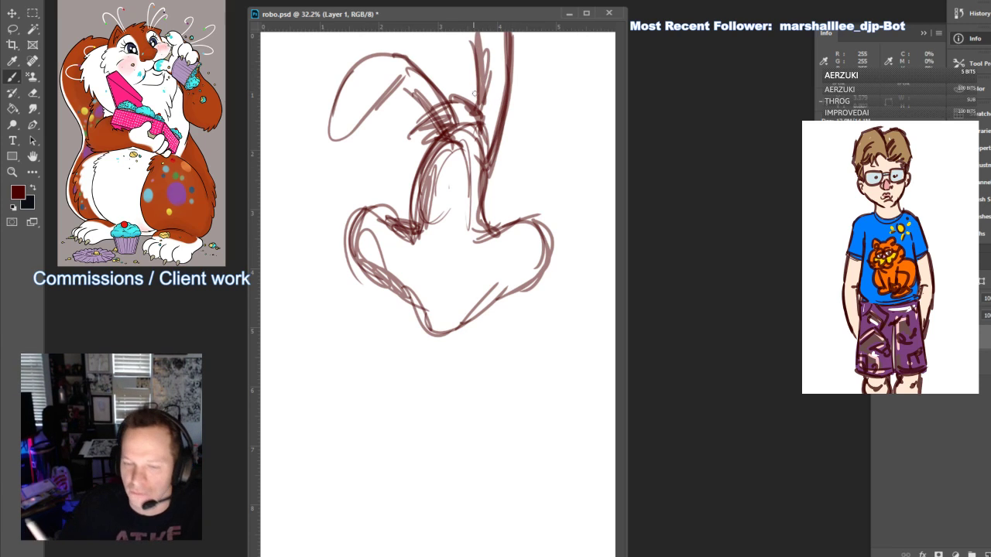
{"action": "left_click_drag", "start_coordinate": [496, 74], "coordinate": [487, 164]}
{"action": "left_click_drag", "start_coordinate": [405, 79], "coordinate": [449, 127]}
{"action": "left_click_drag", "start_coordinate": [398, 99], "coordinate": [444, 147]}
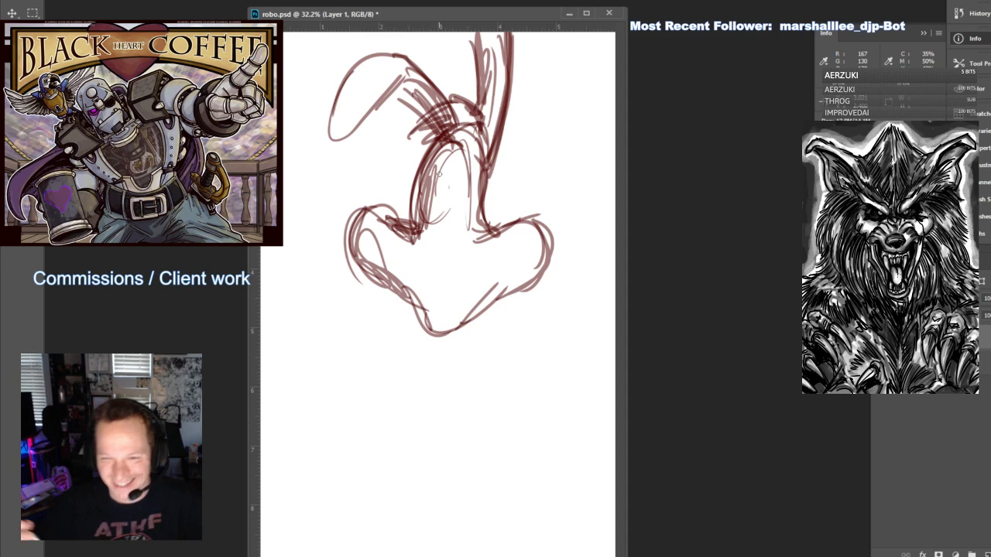
Draw two tall oval eyes with small pupils, a rounded muzzle and a large oval nose
{"action": "mouse_move", "coordinate": [435, 210]}
{"action": "left_mouse_down"}
{"action": "mouse_move", "coordinate": [424, 177]}
{"action": "mouse_move", "coordinate": [443, 207]}
{"action": "mouse_move", "coordinate": [416, 194]}
{"action": "mouse_move", "coordinate": [449, 199]}
{"action": "mouse_move", "coordinate": [468, 165]}
{"action": "mouse_move", "coordinate": [458, 226]}
{"action": "left_mouse_up"}
{"action": "mouse_move", "coordinate": [440, 160]}
{"action": "left_mouse_down"}
{"action": "mouse_move", "coordinate": [423, 164]}
{"action": "mouse_move", "coordinate": [432, 231]}
{"action": "mouse_move", "coordinate": [477, 179]}
{"action": "mouse_move", "coordinate": [465, 228]}
{"action": "mouse_move", "coordinate": [430, 220]}
{"action": "mouse_move", "coordinate": [439, 201]}
{"action": "mouse_move", "coordinate": [466, 220]}
{"action": "mouse_move", "coordinate": [473, 213]}
{"action": "left_mouse_up"}
{"action": "mouse_move", "coordinate": [412, 261]}
{"action": "left_mouse_down"}
{"action": "mouse_move", "coordinate": [404, 239]}
{"action": "mouse_move", "coordinate": [439, 256]}
{"action": "mouse_move", "coordinate": [450, 223]}
{"action": "mouse_move", "coordinate": [460, 227]}
{"action": "left_mouse_up"}
{"action": "mouse_move", "coordinate": [392, 252]}
{"action": "left_mouse_down"}
{"action": "mouse_move", "coordinate": [387, 233]}
{"action": "mouse_move", "coordinate": [394, 268]}
{"action": "mouse_move", "coordinate": [449, 288]}
{"action": "mouse_move", "coordinate": [472, 283]}
{"action": "mouse_move", "coordinate": [481, 249]}
{"action": "left_mouse_up"}
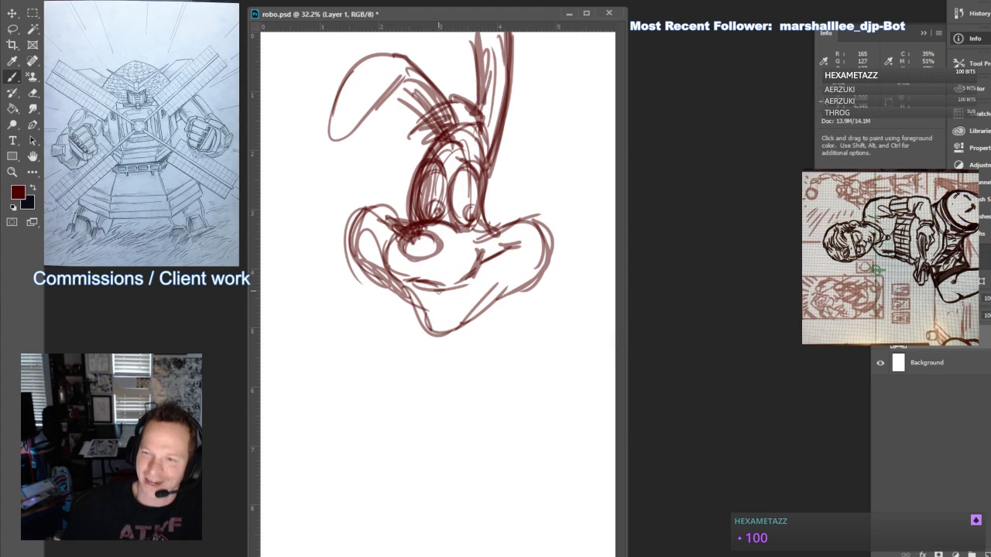
Draw the open smiling mouth with a front tooth and tongue, and strengthen the jaw and left-hand cheek outlines
{"action": "mouse_move", "coordinate": [445, 288]}
{"action": "left_mouse_down"}
{"action": "mouse_move", "coordinate": [461, 303]}
{"action": "mouse_move", "coordinate": [435, 300]}
{"action": "mouse_move", "coordinate": [436, 321]}
{"action": "mouse_move", "coordinate": [483, 308]}
{"action": "left_mouse_up"}
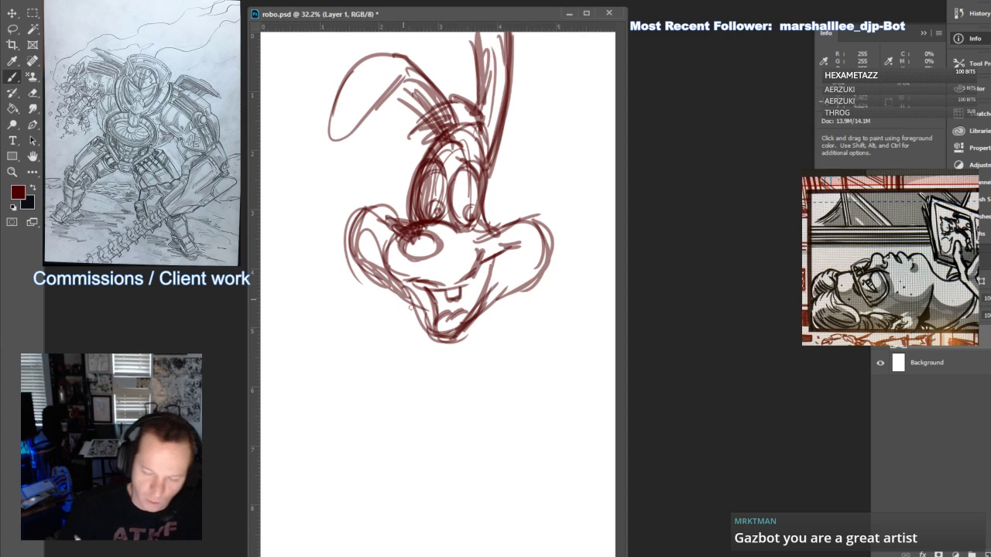
{"action": "mouse_move", "coordinate": [410, 297]}
{"action": "left_mouse_down"}
{"action": "mouse_move", "coordinate": [437, 344]}
{"action": "mouse_move", "coordinate": [464, 341]}
{"action": "mouse_move", "coordinate": [481, 332]}
{"action": "mouse_move", "coordinate": [501, 286]}
{"action": "left_mouse_up"}
{"action": "mouse_move", "coordinate": [388, 277]}
{"action": "left_mouse_down"}
{"action": "mouse_move", "coordinate": [358, 250]}
{"action": "mouse_move", "coordinate": [380, 205]}
{"action": "left_mouse_up"}
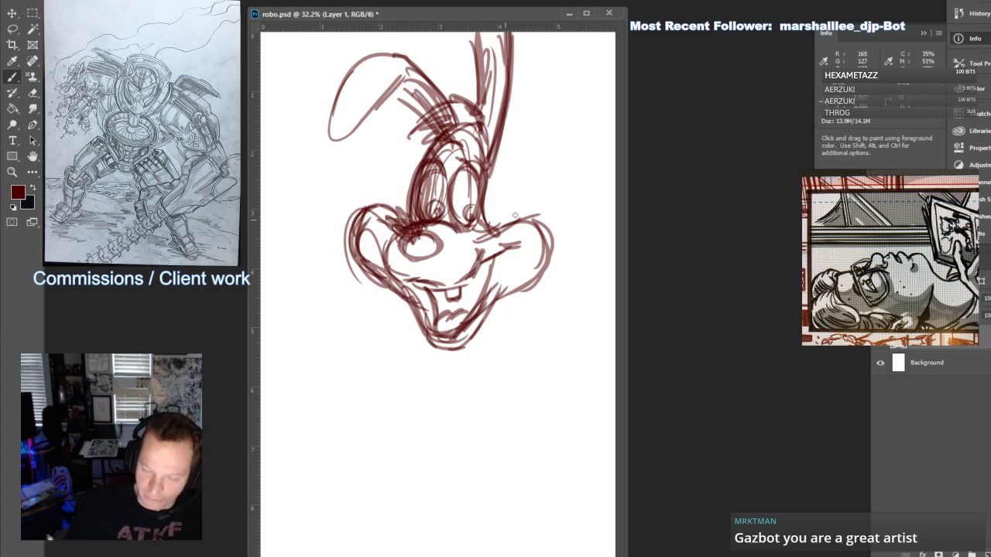
Strengthen the right-hand cheek and side of the head, and dot whisker spots on the muzzle
{"action": "mouse_move", "coordinate": [515, 216]}
{"action": "left_mouse_down"}
{"action": "mouse_move", "coordinate": [538, 220]}
{"action": "mouse_move", "coordinate": [557, 259]}
{"action": "left_mouse_up"}
{"action": "left_click_drag", "start_coordinate": [486, 183], "coordinate": [497, 234]}
{"action": "left_click_drag", "start_coordinate": [501, 165], "coordinate": [488, 202]}
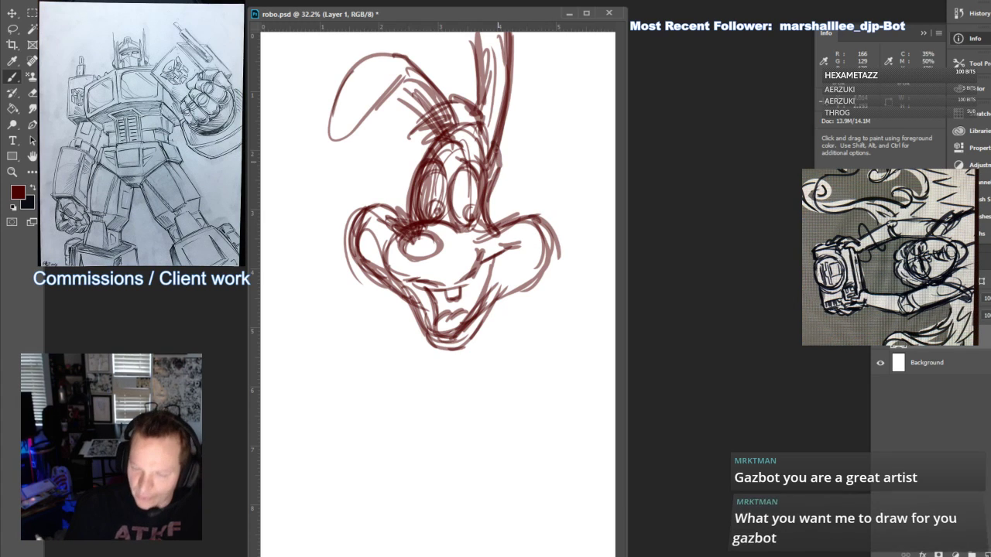
{"action": "left_click_drag", "start_coordinate": [491, 114], "coordinate": [475, 141]}
{"action": "left_click", "coordinate": [440, 268]}
{"action": "left_click", "coordinate": [451, 261]}
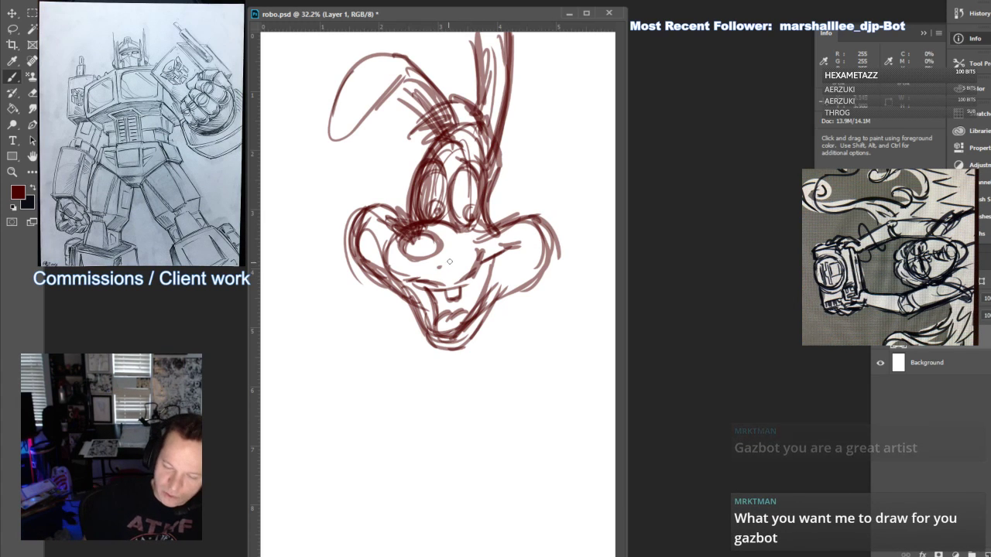
{"action": "left_click", "coordinate": [450, 270]}
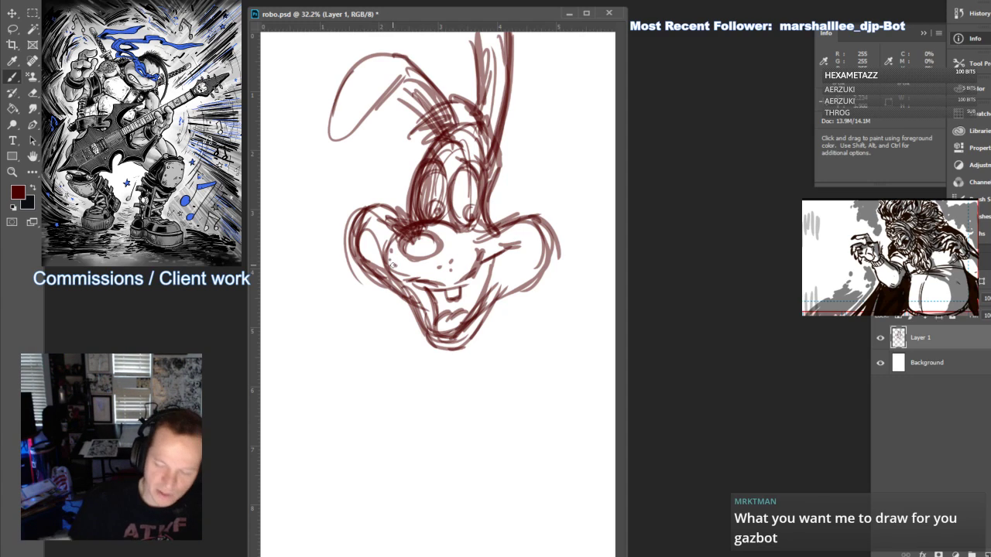
Darken the right-hand side of the jaw and add short neck lines below the chin
{"action": "left_click_drag", "start_coordinate": [486, 321], "coordinate": [467, 347]}
{"action": "left_click_drag", "start_coordinate": [503, 285], "coordinate": [474, 345]}
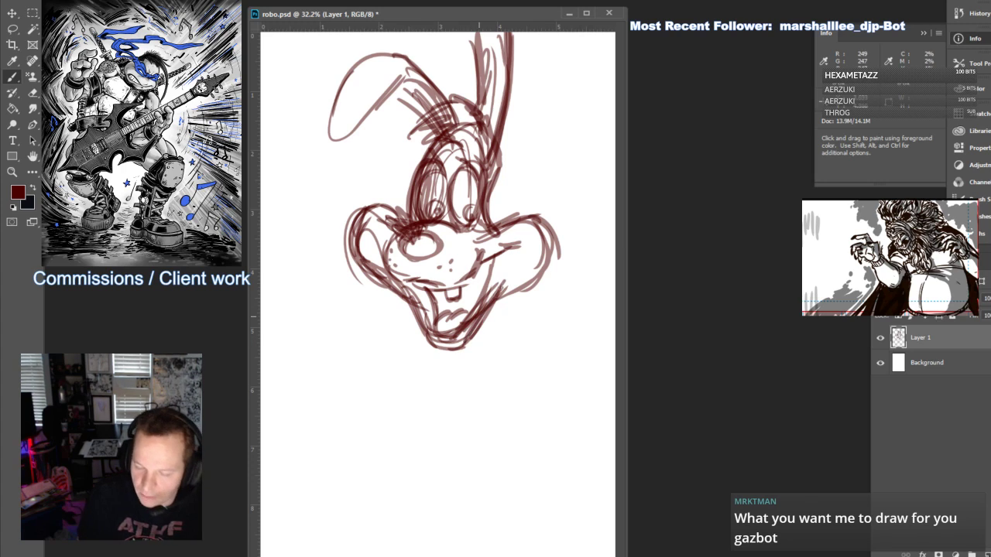
{"action": "mouse_move", "coordinate": [494, 304]}
{"action": "left_mouse_down"}
{"action": "mouse_move", "coordinate": [469, 365]}
{"action": "mouse_move", "coordinate": [473, 357]}
{"action": "left_mouse_up"}
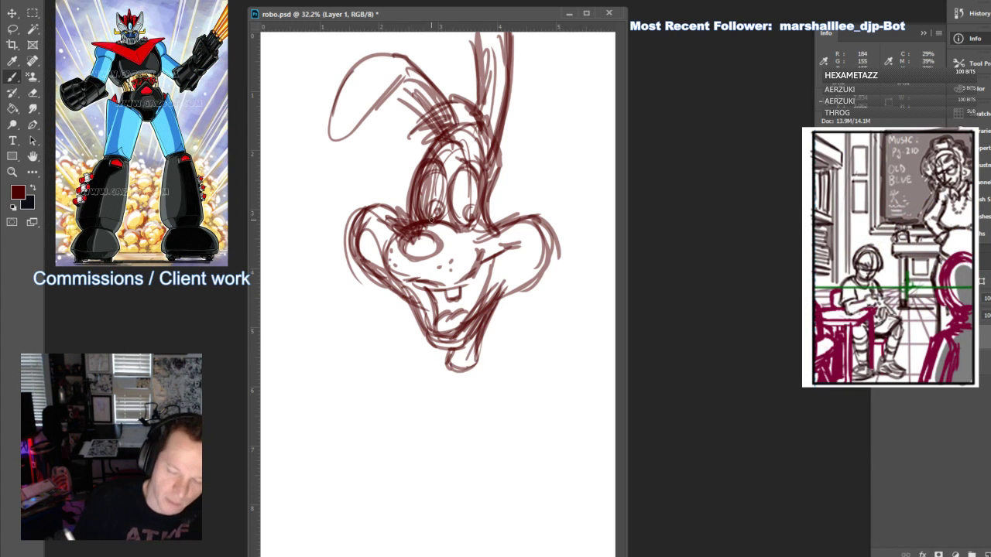
Clean up the rabbit's eyes by erasing the pupils and the sketch lines inside both ovals
{"action": "left_click_drag", "start_coordinate": [427, 165], "coordinate": [420, 219]}
{"action": "mouse_move", "coordinate": [440, 160]}
{"action": "left_mouse_down"}
{"action": "mouse_move", "coordinate": [445, 220]}
{"action": "mouse_move", "coordinate": [425, 191]}
{"action": "mouse_move", "coordinate": [439, 209]}
{"action": "mouse_move", "coordinate": [440, 177]}
{"action": "left_mouse_up"}
{"action": "left_click", "coordinate": [33, 93]}
{"action": "mouse_move", "coordinate": [469, 218]}
{"action": "left_mouse_down"}
{"action": "mouse_move", "coordinate": [470, 178]}
{"action": "mouse_move", "coordinate": [467, 214]}
{"action": "left_mouse_up"}
{"action": "left_click_drag", "start_coordinate": [431, 175], "coordinate": [444, 166]}
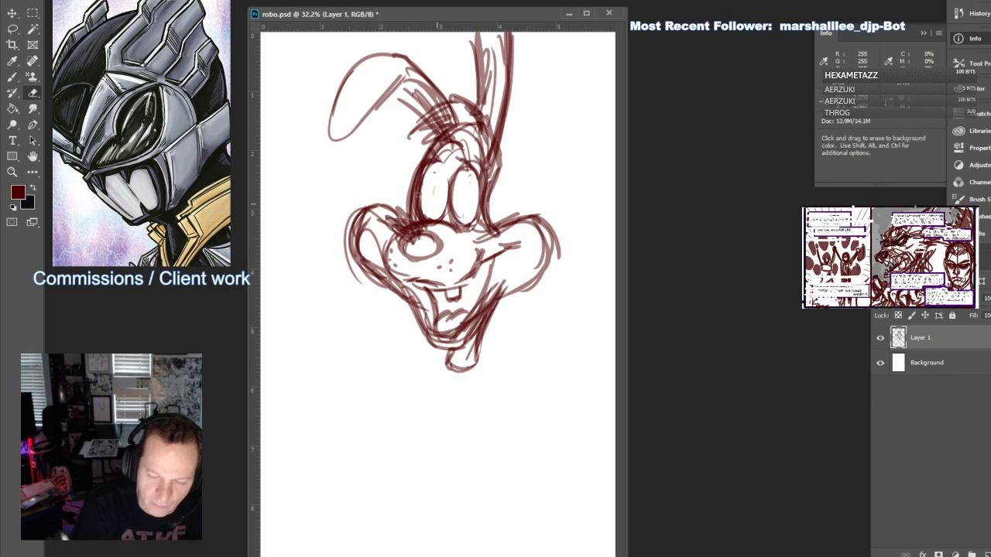
Redraw the rabbit's eye outlines and add small pupils low in both eyes, tidying the right-hand one with the eraser
{"action": "key", "text": "b"}
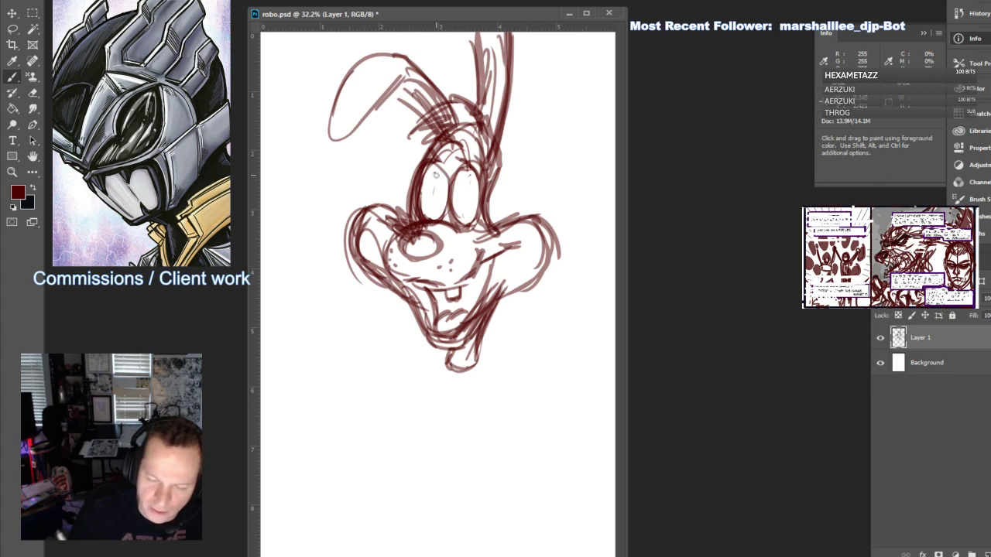
{"action": "mouse_move", "coordinate": [435, 175]}
{"action": "left_mouse_down"}
{"action": "mouse_move", "coordinate": [468, 175]}
{"action": "mouse_move", "coordinate": [447, 167]}
{"action": "left_mouse_up"}
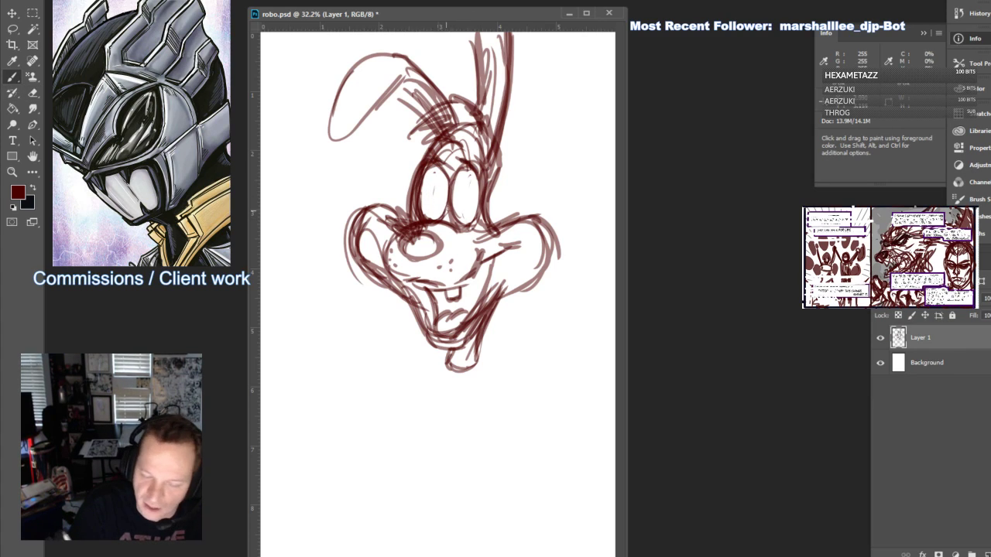
{"action": "left_click_drag", "start_coordinate": [446, 212], "coordinate": [449, 180]}
{"action": "left_click_drag", "start_coordinate": [466, 224], "coordinate": [481, 178]}
{"action": "mouse_move", "coordinate": [458, 170]}
{"action": "left_mouse_down"}
{"action": "mouse_move", "coordinate": [458, 226]}
{"action": "mouse_move", "coordinate": [436, 211]}
{"action": "mouse_move", "coordinate": [469, 218]}
{"action": "mouse_move", "coordinate": [471, 209]}
{"action": "mouse_move", "coordinate": [439, 211]}
{"action": "left_mouse_up"}
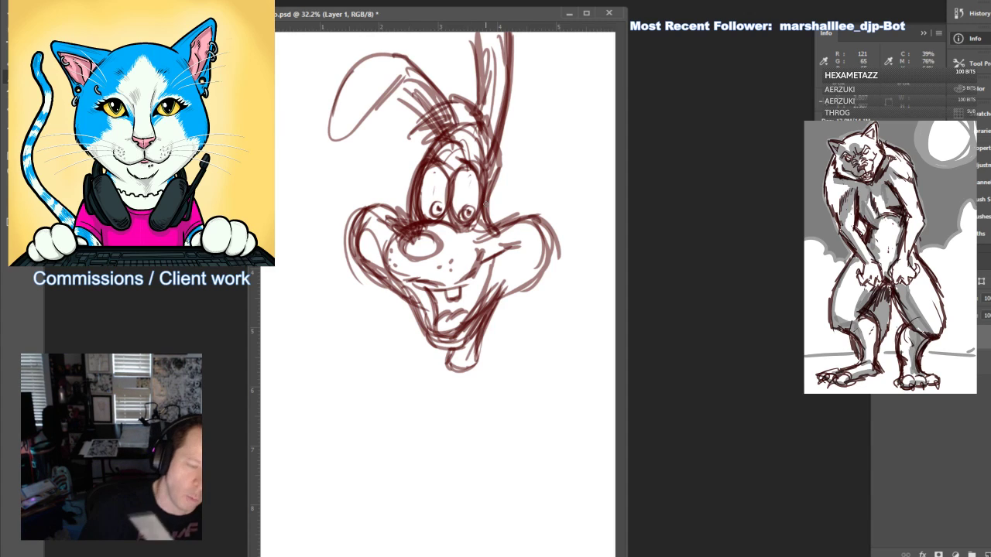
{"action": "key", "text": "e"}
{"action": "left_click_drag", "start_coordinate": [466, 220], "coordinate": [460, 212]}
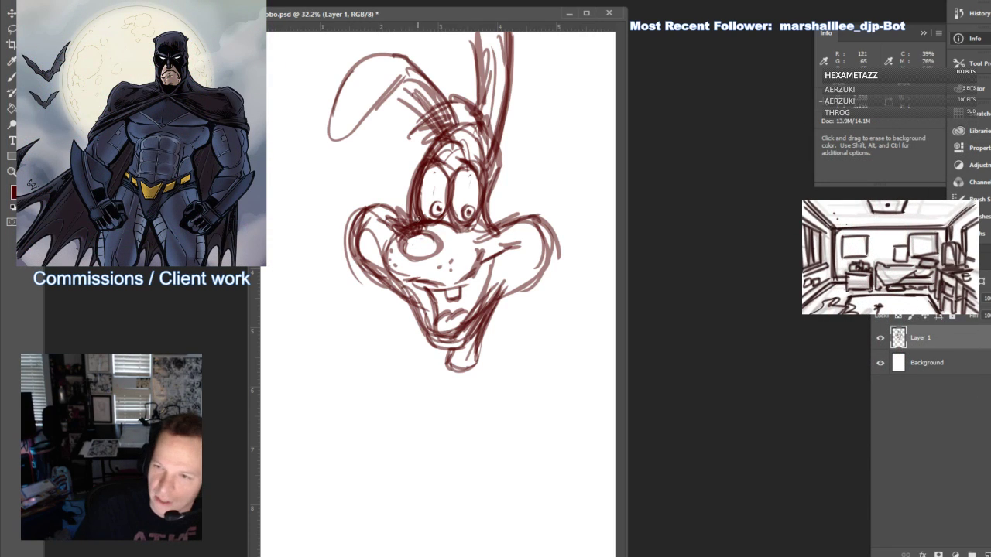
Erase the stray lines crossing the top of the nose and the rough outer edge of the left-hand cheek
{"action": "left_click_drag", "start_coordinate": [415, 236], "coordinate": [443, 234]}
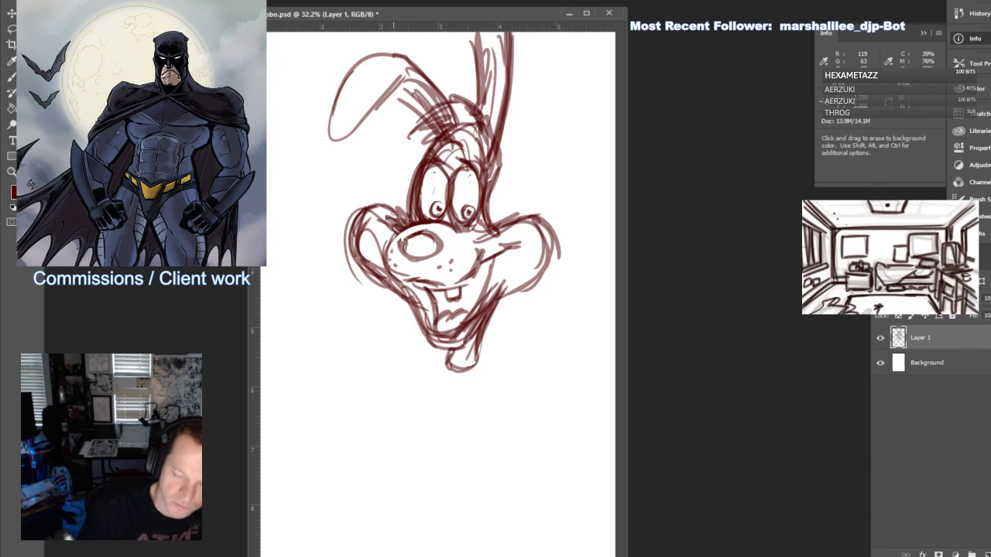
{"action": "mouse_move", "coordinate": [395, 203]}
{"action": "left_mouse_down"}
{"action": "mouse_move", "coordinate": [407, 212]}
{"action": "mouse_move", "coordinate": [387, 199]}
{"action": "left_mouse_up"}
{"action": "mouse_move", "coordinate": [346, 234]}
{"action": "left_mouse_down"}
{"action": "mouse_move", "coordinate": [346, 261]}
{"action": "mouse_move", "coordinate": [387, 212]}
{"action": "left_mouse_up"}
Shade the inside of the open mouth behind the tooth and tongue in dark red
{"action": "key", "text": "b"}
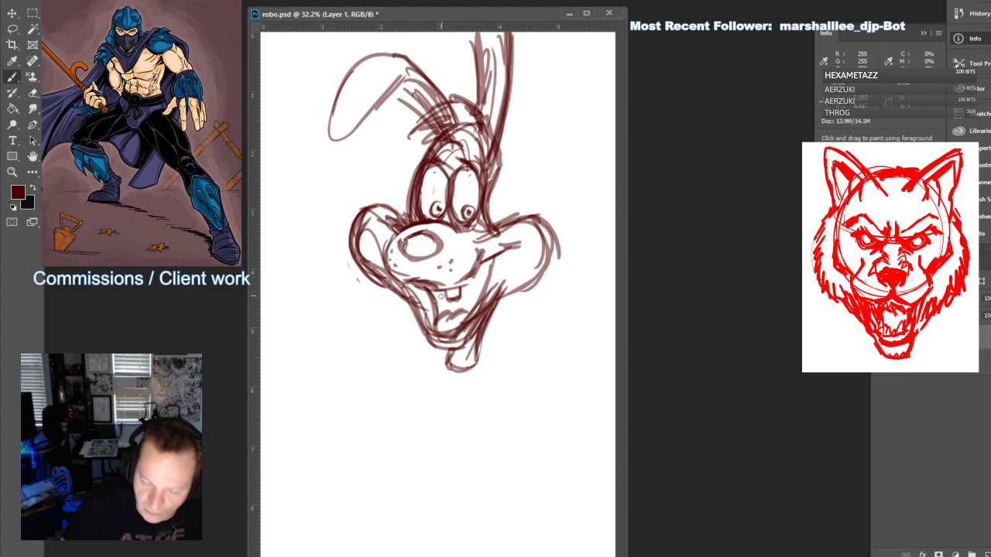
{"action": "mouse_move", "coordinate": [461, 286]}
{"action": "left_mouse_down"}
{"action": "mouse_move", "coordinate": [469, 304]}
{"action": "mouse_move", "coordinate": [487, 288]}
{"action": "left_mouse_up"}
{"action": "left_click_drag", "start_coordinate": [489, 262], "coordinate": [480, 295]}
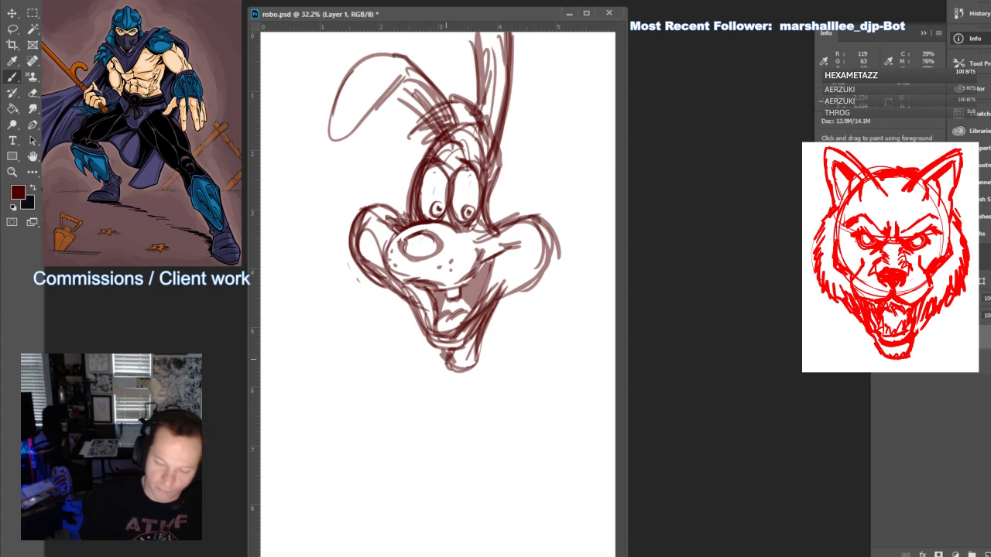
Sketch the bow tie's oval knot and left-hand wing directly below the chin
{"action": "mouse_move", "coordinate": [448, 361]}
{"action": "left_mouse_down"}
{"action": "mouse_move", "coordinate": [396, 375]}
{"action": "mouse_move", "coordinate": [418, 425]}
{"action": "mouse_move", "coordinate": [460, 378]}
{"action": "left_mouse_up"}
{"action": "left_click_drag", "start_coordinate": [460, 378], "coordinate": [447, 399]}
{"action": "left_click_drag", "start_coordinate": [443, 363], "coordinate": [460, 371]}
{"action": "left_click_drag", "start_coordinate": [435, 362], "coordinate": [456, 364]}
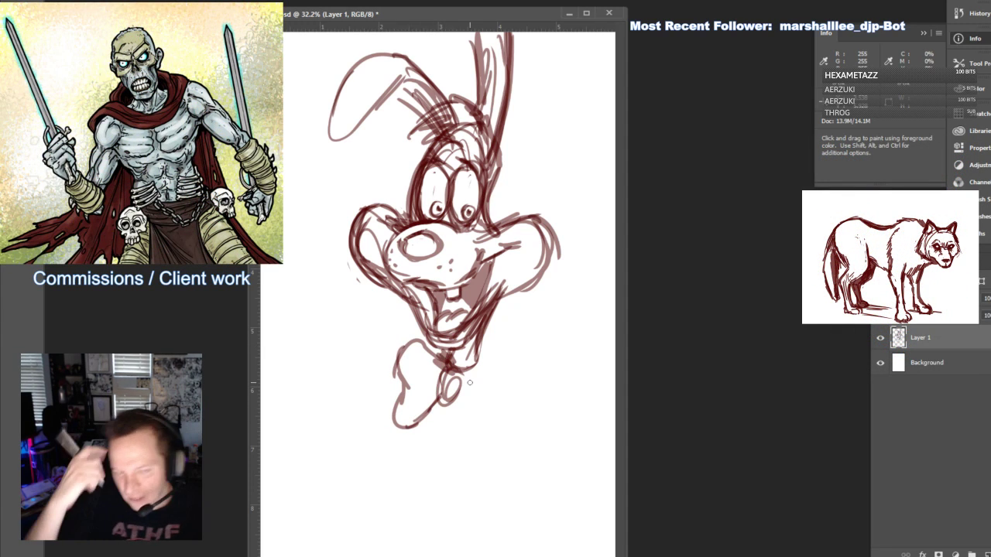
Draw the bow tie's right-hand wing, erasing its rough lower edge and redrawing it
{"action": "mouse_move", "coordinate": [445, 400]}
{"action": "left_mouse_down"}
{"action": "mouse_move", "coordinate": [470, 368]}
{"action": "mouse_move", "coordinate": [490, 358]}
{"action": "mouse_move", "coordinate": [519, 363]}
{"action": "left_mouse_up"}
{"action": "left_click_drag", "start_coordinate": [472, 408], "coordinate": [513, 418]}
{"action": "left_click_drag", "start_coordinate": [518, 392], "coordinate": [502, 438]}
{"action": "key", "text": "e"}
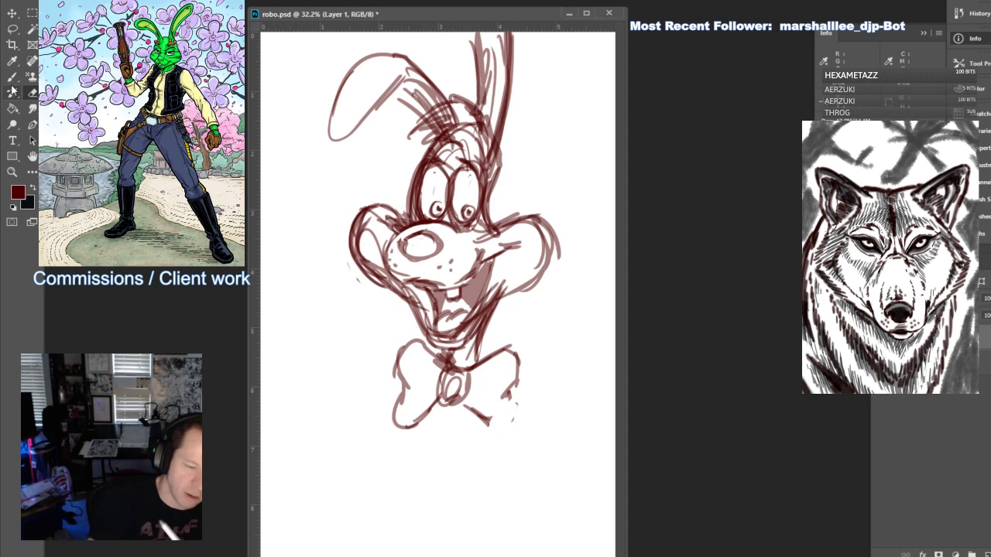
{"action": "left_click", "coordinate": [12, 90]}
{"action": "left_click", "coordinate": [507, 426]}
{"action": "left_click", "coordinate": [499, 192]}
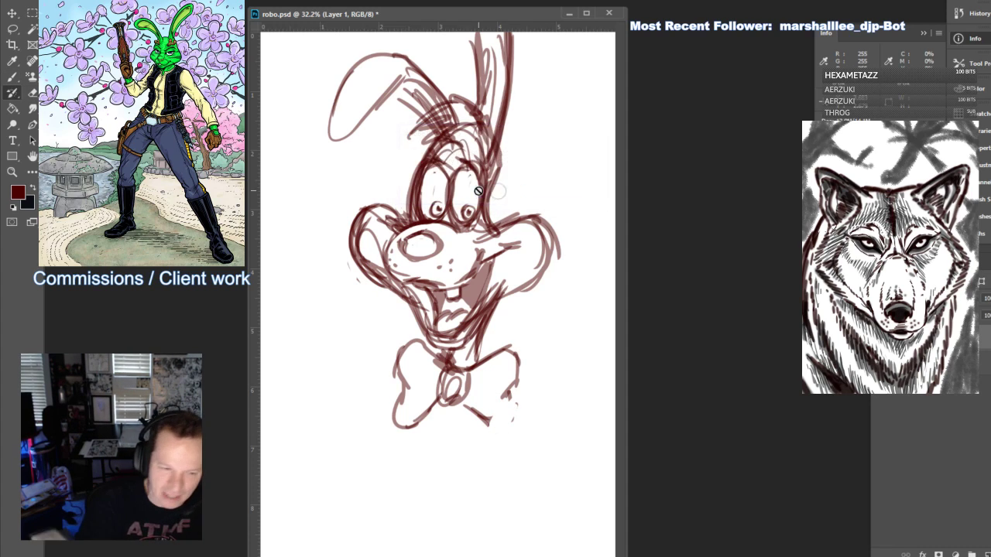
{"action": "key", "text": "b"}
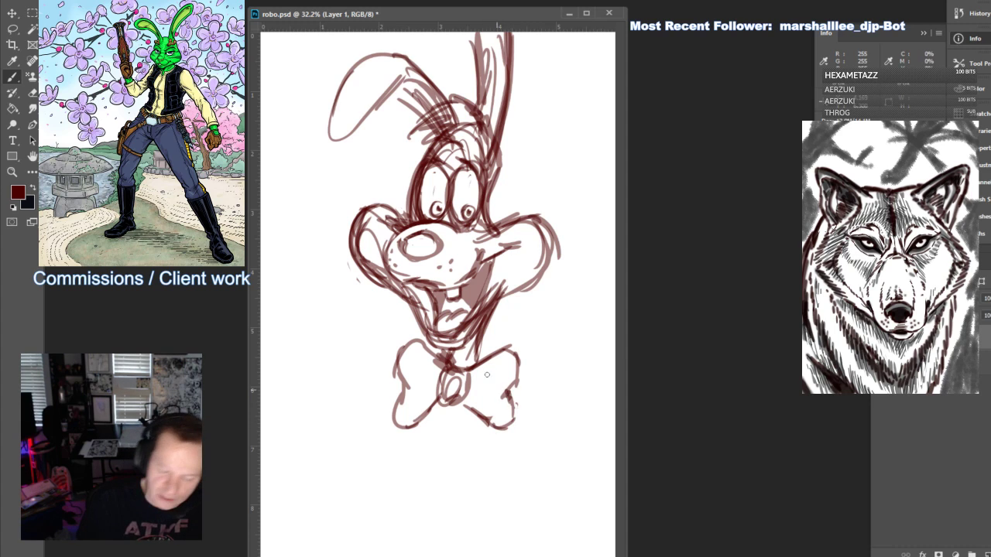
Clean up the bow tie's knot and add oval polka dots across both wings
{"action": "key", "text": "e"}
{"action": "mouse_move", "coordinate": [449, 391]}
{"action": "left_mouse_down"}
{"action": "mouse_move", "coordinate": [463, 371]}
{"action": "mouse_move", "coordinate": [449, 401]}
{"action": "mouse_move", "coordinate": [452, 369]}
{"action": "left_mouse_up"}
{"action": "key", "text": "b"}
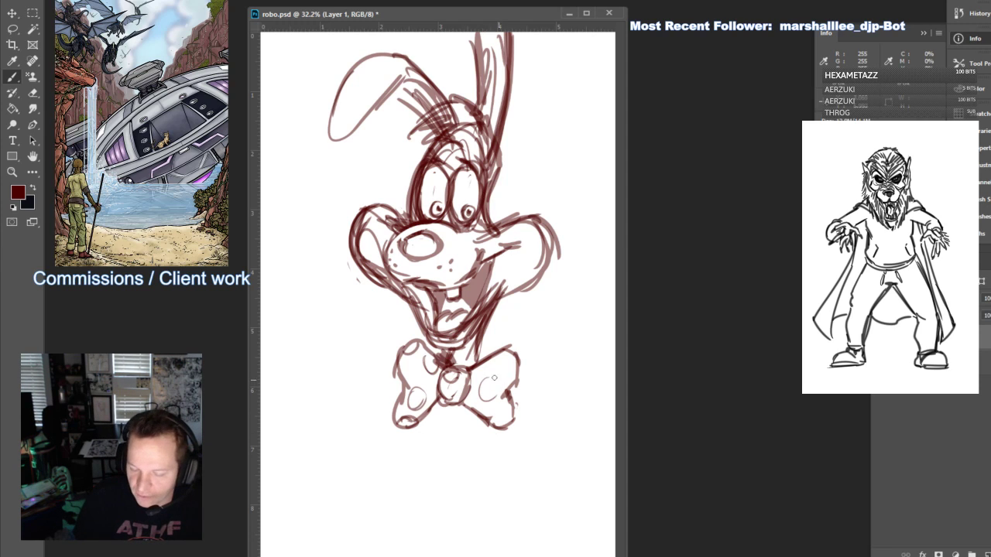
{"action": "left_click_drag", "start_coordinate": [494, 378], "coordinate": [509, 353]}
{"action": "left_click_drag", "start_coordinate": [508, 391], "coordinate": [497, 423]}
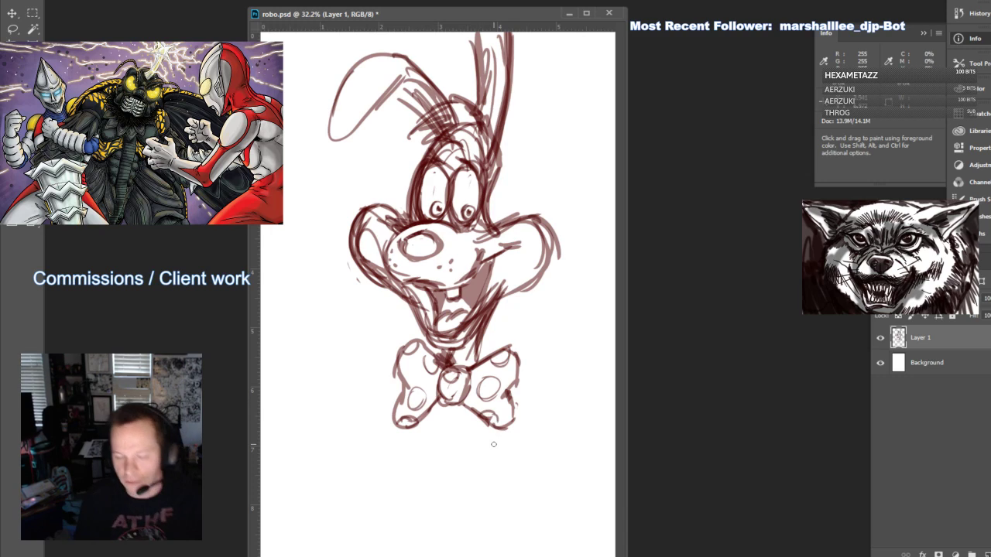
Erase the messy lines between the chin and the bow tie and shade the neck
{"action": "left_click", "coordinate": [12, 110]}
{"action": "key", "text": "e"}
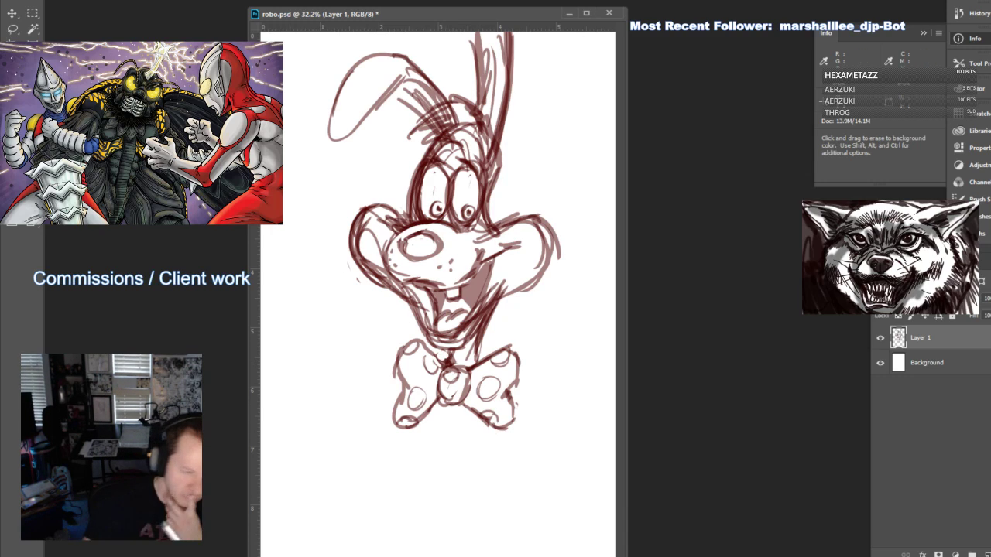
{"action": "key", "text": "b"}
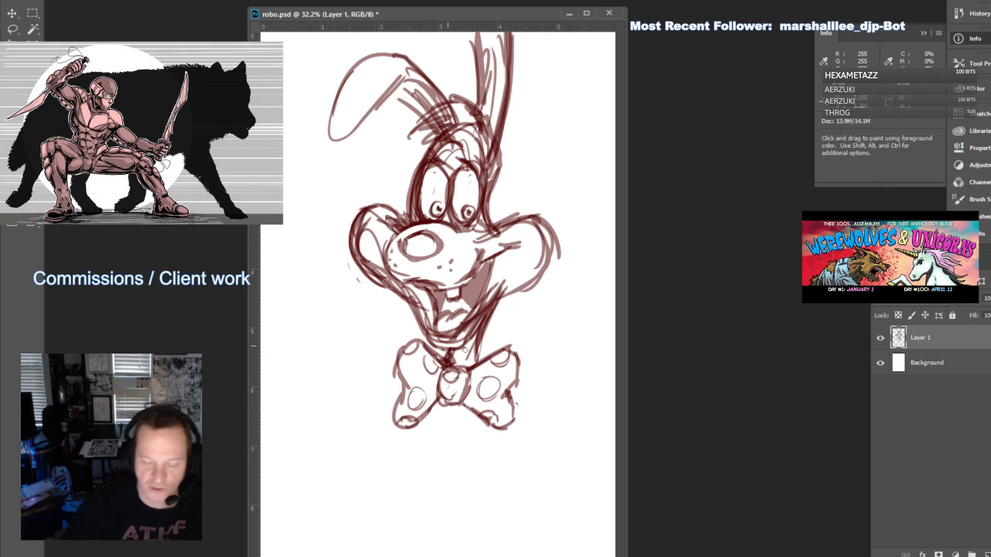
{"action": "mouse_move", "coordinate": [452, 353]}
{"action": "left_mouse_down"}
{"action": "mouse_move", "coordinate": [458, 357]}
{"action": "mouse_move", "coordinate": [450, 348]}
{"action": "left_mouse_up"}
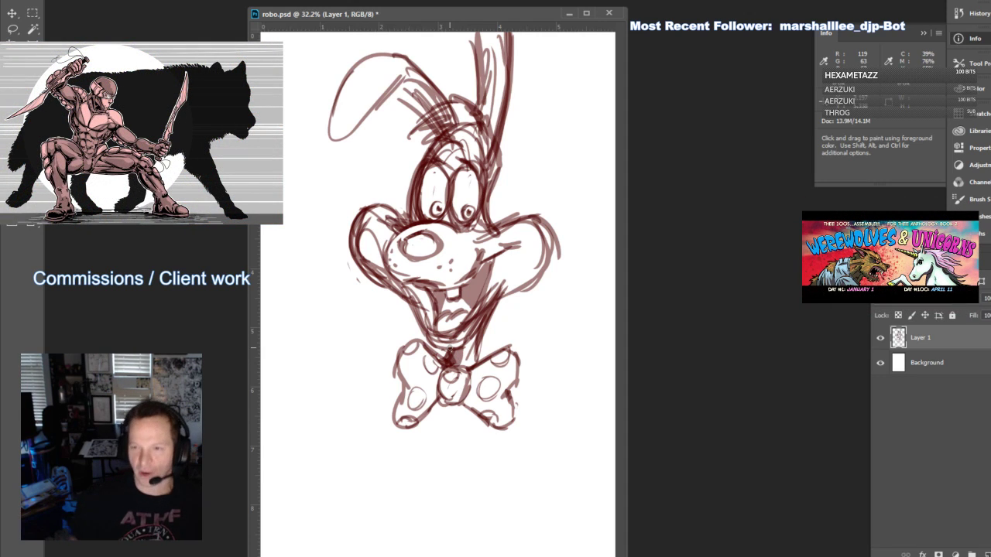
Draw the shirt front below the bow tie and a rounded strap with an oval button on each side
{"action": "mouse_move", "coordinate": [431, 404]}
{"action": "left_mouse_down"}
{"action": "mouse_move", "coordinate": [424, 457]}
{"action": "mouse_move", "coordinate": [457, 454]}
{"action": "mouse_move", "coordinate": [480, 421]}
{"action": "left_mouse_up"}
{"action": "left_click_drag", "start_coordinate": [429, 455], "coordinate": [481, 420]}
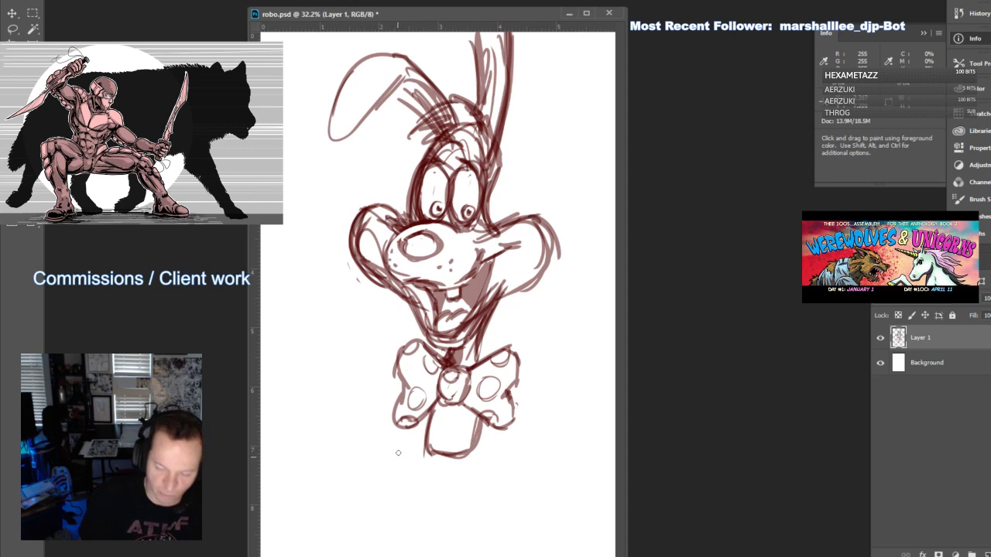
{"action": "left_click_drag", "start_coordinate": [398, 453], "coordinate": [399, 488]}
{"action": "mouse_move", "coordinate": [431, 424]}
{"action": "left_mouse_down"}
{"action": "mouse_move", "coordinate": [419, 487]}
{"action": "mouse_move", "coordinate": [404, 484]}
{"action": "left_mouse_up"}
{"action": "mouse_move", "coordinate": [486, 422]}
{"action": "left_mouse_down"}
{"action": "mouse_move", "coordinate": [480, 477]}
{"action": "mouse_move", "coordinate": [504, 451]}
{"action": "mouse_move", "coordinate": [508, 422]}
{"action": "mouse_move", "coordinate": [488, 478]}
{"action": "left_mouse_up"}
{"action": "left_click_drag", "start_coordinate": [509, 433], "coordinate": [484, 490]}
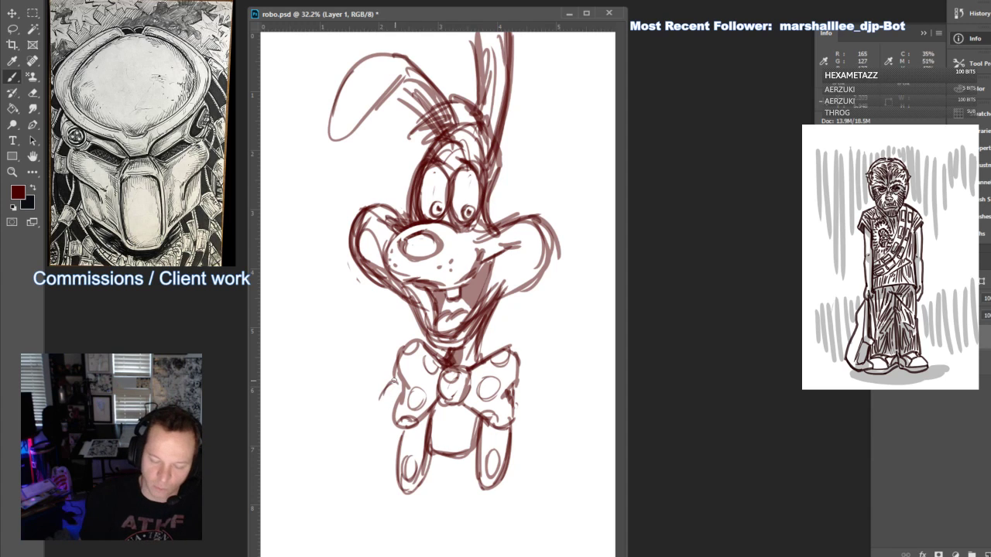
Sketch the shoulders and upper arms sloping down on both sides of the bow tie
{"action": "left_click_drag", "start_coordinate": [394, 382], "coordinate": [357, 455]}
{"action": "left_click_drag", "start_coordinate": [396, 442], "coordinate": [370, 481]}
{"action": "left_click_drag", "start_coordinate": [390, 444], "coordinate": [377, 464]}
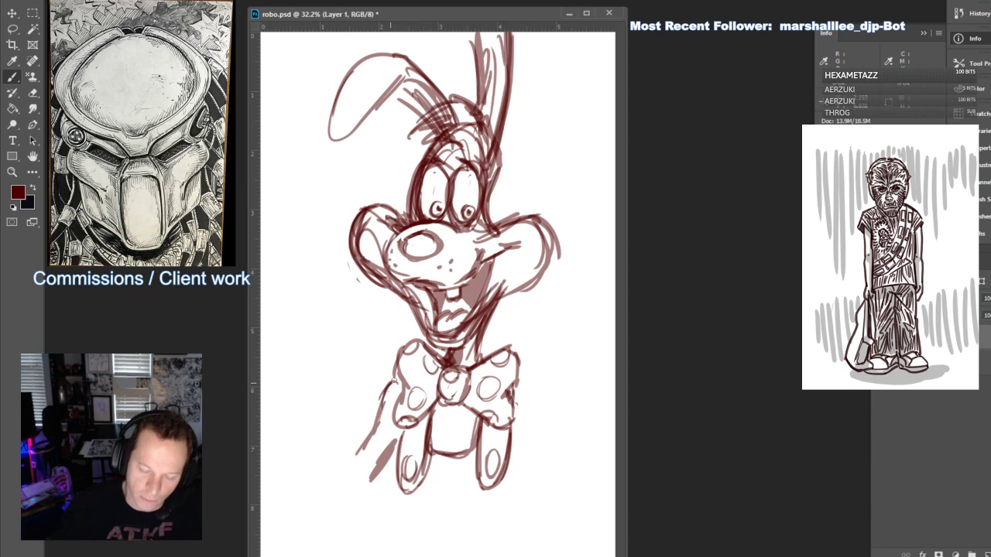
{"action": "left_click_drag", "start_coordinate": [514, 382], "coordinate": [554, 455]}
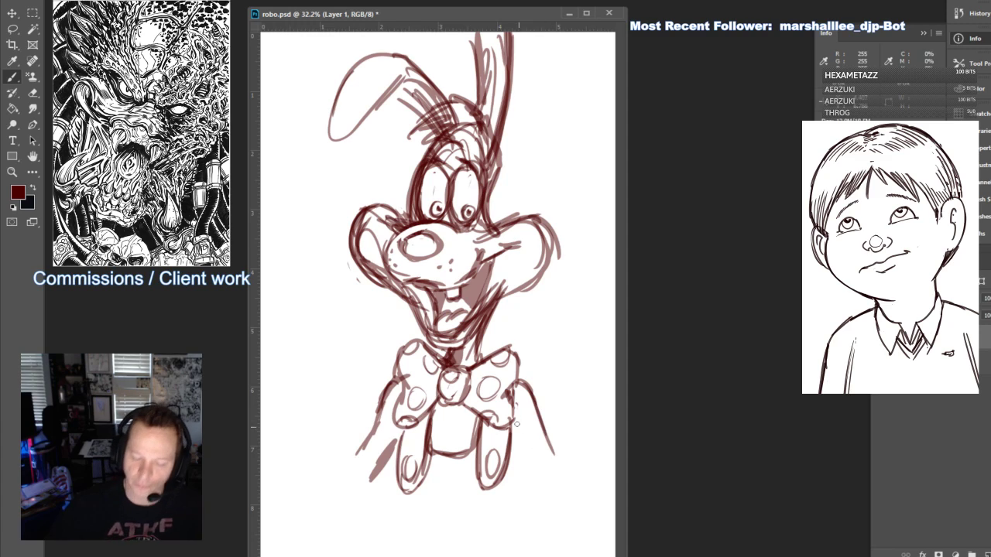
{"action": "left_click_drag", "start_coordinate": [516, 424], "coordinate": [536, 463]}
Draw both sides of the torso down towards the canvas's lower edge, thickening the right-hand contour
{"action": "left_click_drag", "start_coordinate": [392, 492], "coordinate": [389, 549]}
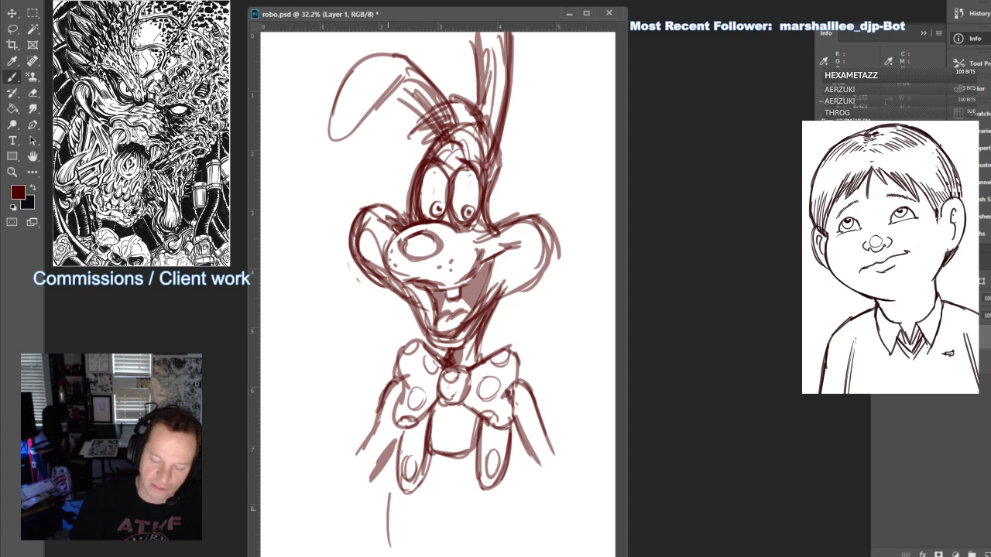
{"action": "left_click_drag", "start_coordinate": [399, 440], "coordinate": [385, 549]}
{"action": "mouse_move", "coordinate": [509, 438]}
{"action": "left_mouse_down"}
{"action": "mouse_move", "coordinate": [511, 496]}
{"action": "mouse_move", "coordinate": [521, 495]}
{"action": "mouse_move", "coordinate": [508, 494]}
{"action": "mouse_move", "coordinate": [520, 486]}
{"action": "left_mouse_up"}
{"action": "mouse_move", "coordinate": [519, 485]}
{"action": "left_mouse_down"}
{"action": "mouse_move", "coordinate": [518, 513]}
{"action": "mouse_move", "coordinate": [537, 555]}
{"action": "left_mouse_up"}
{"action": "left_click_drag", "start_coordinate": [514, 508], "coordinate": [539, 551]}
{"action": "left_click_drag", "start_coordinate": [519, 467], "coordinate": [538, 552]}
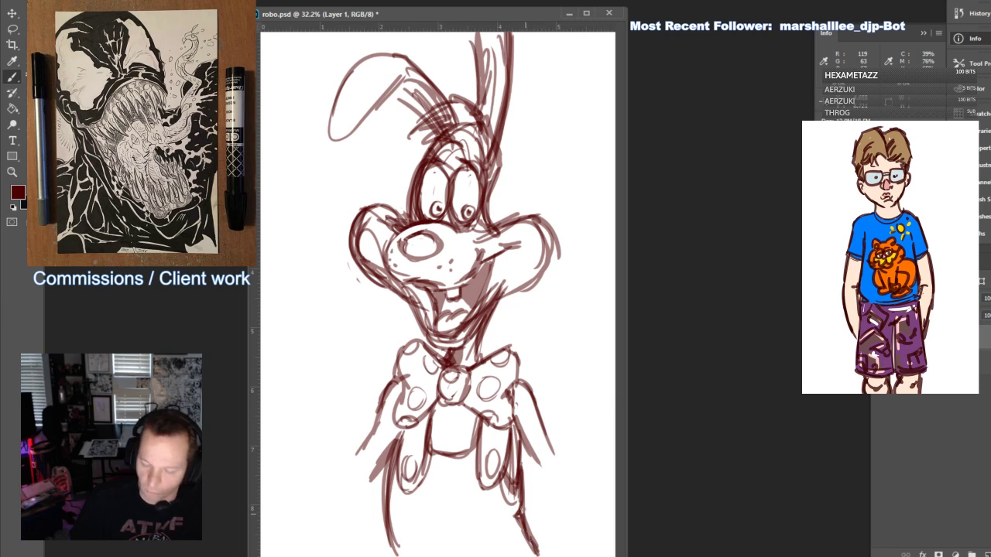
{"action": "left_click_drag", "start_coordinate": [523, 440], "coordinate": [522, 474]}
Draw the left-hand forearm bent upwards with a glove cuff and the rough outline of the raised hand
{"action": "mouse_move", "coordinate": [325, 489]}
{"action": "left_mouse_down"}
{"action": "mouse_move", "coordinate": [362, 480]}
{"action": "mouse_move", "coordinate": [311, 414]}
{"action": "mouse_move", "coordinate": [328, 490]}
{"action": "left_mouse_up"}
{"action": "left_click_drag", "start_coordinate": [319, 395], "coordinate": [361, 472]}
{"action": "left_click_drag", "start_coordinate": [333, 390], "coordinate": [328, 426]}
{"action": "mouse_move", "coordinate": [302, 384]}
{"action": "left_mouse_down"}
{"action": "mouse_move", "coordinate": [307, 425]}
{"action": "mouse_move", "coordinate": [333, 414]}
{"action": "mouse_move", "coordinate": [322, 384]}
{"action": "mouse_move", "coordinate": [330, 408]}
{"action": "mouse_move", "coordinate": [329, 397]}
{"action": "mouse_move", "coordinate": [304, 390]}
{"action": "mouse_move", "coordinate": [330, 393]}
{"action": "mouse_move", "coordinate": [291, 368]}
{"action": "mouse_move", "coordinate": [324, 313]}
{"action": "mouse_move", "coordinate": [325, 329]}
{"action": "left_mouse_up"}
Erase the rough fingertip of the left-hand hand and redraw it with a raised index finger, curled fingers and thumb
{"action": "key", "text": "e"}
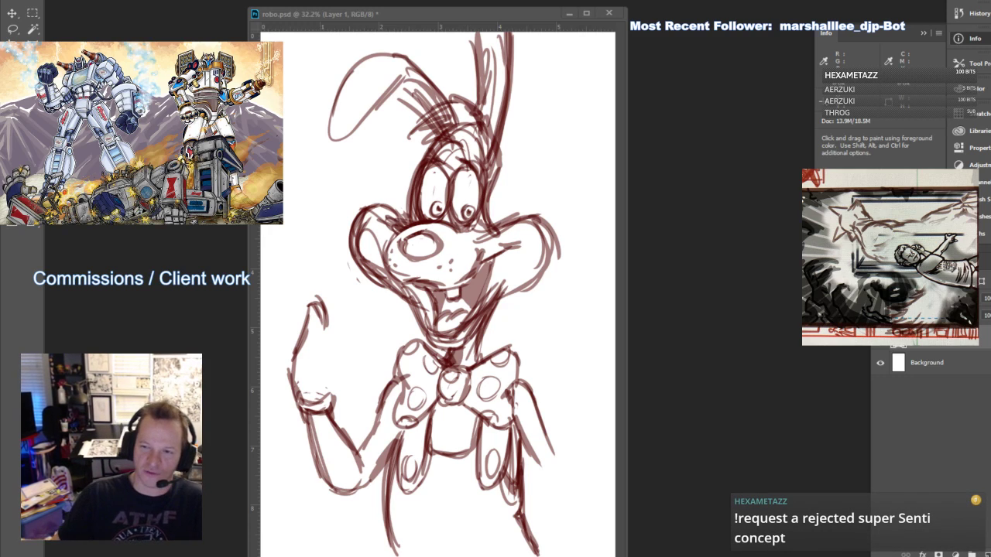
{"action": "key", "text": "e"}
{"action": "mouse_move", "coordinate": [318, 297]}
{"action": "left_mouse_down"}
{"action": "mouse_move", "coordinate": [313, 316]}
{"action": "mouse_move", "coordinate": [327, 339]}
{"action": "left_mouse_up"}
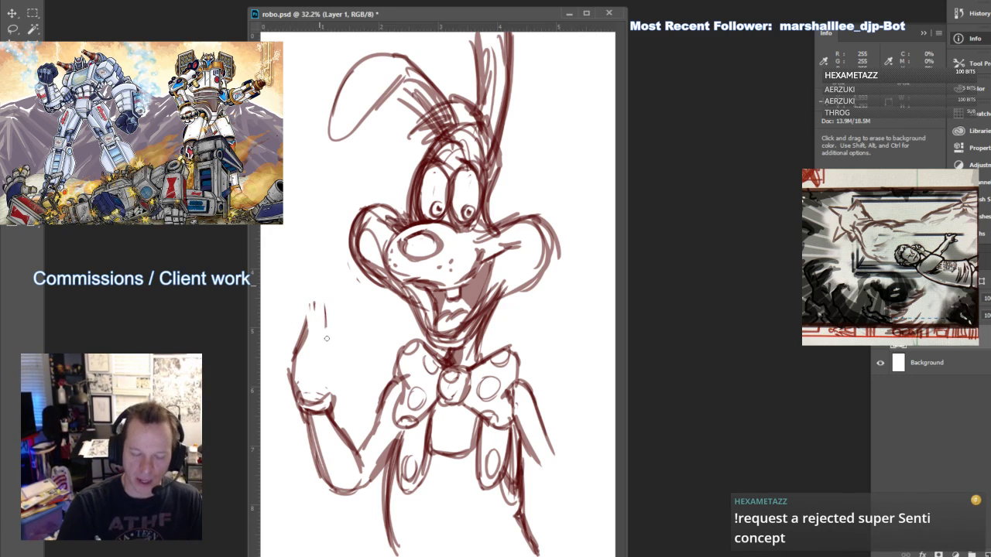
{"action": "key", "text": "b"}
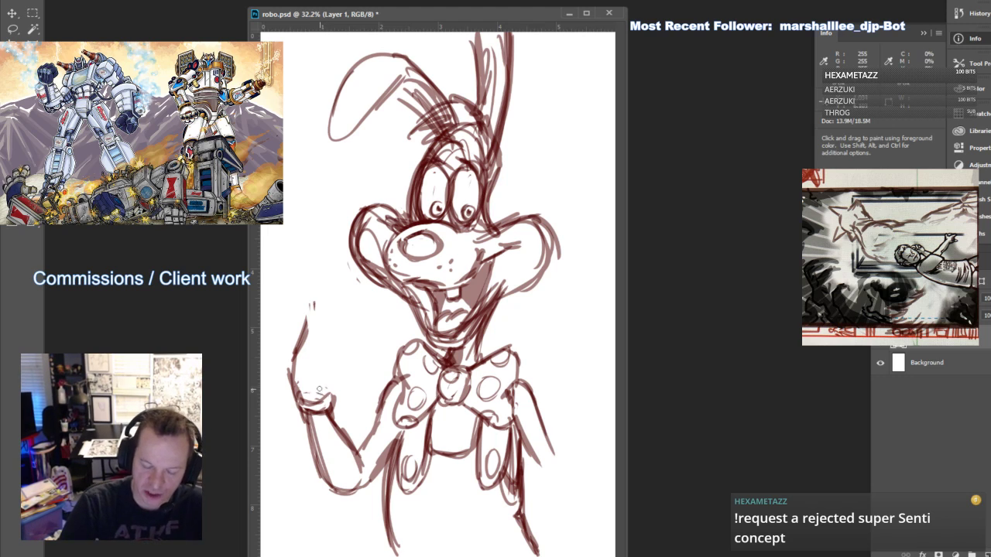
{"action": "mouse_move", "coordinate": [307, 306]}
{"action": "left_mouse_down"}
{"action": "mouse_move", "coordinate": [320, 295]}
{"action": "mouse_move", "coordinate": [319, 341]}
{"action": "mouse_move", "coordinate": [340, 340]}
{"action": "mouse_move", "coordinate": [341, 381]}
{"action": "left_mouse_up"}
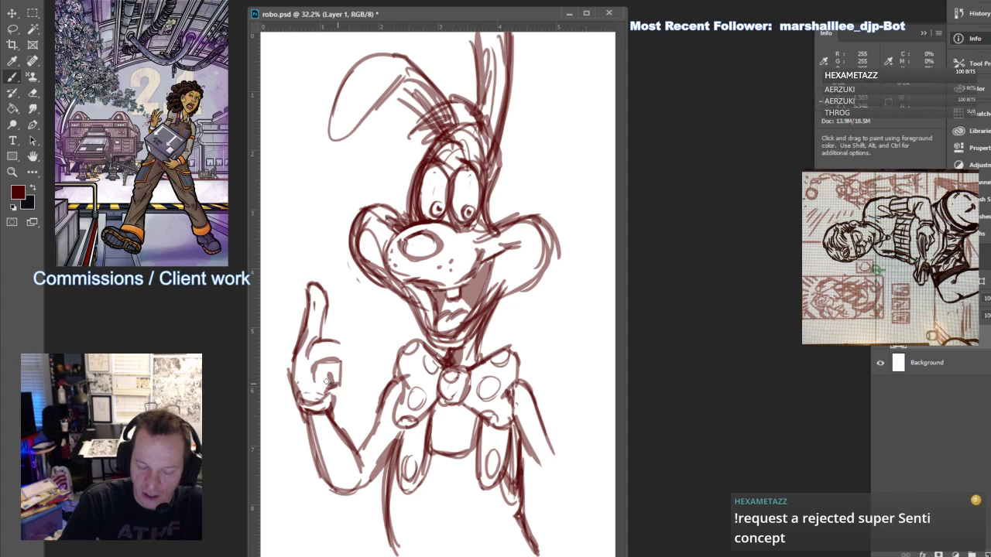
{"action": "left_click_drag", "start_coordinate": [330, 341], "coordinate": [338, 354]}
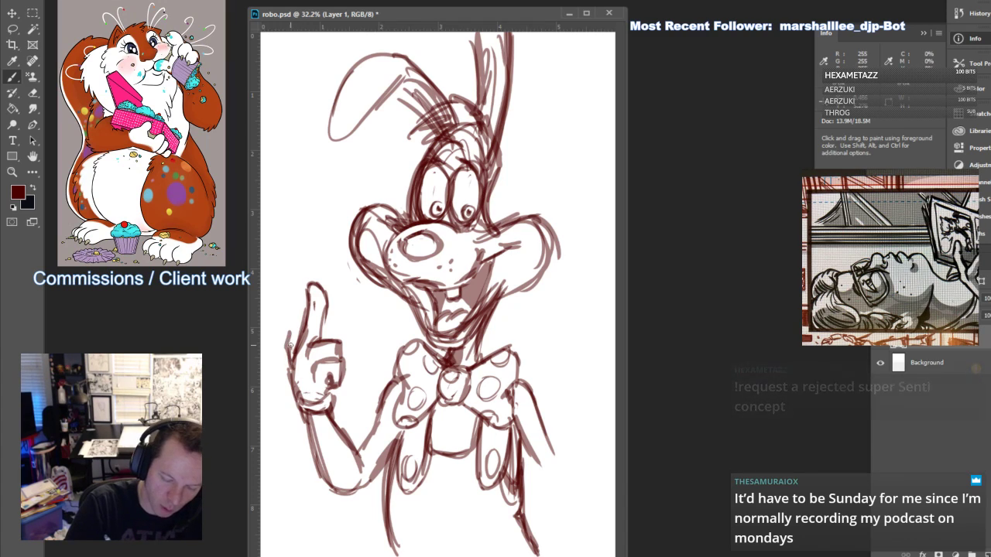
{"action": "mouse_move", "coordinate": [284, 319]}
{"action": "left_mouse_down"}
{"action": "mouse_move", "coordinate": [291, 339]}
{"action": "mouse_move", "coordinate": [342, 353]}
{"action": "left_mouse_up"}
Lasso the pointing hand, enlarge it to about 127%, reposition it on the wrist and deselect it
{"action": "key", "text": "l"}
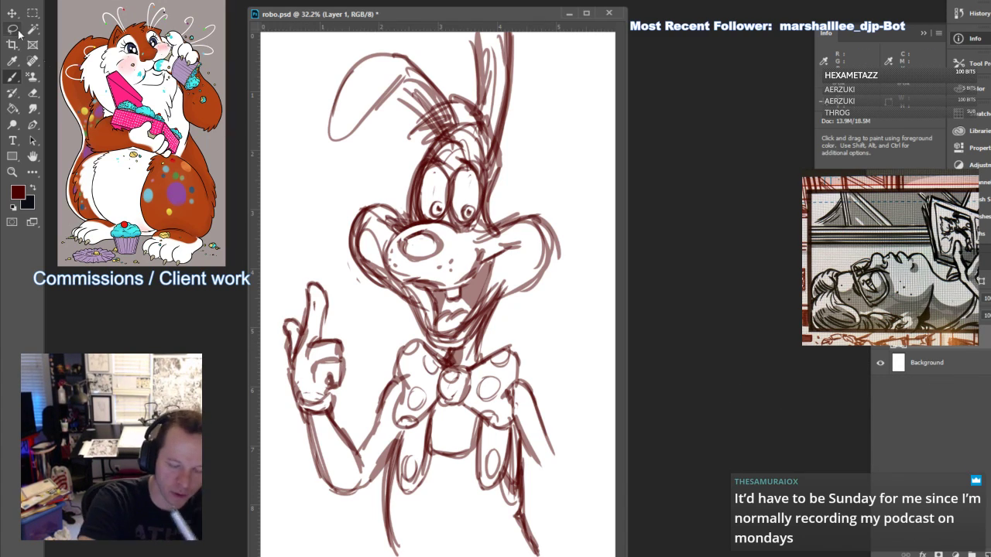
{"action": "mouse_move", "coordinate": [343, 397]}
{"action": "left_mouse_down"}
{"action": "mouse_move", "coordinate": [293, 425]}
{"action": "mouse_move", "coordinate": [360, 385]}
{"action": "mouse_move", "coordinate": [364, 392]}
{"action": "left_mouse_up"}
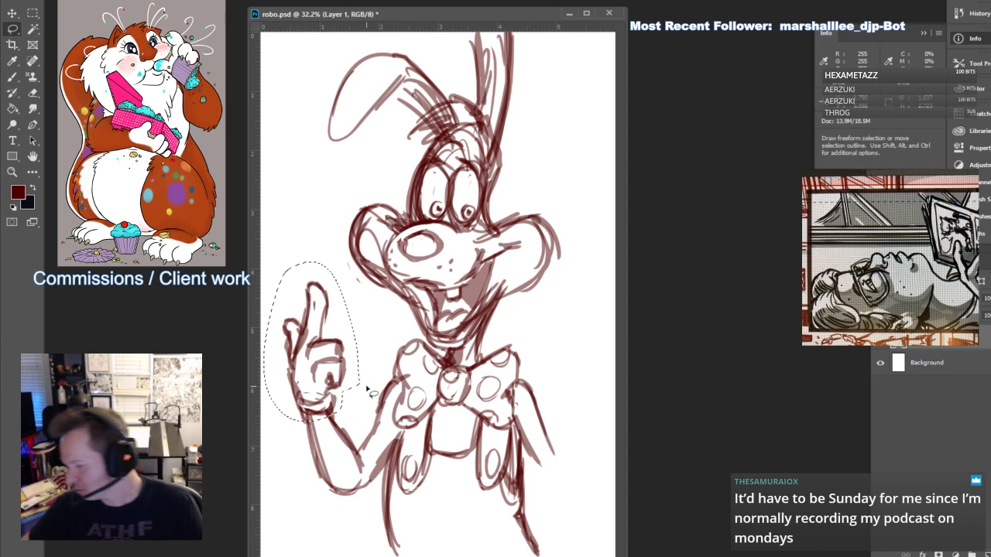
{"action": "key", "text": "ctrl+t"}
{"action": "left_click_drag", "start_coordinate": [360, 262], "coordinate": [386, 218]}
{"action": "left_click_drag", "start_coordinate": [357, 342], "coordinate": [344, 345]}
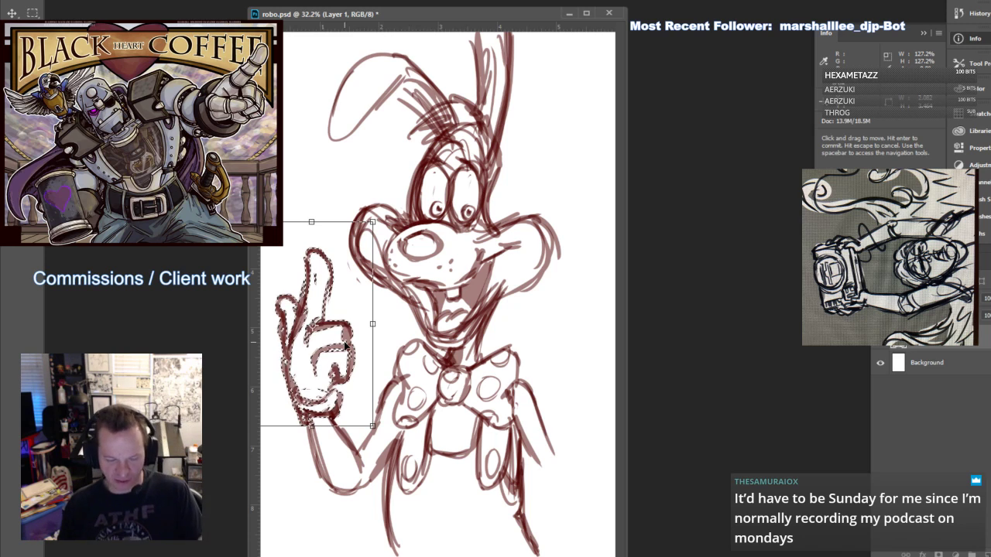
{"action": "key", "text": "Return"}
{"action": "key", "text": "ctrl+d"}
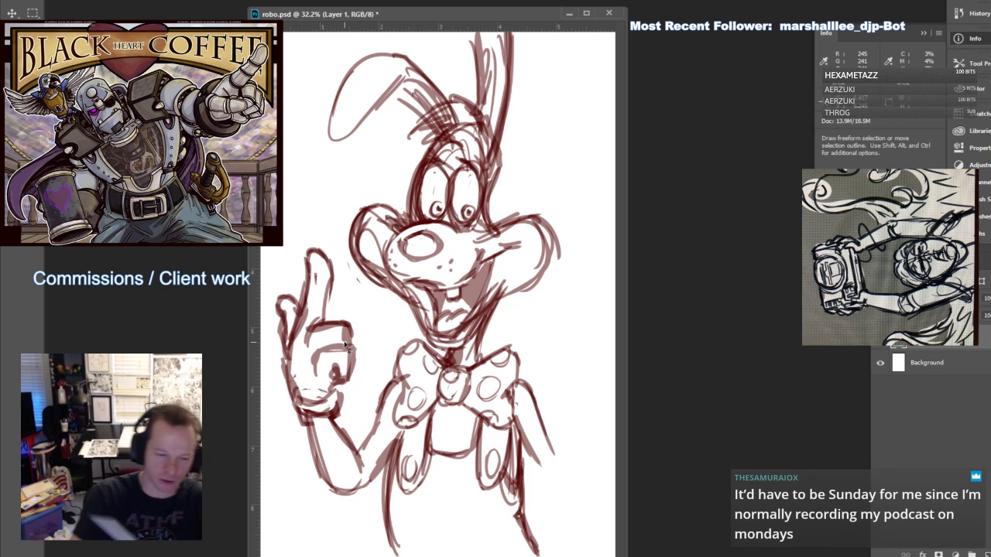
Sketch the right-hand arm bent at the elbow with its forearm rising, and strengthen the upper arm lines
{"action": "key", "text": "z"}
{"action": "left_click", "coordinate": [547, 324], "text": "alt"}
{"action": "key", "text": "b"}
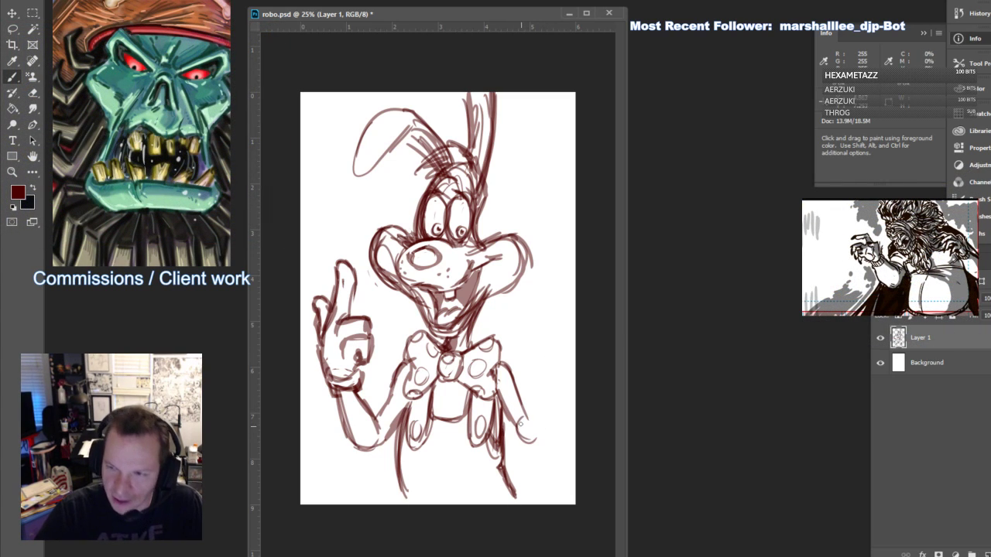
{"action": "mouse_move", "coordinate": [521, 423]}
{"action": "left_mouse_down"}
{"action": "mouse_move", "coordinate": [543, 379]}
{"action": "mouse_move", "coordinate": [554, 384]}
{"action": "mouse_move", "coordinate": [523, 438]}
{"action": "left_mouse_up"}
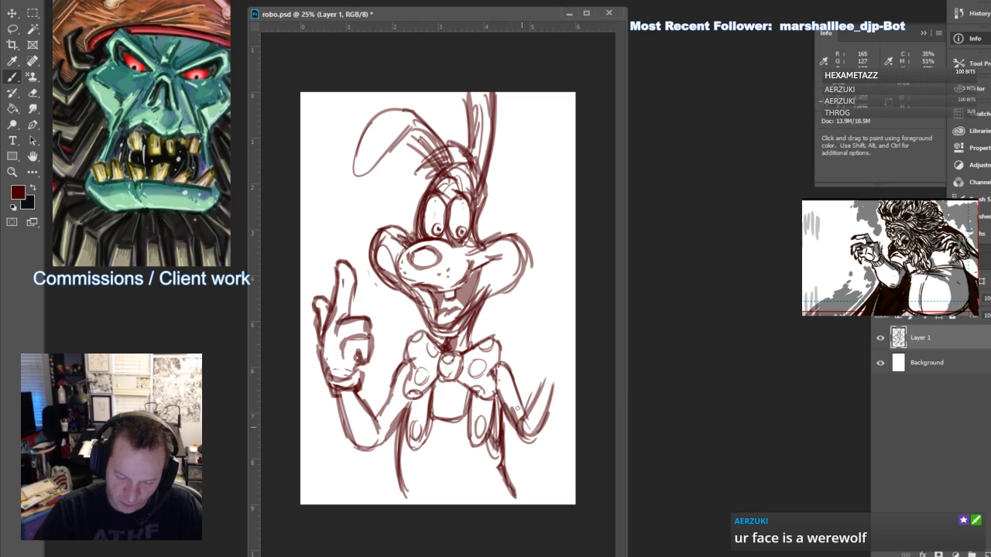
{"action": "left_click_drag", "start_coordinate": [504, 363], "coordinate": [521, 418]}
{"action": "left_click_drag", "start_coordinate": [513, 383], "coordinate": [530, 415]}
Draw the right-hand glove with its cuff, thumb, raised index finger and curled fingers at the canvas's edge
{"action": "mouse_move", "coordinate": [555, 384]}
{"action": "left_mouse_down"}
{"action": "mouse_move", "coordinate": [534, 330]}
{"action": "mouse_move", "coordinate": [515, 327]}
{"action": "mouse_move", "coordinate": [523, 312]}
{"action": "mouse_move", "coordinate": [546, 326]}
{"action": "left_mouse_up"}
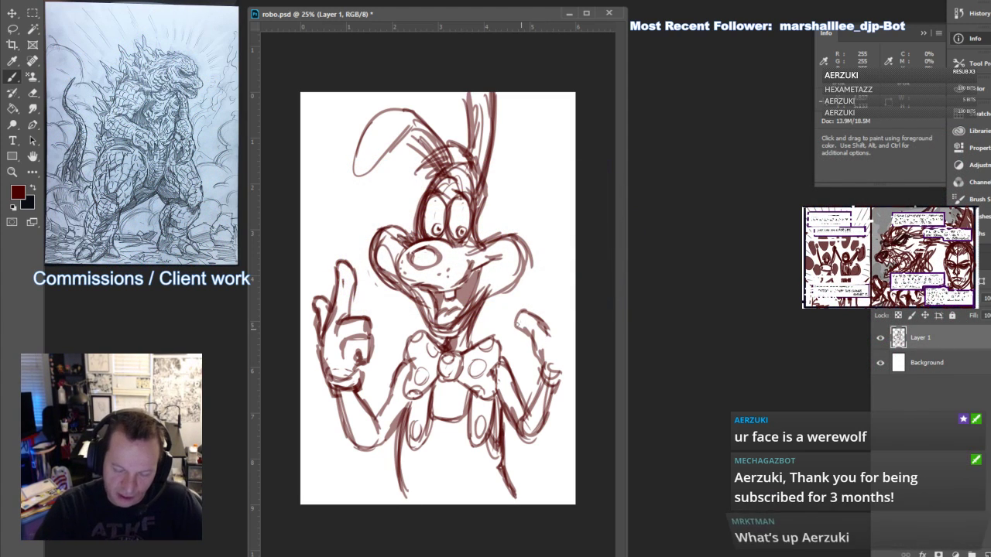
{"action": "mouse_move", "coordinate": [561, 375]}
{"action": "left_mouse_down"}
{"action": "mouse_move", "coordinate": [580, 332]}
{"action": "mouse_move", "coordinate": [576, 312]}
{"action": "mouse_move", "coordinate": [568, 345]}
{"action": "left_mouse_up"}
{"action": "mouse_move", "coordinate": [574, 330]}
{"action": "left_mouse_down"}
{"action": "mouse_move", "coordinate": [568, 346]}
{"action": "mouse_move", "coordinate": [549, 325]}
{"action": "mouse_move", "coordinate": [553, 336]}
{"action": "left_mouse_up"}
{"action": "mouse_move", "coordinate": [554, 270]}
{"action": "left_mouse_down"}
{"action": "mouse_move", "coordinate": [562, 302]}
{"action": "mouse_move", "coordinate": [551, 253]}
{"action": "mouse_move", "coordinate": [546, 319]}
{"action": "left_mouse_up"}
{"action": "left_click_drag", "start_coordinate": [556, 267], "coordinate": [576, 317]}
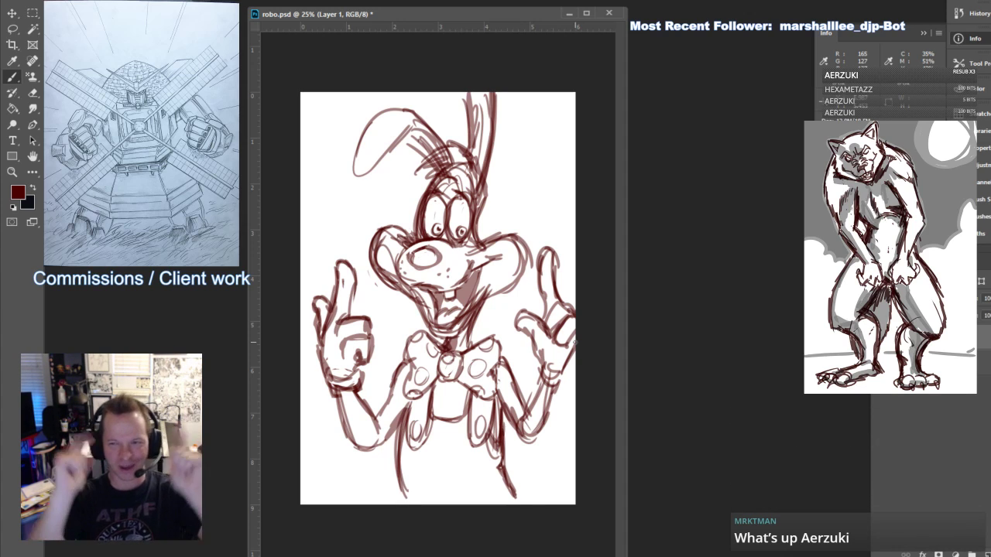
Erase part of the right-hand cheek's upper outline and redraw it as a cleaner curve
{"action": "left_click", "coordinate": [32, 93]}
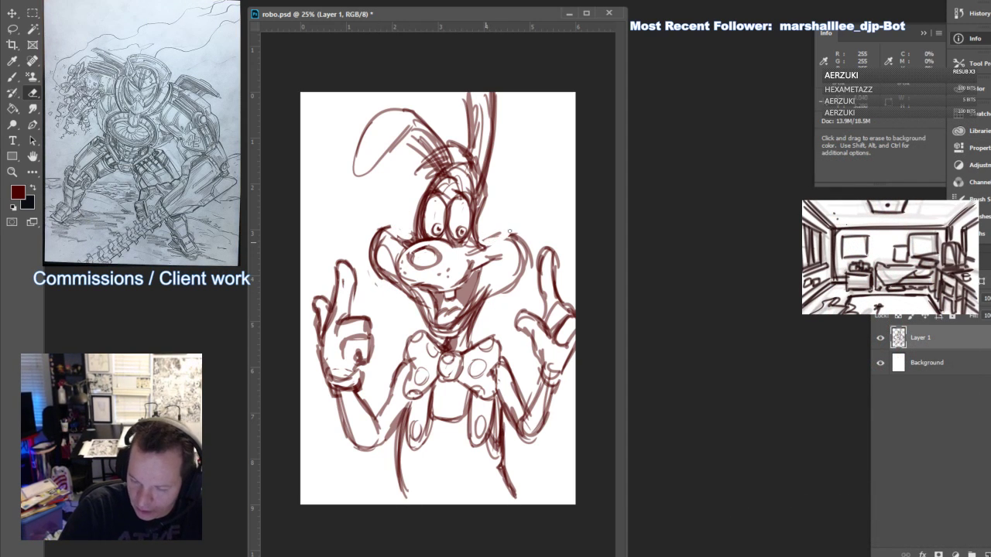
{"action": "left_click", "coordinate": [12, 77]}
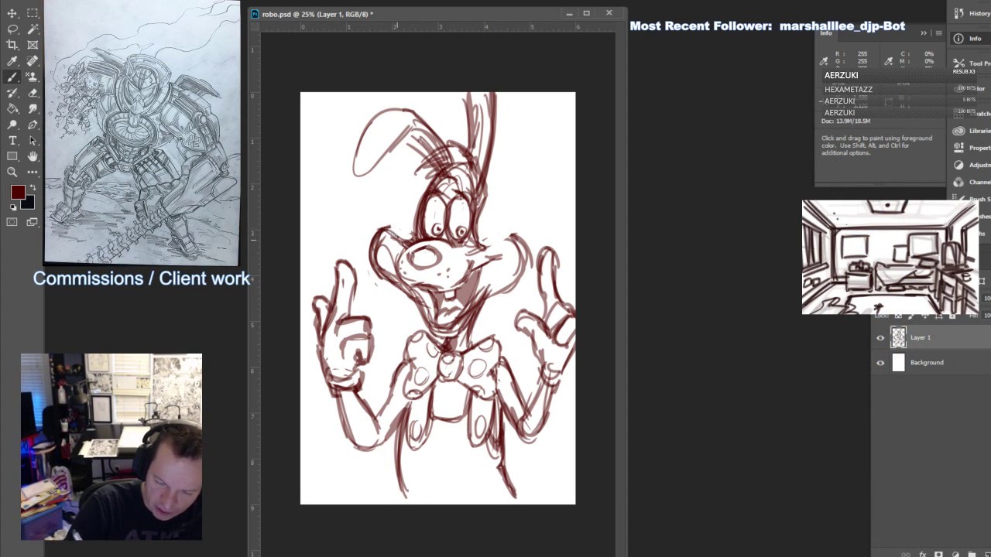
{"action": "mouse_move", "coordinate": [490, 245]}
{"action": "left_mouse_down"}
{"action": "mouse_move", "coordinate": [518, 238]}
{"action": "mouse_move", "coordinate": [517, 280]}
{"action": "mouse_move", "coordinate": [516, 237]}
{"action": "left_mouse_up"}
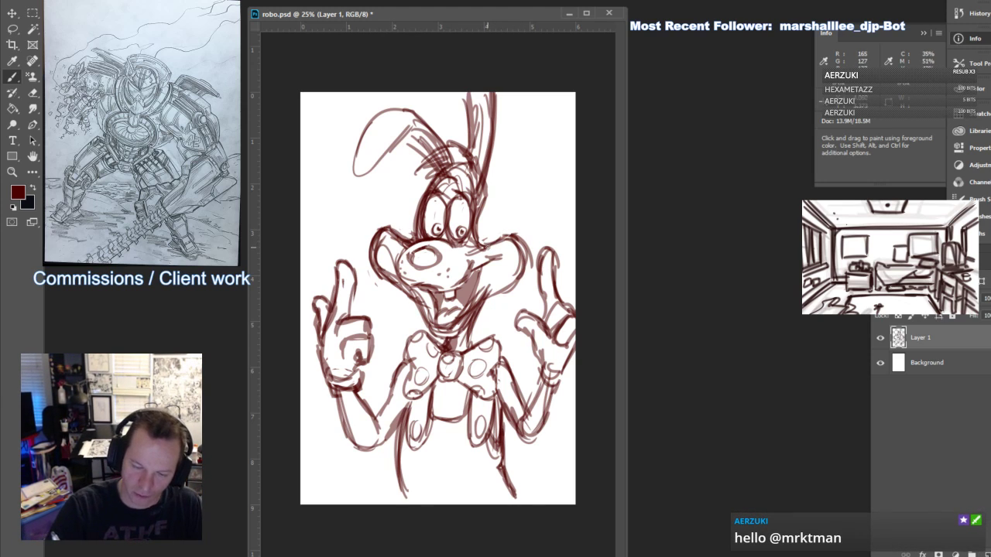
Clean up the rough lines around the eyes, then redraw the sides of the head and the hair tuft strokes
{"action": "key", "text": "e"}
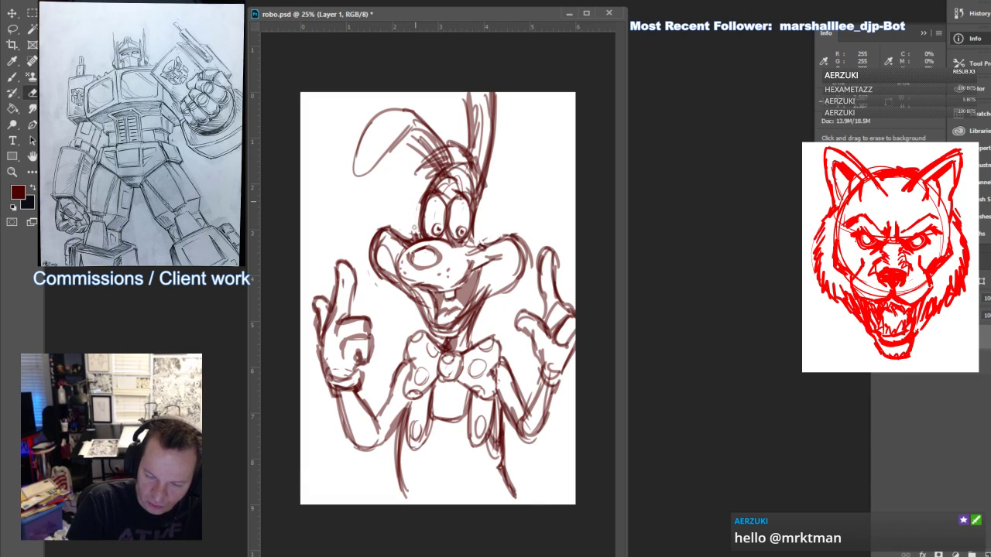
{"action": "key", "text": "b"}
{"action": "mouse_move", "coordinate": [492, 246]}
{"action": "left_mouse_down"}
{"action": "mouse_move", "coordinate": [479, 223]}
{"action": "mouse_move", "coordinate": [486, 182]}
{"action": "left_mouse_up"}
{"action": "left_click_drag", "start_coordinate": [476, 226], "coordinate": [477, 197]}
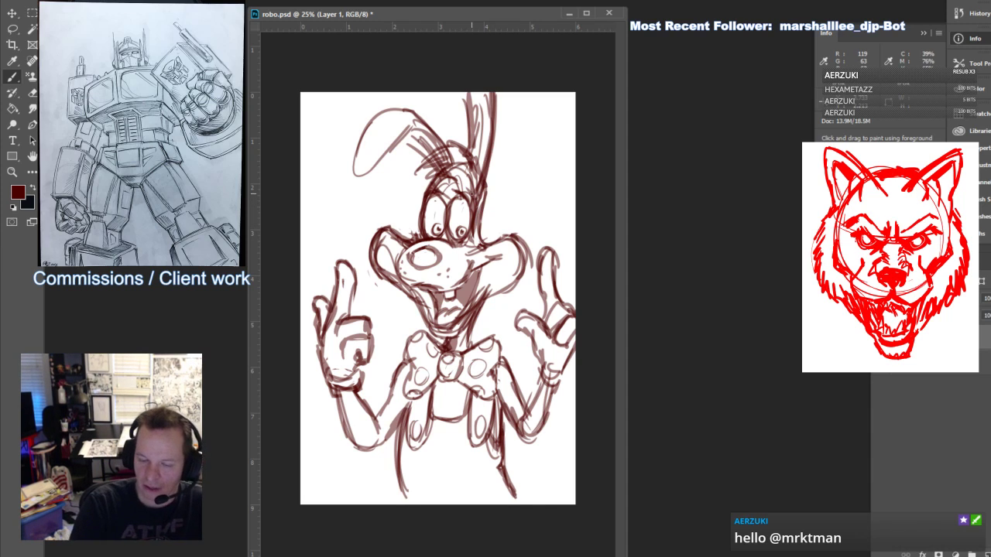
{"action": "mouse_move", "coordinate": [420, 231]}
{"action": "left_mouse_down"}
{"action": "mouse_move", "coordinate": [424, 197]}
{"action": "mouse_move", "coordinate": [439, 182]}
{"action": "mouse_move", "coordinate": [470, 194]}
{"action": "mouse_move", "coordinate": [415, 152]}
{"action": "left_mouse_up"}
{"action": "left_click_drag", "start_coordinate": [455, 159], "coordinate": [423, 131]}
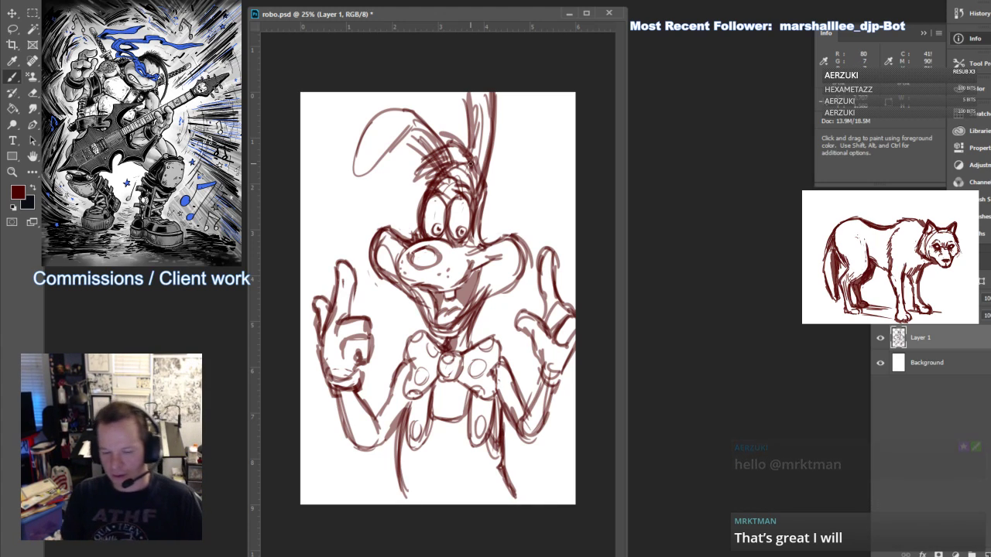
Reduce the opacity of the rough sketch layer to 50% and add a new layer above it
{"action": "left_click", "coordinate": [985, 298]}
{"action": "type", "text": "50"}
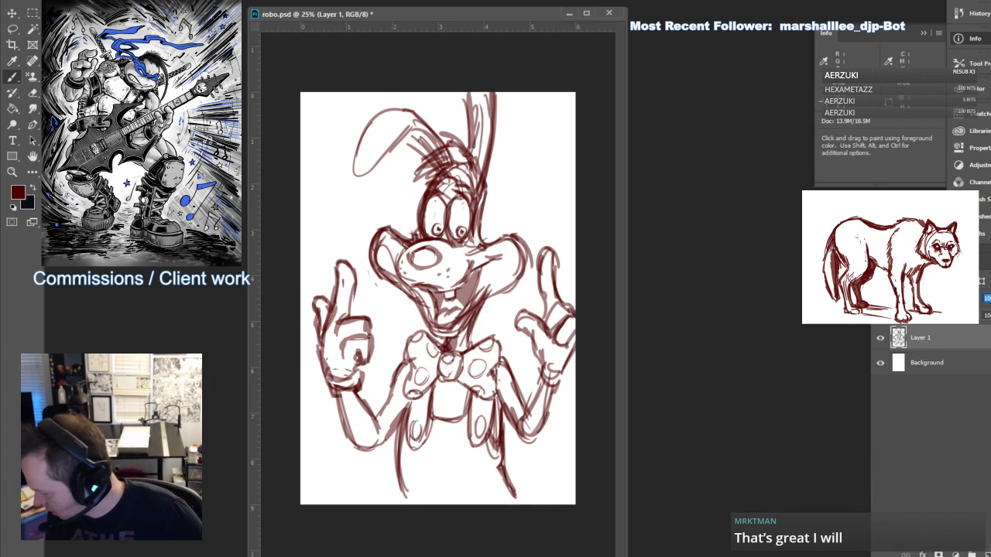
{"action": "key", "text": "Return"}
{"action": "left_click", "coordinate": [985, 554]}
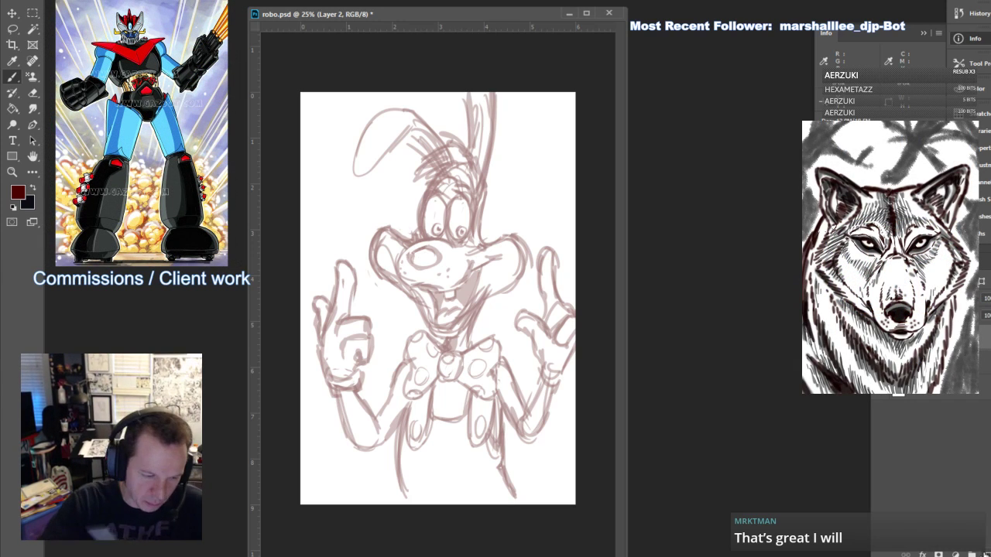
With black as the brush colour, ink both cheeks and the right-hand side of the head on the new layer
{"action": "left_click", "coordinate": [34, 188]}
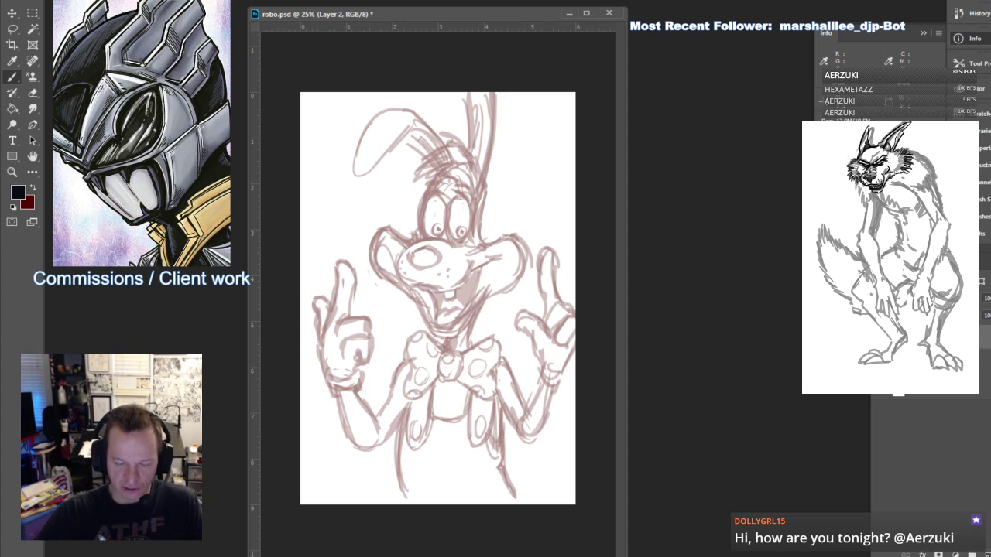
{"action": "left_click", "coordinate": [13, 173]}
{"action": "left_click", "coordinate": [454, 235]}
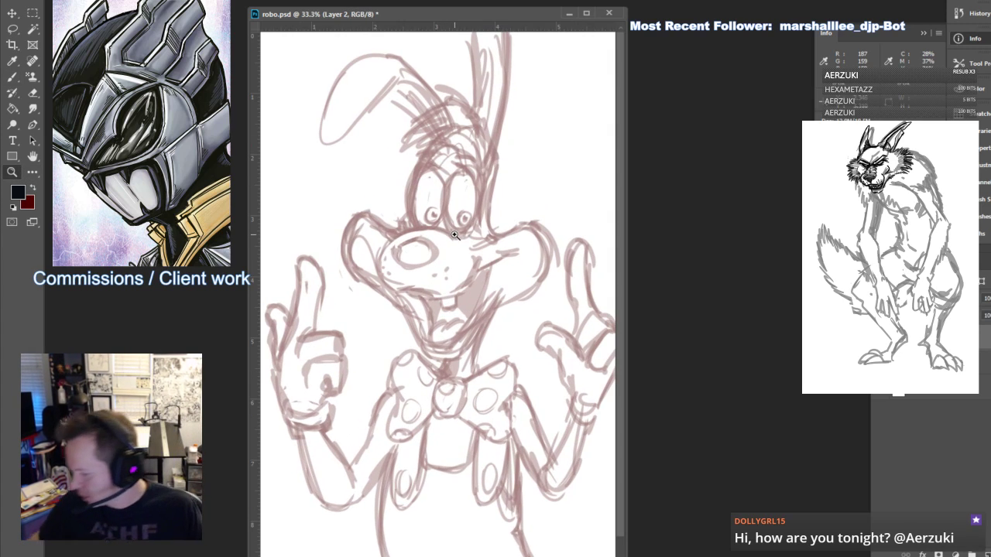
{"action": "key", "text": "ctrl+0"}
{"action": "left_click", "coordinate": [16, 80]}
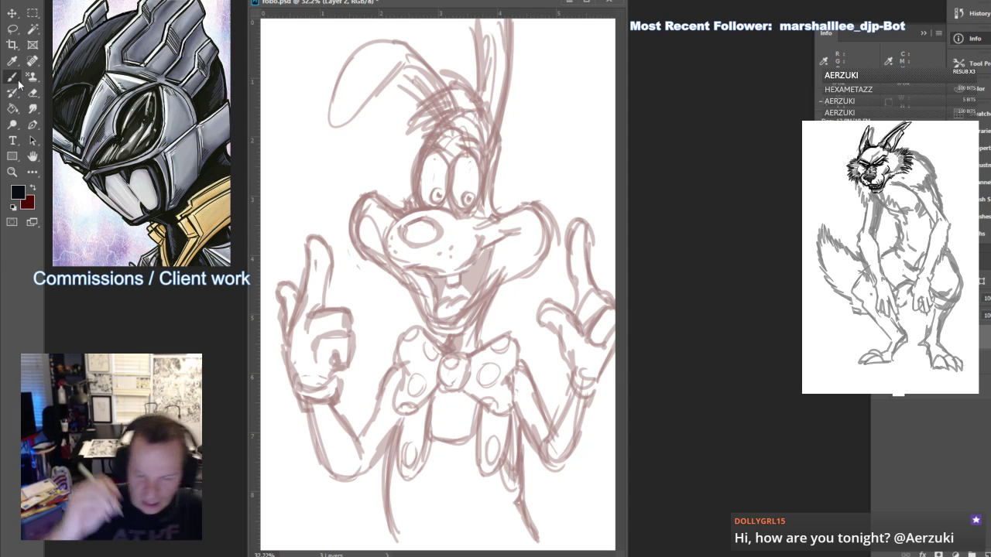
{"action": "left_click_drag", "start_coordinate": [412, 290], "coordinate": [388, 270]}
{"action": "key", "text": "ctrl+z"}
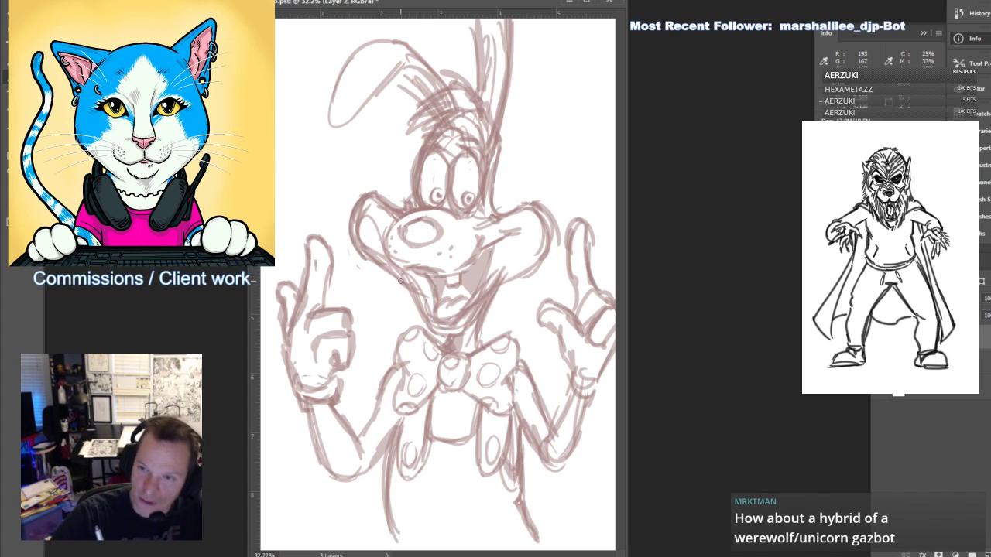
{"action": "mouse_move", "coordinate": [401, 283]}
{"action": "left_mouse_down"}
{"action": "mouse_move", "coordinate": [353, 236]}
{"action": "mouse_move", "coordinate": [361, 203]}
{"action": "mouse_move", "coordinate": [398, 206]}
{"action": "mouse_move", "coordinate": [371, 197]}
{"action": "left_mouse_up"}
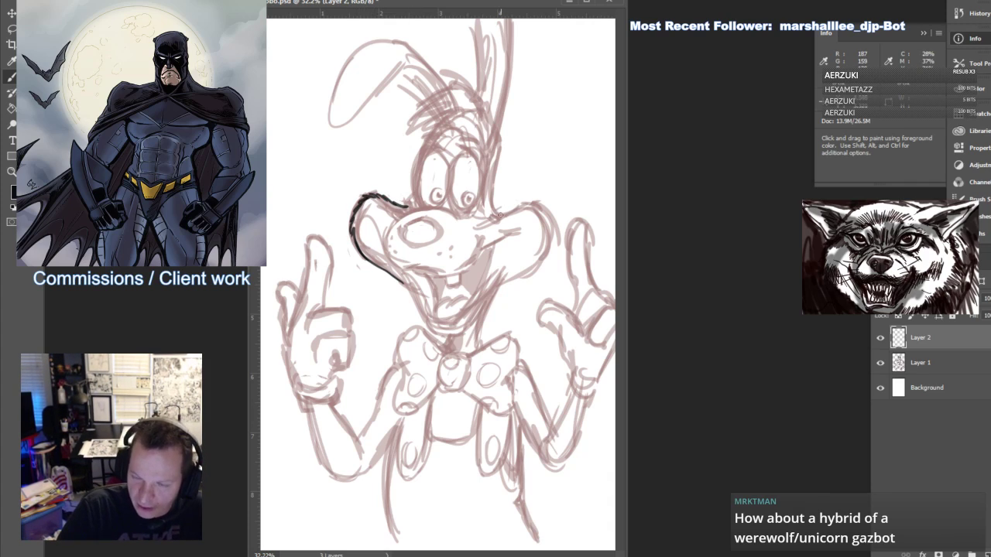
{"action": "mouse_move", "coordinate": [502, 212]}
{"action": "left_mouse_down"}
{"action": "mouse_move", "coordinate": [539, 211]}
{"action": "mouse_move", "coordinate": [526, 206]}
{"action": "mouse_move", "coordinate": [553, 223]}
{"action": "left_mouse_up"}
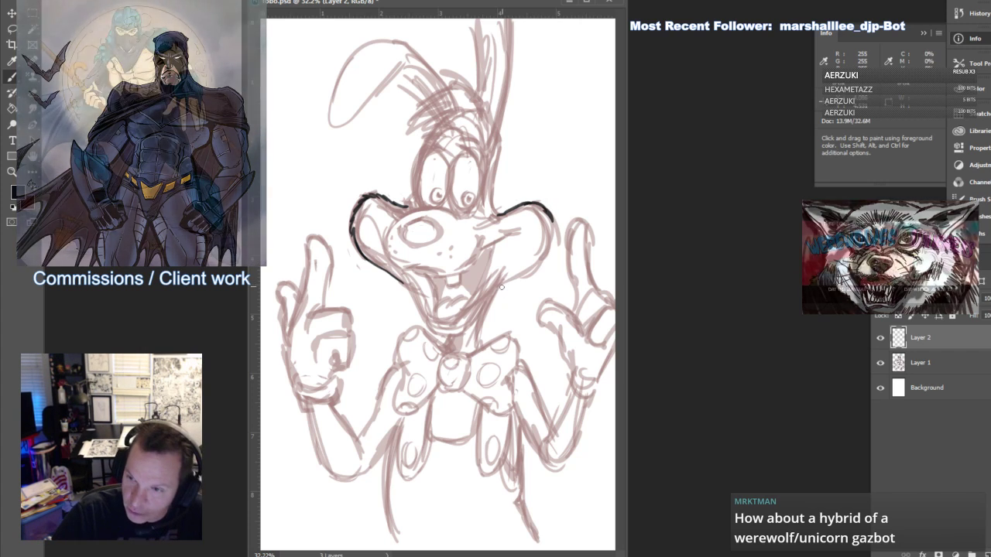
{"action": "mouse_move", "coordinate": [502, 287]}
{"action": "left_mouse_down"}
{"action": "mouse_move", "coordinate": [552, 243]}
{"action": "mouse_move", "coordinate": [556, 221]}
{"action": "mouse_move", "coordinate": [500, 131]}
{"action": "left_mouse_up"}
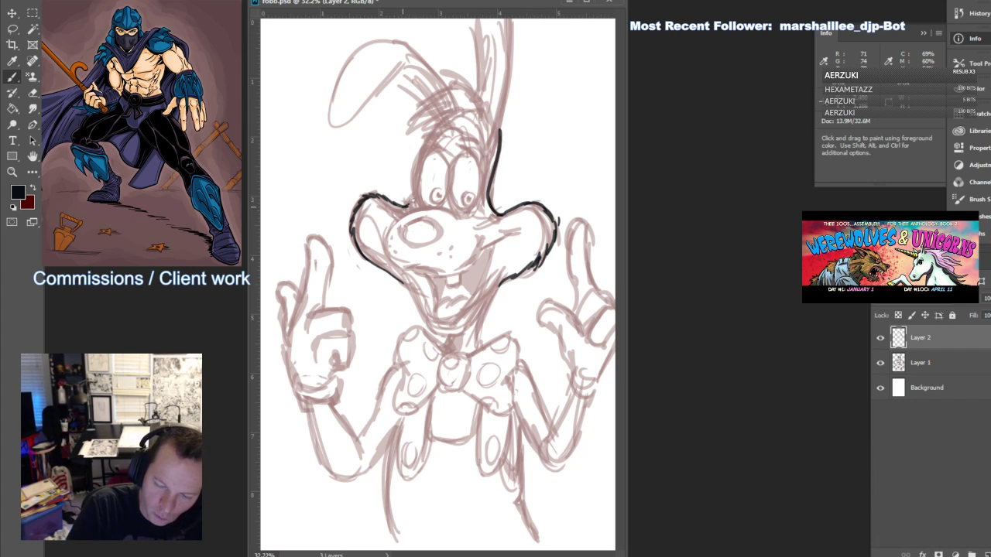
Ink the outlines of both tall eyes and the raised eyebrows above them, redoing the left-hand brow strokes
{"action": "mouse_move", "coordinate": [419, 206]}
{"action": "left_mouse_down"}
{"action": "mouse_move", "coordinate": [411, 169]}
{"action": "mouse_move", "coordinate": [431, 145]}
{"action": "mouse_move", "coordinate": [444, 157]}
{"action": "left_mouse_up"}
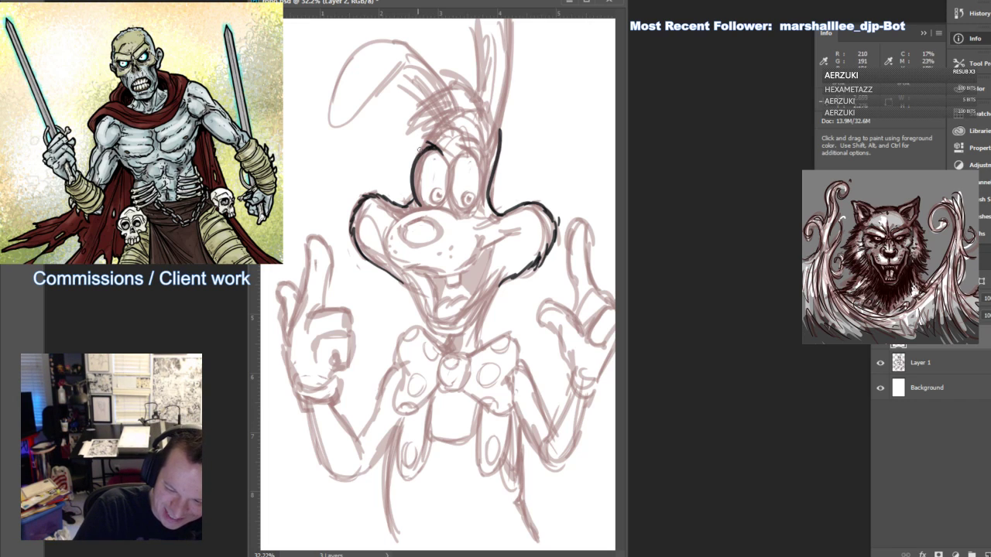
{"action": "left_click_drag", "start_coordinate": [419, 151], "coordinate": [442, 138]}
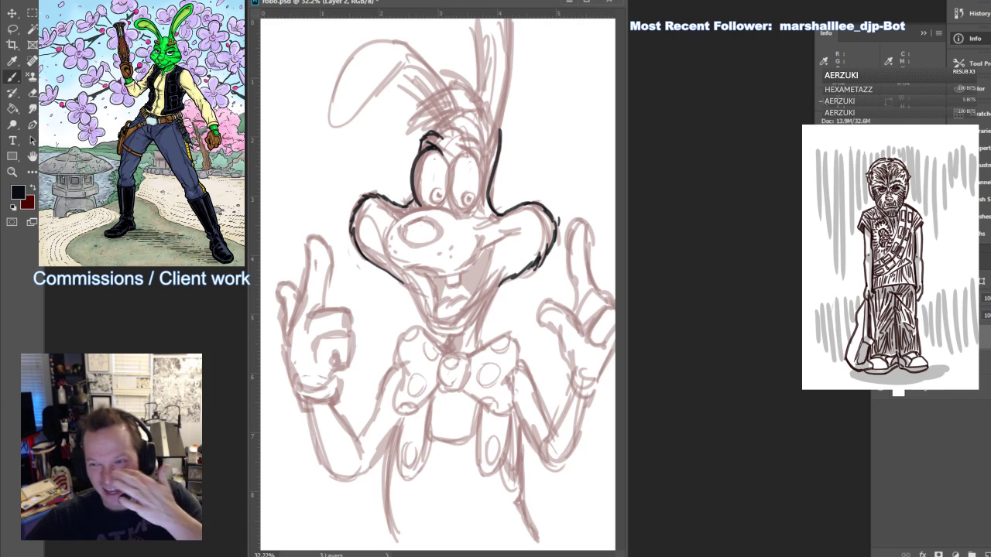
{"action": "key", "text": "ctrl+z"}
{"action": "key", "text": "ctrl+z"}
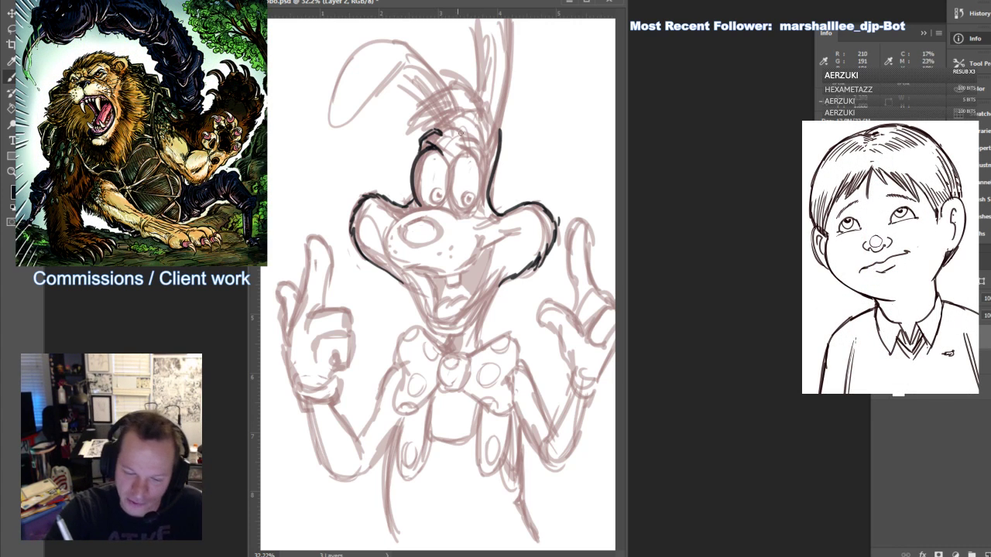
{"action": "mouse_move", "coordinate": [484, 154]}
{"action": "left_mouse_down"}
{"action": "mouse_move", "coordinate": [459, 138]}
{"action": "mouse_move", "coordinate": [468, 133]}
{"action": "left_mouse_up"}
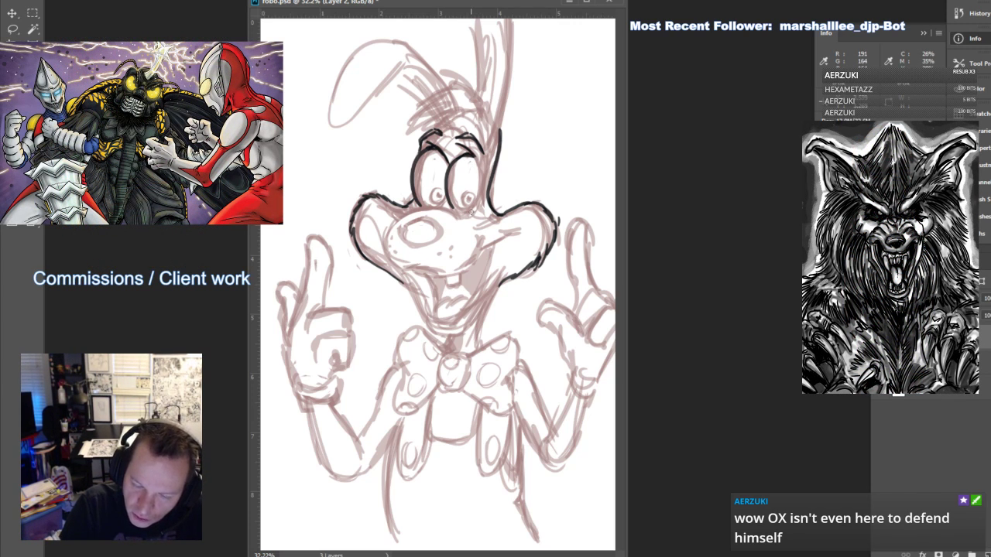
{"action": "left_click_drag", "start_coordinate": [472, 212], "coordinate": [484, 171]}
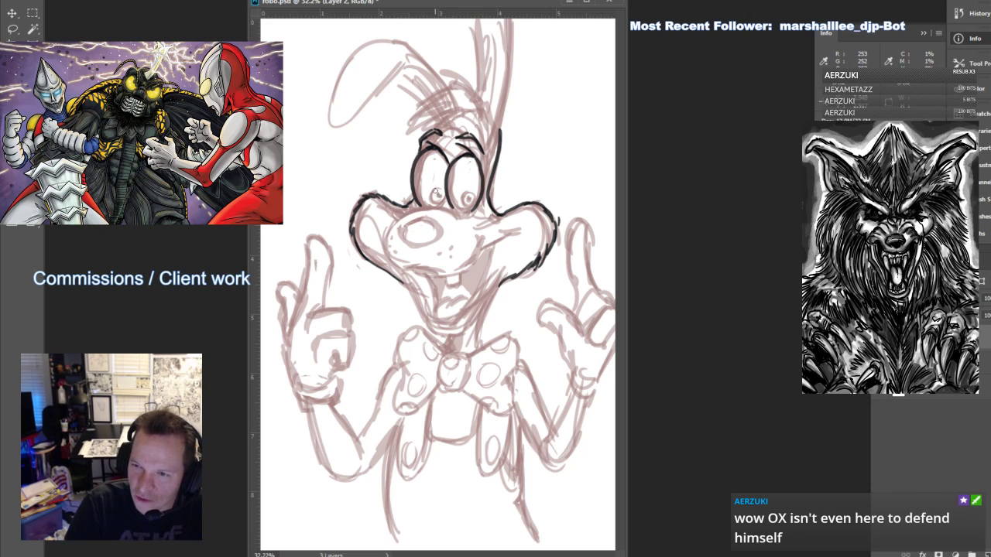
Ink the pupils of both eyes in black, add white highlights, and return to black as the brush colour
{"action": "mouse_move", "coordinate": [441, 199]}
{"action": "left_mouse_down"}
{"action": "mouse_move", "coordinate": [438, 190]}
{"action": "mouse_move", "coordinate": [473, 201]}
{"action": "left_mouse_up"}
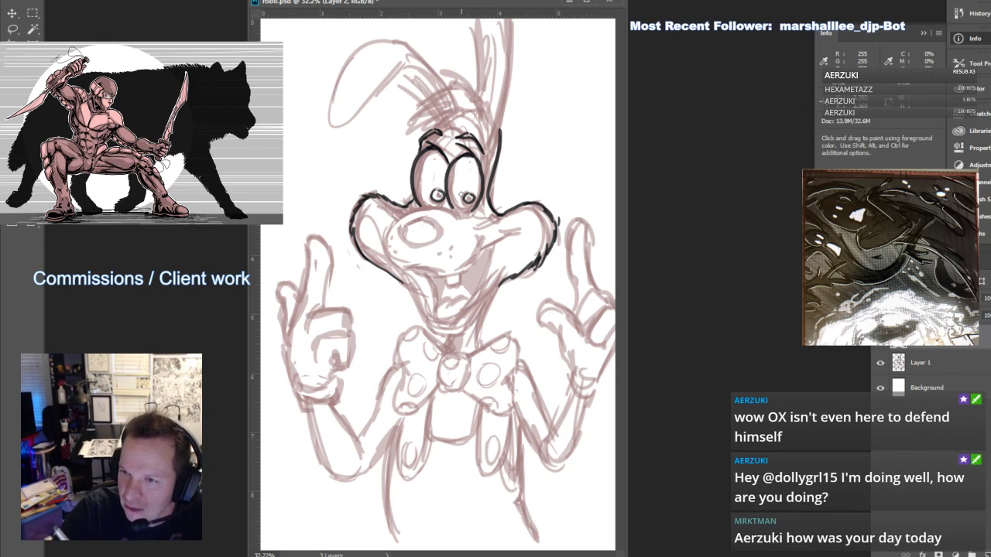
{"action": "left_click", "coordinate": [439, 197]}
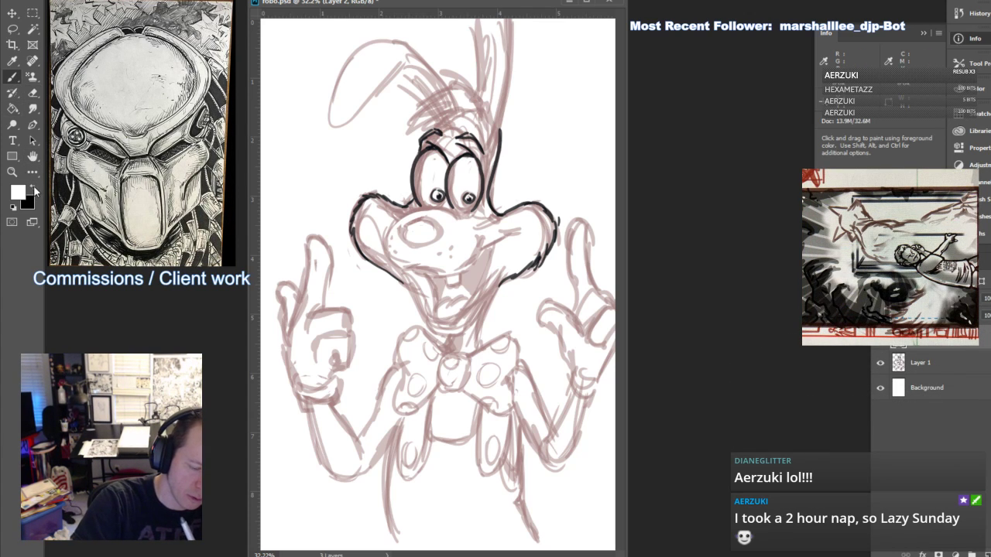
{"action": "key", "text": "x"}
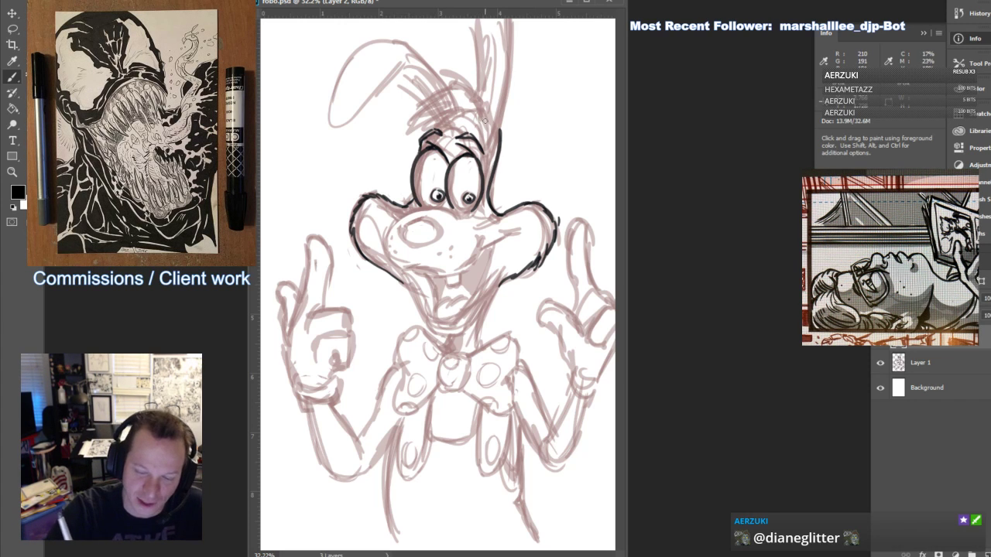
Ink the spiky hair tuft on top of the head with tapered black strokes
{"action": "mouse_move", "coordinate": [485, 120]}
{"action": "left_mouse_down"}
{"action": "mouse_move", "coordinate": [459, 79]}
{"action": "mouse_move", "coordinate": [397, 114]}
{"action": "left_mouse_up"}
{"action": "mouse_move", "coordinate": [397, 116]}
{"action": "left_mouse_down"}
{"action": "mouse_move", "coordinate": [432, 99]}
{"action": "mouse_move", "coordinate": [397, 140]}
{"action": "left_mouse_up"}
{"action": "mouse_move", "coordinate": [398, 139]}
{"action": "left_mouse_down"}
{"action": "mouse_move", "coordinate": [429, 122]}
{"action": "mouse_move", "coordinate": [452, 125]}
{"action": "mouse_move", "coordinate": [398, 141]}
{"action": "left_mouse_up"}
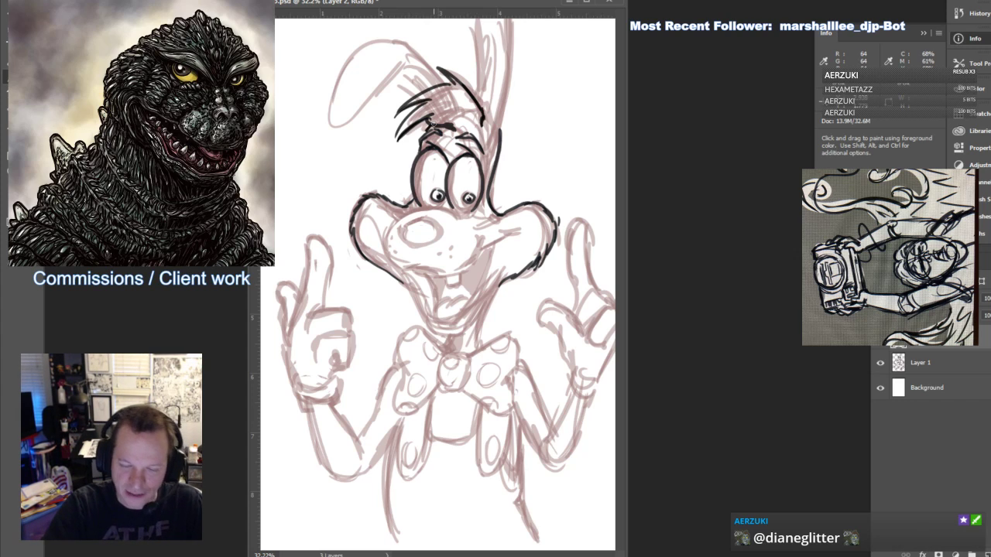
Ink the folded left-hand ear, including its drooping tip and the inner lines running back to the head
{"action": "mouse_move", "coordinate": [325, 105]}
{"action": "left_mouse_down"}
{"action": "mouse_move", "coordinate": [373, 119]}
{"action": "mouse_move", "coordinate": [362, 114]}
{"action": "mouse_move", "coordinate": [374, 98]}
{"action": "mouse_move", "coordinate": [358, 56]}
{"action": "mouse_move", "coordinate": [403, 42]}
{"action": "left_mouse_up"}
{"action": "mouse_move", "coordinate": [382, 86]}
{"action": "left_mouse_down"}
{"action": "mouse_move", "coordinate": [408, 65]}
{"action": "mouse_move", "coordinate": [443, 86]}
{"action": "left_mouse_up"}
{"action": "mouse_move", "coordinate": [407, 47]}
{"action": "left_mouse_down"}
{"action": "mouse_move", "coordinate": [436, 77]}
{"action": "mouse_move", "coordinate": [419, 91]}
{"action": "mouse_move", "coordinate": [436, 85]}
{"action": "left_mouse_up"}
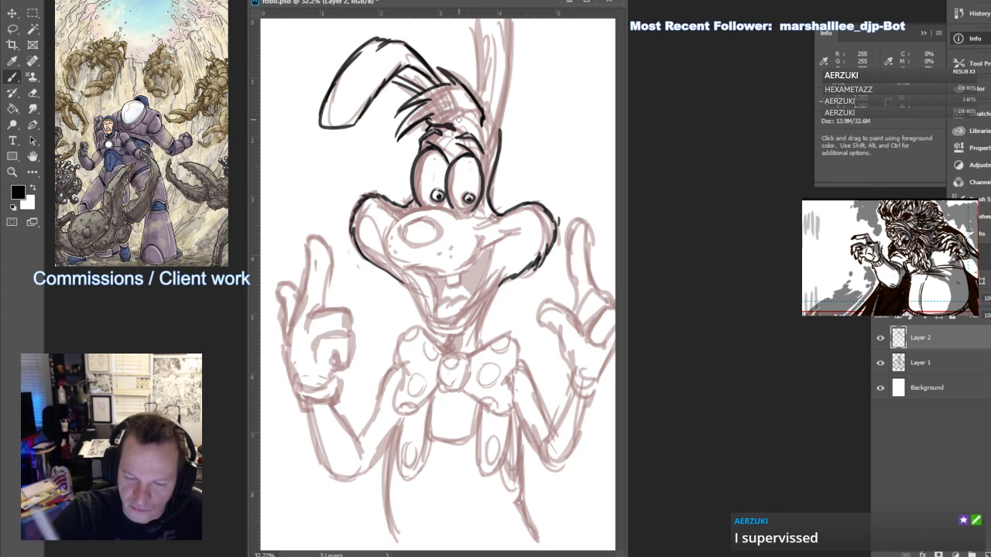
Ink the upright right-hand ear from the head up to the canvas edge, redoing its left-hand outline
{"action": "left_click_drag", "start_coordinate": [475, 17], "coordinate": [473, 88]}
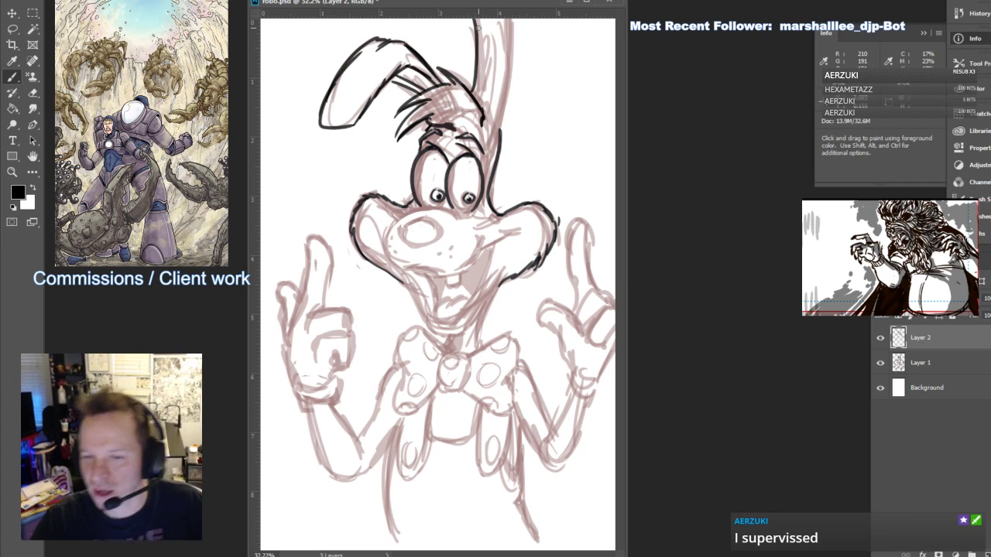
{"action": "key", "text": "ctrl+z"}
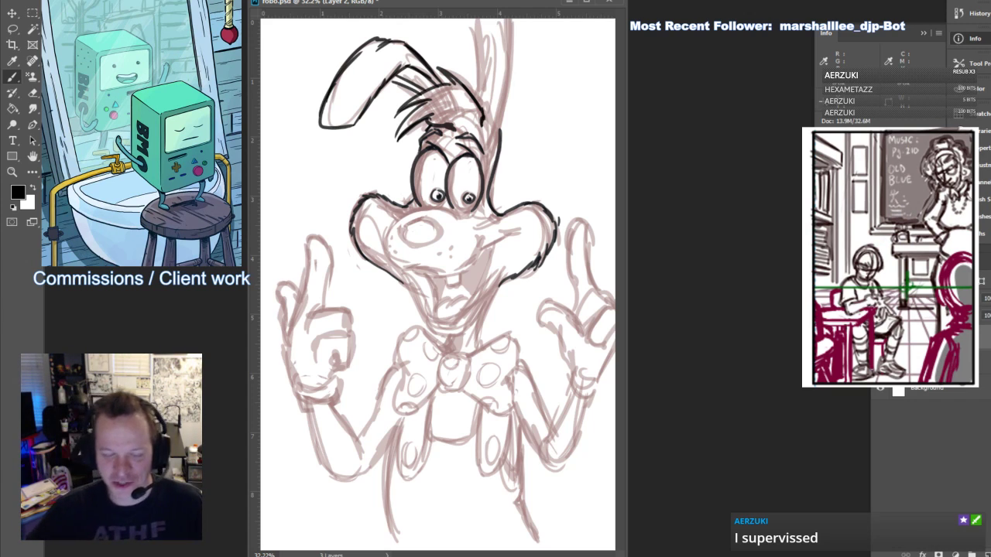
{"action": "left_click_drag", "start_coordinate": [502, 130], "coordinate": [510, 32]}
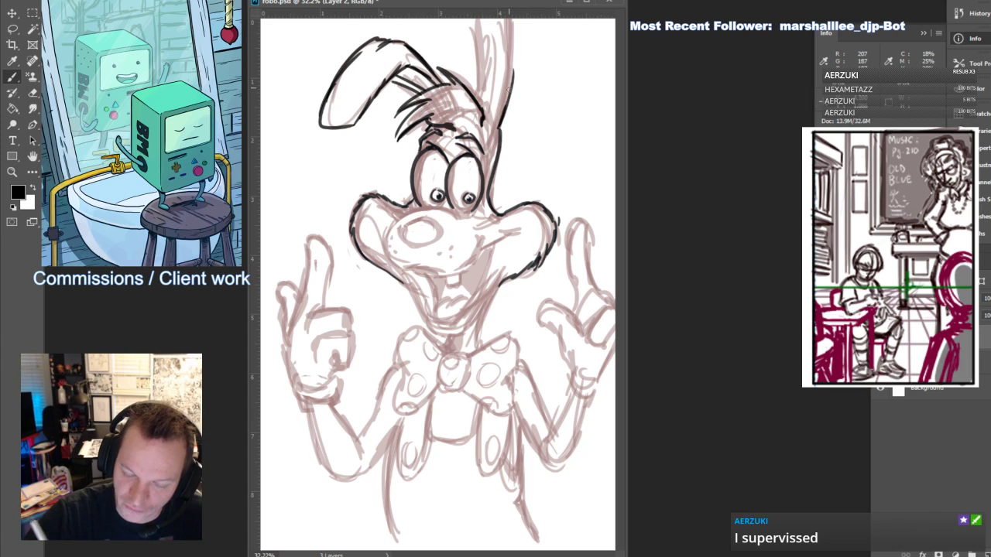
{"action": "mouse_move", "coordinate": [485, 115]}
{"action": "left_mouse_down"}
{"action": "mouse_move", "coordinate": [483, 67]}
{"action": "mouse_move", "coordinate": [463, 31]}
{"action": "left_mouse_up"}
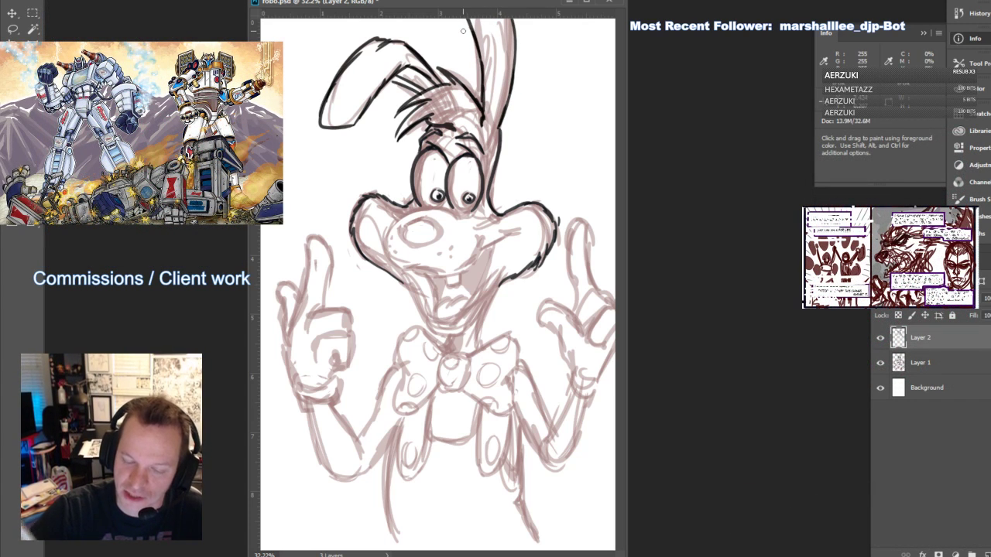
{"action": "mouse_move", "coordinate": [493, 115]}
{"action": "left_mouse_down"}
{"action": "mouse_move", "coordinate": [508, 17]}
{"action": "mouse_move", "coordinate": [475, 13]}
{"action": "left_mouse_up"}
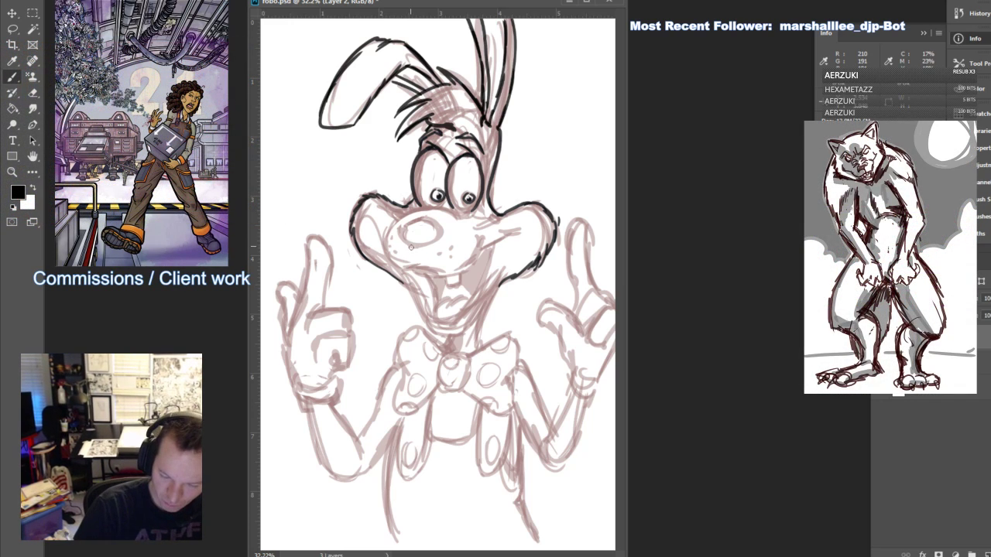
Ink the muzzle outline, the oval nose and the smile line curving up into the right-hand cheek
{"action": "mouse_move", "coordinate": [411, 246]}
{"action": "left_mouse_down"}
{"action": "mouse_move", "coordinate": [390, 232]}
{"action": "mouse_move", "coordinate": [423, 221]}
{"action": "mouse_move", "coordinate": [432, 244]}
{"action": "mouse_move", "coordinate": [445, 223]}
{"action": "left_mouse_up"}
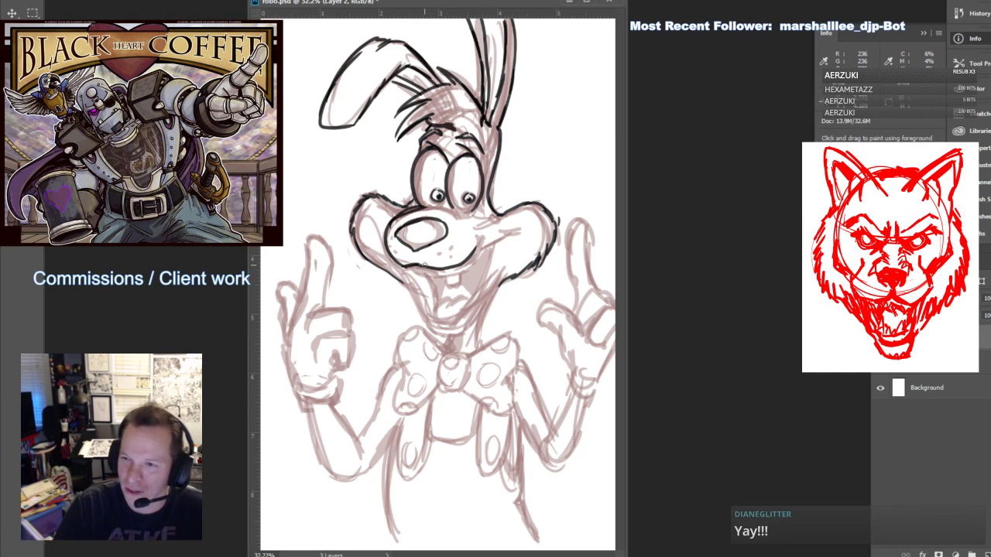
{"action": "left_click_drag", "start_coordinate": [471, 259], "coordinate": [514, 228]}
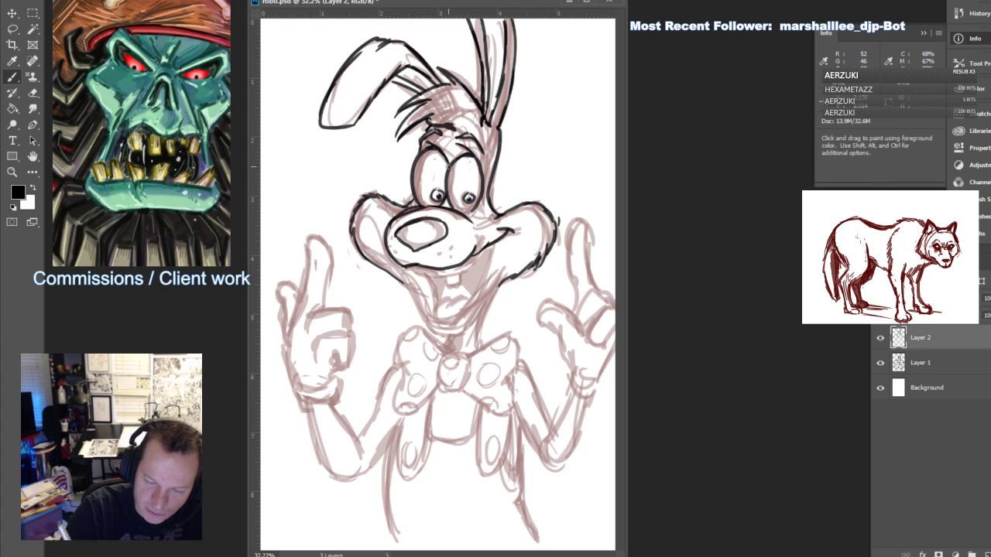
Ink long, thin tapered whiskers fanning out from both sides of the muzzle, redoing the stray ones
{"action": "mouse_move", "coordinate": [390, 226]}
{"action": "left_mouse_down"}
{"action": "mouse_move", "coordinate": [323, 192]}
{"action": "mouse_move", "coordinate": [387, 229]}
{"action": "mouse_move", "coordinate": [299, 190]}
{"action": "left_mouse_up"}
{"action": "left_click_drag", "start_coordinate": [387, 233], "coordinate": [282, 208]}
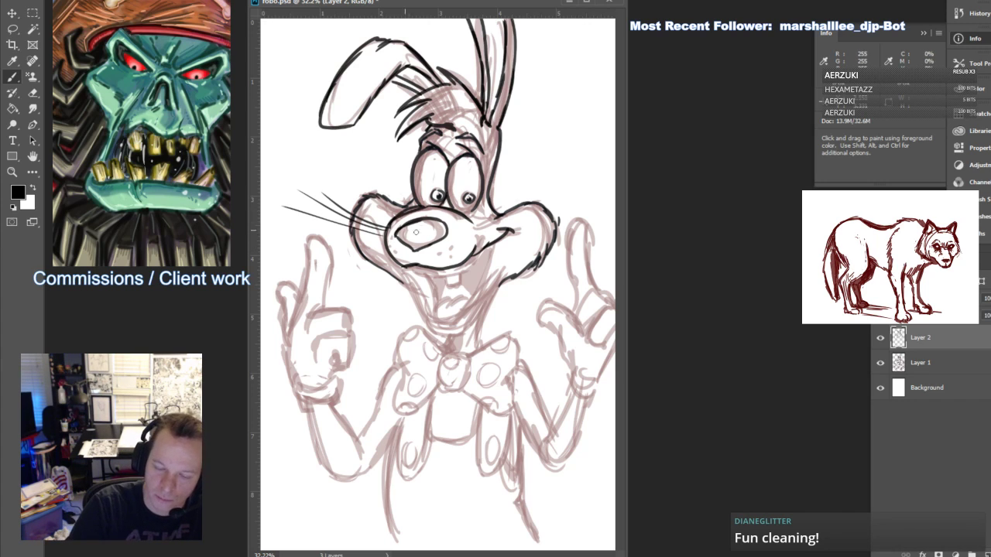
{"action": "left_click_drag", "start_coordinate": [515, 220], "coordinate": [573, 144]}
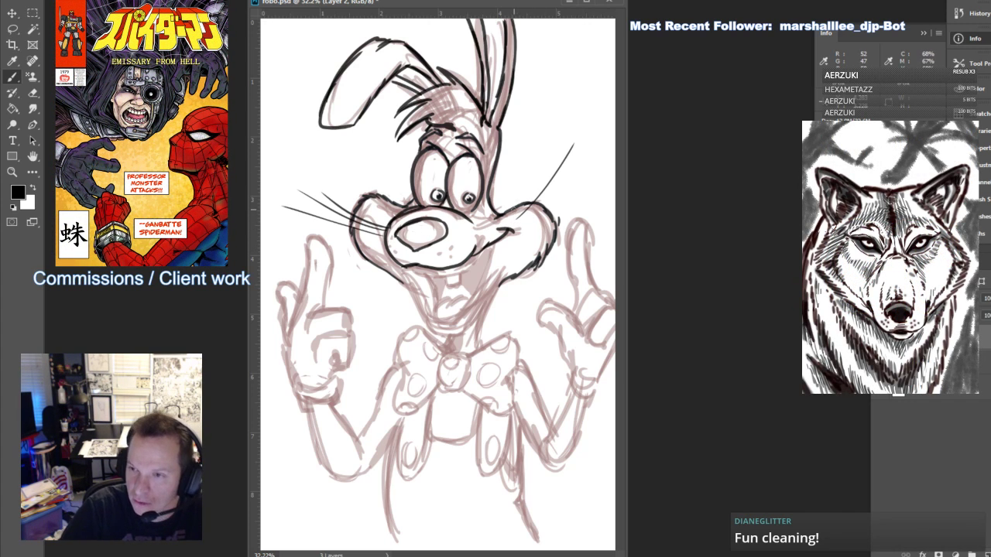
{"action": "key", "text": "ctrl+z"}
{"action": "key", "text": "ctrl+z"}
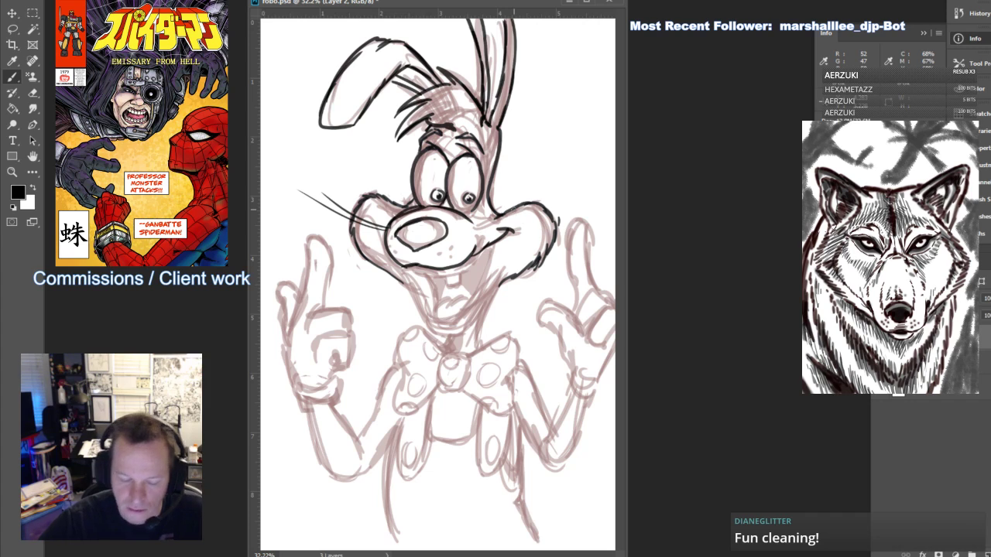
{"action": "left_click_drag", "start_coordinate": [391, 239], "coordinate": [295, 214]}
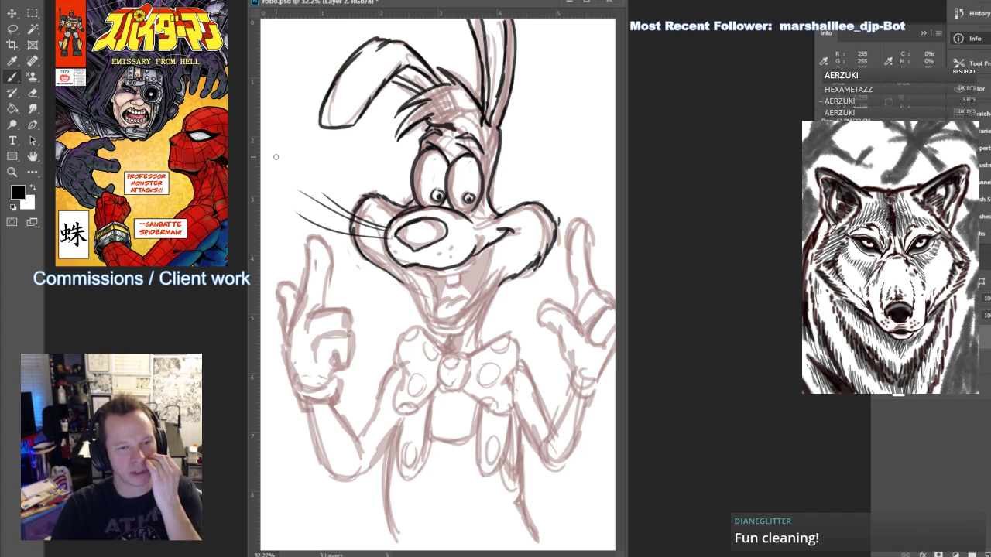
{"action": "left_click_drag", "start_coordinate": [486, 215], "coordinate": [547, 164]}
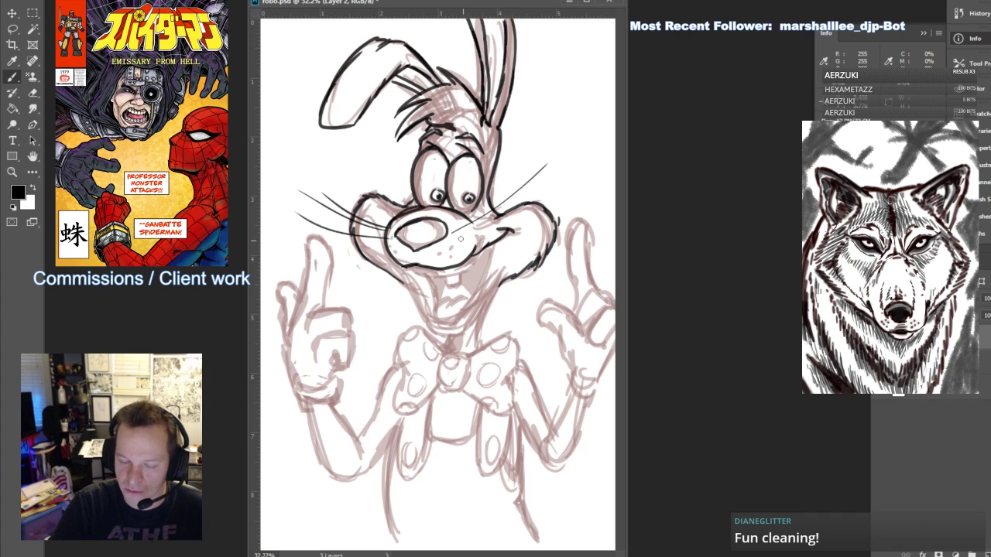
{"action": "mouse_move", "coordinate": [462, 231]}
{"action": "left_mouse_down"}
{"action": "mouse_move", "coordinate": [573, 164]}
{"action": "mouse_move", "coordinate": [596, 168]}
{"action": "left_mouse_up"}
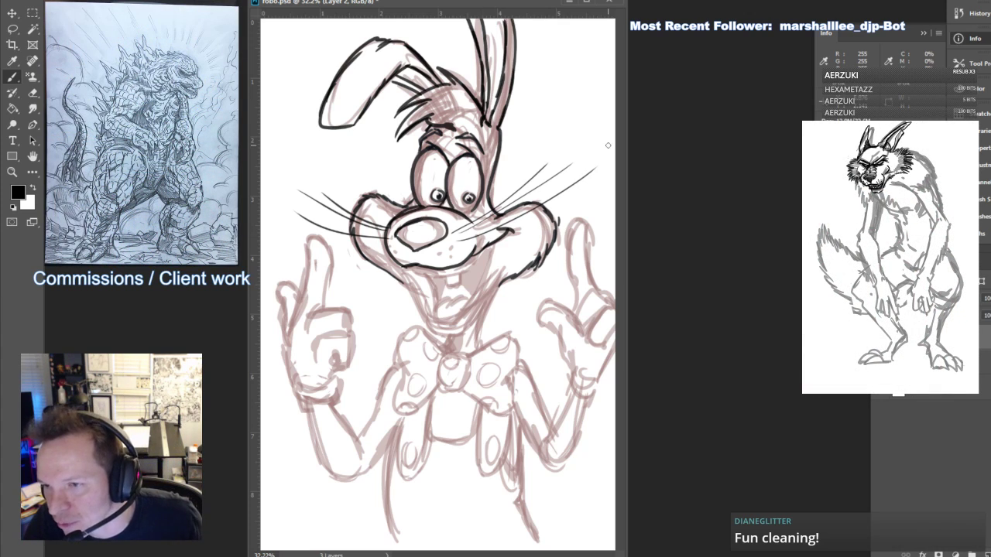
Dot small black whisker freckles on the muzzle on both sides below the nose
{"action": "left_click", "coordinate": [452, 250]}
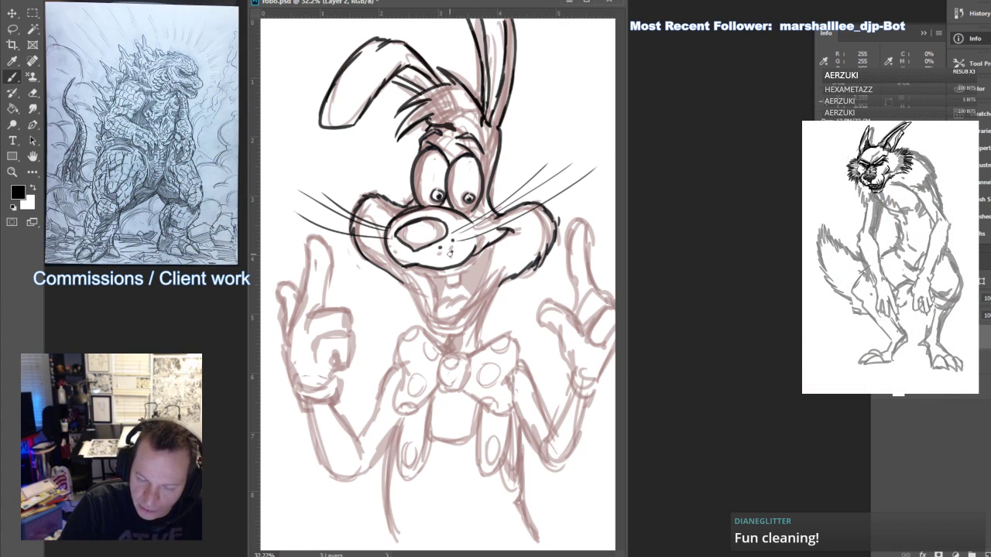
{"action": "left_click", "coordinate": [393, 250]}
{"action": "left_click", "coordinate": [397, 254]}
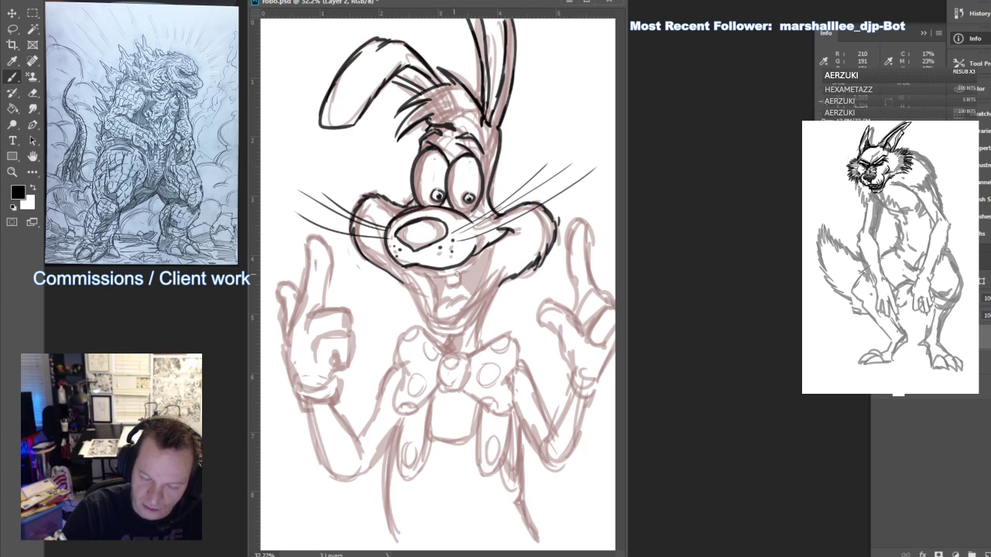
Ink the open mouth with its tooth, tongue and solid black interior, plus the surrounding jaw and neck lines
{"action": "mouse_move", "coordinate": [442, 265]}
{"action": "left_mouse_down"}
{"action": "mouse_move", "coordinate": [461, 278]}
{"action": "mouse_move", "coordinate": [460, 257]}
{"action": "mouse_move", "coordinate": [413, 273]}
{"action": "mouse_move", "coordinate": [409, 264]}
{"action": "mouse_move", "coordinate": [444, 320]}
{"action": "mouse_move", "coordinate": [460, 317]}
{"action": "mouse_move", "coordinate": [479, 291]}
{"action": "mouse_move", "coordinate": [492, 244]}
{"action": "left_mouse_up"}
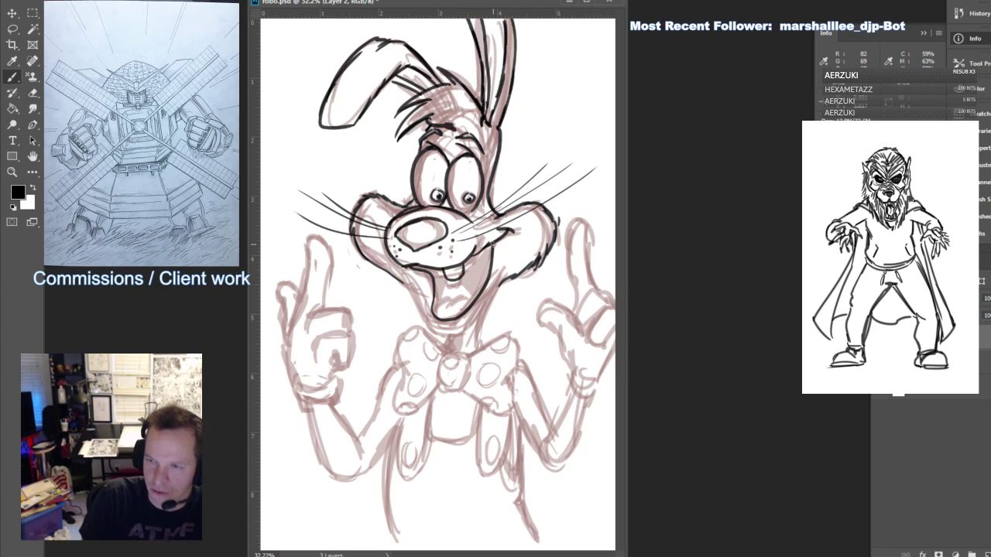
{"action": "left_click_drag", "start_coordinate": [433, 319], "coordinate": [464, 289]}
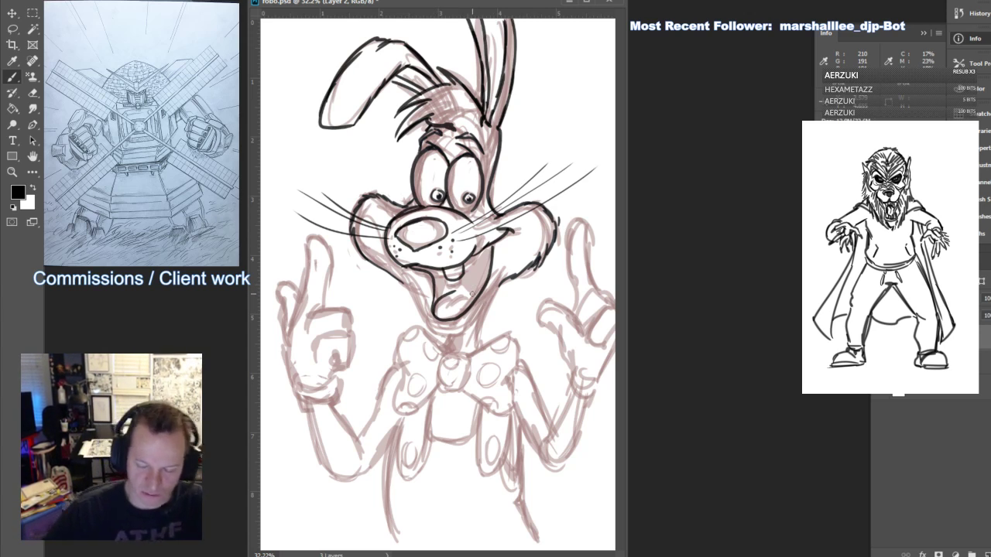
{"action": "mouse_move", "coordinate": [450, 302]}
{"action": "left_mouse_down"}
{"action": "mouse_move", "coordinate": [478, 294]}
{"action": "mouse_move", "coordinate": [453, 280]}
{"action": "mouse_move", "coordinate": [455, 290]}
{"action": "mouse_move", "coordinate": [464, 276]}
{"action": "mouse_move", "coordinate": [468, 287]}
{"action": "mouse_move", "coordinate": [467, 264]}
{"action": "mouse_move", "coordinate": [470, 281]}
{"action": "mouse_move", "coordinate": [484, 274]}
{"action": "mouse_move", "coordinate": [478, 250]}
{"action": "left_mouse_up"}
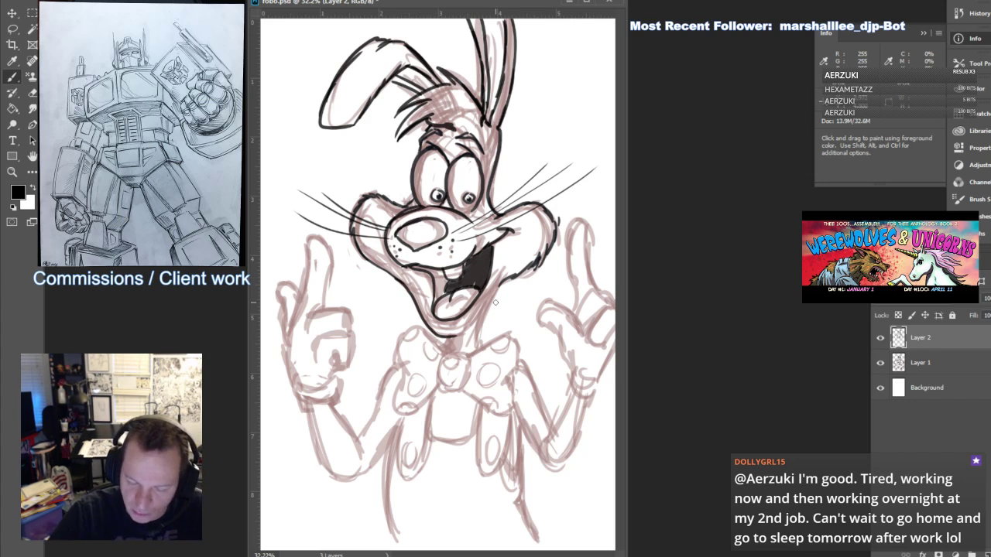
{"action": "left_click_drag", "start_coordinate": [470, 327], "coordinate": [501, 284]}
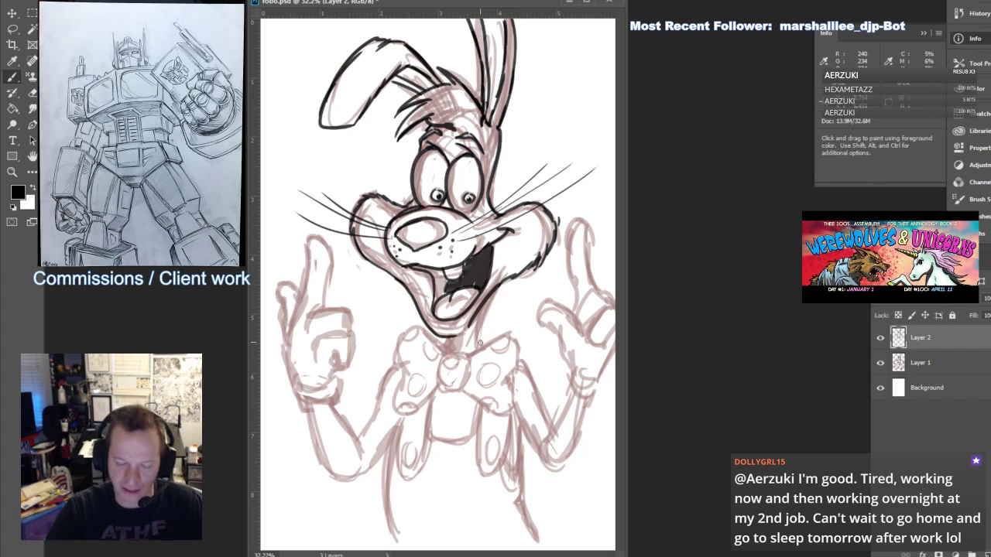
{"action": "left_click_drag", "start_coordinate": [480, 346], "coordinate": [497, 286]}
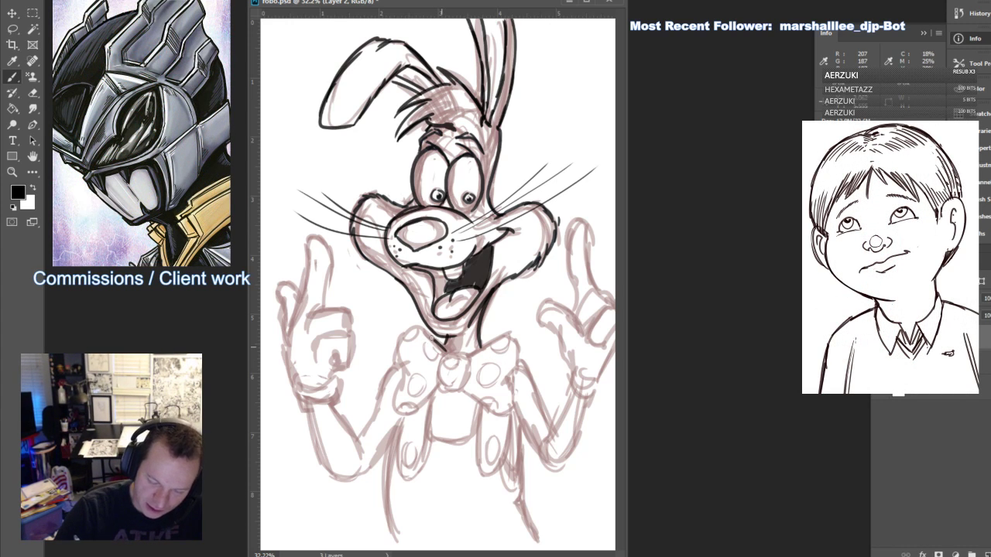
Ink the bow tie's outline, with its round central knot and both flared wings, below the chin
{"action": "mouse_move", "coordinate": [433, 339]}
{"action": "left_mouse_down"}
{"action": "mouse_move", "coordinate": [389, 348]}
{"action": "mouse_move", "coordinate": [403, 376]}
{"action": "mouse_move", "coordinate": [399, 408]}
{"action": "mouse_move", "coordinate": [434, 388]}
{"action": "mouse_move", "coordinate": [455, 353]}
{"action": "left_mouse_up"}
{"action": "left_click_drag", "start_coordinate": [441, 389], "coordinate": [459, 391]}
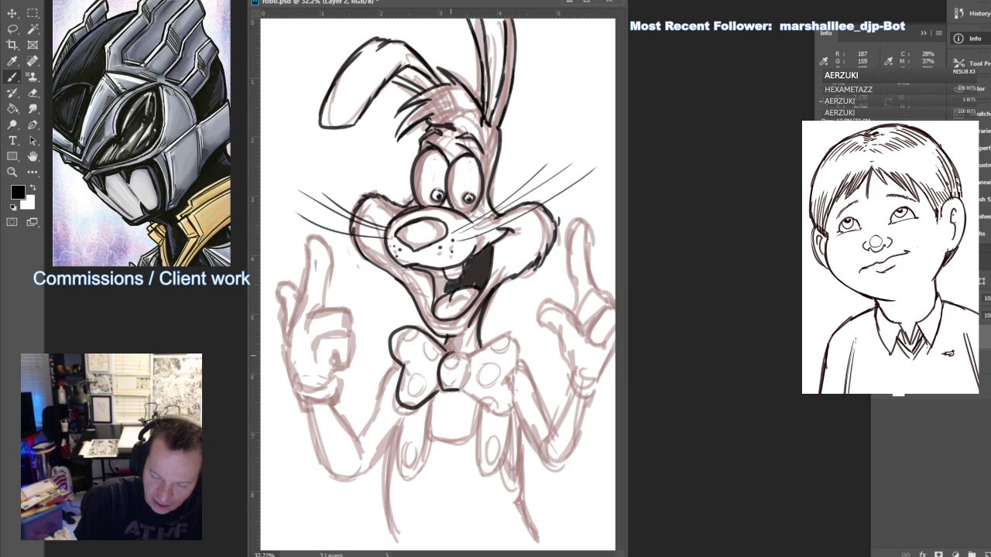
{"action": "mouse_move", "coordinate": [450, 353]}
{"action": "left_mouse_down"}
{"action": "mouse_move", "coordinate": [468, 360]}
{"action": "mouse_move", "coordinate": [462, 388]}
{"action": "mouse_move", "coordinate": [520, 358]}
{"action": "left_mouse_up"}
{"action": "left_click_drag", "start_coordinate": [464, 389], "coordinate": [515, 412]}
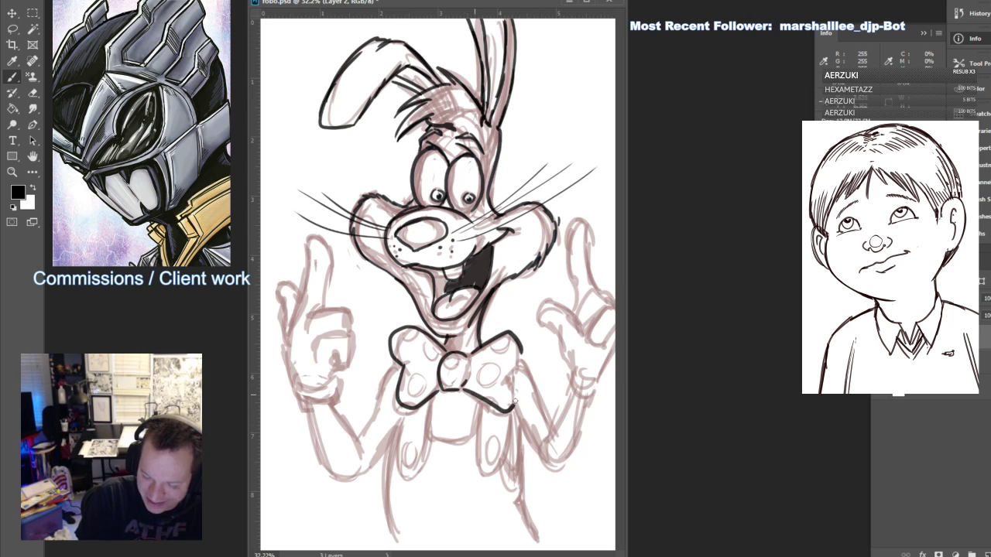
{"action": "left_click_drag", "start_coordinate": [519, 361], "coordinate": [516, 408]}
Ink the polka dots on the bow tie's knot and wings, including the partial dots along the edges
{"action": "mouse_move", "coordinate": [443, 362]}
{"action": "left_mouse_down"}
{"action": "mouse_move", "coordinate": [448, 385]}
{"action": "mouse_move", "coordinate": [444, 374]}
{"action": "mouse_move", "coordinate": [403, 380]}
{"action": "mouse_move", "coordinate": [414, 381]}
{"action": "mouse_move", "coordinate": [431, 403]}
{"action": "left_mouse_up"}
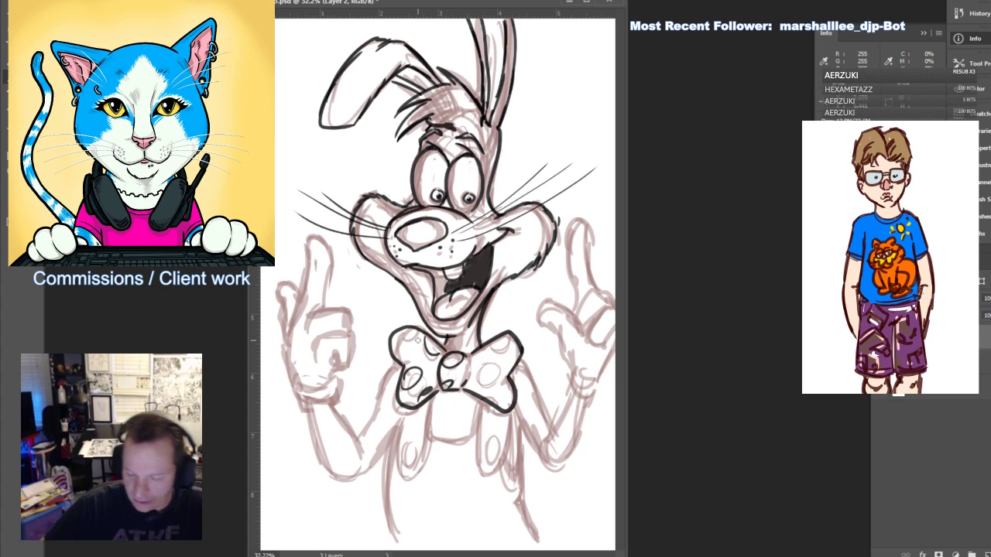
{"action": "mouse_move", "coordinate": [396, 337]}
{"action": "left_mouse_down"}
{"action": "mouse_move", "coordinate": [407, 343]}
{"action": "mouse_move", "coordinate": [414, 331]}
{"action": "left_mouse_up"}
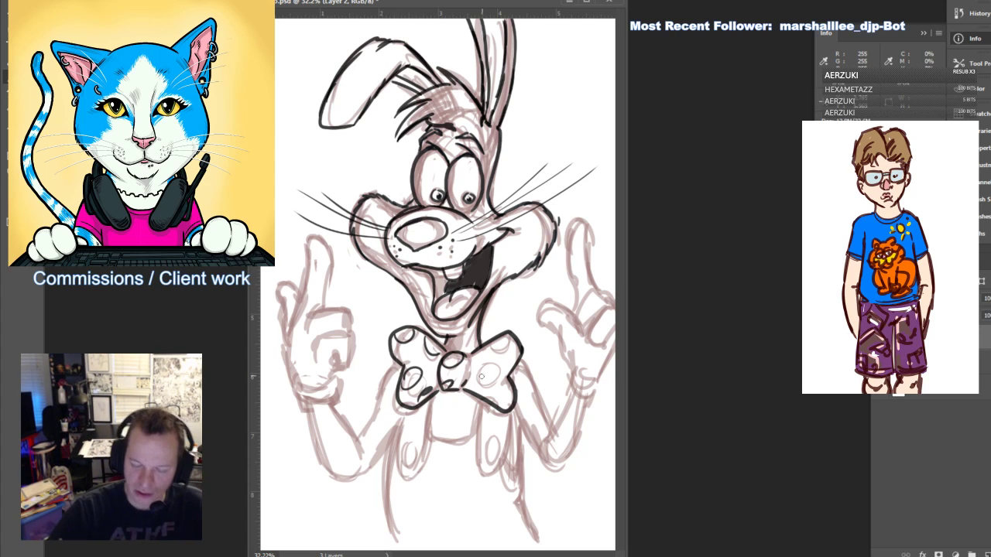
{"action": "left_click_drag", "start_coordinate": [492, 367], "coordinate": [501, 368]}
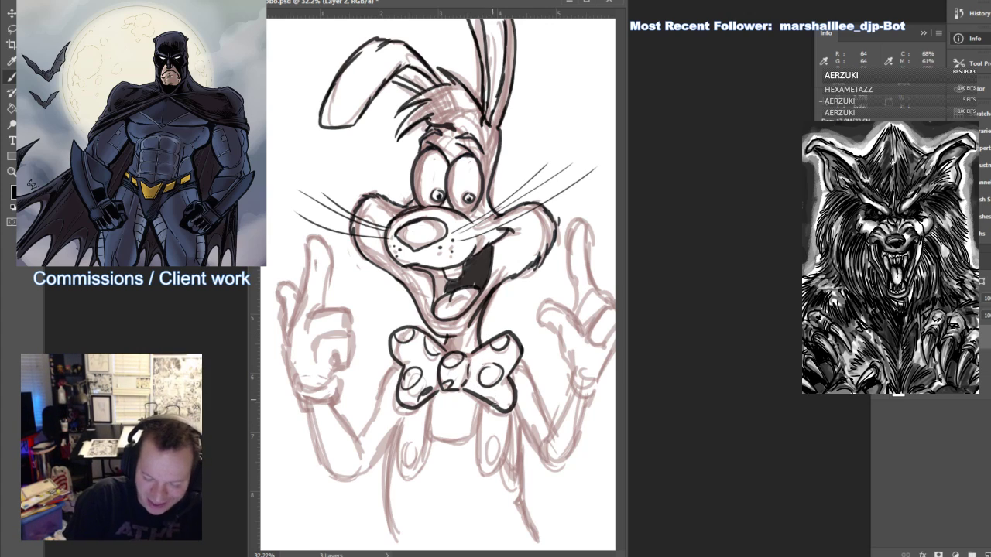
{"action": "left_click_drag", "start_coordinate": [493, 404], "coordinate": [511, 410]}
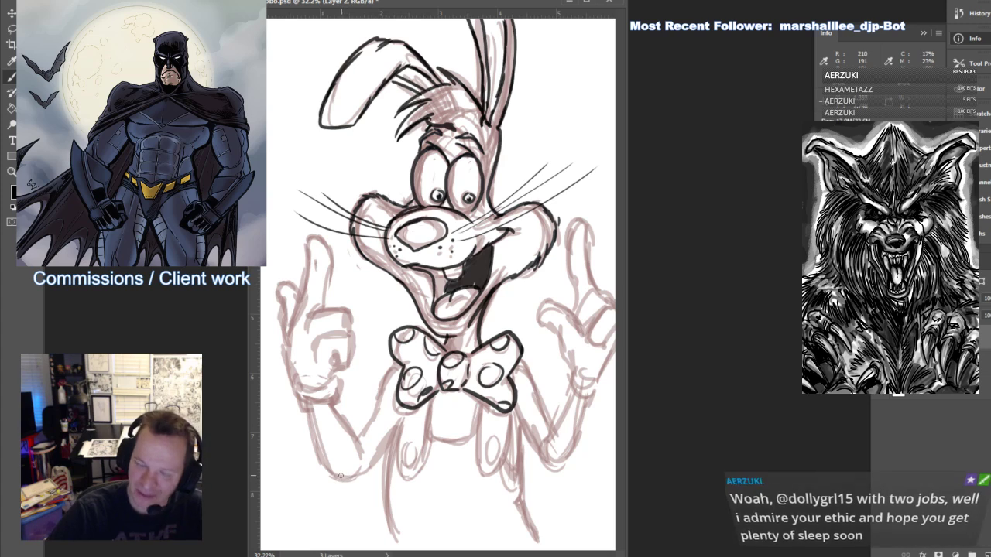
Ink the bent left-hand arm from the bow tie to the wrist and outline its glove cuff
{"action": "mouse_move", "coordinate": [330, 408]}
{"action": "left_mouse_down"}
{"action": "mouse_move", "coordinate": [355, 454]}
{"action": "mouse_move", "coordinate": [397, 367]}
{"action": "left_mouse_up"}
{"action": "left_click_drag", "start_coordinate": [357, 480], "coordinate": [400, 418]}
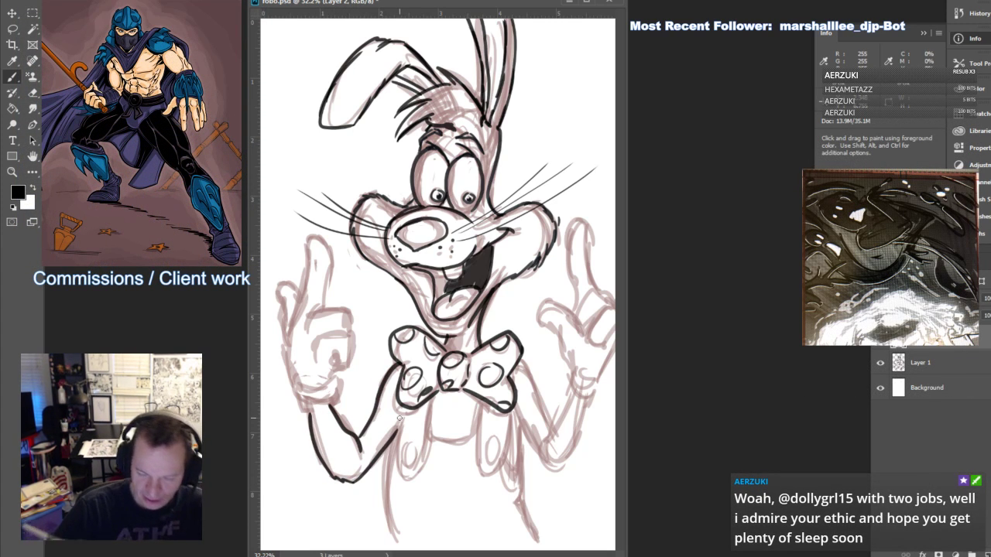
{"action": "mouse_move", "coordinate": [310, 423]}
{"action": "left_mouse_down"}
{"action": "mouse_move", "coordinate": [306, 405]}
{"action": "mouse_move", "coordinate": [341, 401]}
{"action": "left_mouse_up"}
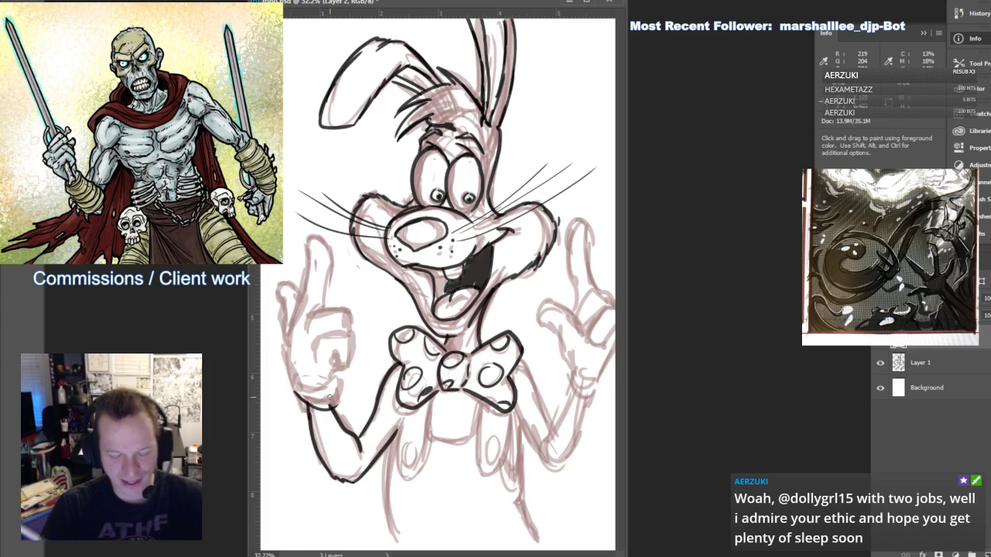
{"action": "left_click_drag", "start_coordinate": [340, 401], "coordinate": [332, 365]}
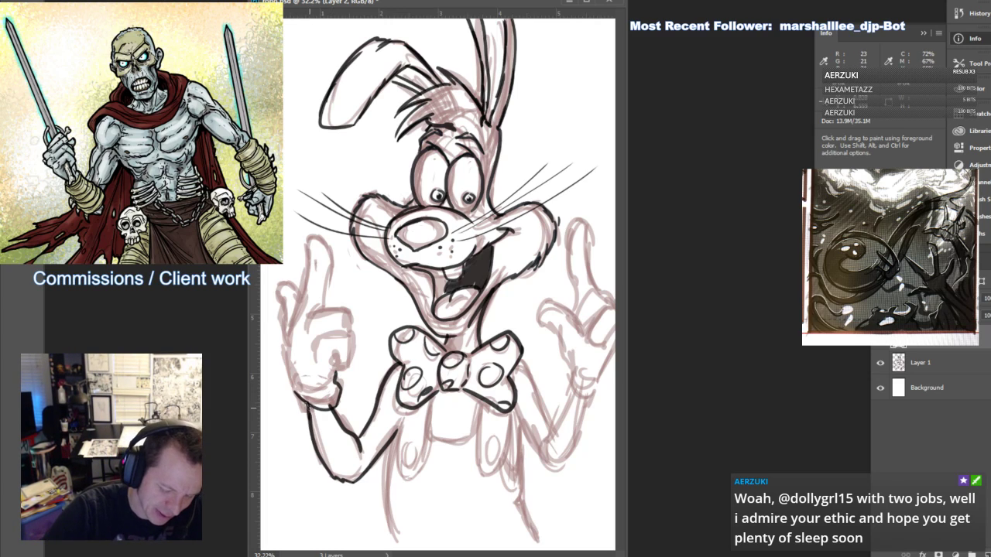
Ink the left-hand glove with its thumb, raised pointing finger and curled fingers
{"action": "mouse_move", "coordinate": [308, 399]}
{"action": "left_mouse_down"}
{"action": "mouse_move", "coordinate": [285, 347]}
{"action": "mouse_move", "coordinate": [279, 284]}
{"action": "mouse_move", "coordinate": [300, 292]}
{"action": "mouse_move", "coordinate": [310, 237]}
{"action": "left_mouse_up"}
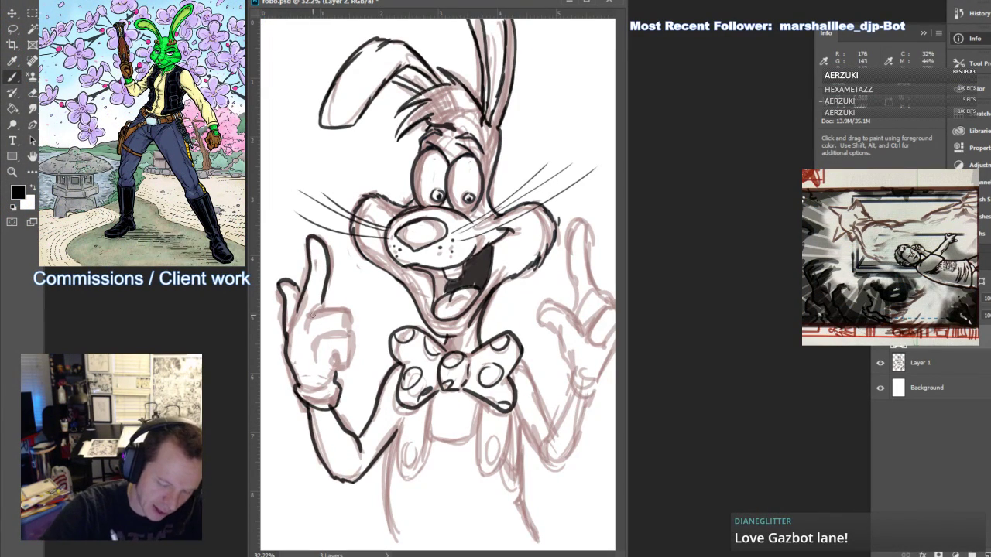
{"action": "left_click_drag", "start_coordinate": [313, 315], "coordinate": [351, 316]}
{"action": "mouse_move", "coordinate": [337, 351]}
{"action": "left_mouse_down"}
{"action": "mouse_move", "coordinate": [329, 384]}
{"action": "mouse_move", "coordinate": [352, 359]}
{"action": "mouse_move", "coordinate": [346, 310]}
{"action": "mouse_move", "coordinate": [338, 330]}
{"action": "mouse_move", "coordinate": [328, 327]}
{"action": "mouse_move", "coordinate": [348, 336]}
{"action": "left_mouse_up"}
{"action": "key", "text": "ctrl+z"}
Ink the bent right-hand arm from the bow tie down to the elbow and up to the glove cuff
{"action": "left_click_drag", "start_coordinate": [516, 416], "coordinate": [543, 461]}
{"action": "mouse_move", "coordinate": [521, 358]}
{"action": "left_mouse_down"}
{"action": "mouse_move", "coordinate": [546, 405]}
{"action": "mouse_move", "coordinate": [546, 443]}
{"action": "mouse_move", "coordinate": [584, 424]}
{"action": "mouse_move", "coordinate": [588, 399]}
{"action": "mouse_move", "coordinate": [566, 367]}
{"action": "left_mouse_up"}
{"action": "left_click_drag", "start_coordinate": [585, 404], "coordinate": [603, 381]}
Ink the right-hand glove's thumb, raised finger and curled fingers, and finish the cuff lines on both gloves
{"action": "left_click_drag", "start_coordinate": [559, 333], "coordinate": [576, 373]}
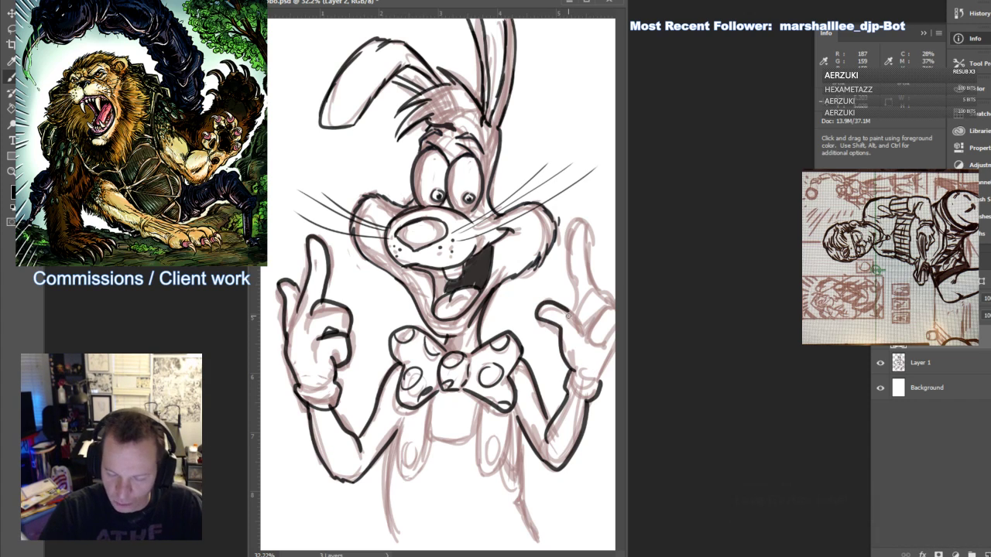
{"action": "mouse_move", "coordinate": [567, 235]}
{"action": "left_mouse_down"}
{"action": "mouse_move", "coordinate": [586, 249]}
{"action": "mouse_move", "coordinate": [596, 294]}
{"action": "left_mouse_up"}
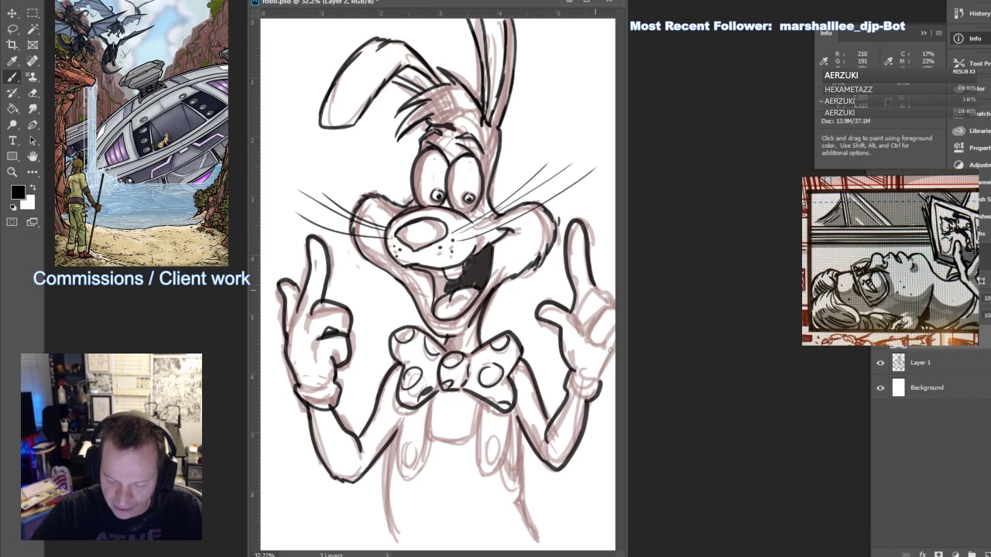
{"action": "mouse_move", "coordinate": [600, 378]}
{"action": "left_mouse_down"}
{"action": "mouse_move", "coordinate": [608, 347]}
{"action": "mouse_move", "coordinate": [593, 343]}
{"action": "mouse_move", "coordinate": [617, 313]}
{"action": "left_mouse_up"}
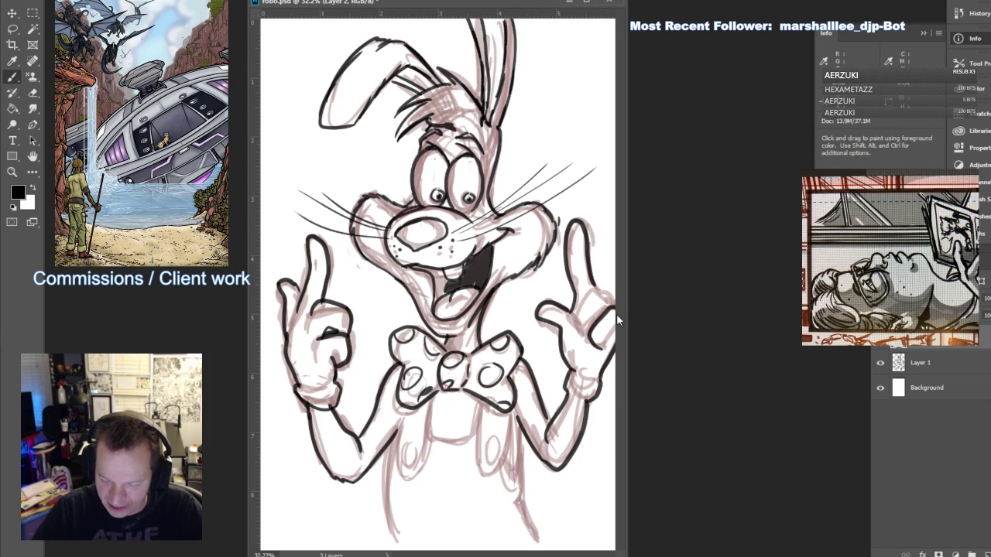
{"action": "mouse_move", "coordinate": [602, 349]}
{"action": "left_mouse_down"}
{"action": "mouse_move", "coordinate": [614, 338]}
{"action": "mouse_move", "coordinate": [592, 290]}
{"action": "mouse_move", "coordinate": [618, 307]}
{"action": "left_mouse_up"}
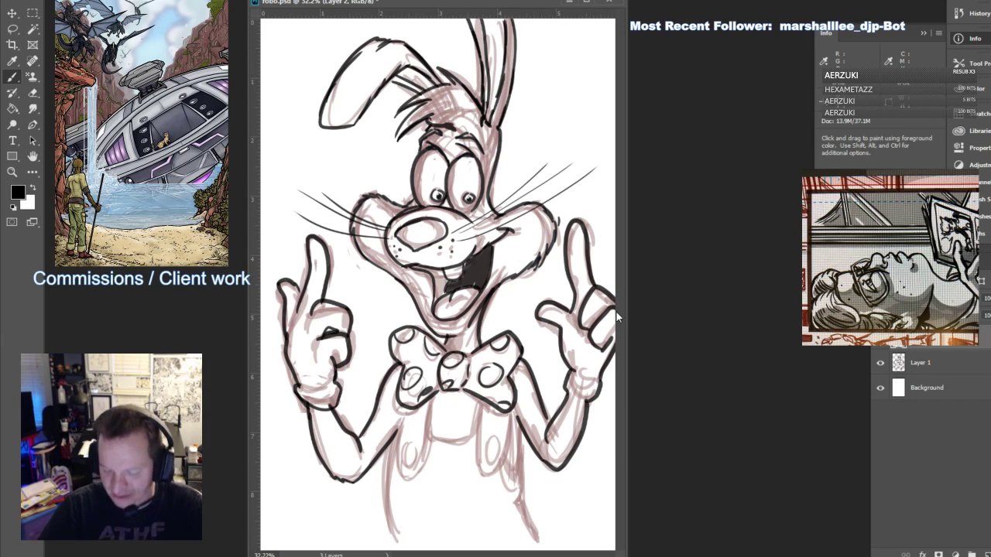
{"action": "mouse_move", "coordinate": [593, 401]}
{"action": "left_mouse_down"}
{"action": "mouse_move", "coordinate": [568, 382]}
{"action": "mouse_move", "coordinate": [602, 378]}
{"action": "left_mouse_up"}
{"action": "left_click_drag", "start_coordinate": [297, 387], "coordinate": [333, 380]}
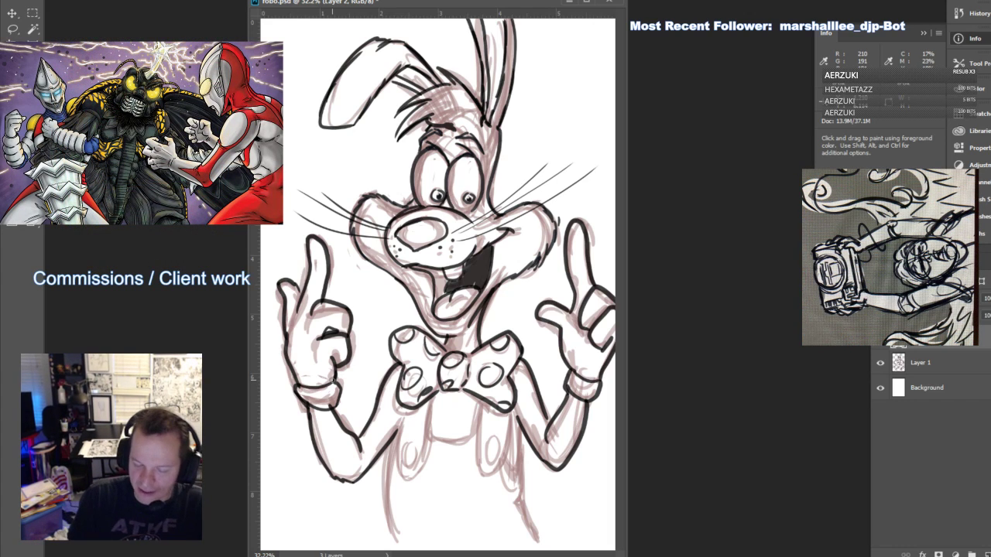
Ink the torso sides and the hanging straps with their oval buttons, plus the curved edge joining them below the bow tie
{"action": "mouse_move", "coordinate": [504, 455]}
{"action": "left_mouse_down"}
{"action": "mouse_move", "coordinate": [521, 428]}
{"action": "mouse_move", "coordinate": [532, 518]}
{"action": "mouse_move", "coordinate": [544, 549]}
{"action": "left_mouse_up"}
{"action": "mouse_move", "coordinate": [398, 426]}
{"action": "left_mouse_down"}
{"action": "mouse_move", "coordinate": [386, 550]}
{"action": "mouse_move", "coordinate": [396, 455]}
{"action": "mouse_move", "coordinate": [426, 474]}
{"action": "left_mouse_up"}
{"action": "left_click_drag", "start_coordinate": [430, 404], "coordinate": [407, 457]}
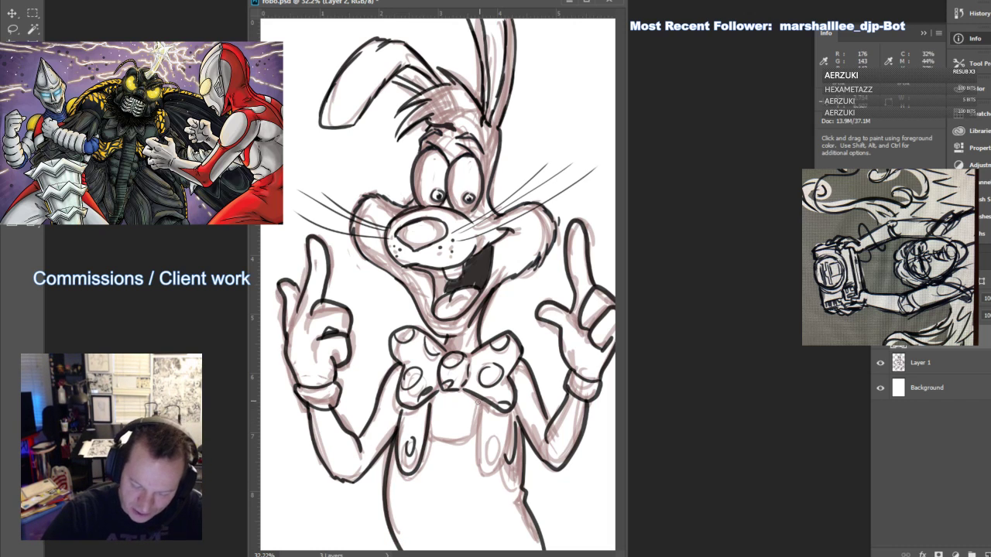
{"action": "left_click_drag", "start_coordinate": [479, 401], "coordinate": [490, 465]}
{"action": "left_click_drag", "start_coordinate": [502, 414], "coordinate": [492, 464]}
{"action": "mouse_move", "coordinate": [488, 435]}
{"action": "left_mouse_down"}
{"action": "mouse_move", "coordinate": [490, 451]}
{"action": "mouse_move", "coordinate": [430, 429]}
{"action": "left_mouse_up"}
{"action": "mouse_move", "coordinate": [503, 456]}
{"action": "left_mouse_down"}
{"action": "mouse_move", "coordinate": [514, 468]}
{"action": "mouse_move", "coordinate": [520, 417]}
{"action": "left_mouse_up"}
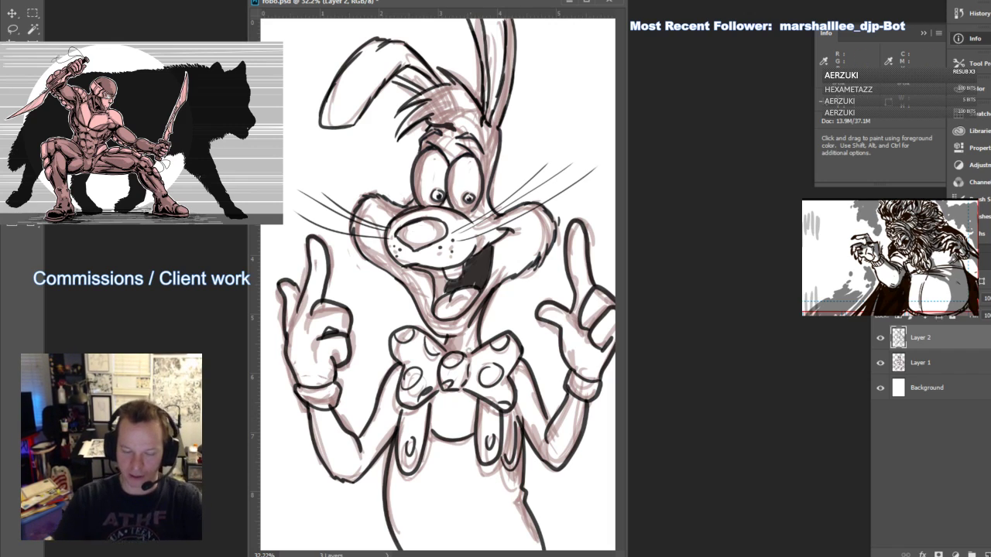
Darken the neck shadow above the bow tie's knot and ink a small fluffy tail beside the right-hand hip, replacing a larger first attempt
{"action": "key", "text": "e"}
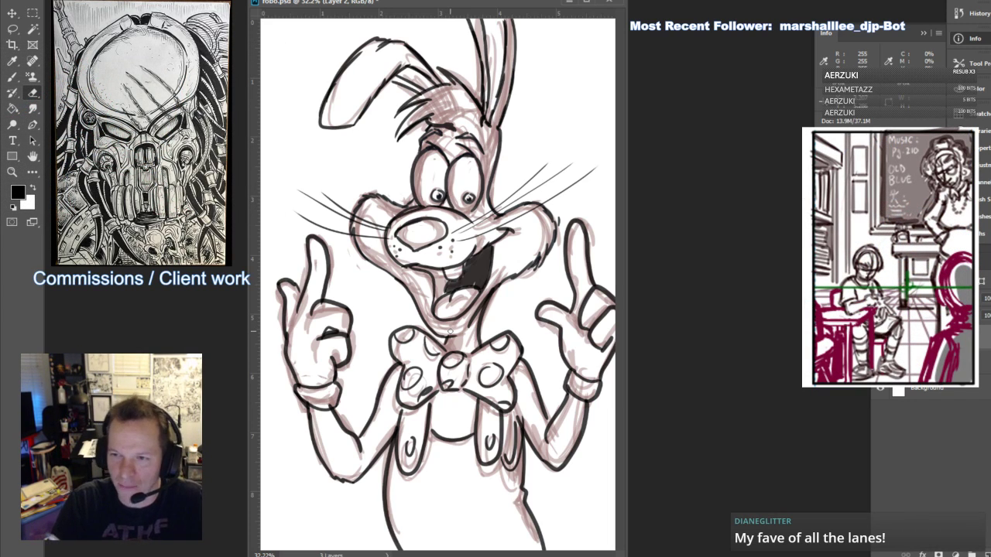
{"action": "key", "text": "b"}
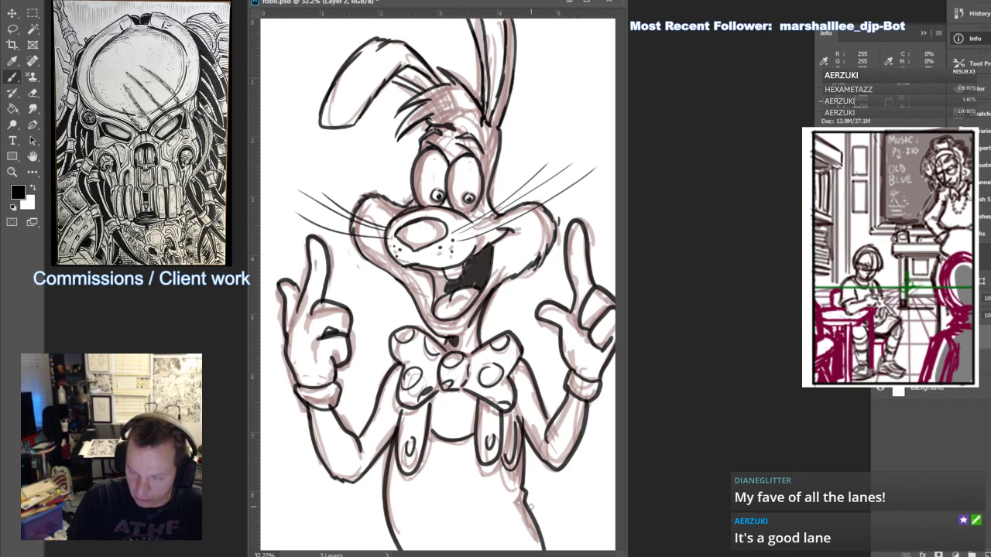
{"action": "mouse_move", "coordinate": [531, 507]}
{"action": "left_mouse_down"}
{"action": "mouse_move", "coordinate": [563, 485]}
{"action": "mouse_move", "coordinate": [590, 517]}
{"action": "left_mouse_up"}
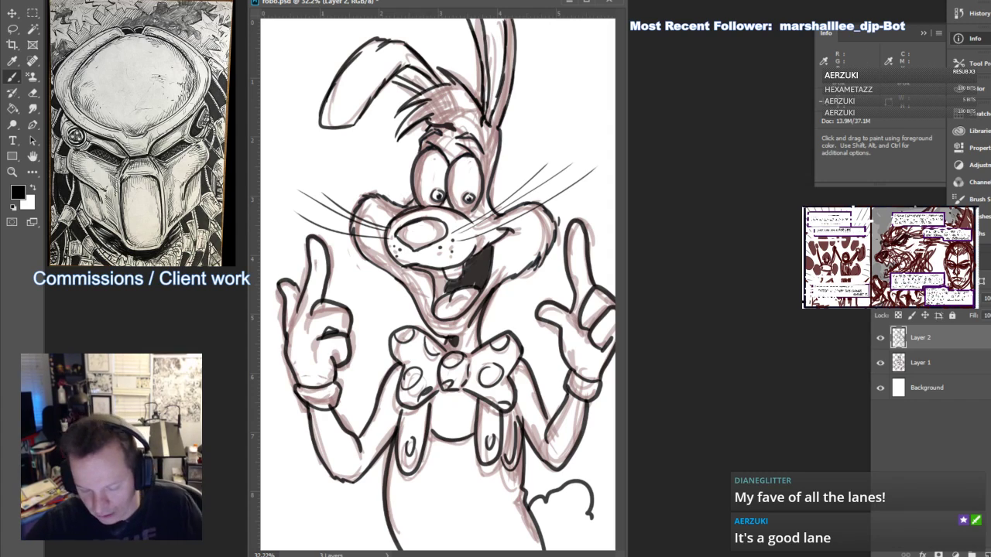
{"action": "key", "text": "ctrl+z"}
{"action": "left_click_drag", "start_coordinate": [528, 510], "coordinate": [554, 503]}
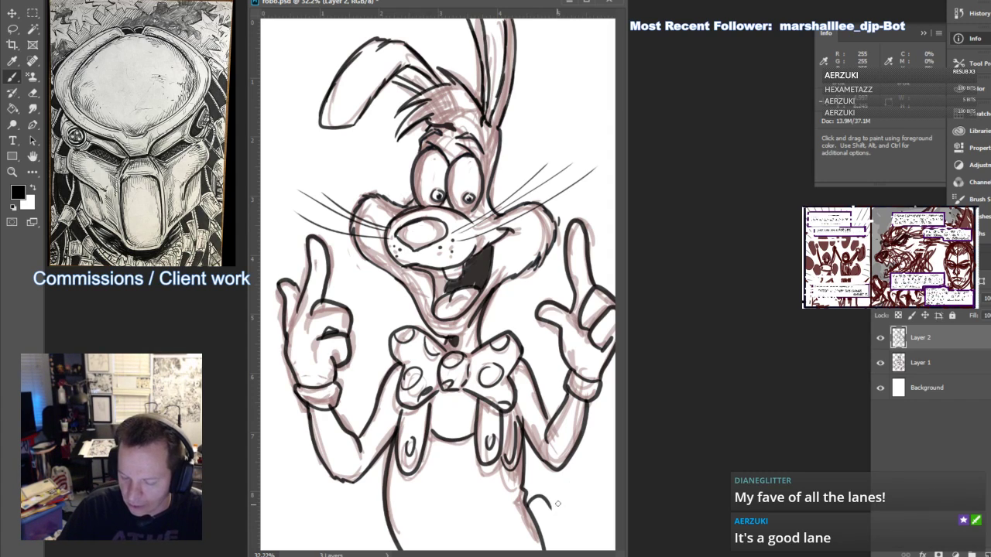
{"action": "mouse_move", "coordinate": [543, 545]}
{"action": "left_mouse_down"}
{"action": "mouse_move", "coordinate": [568, 508]}
{"action": "mouse_move", "coordinate": [571, 522]}
{"action": "left_mouse_up"}
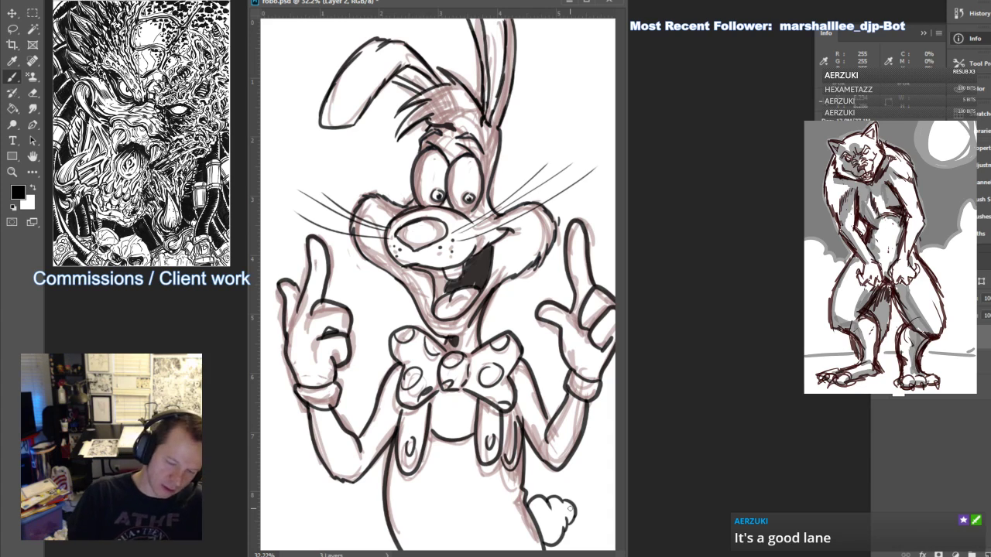
Clean up the left-hand glove's finger outlines, erasing the heavy black fold between the curled fingers and redrawing it as a thin line
{"action": "key", "text": "e"}
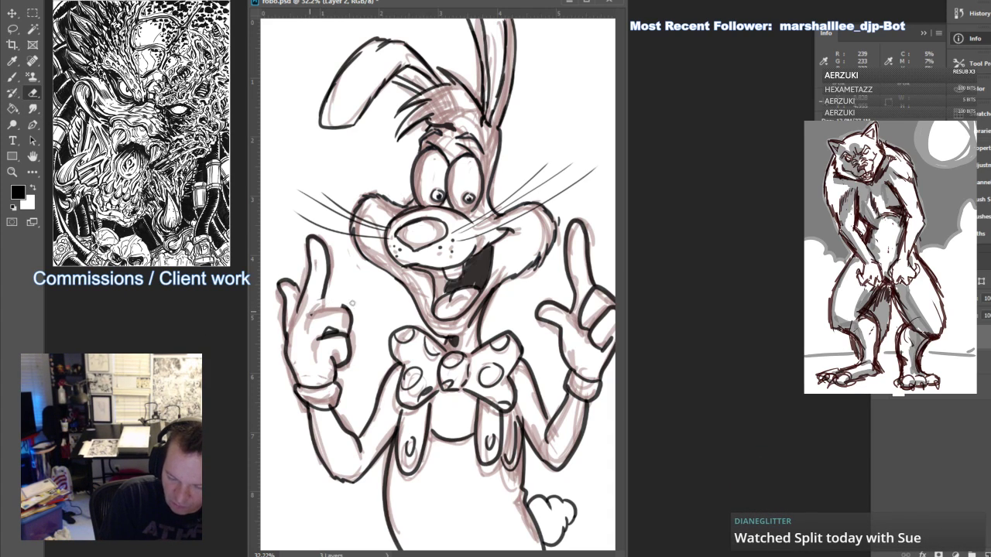
{"action": "key", "text": "b"}
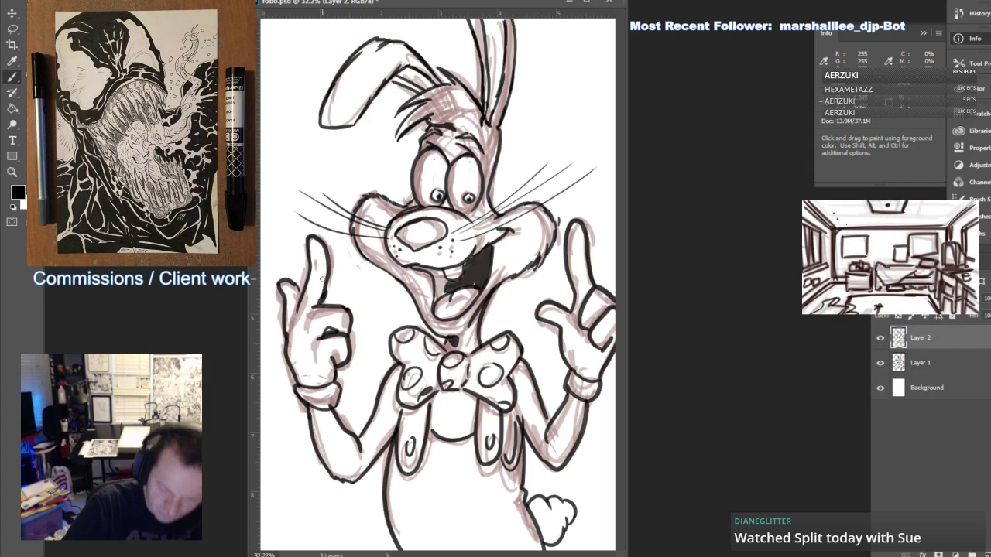
{"action": "key", "text": "e"}
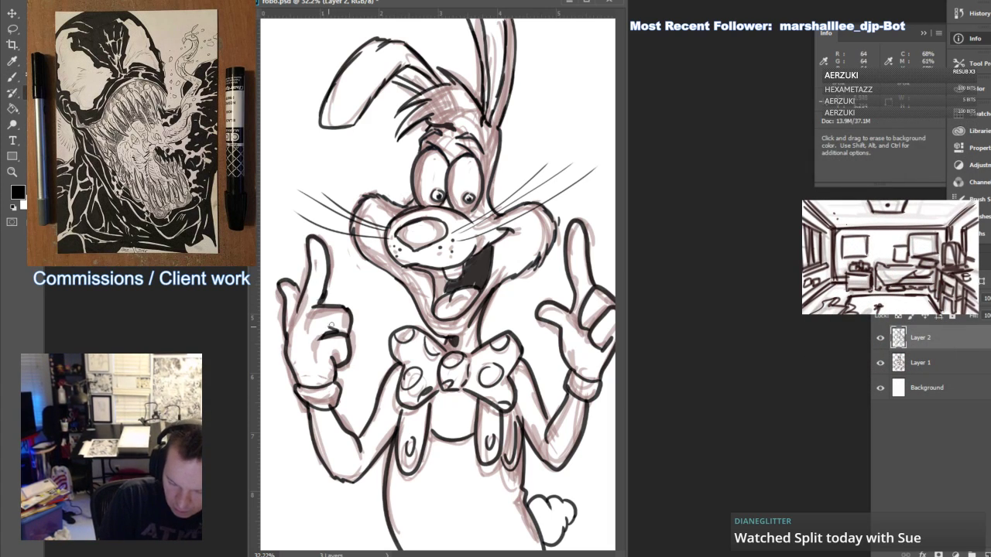
{"action": "key", "text": "b"}
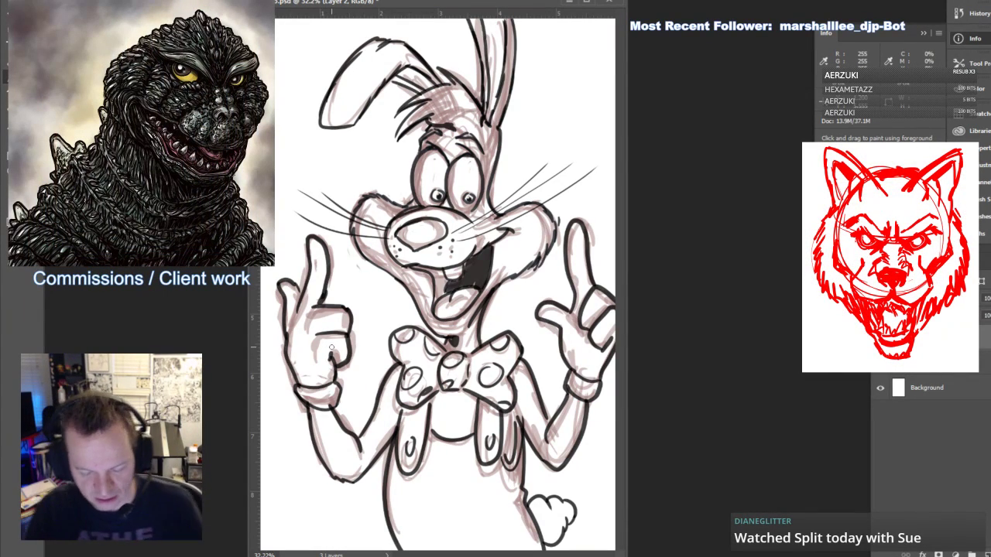
{"action": "key", "text": "e"}
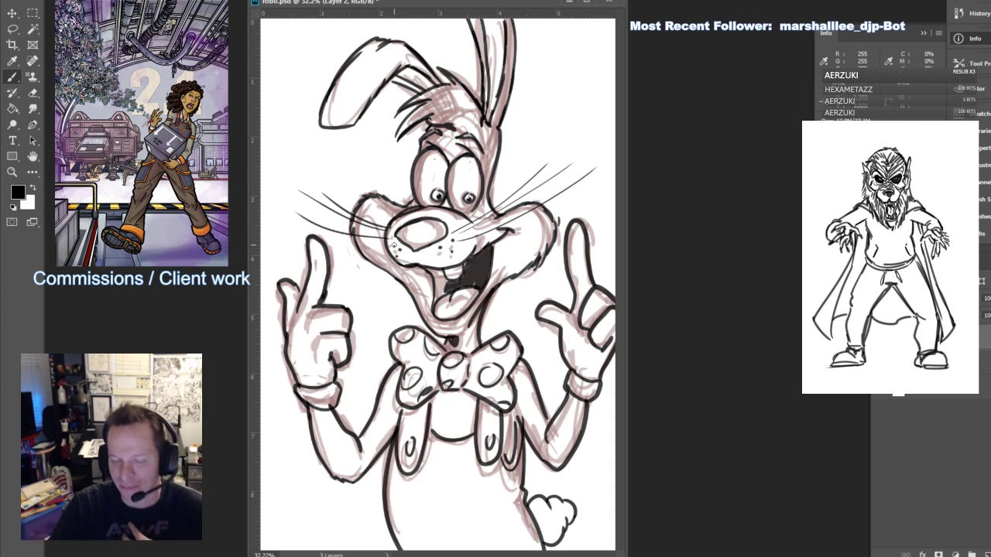
Erase a thin strip along the right-hand edge of the mouth's black interior
{"action": "key", "text": "e"}
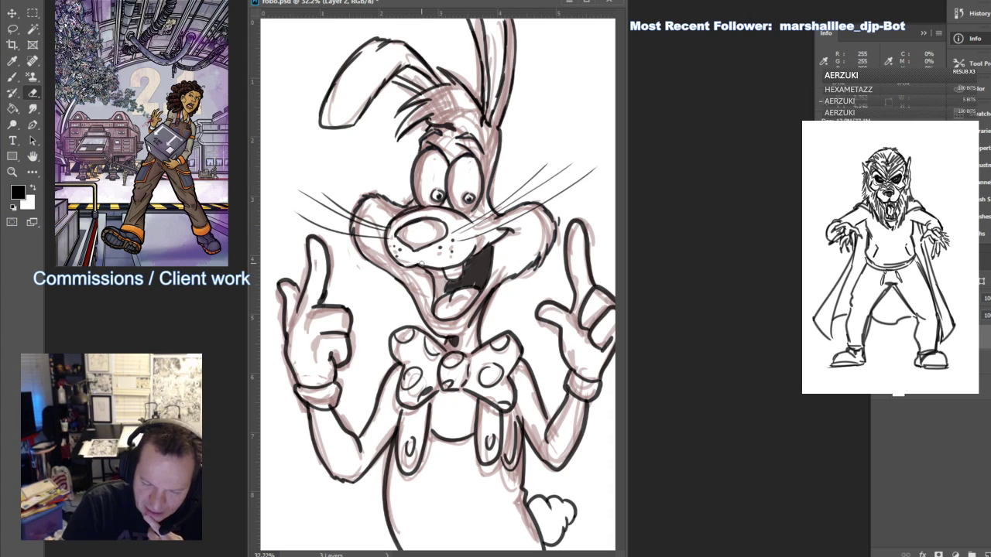
{"action": "key", "text": "b"}
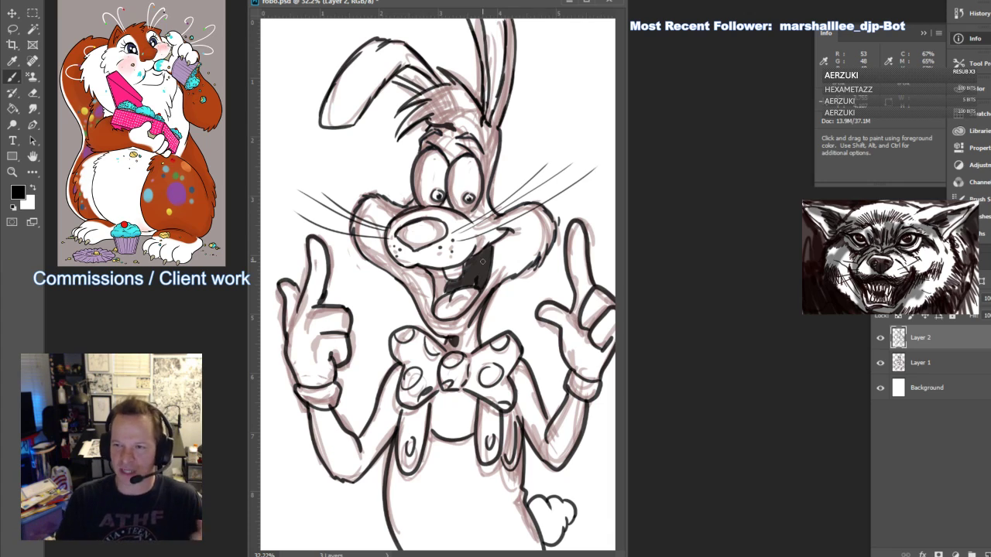
{"action": "key", "text": "e"}
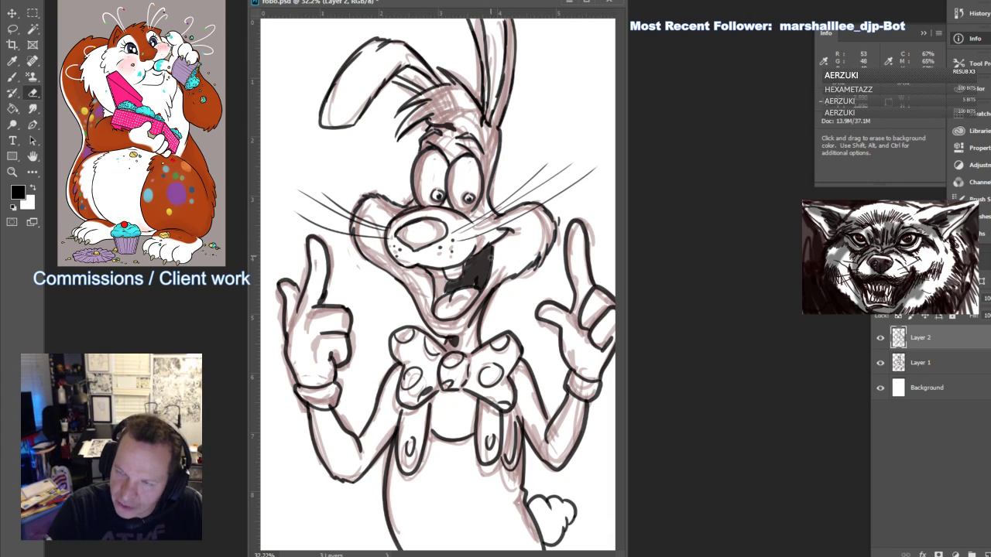
{"action": "left_click_drag", "start_coordinate": [486, 292], "coordinate": [492, 260]}
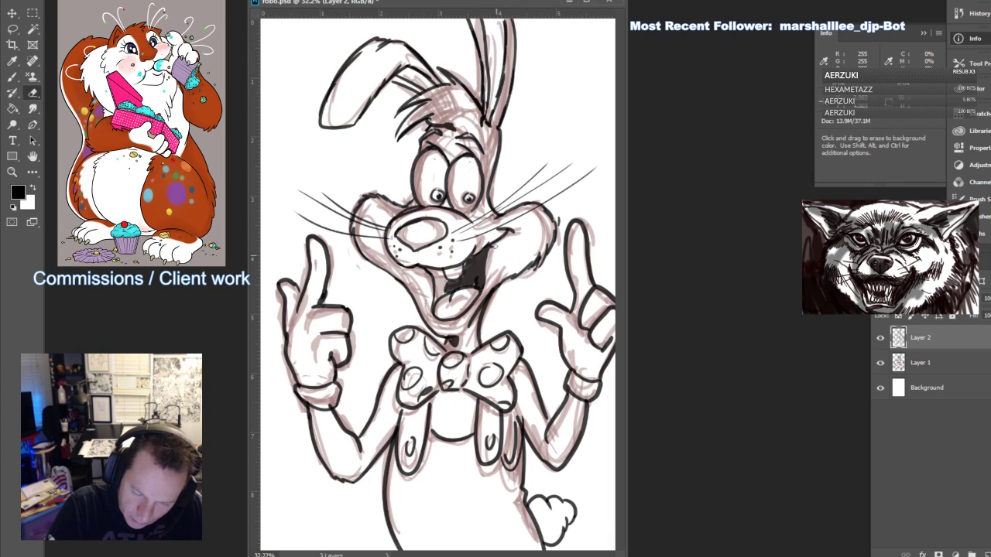
Hide the rough sketch on Layer 1 and add a new layer between it and the ink layer, with the whole page in view
{"action": "left_click", "coordinate": [879, 363]}
{"action": "left_click", "coordinate": [954, 370]}
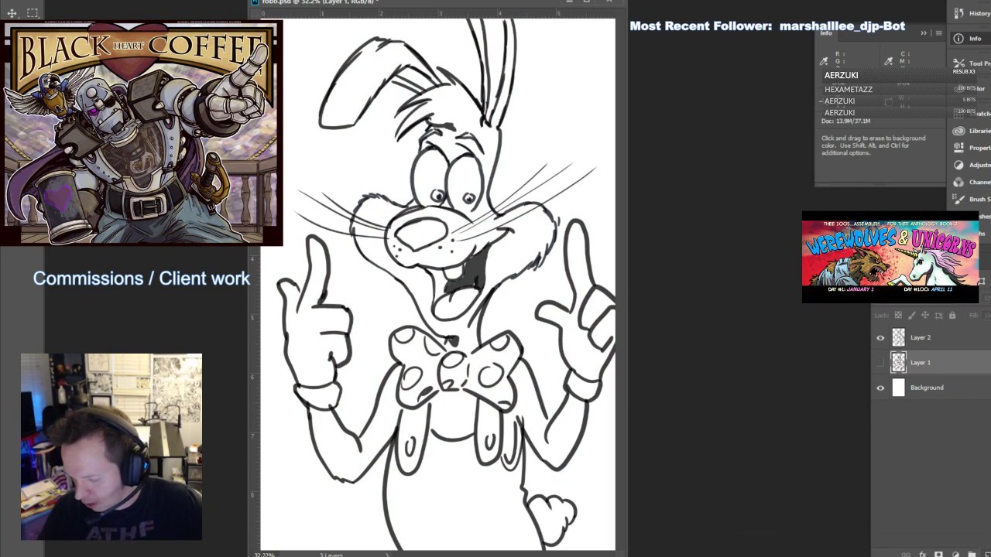
{"action": "left_click", "coordinate": [988, 554]}
{"action": "key", "text": "z"}
{"action": "left_click", "coordinate": [494, 311], "text": "alt"}
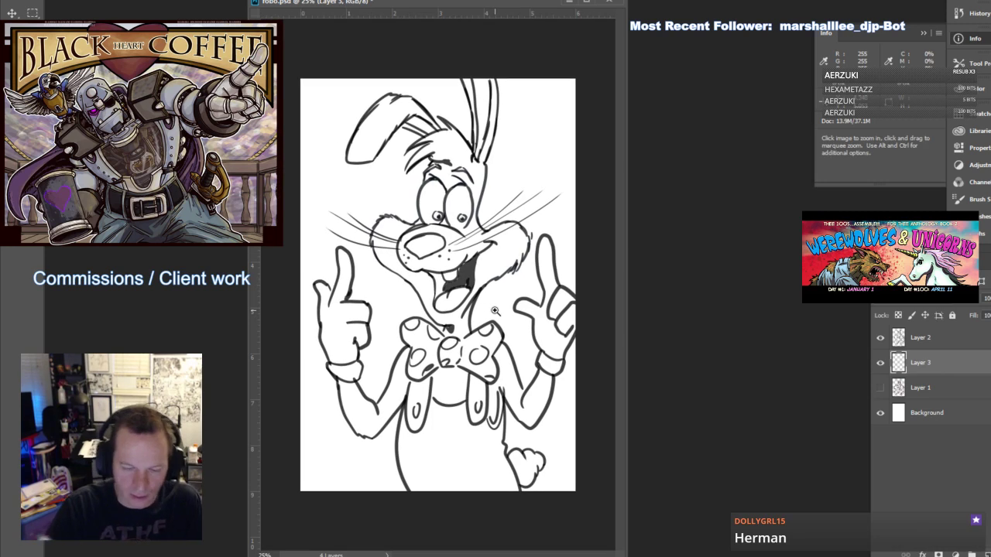
Trace inside the left-hand arm and glove with a hard-edged Pencil in bright red, from the elbow around the fingers to the inner forearm
{"action": "key", "text": "b"}
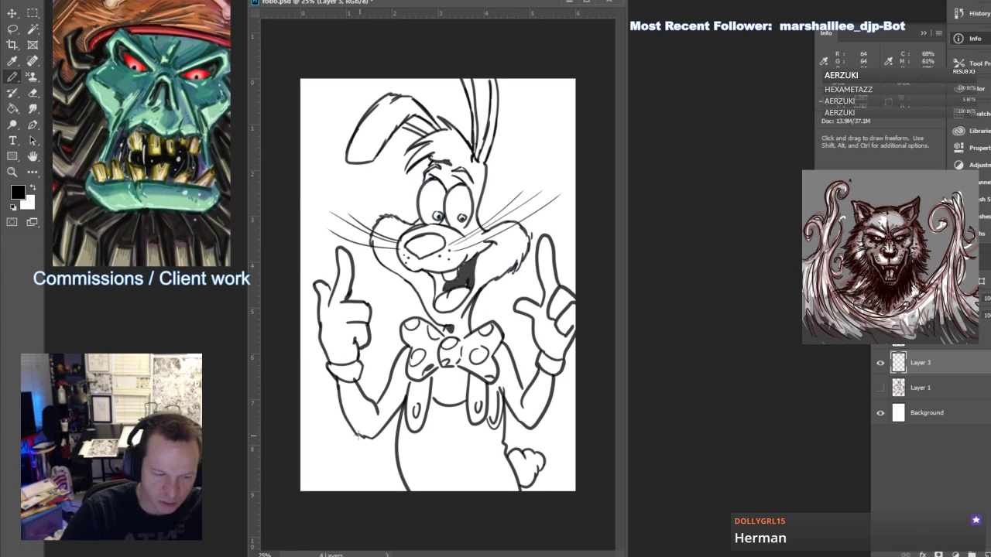
{"action": "left_click", "coordinate": [17, 192]}
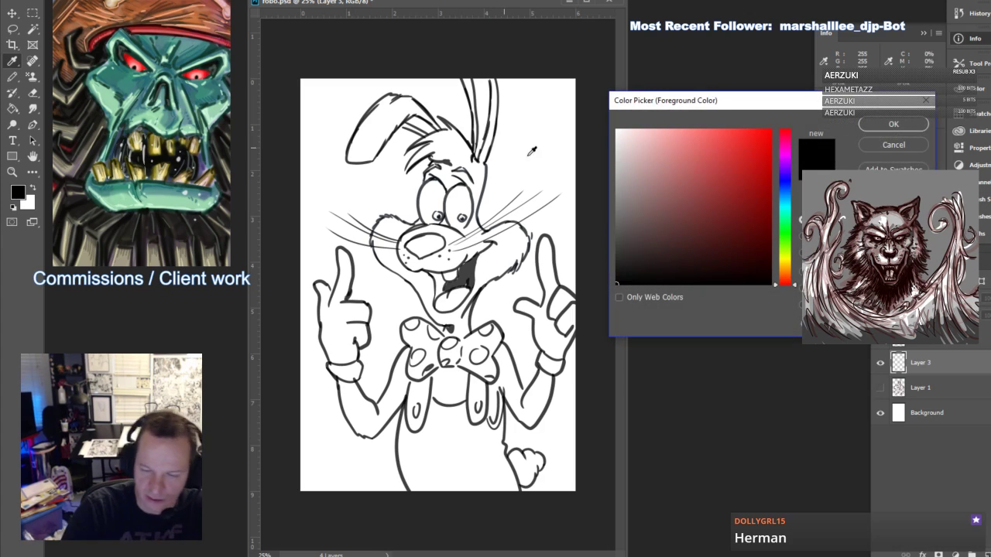
{"action": "left_click", "coordinate": [891, 124]}
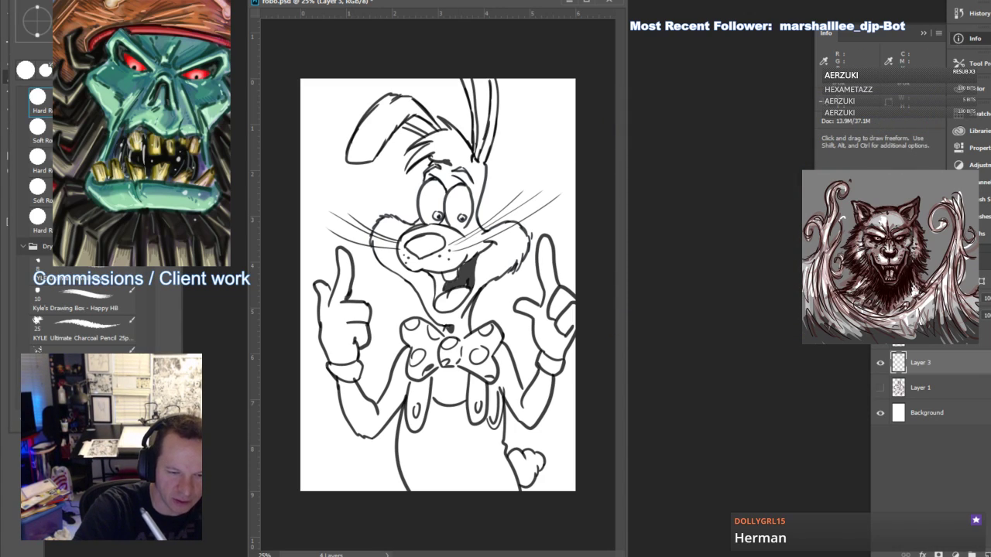
{"action": "mouse_move", "coordinate": [366, 436]}
{"action": "left_mouse_down"}
{"action": "mouse_move", "coordinate": [331, 366]}
{"action": "mouse_move", "coordinate": [318, 292]}
{"action": "mouse_move", "coordinate": [319, 308]}
{"action": "mouse_move", "coordinate": [326, 287]}
{"action": "left_mouse_up"}
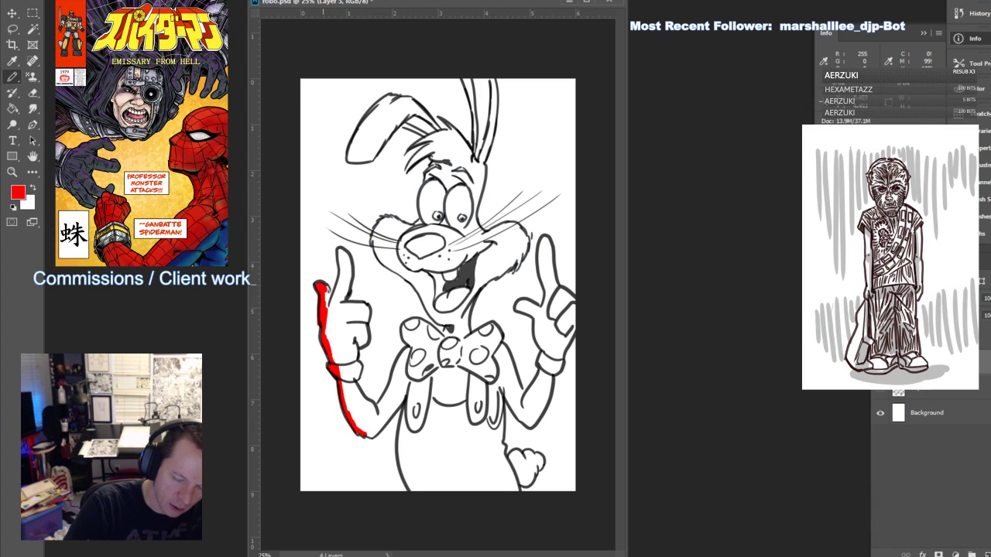
{"action": "key", "text": "e"}
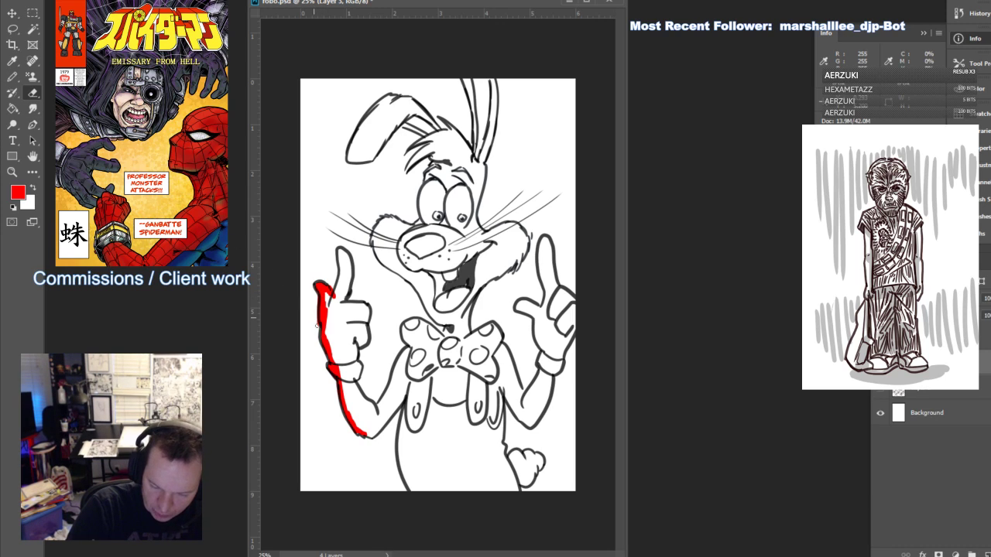
{"action": "key", "text": "b"}
{"action": "mouse_move", "coordinate": [334, 297]}
{"action": "left_mouse_down"}
{"action": "mouse_move", "coordinate": [341, 249]}
{"action": "mouse_move", "coordinate": [350, 268]}
{"action": "mouse_move", "coordinate": [344, 297]}
{"action": "mouse_move", "coordinate": [367, 313]}
{"action": "mouse_move", "coordinate": [356, 381]}
{"action": "mouse_move", "coordinate": [373, 409]}
{"action": "left_mouse_up"}
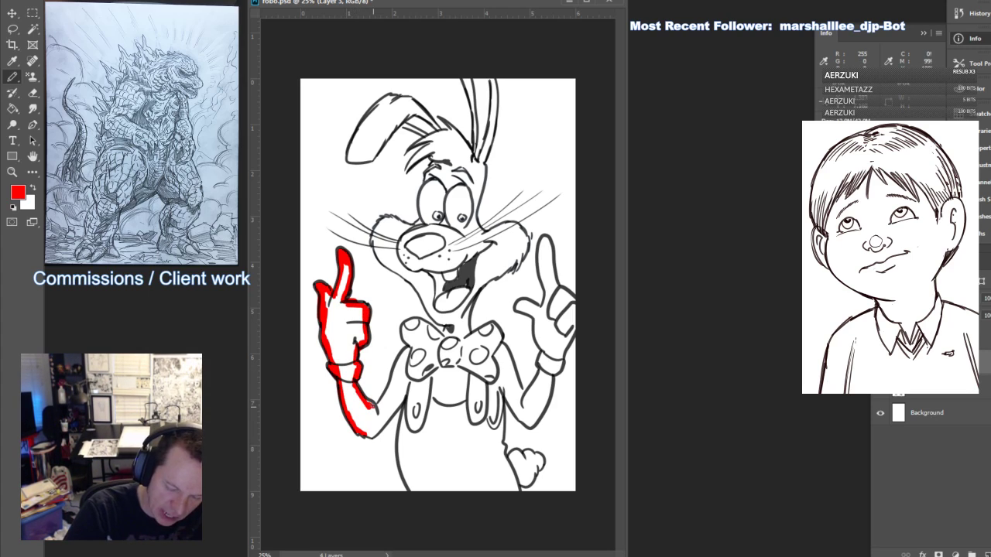
Continue the red outline along the left-hand upper arm, the bow tie's upper left edge and the jaw up to the left cheek
{"action": "key", "text": "e"}
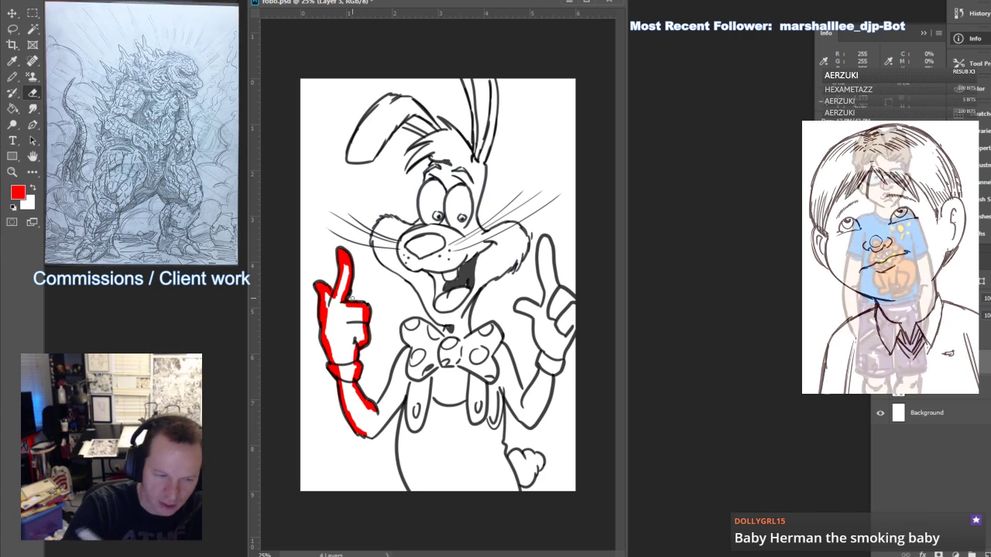
{"action": "key", "text": "b"}
{"action": "mouse_move", "coordinate": [377, 410]}
{"action": "left_mouse_down"}
{"action": "mouse_move", "coordinate": [408, 325]}
{"action": "mouse_move", "coordinate": [445, 329]}
{"action": "mouse_move", "coordinate": [374, 243]}
{"action": "mouse_move", "coordinate": [378, 256]}
{"action": "mouse_move", "coordinate": [374, 223]}
{"action": "left_mouse_up"}
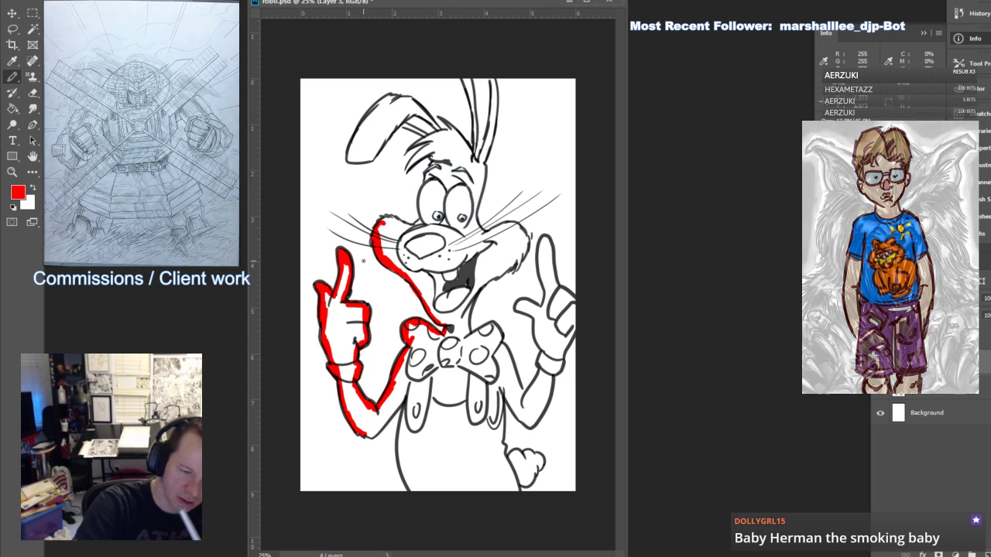
{"action": "key", "text": "e"}
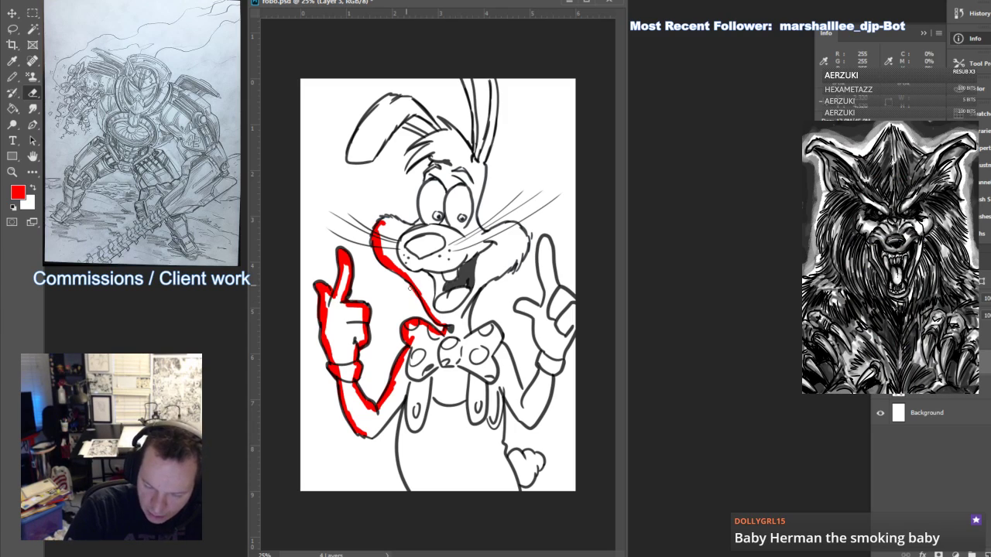
{"action": "key", "text": "b"}
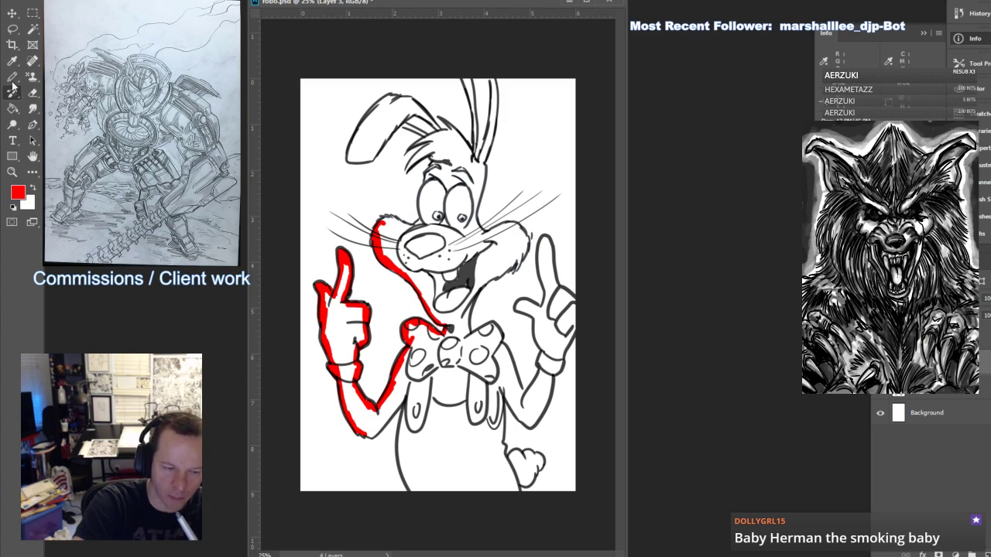
Trace the red outline over the left cheek top, eye, hair tuft and both ears, and down the right side of the head
{"action": "left_click_drag", "start_coordinate": [422, 223], "coordinate": [433, 159]}
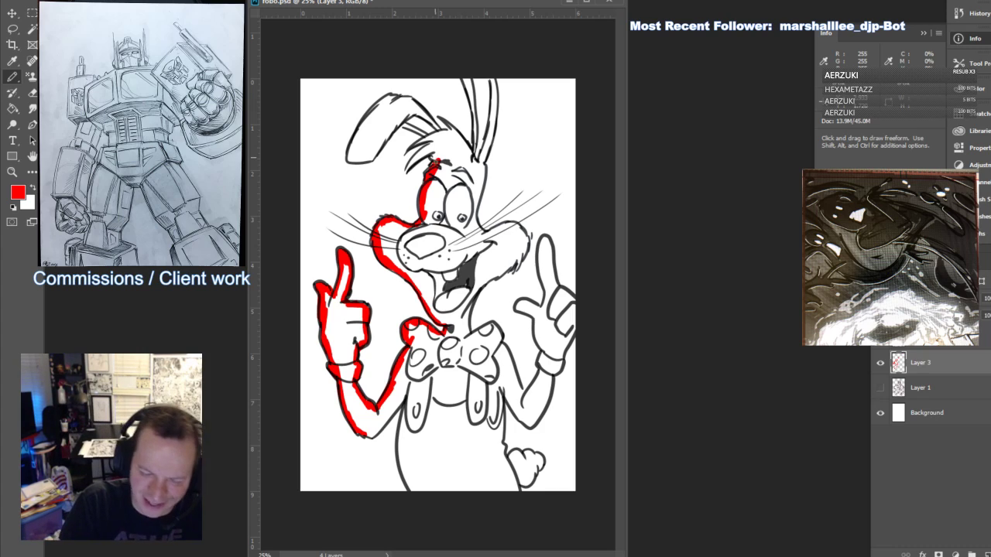
{"action": "mouse_move", "coordinate": [435, 160]}
{"action": "left_mouse_down"}
{"action": "mouse_move", "coordinate": [411, 166]}
{"action": "mouse_move", "coordinate": [439, 162]}
{"action": "mouse_move", "coordinate": [435, 146]}
{"action": "mouse_move", "coordinate": [414, 147]}
{"action": "mouse_move", "coordinate": [439, 137]}
{"action": "mouse_move", "coordinate": [401, 123]}
{"action": "left_mouse_up"}
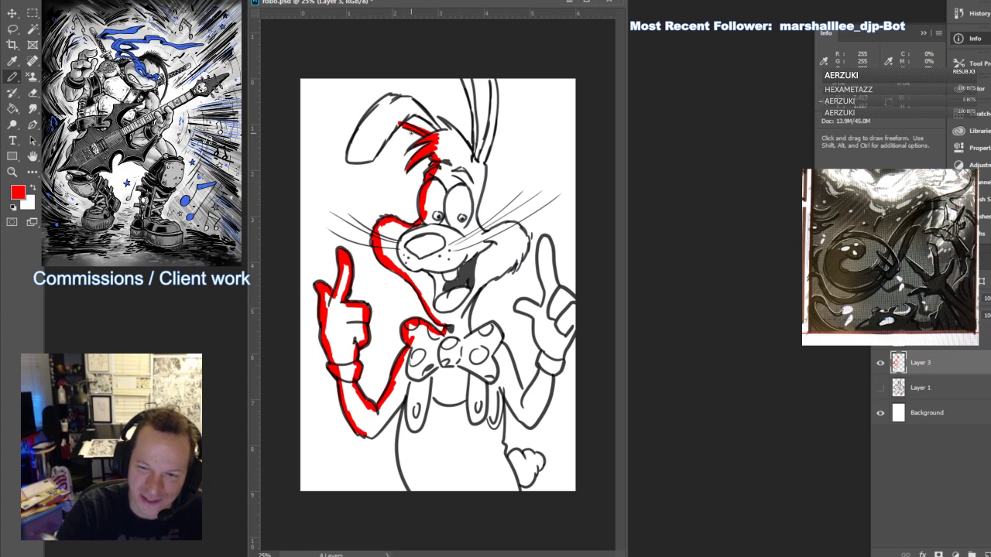
{"action": "mouse_move", "coordinate": [348, 161]}
{"action": "left_mouse_down"}
{"action": "mouse_move", "coordinate": [376, 152]}
{"action": "mouse_move", "coordinate": [403, 121]}
{"action": "left_mouse_up"}
{"action": "mouse_move", "coordinate": [348, 163]}
{"action": "left_mouse_down"}
{"action": "mouse_move", "coordinate": [379, 99]}
{"action": "mouse_move", "coordinate": [395, 97]}
{"action": "mouse_move", "coordinate": [454, 133]}
{"action": "mouse_move", "coordinate": [439, 133]}
{"action": "mouse_move", "coordinate": [451, 124]}
{"action": "mouse_move", "coordinate": [469, 154]}
{"action": "mouse_move", "coordinate": [458, 140]}
{"action": "mouse_move", "coordinate": [469, 151]}
{"action": "mouse_move", "coordinate": [468, 84]}
{"action": "left_mouse_up"}
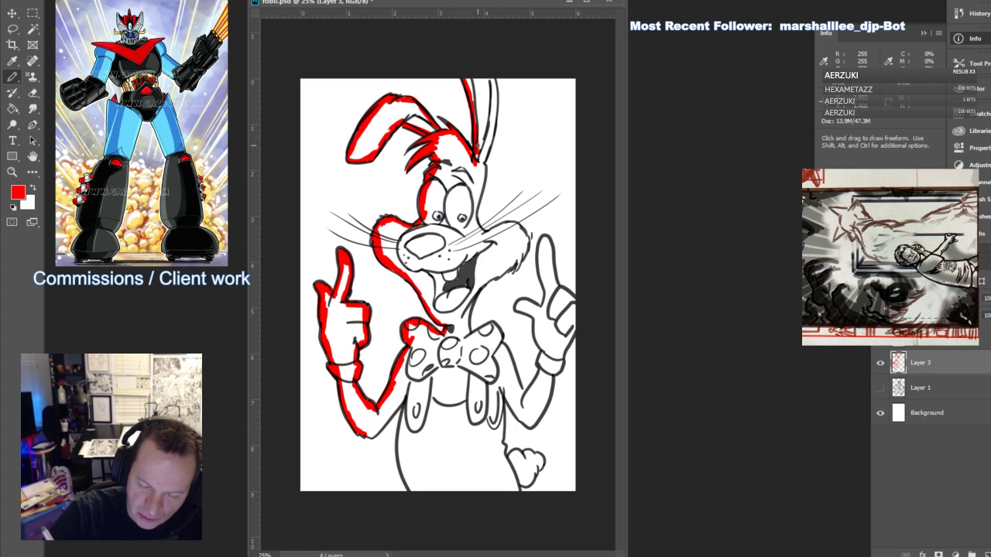
{"action": "left_click_drag", "start_coordinate": [484, 159], "coordinate": [496, 79]}
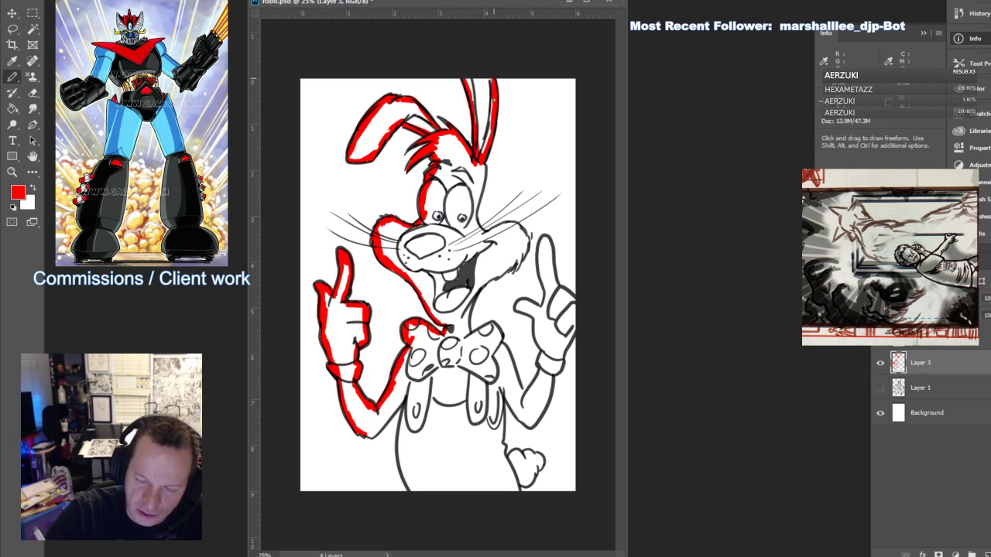
{"action": "left_click_drag", "start_coordinate": [484, 166], "coordinate": [474, 229]}
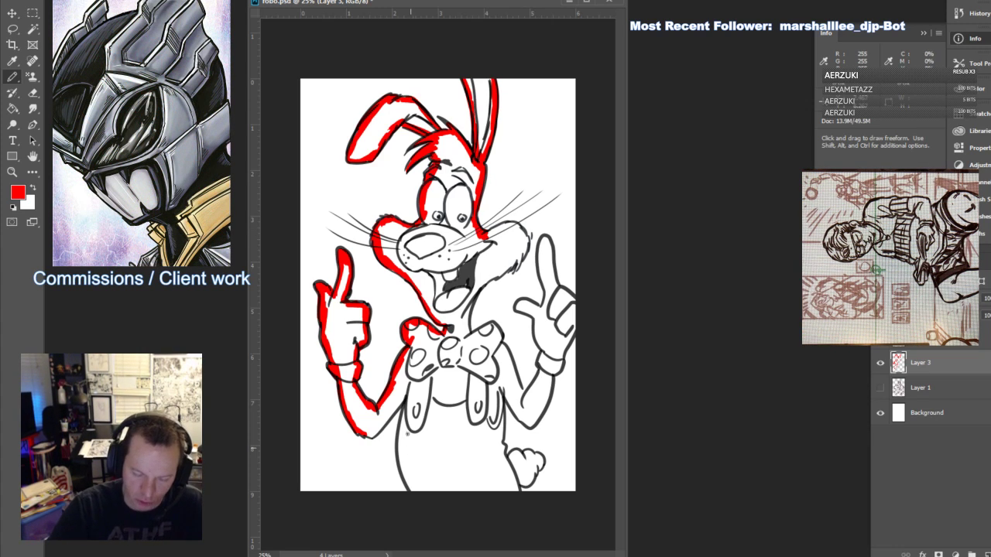
Trace both torso sides, the underside of the left-hand arm and the fluffy tail in red
{"action": "left_click_drag", "start_coordinate": [404, 404], "coordinate": [407, 480]}
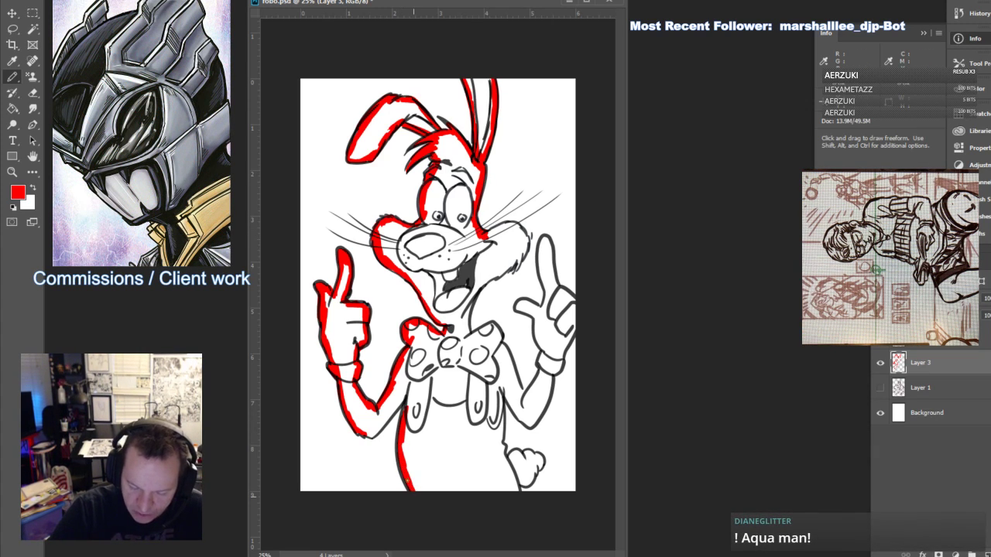
{"action": "left_click_drag", "start_coordinate": [376, 432], "coordinate": [406, 398]}
{"action": "mouse_move", "coordinate": [502, 441]}
{"action": "left_mouse_down"}
{"action": "mouse_move", "coordinate": [516, 490]}
{"action": "mouse_move", "coordinate": [515, 476]}
{"action": "mouse_move", "coordinate": [525, 486]}
{"action": "mouse_move", "coordinate": [524, 472]}
{"action": "mouse_move", "coordinate": [541, 457]}
{"action": "left_mouse_up"}
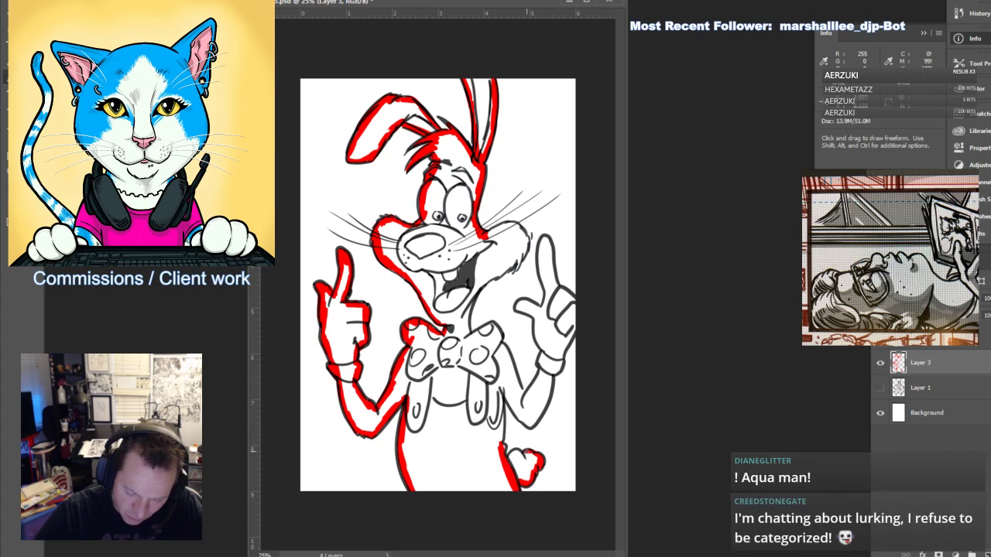
Outline the right-hand arm and glove in red, including the raised finger and thumb, and continue to the bow tie's upper right edge
{"action": "mouse_move", "coordinate": [505, 448]}
{"action": "left_mouse_down"}
{"action": "mouse_move", "coordinate": [500, 390]}
{"action": "mouse_move", "coordinate": [529, 425]}
{"action": "mouse_move", "coordinate": [578, 316]}
{"action": "mouse_move", "coordinate": [550, 242]}
{"action": "left_mouse_up"}
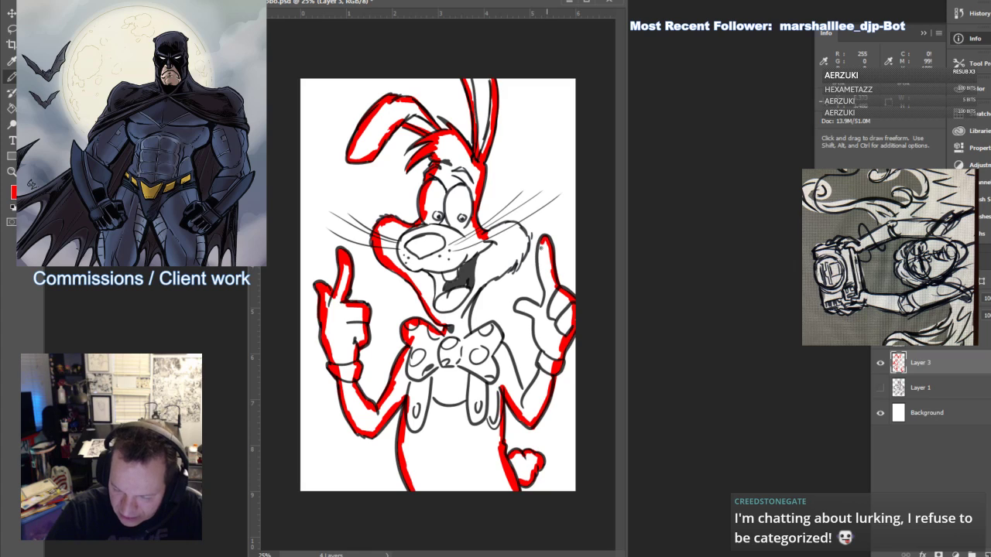
{"action": "left_click_drag", "start_coordinate": [545, 351], "coordinate": [535, 327]}
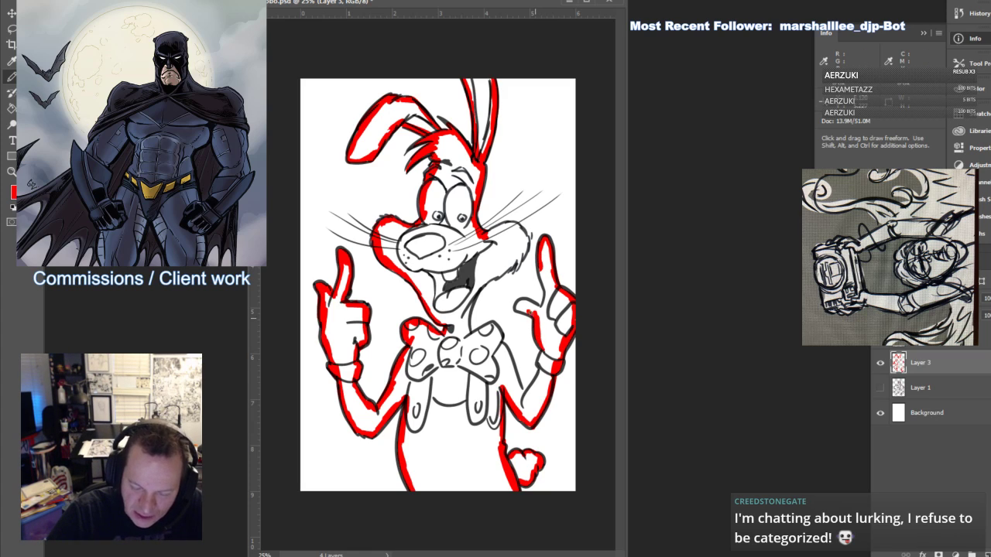
{"action": "left_click_drag", "start_coordinate": [545, 291], "coordinate": [542, 271]}
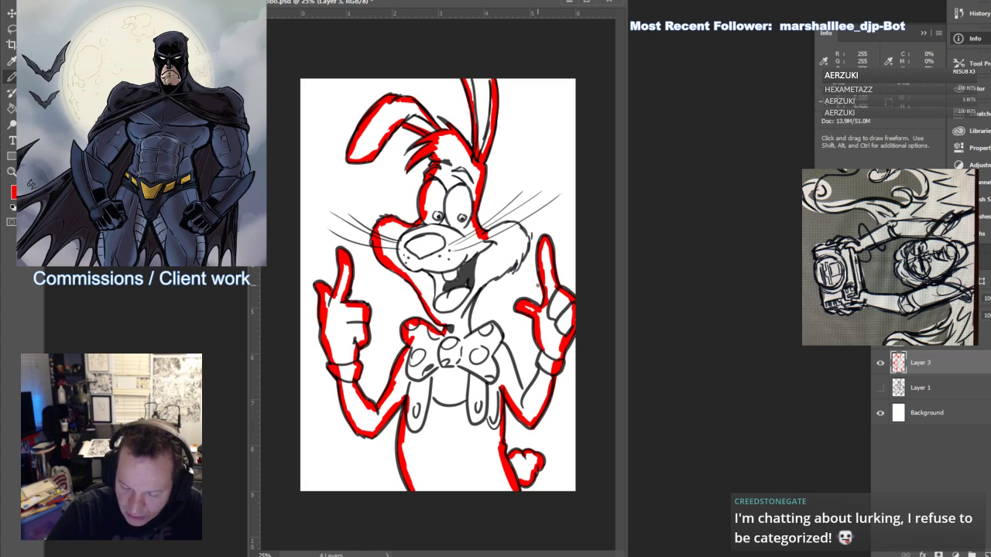
{"action": "mouse_move", "coordinate": [541, 361]}
{"action": "left_mouse_down"}
{"action": "mouse_move", "coordinate": [525, 392]}
{"action": "mouse_move", "coordinate": [489, 328]}
{"action": "left_mouse_up"}
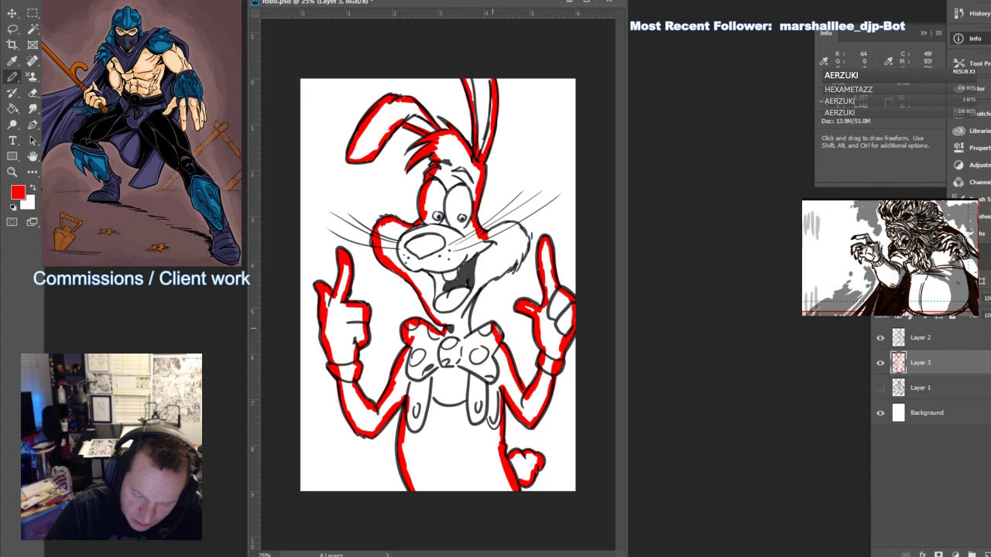
Close the red outline along the right side of the neck, jaw and cheek, and switch to the fill tool
{"action": "key", "text": "e"}
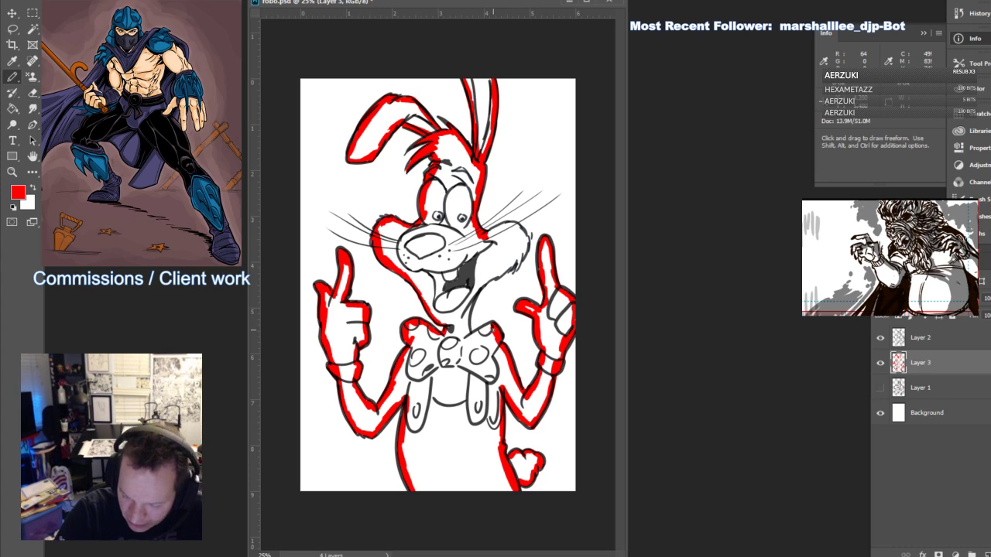
{"action": "mouse_move", "coordinate": [469, 319]}
{"action": "left_mouse_down"}
{"action": "mouse_move", "coordinate": [481, 281]}
{"action": "mouse_move", "coordinate": [524, 252]}
{"action": "mouse_move", "coordinate": [517, 226]}
{"action": "mouse_move", "coordinate": [492, 232]}
{"action": "mouse_move", "coordinate": [504, 226]}
{"action": "left_mouse_up"}
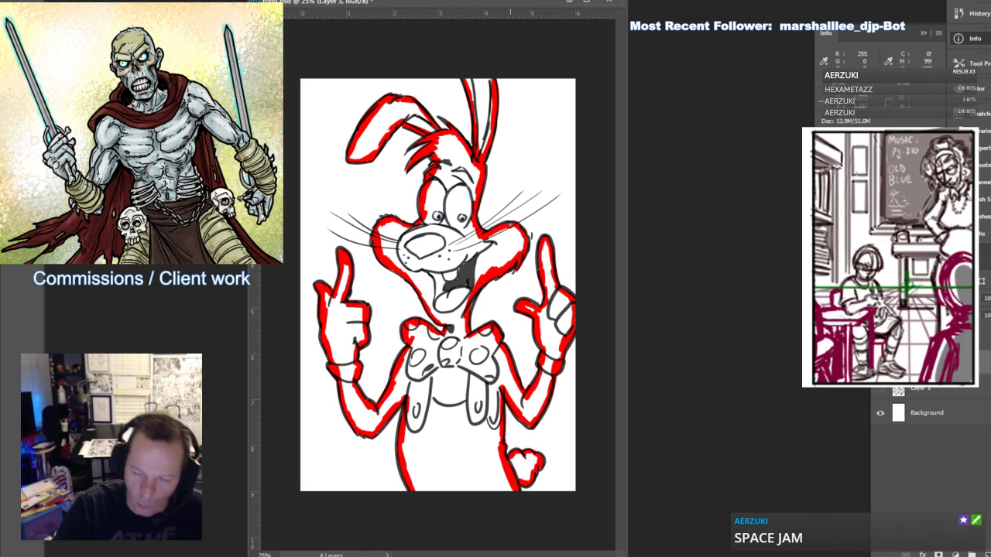
{"action": "key", "text": "g"}
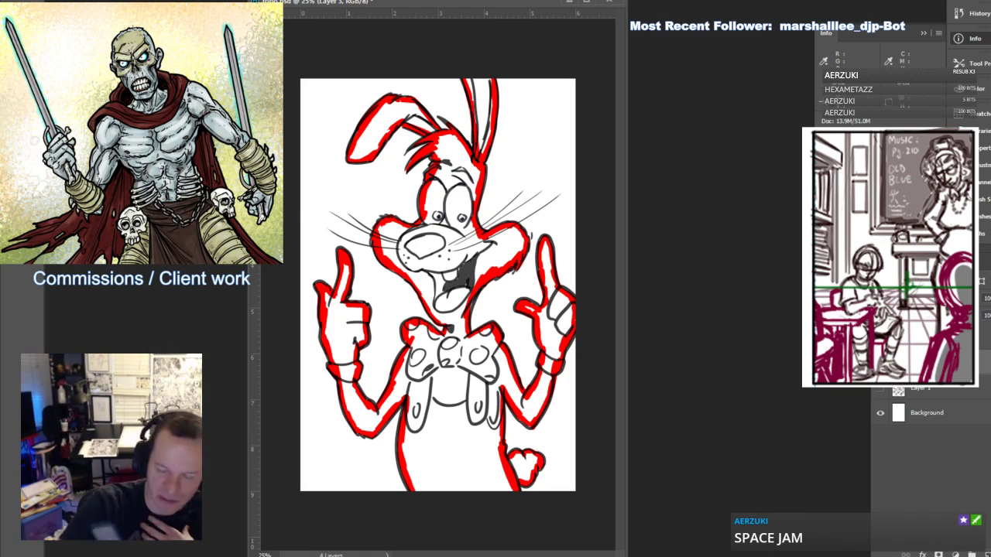
Fill the outlined body, head and ears with solid red, and paint in the unfilled gap on the right-hand thumb
{"action": "left_click", "coordinate": [460, 395]}
{"action": "left_click", "coordinate": [385, 122]}
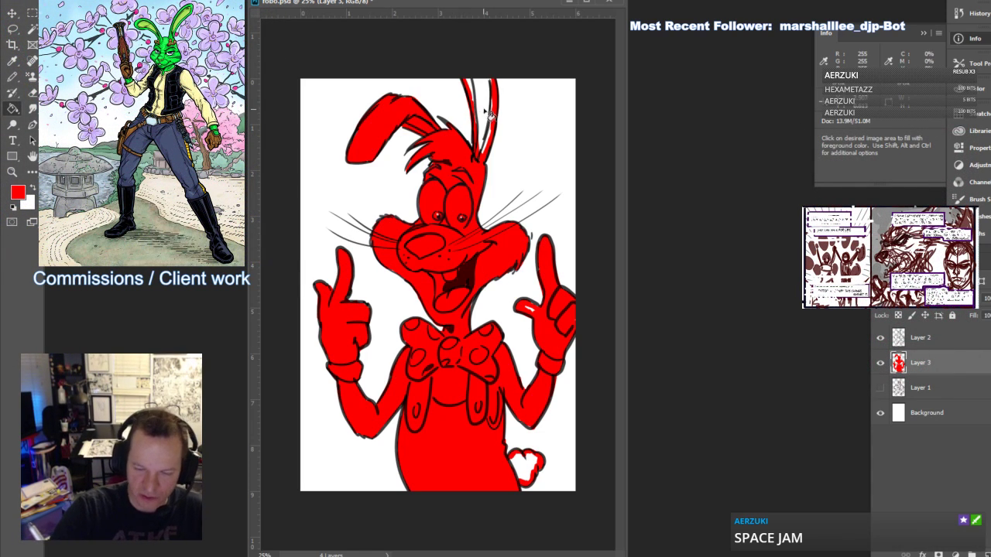
{"action": "left_click", "coordinate": [489, 113]}
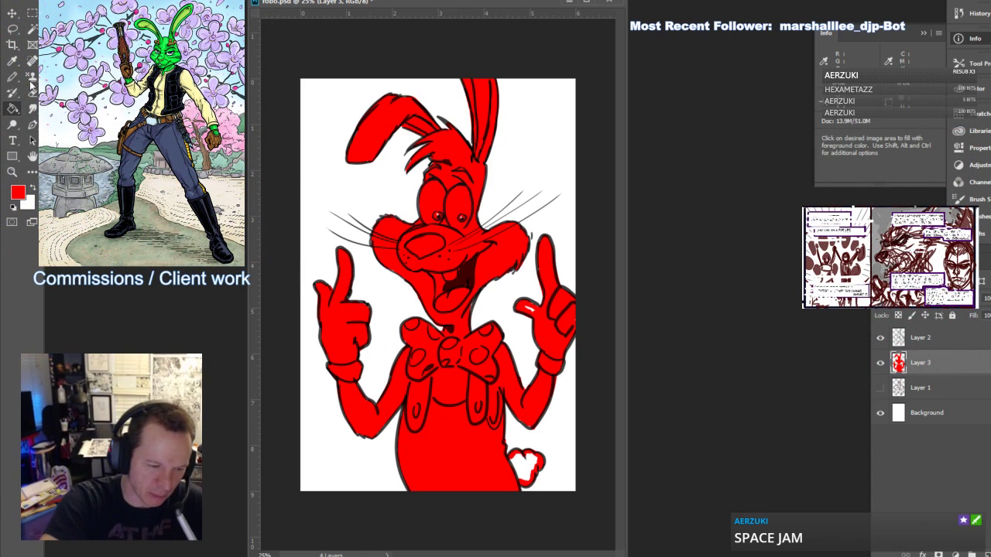
{"action": "key", "text": "b"}
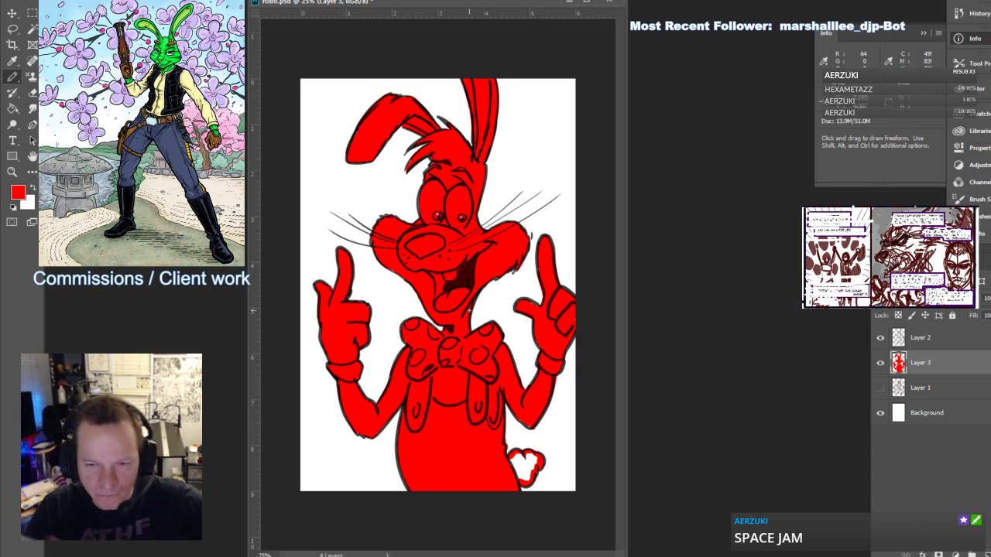
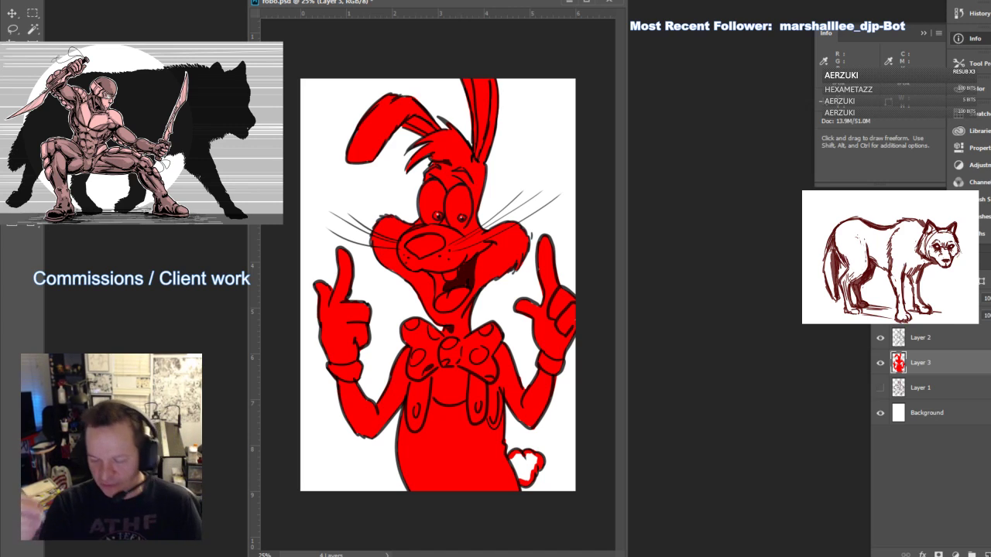
Add a new layer directly above the Background and fill it with a light green
{"action": "left_click", "coordinate": [944, 416]}
{"action": "left_click", "coordinate": [987, 553]}
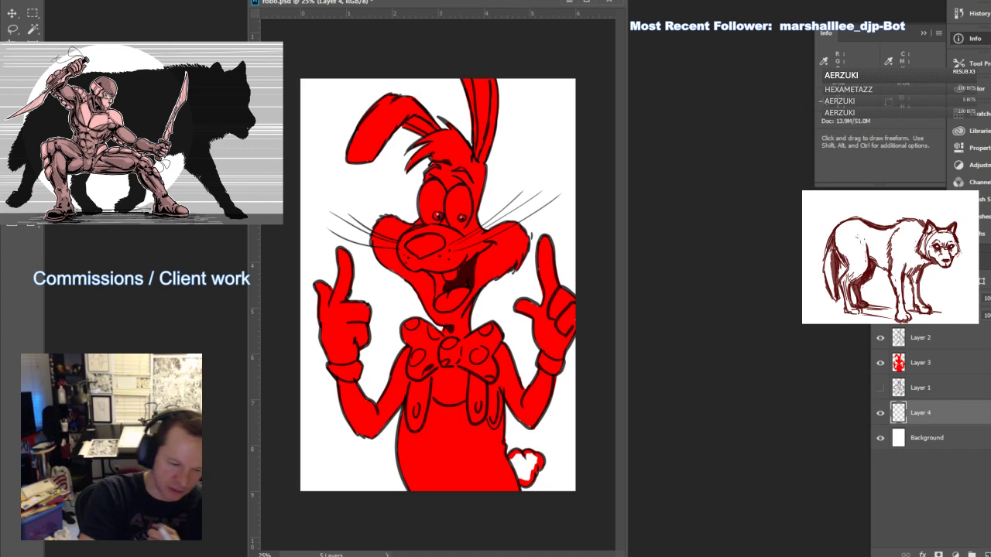
{"action": "left_click", "coordinate": [17, 196]}
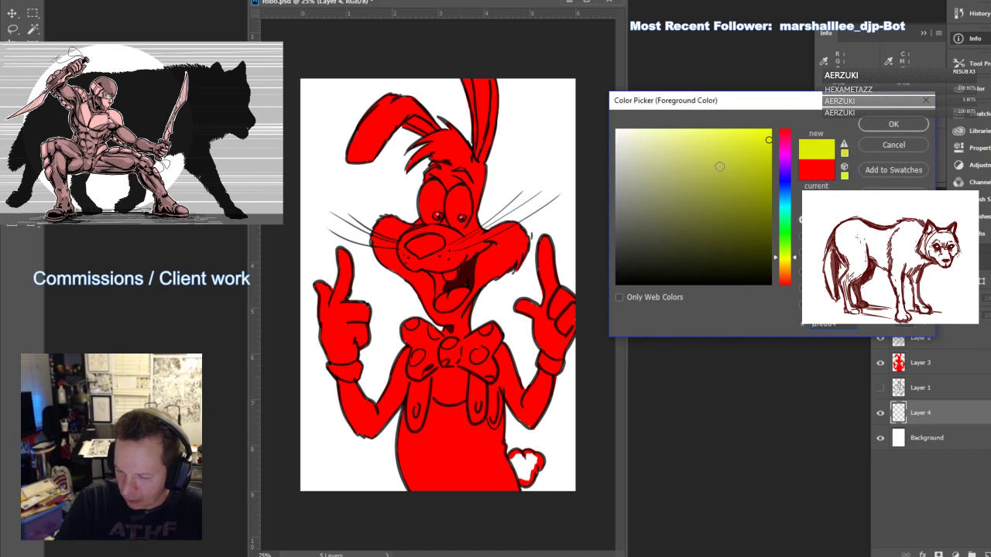
{"action": "left_click", "coordinate": [704, 129]}
{"action": "left_click", "coordinate": [788, 266]}
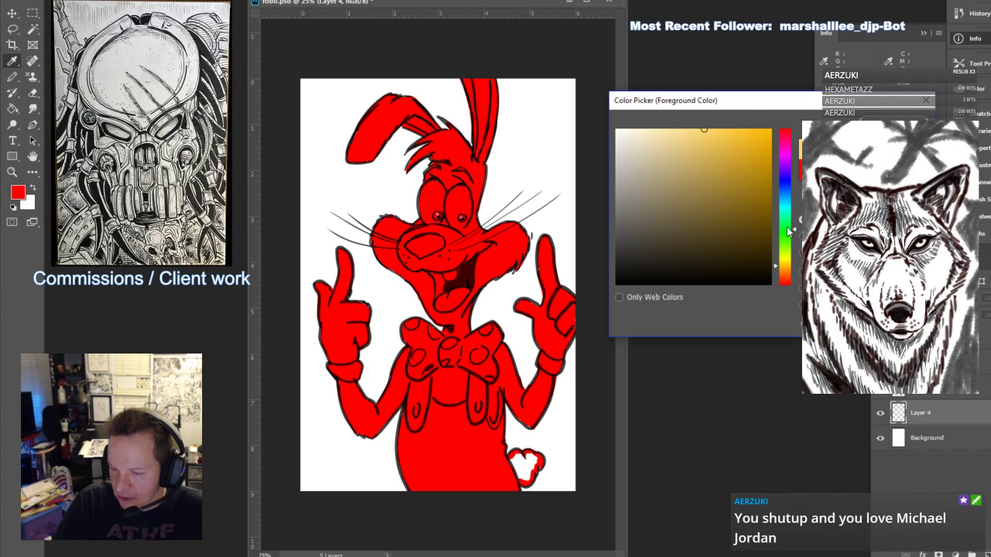
{"action": "left_click", "coordinate": [789, 230]}
{"action": "left_click", "coordinate": [658, 146]}
{"action": "key", "text": "Return"}
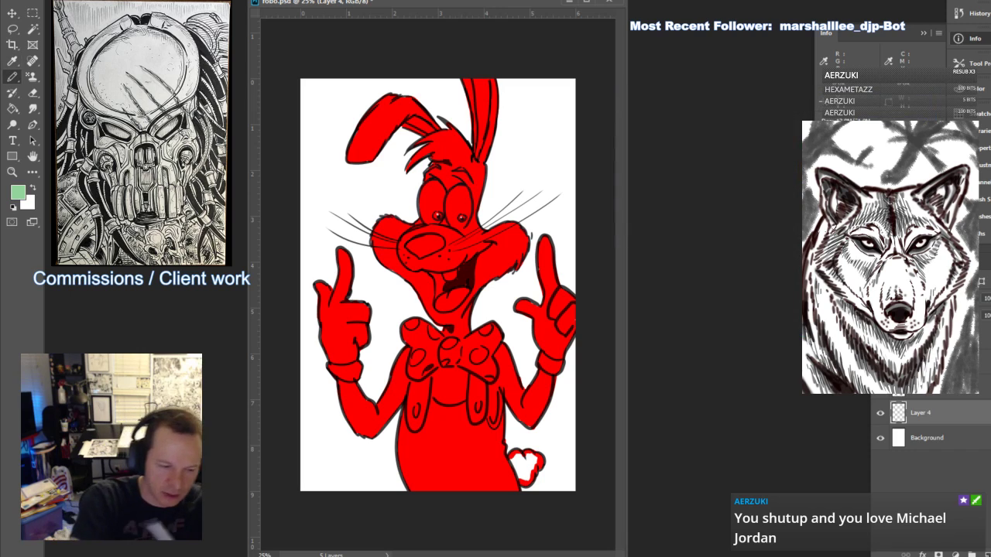
{"action": "key", "text": "g"}
{"action": "left_click", "coordinate": [334, 130]}
Paint a soft white glow around the character's silhouette on the green layer with a soft round brush
{"action": "key", "text": "x"}
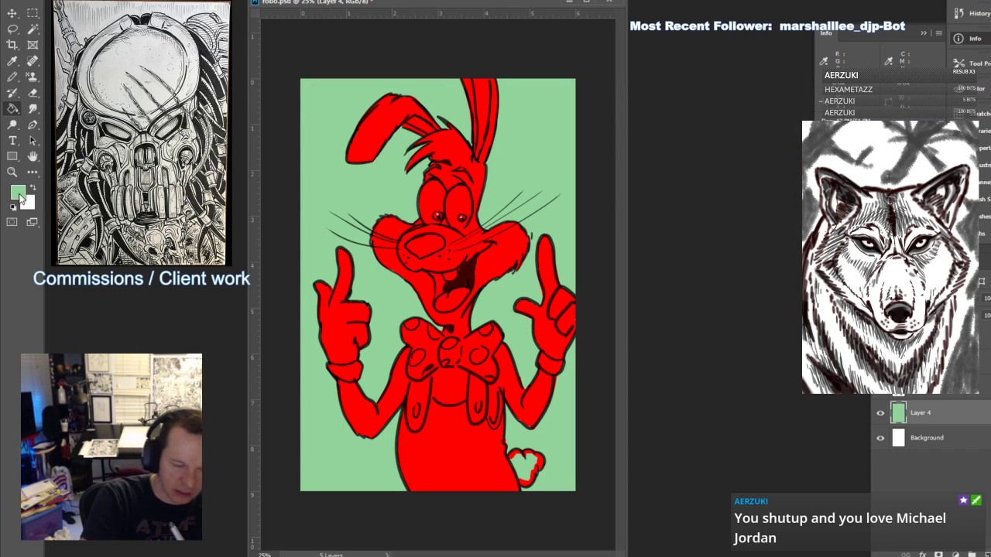
{"action": "key", "text": "b"}
{"action": "left_click", "coordinate": [39, 78]}
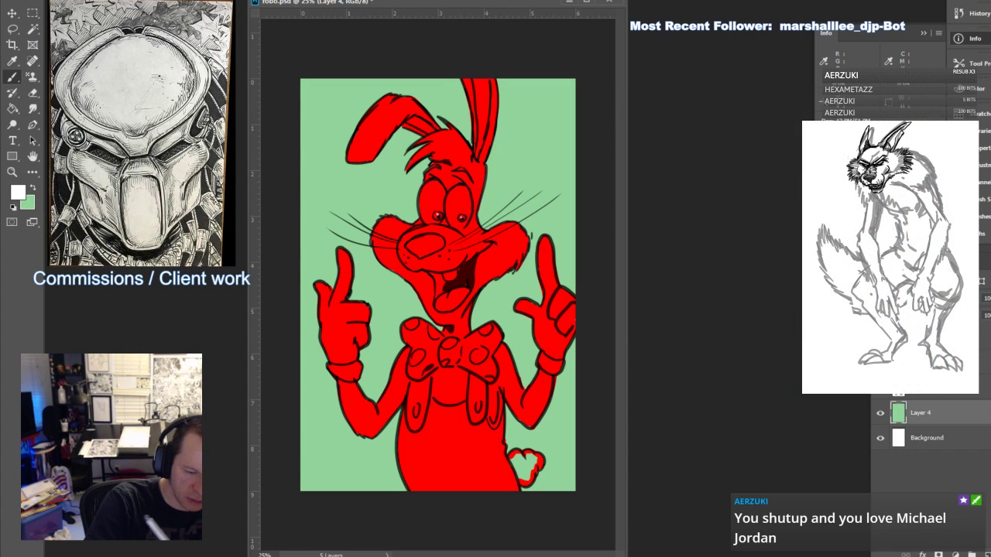
{"action": "left_click", "coordinate": [36, 2]}
{"action": "left_click", "coordinate": [38, 130]}
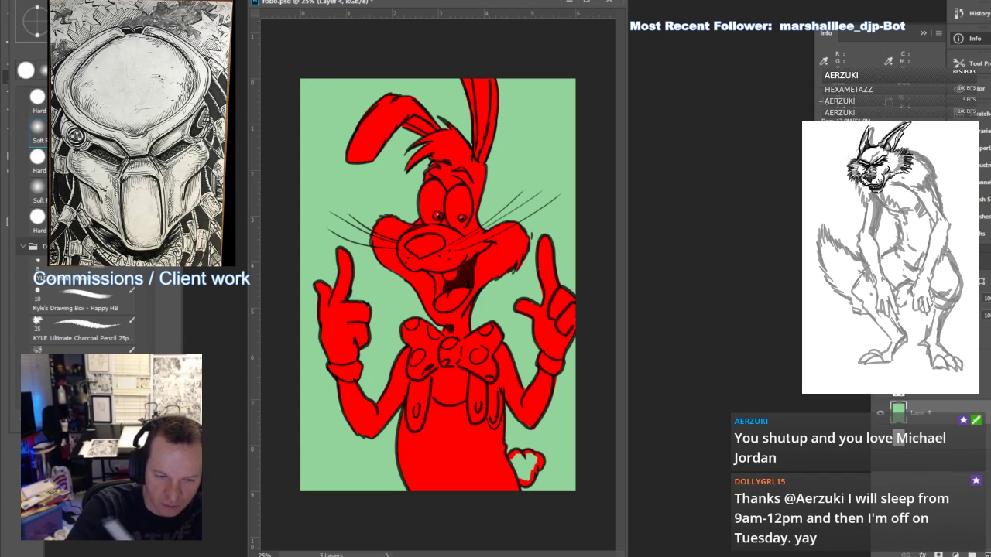
{"action": "mouse_move", "coordinate": [449, 303]}
{"action": "left_mouse_down"}
{"action": "mouse_move", "coordinate": [427, 246]}
{"action": "mouse_move", "coordinate": [410, 271]}
{"action": "mouse_move", "coordinate": [381, 264]}
{"action": "mouse_move", "coordinate": [441, 141]}
{"action": "mouse_move", "coordinate": [405, 106]}
{"action": "mouse_move", "coordinate": [388, 113]}
{"action": "mouse_move", "coordinate": [384, 135]}
{"action": "mouse_move", "coordinate": [478, 144]}
{"action": "mouse_move", "coordinate": [478, 133]}
{"action": "mouse_move", "coordinate": [464, 171]}
{"action": "mouse_move", "coordinate": [477, 95]}
{"action": "left_mouse_up"}
{"action": "mouse_move", "coordinate": [476, 198]}
{"action": "left_mouse_down"}
{"action": "mouse_move", "coordinate": [511, 255]}
{"action": "mouse_move", "coordinate": [484, 317]}
{"action": "mouse_move", "coordinate": [546, 387]}
{"action": "mouse_move", "coordinate": [533, 255]}
{"action": "mouse_move", "coordinate": [503, 388]}
{"action": "mouse_move", "coordinate": [535, 465]}
{"action": "mouse_move", "coordinate": [410, 472]}
{"action": "mouse_move", "coordinate": [374, 434]}
{"action": "mouse_move", "coordinate": [336, 379]}
{"action": "mouse_move", "coordinate": [325, 267]}
{"action": "mouse_move", "coordinate": [356, 247]}
{"action": "left_mouse_up"}
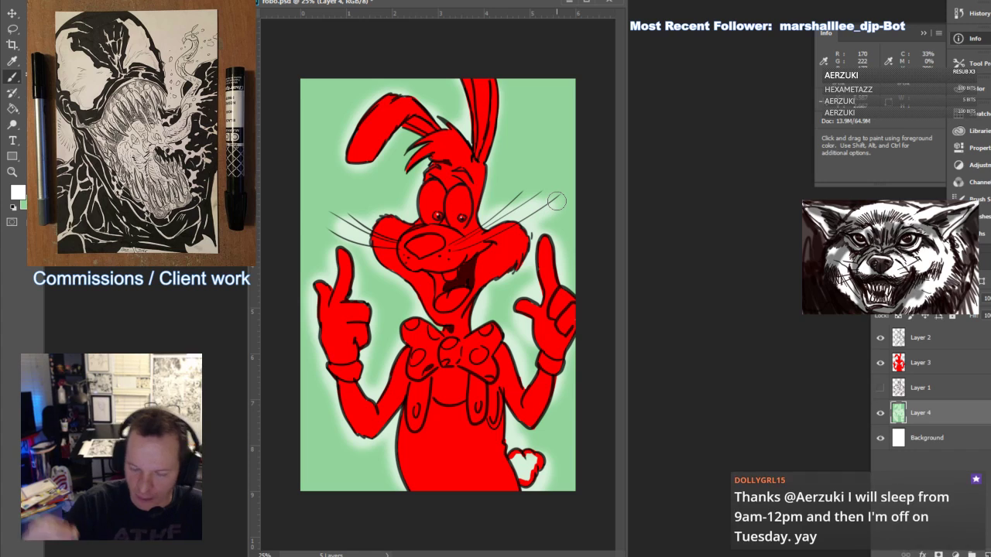
Sample the character's red on Layer 3 and paint the inside of the tail solid red
{"action": "left_click", "coordinate": [935, 368]}
{"action": "left_click", "coordinate": [18, 194]}
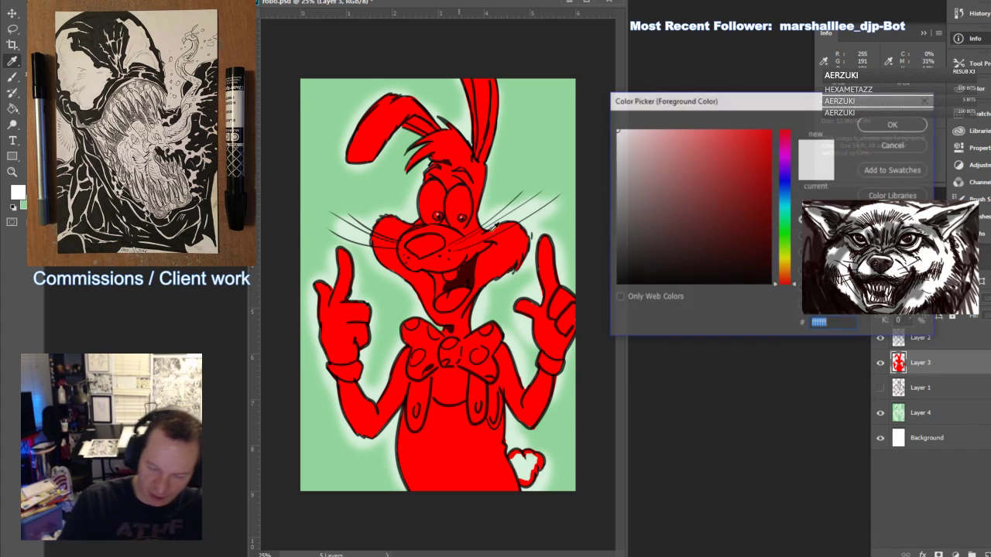
{"action": "left_click", "coordinate": [14, 77]}
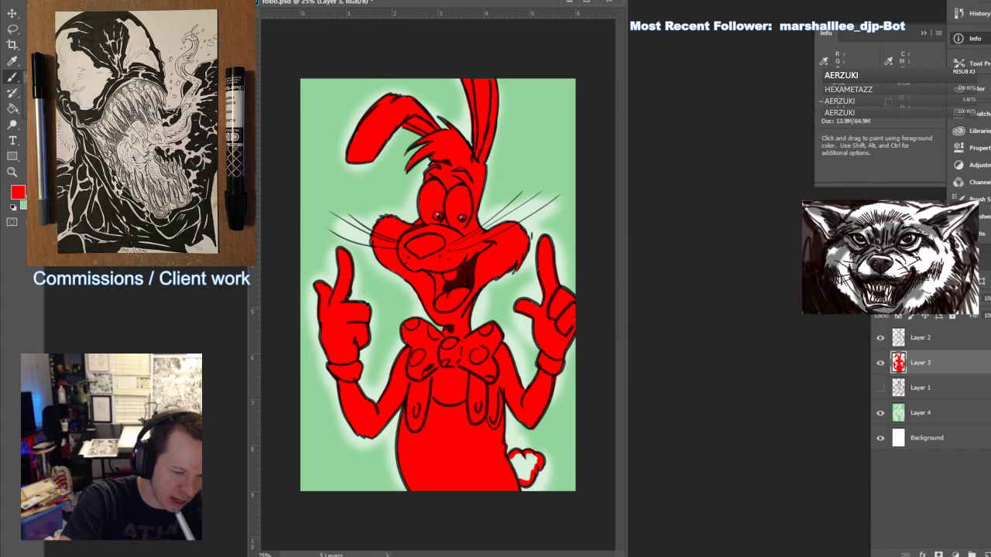
{"action": "left_click", "coordinate": [46, 89]}
{"action": "mouse_move", "coordinate": [518, 460]}
{"action": "left_mouse_down"}
{"action": "mouse_move", "coordinate": [521, 478]}
{"action": "mouse_move", "coordinate": [537, 463]}
{"action": "left_mouse_up"}
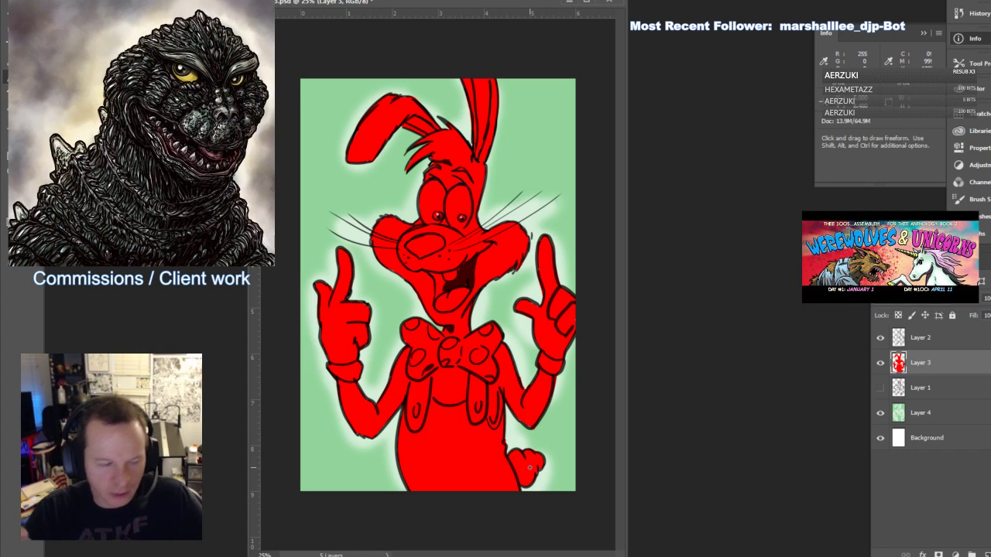
Select the red silhouette with the Magic Wand and set the foreground colour to white (ffffff)
{"action": "key", "text": "w"}
{"action": "left_click", "coordinate": [512, 267]}
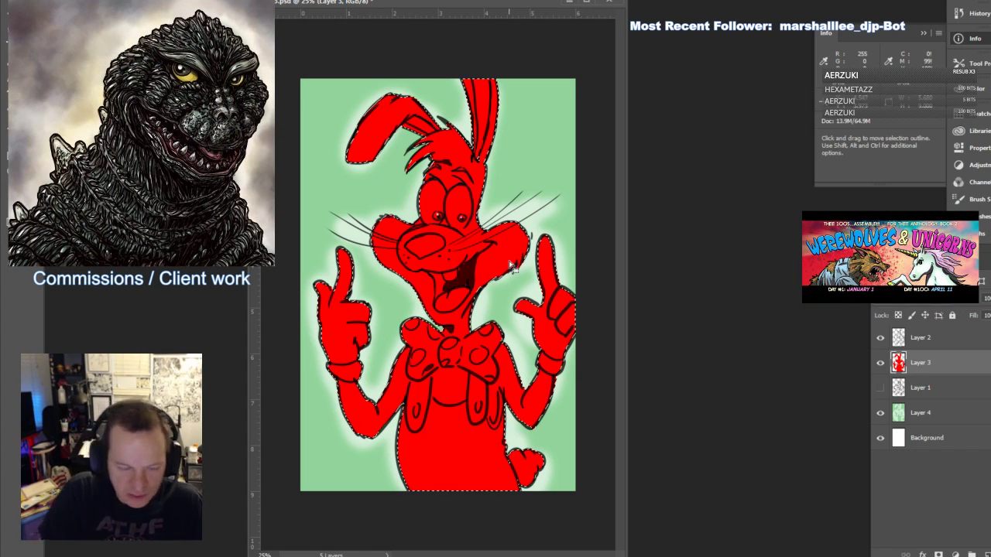
{"action": "left_click", "coordinate": [14, 221]}
{"action": "left_click_drag", "start_coordinate": [730, 199], "coordinate": [621, 132]}
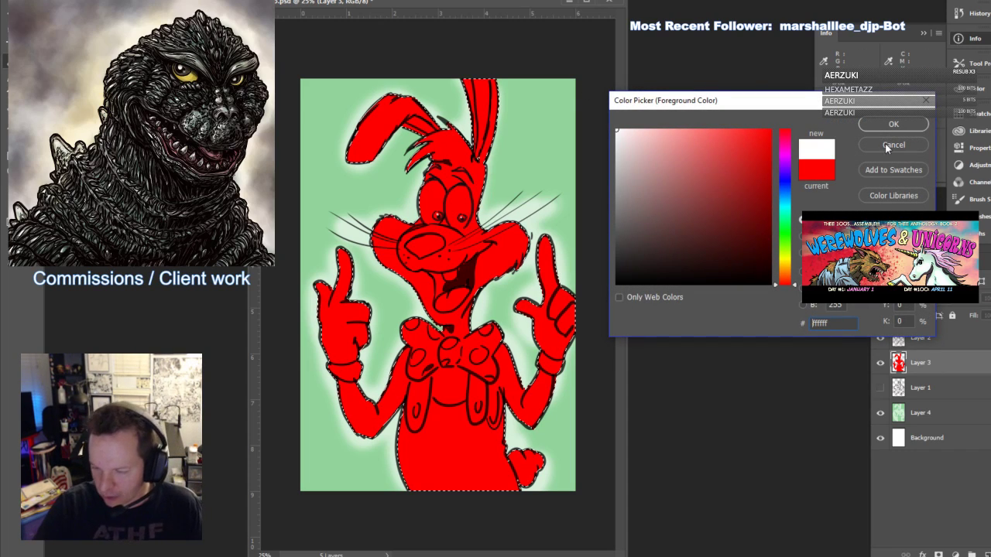
{"action": "left_click", "coordinate": [879, 129]}
Paint white boundaries along the right-hand arm's shoulder, underside and cuff, and paint the tail white
{"action": "key", "text": "b"}
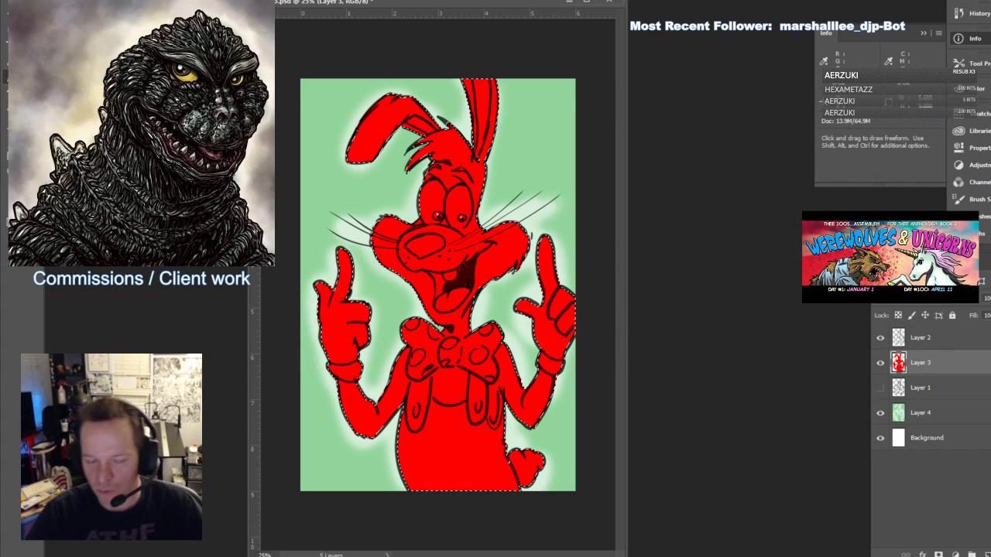
{"action": "mouse_move", "coordinate": [503, 379]}
{"action": "left_mouse_down"}
{"action": "mouse_move", "coordinate": [494, 418]}
{"action": "mouse_move", "coordinate": [499, 346]}
{"action": "left_mouse_up"}
{"action": "left_click_drag", "start_coordinate": [507, 400], "coordinate": [533, 427]}
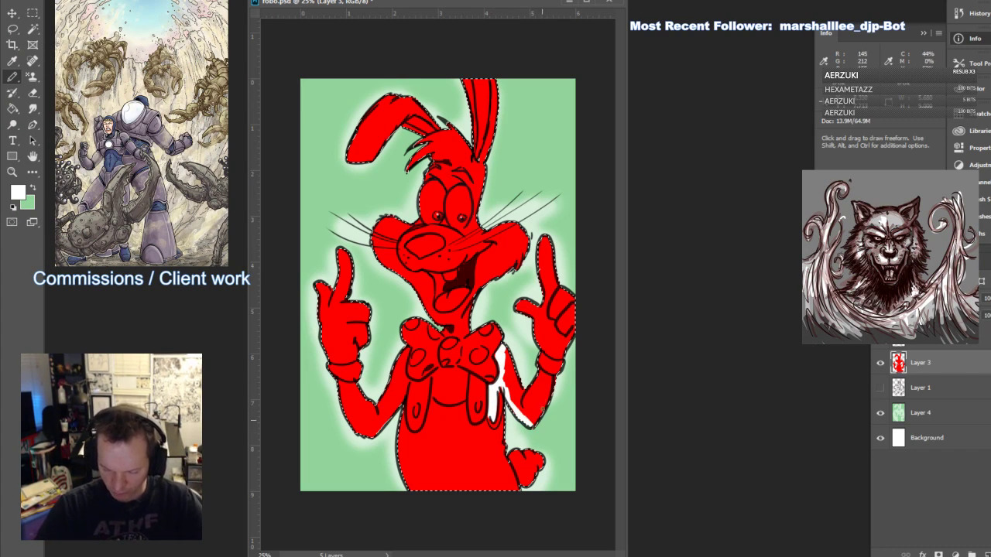
{"action": "left_click_drag", "start_coordinate": [539, 374], "coordinate": [557, 383]}
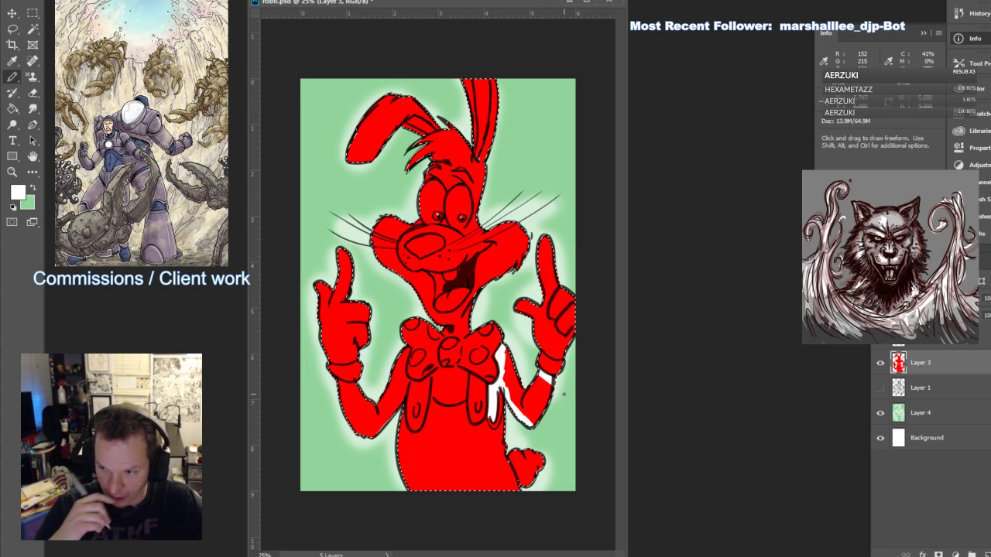
{"action": "mouse_move", "coordinate": [513, 451]}
{"action": "left_mouse_down"}
{"action": "mouse_move", "coordinate": [540, 487]}
{"action": "mouse_move", "coordinate": [539, 462]}
{"action": "left_mouse_up"}
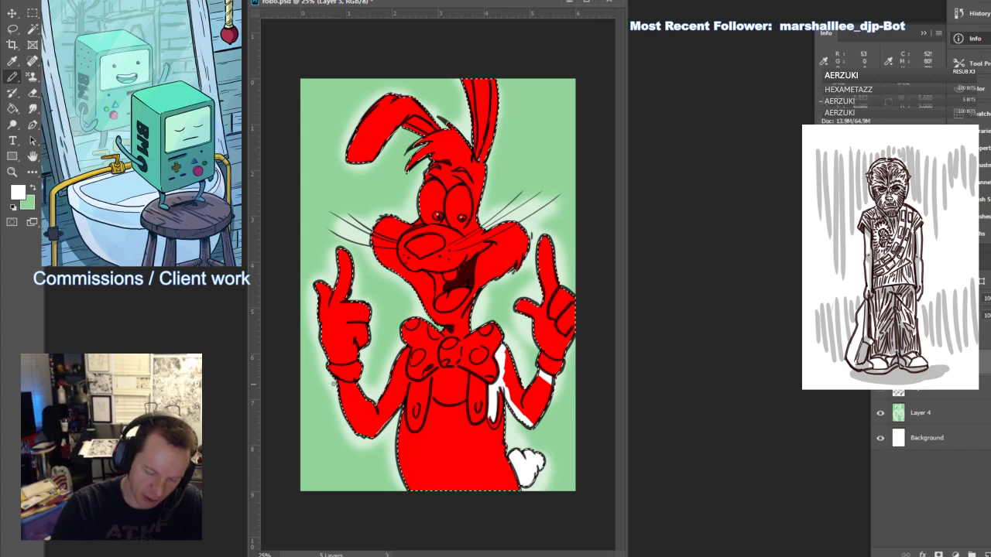
Paint white boundaries at the left-hand arm's cuff and shoulder, and fill both arms, the chest, head and ears with white
{"action": "left_click_drag", "start_coordinate": [334, 384], "coordinate": [354, 382]}
{"action": "left_click_drag", "start_coordinate": [398, 430], "coordinate": [405, 349]}
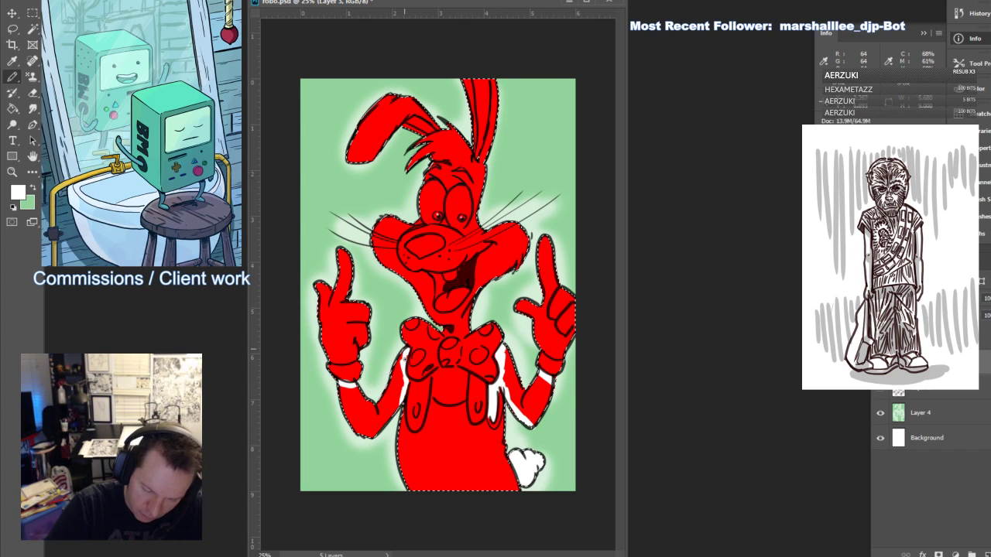
{"action": "left_click", "coordinate": [13, 109]}
{"action": "left_click", "coordinate": [378, 420]}
{"action": "left_click", "coordinate": [529, 408]}
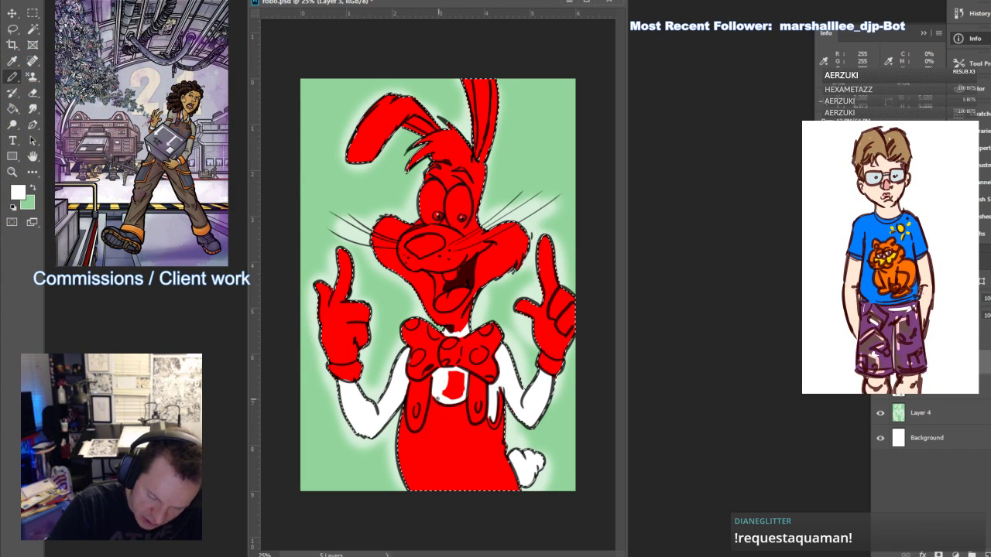
{"action": "key", "text": "g"}
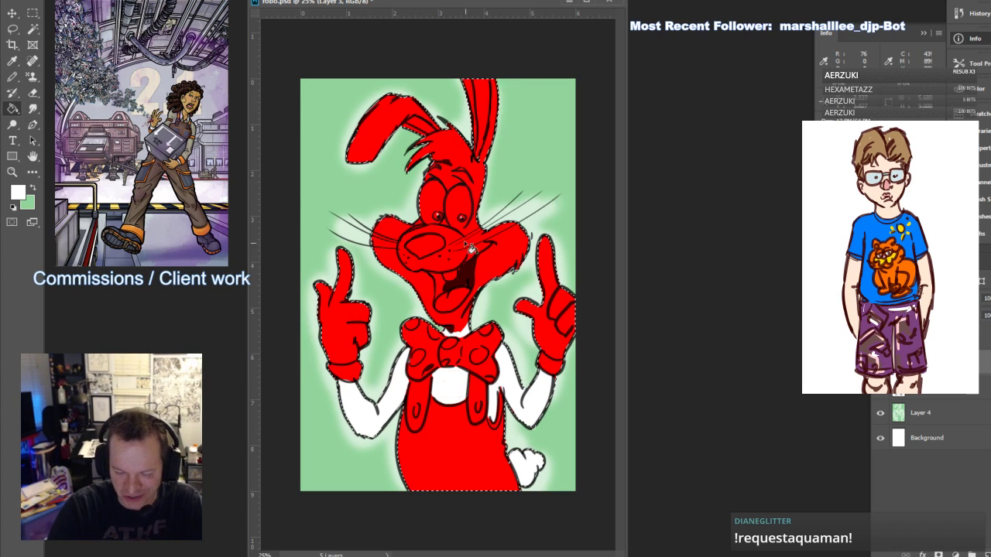
{"action": "left_click", "coordinate": [461, 242]}
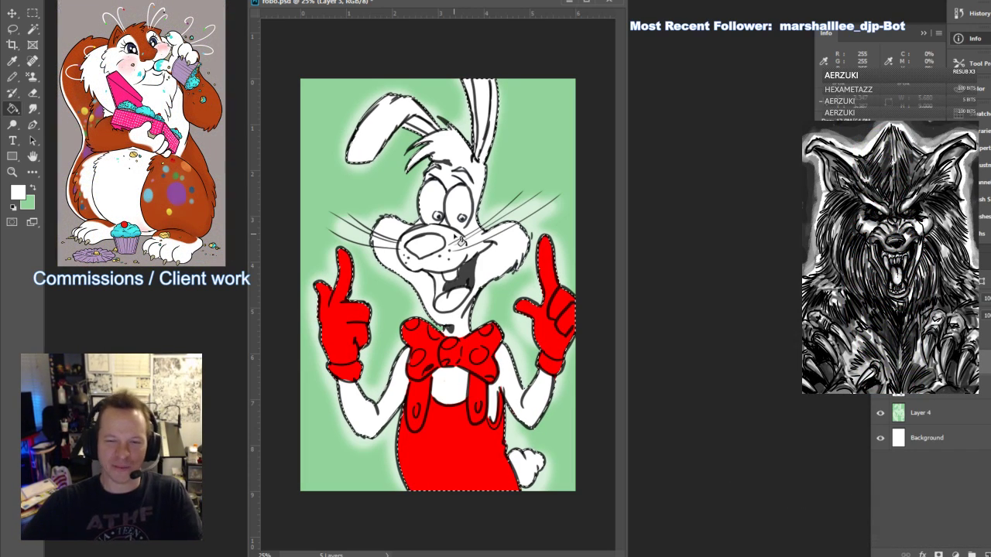
Set the foreground colour to a bright yellow-orange and paint it along the lower edges of both glove cuffs
{"action": "left_click", "coordinate": [18, 193]}
{"action": "left_click", "coordinate": [749, 161]}
{"action": "mouse_move", "coordinate": [784, 277]}
{"action": "left_mouse_down"}
{"action": "mouse_move", "coordinate": [784, 258]}
{"action": "mouse_move", "coordinate": [791, 268]}
{"action": "left_mouse_up"}
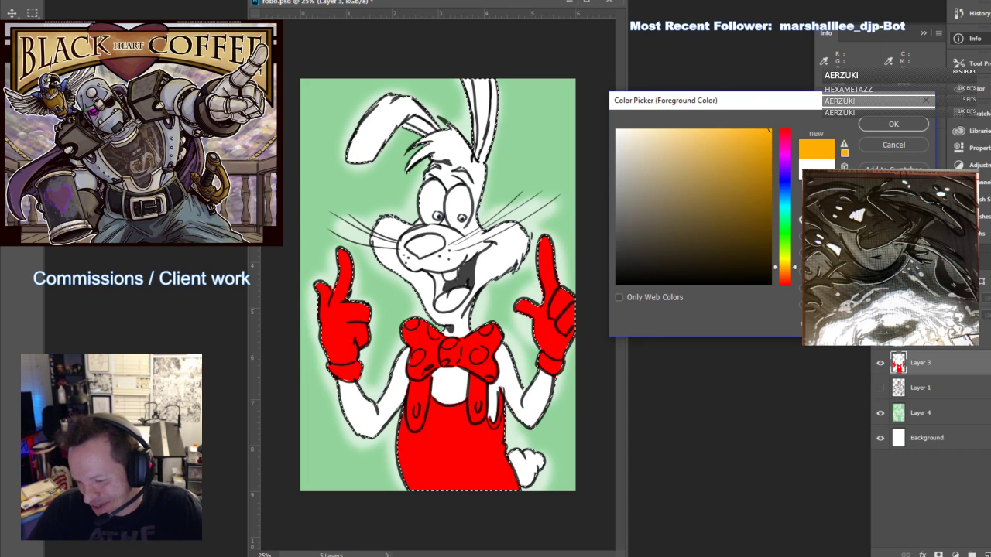
{"action": "left_click", "coordinate": [882, 125]}
{"action": "key", "text": "l"}
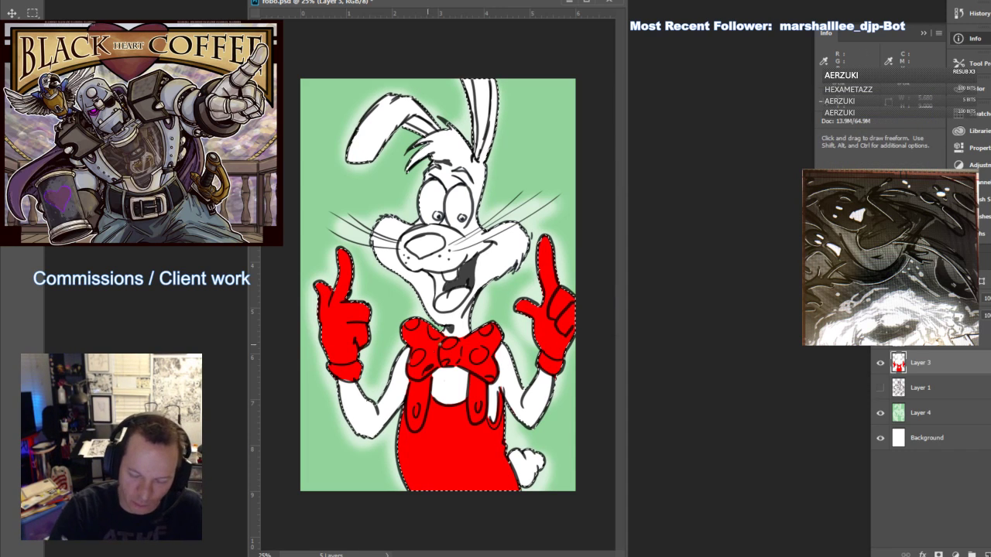
{"action": "left_click_drag", "start_coordinate": [539, 360], "coordinate": [553, 371]}
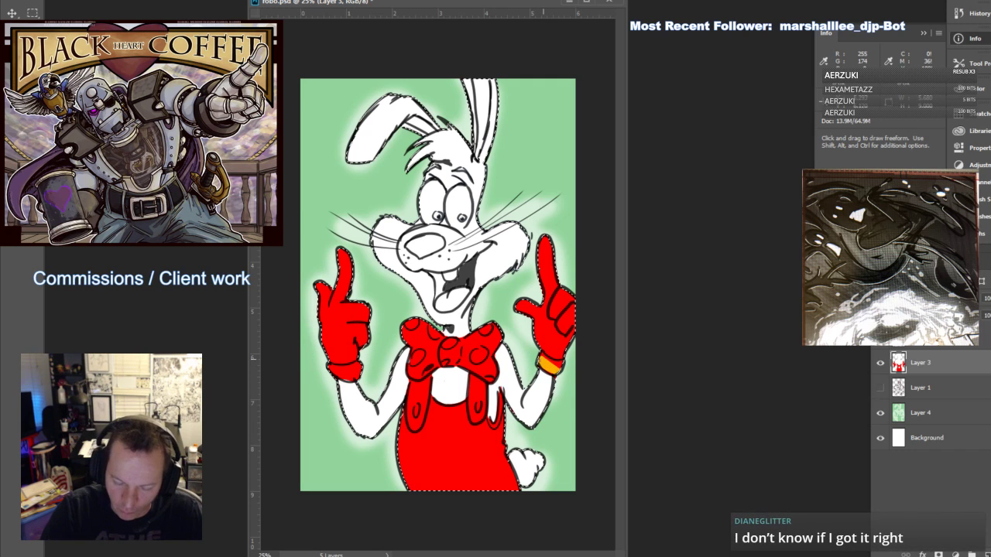
{"action": "left_click_drag", "start_coordinate": [332, 373], "coordinate": [359, 380]}
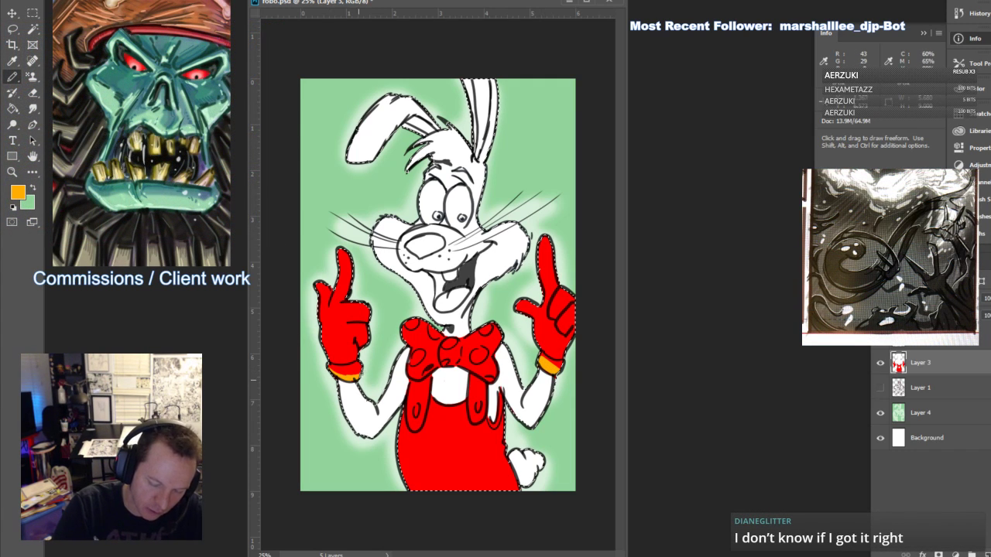
Fill both gloves with the yellow-orange and paint the two overall strap buttons in the same colour
{"action": "key", "text": "g"}
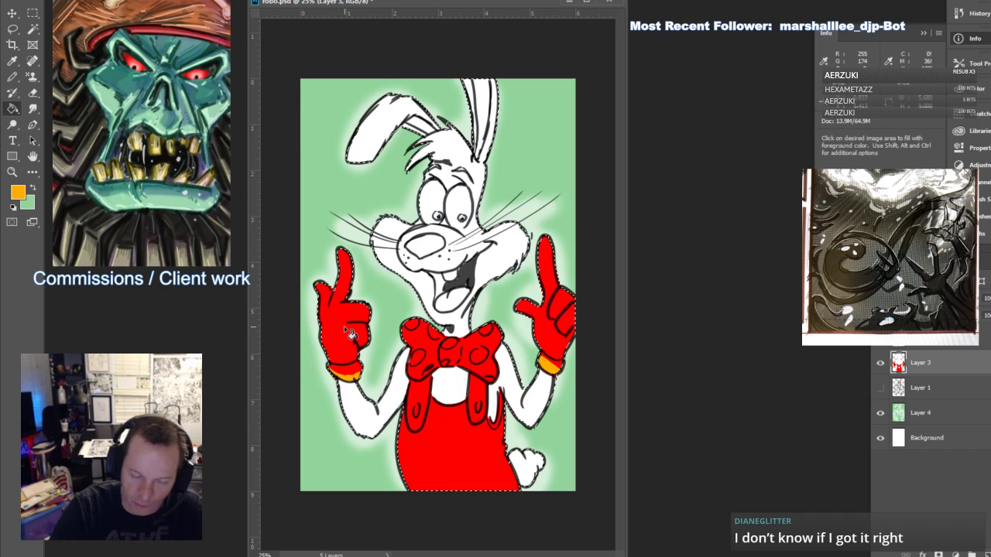
{"action": "left_click", "coordinate": [343, 325]}
{"action": "left_click", "coordinate": [14, 77]}
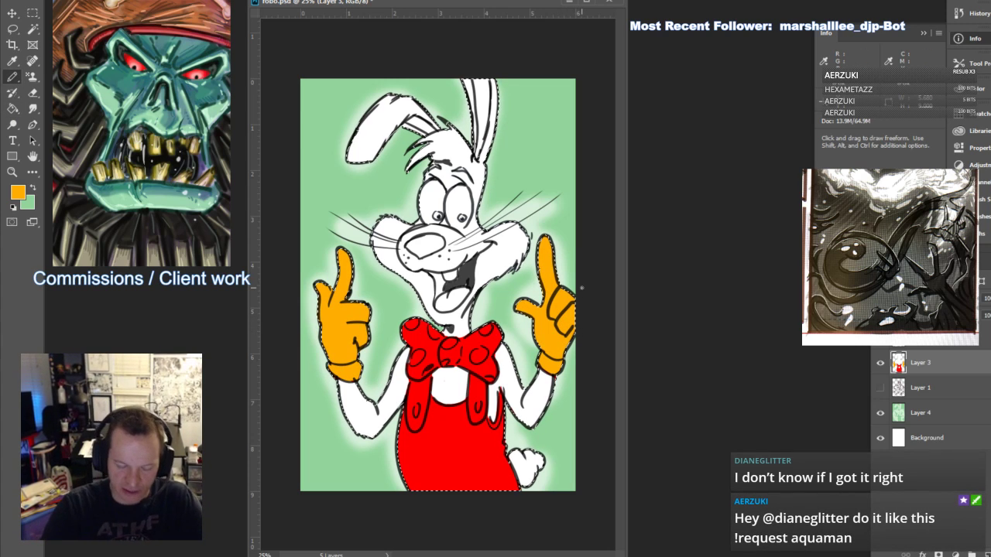
{"action": "left_click", "coordinate": [416, 409]}
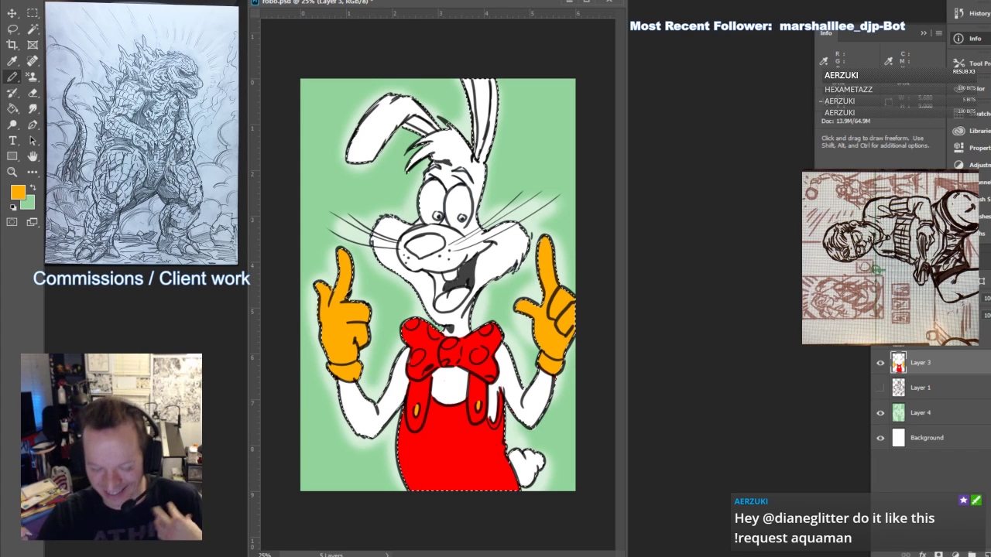
Set the foreground colour to a medium pink and paint the tongue with it
{"action": "left_click", "coordinate": [19, 192]}
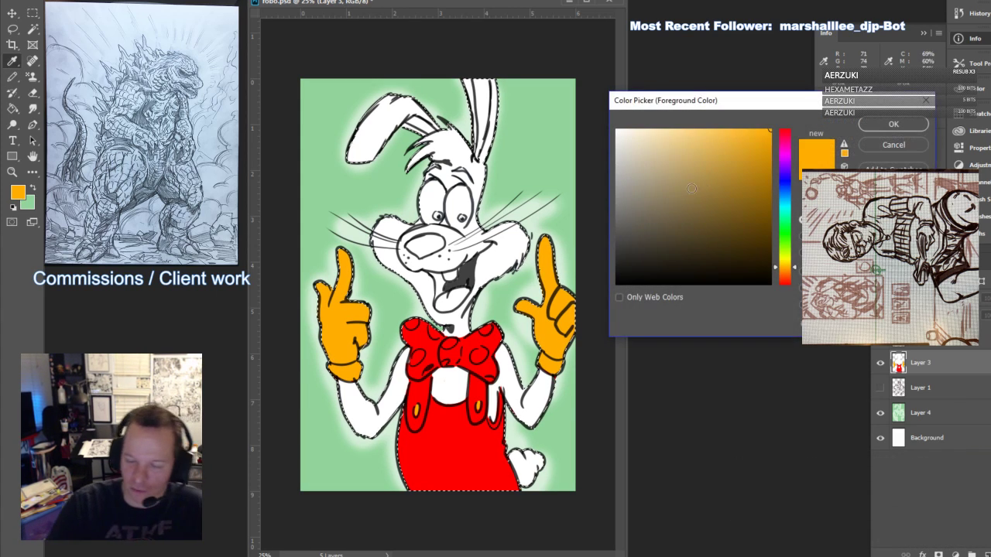
{"action": "left_click", "coordinate": [785, 153]}
{"action": "left_click", "coordinate": [687, 152]}
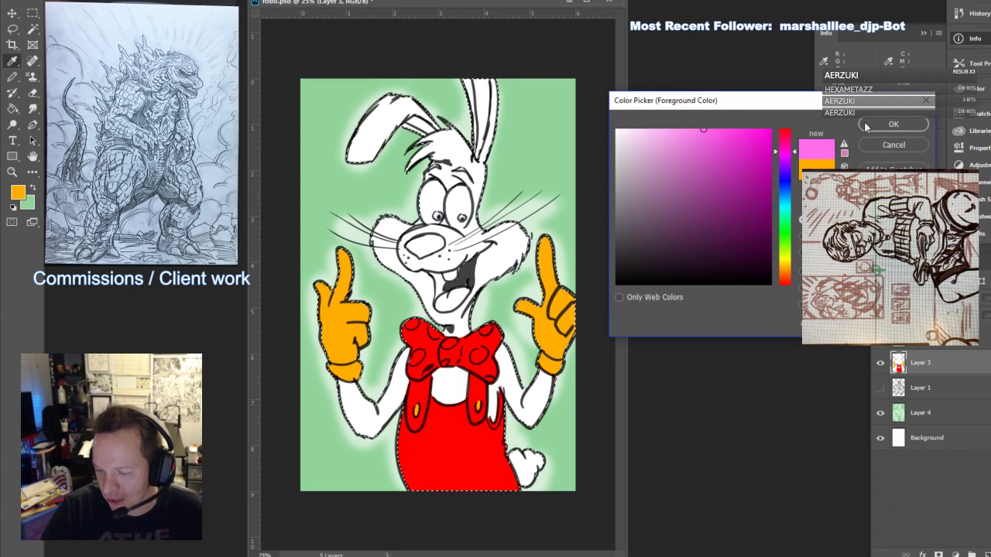
{"action": "left_click", "coordinate": [672, 151]}
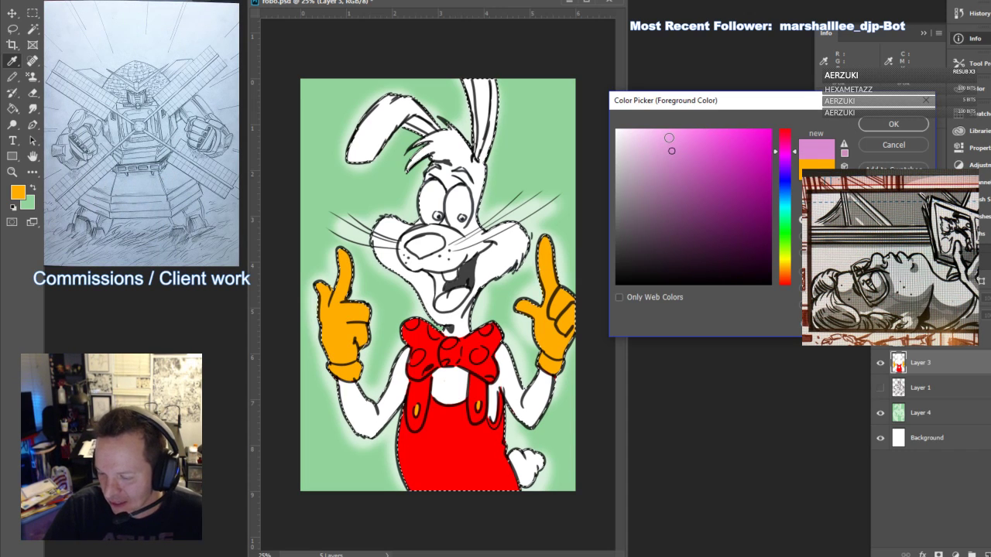
{"action": "left_click", "coordinate": [790, 141]}
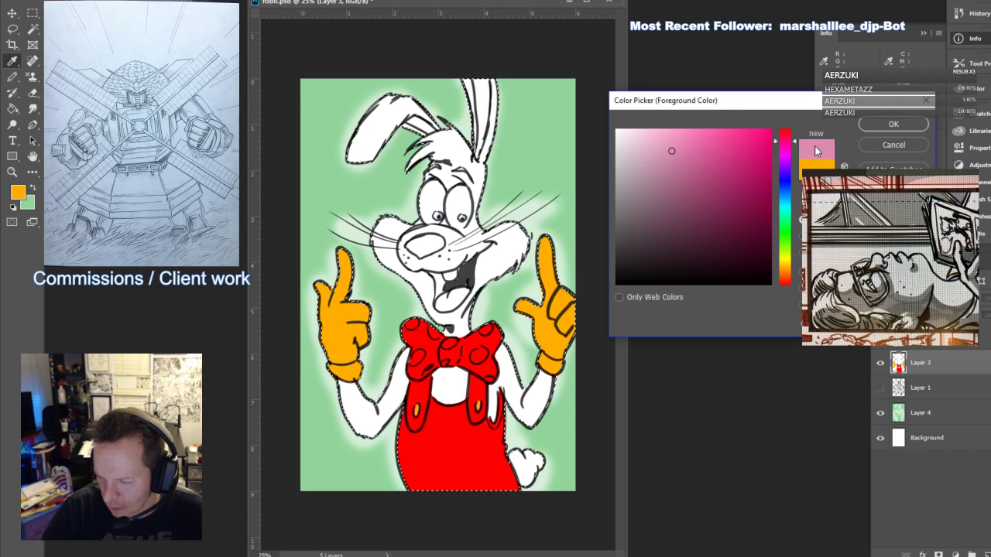
{"action": "left_click", "coordinate": [894, 124]}
{"action": "key", "text": "b"}
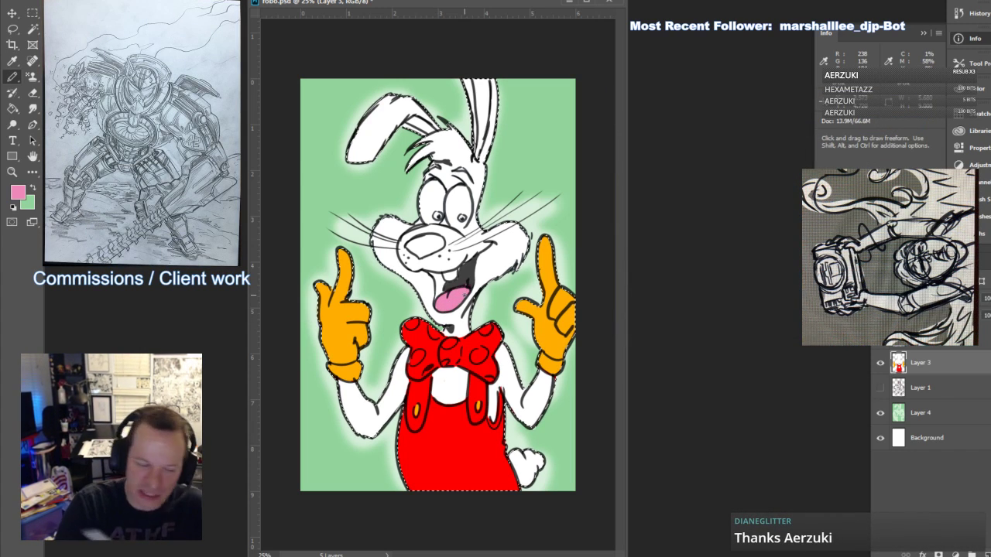
Paint the inside of the mouth in a dark red and the teeth in white
{"action": "left_click", "coordinate": [18, 193]}
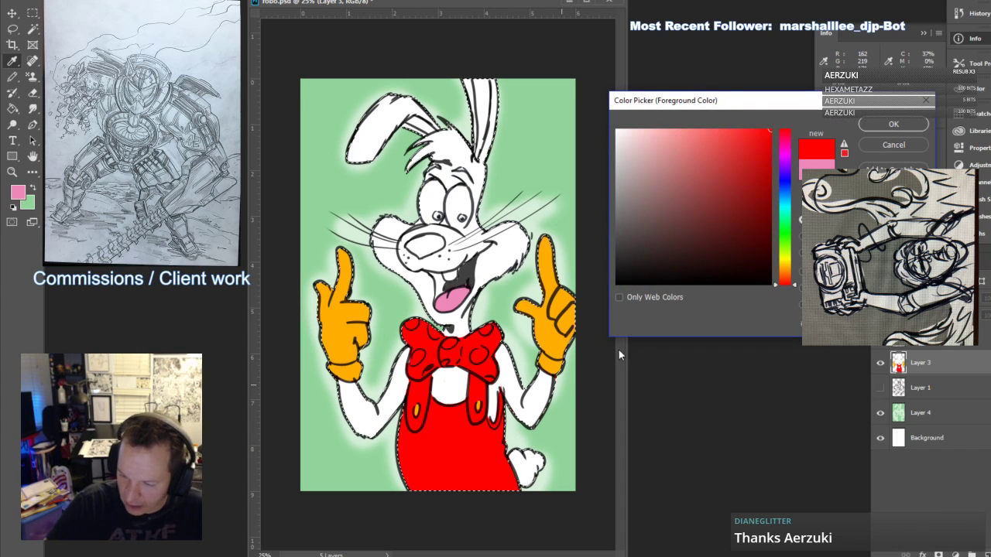
{"action": "left_click", "coordinate": [880, 124]}
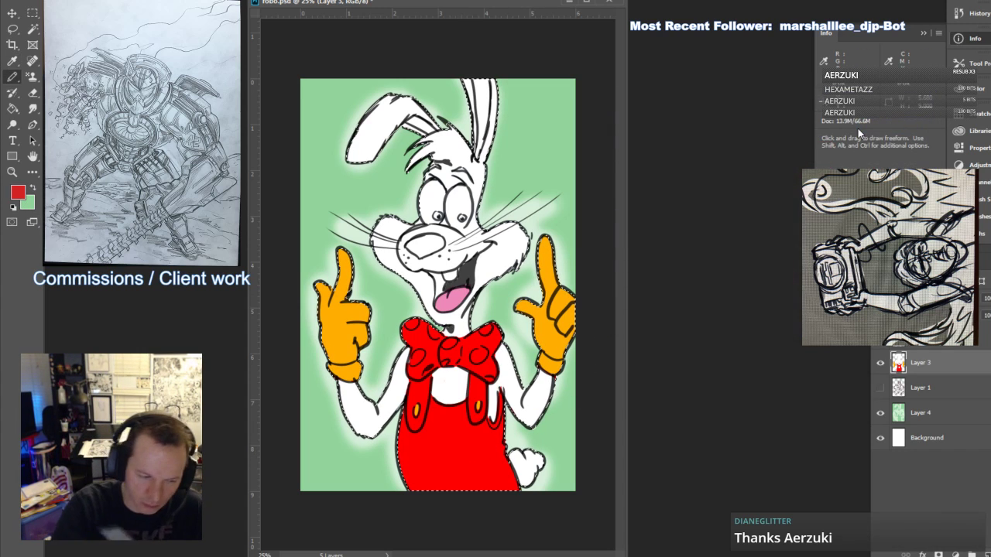
{"action": "left_click", "coordinate": [19, 193]}
{"action": "mouse_move", "coordinate": [752, 160]}
{"action": "left_mouse_down"}
{"action": "mouse_move", "coordinate": [756, 196]}
{"action": "mouse_move", "coordinate": [765, 180]}
{"action": "left_mouse_up"}
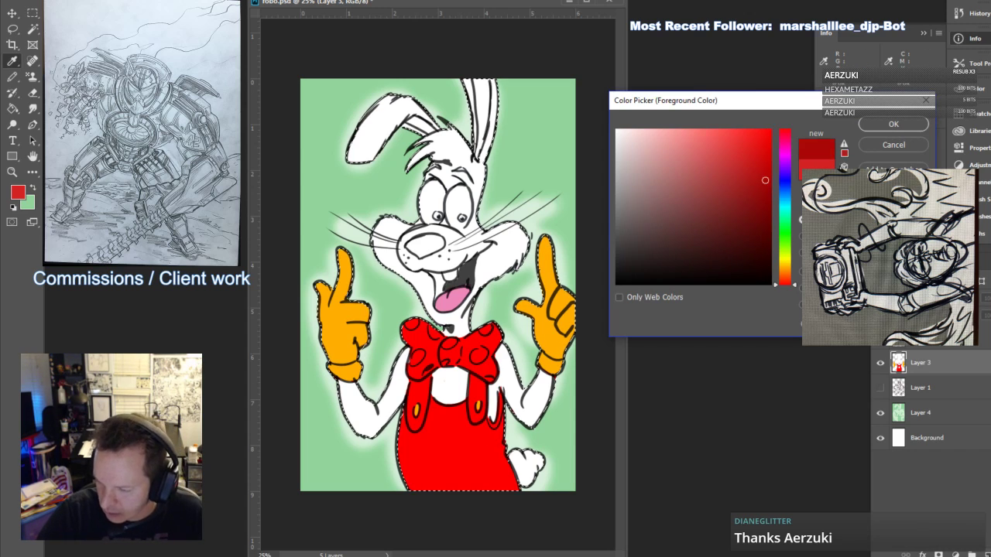
{"action": "key", "text": "Return"}
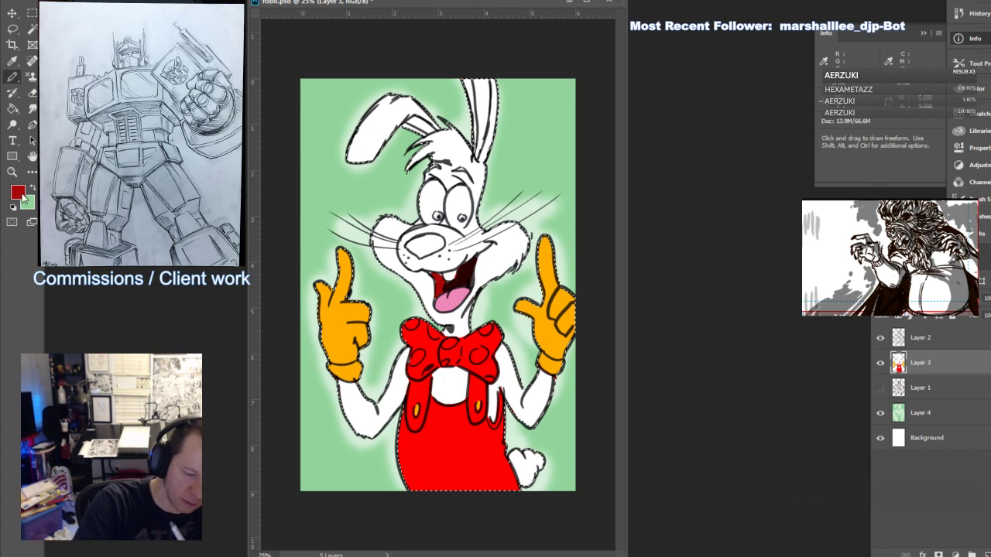
{"action": "key", "text": "d"}
{"action": "key", "text": "x"}
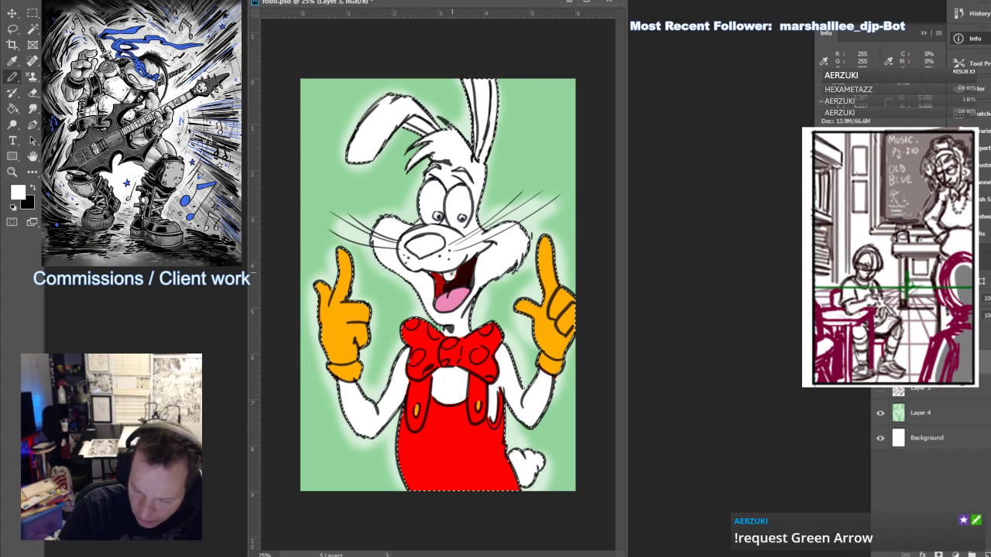
Set the foreground colour to a very pale blue and paint both eyeballs with it
{"action": "left_click", "coordinate": [17, 192]}
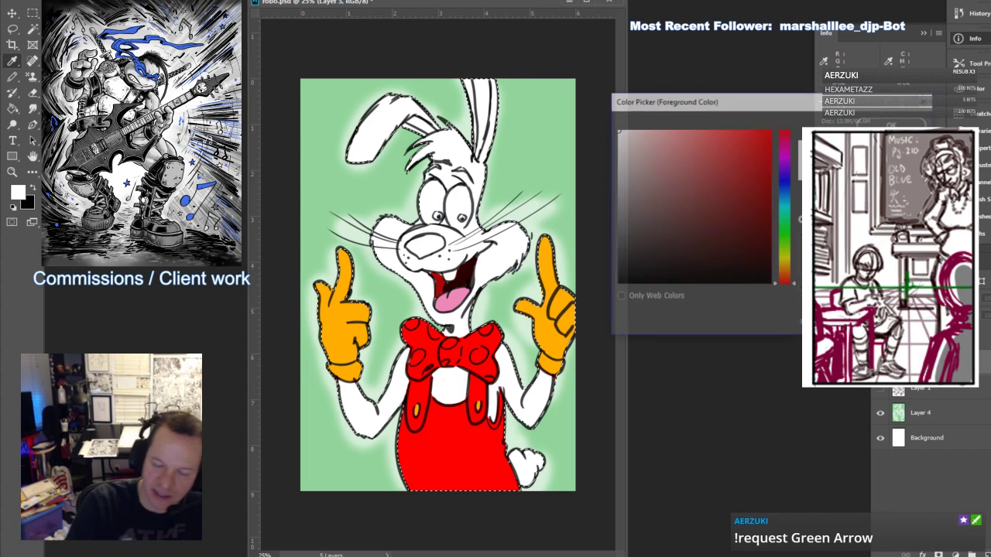
{"action": "left_click", "coordinate": [777, 202]}
{"action": "left_click", "coordinate": [632, 151]}
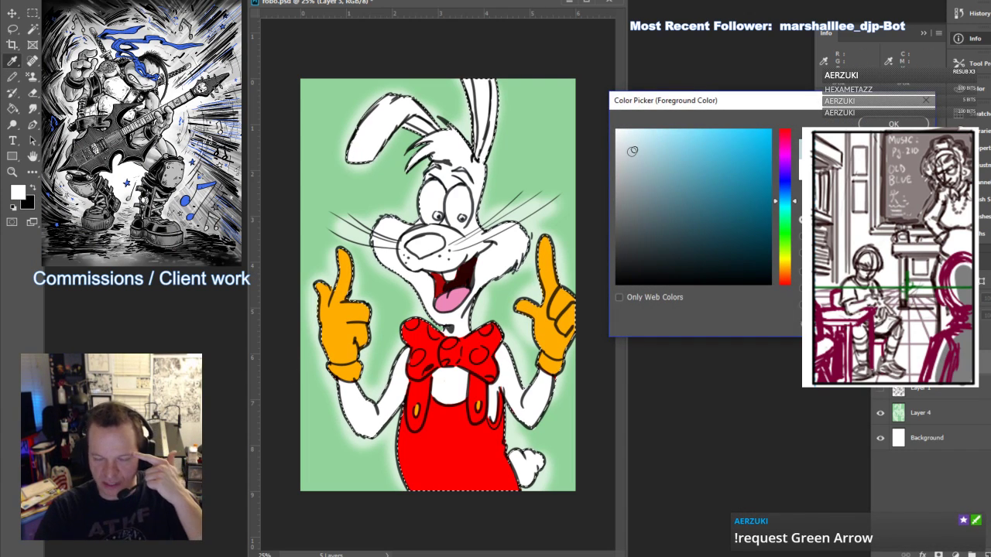
{"action": "left_click_drag", "start_coordinate": [633, 151], "coordinate": [631, 137]}
{"action": "key", "text": "Return"}
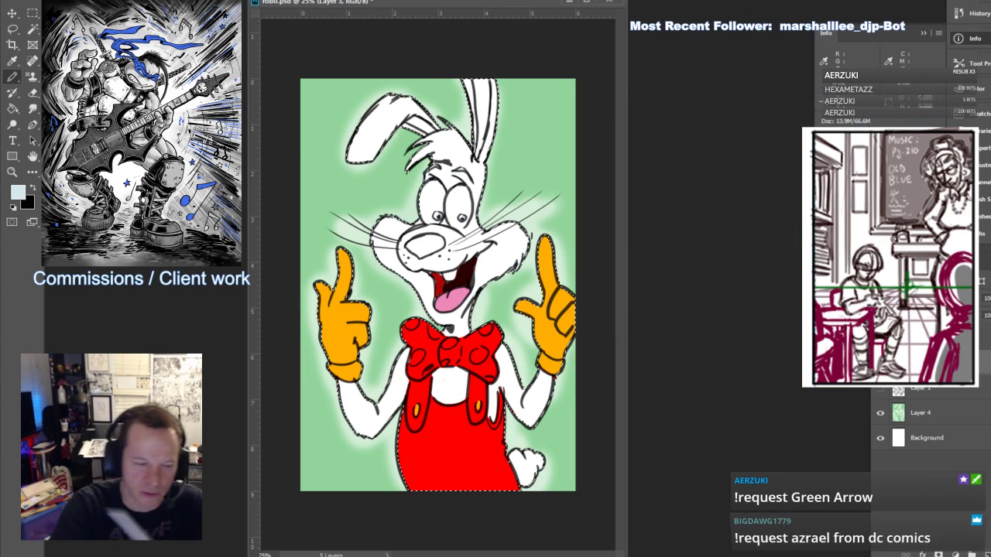
{"action": "key", "text": "b"}
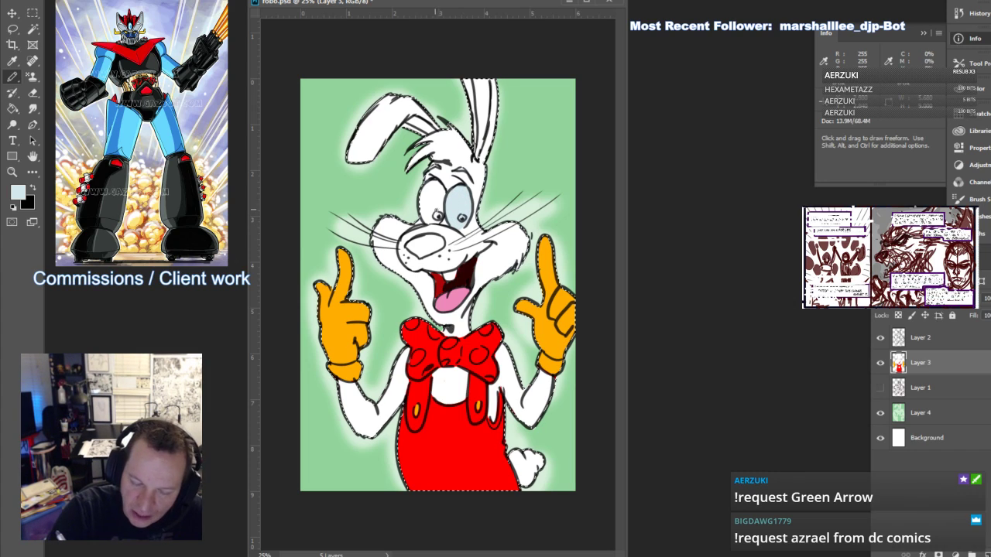
{"action": "left_click_drag", "start_coordinate": [439, 189], "coordinate": [433, 207]}
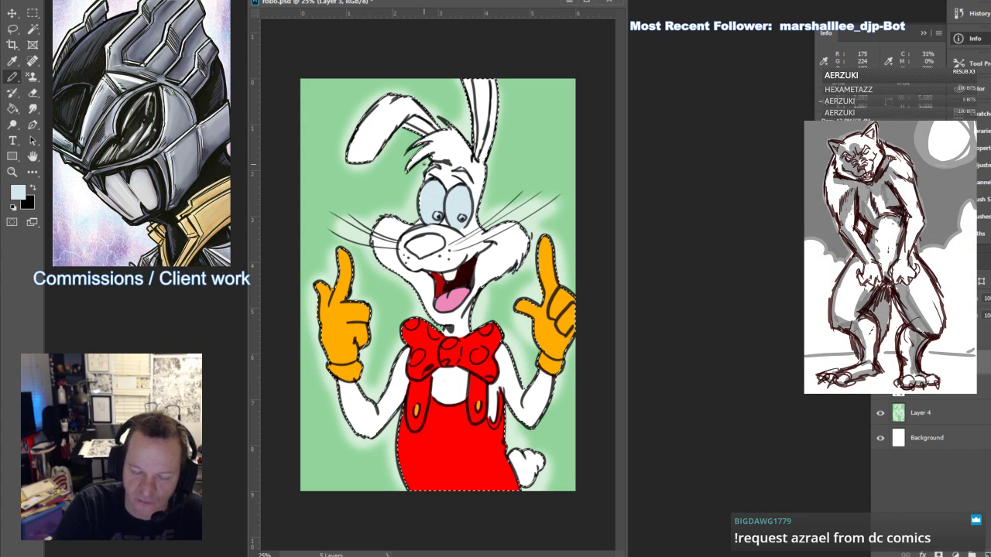
Set the foreground colour to the blue 1a76dd and paint the irises of both eyes
{"action": "left_click", "coordinate": [18, 192]}
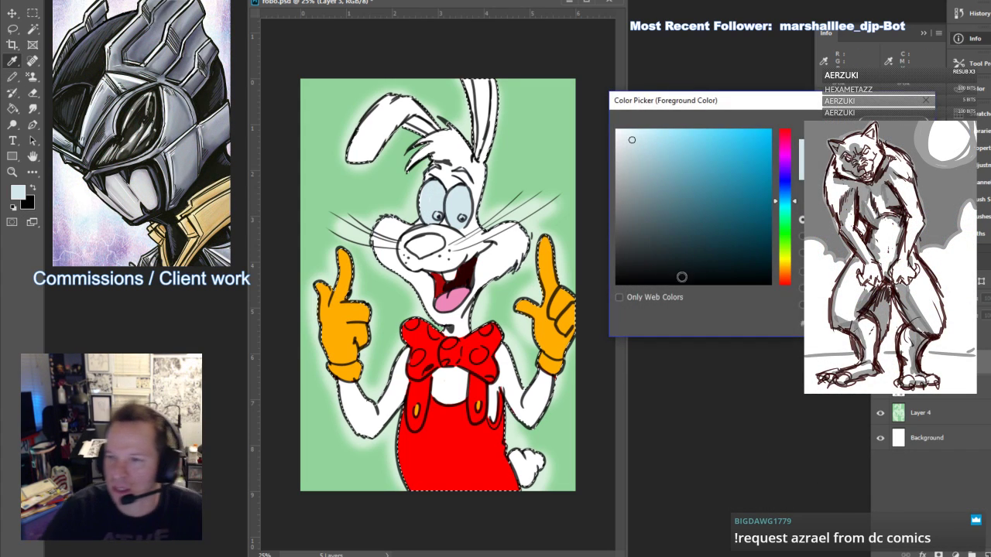
{"action": "left_click", "coordinate": [785, 188]}
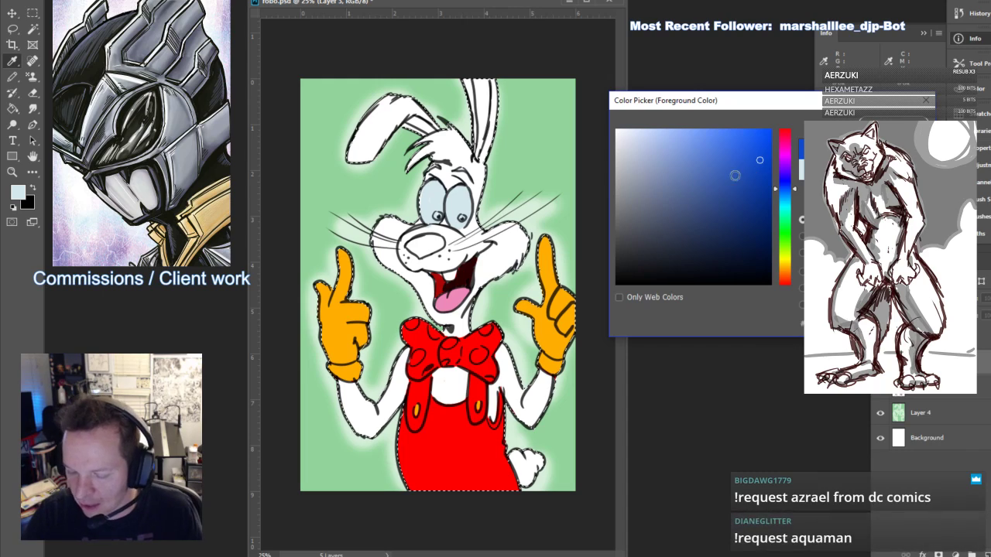
{"action": "left_click", "coordinate": [721, 168]}
{"action": "left_click", "coordinate": [785, 179]}
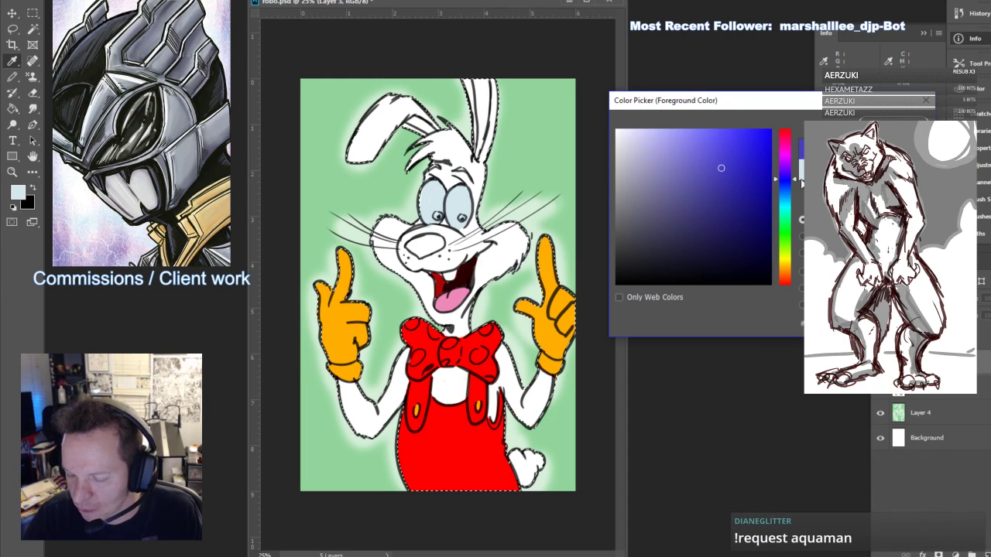
{"action": "left_click", "coordinate": [753, 149]}
{"action": "left_click", "coordinate": [787, 193]}
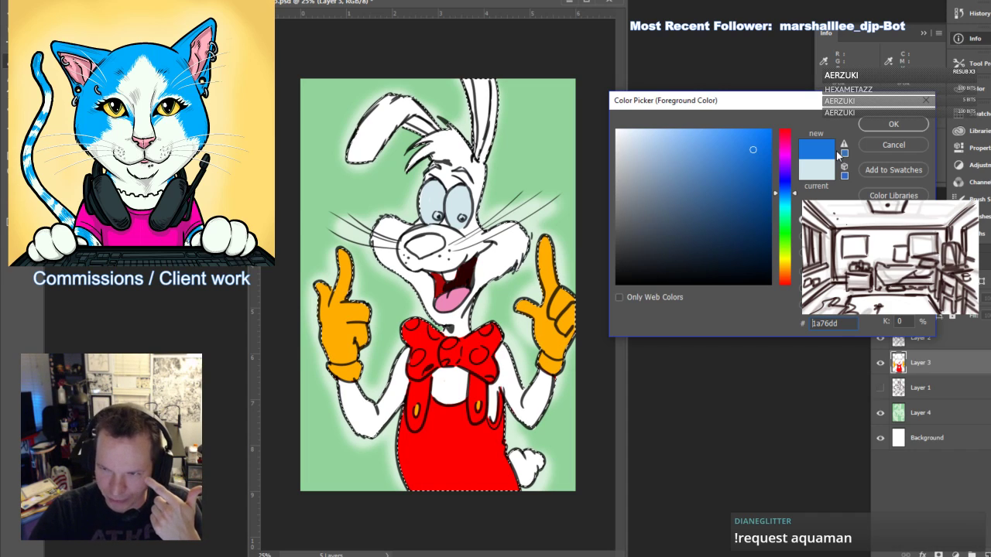
{"action": "left_click", "coordinate": [883, 129]}
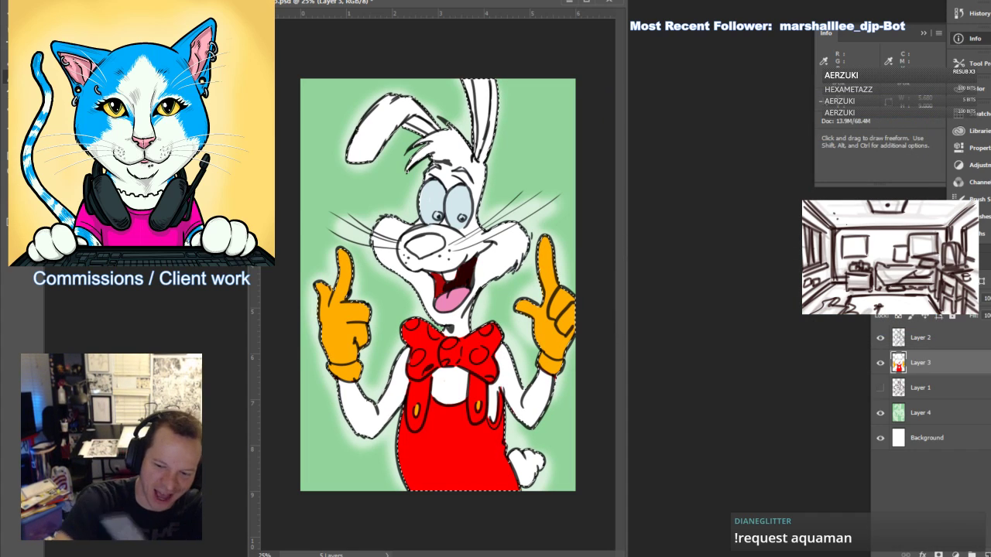
{"action": "left_click_drag", "start_coordinate": [461, 217], "coordinate": [465, 219]}
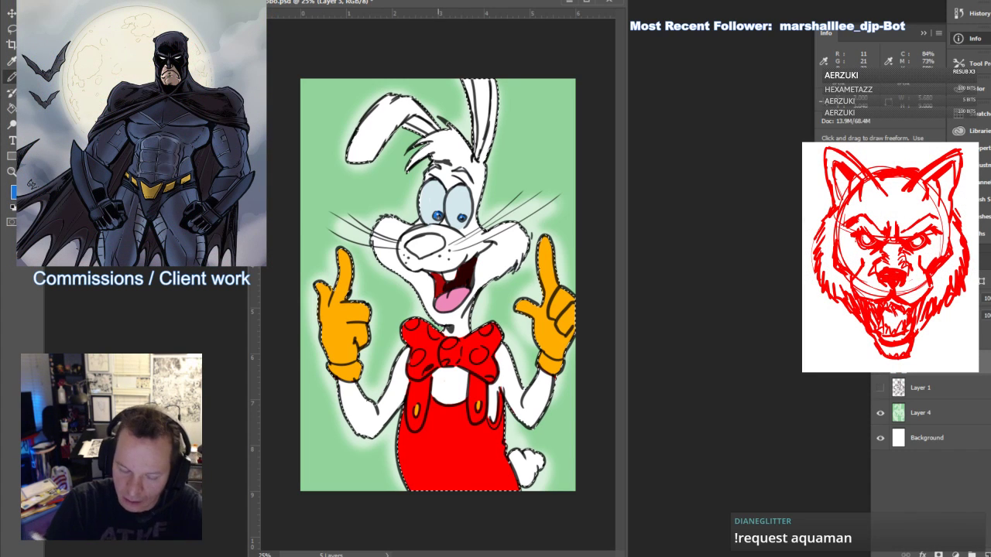
Outline and fill the bow tie with the same blue, and paint its dots in the gloves' yellow-orange
{"action": "left_click_drag", "start_coordinate": [418, 374], "coordinate": [404, 335]}
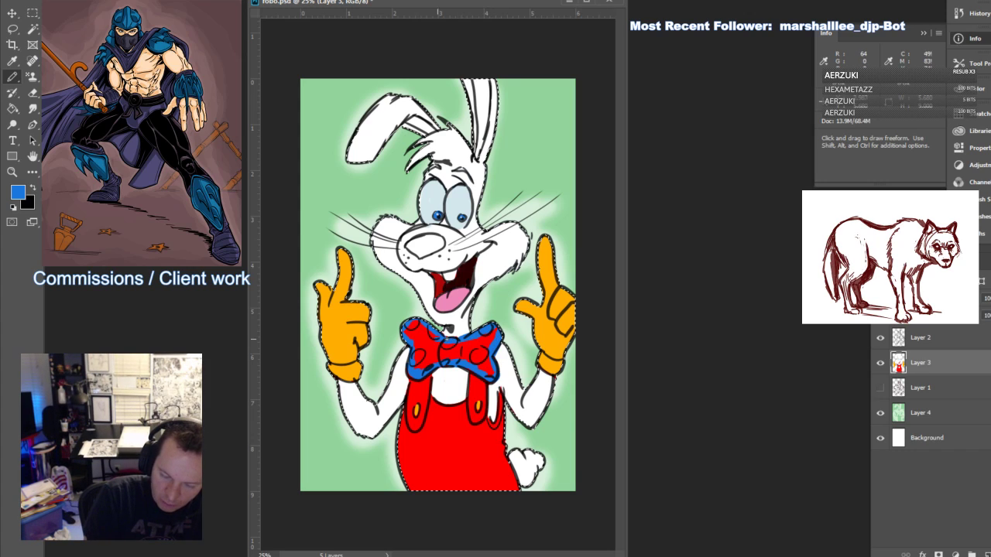
{"action": "left_click", "coordinate": [12, 109]}
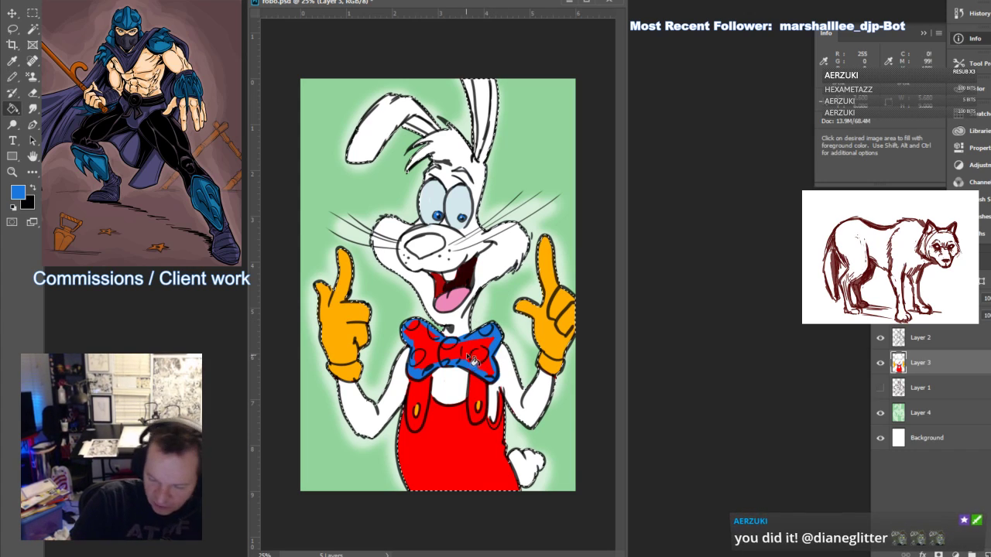
{"action": "left_click", "coordinate": [460, 350]}
{"action": "left_click", "coordinate": [18, 192]}
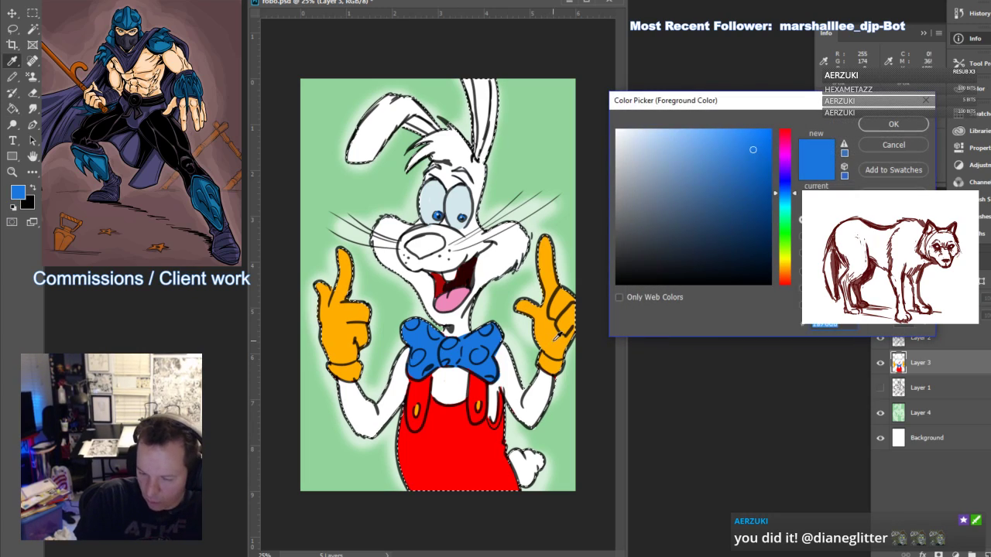
{"action": "key", "text": "Return"}
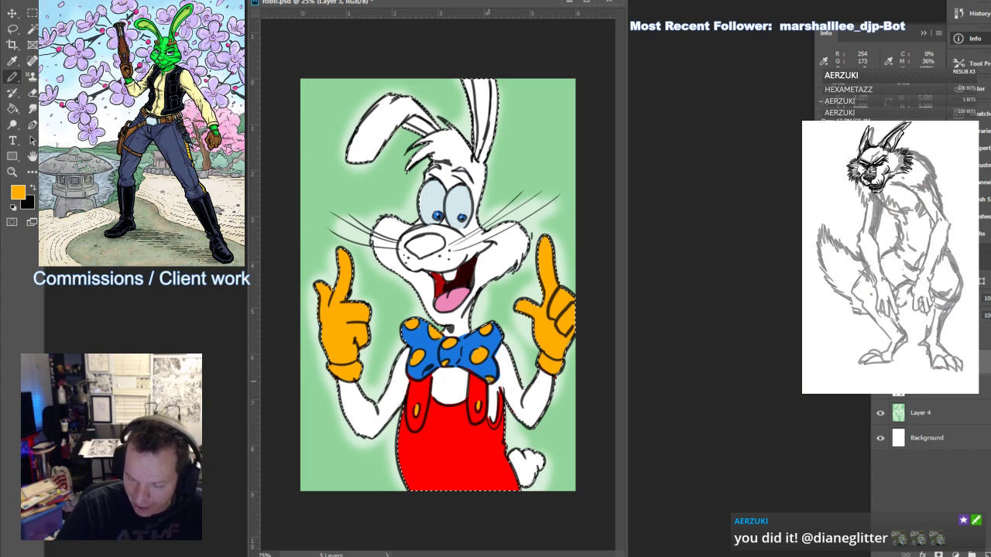
Sample the tongue's pink as the foreground colour and paint the nose and the insides of both ears
{"action": "left_click", "coordinate": [21, 192]}
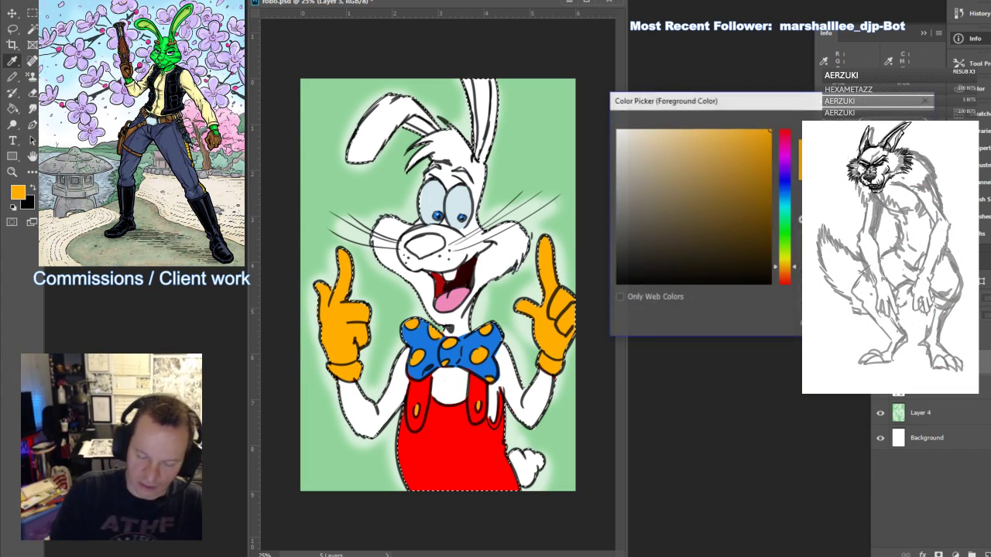
{"action": "left_click", "coordinate": [456, 295]}
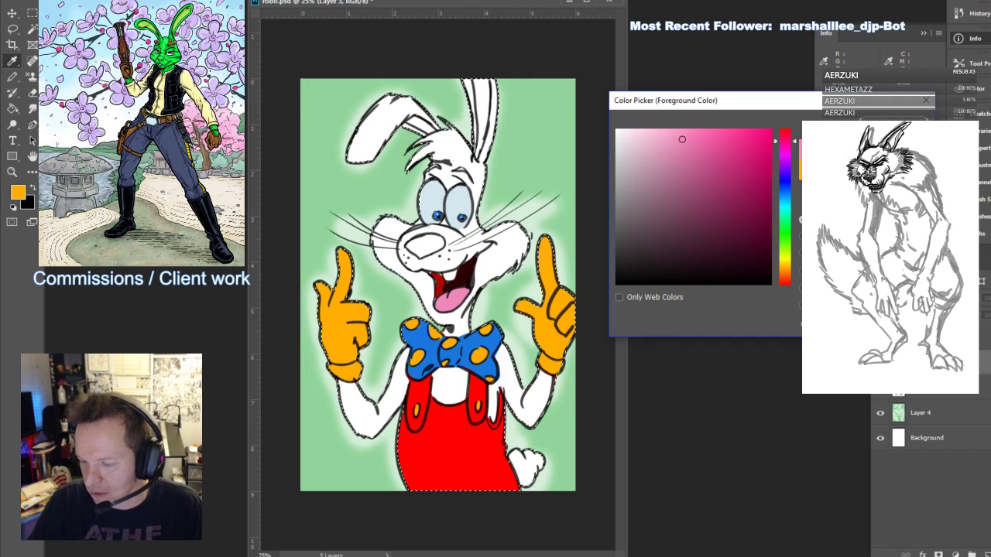
{"action": "key", "text": "Return"}
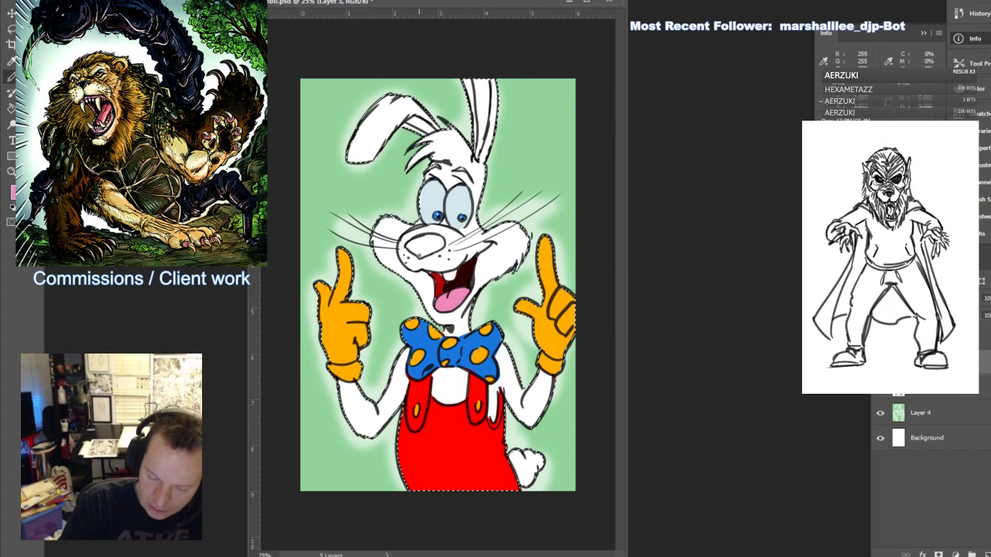
{"action": "mouse_move", "coordinate": [415, 251]}
{"action": "left_mouse_down"}
{"action": "mouse_move", "coordinate": [432, 240]}
{"action": "mouse_move", "coordinate": [419, 252]}
{"action": "mouse_move", "coordinate": [434, 249]}
{"action": "mouse_move", "coordinate": [432, 237]}
{"action": "mouse_move", "coordinate": [436, 249]}
{"action": "mouse_move", "coordinate": [442, 243]}
{"action": "left_mouse_up"}
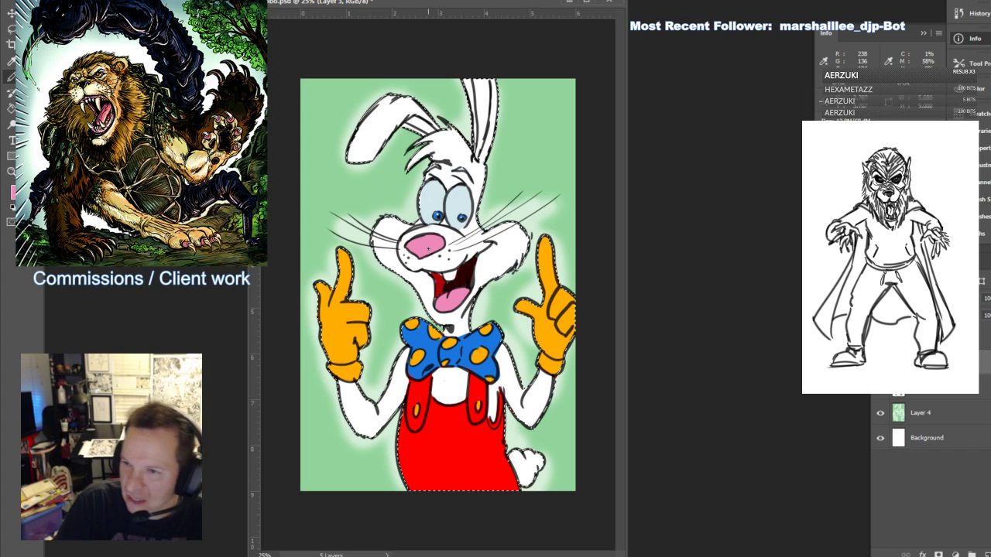
{"action": "left_click_drag", "start_coordinate": [412, 121], "coordinate": [431, 132]}
{"action": "mouse_move", "coordinate": [484, 152]}
{"action": "left_mouse_down"}
{"action": "mouse_move", "coordinate": [477, 78]}
{"action": "mouse_move", "coordinate": [485, 112]}
{"action": "mouse_move", "coordinate": [489, 83]}
{"action": "left_mouse_up"}
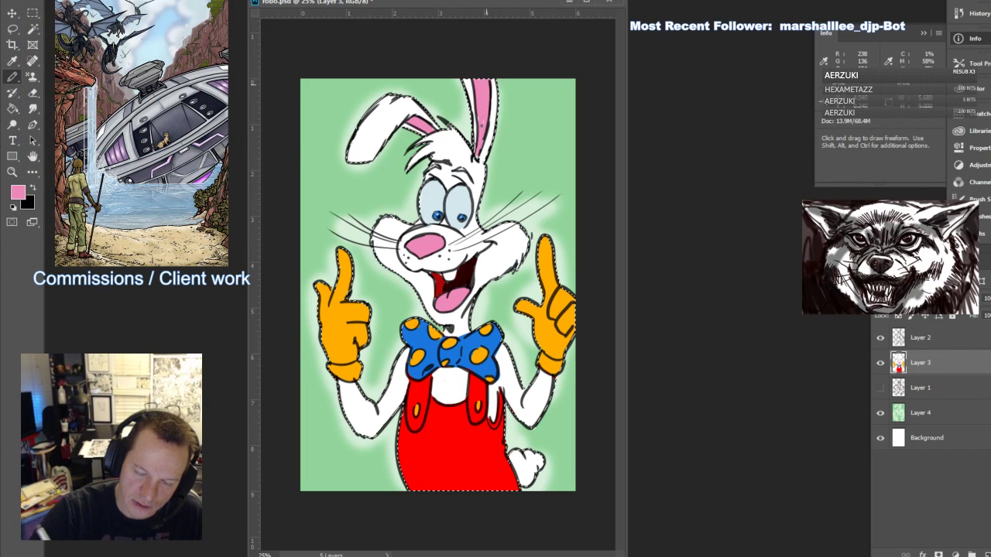
{"action": "left_click_drag", "start_coordinate": [484, 138], "coordinate": [480, 154]}
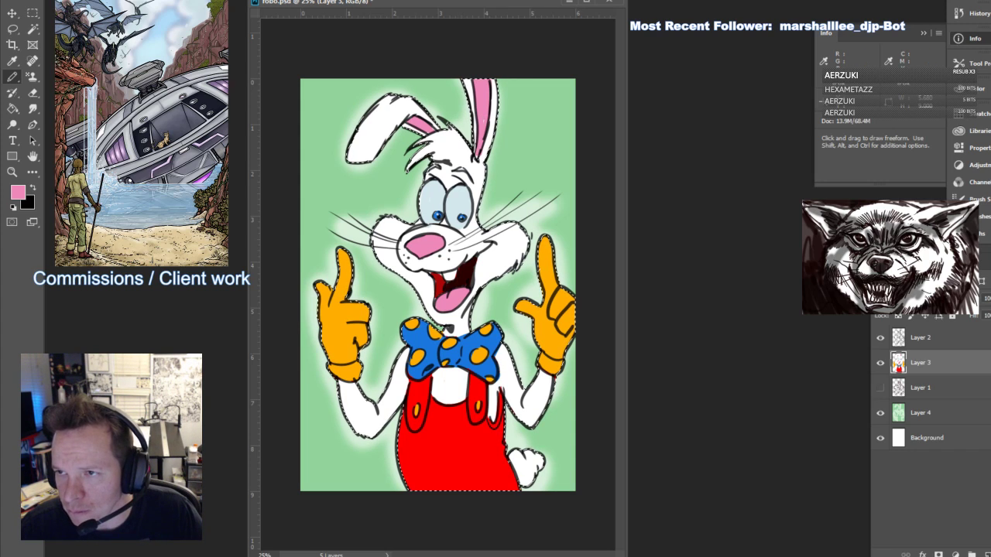
Sample the overalls' red as the foreground colour and paint the tuft of hair between the ears
{"action": "key", "text": "ctrl+d"}
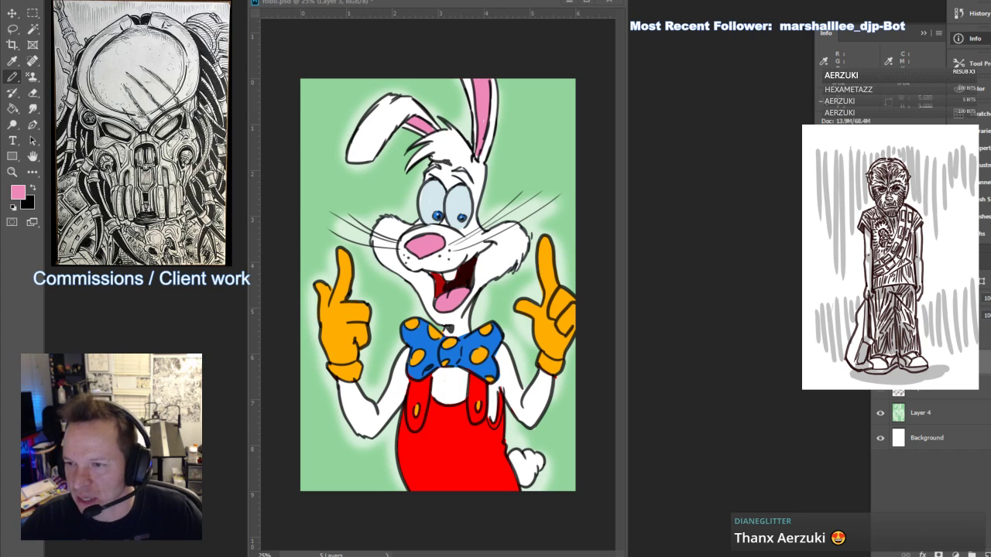
{"action": "left_click", "coordinate": [18, 192]}
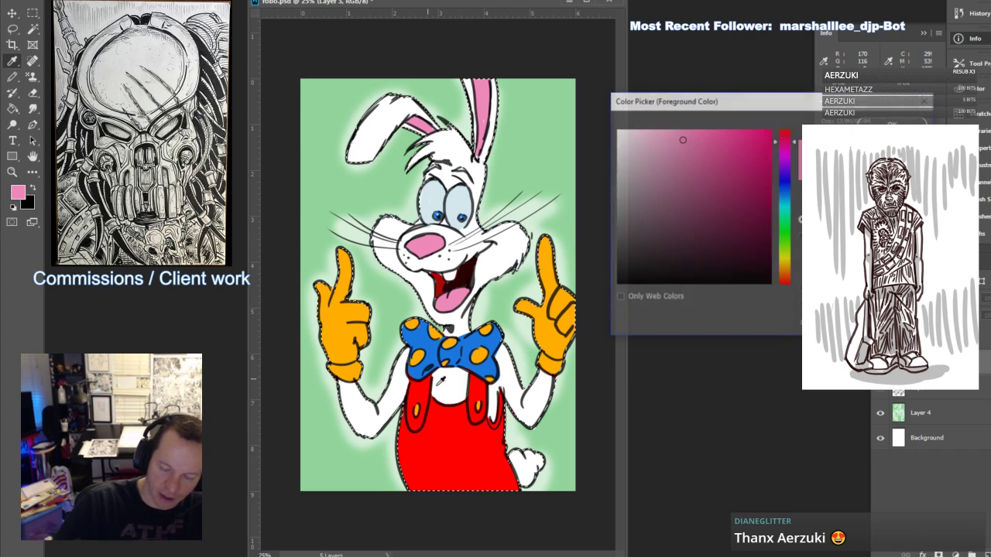
{"action": "left_click", "coordinate": [481, 449]}
{"action": "left_click", "coordinate": [894, 123]}
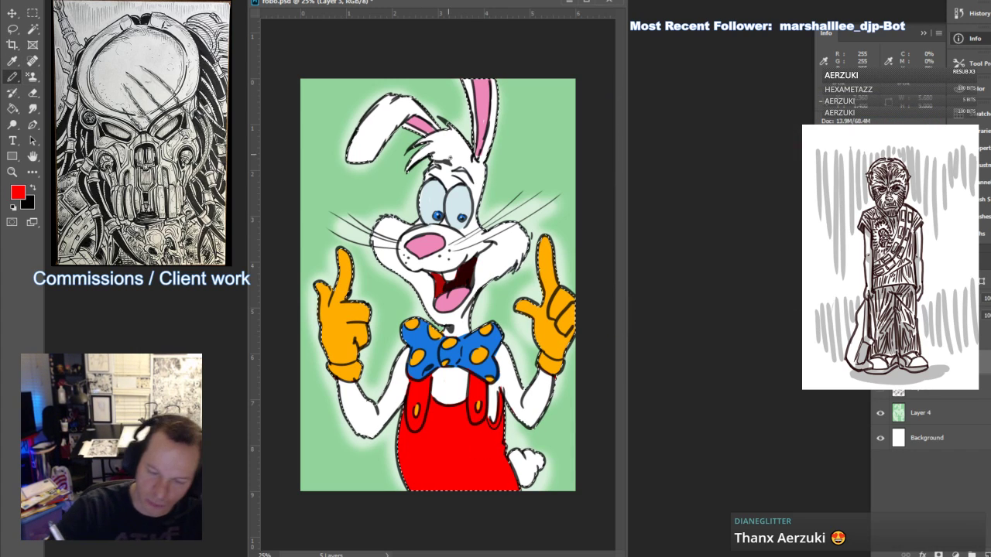
{"action": "mouse_move", "coordinate": [435, 158]}
{"action": "left_mouse_down"}
{"action": "mouse_move", "coordinate": [407, 169]}
{"action": "mouse_move", "coordinate": [423, 159]}
{"action": "mouse_move", "coordinate": [413, 164]}
{"action": "mouse_move", "coordinate": [423, 142]}
{"action": "mouse_move", "coordinate": [442, 143]}
{"action": "mouse_move", "coordinate": [441, 159]}
{"action": "mouse_move", "coordinate": [461, 144]}
{"action": "mouse_move", "coordinate": [454, 160]}
{"action": "mouse_move", "coordinate": [469, 162]}
{"action": "mouse_move", "coordinate": [447, 139]}
{"action": "mouse_move", "coordinate": [464, 155]}
{"action": "mouse_move", "coordinate": [460, 137]}
{"action": "mouse_move", "coordinate": [469, 163]}
{"action": "mouse_move", "coordinate": [442, 142]}
{"action": "left_mouse_up"}
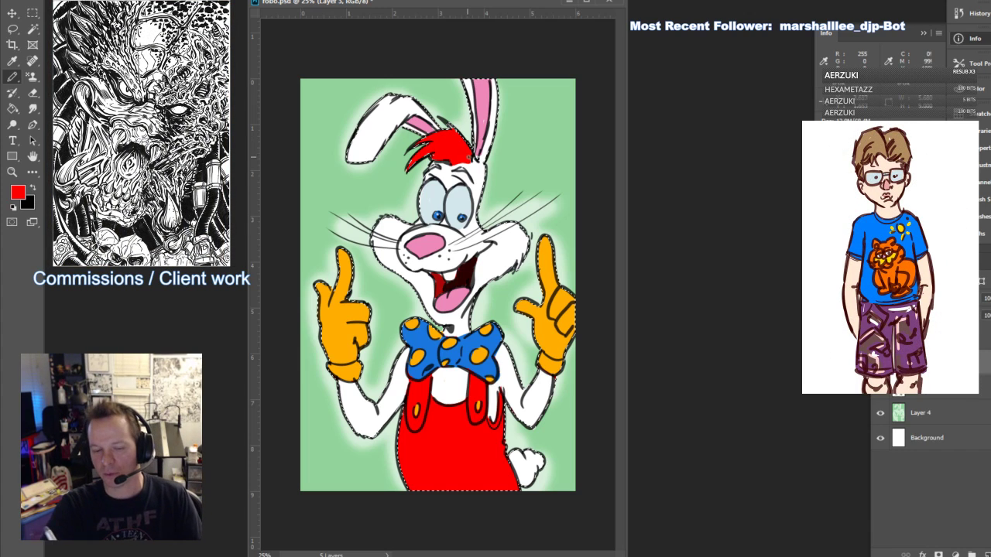
Clear the selection around the character and sample the dark red inside the mouth as the foreground colour
{"action": "key", "text": "ctrl+d"}
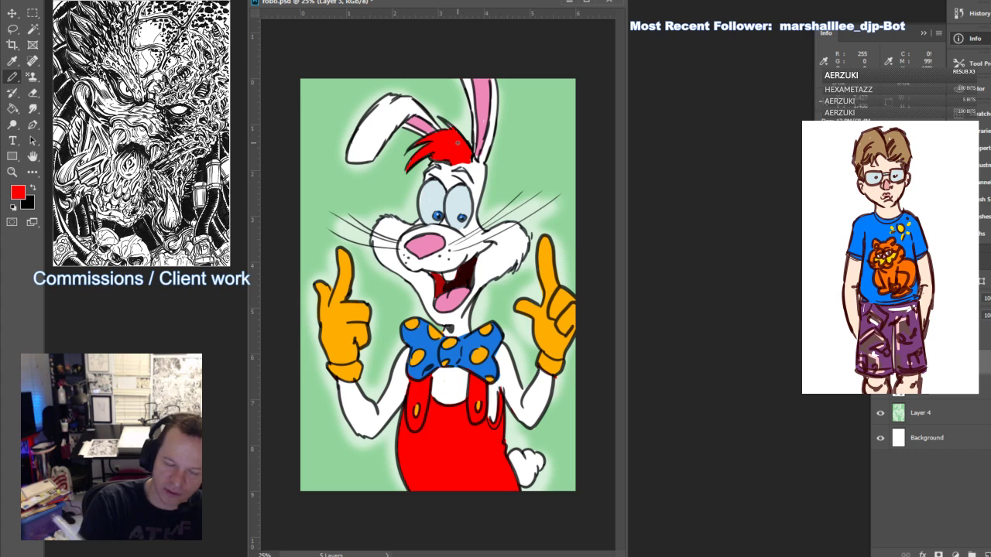
{"action": "left_click", "coordinate": [17, 197]}
{"action": "left_click", "coordinate": [439, 289]}
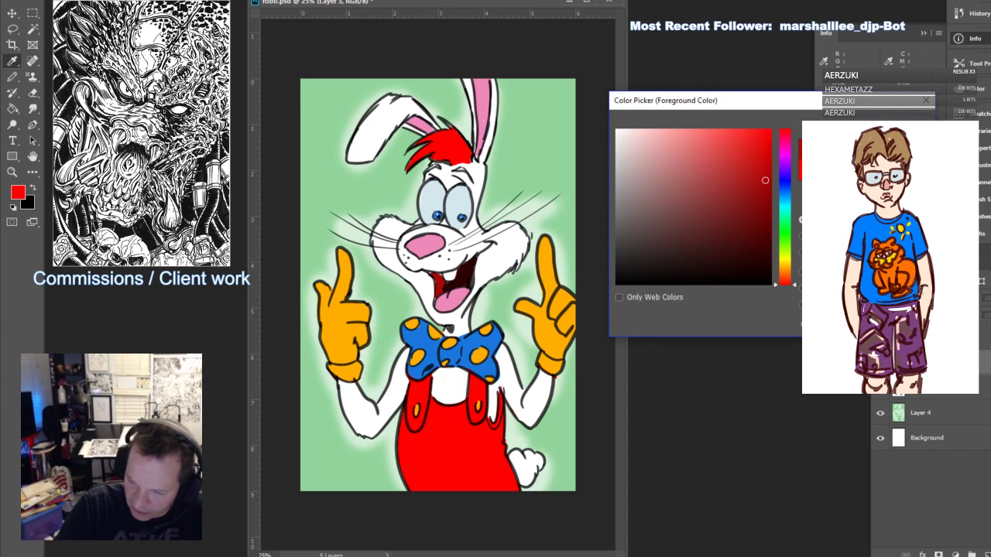
{"action": "left_click", "coordinate": [893, 116]}
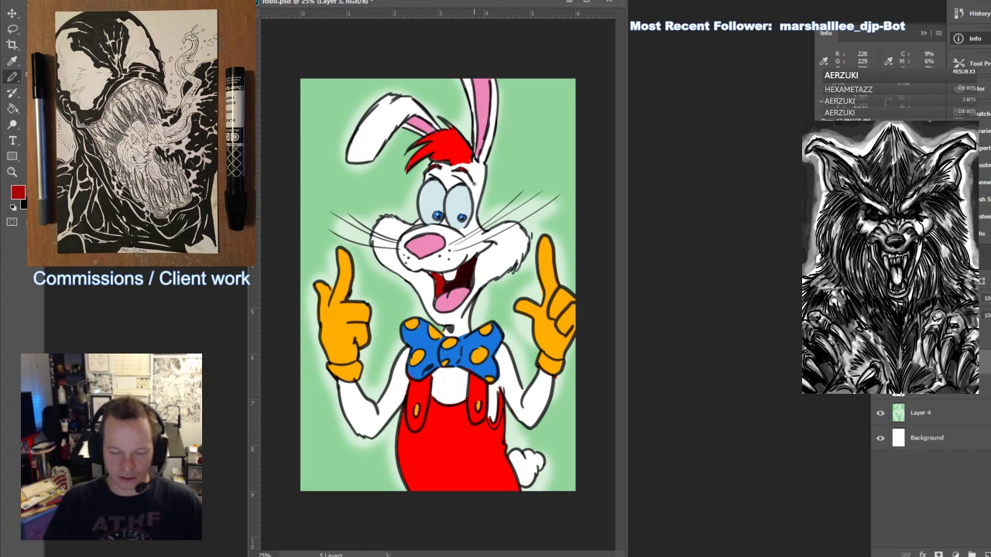
Save the document as a separate Photoshop file named rogerr.psd, with its layers included
{"action": "left_click", "coordinate": [32, 1]}
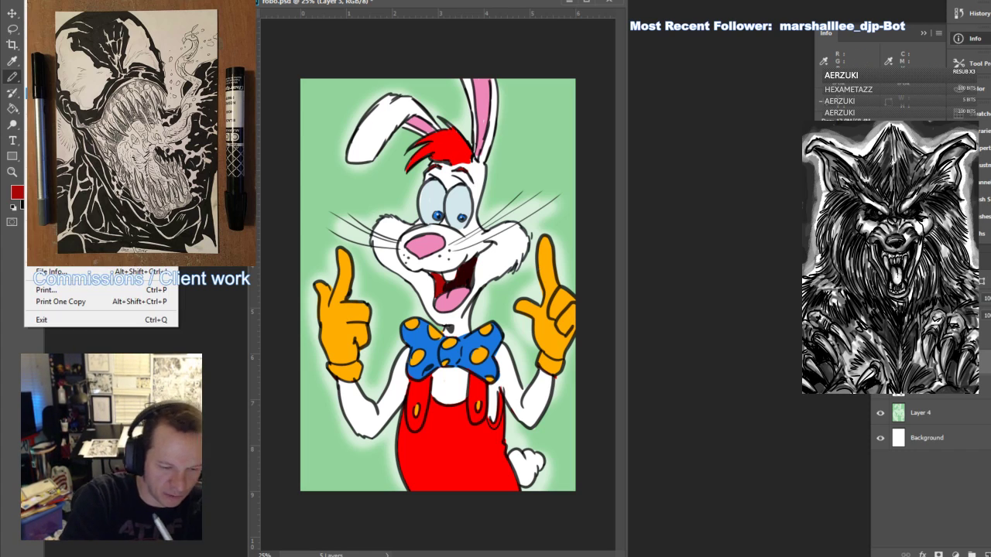
{"action": "left_click", "coordinate": [58, 93]}
{"action": "key", "text": "Right"}
{"action": "key", "text": "Left"}
{"action": "key", "text": "Left"}
{"action": "key", "text": "Left"}
{"action": "key", "text": "Left"}
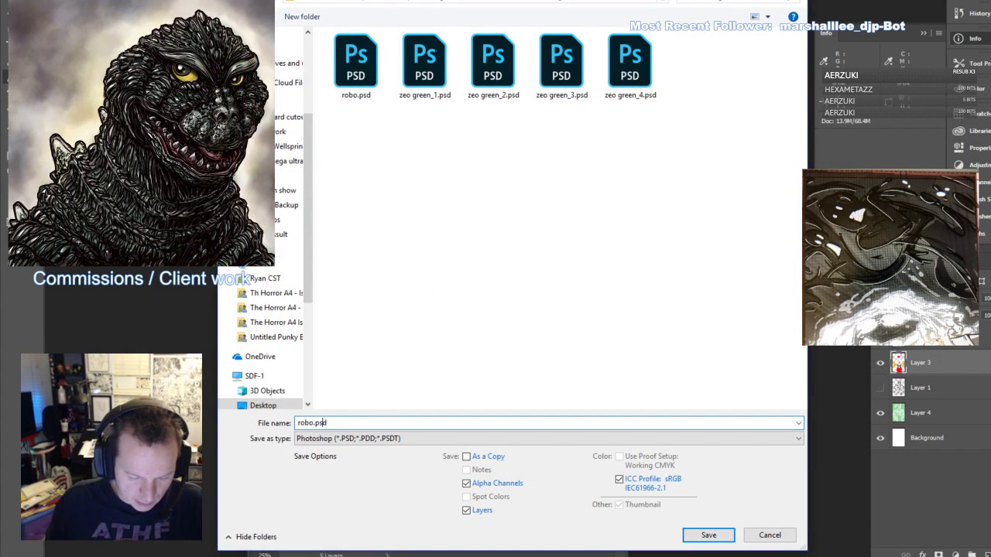
{"action": "key", "text": "BackSpace"}
{"action": "key", "text": "BackSpace"}
{"action": "key", "text": "BackSpace"}
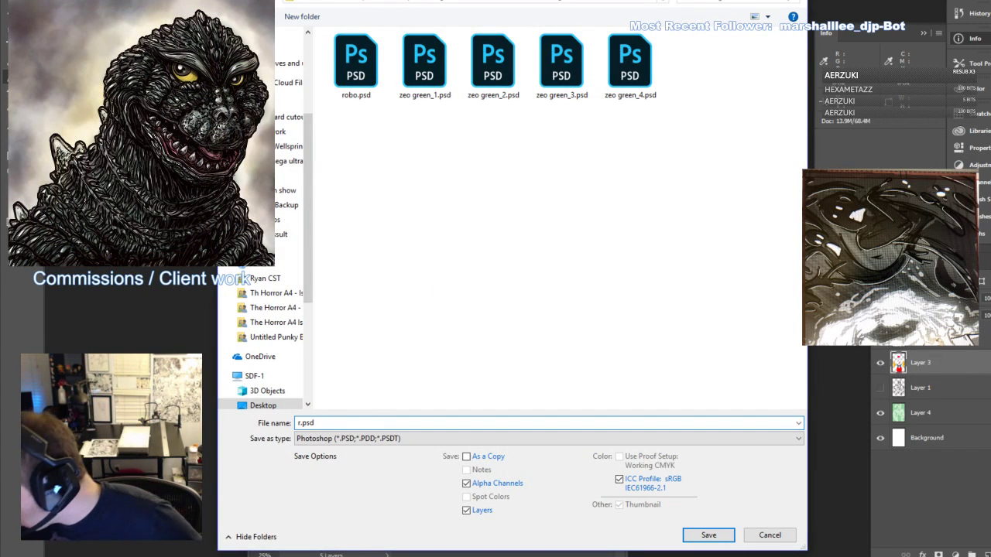
{"action": "type", "text": "oger"}
{"action": "key", "text": "Return"}
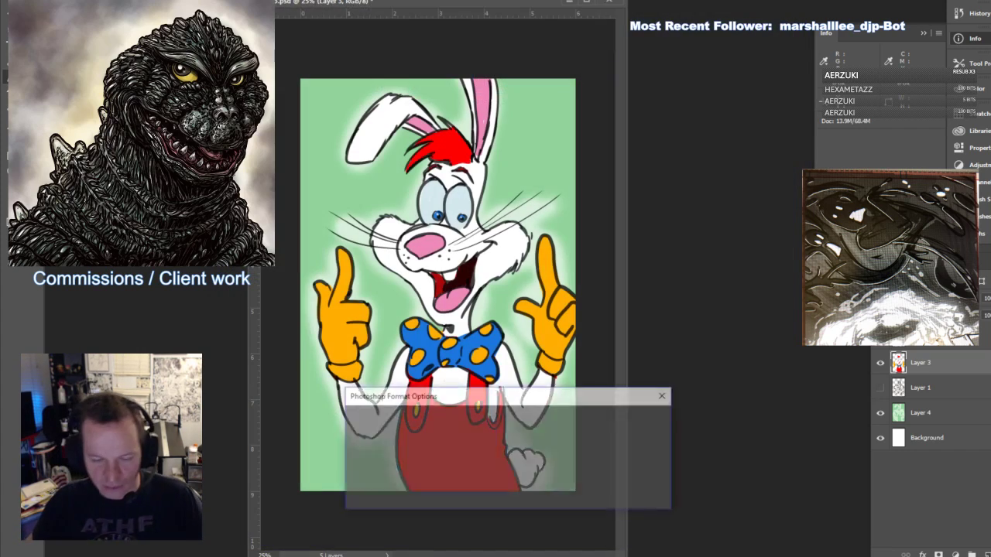
Delete all the layers from Layer 3 down to Layer 4, leaving only the white Background
{"action": "left_click", "coordinate": [950, 421], "text": "shift"}
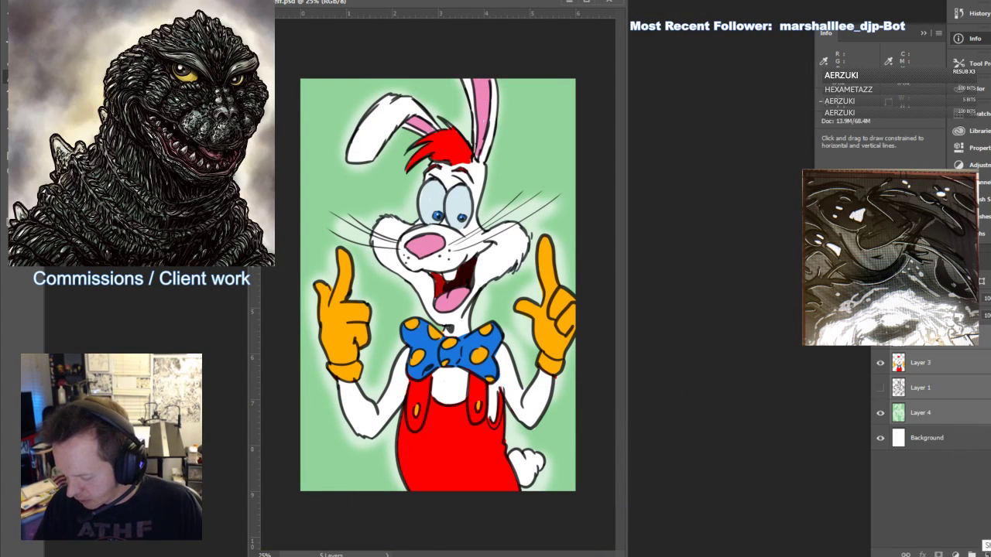
{"action": "left_click", "coordinate": [990, 554]}
{"action": "left_click", "coordinate": [461, 184]}
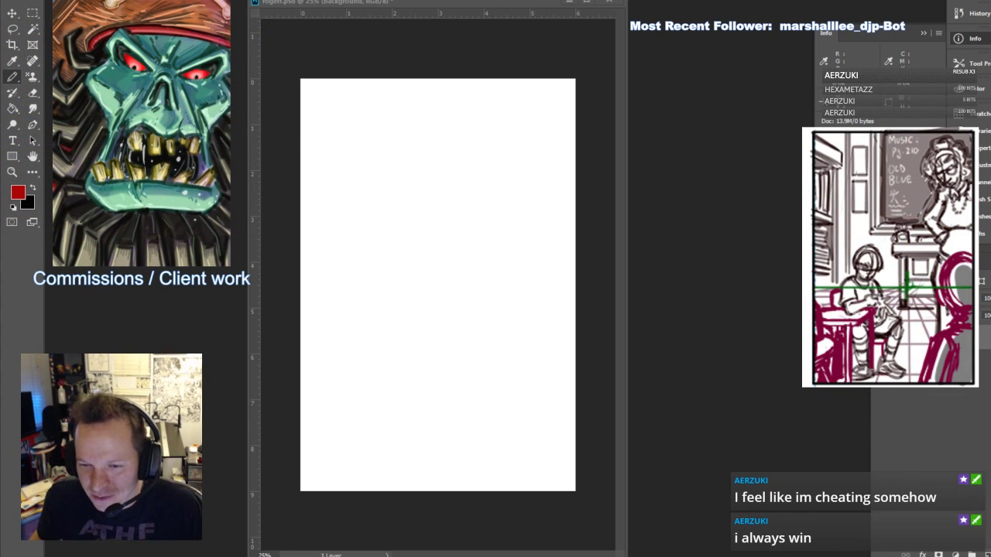
Reposition the document window so its whole frame is in view, and add a new empty layer above the Background
{"action": "mouse_move", "coordinate": [472, 3]}
{"action": "left_mouse_down"}
{"action": "mouse_move", "coordinate": [489, 2]}
{"action": "mouse_move", "coordinate": [491, 27]}
{"action": "mouse_move", "coordinate": [468, 11]}
{"action": "mouse_move", "coordinate": [477, 12]}
{"action": "left_mouse_up"}
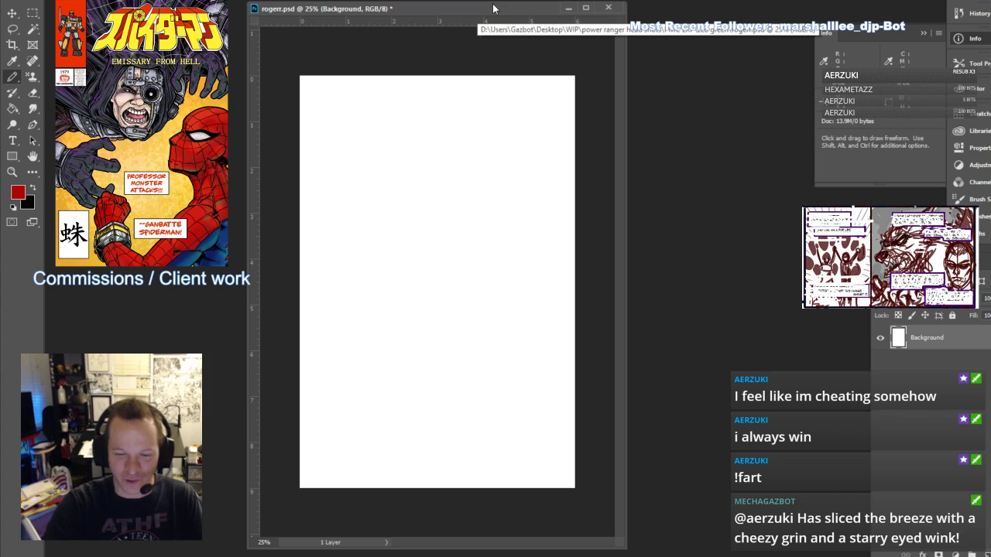
{"action": "left_click_drag", "start_coordinate": [494, 16], "coordinate": [482, 12]}
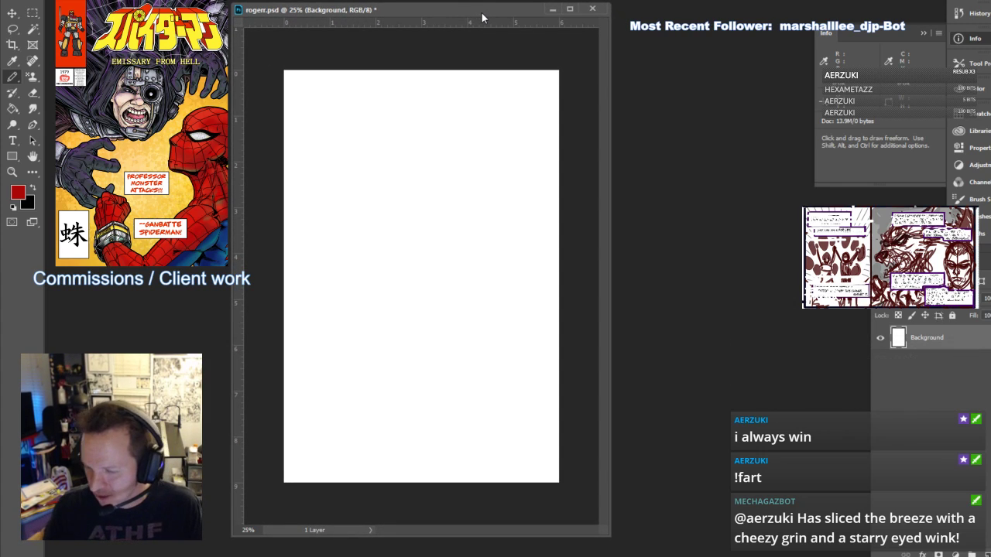
{"action": "left_click", "coordinate": [988, 554]}
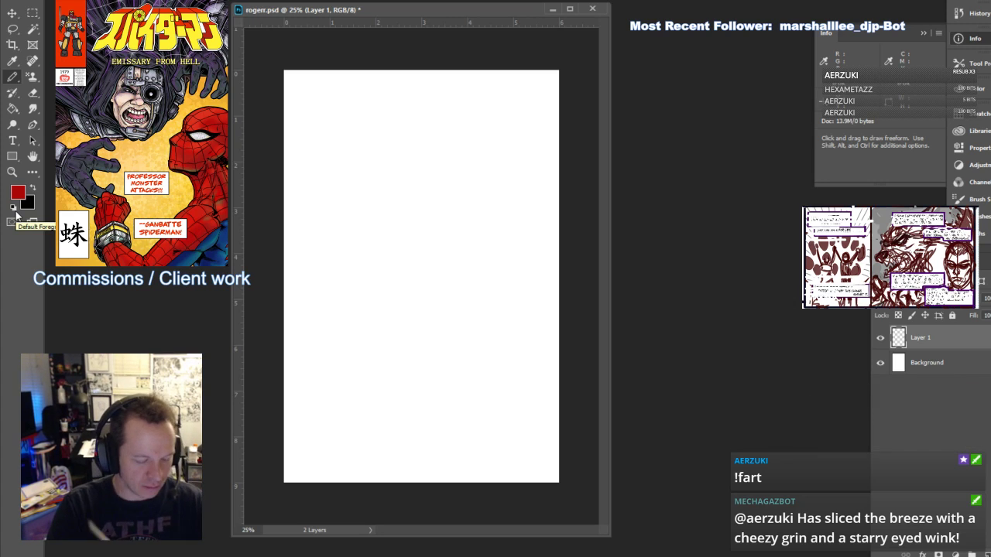
Set the foreground colour to a very dark green and switch from the Pencil to the Brush tool
{"action": "left_click", "coordinate": [17, 192]}
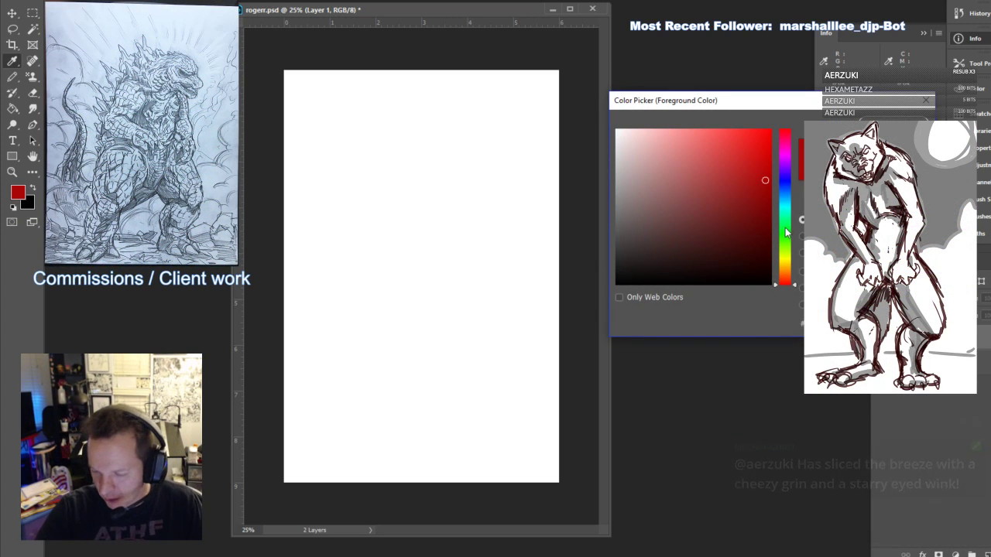
{"action": "left_click", "coordinate": [785, 194]}
{"action": "left_click", "coordinate": [752, 243]}
{"action": "left_click", "coordinate": [771, 244]}
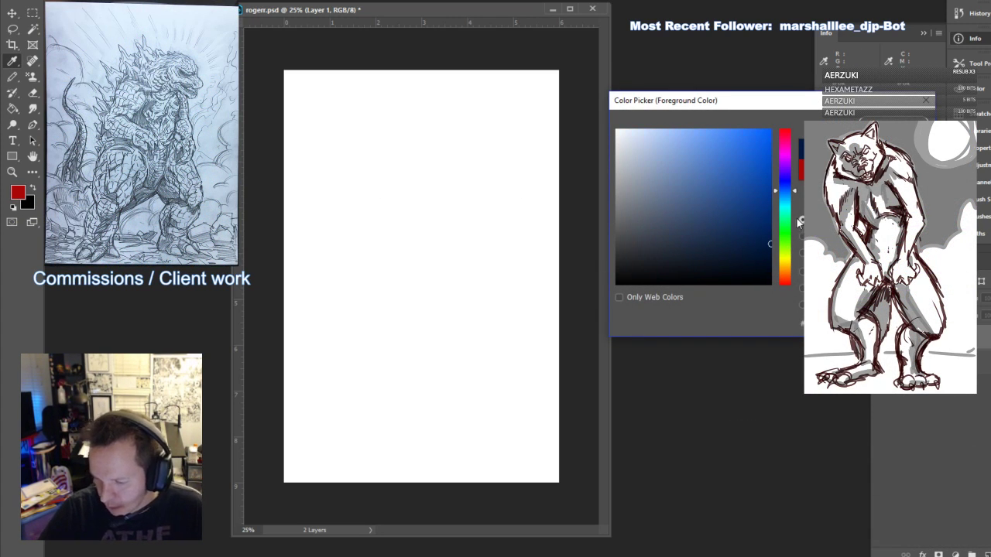
{"action": "left_click", "coordinate": [785, 232]}
{"action": "left_click", "coordinate": [759, 270]}
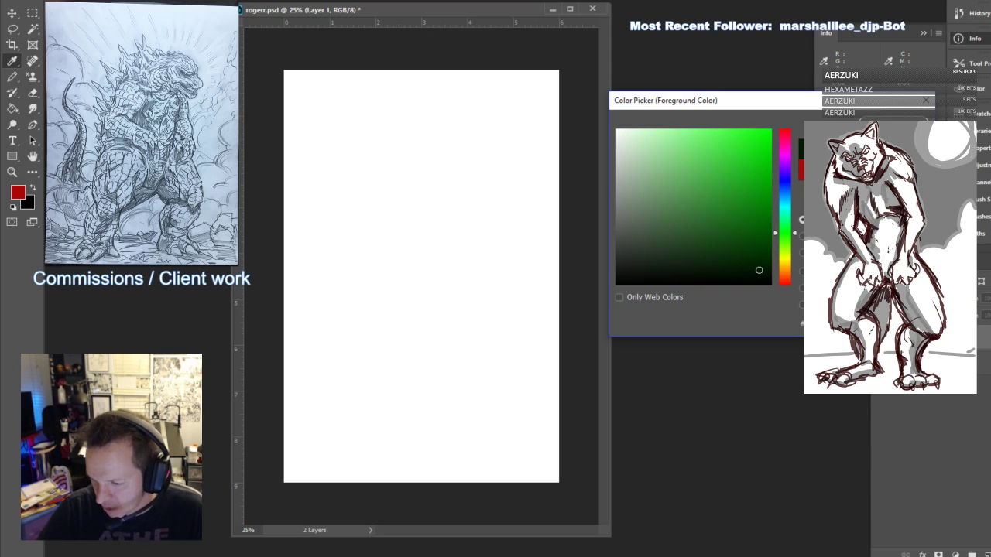
{"action": "left_click", "coordinate": [770, 266]}
{"action": "left_click", "coordinate": [893, 124]}
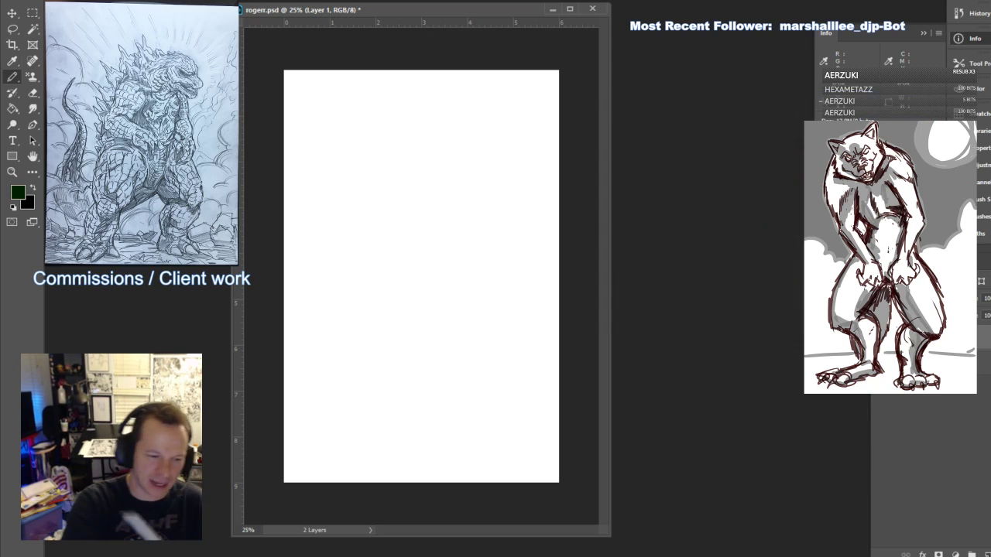
{"action": "left_click", "coordinate": [11, 76]}
{"action": "left_click", "coordinate": [56, 77]}
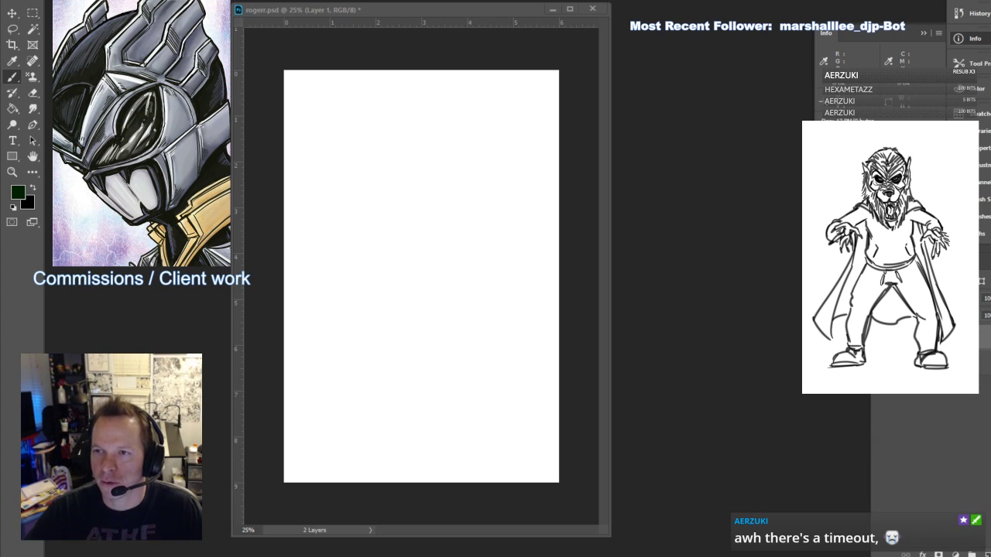
Brush a soft dark green arch onto Layer 1 of the blank portrait canvas
{"action": "mouse_move", "coordinate": [990, 348]}
{"action": "left_mouse_down"}
{"action": "mouse_move", "coordinate": [593, 60]}
{"action": "mouse_move", "coordinate": [990, 333]}
{"action": "left_mouse_up"}
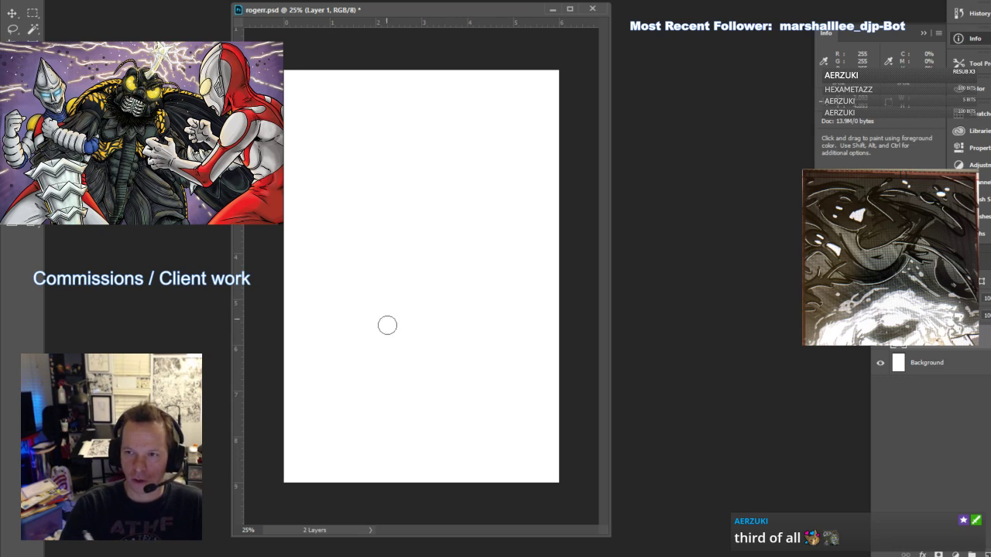
{"action": "mouse_move", "coordinate": [387, 325]}
{"action": "left_mouse_down"}
{"action": "mouse_move", "coordinate": [335, 300]}
{"action": "mouse_move", "coordinate": [336, 313]}
{"action": "mouse_move", "coordinate": [360, 338]}
{"action": "mouse_move", "coordinate": [319, 266]}
{"action": "mouse_move", "coordinate": [342, 171]}
{"action": "mouse_move", "coordinate": [458, 112]}
{"action": "mouse_move", "coordinate": [468, 154]}
{"action": "mouse_move", "coordinate": [524, 239]}
{"action": "left_mouse_up"}
{"action": "left_click_drag", "start_coordinate": [357, 124], "coordinate": [393, 353]}
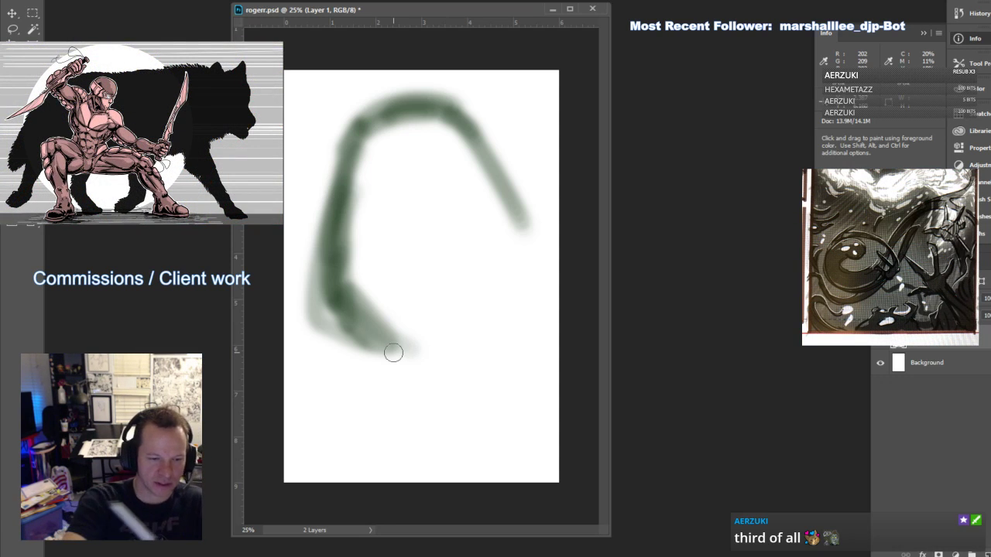
Rotate the canvas 90 degrees clockwise to landscape and clear all brush strokes from Layer 1
{"action": "left_click", "coordinate": [79, 0]}
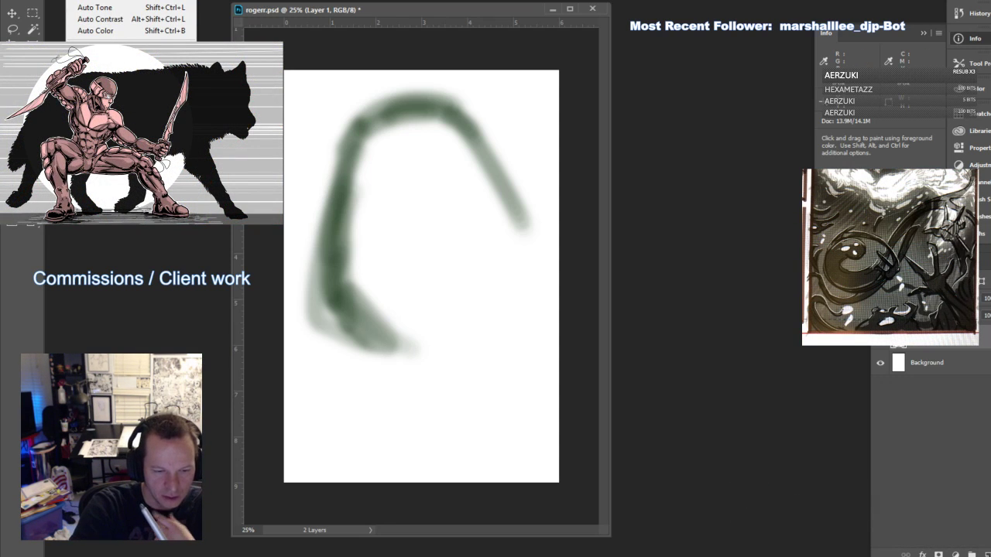
{"action": "left_click", "coordinate": [99, 59]}
{"action": "left_click", "coordinate": [625, 399]}
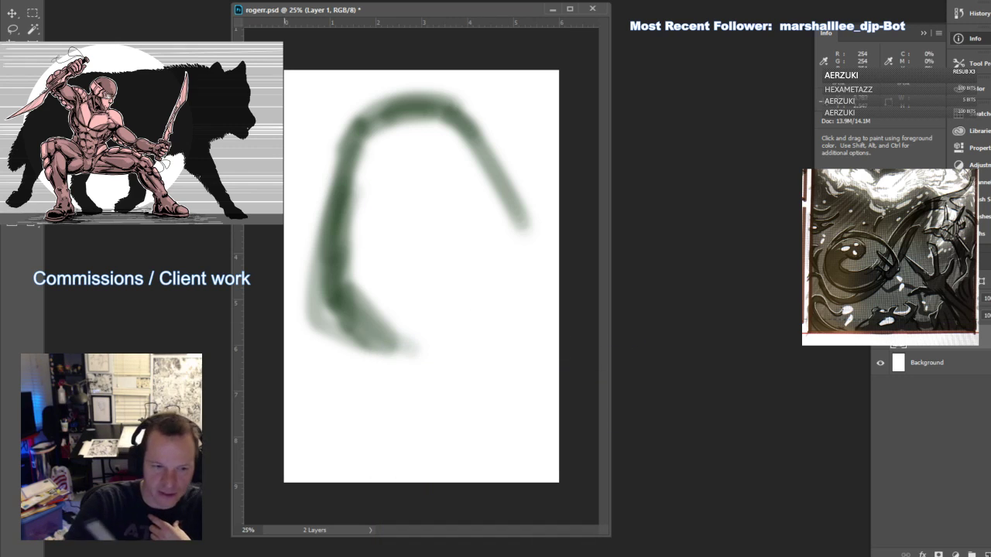
{"action": "left_click", "coordinate": [79, 0]}
{"action": "mouse_move", "coordinate": [108, 72]}
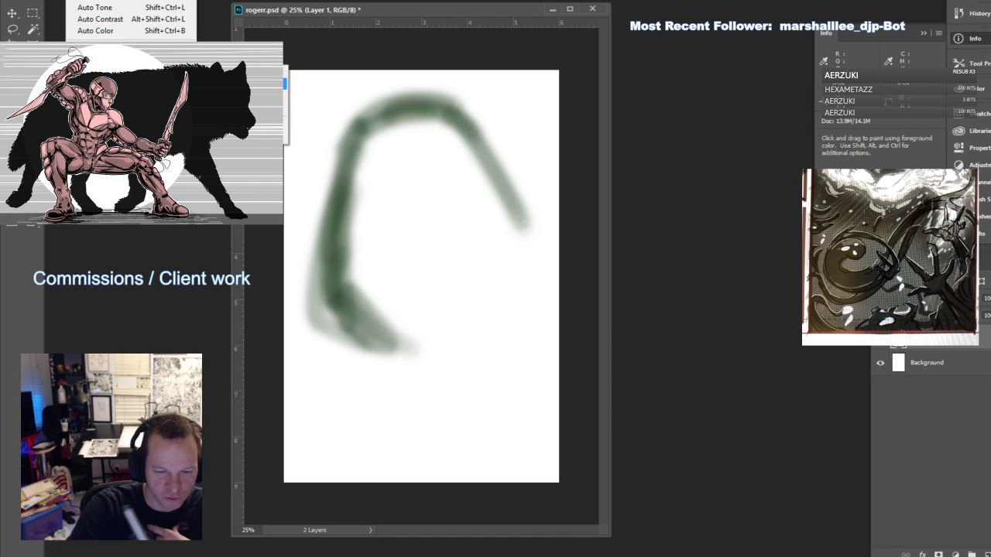
{"action": "left_click", "coordinate": [249, 84]}
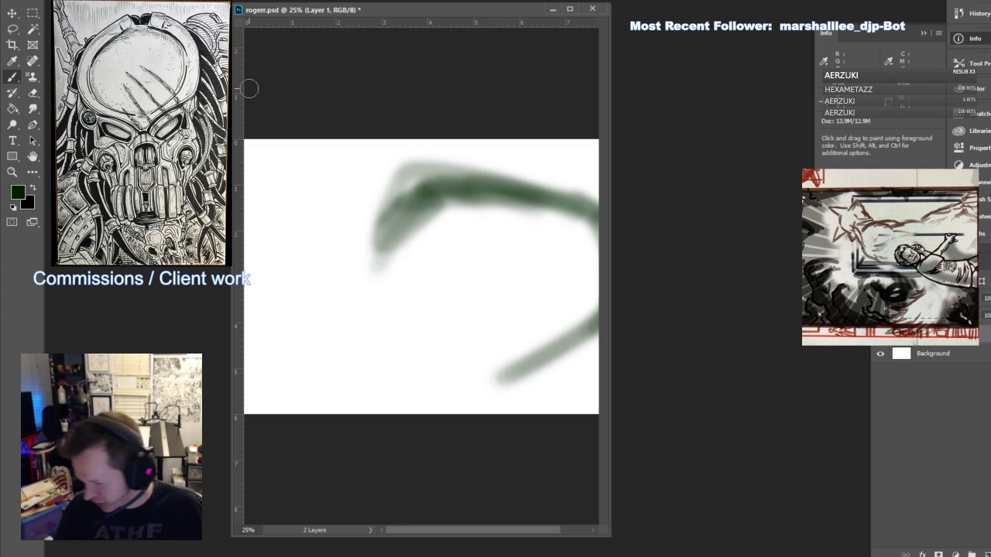
{"action": "key", "text": "ctrl+a"}
{"action": "key", "text": "Delete"}
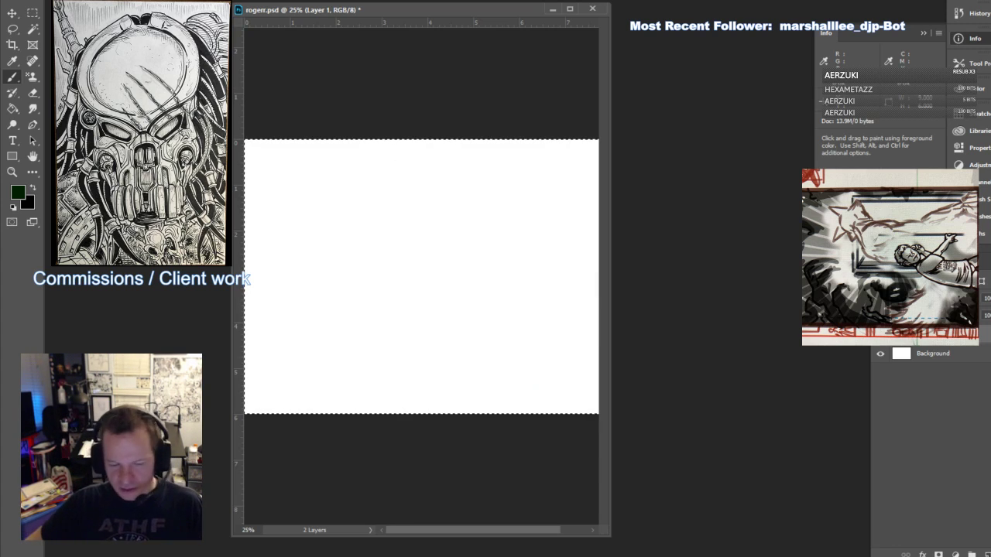
Rough in a large hooded head outline and the shoulder line with a soft dark green brush
{"action": "key", "text": "ctrl+0"}
{"action": "key", "text": "z"}
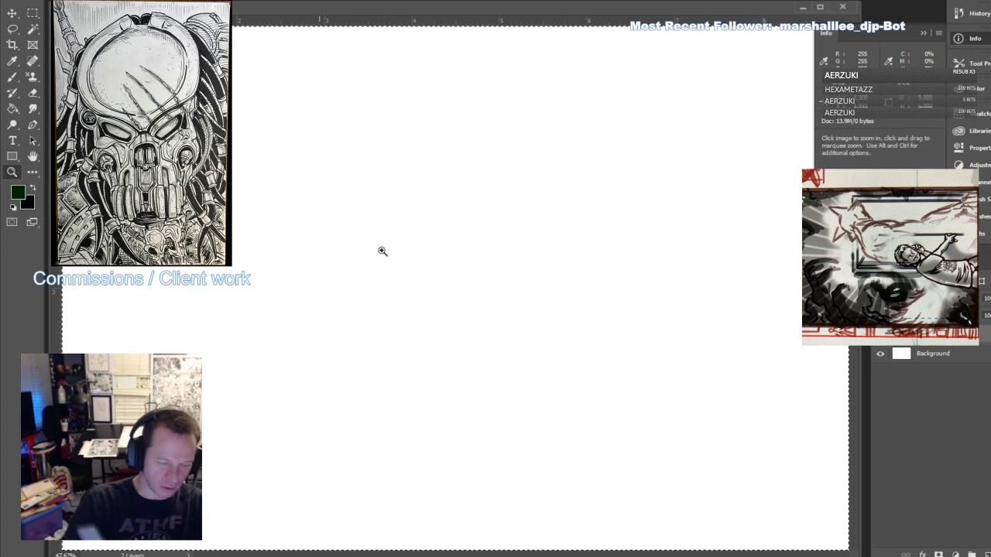
{"action": "left_click", "coordinate": [516, 287], "text": "alt"}
{"action": "key", "text": "b"}
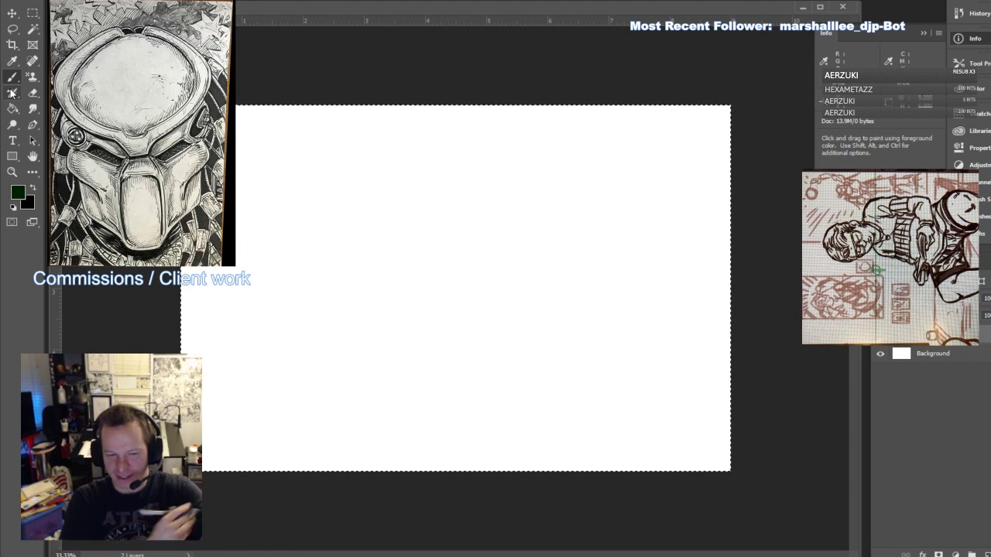
{"action": "mouse_move", "coordinate": [379, 318]}
{"action": "left_mouse_down"}
{"action": "mouse_move", "coordinate": [374, 347]}
{"action": "mouse_move", "coordinate": [346, 210]}
{"action": "mouse_move", "coordinate": [318, 374]}
{"action": "mouse_move", "coordinate": [339, 313]}
{"action": "mouse_move", "coordinate": [355, 127]}
{"action": "mouse_move", "coordinate": [403, 121]}
{"action": "mouse_move", "coordinate": [479, 155]}
{"action": "mouse_move", "coordinate": [523, 232]}
{"action": "mouse_move", "coordinate": [497, 163]}
{"action": "mouse_move", "coordinate": [421, 142]}
{"action": "mouse_move", "coordinate": [365, 402]}
{"action": "mouse_move", "coordinate": [442, 429]}
{"action": "mouse_move", "coordinate": [481, 428]}
{"action": "mouse_move", "coordinate": [583, 304]}
{"action": "mouse_move", "coordinate": [489, 140]}
{"action": "mouse_move", "coordinate": [529, 285]}
{"action": "mouse_move", "coordinate": [300, 152]}
{"action": "left_mouse_up"}
{"action": "mouse_move", "coordinate": [277, 295]}
{"action": "left_mouse_down"}
{"action": "mouse_move", "coordinate": [283, 202]}
{"action": "mouse_move", "coordinate": [375, 94]}
{"action": "mouse_move", "coordinate": [444, 133]}
{"action": "mouse_move", "coordinate": [502, 218]}
{"action": "mouse_move", "coordinate": [369, 120]}
{"action": "mouse_move", "coordinate": [373, 170]}
{"action": "mouse_move", "coordinate": [340, 161]}
{"action": "mouse_move", "coordinate": [469, 182]}
{"action": "mouse_move", "coordinate": [427, 160]}
{"action": "mouse_move", "coordinate": [512, 377]}
{"action": "mouse_move", "coordinate": [558, 389]}
{"action": "mouse_move", "coordinate": [553, 226]}
{"action": "mouse_move", "coordinate": [522, 425]}
{"action": "mouse_move", "coordinate": [565, 436]}
{"action": "mouse_move", "coordinate": [559, 345]}
{"action": "mouse_move", "coordinate": [344, 414]}
{"action": "mouse_move", "coordinate": [421, 460]}
{"action": "mouse_move", "coordinate": [290, 263]}
{"action": "mouse_move", "coordinate": [316, 482]}
{"action": "mouse_move", "coordinate": [267, 472]}
{"action": "mouse_move", "coordinate": [284, 492]}
{"action": "mouse_move", "coordinate": [276, 485]}
{"action": "mouse_move", "coordinate": [361, 447]}
{"action": "mouse_move", "coordinate": [339, 452]}
{"action": "mouse_move", "coordinate": [332, 476]}
{"action": "mouse_move", "coordinate": [296, 399]}
{"action": "mouse_move", "coordinate": [383, 447]}
{"action": "mouse_move", "coordinate": [409, 477]}
{"action": "mouse_move", "coordinate": [499, 459]}
{"action": "mouse_move", "coordinate": [484, 484]}
{"action": "mouse_move", "coordinate": [468, 465]}
{"action": "mouse_move", "coordinate": [386, 467]}
{"action": "mouse_move", "coordinate": [405, 441]}
{"action": "mouse_move", "coordinate": [589, 467]}
{"action": "mouse_move", "coordinate": [620, 486]}
{"action": "mouse_move", "coordinate": [438, 412]}
{"action": "mouse_move", "coordinate": [492, 422]}
{"action": "left_mouse_up"}
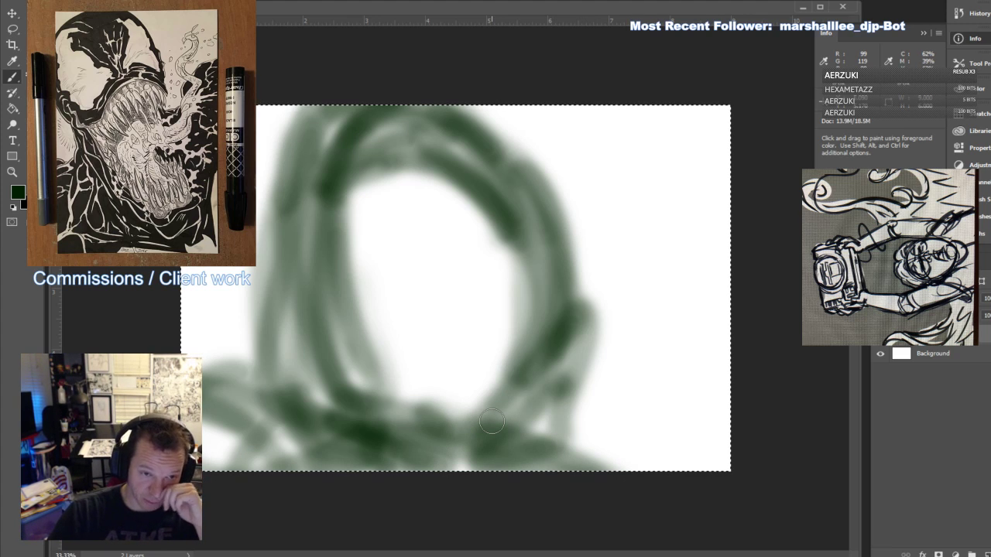
Brush rough placement strokes for the brow, nose and chin inside the head outline
{"action": "mouse_move", "coordinate": [577, 285]}
{"action": "left_mouse_down"}
{"action": "mouse_move", "coordinate": [591, 332]}
{"action": "mouse_move", "coordinate": [573, 307]}
{"action": "left_mouse_up"}
{"action": "mouse_move", "coordinate": [332, 236]}
{"action": "left_mouse_down"}
{"action": "mouse_move", "coordinate": [378, 257]}
{"action": "mouse_move", "coordinate": [471, 261]}
{"action": "mouse_move", "coordinate": [516, 281]}
{"action": "mouse_move", "coordinate": [434, 160]}
{"action": "left_mouse_up"}
{"action": "mouse_move", "coordinate": [263, 301]}
{"action": "left_mouse_down"}
{"action": "mouse_move", "coordinate": [300, 131]}
{"action": "mouse_move", "coordinate": [281, 236]}
{"action": "left_mouse_up"}
{"action": "mouse_move", "coordinate": [507, 126]}
{"action": "left_mouse_down"}
{"action": "mouse_move", "coordinate": [574, 387]}
{"action": "mouse_move", "coordinate": [471, 435]}
{"action": "left_mouse_up"}
{"action": "left_click_drag", "start_coordinate": [398, 192], "coordinate": [462, 394]}
{"action": "mouse_move", "coordinate": [428, 171]}
{"action": "left_mouse_down"}
{"action": "mouse_move", "coordinate": [439, 384]}
{"action": "mouse_move", "coordinate": [516, 199]}
{"action": "mouse_move", "coordinate": [577, 422]}
{"action": "mouse_move", "coordinate": [600, 430]}
{"action": "mouse_move", "coordinate": [548, 474]}
{"action": "mouse_move", "coordinate": [746, 443]}
{"action": "mouse_move", "coordinate": [593, 327]}
{"action": "mouse_move", "coordinate": [674, 427]}
{"action": "left_mouse_up"}
Brush long diagonal strokes and shoulder shapes beside the hood, and thicken the hood and shoulder masses
{"action": "left_click_drag", "start_coordinate": [553, 144], "coordinate": [635, 323]}
{"action": "mouse_move", "coordinate": [593, 157]}
{"action": "left_mouse_down"}
{"action": "mouse_move", "coordinate": [658, 298]}
{"action": "mouse_move", "coordinate": [680, 308]}
{"action": "left_mouse_up"}
{"action": "left_click_drag", "start_coordinate": [576, 285], "coordinate": [635, 270]}
{"action": "left_click_drag", "start_coordinate": [593, 317], "coordinate": [631, 308]}
{"action": "left_click_drag", "start_coordinate": [636, 232], "coordinate": [747, 394]}
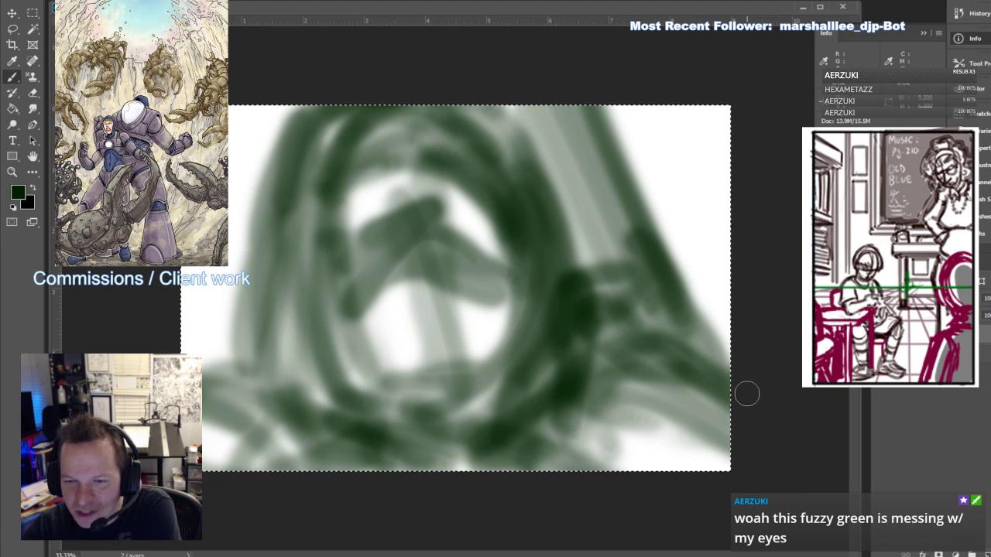
{"action": "mouse_move", "coordinate": [600, 277]}
{"action": "left_mouse_down"}
{"action": "mouse_move", "coordinate": [658, 268]}
{"action": "mouse_move", "coordinate": [681, 332]}
{"action": "mouse_move", "coordinate": [712, 365]}
{"action": "mouse_move", "coordinate": [523, 221]}
{"action": "left_mouse_up"}
{"action": "mouse_move", "coordinate": [395, 330]}
{"action": "left_mouse_down"}
{"action": "mouse_move", "coordinate": [237, 415]}
{"action": "mouse_move", "coordinate": [285, 355]}
{"action": "mouse_move", "coordinate": [315, 374]}
{"action": "mouse_move", "coordinate": [373, 512]}
{"action": "mouse_move", "coordinate": [219, 438]}
{"action": "mouse_move", "coordinate": [230, 384]}
{"action": "mouse_move", "coordinate": [172, 346]}
{"action": "mouse_move", "coordinate": [293, 385]}
{"action": "left_mouse_up"}
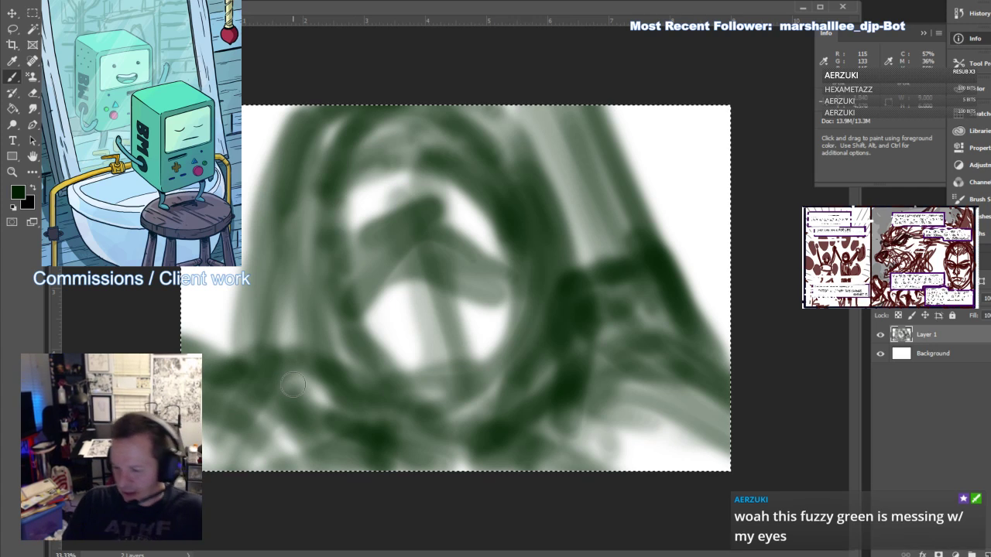
Lower Layer 1's opacity to 50% and set the brush size to 100 px
{"action": "type", "text": "50"}
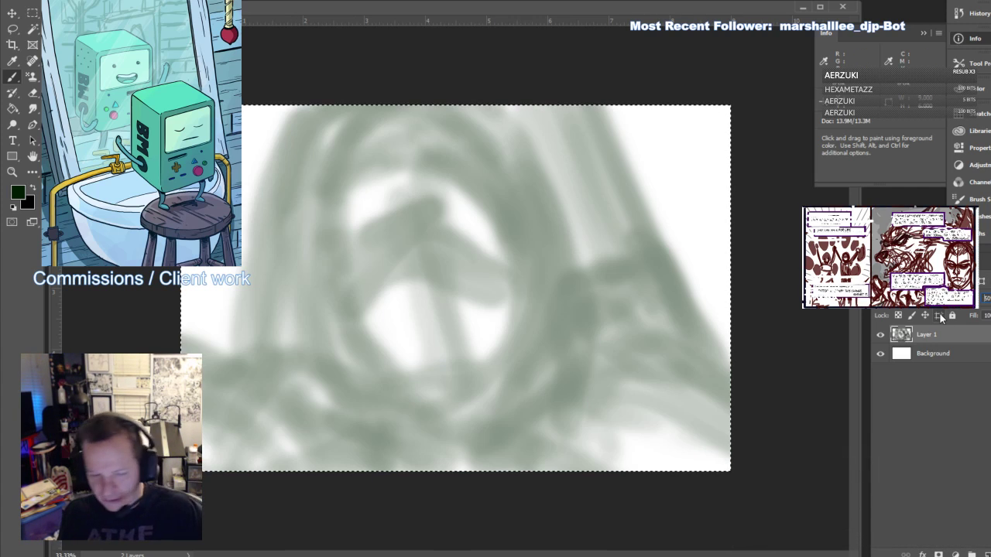
{"action": "key", "text": "Return"}
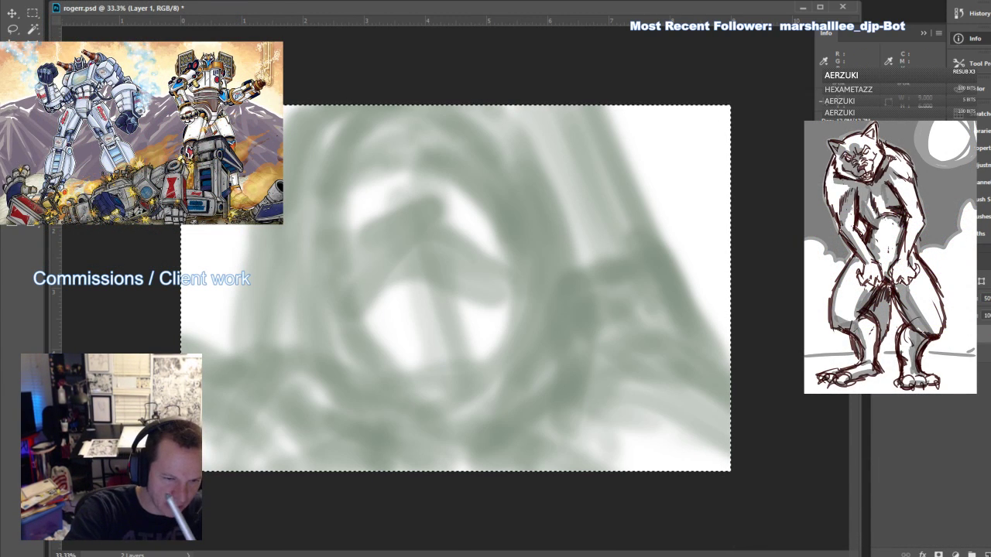
{"action": "left_click", "coordinate": [46, 1]}
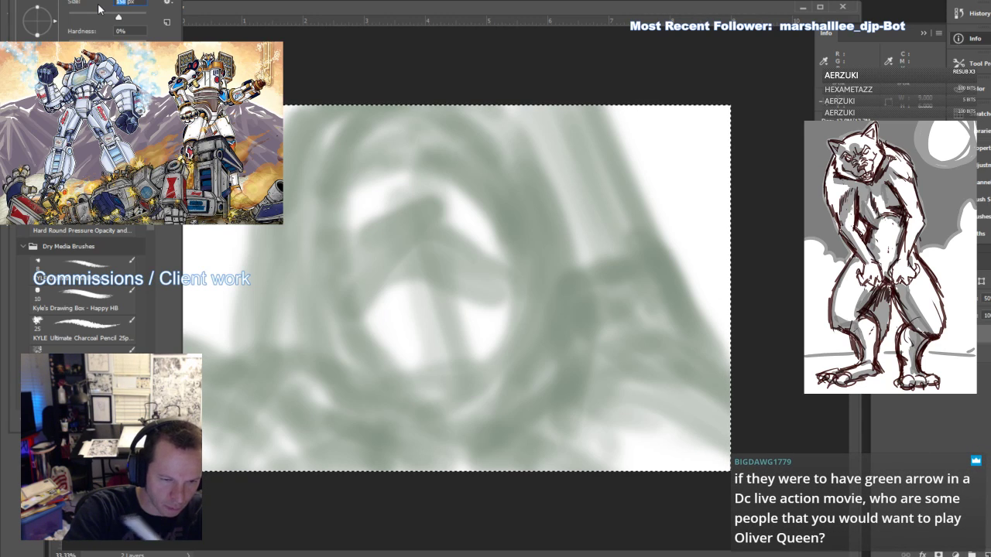
{"action": "type", "text": "41"}
{"action": "key", "text": "Return"}
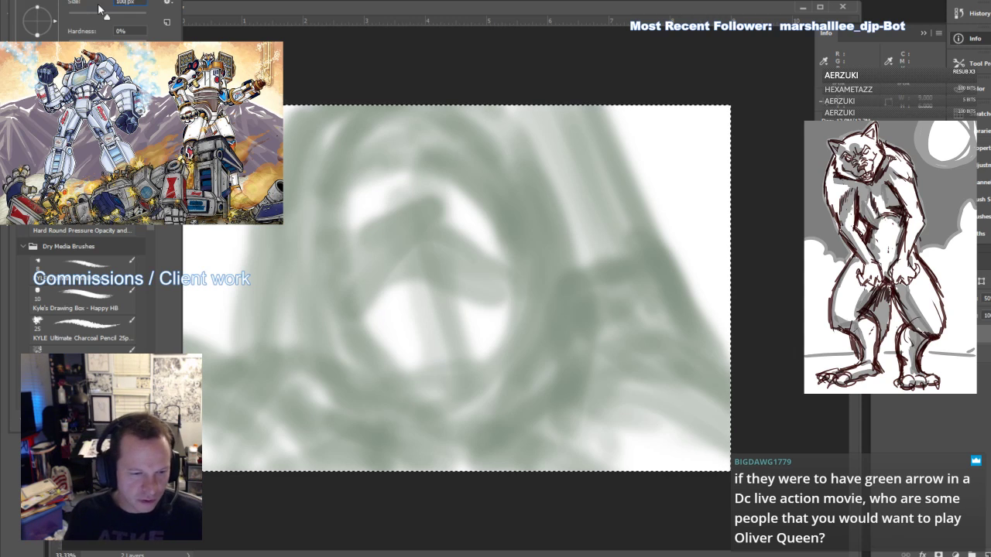
{"action": "key", "text": "Return"}
Brush a brow line across the face on Layer 1 and add a new layer above it
{"action": "left_click_drag", "start_coordinate": [445, 281], "coordinate": [468, 359]}
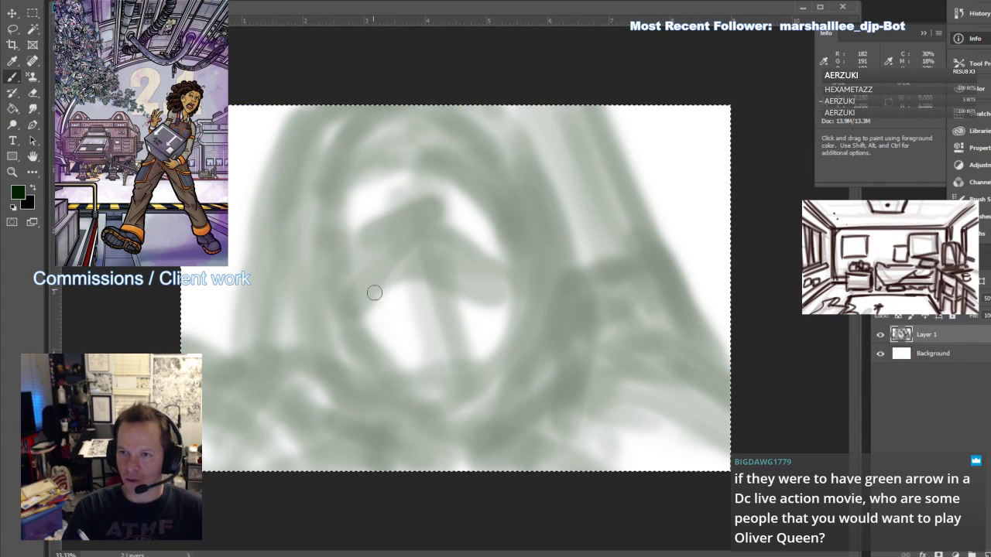
{"action": "mouse_move", "coordinate": [348, 233]}
{"action": "left_mouse_down"}
{"action": "mouse_move", "coordinate": [496, 193]}
{"action": "mouse_move", "coordinate": [419, 229]}
{"action": "mouse_move", "coordinate": [470, 212]}
{"action": "left_mouse_up"}
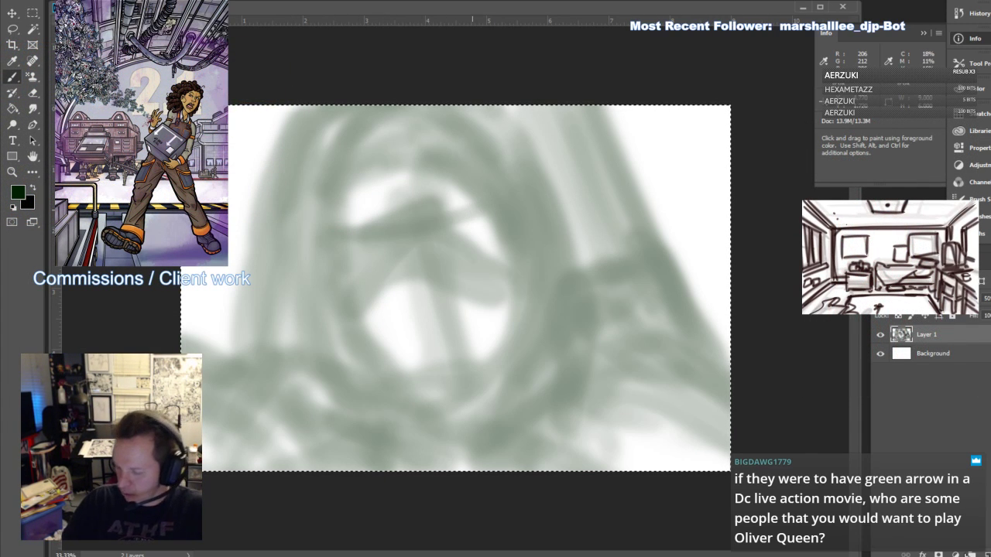
{"action": "left_click", "coordinate": [987, 555]}
Draw the hood's inner and outer edges around the face on Layer 2 in dark green
{"action": "mouse_move", "coordinate": [370, 254]}
{"action": "left_mouse_down"}
{"action": "mouse_move", "coordinate": [333, 326]}
{"action": "mouse_move", "coordinate": [340, 194]}
{"action": "mouse_move", "coordinate": [364, 175]}
{"action": "mouse_move", "coordinate": [431, 155]}
{"action": "mouse_move", "coordinate": [513, 219]}
{"action": "mouse_move", "coordinate": [546, 264]}
{"action": "left_mouse_up"}
{"action": "left_click_drag", "start_coordinate": [517, 394], "coordinate": [544, 285]}
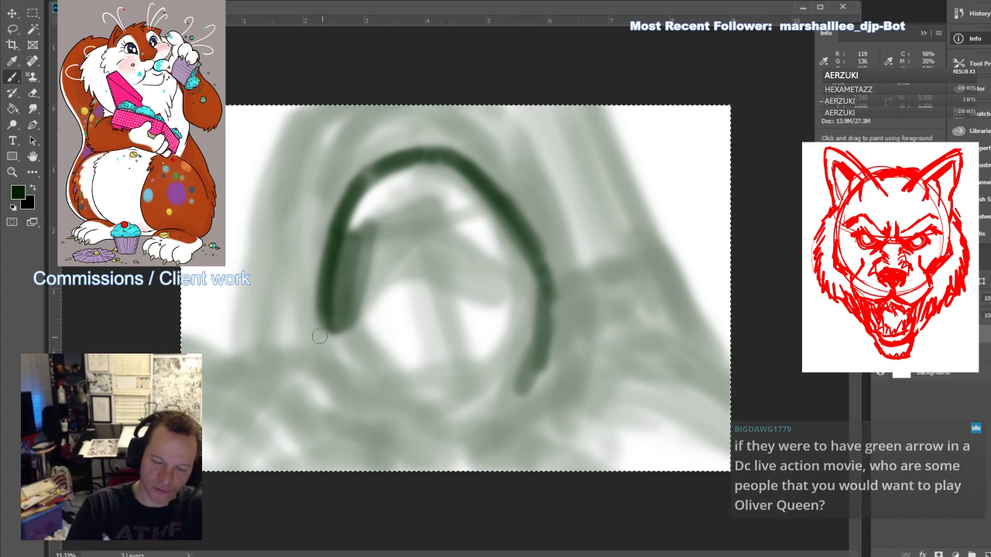
{"action": "mouse_move", "coordinate": [314, 333]}
{"action": "left_mouse_down"}
{"action": "mouse_move", "coordinate": [411, 151]}
{"action": "mouse_move", "coordinate": [527, 247]}
{"action": "mouse_move", "coordinate": [554, 309]}
{"action": "left_mouse_up"}
{"action": "left_click_drag", "start_coordinate": [290, 316], "coordinate": [307, 211]}
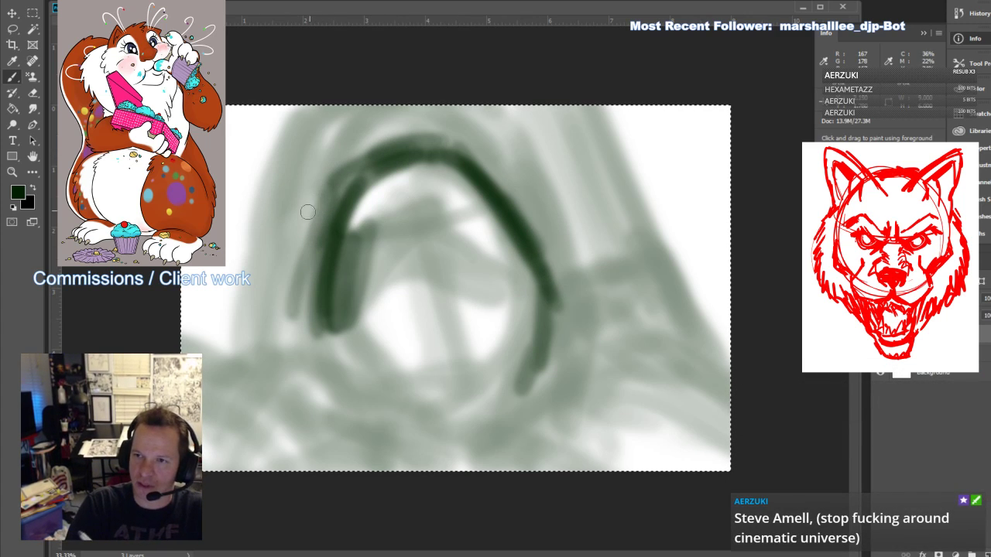
{"action": "mouse_move", "coordinate": [269, 341]}
{"action": "left_mouse_down"}
{"action": "mouse_move", "coordinate": [280, 293]}
{"action": "mouse_move", "coordinate": [284, 308]}
{"action": "mouse_move", "coordinate": [298, 296]}
{"action": "mouse_move", "coordinate": [303, 222]}
{"action": "mouse_move", "coordinate": [345, 158]}
{"action": "mouse_move", "coordinate": [382, 131]}
{"action": "mouse_move", "coordinate": [465, 132]}
{"action": "mouse_move", "coordinate": [273, 265]}
{"action": "mouse_move", "coordinate": [277, 328]}
{"action": "mouse_move", "coordinate": [333, 110]}
{"action": "left_mouse_up"}
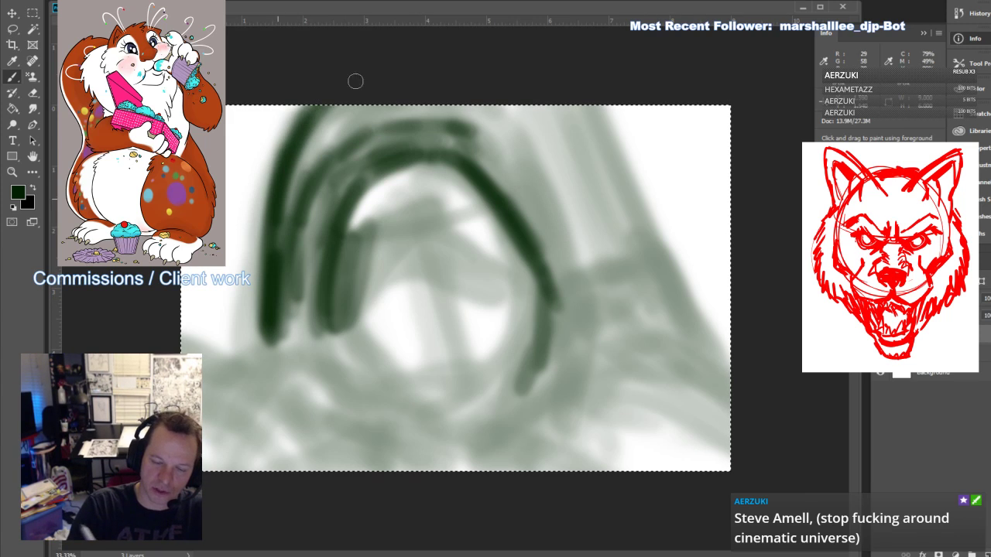
{"action": "mouse_move", "coordinate": [504, 151]}
{"action": "left_mouse_down"}
{"action": "mouse_move", "coordinate": [572, 259]}
{"action": "mouse_move", "coordinate": [567, 365]}
{"action": "left_mouse_up"}
{"action": "mouse_move", "coordinate": [536, 424]}
{"action": "left_mouse_down"}
{"action": "mouse_move", "coordinate": [574, 319]}
{"action": "mouse_move", "coordinate": [530, 156]}
{"action": "left_mouse_up"}
{"action": "left_click_drag", "start_coordinate": [551, 306], "coordinate": [534, 240]}
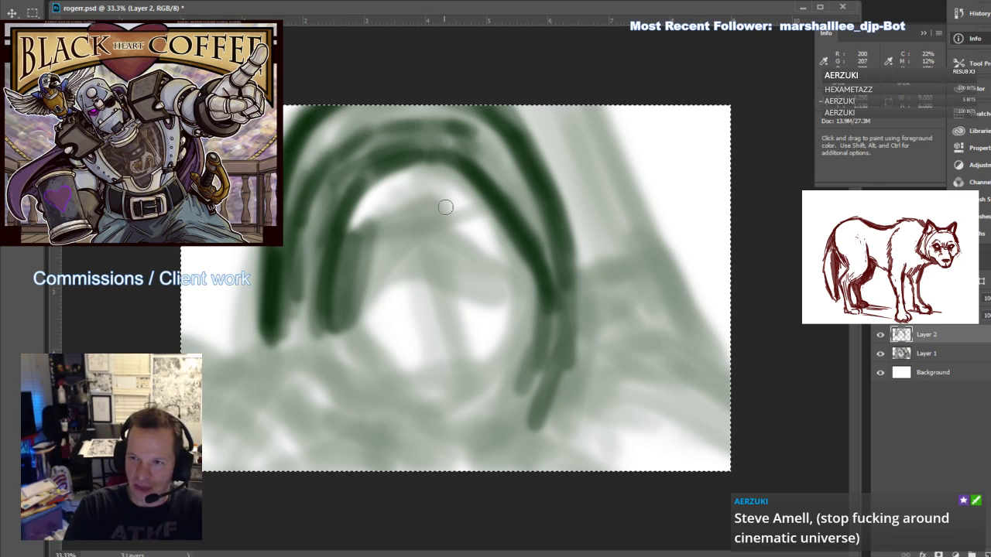
Sketch the face's centre line, the brow and eye shapes, and the nose on Layer 2
{"action": "left_click_drag", "start_coordinate": [411, 167], "coordinate": [473, 388]}
{"action": "mouse_move", "coordinate": [310, 255]}
{"action": "left_mouse_down"}
{"action": "mouse_move", "coordinate": [439, 199]}
{"action": "mouse_move", "coordinate": [533, 218]}
{"action": "left_mouse_up"}
{"action": "mouse_move", "coordinate": [348, 273]}
{"action": "left_mouse_down"}
{"action": "mouse_move", "coordinate": [394, 282]}
{"action": "mouse_move", "coordinate": [337, 286]}
{"action": "mouse_move", "coordinate": [411, 277]}
{"action": "mouse_move", "coordinate": [456, 241]}
{"action": "mouse_move", "coordinate": [483, 256]}
{"action": "mouse_move", "coordinate": [511, 239]}
{"action": "mouse_move", "coordinate": [507, 224]}
{"action": "mouse_move", "coordinate": [421, 266]}
{"action": "mouse_move", "coordinate": [433, 319]}
{"action": "mouse_move", "coordinate": [422, 305]}
{"action": "mouse_move", "coordinate": [412, 321]}
{"action": "mouse_move", "coordinate": [448, 336]}
{"action": "mouse_move", "coordinate": [475, 312]}
{"action": "left_mouse_up"}
{"action": "left_click_drag", "start_coordinate": [476, 313], "coordinate": [436, 276]}
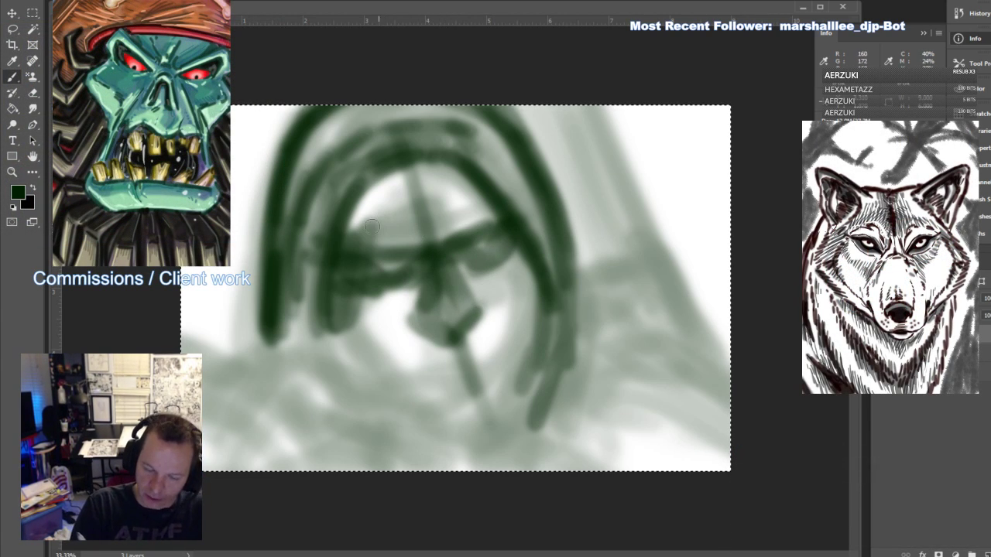
Brush strokes across the forehead and build up both side edges of the hood
{"action": "mouse_move", "coordinate": [372, 226]}
{"action": "left_mouse_down"}
{"action": "mouse_move", "coordinate": [352, 239]}
{"action": "mouse_move", "coordinate": [375, 201]}
{"action": "mouse_move", "coordinate": [368, 211]}
{"action": "mouse_move", "coordinate": [432, 209]}
{"action": "mouse_move", "coordinate": [504, 236]}
{"action": "mouse_move", "coordinate": [479, 207]}
{"action": "mouse_move", "coordinate": [518, 247]}
{"action": "mouse_move", "coordinate": [542, 422]}
{"action": "left_mouse_up"}
{"action": "left_click_drag", "start_coordinate": [527, 170], "coordinate": [589, 425]}
{"action": "left_click_drag", "start_coordinate": [576, 264], "coordinate": [603, 360]}
{"action": "left_click_drag", "start_coordinate": [274, 324], "coordinate": [302, 127]}
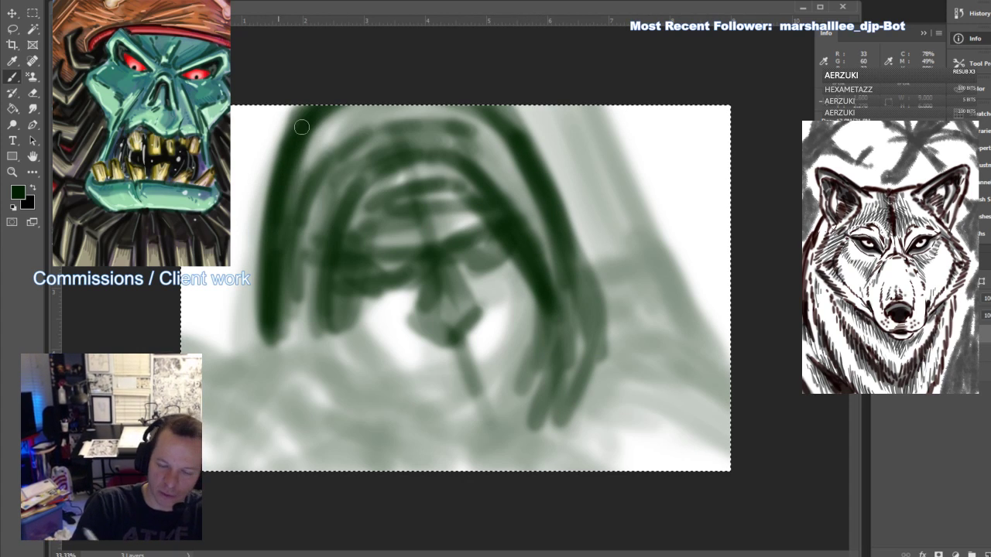
Sketch the mouth, darken the nose, and draw the jaw and chin beneath the hood
{"action": "mouse_move", "coordinate": [418, 378]}
{"action": "left_mouse_down"}
{"action": "mouse_move", "coordinate": [482, 357]}
{"action": "mouse_move", "coordinate": [432, 373]}
{"action": "left_mouse_up"}
{"action": "left_click_drag", "start_coordinate": [434, 320], "coordinate": [463, 333]}
{"action": "left_click_drag", "start_coordinate": [451, 271], "coordinate": [474, 323]}
{"action": "mouse_move", "coordinate": [457, 389]}
{"action": "left_mouse_down"}
{"action": "mouse_move", "coordinate": [484, 379]}
{"action": "mouse_move", "coordinate": [520, 313]}
{"action": "mouse_move", "coordinate": [522, 271]}
{"action": "mouse_move", "coordinate": [534, 352]}
{"action": "mouse_move", "coordinate": [494, 424]}
{"action": "mouse_move", "coordinate": [534, 310]}
{"action": "mouse_move", "coordinate": [534, 416]}
{"action": "left_mouse_up"}
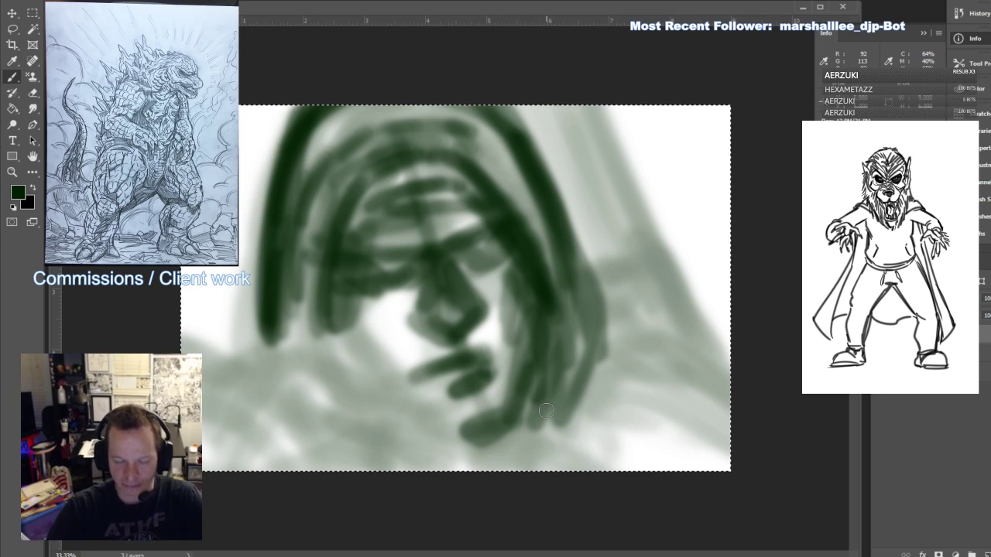
Darken the nose, eyes, lips and chin with additional brush strokes
{"action": "left_click_drag", "start_coordinate": [416, 331], "coordinate": [437, 272]}
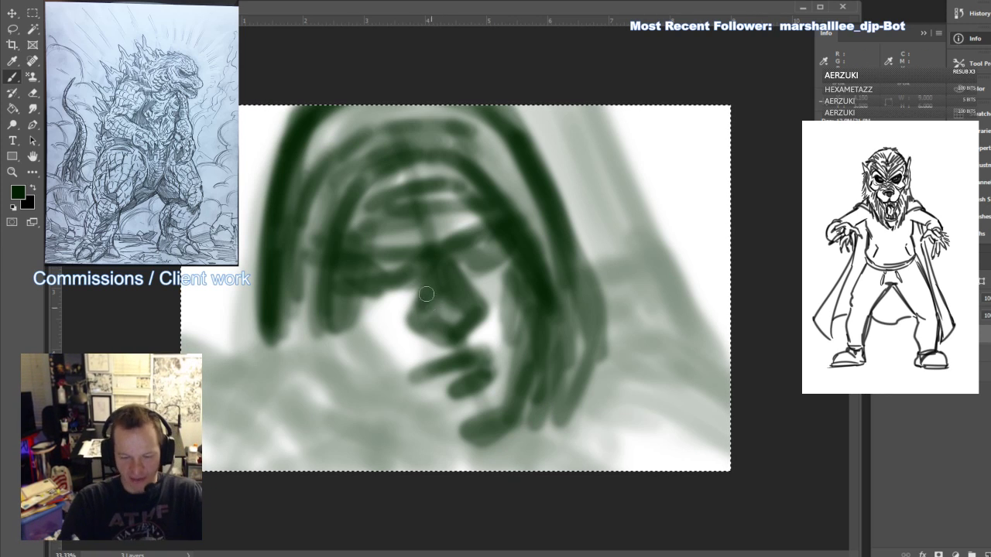
{"action": "left_click_drag", "start_coordinate": [424, 314], "coordinate": [433, 267]}
{"action": "mouse_move", "coordinate": [345, 271]}
{"action": "left_mouse_down"}
{"action": "mouse_move", "coordinate": [417, 261]}
{"action": "mouse_move", "coordinate": [491, 235]}
{"action": "mouse_move", "coordinate": [497, 257]}
{"action": "left_mouse_up"}
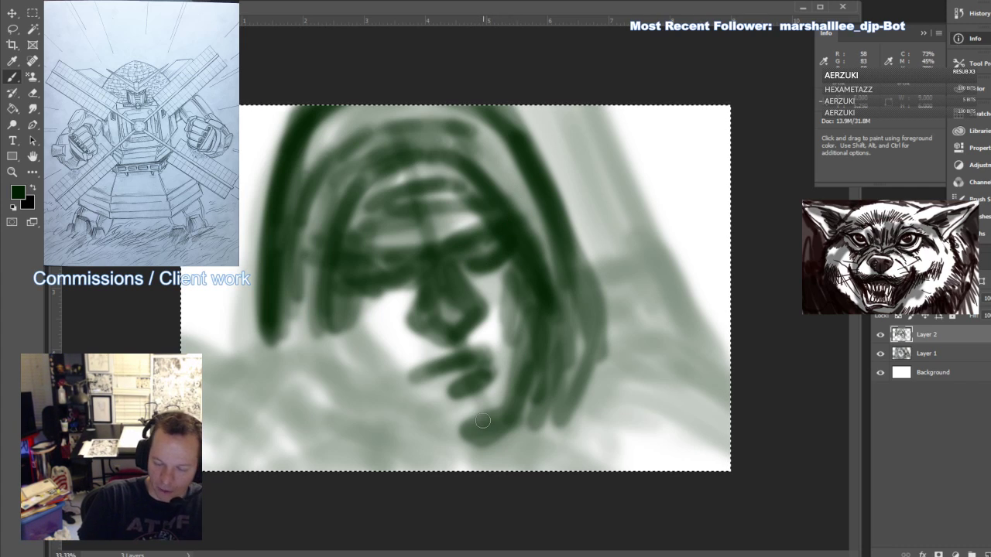
{"action": "mouse_move", "coordinate": [476, 372]}
{"action": "left_mouse_down"}
{"action": "mouse_move", "coordinate": [445, 391]}
{"action": "mouse_move", "coordinate": [503, 379]}
{"action": "mouse_move", "coordinate": [462, 277]}
{"action": "left_mouse_up"}
{"action": "mouse_move", "coordinate": [503, 426]}
{"action": "left_mouse_down"}
{"action": "mouse_move", "coordinate": [511, 406]}
{"action": "mouse_move", "coordinate": [487, 438]}
{"action": "left_mouse_up"}
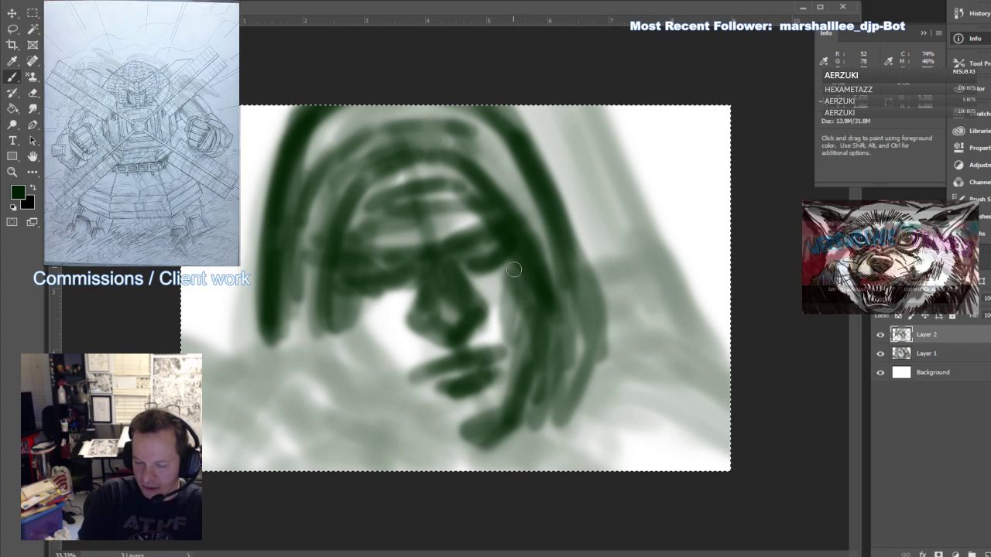
Thicken the left side of the hood and darken the hairline above the forehead
{"action": "left_click_drag", "start_coordinate": [309, 326], "coordinate": [319, 268]}
{"action": "left_click_drag", "start_coordinate": [346, 242], "coordinate": [362, 202]}
{"action": "left_click_drag", "start_coordinate": [248, 341], "coordinate": [280, 218]}
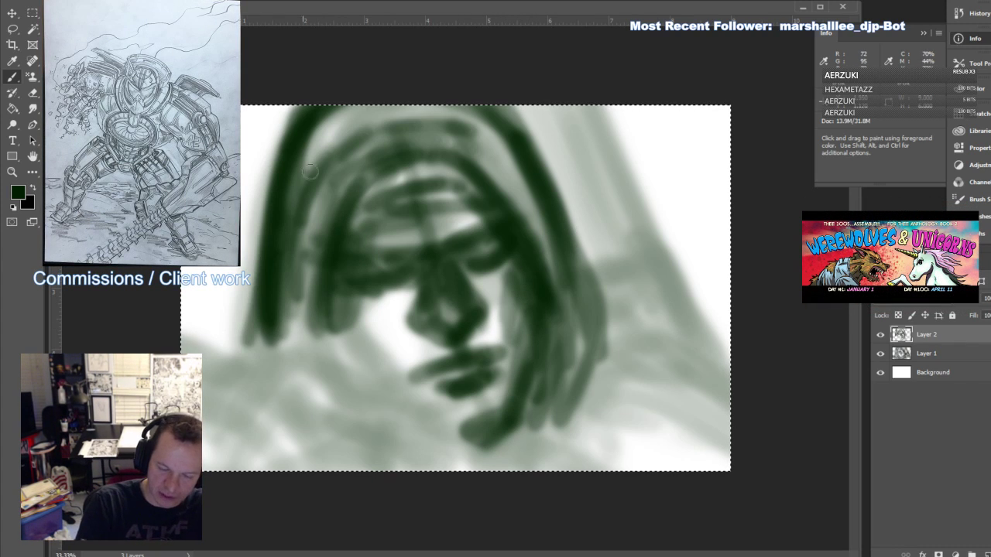
{"action": "mouse_move", "coordinate": [340, 220]}
{"action": "left_mouse_down"}
{"action": "mouse_move", "coordinate": [431, 160]}
{"action": "mouse_move", "coordinate": [480, 186]}
{"action": "left_mouse_up"}
Sketch a raised hand with curled fingers in front of the lower left of the face
{"action": "left_click_drag", "start_coordinate": [243, 431], "coordinate": [271, 370]}
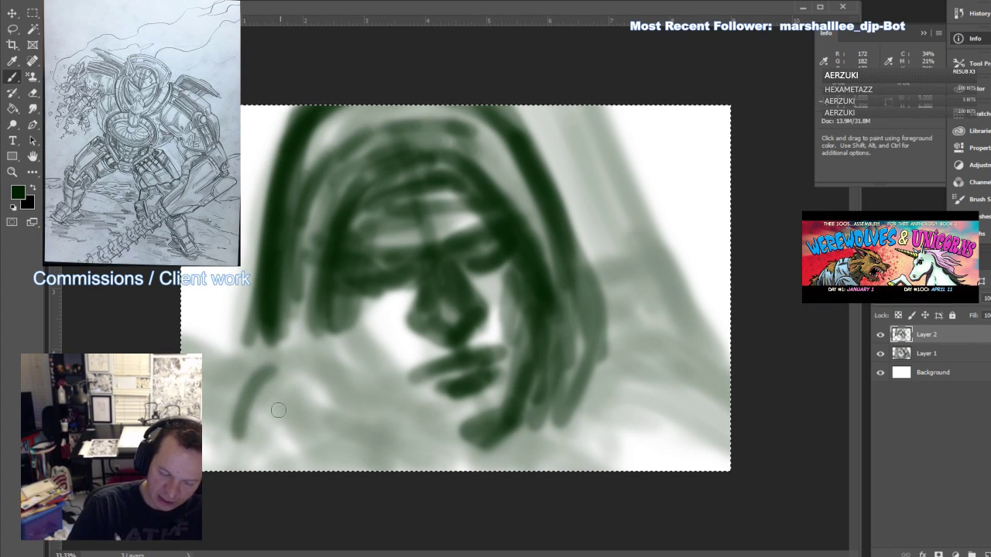
{"action": "mouse_move", "coordinate": [247, 447]}
{"action": "left_mouse_down"}
{"action": "mouse_move", "coordinate": [280, 369]}
{"action": "mouse_move", "coordinate": [364, 375]}
{"action": "left_mouse_up"}
{"action": "mouse_move", "coordinate": [364, 374]}
{"action": "left_mouse_down"}
{"action": "mouse_move", "coordinate": [298, 367]}
{"action": "mouse_move", "coordinate": [343, 369]}
{"action": "left_mouse_up"}
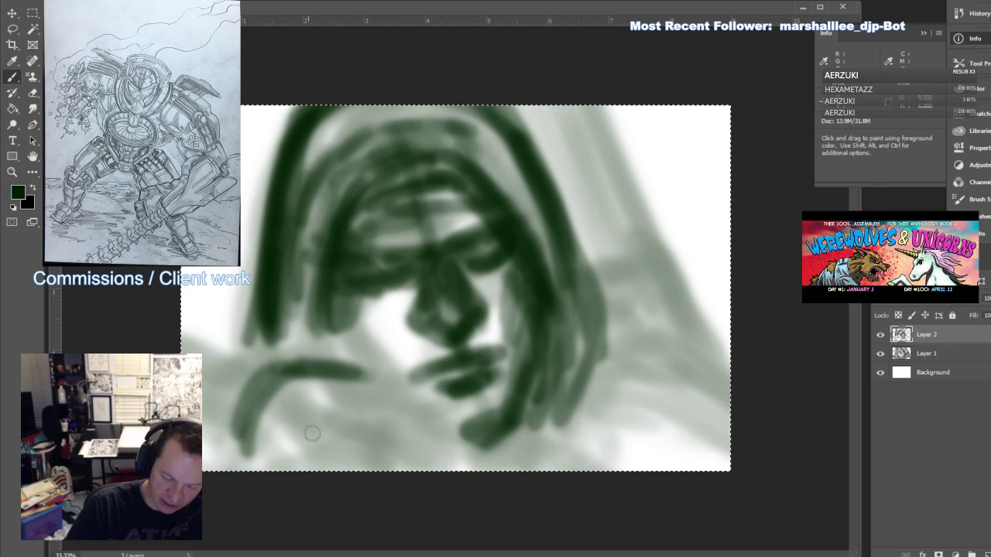
{"action": "left_click_drag", "start_coordinate": [301, 437], "coordinate": [333, 379]}
{"action": "left_click_drag", "start_coordinate": [293, 437], "coordinate": [324, 377]}
{"action": "mouse_move", "coordinate": [318, 411]}
{"action": "left_mouse_down"}
{"action": "mouse_move", "coordinate": [335, 370]}
{"action": "mouse_move", "coordinate": [398, 400]}
{"action": "left_mouse_up"}
{"action": "left_click_drag", "start_coordinate": [343, 374], "coordinate": [413, 411]}
{"action": "left_click_drag", "start_coordinate": [326, 407], "coordinate": [409, 430]}
{"action": "mouse_move", "coordinate": [323, 414]}
{"action": "left_mouse_down"}
{"action": "mouse_move", "coordinate": [359, 434]}
{"action": "mouse_move", "coordinate": [353, 404]}
{"action": "left_mouse_up"}
{"action": "mouse_move", "coordinate": [310, 455]}
{"action": "left_mouse_down"}
{"action": "mouse_move", "coordinate": [319, 404]}
{"action": "mouse_move", "coordinate": [410, 432]}
{"action": "left_mouse_up"}
{"action": "mouse_move", "coordinate": [325, 422]}
{"action": "left_mouse_down"}
{"action": "mouse_move", "coordinate": [409, 450]}
{"action": "mouse_move", "coordinate": [407, 458]}
{"action": "mouse_move", "coordinate": [394, 401]}
{"action": "mouse_move", "coordinate": [311, 449]}
{"action": "mouse_move", "coordinate": [314, 402]}
{"action": "left_mouse_up"}
Brush the forms below the chin and beside the hand, and extend the hood's left edge down to the hand
{"action": "mouse_move", "coordinate": [288, 369]}
{"action": "left_mouse_down"}
{"action": "mouse_move", "coordinate": [399, 369]}
{"action": "mouse_move", "coordinate": [432, 434]}
{"action": "mouse_move", "coordinate": [402, 436]}
{"action": "mouse_move", "coordinate": [565, 489]}
{"action": "left_mouse_up"}
{"action": "left_click_drag", "start_coordinate": [395, 428], "coordinate": [604, 471]}
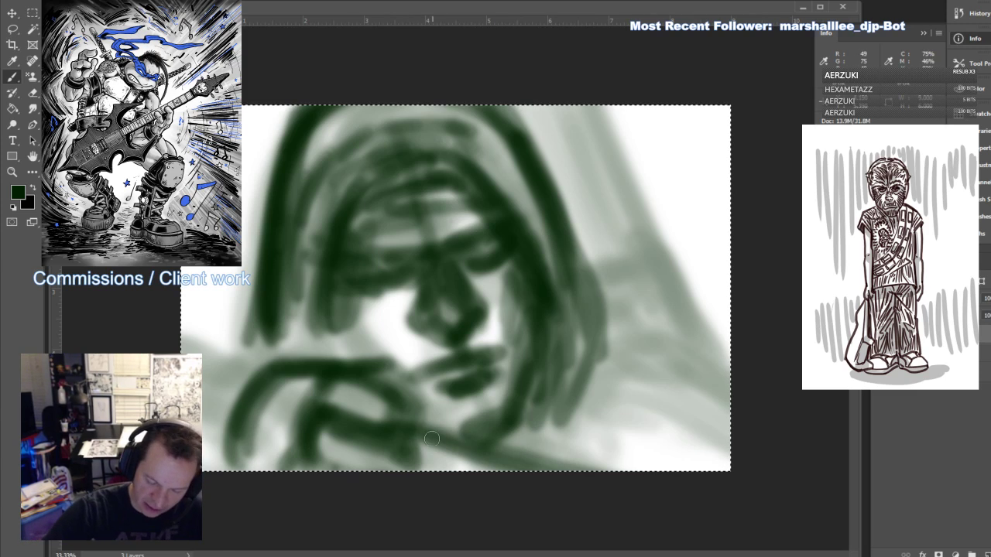
{"action": "mouse_move", "coordinate": [431, 439]}
{"action": "left_mouse_down"}
{"action": "mouse_move", "coordinate": [467, 420]}
{"action": "mouse_move", "coordinate": [501, 443]}
{"action": "mouse_move", "coordinate": [440, 398]}
{"action": "mouse_move", "coordinate": [429, 461]}
{"action": "left_mouse_up"}
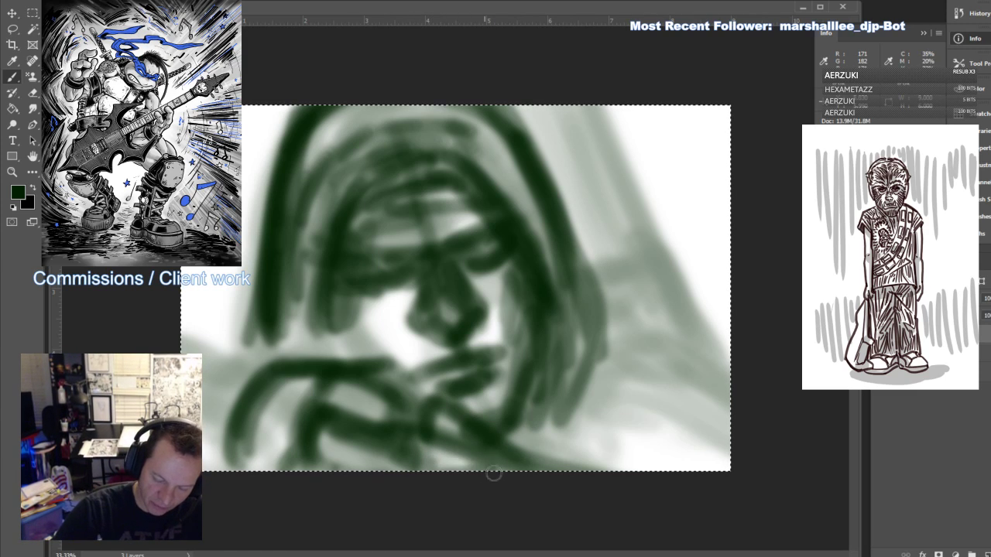
{"action": "left_click_drag", "start_coordinate": [512, 460], "coordinate": [589, 472]}
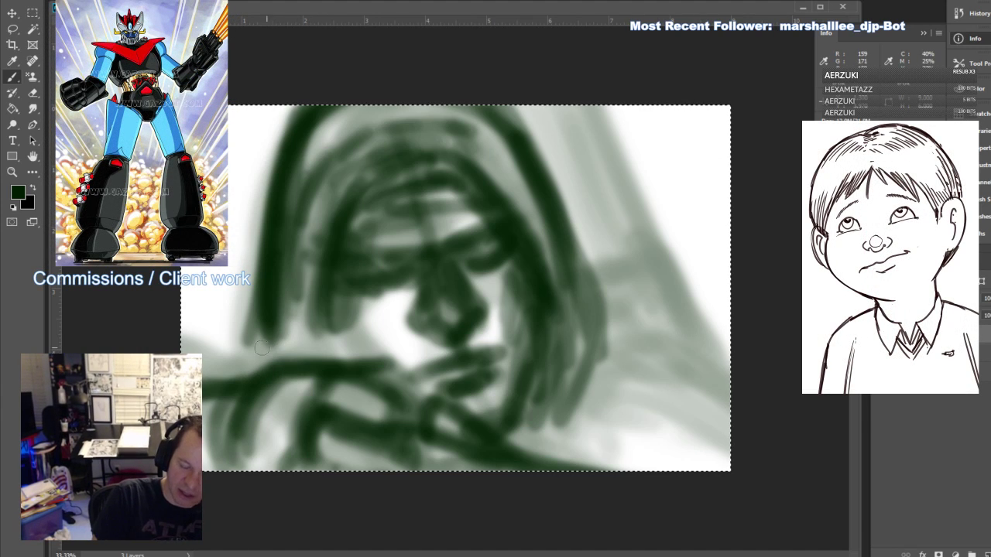
{"action": "mouse_move", "coordinate": [262, 348]}
{"action": "left_mouse_down"}
{"action": "mouse_move", "coordinate": [251, 364]}
{"action": "mouse_move", "coordinate": [255, 320]}
{"action": "mouse_move", "coordinate": [268, 310]}
{"action": "left_mouse_up"}
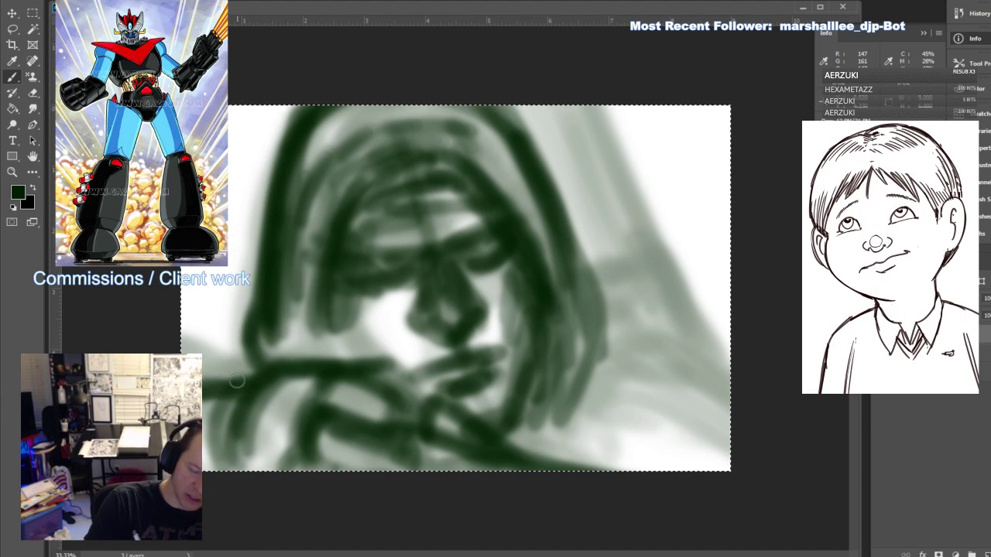
Darken the arm line at the lower left, the left edge of the face, and a thick sweep from the chin to the lower right corner
{"action": "mouse_move", "coordinate": [237, 380]}
{"action": "left_mouse_down"}
{"action": "mouse_move", "coordinate": [217, 373]}
{"action": "mouse_move", "coordinate": [242, 367]}
{"action": "left_mouse_up"}
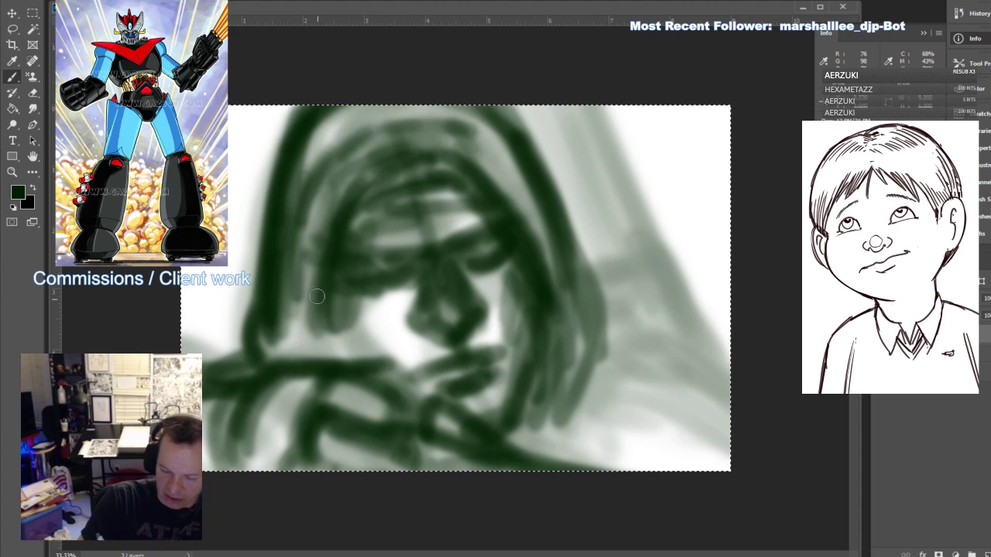
{"action": "mouse_move", "coordinate": [319, 296]}
{"action": "left_mouse_down"}
{"action": "mouse_move", "coordinate": [350, 355]}
{"action": "mouse_move", "coordinate": [325, 325]}
{"action": "mouse_move", "coordinate": [319, 356]}
{"action": "mouse_move", "coordinate": [270, 225]}
{"action": "left_mouse_up"}
{"action": "mouse_move", "coordinate": [545, 463]}
{"action": "left_mouse_down"}
{"action": "mouse_move", "coordinate": [579, 458]}
{"action": "mouse_move", "coordinate": [828, 508]}
{"action": "left_mouse_up"}
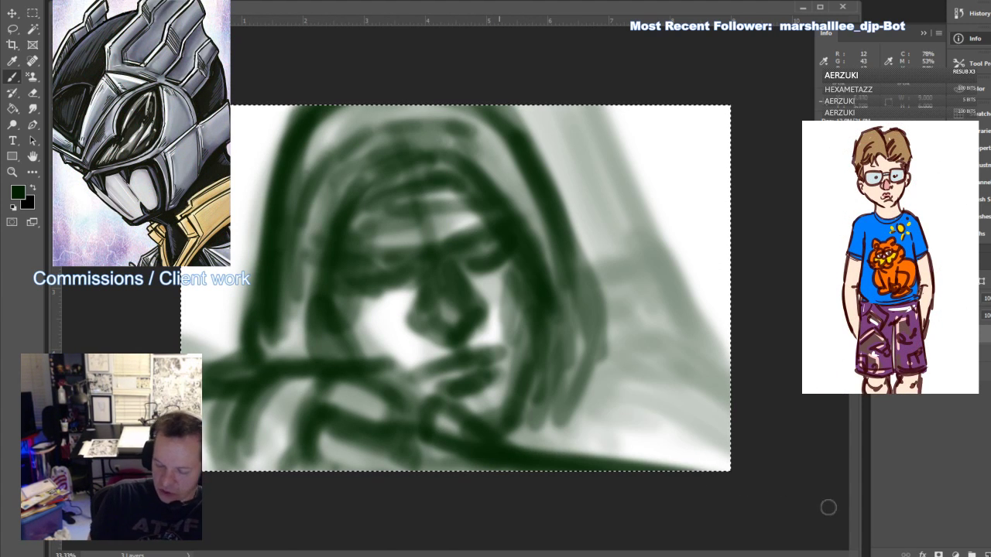
{"action": "mouse_move", "coordinate": [460, 452]}
{"action": "left_mouse_down"}
{"action": "mouse_move", "coordinate": [414, 427]}
{"action": "mouse_move", "coordinate": [470, 455]}
{"action": "mouse_move", "coordinate": [894, 465]}
{"action": "left_mouse_up"}
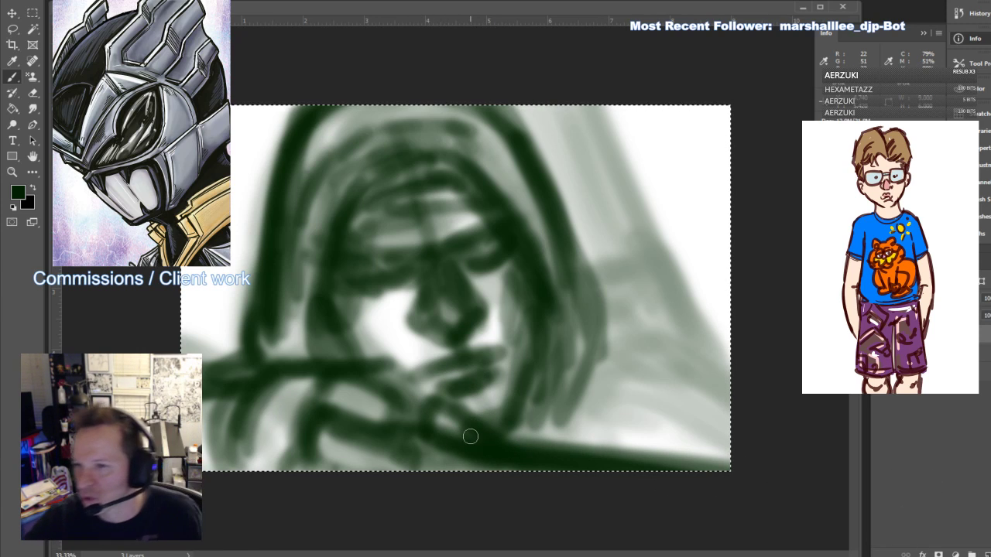
Brush a diagonal line from the right eye up past the hood and darken the hood's lower right edge
{"action": "left_click_drag", "start_coordinate": [526, 210], "coordinate": [604, 113]}
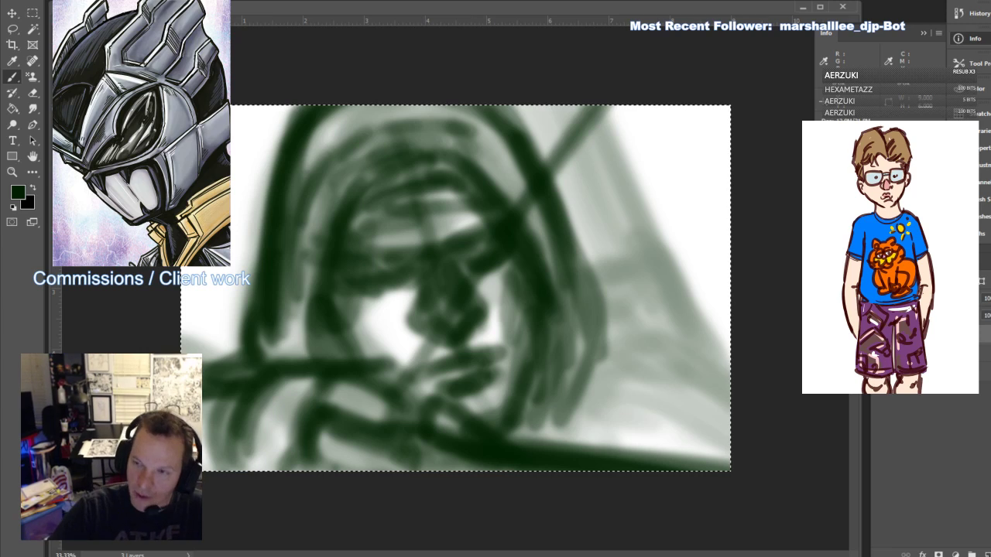
{"action": "left_click_drag", "start_coordinate": [596, 311], "coordinate": [557, 433]}
{"action": "left_click_drag", "start_coordinate": [555, 239], "coordinate": [604, 368]}
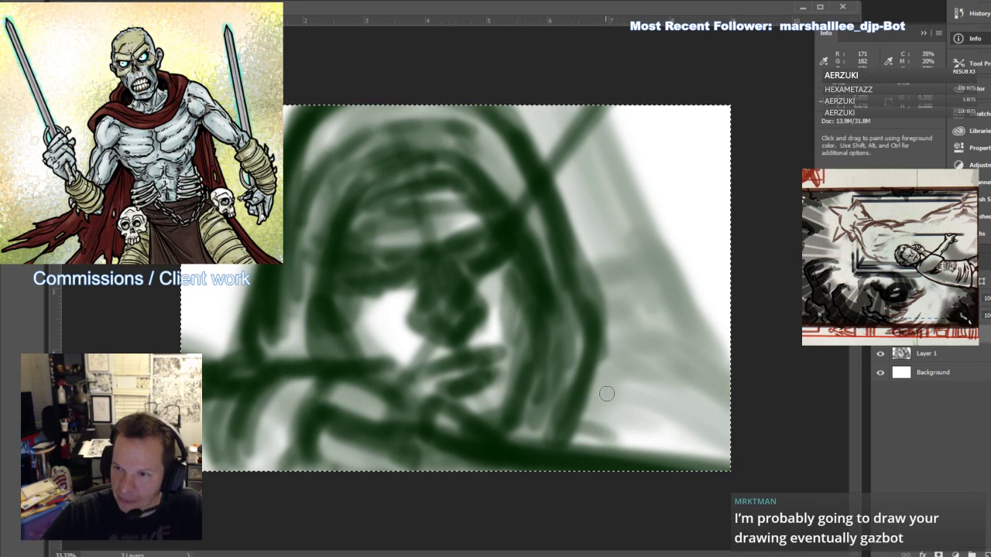
Rough in the dark shoulder shapes right of the hood and the slanted strokes rising above them
{"action": "mouse_move", "coordinate": [606, 377]}
{"action": "left_mouse_down"}
{"action": "mouse_move", "coordinate": [631, 372]}
{"action": "mouse_move", "coordinate": [627, 404]}
{"action": "mouse_move", "coordinate": [610, 403]}
{"action": "mouse_move", "coordinate": [605, 386]}
{"action": "mouse_move", "coordinate": [599, 411]}
{"action": "mouse_move", "coordinate": [665, 385]}
{"action": "mouse_move", "coordinate": [654, 432]}
{"action": "mouse_move", "coordinate": [665, 434]}
{"action": "mouse_move", "coordinate": [649, 361]}
{"action": "mouse_move", "coordinate": [706, 328]}
{"action": "mouse_move", "coordinate": [649, 373]}
{"action": "mouse_move", "coordinate": [647, 332]}
{"action": "mouse_move", "coordinate": [676, 318]}
{"action": "mouse_move", "coordinate": [693, 335]}
{"action": "mouse_move", "coordinate": [661, 397]}
{"action": "mouse_move", "coordinate": [729, 333]}
{"action": "mouse_move", "coordinate": [666, 396]}
{"action": "mouse_move", "coordinate": [724, 344]}
{"action": "mouse_move", "coordinate": [613, 298]}
{"action": "mouse_move", "coordinate": [607, 314]}
{"action": "mouse_move", "coordinate": [631, 293]}
{"action": "mouse_move", "coordinate": [734, 321]}
{"action": "mouse_move", "coordinate": [633, 307]}
{"action": "mouse_move", "coordinate": [702, 326]}
{"action": "mouse_move", "coordinate": [616, 286]}
{"action": "mouse_move", "coordinate": [726, 362]}
{"action": "left_mouse_up"}
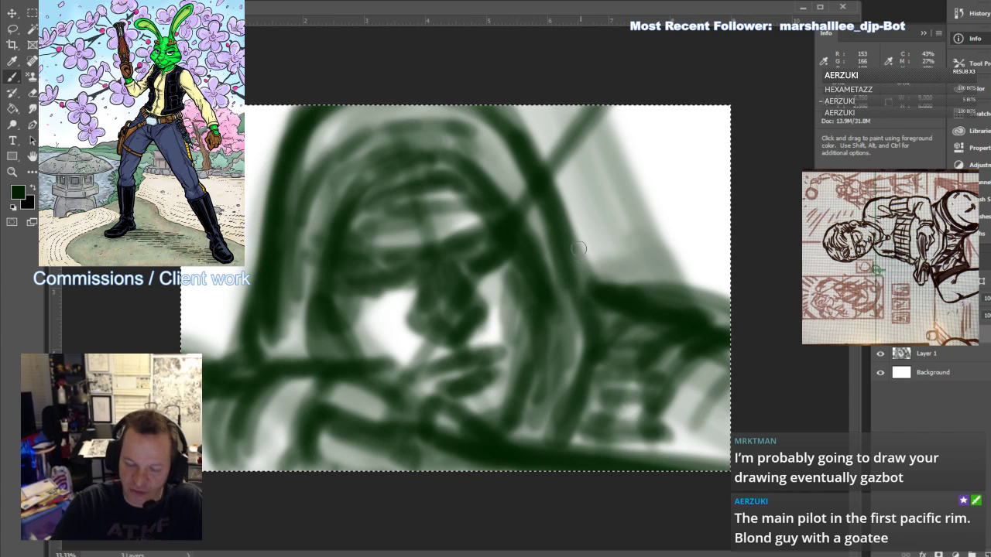
{"action": "mouse_move", "coordinate": [573, 275]}
{"action": "left_mouse_down"}
{"action": "mouse_move", "coordinate": [643, 233]}
{"action": "mouse_move", "coordinate": [689, 315]}
{"action": "mouse_move", "coordinate": [657, 226]}
{"action": "mouse_move", "coordinate": [644, 247]}
{"action": "mouse_move", "coordinate": [592, 151]}
{"action": "mouse_move", "coordinate": [566, 155]}
{"action": "left_mouse_up"}
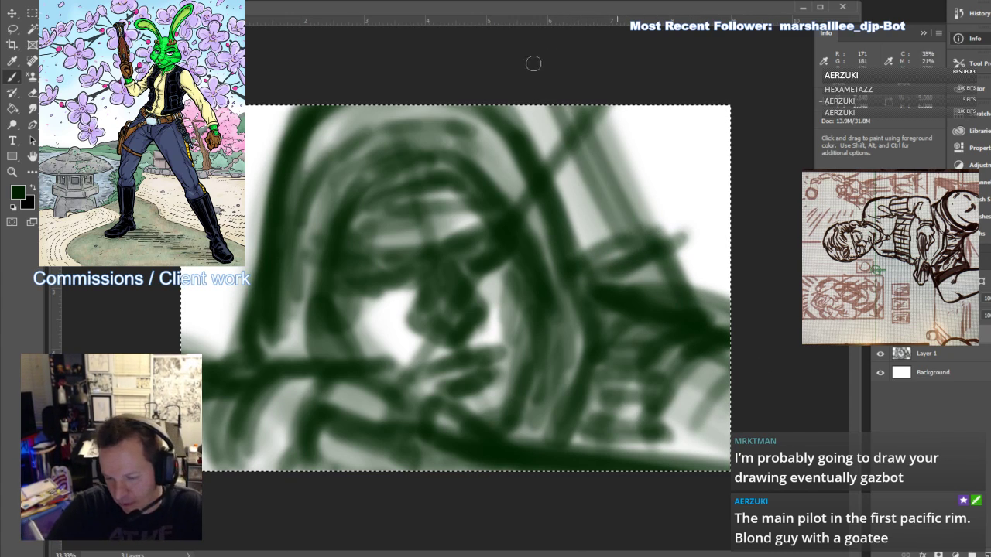
{"action": "mouse_move", "coordinate": [587, 222]}
{"action": "left_mouse_down"}
{"action": "mouse_move", "coordinate": [569, 174]}
{"action": "mouse_move", "coordinate": [583, 159]}
{"action": "mouse_move", "coordinate": [636, 232]}
{"action": "mouse_move", "coordinate": [606, 159]}
{"action": "left_mouse_up"}
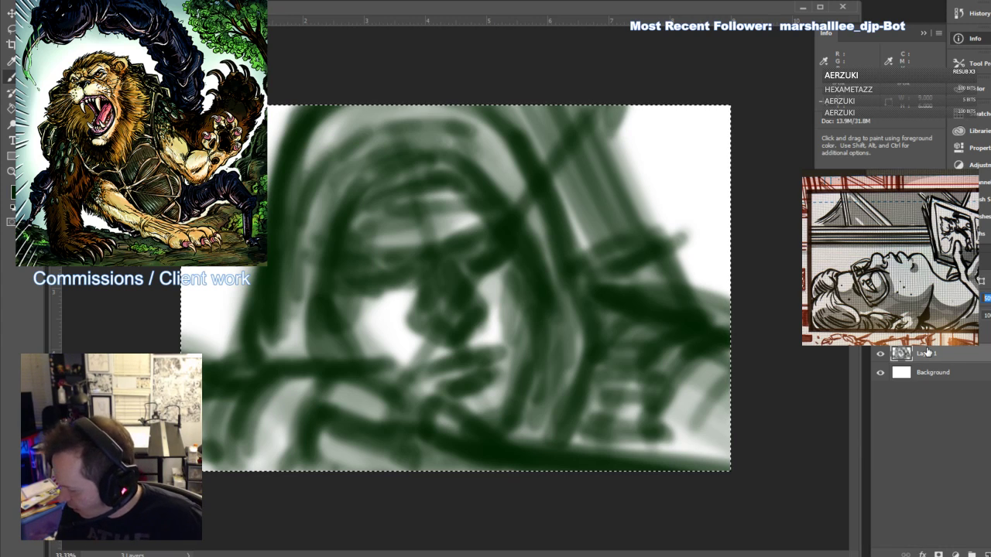
Fade the rough sketch by setting Layer 1's opacity to 25% and Layer 2's to 50%
{"action": "type", "text": "25"}
{"action": "key", "text": "Return"}
{"action": "left_click", "coordinate": [927, 336]}
{"action": "left_click", "coordinate": [960, 299]}
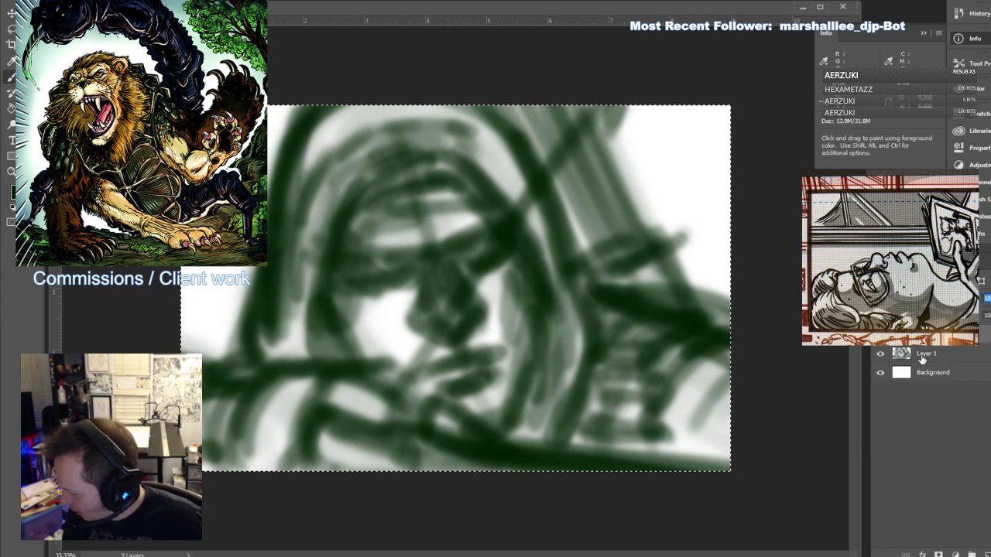
{"action": "type", "text": "50"}
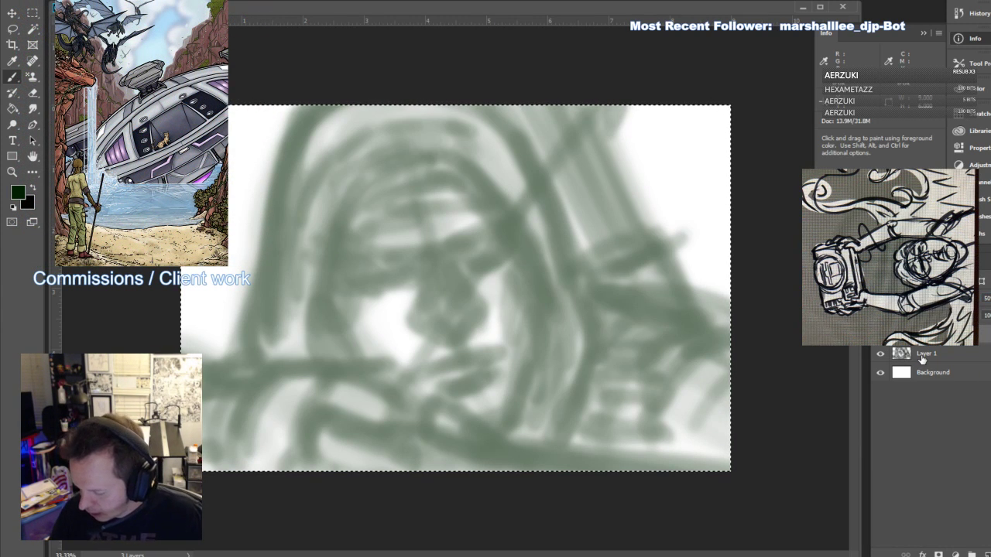
Add a new layer above Layer 2 and set up a hard round brush with 100% hardness and a 50 px size
{"action": "left_click", "coordinate": [988, 554]}
{"action": "left_click", "coordinate": [17, 193]}
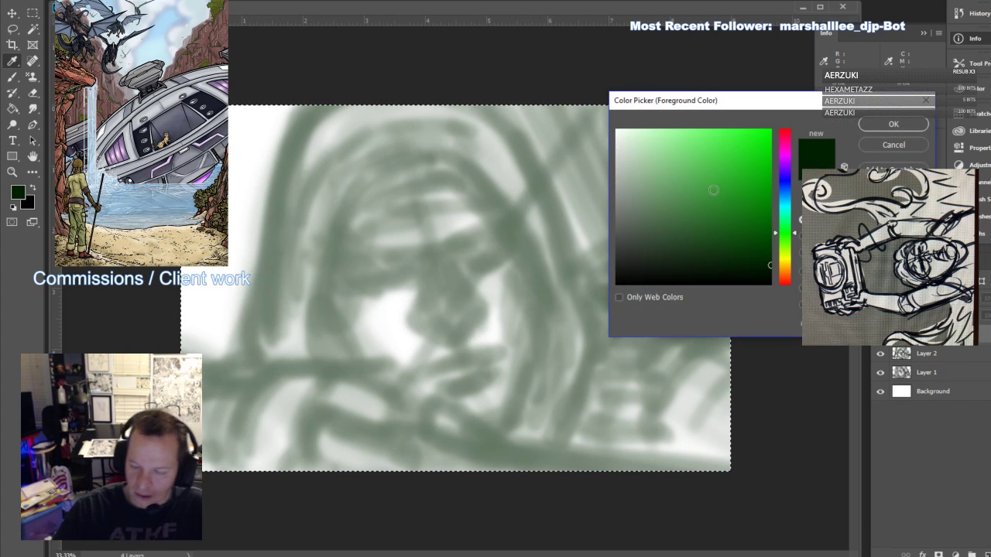
{"action": "left_click", "coordinate": [893, 145]}
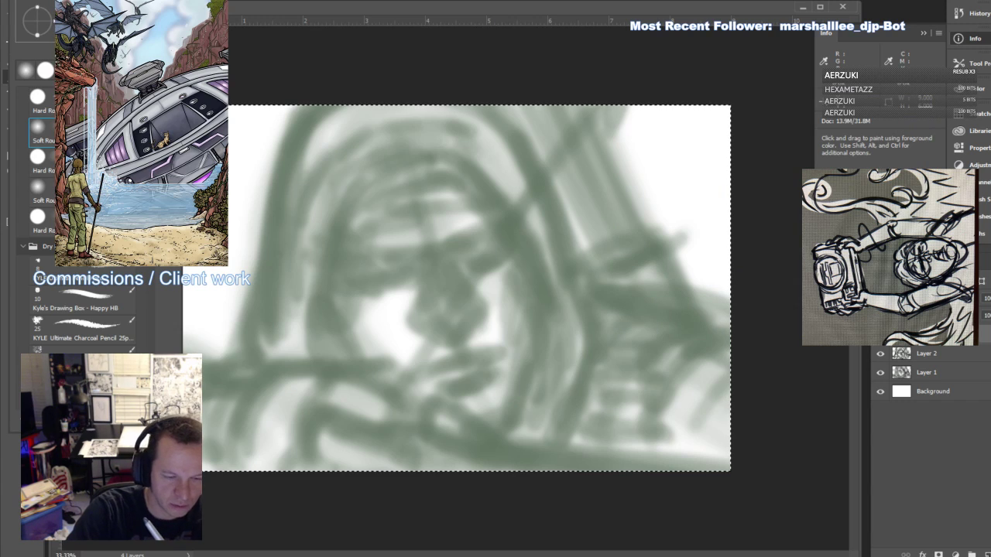
{"action": "key", "text": "ctrl+shift+alt+n"}
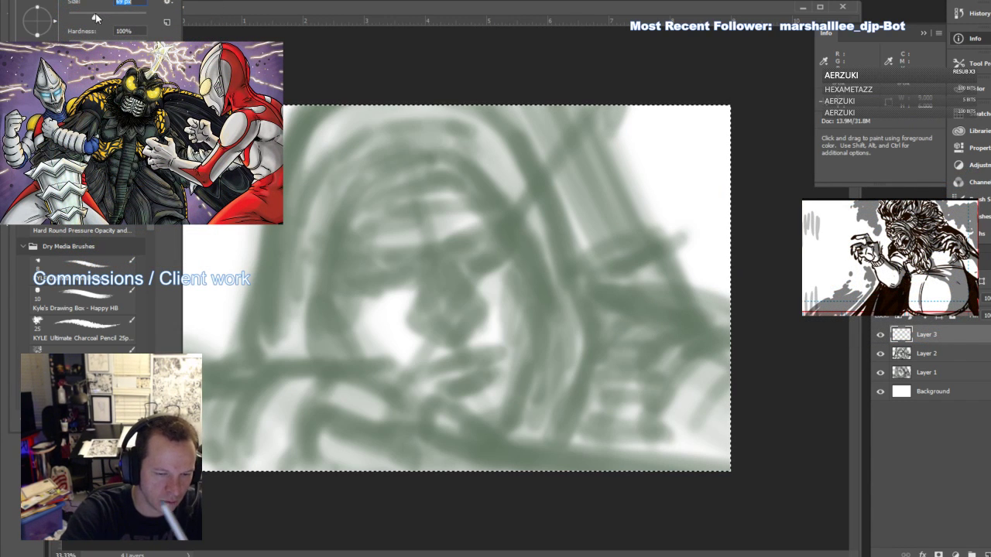
{"action": "key", "text": "Return"}
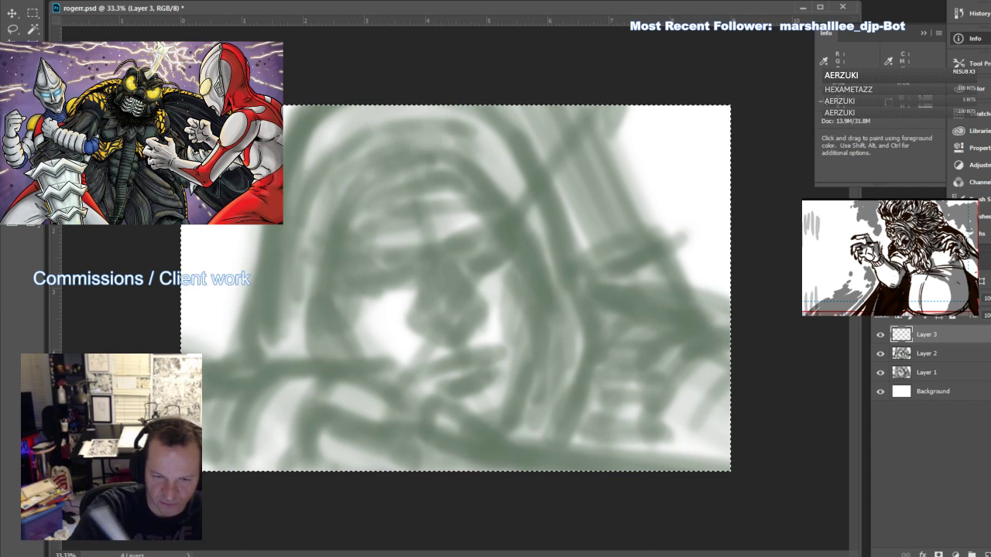
{"action": "left_click", "coordinate": [51, 0]}
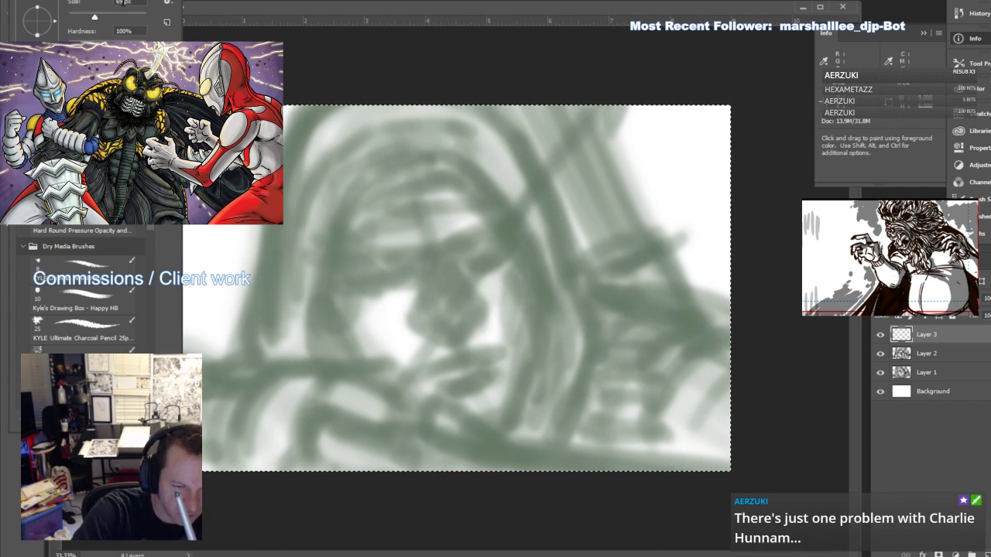
{"action": "left_click_drag", "start_coordinate": [123, 3], "coordinate": [99, 8]}
{"action": "type", "text": "50"}
{"action": "key", "text": "Return"}
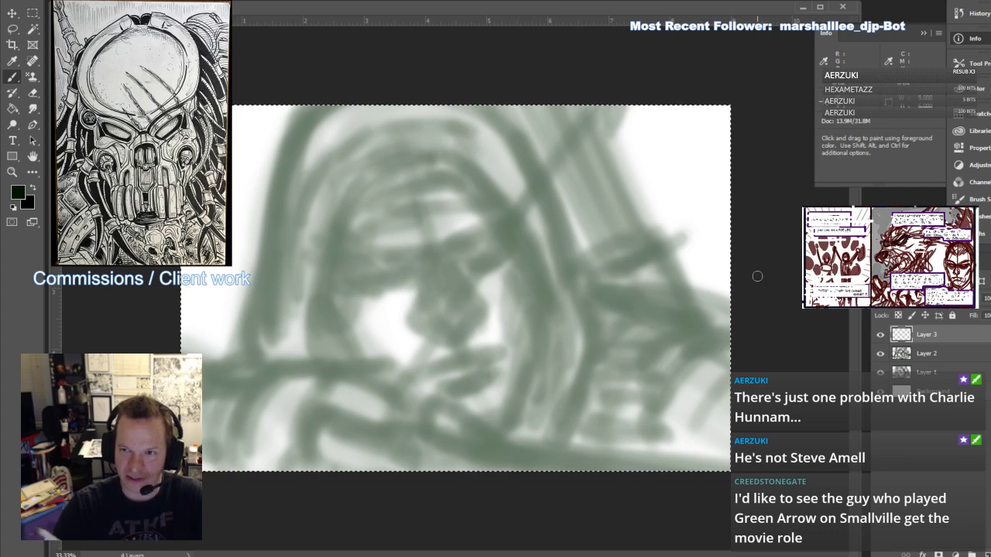
Draw crisp lines along the hood's left outer edge and around the face opening
{"action": "left_click_drag", "start_coordinate": [307, 360], "coordinate": [285, 315]}
{"action": "left_click_drag", "start_coordinate": [303, 359], "coordinate": [270, 302]}
{"action": "mouse_move", "coordinate": [294, 348]}
{"action": "left_mouse_down"}
{"action": "mouse_move", "coordinate": [268, 301]}
{"action": "mouse_move", "coordinate": [292, 257]}
{"action": "left_mouse_up"}
{"action": "mouse_move", "coordinate": [322, 358]}
{"action": "left_mouse_down"}
{"action": "mouse_move", "coordinate": [306, 315]}
{"action": "mouse_move", "coordinate": [333, 239]}
{"action": "left_mouse_up"}
{"action": "left_click_drag", "start_coordinate": [319, 279], "coordinate": [349, 215]}
{"action": "mouse_move", "coordinate": [337, 236]}
{"action": "left_mouse_down"}
{"action": "mouse_move", "coordinate": [371, 213]}
{"action": "mouse_move", "coordinate": [443, 195]}
{"action": "mouse_move", "coordinate": [526, 265]}
{"action": "left_mouse_up"}
{"action": "mouse_move", "coordinate": [444, 188]}
{"action": "left_mouse_down"}
{"action": "mouse_move", "coordinate": [526, 265]}
{"action": "mouse_move", "coordinate": [556, 311]}
{"action": "mouse_move", "coordinate": [526, 426]}
{"action": "left_mouse_up"}
{"action": "mouse_move", "coordinate": [285, 353]}
{"action": "left_mouse_down"}
{"action": "mouse_move", "coordinate": [276, 321]}
{"action": "mouse_move", "coordinate": [289, 231]}
{"action": "mouse_move", "coordinate": [274, 288]}
{"action": "mouse_move", "coordinate": [273, 250]}
{"action": "mouse_move", "coordinate": [280, 191]}
{"action": "mouse_move", "coordinate": [312, 104]}
{"action": "left_mouse_up"}
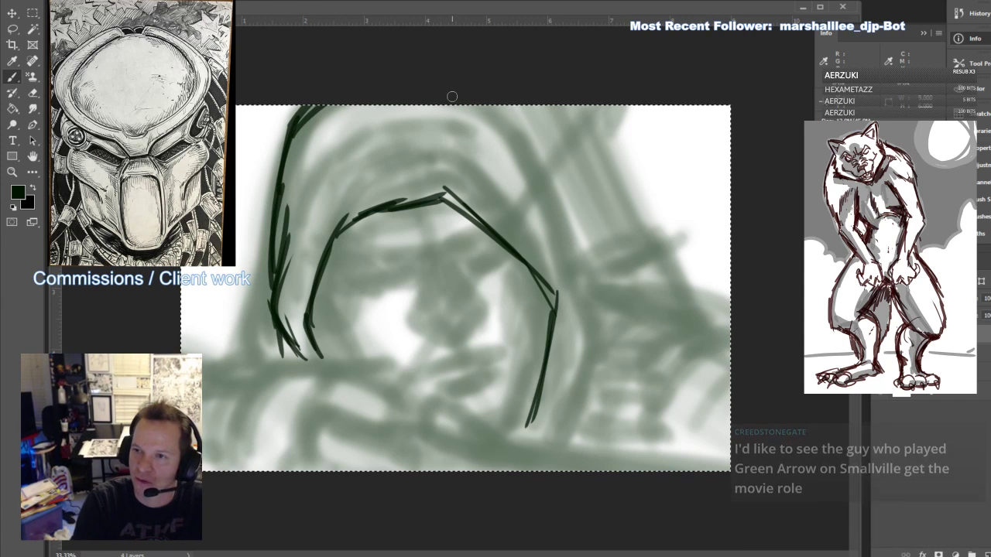
Double the rim of the hood opening, add the center seam above the forehead, and extend the lines down the right side
{"action": "left_click_drag", "start_coordinate": [314, 267], "coordinate": [424, 177]}
{"action": "left_click_drag", "start_coordinate": [358, 106], "coordinate": [408, 198]}
{"action": "mouse_move", "coordinate": [367, 107]}
{"action": "left_mouse_down"}
{"action": "mouse_move", "coordinate": [403, 176]}
{"action": "mouse_move", "coordinate": [464, 190]}
{"action": "mouse_move", "coordinate": [552, 276]}
{"action": "mouse_move", "coordinate": [558, 406]}
{"action": "mouse_move", "coordinate": [546, 436]}
{"action": "left_mouse_up"}
{"action": "left_click_drag", "start_coordinate": [567, 292], "coordinate": [554, 418]}
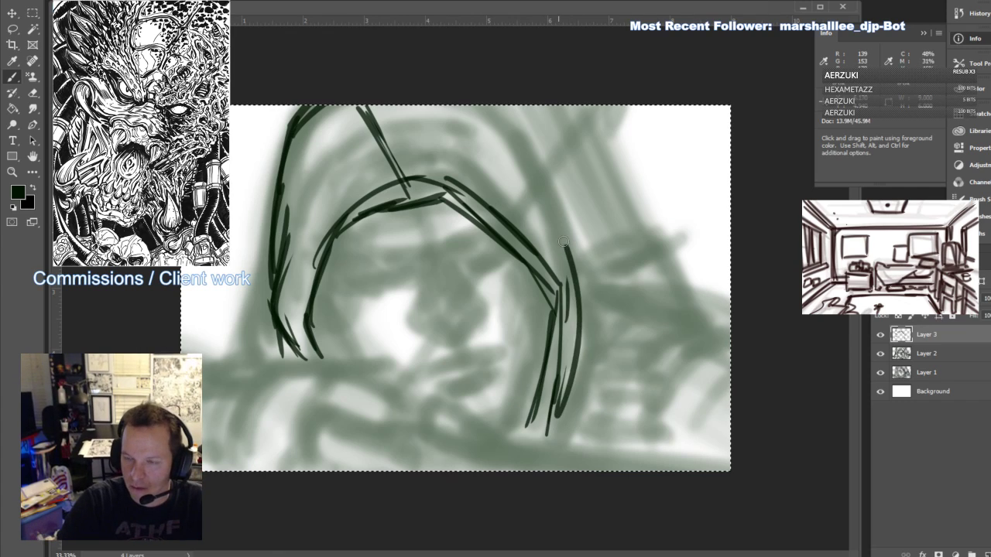
Draw and thicken the hood's outer right edge from the top of the canvas down beside the cheek
{"action": "left_click_drag", "start_coordinate": [559, 225], "coordinate": [568, 295]}
{"action": "left_click_drag", "start_coordinate": [497, 151], "coordinate": [569, 243]}
{"action": "left_click_drag", "start_coordinate": [563, 233], "coordinate": [581, 341]}
{"action": "mouse_move", "coordinate": [508, 151]}
{"action": "left_mouse_down"}
{"action": "mouse_move", "coordinate": [554, 226]}
{"action": "mouse_move", "coordinate": [551, 189]}
{"action": "mouse_move", "coordinate": [577, 243]}
{"action": "left_mouse_up"}
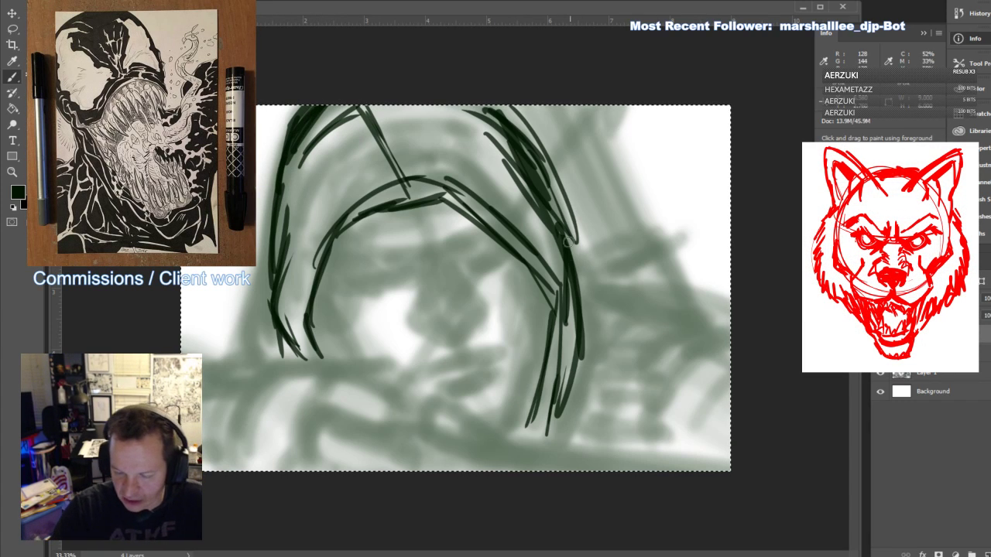
{"action": "left_click_drag", "start_coordinate": [567, 242], "coordinate": [574, 329]}
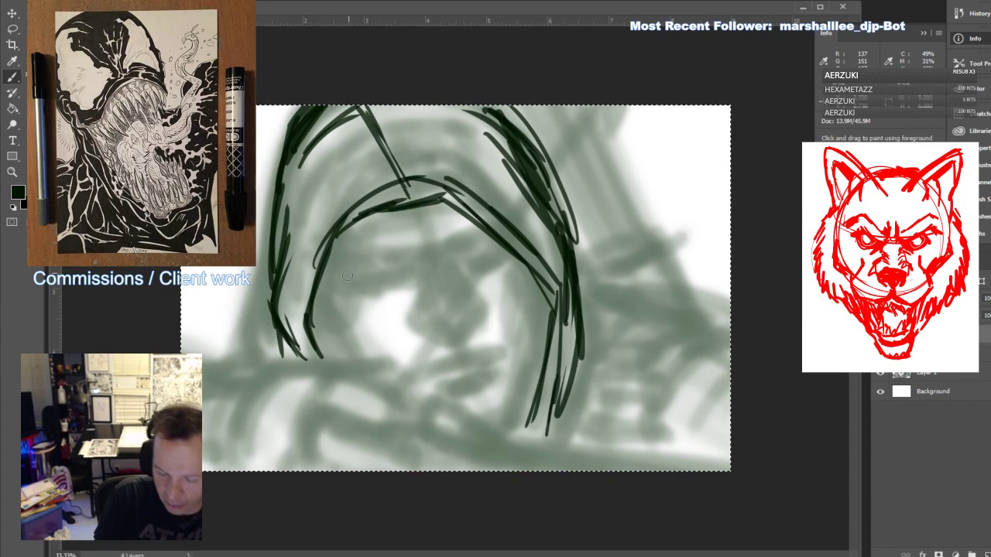
Outline both narrow eyes and shade the lower half of a dark mask across the nose bridge
{"action": "mouse_move", "coordinate": [370, 275]}
{"action": "left_mouse_down"}
{"action": "mouse_move", "coordinate": [415, 271]}
{"action": "mouse_move", "coordinate": [357, 284]}
{"action": "mouse_move", "coordinate": [397, 286]}
{"action": "left_mouse_up"}
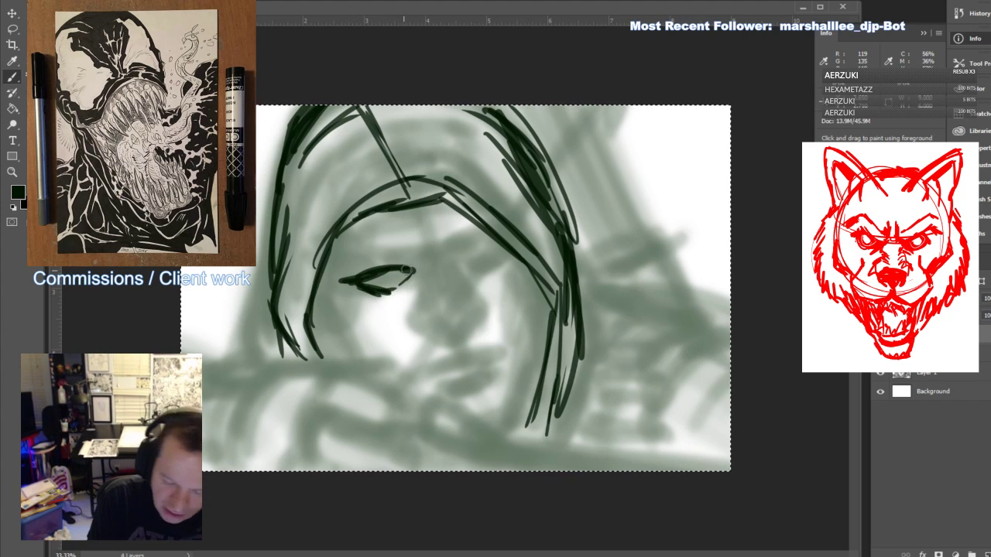
{"action": "mouse_move", "coordinate": [457, 261]}
{"action": "left_mouse_down"}
{"action": "mouse_move", "coordinate": [483, 244]}
{"action": "mouse_move", "coordinate": [475, 266]}
{"action": "mouse_move", "coordinate": [510, 252]}
{"action": "mouse_move", "coordinate": [471, 268]}
{"action": "mouse_move", "coordinate": [507, 249]}
{"action": "left_mouse_up"}
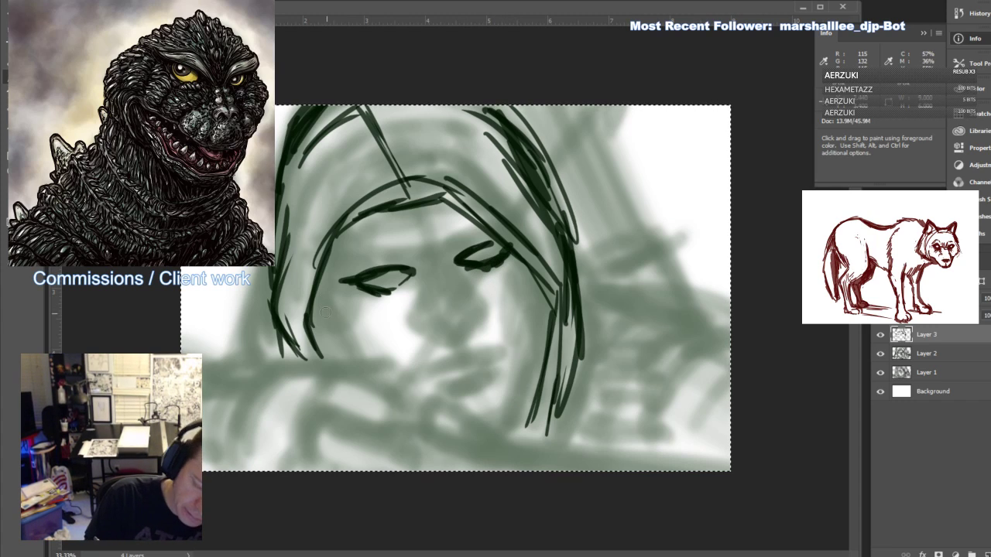
{"action": "mouse_move", "coordinate": [326, 311]}
{"action": "left_mouse_down"}
{"action": "mouse_move", "coordinate": [345, 290]}
{"action": "mouse_move", "coordinate": [354, 319]}
{"action": "mouse_move", "coordinate": [368, 313]}
{"action": "mouse_move", "coordinate": [374, 322]}
{"action": "mouse_move", "coordinate": [343, 333]}
{"action": "mouse_move", "coordinate": [354, 333]}
{"action": "mouse_move", "coordinate": [385, 321]}
{"action": "mouse_move", "coordinate": [416, 282]}
{"action": "mouse_move", "coordinate": [391, 319]}
{"action": "mouse_move", "coordinate": [416, 283]}
{"action": "mouse_move", "coordinate": [449, 271]}
{"action": "mouse_move", "coordinate": [501, 287]}
{"action": "mouse_move", "coordinate": [468, 285]}
{"action": "mouse_move", "coordinate": [493, 295]}
{"action": "mouse_move", "coordinate": [488, 280]}
{"action": "mouse_move", "coordinate": [508, 278]}
{"action": "mouse_move", "coordinate": [482, 291]}
{"action": "mouse_move", "coordinate": [510, 273]}
{"action": "mouse_move", "coordinate": [514, 286]}
{"action": "mouse_move", "coordinate": [481, 298]}
{"action": "mouse_move", "coordinate": [525, 265]}
{"action": "mouse_move", "coordinate": [492, 263]}
{"action": "left_mouse_up"}
{"action": "mouse_move", "coordinate": [382, 328]}
{"action": "left_mouse_down"}
{"action": "mouse_move", "coordinate": [433, 288]}
{"action": "mouse_move", "coordinate": [524, 285]}
{"action": "left_mouse_up"}
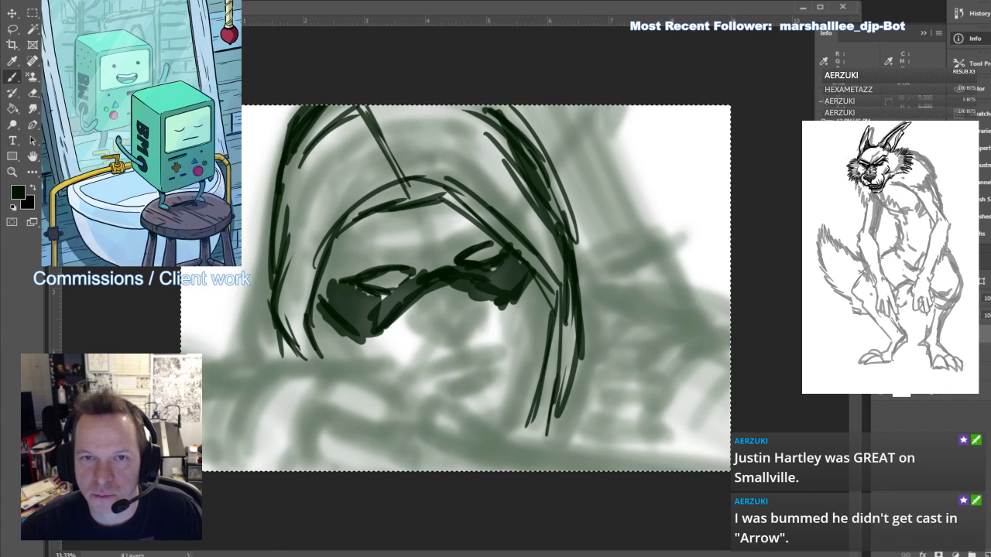
Reselect the whole canvas and shade the upper half of the mask above both eyes
{"action": "key", "text": "ctrl+d"}
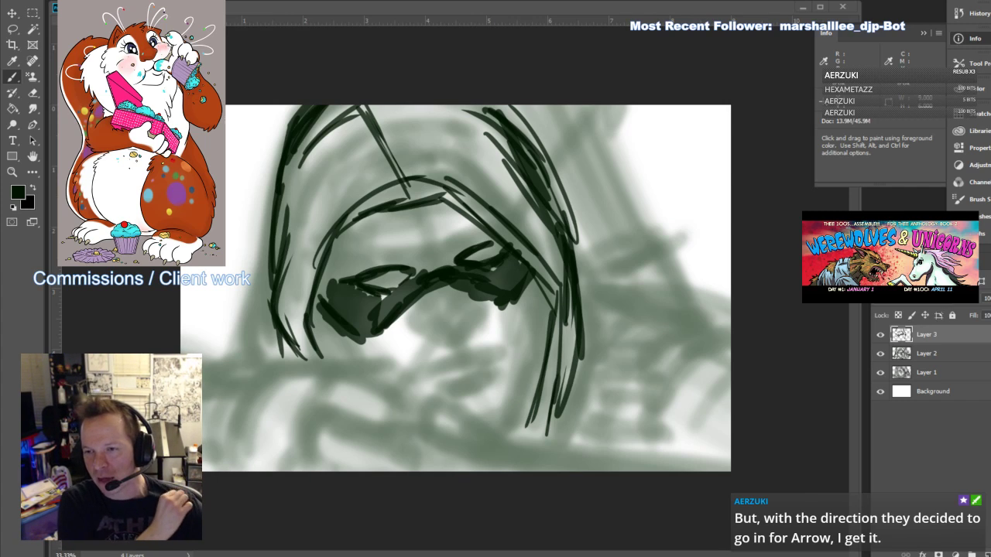
{"action": "key", "text": "ctrl+a"}
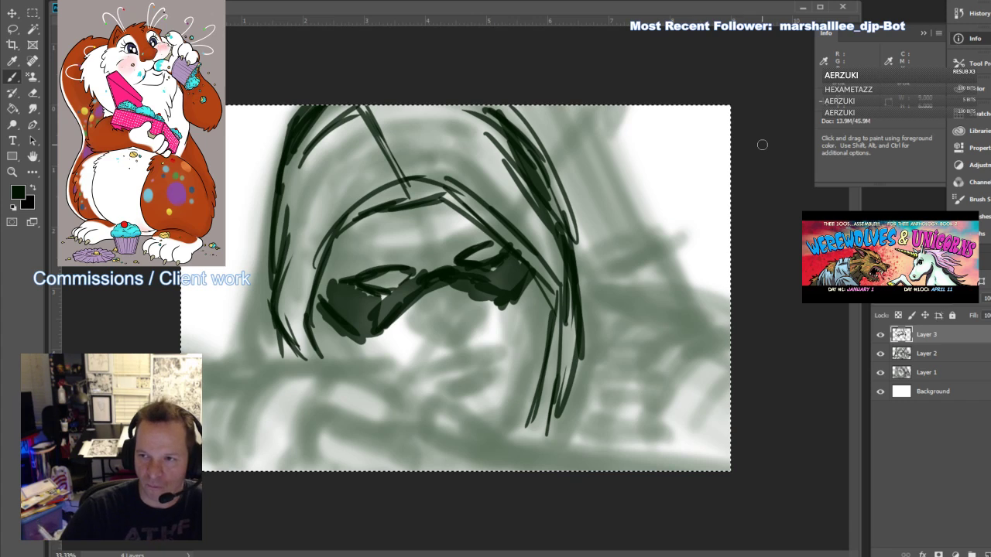
{"action": "mouse_move", "coordinate": [328, 285]}
{"action": "left_mouse_down"}
{"action": "mouse_move", "coordinate": [365, 257]}
{"action": "mouse_move", "coordinate": [414, 249]}
{"action": "mouse_move", "coordinate": [378, 264]}
{"action": "mouse_move", "coordinate": [394, 250]}
{"action": "mouse_move", "coordinate": [433, 262]}
{"action": "mouse_move", "coordinate": [477, 252]}
{"action": "mouse_move", "coordinate": [435, 249]}
{"action": "mouse_move", "coordinate": [451, 249]}
{"action": "mouse_move", "coordinate": [463, 229]}
{"action": "mouse_move", "coordinate": [441, 264]}
{"action": "mouse_move", "coordinate": [487, 241]}
{"action": "left_mouse_up"}
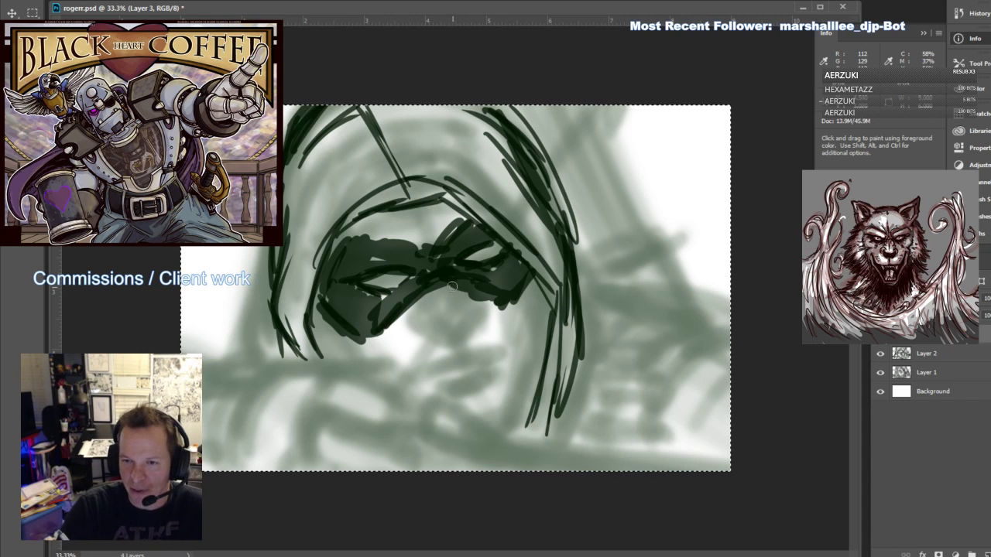
Draw the nose below the mask and fill the dark area between the mask and the hood's left rim
{"action": "mouse_move", "coordinate": [451, 286]}
{"action": "left_mouse_down"}
{"action": "mouse_move", "coordinate": [419, 318]}
{"action": "mouse_move", "coordinate": [428, 340]}
{"action": "mouse_move", "coordinate": [464, 339]}
{"action": "mouse_move", "coordinate": [471, 313]}
{"action": "mouse_move", "coordinate": [464, 331]}
{"action": "mouse_move", "coordinate": [428, 343]}
{"action": "mouse_move", "coordinate": [417, 331]}
{"action": "mouse_move", "coordinate": [455, 330]}
{"action": "left_mouse_up"}
{"action": "mouse_move", "coordinate": [438, 314]}
{"action": "left_mouse_down"}
{"action": "mouse_move", "coordinate": [450, 341]}
{"action": "mouse_move", "coordinate": [423, 263]}
{"action": "mouse_move", "coordinate": [436, 252]}
{"action": "mouse_move", "coordinate": [352, 241]}
{"action": "left_mouse_up"}
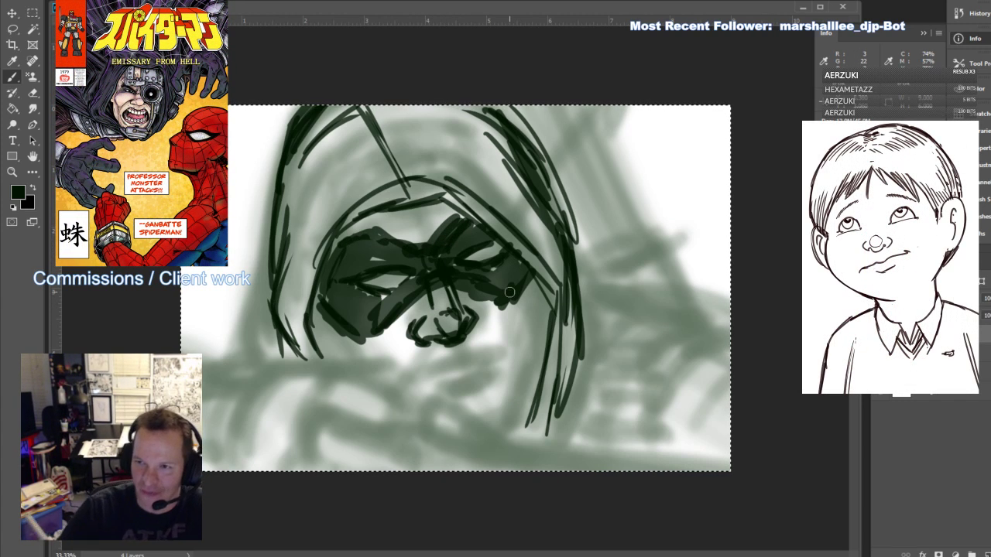
{"action": "mouse_move", "coordinate": [334, 313]}
{"action": "left_mouse_down"}
{"action": "mouse_move", "coordinate": [365, 332]}
{"action": "mouse_move", "coordinate": [319, 360]}
{"action": "mouse_move", "coordinate": [325, 336]}
{"action": "mouse_move", "coordinate": [358, 362]}
{"action": "left_mouse_up"}
{"action": "left_click_drag", "start_coordinate": [335, 330], "coordinate": [325, 302]}
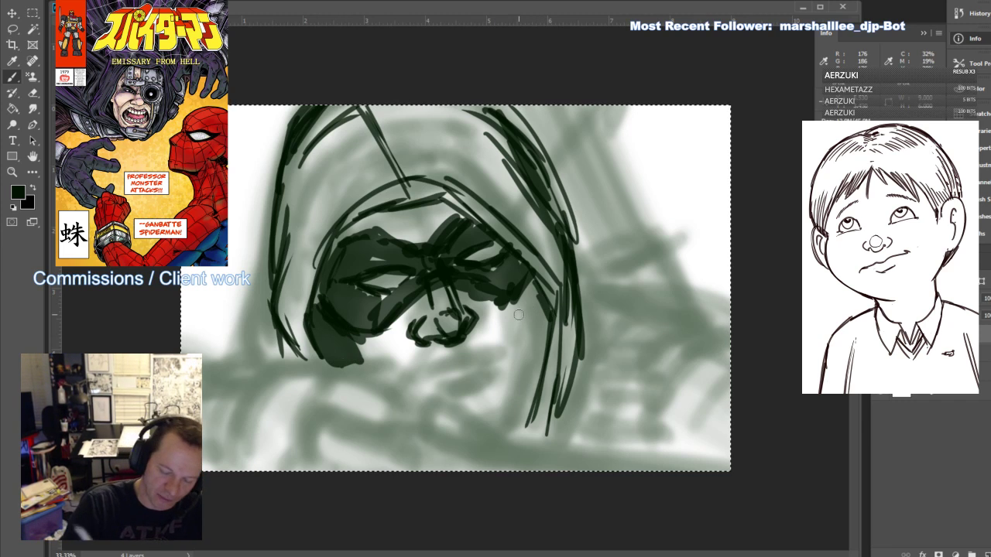
{"action": "left_click_drag", "start_coordinate": [345, 341], "coordinate": [372, 366]}
Draw the mouth line and lower lip shadow, and add accent strokes around the nostrils
{"action": "mouse_move", "coordinate": [415, 387]}
{"action": "left_mouse_down"}
{"action": "mouse_move", "coordinate": [456, 362]}
{"action": "mouse_move", "coordinate": [480, 361]}
{"action": "left_mouse_up"}
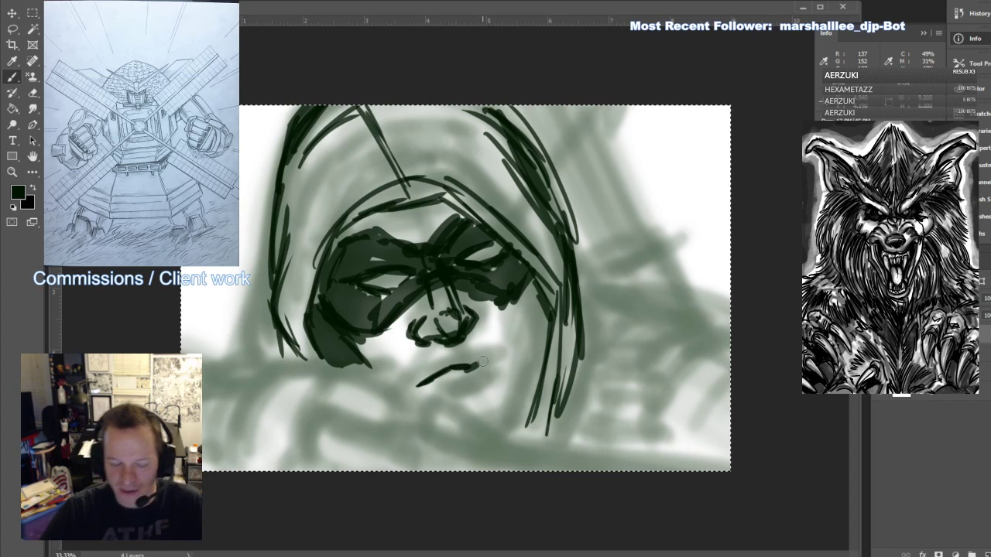
{"action": "left_click_drag", "start_coordinate": [475, 364], "coordinate": [496, 358]}
{"action": "mouse_move", "coordinate": [453, 388]}
{"action": "left_mouse_down"}
{"action": "mouse_move", "coordinate": [474, 390]}
{"action": "mouse_move", "coordinate": [509, 350]}
{"action": "mouse_move", "coordinate": [465, 356]}
{"action": "left_mouse_up"}
{"action": "left_click_drag", "start_coordinate": [408, 334], "coordinate": [398, 360]}
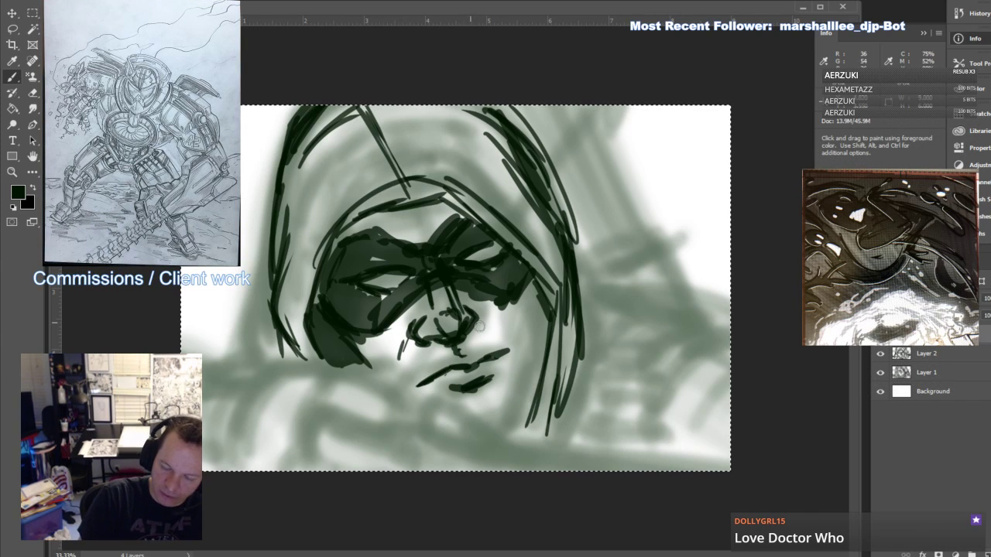
{"action": "mouse_move", "coordinate": [475, 328]}
{"action": "left_mouse_down"}
{"action": "mouse_move", "coordinate": [487, 318]}
{"action": "mouse_move", "coordinate": [515, 353]}
{"action": "left_mouse_up"}
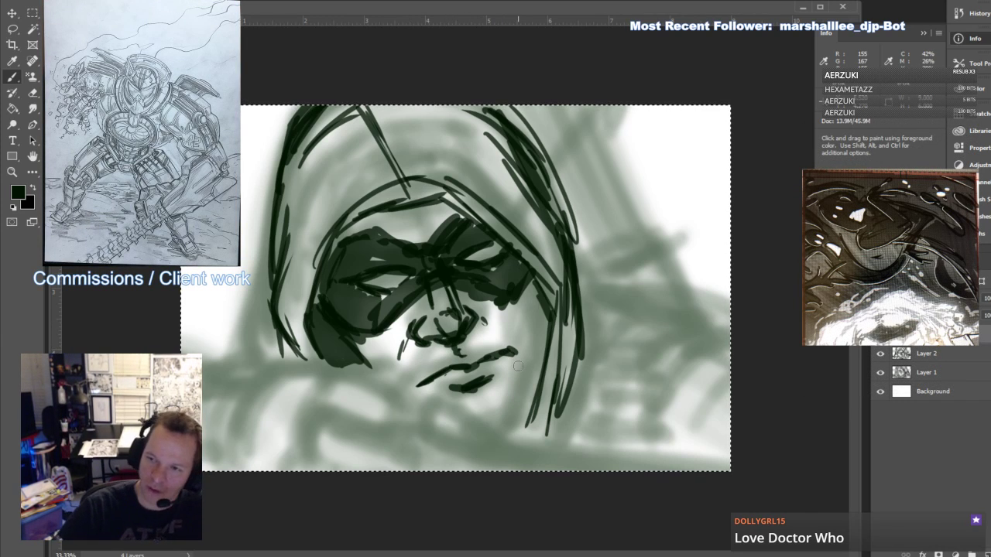
Hatch short stubble strokes below the lower lip, on the right of the upper lip, and along the right jaw
{"action": "left_click_drag", "start_coordinate": [472, 410], "coordinate": [501, 387]}
{"action": "mouse_move", "coordinate": [513, 438]}
{"action": "left_mouse_down"}
{"action": "mouse_move", "coordinate": [523, 412]}
{"action": "mouse_move", "coordinate": [523, 438]}
{"action": "mouse_move", "coordinate": [523, 378]}
{"action": "left_mouse_up"}
{"action": "mouse_move", "coordinate": [477, 336]}
{"action": "left_mouse_down"}
{"action": "mouse_move", "coordinate": [471, 342]}
{"action": "mouse_move", "coordinate": [483, 341]}
{"action": "left_mouse_up"}
{"action": "mouse_move", "coordinate": [499, 333]}
{"action": "left_mouse_down"}
{"action": "mouse_move", "coordinate": [490, 341]}
{"action": "mouse_move", "coordinate": [512, 338]}
{"action": "left_mouse_up"}
{"action": "left_click_drag", "start_coordinate": [539, 395], "coordinate": [526, 333]}
{"action": "mouse_move", "coordinate": [531, 373]}
{"action": "left_mouse_down"}
{"action": "mouse_move", "coordinate": [520, 412]}
{"action": "mouse_move", "coordinate": [511, 410]}
{"action": "left_mouse_up"}
{"action": "left_click_drag", "start_coordinate": [546, 356], "coordinate": [538, 387]}
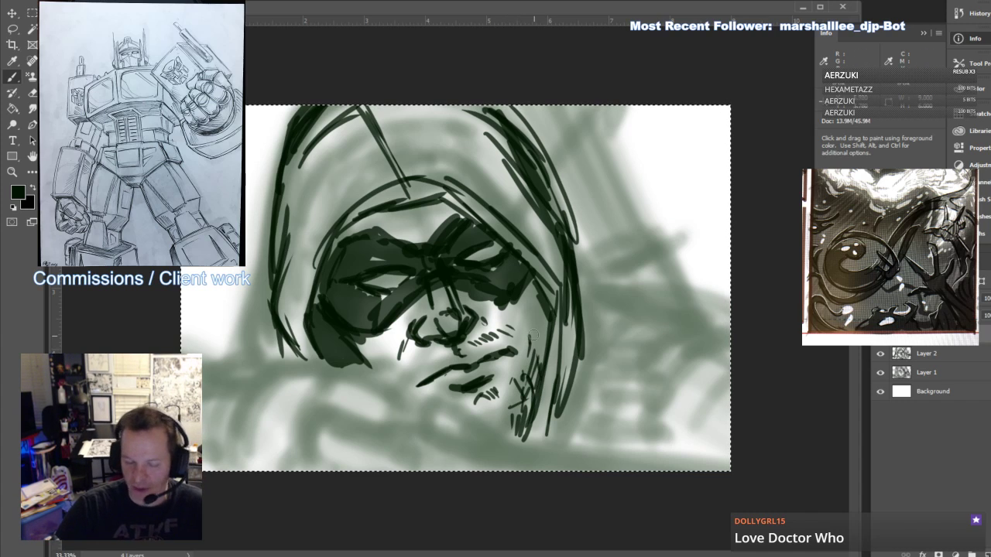
Extend the stubble up the right cheek and across the upper lip to the left corner of the mouth
{"action": "left_click_drag", "start_coordinate": [540, 335], "coordinate": [530, 356]}
{"action": "left_click_drag", "start_coordinate": [563, 313], "coordinate": [554, 347]}
{"action": "mouse_move", "coordinate": [403, 386]}
{"action": "left_mouse_down"}
{"action": "mouse_move", "coordinate": [436, 363]}
{"action": "mouse_move", "coordinate": [384, 368]}
{"action": "mouse_move", "coordinate": [369, 363]}
{"action": "mouse_move", "coordinate": [369, 339]}
{"action": "left_mouse_up"}
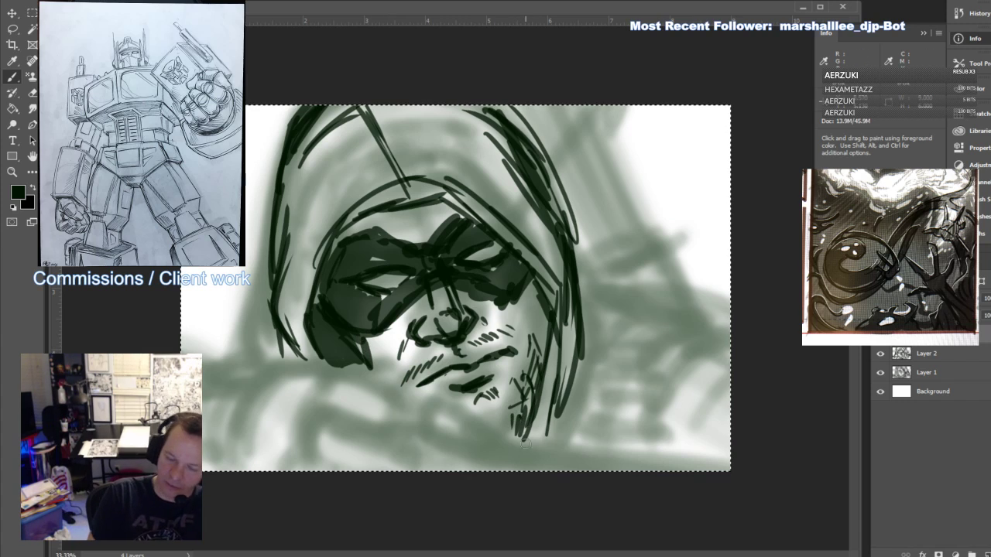
{"action": "left_click_drag", "start_coordinate": [455, 359], "coordinate": [461, 351]}
{"action": "left_click_drag", "start_coordinate": [469, 351], "coordinate": [529, 341]}
{"action": "left_click_drag", "start_coordinate": [540, 335], "coordinate": [537, 389]}
Reinforce the hood's inner rim and left edge, and add a curved fold line across the upper left of the hood
{"action": "left_click_drag", "start_coordinate": [376, 267], "coordinate": [427, 274]}
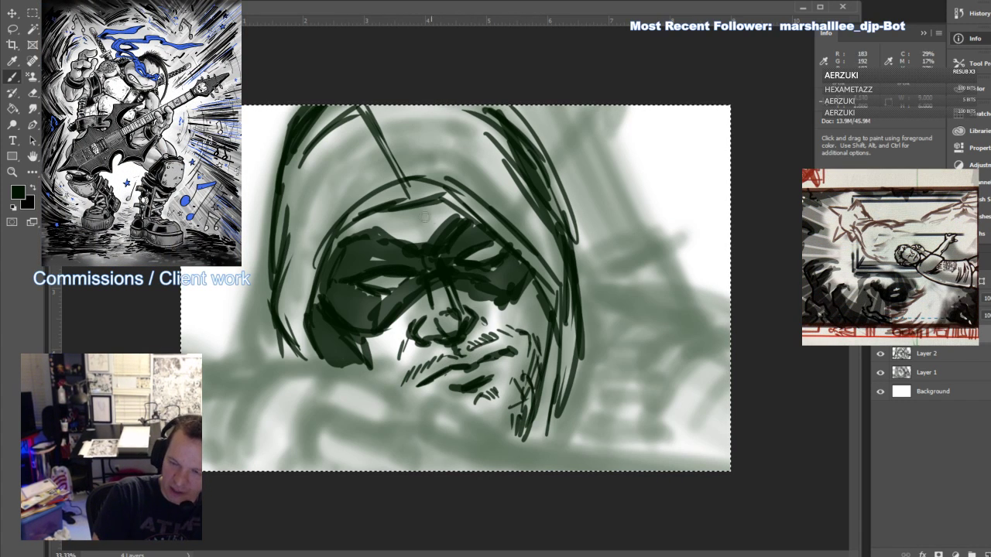
{"action": "mouse_move", "coordinate": [325, 293]}
{"action": "left_mouse_down"}
{"action": "mouse_move", "coordinate": [342, 240]}
{"action": "mouse_move", "coordinate": [386, 223]}
{"action": "mouse_move", "coordinate": [419, 224]}
{"action": "mouse_move", "coordinate": [532, 299]}
{"action": "mouse_move", "coordinate": [573, 365]}
{"action": "left_mouse_up"}
{"action": "left_click_drag", "start_coordinate": [278, 358], "coordinate": [288, 168]}
{"action": "mouse_move", "coordinate": [279, 299]}
{"action": "left_mouse_down"}
{"action": "mouse_move", "coordinate": [328, 195]}
{"action": "mouse_move", "coordinate": [412, 141]}
{"action": "left_mouse_up"}
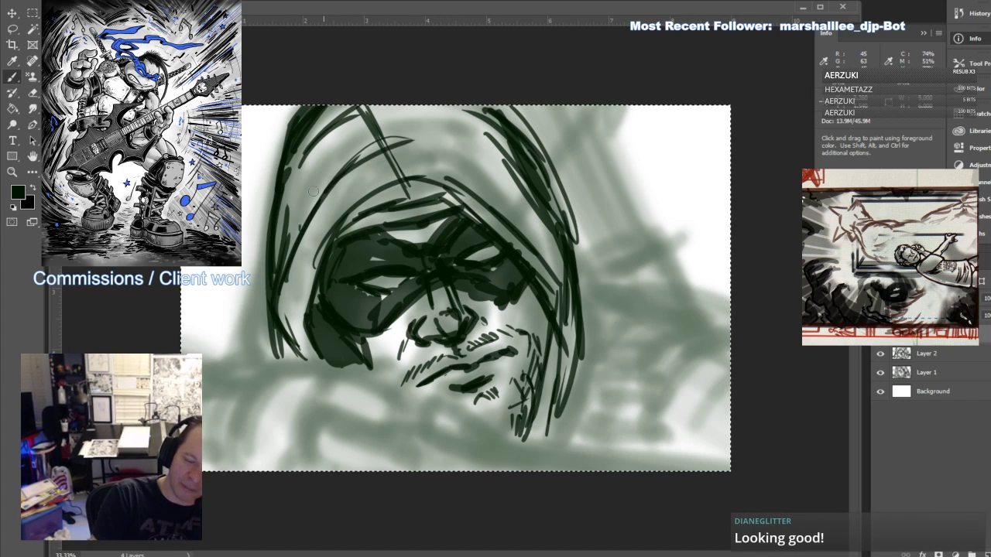
Add long fold lines down the left side, across the top and along the right inner rim of the hood
{"action": "left_click_drag", "start_coordinate": [300, 230], "coordinate": [346, 149]}
{"action": "mouse_move", "coordinate": [407, 147]}
{"action": "left_mouse_down"}
{"action": "mouse_move", "coordinate": [449, 151]}
{"action": "mouse_move", "coordinate": [481, 175]}
{"action": "left_mouse_up"}
{"action": "left_click_drag", "start_coordinate": [497, 194], "coordinate": [550, 268]}
{"action": "left_click_drag", "start_coordinate": [498, 183], "coordinate": [556, 281]}
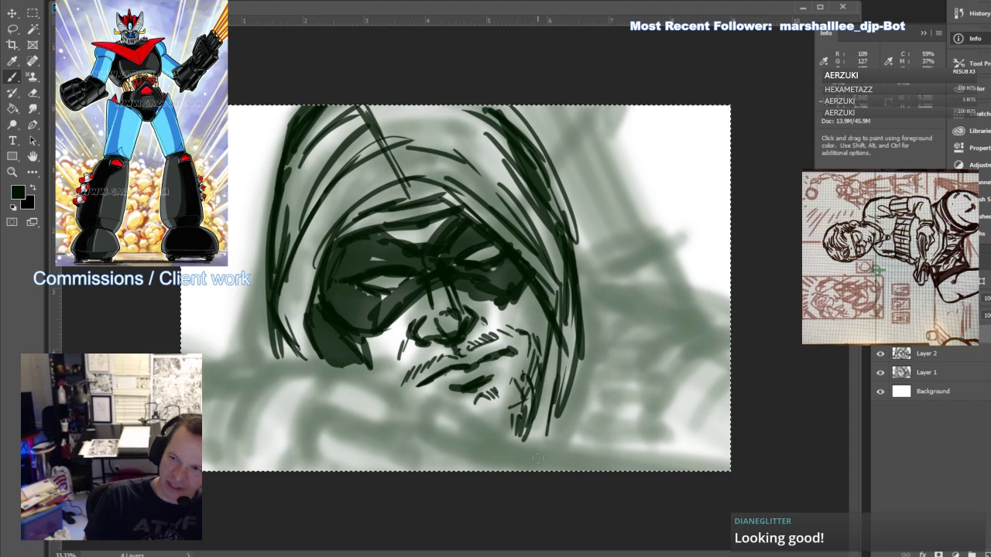
Outline the two curled fingers of the drawing hand stacked below the left cheek
{"action": "left_click_drag", "start_coordinate": [325, 371], "coordinate": [311, 415]}
{"action": "left_click_drag", "start_coordinate": [326, 372], "coordinate": [392, 392]}
{"action": "left_click_drag", "start_coordinate": [308, 403], "coordinate": [388, 424]}
{"action": "left_click_drag", "start_coordinate": [316, 410], "coordinate": [389, 429]}
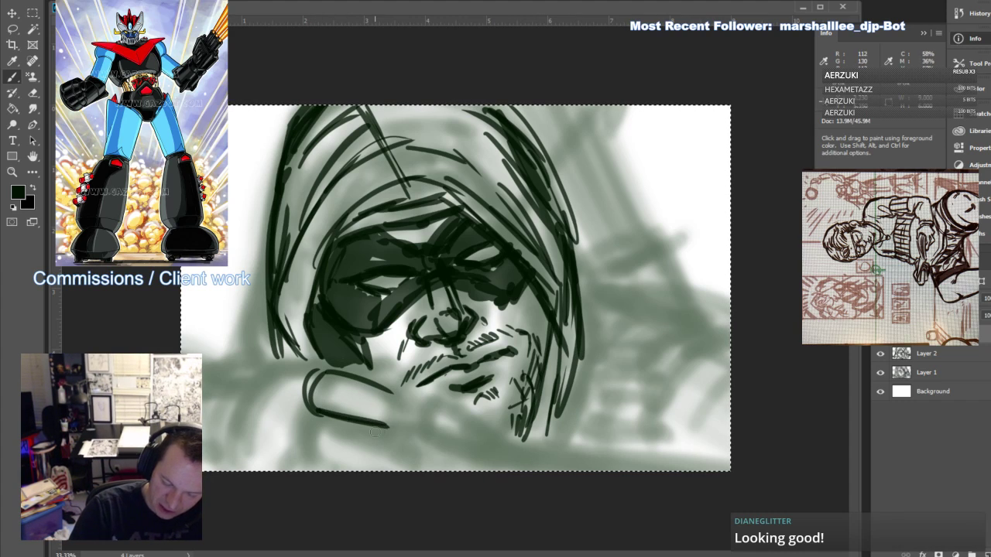
{"action": "left_click_drag", "start_coordinate": [376, 390], "coordinate": [401, 423]}
{"action": "mouse_move", "coordinate": [300, 418]}
{"action": "left_mouse_down"}
{"action": "mouse_move", "coordinate": [292, 446]}
{"action": "mouse_move", "coordinate": [306, 456]}
{"action": "left_mouse_up"}
{"action": "mouse_move", "coordinate": [309, 418]}
{"action": "left_mouse_down"}
{"action": "mouse_move", "coordinate": [369, 431]}
{"action": "mouse_move", "coordinate": [390, 440]}
{"action": "left_mouse_up"}
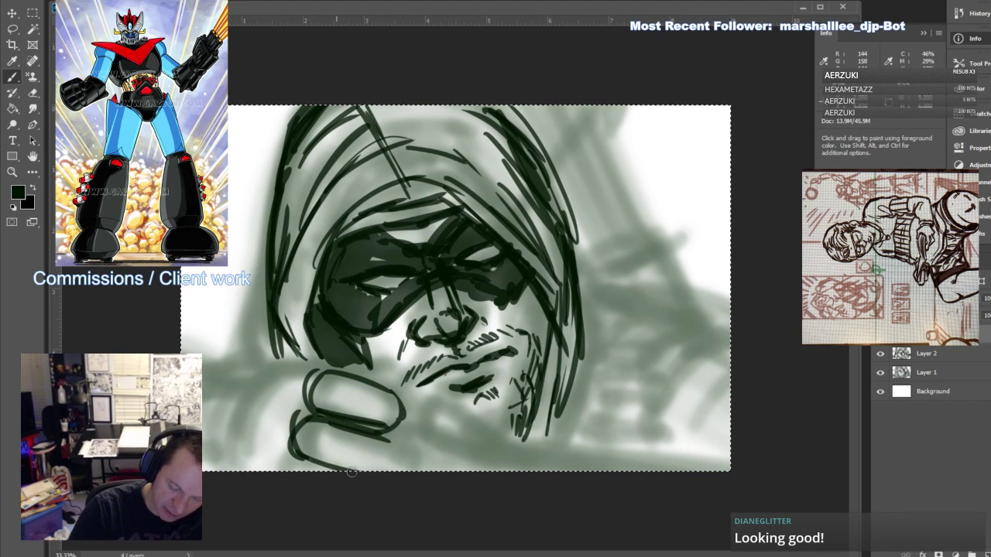
{"action": "mouse_move", "coordinate": [351, 471]}
{"action": "left_mouse_down"}
{"action": "mouse_move", "coordinate": [390, 473]}
{"action": "mouse_move", "coordinate": [398, 441]}
{"action": "left_mouse_up"}
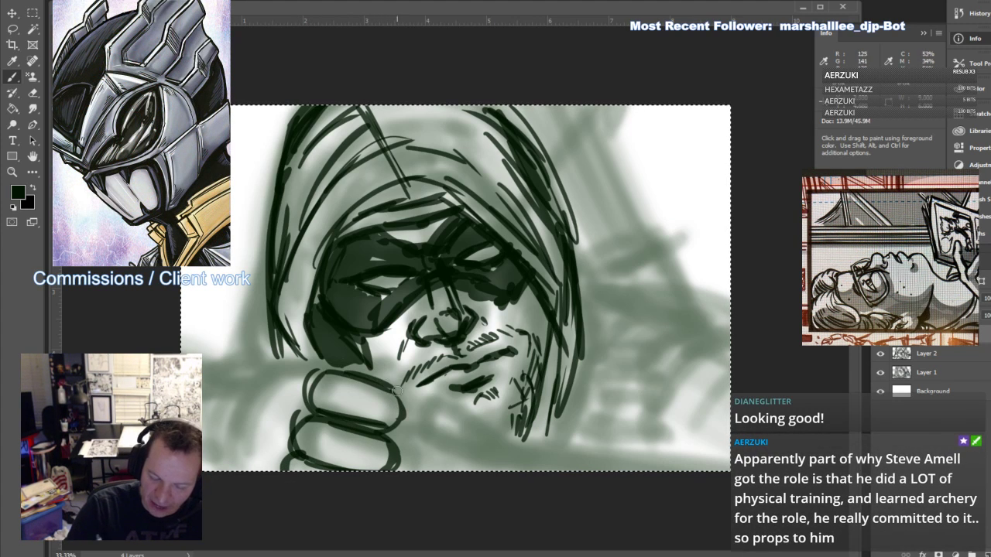
Draw the knuckles and back of the drawing hand with hatching at the lower left, and join the hood's edge to it
{"action": "left_click_drag", "start_coordinate": [299, 424], "coordinate": [275, 445]}
{"action": "left_click_drag", "start_coordinate": [317, 383], "coordinate": [288, 433]}
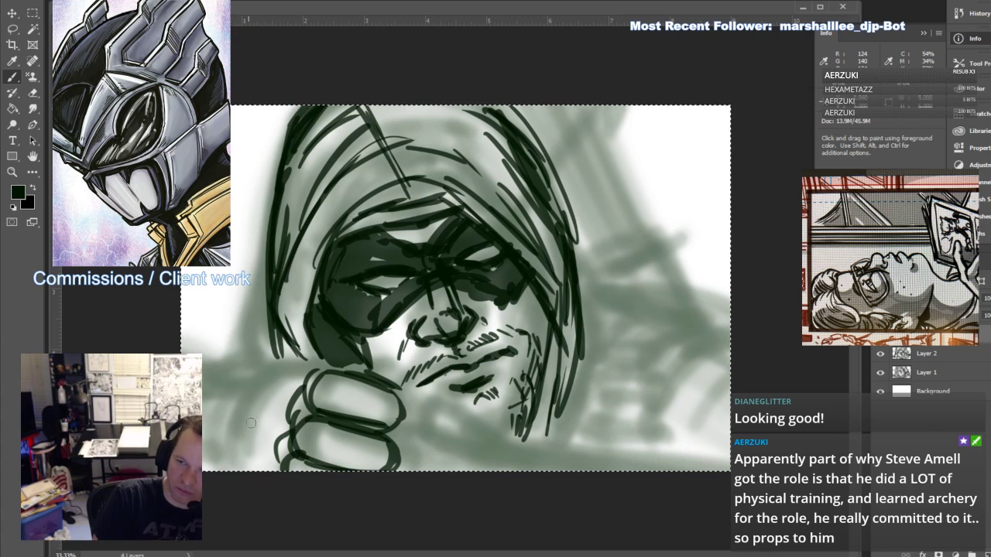
{"action": "mouse_move", "coordinate": [221, 463]}
{"action": "left_mouse_down"}
{"action": "mouse_move", "coordinate": [263, 387]}
{"action": "mouse_move", "coordinate": [302, 370]}
{"action": "mouse_move", "coordinate": [212, 407]}
{"action": "left_mouse_up"}
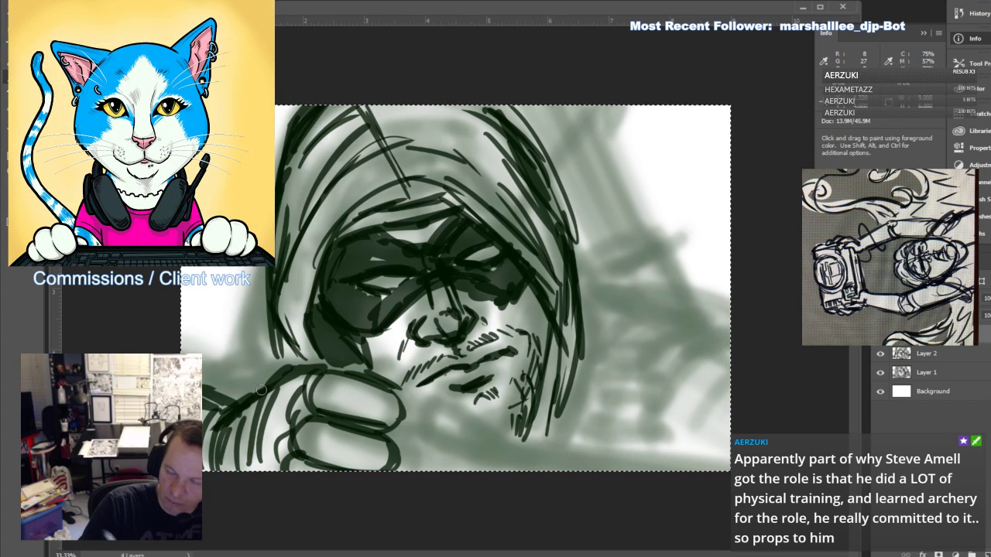
{"action": "mouse_move", "coordinate": [287, 368]}
{"action": "left_mouse_down"}
{"action": "mouse_move", "coordinate": [265, 286]}
{"action": "mouse_move", "coordinate": [273, 340]}
{"action": "left_mouse_up"}
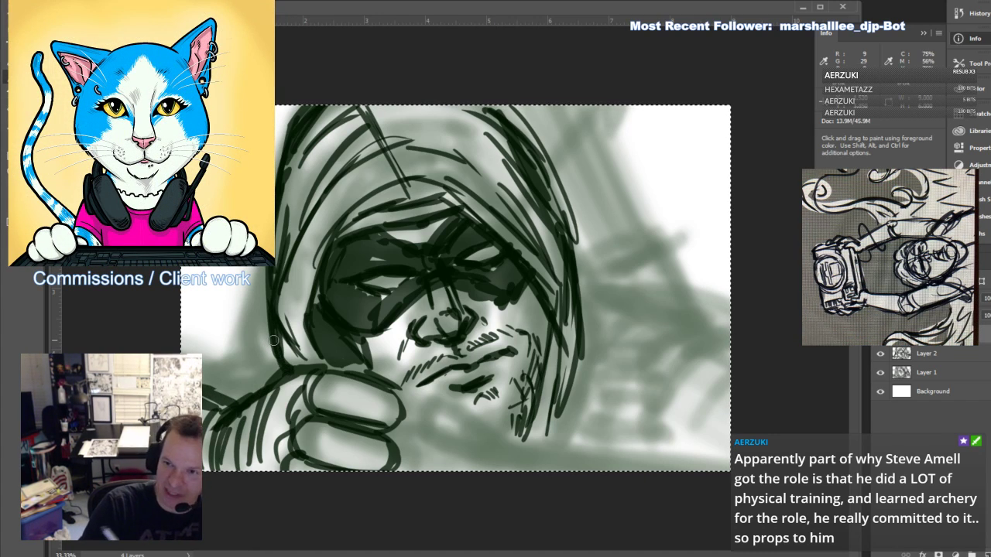
{"action": "left_click_drag", "start_coordinate": [223, 395], "coordinate": [287, 379]}
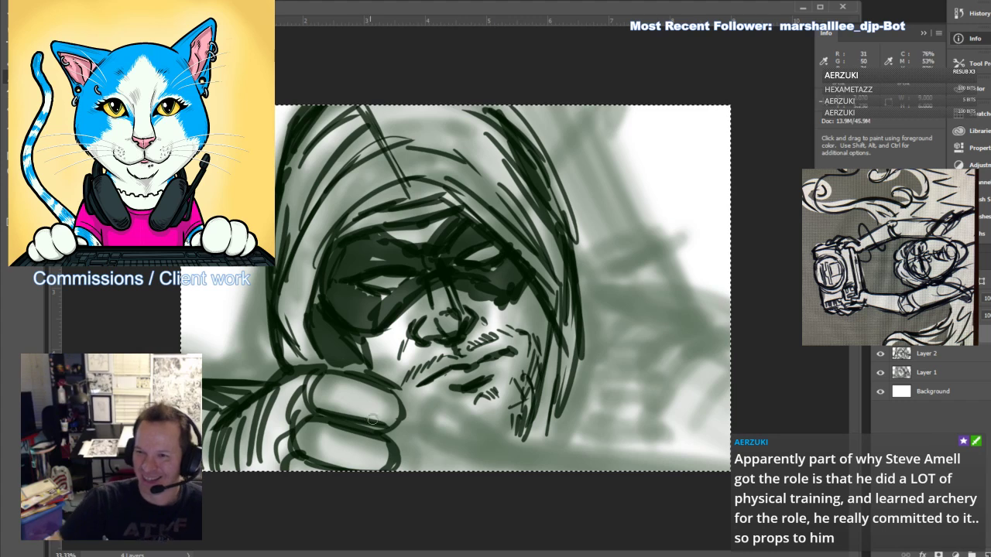
{"action": "left_click_drag", "start_coordinate": [395, 435], "coordinate": [542, 469]}
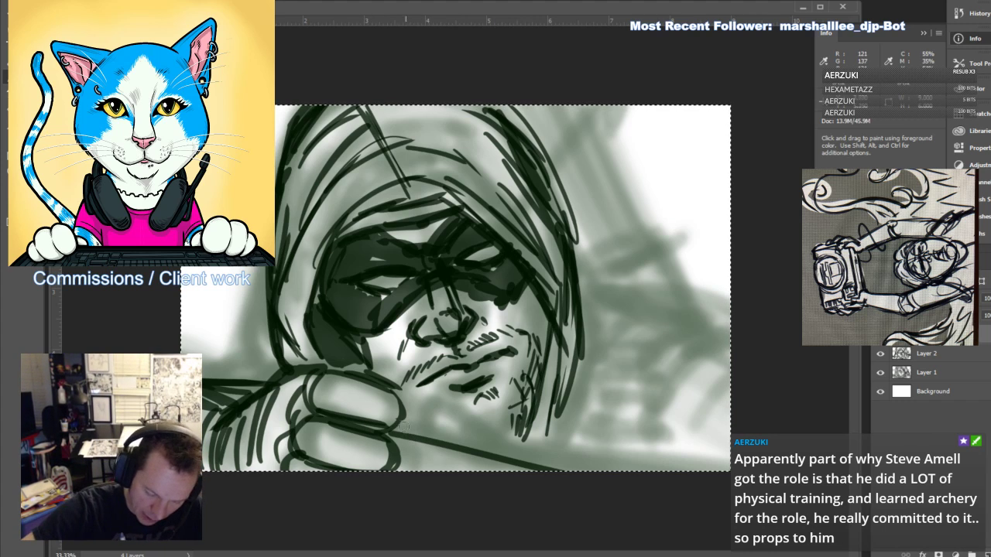
{"action": "key", "text": "ctrl+shift+alt+n"}
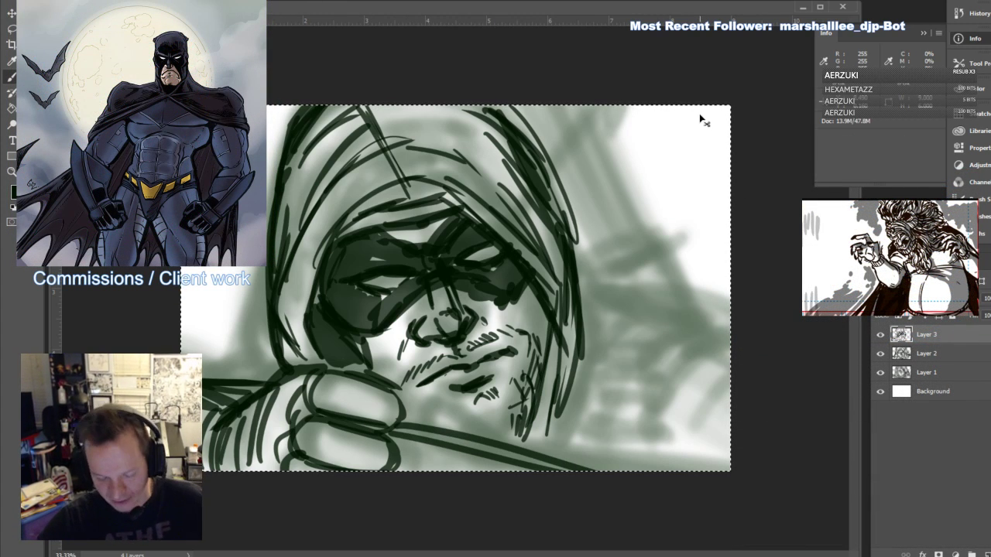
{"action": "key", "text": "ctrl+z"}
Draw the arrow shaft as two long lines from the fingers to the lower right corner, with fletching beside the fingers
{"action": "left_click_drag", "start_coordinate": [395, 435], "coordinate": [743, 487]}
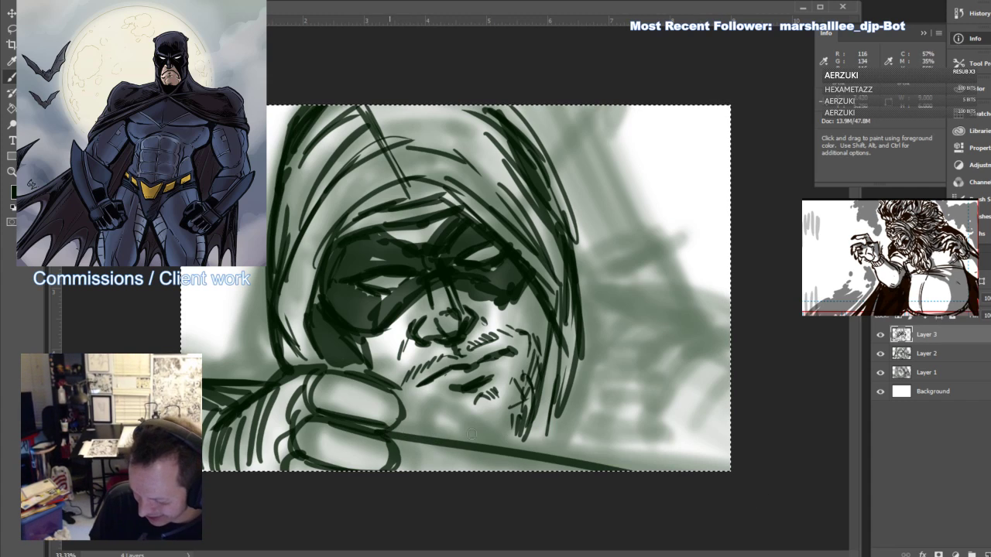
{"action": "left_click_drag", "start_coordinate": [389, 425], "coordinate": [728, 470]}
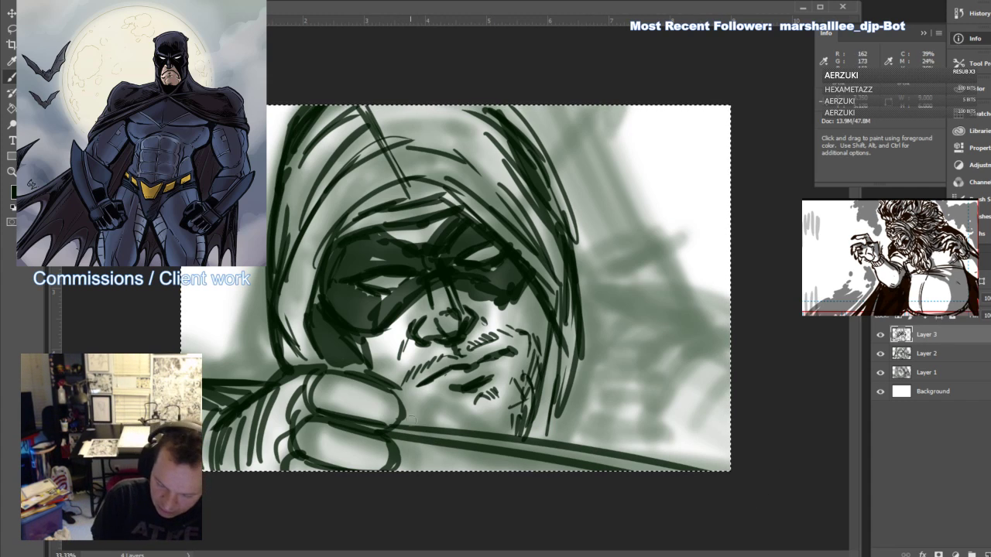
{"action": "left_click_drag", "start_coordinate": [400, 403], "coordinate": [486, 435]}
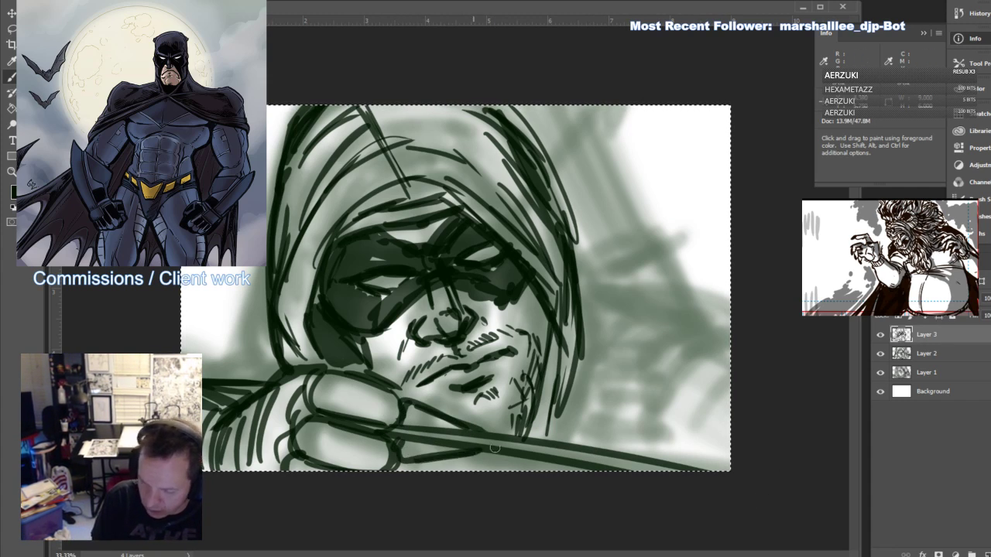
Add short strokes along the chin, lower cheek and jaw corner, and place accent marks on the curled fingers
{"action": "mouse_move", "coordinate": [444, 398]}
{"action": "left_mouse_down"}
{"action": "mouse_move", "coordinate": [433, 412]}
{"action": "mouse_move", "coordinate": [442, 416]}
{"action": "left_mouse_up"}
{"action": "left_click_drag", "start_coordinate": [454, 409], "coordinate": [448, 417]}
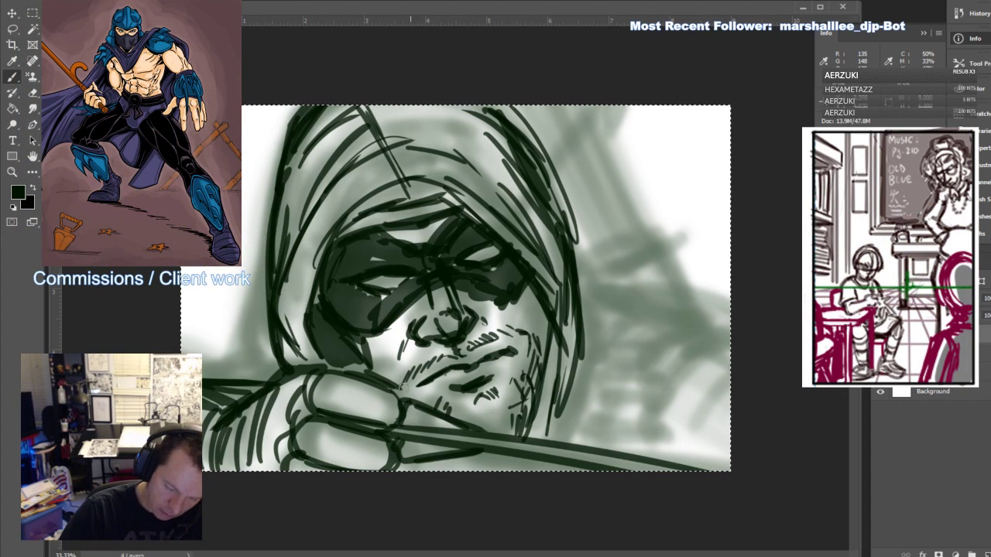
{"action": "left_click_drag", "start_coordinate": [401, 384], "coordinate": [410, 398]}
{"action": "mouse_move", "coordinate": [514, 416]}
{"action": "left_mouse_down"}
{"action": "mouse_move", "coordinate": [503, 434]}
{"action": "mouse_move", "coordinate": [530, 431]}
{"action": "left_mouse_up"}
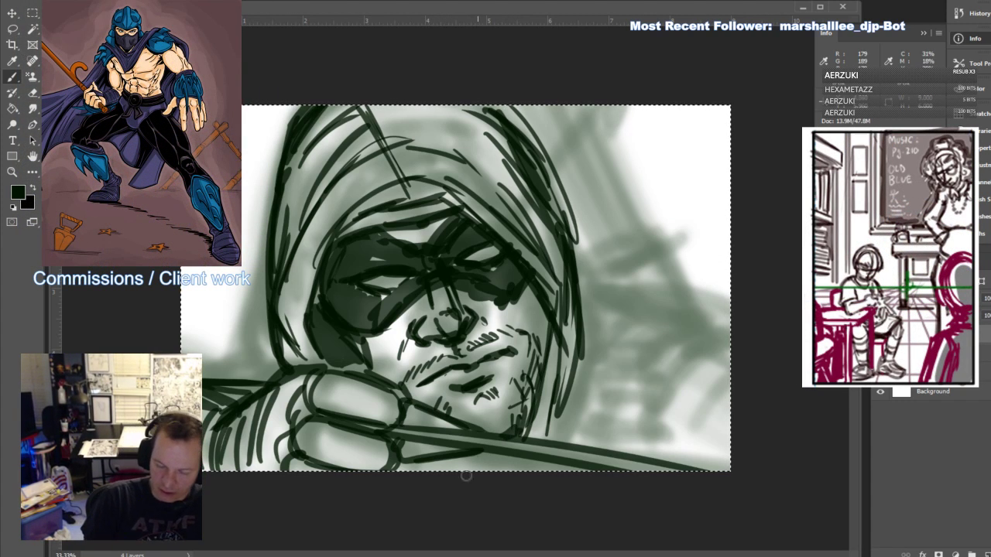
{"action": "left_click_drag", "start_coordinate": [314, 421], "coordinate": [306, 445]}
{"action": "left_click_drag", "start_coordinate": [334, 382], "coordinate": [323, 401]}
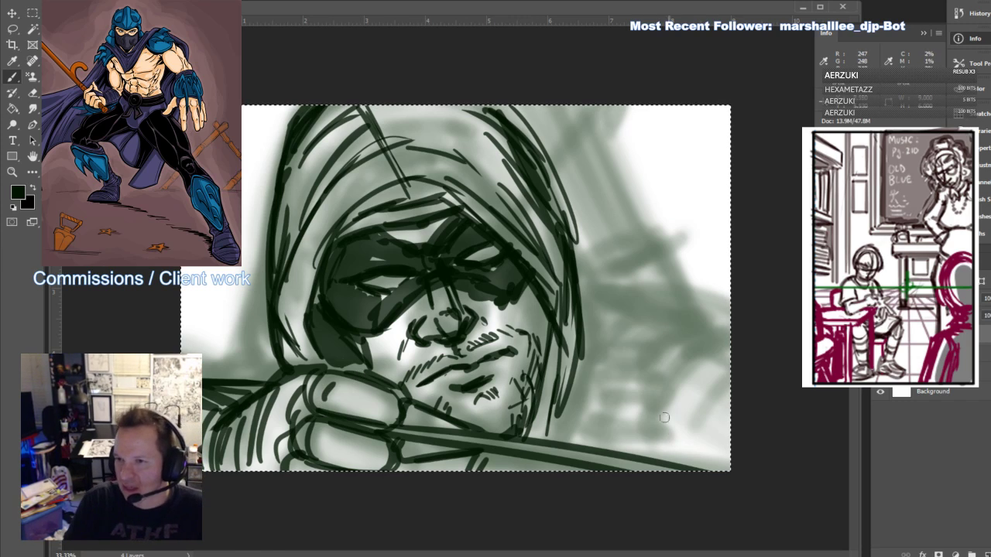
Outline the stacked fingers and rounded fingertips of the bow hand just right of the hood's lower edge
{"action": "mouse_move", "coordinate": [617, 403]}
{"action": "left_mouse_down"}
{"action": "mouse_move", "coordinate": [560, 428]}
{"action": "mouse_move", "coordinate": [624, 393]}
{"action": "left_mouse_up"}
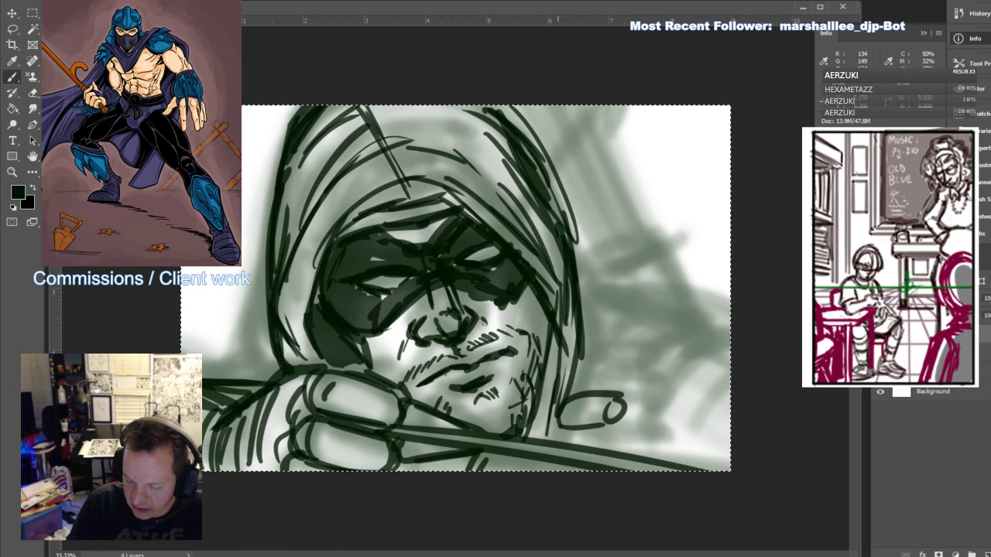
{"action": "mouse_move", "coordinate": [559, 429]}
{"action": "left_mouse_down"}
{"action": "mouse_move", "coordinate": [604, 426]}
{"action": "mouse_move", "coordinate": [606, 440]}
{"action": "mouse_move", "coordinate": [562, 434]}
{"action": "left_mouse_up"}
{"action": "left_click_drag", "start_coordinate": [559, 442], "coordinate": [610, 444]}
{"action": "mouse_move", "coordinate": [625, 375]}
{"action": "left_mouse_down"}
{"action": "mouse_move", "coordinate": [612, 395]}
{"action": "mouse_move", "coordinate": [581, 365]}
{"action": "left_mouse_up"}
{"action": "left_click_drag", "start_coordinate": [582, 364], "coordinate": [623, 361]}
{"action": "left_click_drag", "start_coordinate": [570, 379], "coordinate": [618, 370]}
{"action": "mouse_move", "coordinate": [572, 392]}
{"action": "left_mouse_down"}
{"action": "mouse_move", "coordinate": [612, 380]}
{"action": "mouse_move", "coordinate": [620, 390]}
{"action": "left_mouse_up"}
{"action": "left_click_drag", "start_coordinate": [624, 422], "coordinate": [621, 441]}
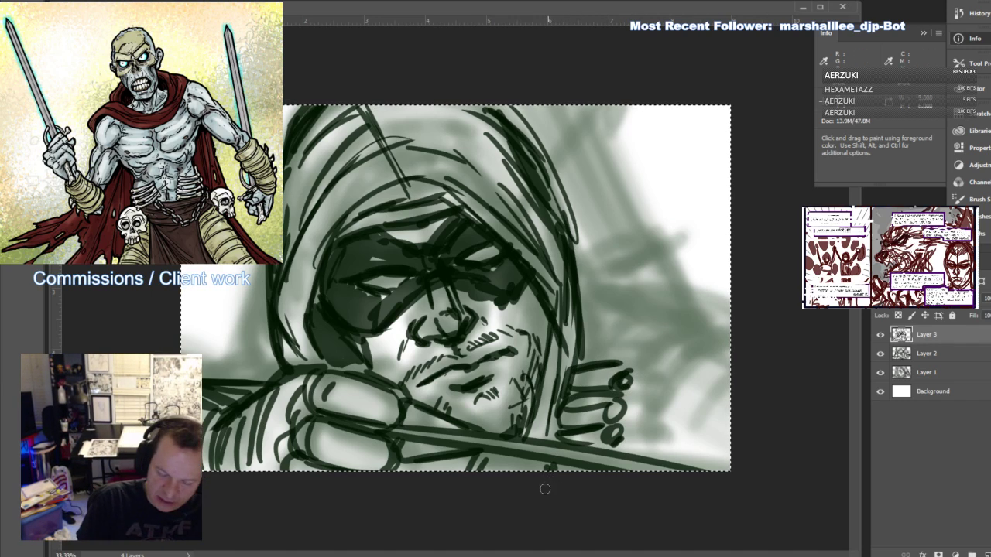
Shade between the hood and the bow hand, and draw the hand's upper edge and the curved glove edge beside the fingertips
{"action": "mouse_move", "coordinate": [546, 423]}
{"action": "left_mouse_down"}
{"action": "mouse_move", "coordinate": [562, 390]}
{"action": "mouse_move", "coordinate": [585, 373]}
{"action": "left_mouse_up"}
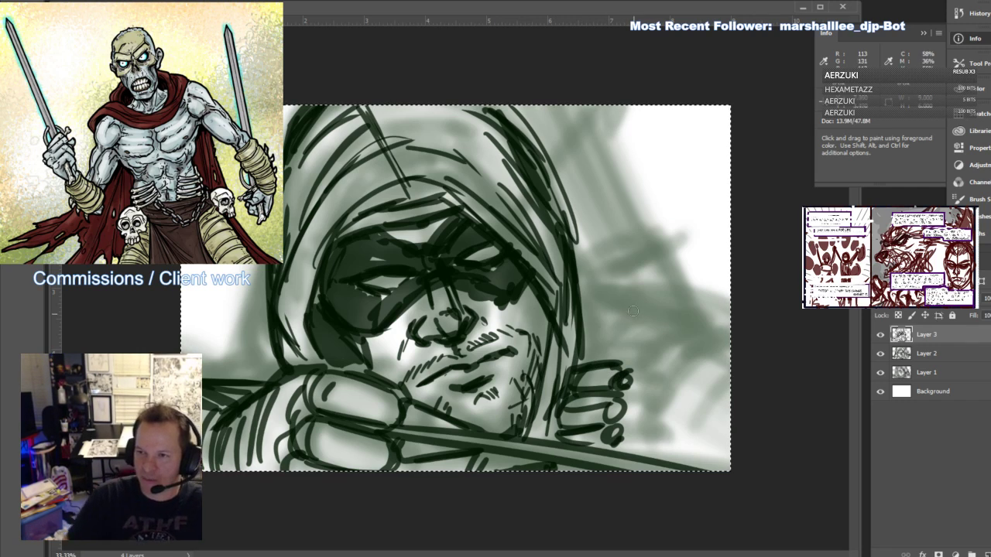
{"action": "left_click_drag", "start_coordinate": [643, 342], "coordinate": [630, 374]}
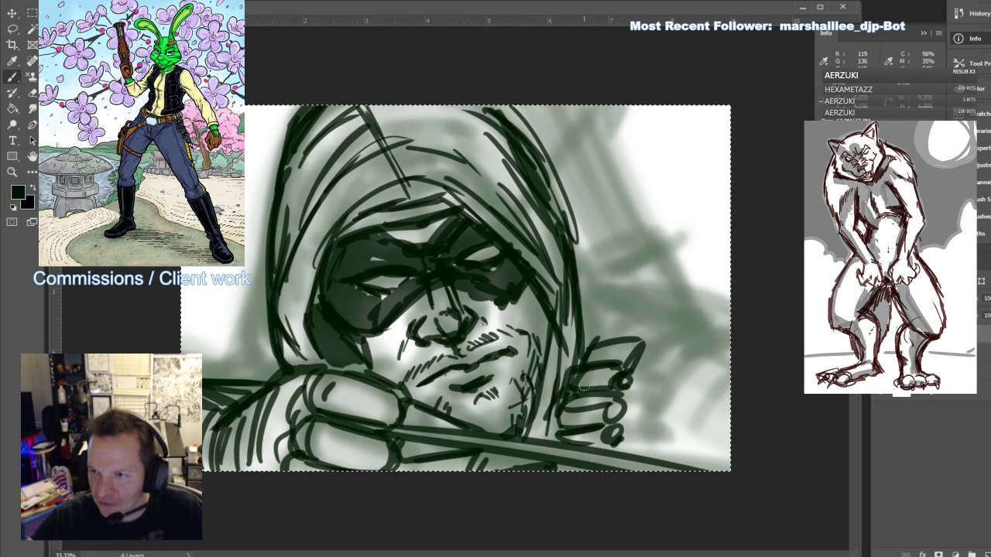
{"action": "left_click_drag", "start_coordinate": [633, 451], "coordinate": [636, 383]}
{"action": "left_click_drag", "start_coordinate": [643, 342], "coordinate": [654, 353]}
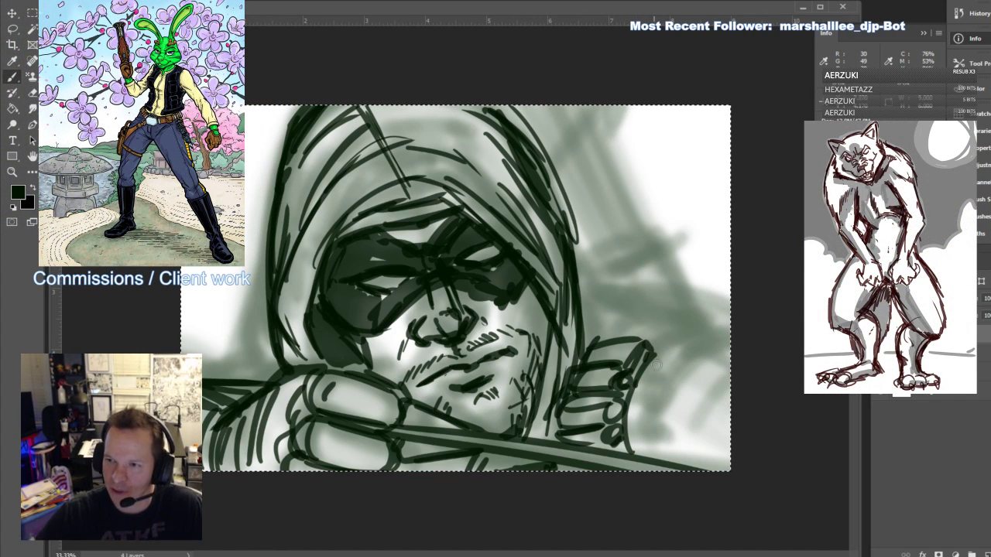
Draw the banded forearm behind the bow hand to the canvas edge, and add the contour running from the hood over it
{"action": "mouse_move", "coordinate": [665, 450]}
{"action": "left_mouse_down"}
{"action": "mouse_move", "coordinate": [682, 421]}
{"action": "mouse_move", "coordinate": [659, 446]}
{"action": "left_mouse_up"}
{"action": "left_click_drag", "start_coordinate": [642, 388], "coordinate": [691, 345]}
{"action": "left_click_drag", "start_coordinate": [694, 403], "coordinate": [664, 456]}
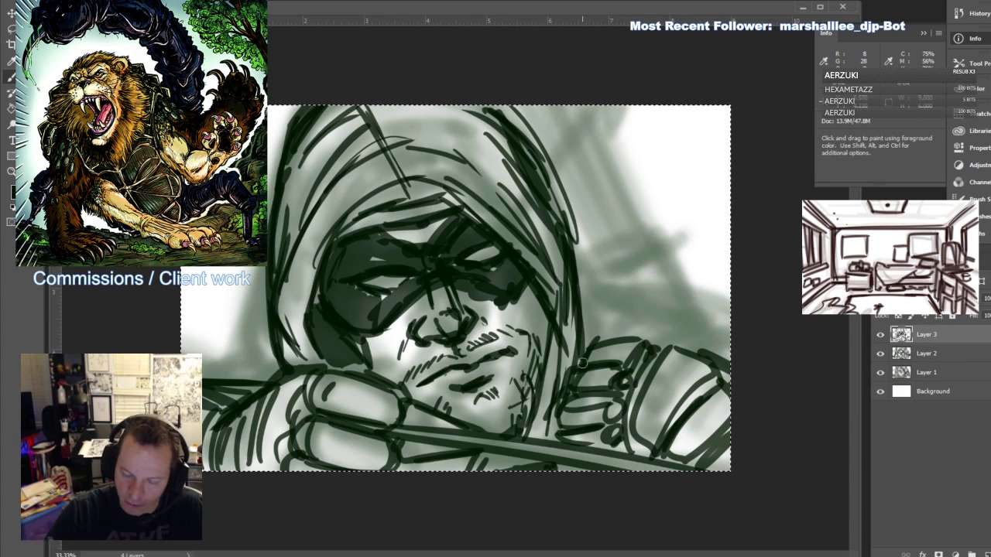
{"action": "mouse_move", "coordinate": [583, 362]}
{"action": "left_mouse_down"}
{"action": "mouse_move", "coordinate": [619, 313]}
{"action": "mouse_move", "coordinate": [694, 358]}
{"action": "left_mouse_up"}
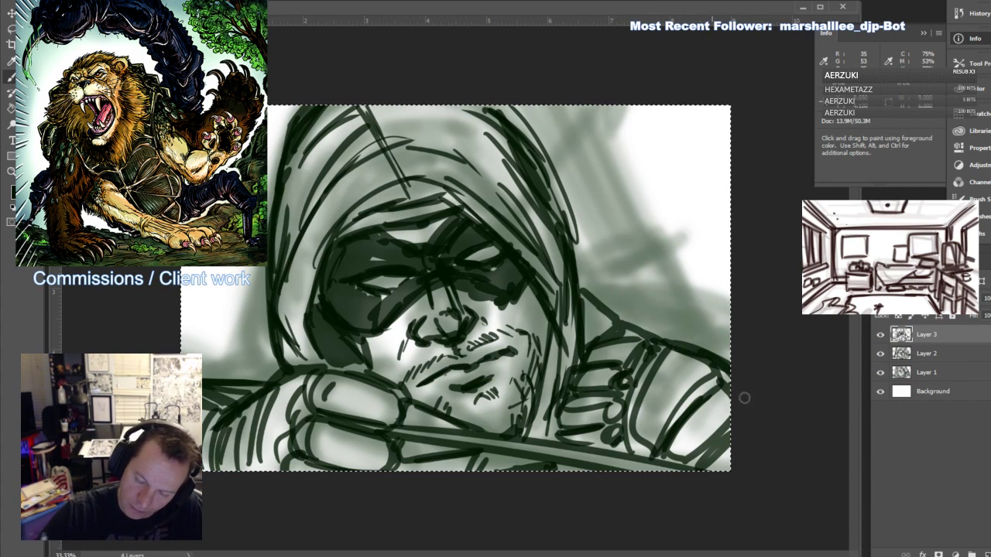
Draw the curved rim right of the hood and a heavy diagonal edge running down to the forearm, with a small detail
{"action": "left_click_drag", "start_coordinate": [581, 288], "coordinate": [658, 264]}
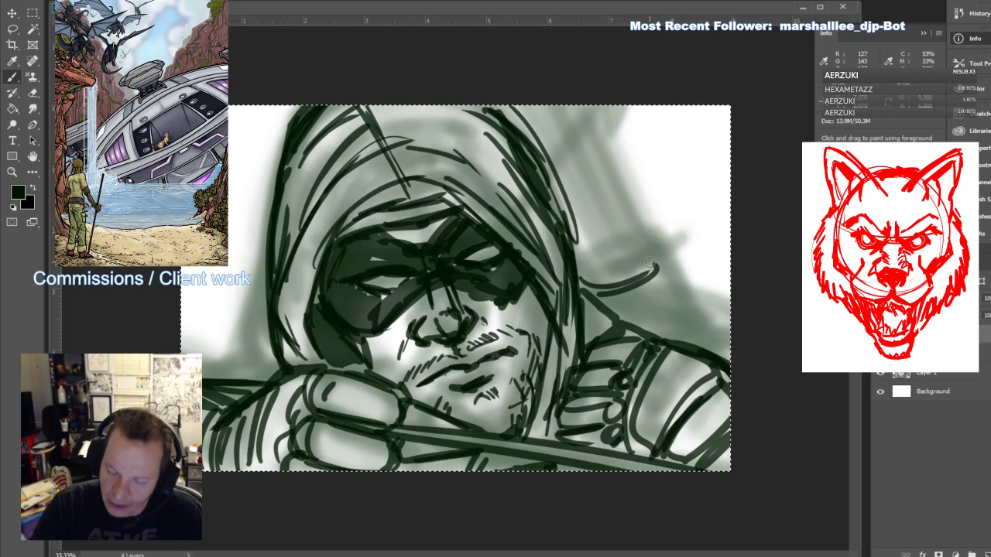
{"action": "left_click_drag", "start_coordinate": [653, 251], "coordinate": [725, 360]}
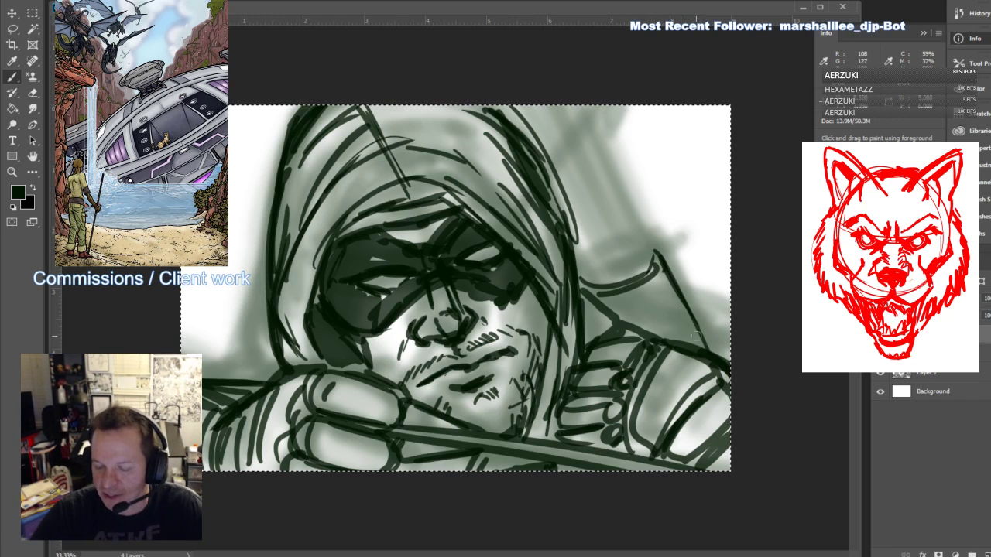
{"action": "left_click_drag", "start_coordinate": [666, 269], "coordinate": [706, 333]}
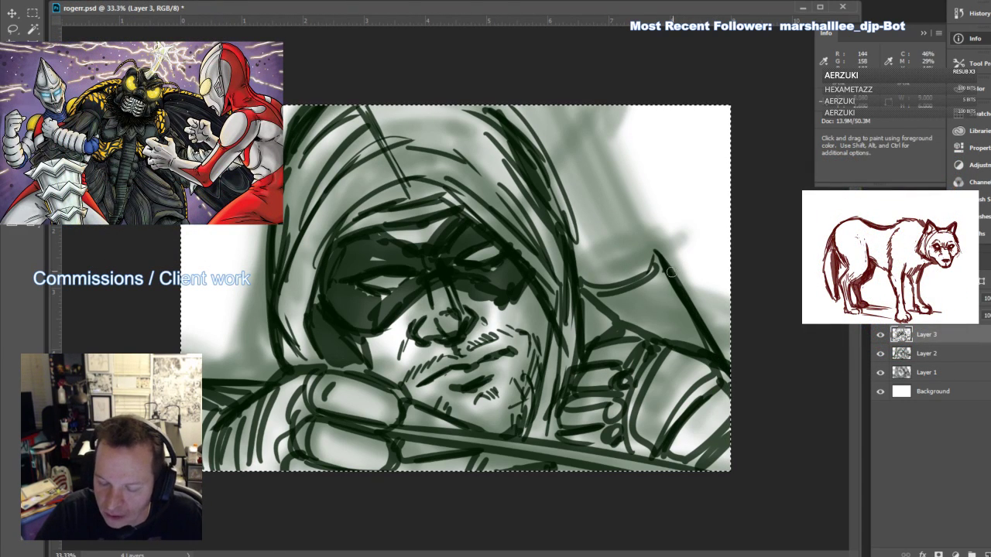
{"action": "left_click_drag", "start_coordinate": [664, 284], "coordinate": [681, 291]}
Draw the long diagonal shape above the curved rim and start filling it with parallel lines up to the canvas top
{"action": "mouse_move", "coordinate": [663, 247]}
{"action": "left_mouse_down"}
{"action": "mouse_move", "coordinate": [692, 286]}
{"action": "mouse_move", "coordinate": [660, 267]}
{"action": "mouse_move", "coordinate": [676, 258]}
{"action": "mouse_move", "coordinate": [690, 291]}
{"action": "mouse_move", "coordinate": [692, 281]}
{"action": "mouse_move", "coordinate": [604, 207]}
{"action": "left_mouse_up"}
{"action": "mouse_move", "coordinate": [649, 271]}
{"action": "left_mouse_down"}
{"action": "mouse_move", "coordinate": [578, 149]}
{"action": "mouse_move", "coordinate": [653, 254]}
{"action": "left_mouse_up"}
{"action": "left_click_drag", "start_coordinate": [605, 150], "coordinate": [651, 236]}
{"action": "mouse_move", "coordinate": [551, 150]}
{"action": "left_mouse_down"}
{"action": "mouse_move", "coordinate": [635, 299]}
{"action": "mouse_move", "coordinate": [614, 271]}
{"action": "left_mouse_up"}
{"action": "left_click_drag", "start_coordinate": [576, 235], "coordinate": [597, 288]}
{"action": "left_click_drag", "start_coordinate": [596, 219], "coordinate": [608, 251]}
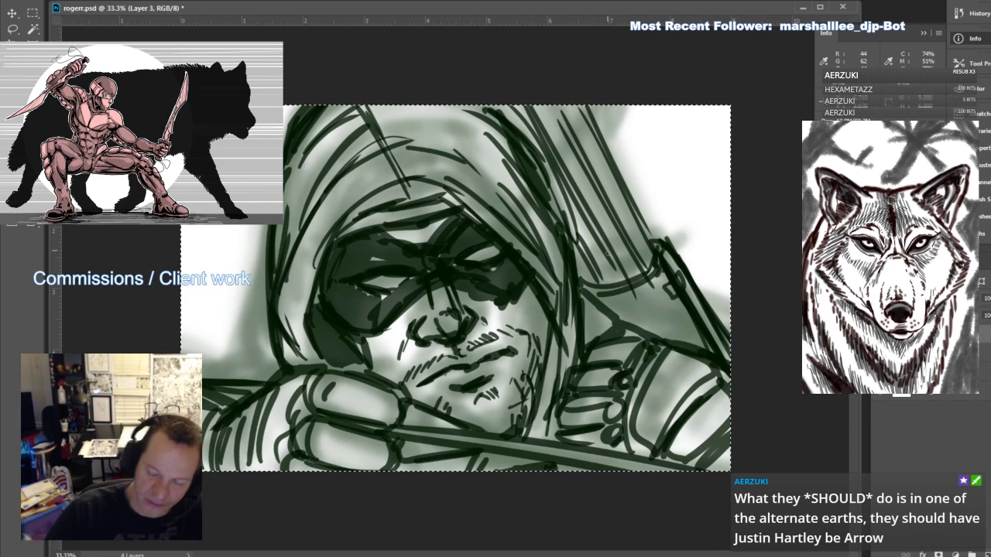
Thicken the parallel hatching inside the diagonal shape right of the hood, down to its curved rim
{"action": "left_click_drag", "start_coordinate": [623, 286], "coordinate": [651, 270]}
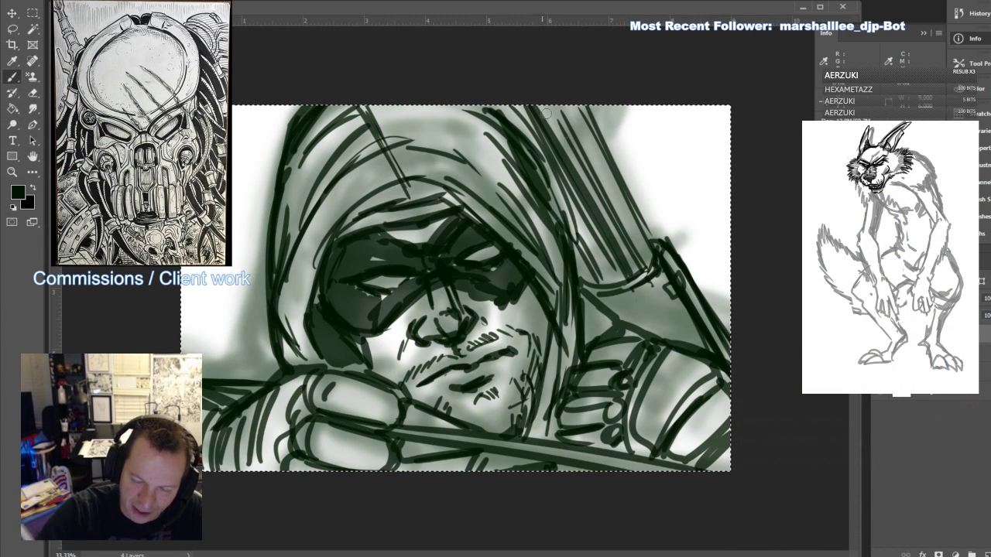
{"action": "left_click_drag", "start_coordinate": [617, 206], "coordinate": [647, 260]}
{"action": "left_click_drag", "start_coordinate": [586, 150], "coordinate": [632, 234]}
{"action": "left_click_drag", "start_coordinate": [575, 213], "coordinate": [611, 282]}
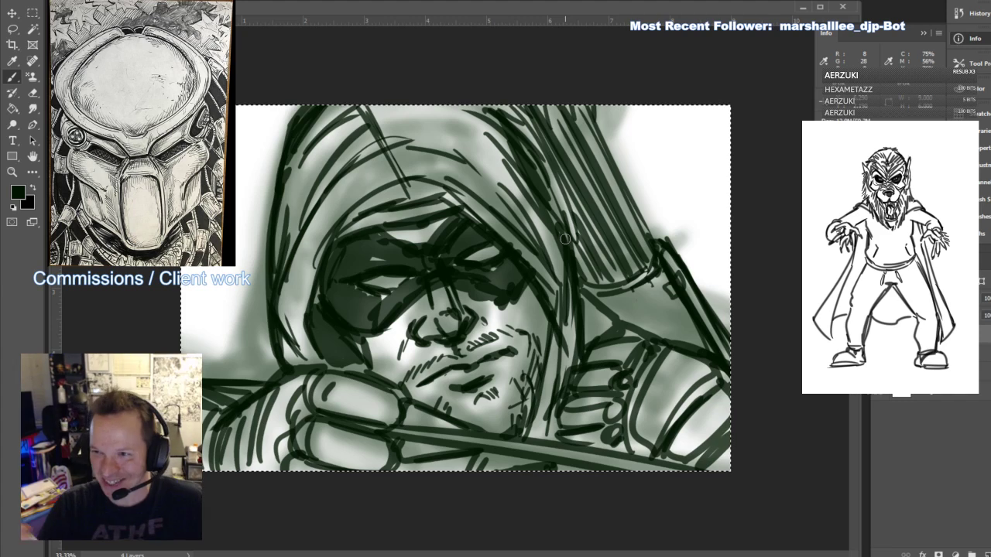
Fill dark shadow areas below the curved rim and along the inner edge of the forearm band
{"action": "mouse_move", "coordinate": [602, 294]}
{"action": "left_mouse_down"}
{"action": "mouse_move", "coordinate": [632, 325]}
{"action": "mouse_move", "coordinate": [655, 332]}
{"action": "mouse_move", "coordinate": [629, 291]}
{"action": "left_mouse_up"}
{"action": "mouse_move", "coordinate": [657, 442]}
{"action": "left_mouse_down"}
{"action": "mouse_move", "coordinate": [639, 420]}
{"action": "mouse_move", "coordinate": [647, 420]}
{"action": "mouse_move", "coordinate": [638, 372]}
{"action": "left_mouse_up"}
{"action": "mouse_move", "coordinate": [664, 434]}
{"action": "left_mouse_down"}
{"action": "mouse_move", "coordinate": [641, 424]}
{"action": "mouse_move", "coordinate": [655, 418]}
{"action": "left_mouse_up"}
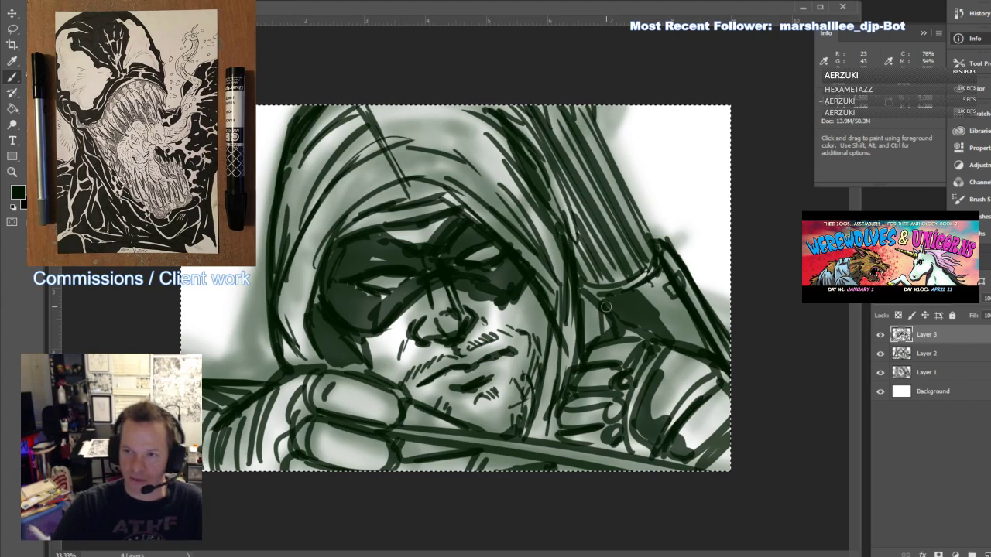
Erase the hood's left outline and the lines along its lower left inner edge
{"action": "key", "text": "e"}
{"action": "mouse_move", "coordinate": [309, 308]}
{"action": "left_mouse_down"}
{"action": "mouse_move", "coordinate": [316, 347]}
{"action": "mouse_move", "coordinate": [286, 284]}
{"action": "mouse_move", "coordinate": [287, 345]}
{"action": "left_mouse_up"}
{"action": "left_click", "coordinate": [34, 1]}
{"action": "left_click_drag", "start_coordinate": [274, 289], "coordinate": [274, 355]}
{"action": "mouse_move", "coordinate": [275, 354]}
{"action": "left_mouse_down"}
{"action": "mouse_move", "coordinate": [270, 223]}
{"action": "mouse_move", "coordinate": [289, 262]}
{"action": "left_mouse_up"}
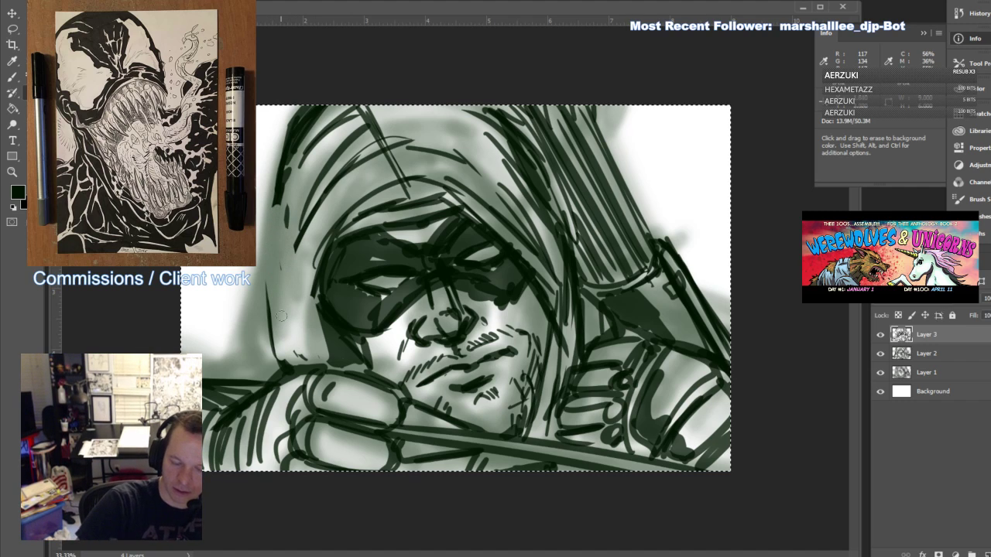
{"action": "left_click_drag", "start_coordinate": [273, 331], "coordinate": [273, 355]}
{"action": "left_click_drag", "start_coordinate": [280, 201], "coordinate": [291, 151]}
Redraw the hood's left outline and inner rim with the Brush, slightly closer to the face
{"action": "key", "text": "b"}
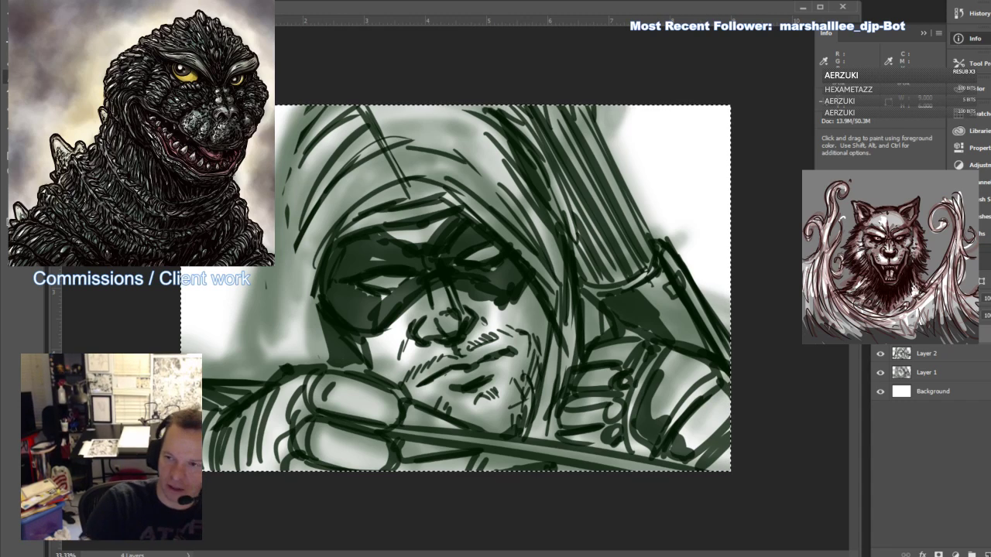
{"action": "left_click_drag", "start_coordinate": [308, 363], "coordinate": [310, 272]}
{"action": "left_click_drag", "start_coordinate": [317, 282], "coordinate": [318, 363]}
{"action": "mouse_move", "coordinate": [321, 336]}
{"action": "left_mouse_down"}
{"action": "mouse_move", "coordinate": [341, 366]}
{"action": "mouse_move", "coordinate": [291, 303]}
{"action": "mouse_move", "coordinate": [308, 218]}
{"action": "left_mouse_up"}
{"action": "mouse_move", "coordinate": [293, 262]}
{"action": "left_mouse_down"}
{"action": "mouse_move", "coordinate": [287, 152]}
{"action": "mouse_move", "coordinate": [315, 107]}
{"action": "left_mouse_up"}
{"action": "left_click_drag", "start_coordinate": [287, 218], "coordinate": [298, 360]}
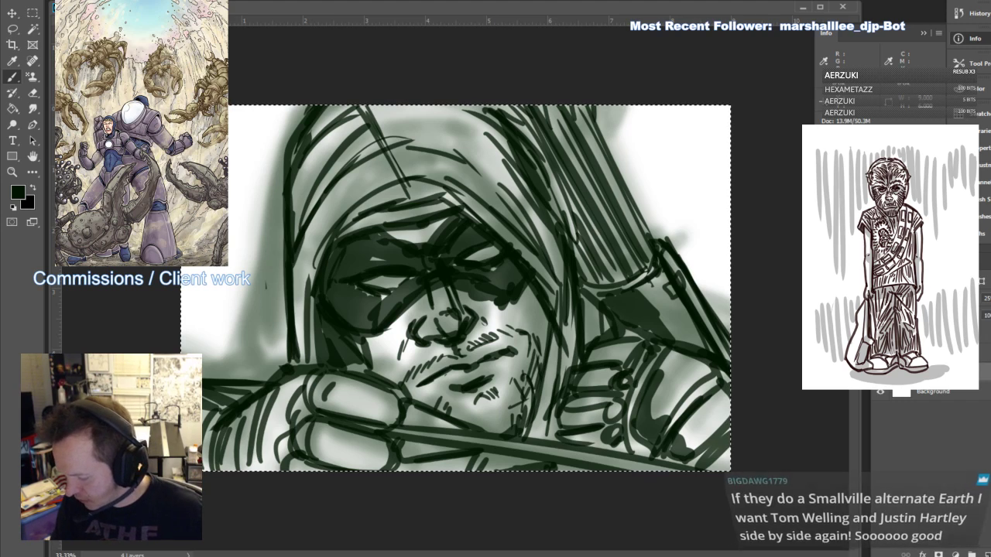
Set the opacity of the soft green rough sketch to 25% and of the dark line layer to 75%
{"action": "type", "text": "1"}
{"action": "key", "text": "Return"}
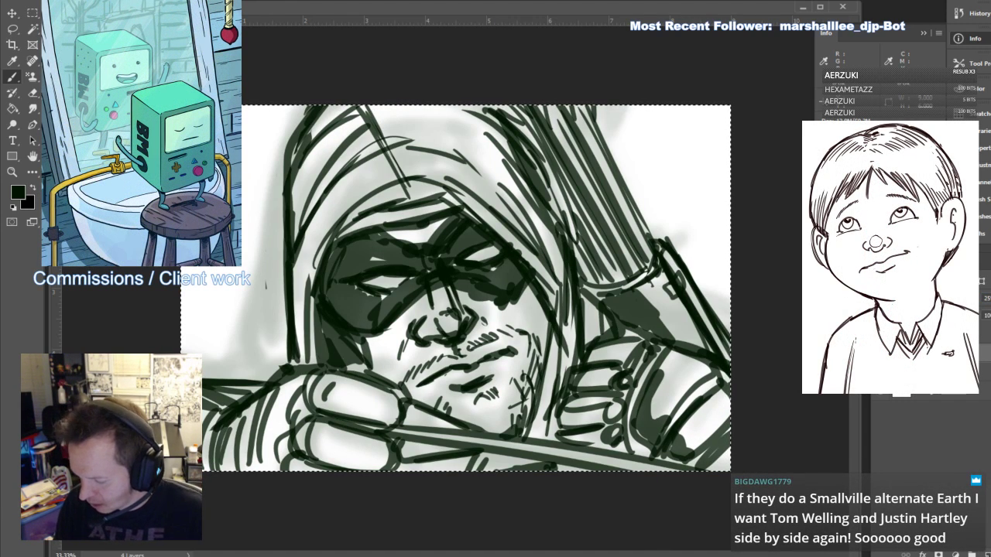
{"action": "type", "text": "75"}
{"action": "key", "text": "Return"}
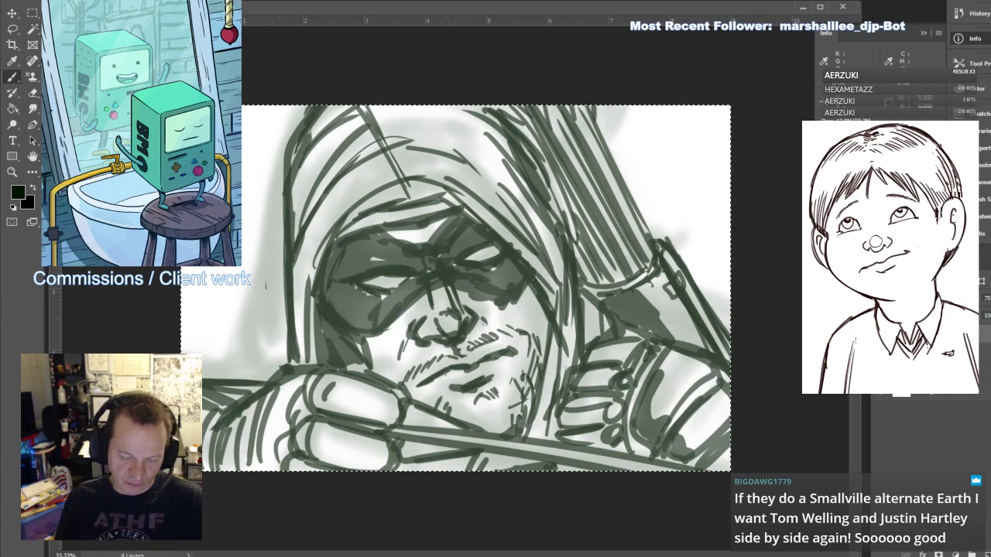
Add a new layer, choose a near-black foreground colour and set the Brush size to 10 px
{"action": "left_click", "coordinate": [987, 554]}
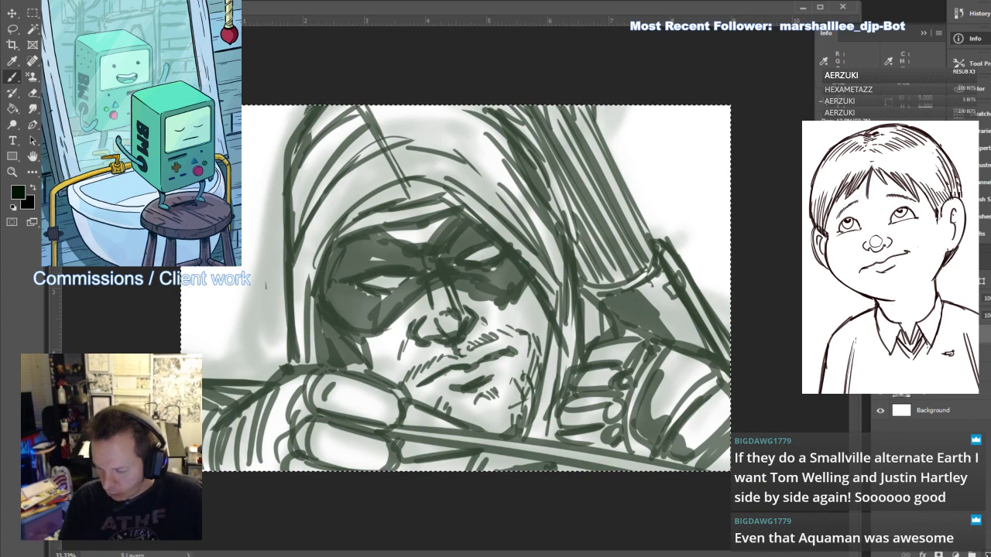
{"action": "left_click", "coordinate": [17, 194]}
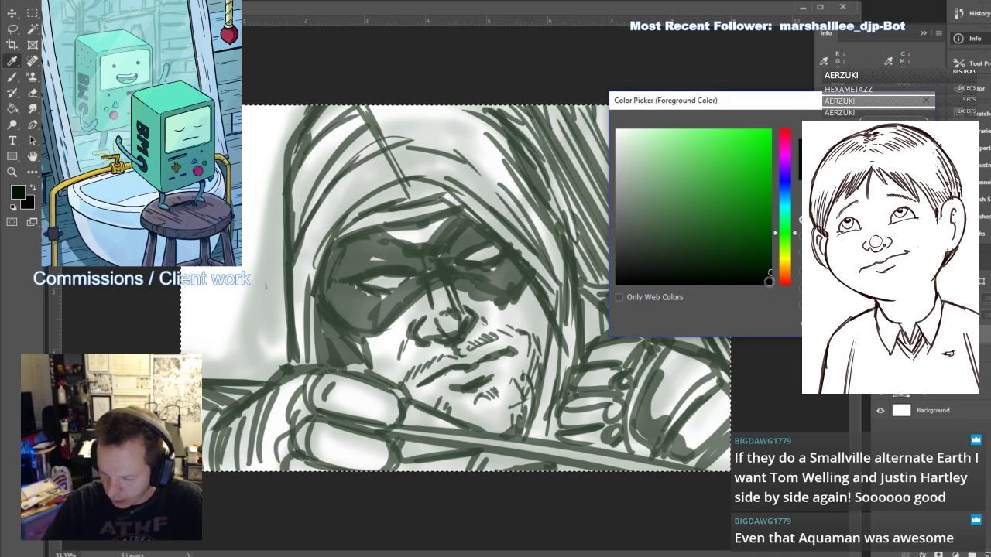
{"action": "left_click", "coordinate": [890, 126]}
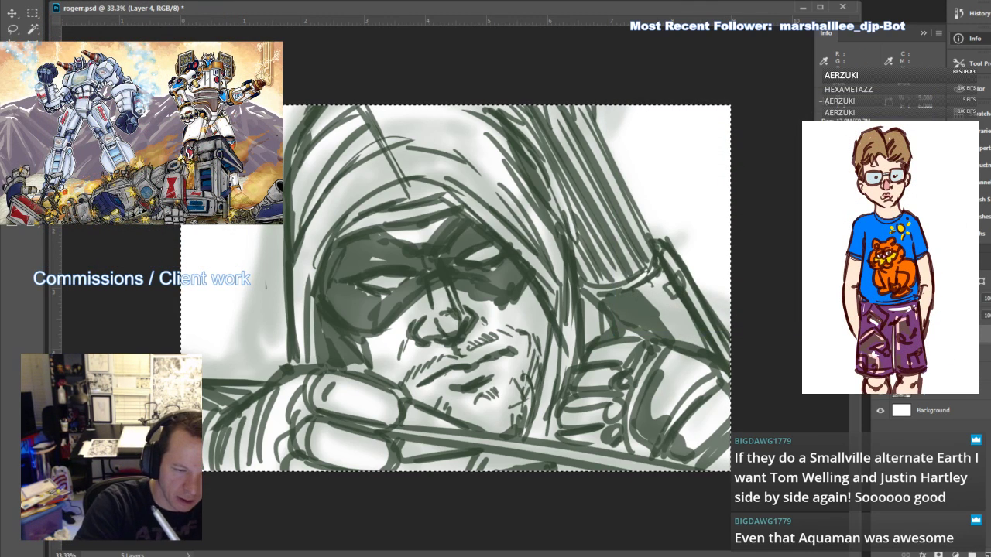
{"action": "left_click", "coordinate": [45, 0]}
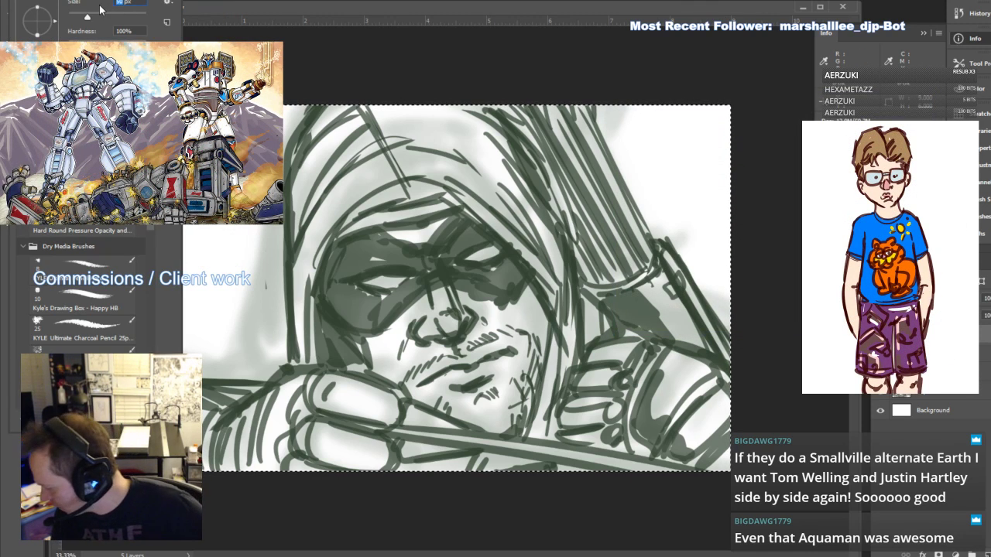
{"action": "type", "text": "10"}
{"action": "key", "text": "Return"}
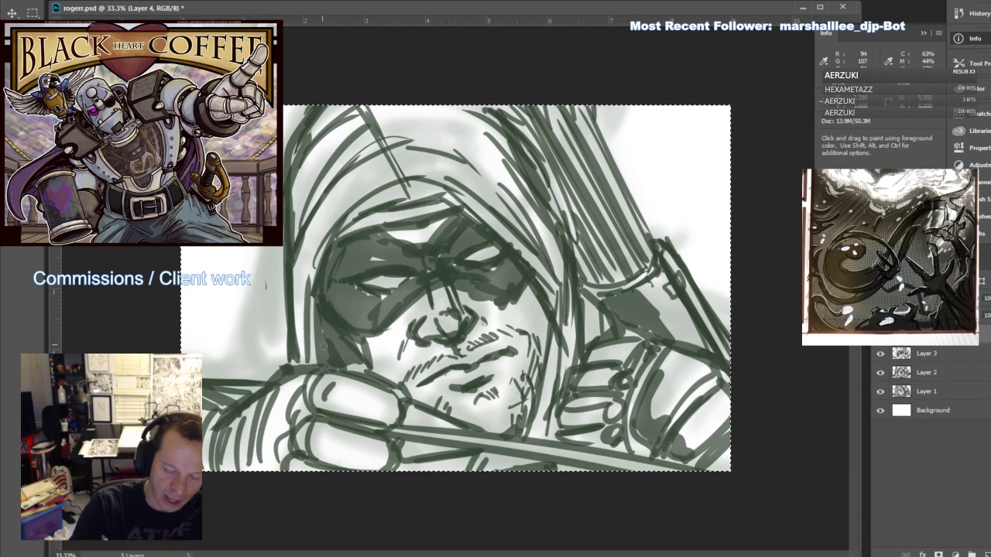
Ink the hood's inner rim around the face, its left outer edge and a fold beside it in near-black
{"action": "mouse_move", "coordinate": [325, 362]}
{"action": "left_mouse_down"}
{"action": "mouse_move", "coordinate": [340, 245]}
{"action": "mouse_move", "coordinate": [317, 320]}
{"action": "mouse_move", "coordinate": [341, 247]}
{"action": "mouse_move", "coordinate": [338, 261]}
{"action": "mouse_move", "coordinate": [382, 229]}
{"action": "mouse_move", "coordinate": [350, 237]}
{"action": "mouse_move", "coordinate": [437, 213]}
{"action": "left_mouse_up"}
{"action": "mouse_move", "coordinate": [381, 230]}
{"action": "left_mouse_down"}
{"action": "mouse_move", "coordinate": [458, 211]}
{"action": "mouse_move", "coordinate": [504, 250]}
{"action": "left_mouse_up"}
{"action": "mouse_move", "coordinate": [451, 202]}
{"action": "left_mouse_down"}
{"action": "mouse_move", "coordinate": [507, 251]}
{"action": "mouse_move", "coordinate": [556, 333]}
{"action": "mouse_move", "coordinate": [538, 430]}
{"action": "left_mouse_up"}
{"action": "left_click_drag", "start_coordinate": [554, 332], "coordinate": [532, 434]}
{"action": "mouse_move", "coordinate": [288, 275]}
{"action": "left_mouse_down"}
{"action": "mouse_move", "coordinate": [291, 333]}
{"action": "mouse_move", "coordinate": [325, 196]}
{"action": "mouse_move", "coordinate": [294, 268]}
{"action": "mouse_move", "coordinate": [353, 152]}
{"action": "left_mouse_up"}
{"action": "mouse_move", "coordinate": [292, 249]}
{"action": "left_mouse_down"}
{"action": "mouse_move", "coordinate": [289, 194]}
{"action": "mouse_move", "coordinate": [313, 107]}
{"action": "left_mouse_up"}
{"action": "left_click_drag", "start_coordinate": [290, 166], "coordinate": [315, 134]}
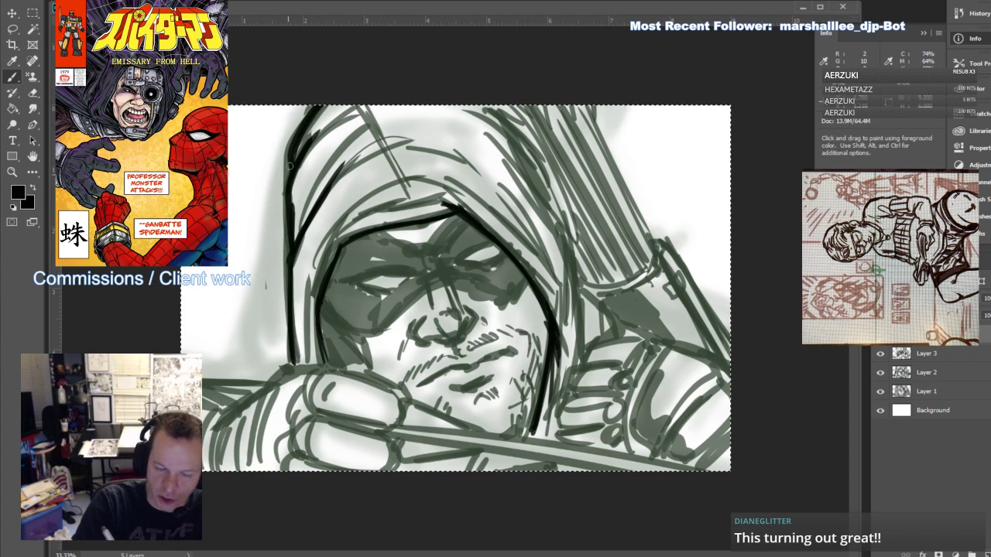
{"action": "left_click_drag", "start_coordinate": [287, 182], "coordinate": [295, 150]}
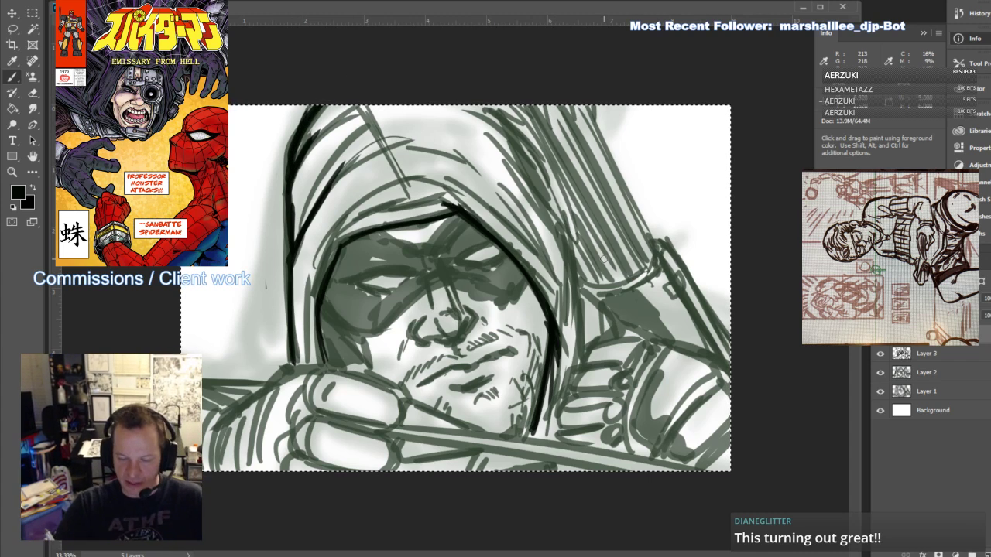
Ink the notch and hood fold beside the bow arm, the forearm band's curved edges and the lines across the forearm
{"action": "mouse_move", "coordinate": [579, 296]}
{"action": "left_mouse_down"}
{"action": "mouse_move", "coordinate": [575, 356]}
{"action": "mouse_move", "coordinate": [629, 319]}
{"action": "mouse_move", "coordinate": [624, 445]}
{"action": "left_mouse_up"}
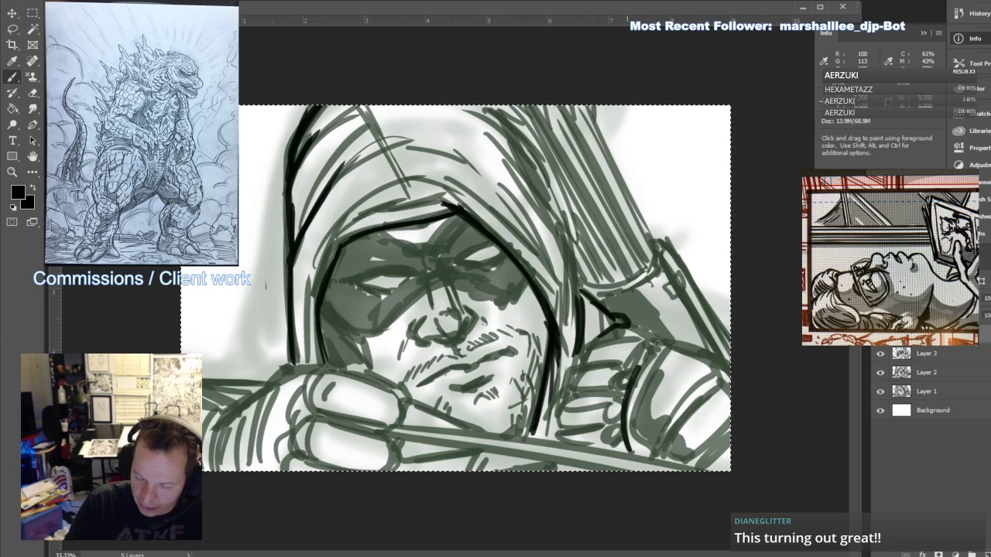
{"action": "mouse_move", "coordinate": [667, 339]}
{"action": "left_mouse_down"}
{"action": "mouse_move", "coordinate": [635, 444]}
{"action": "mouse_move", "coordinate": [631, 435]}
{"action": "left_mouse_up"}
{"action": "left_click_drag", "start_coordinate": [672, 343], "coordinate": [723, 362]}
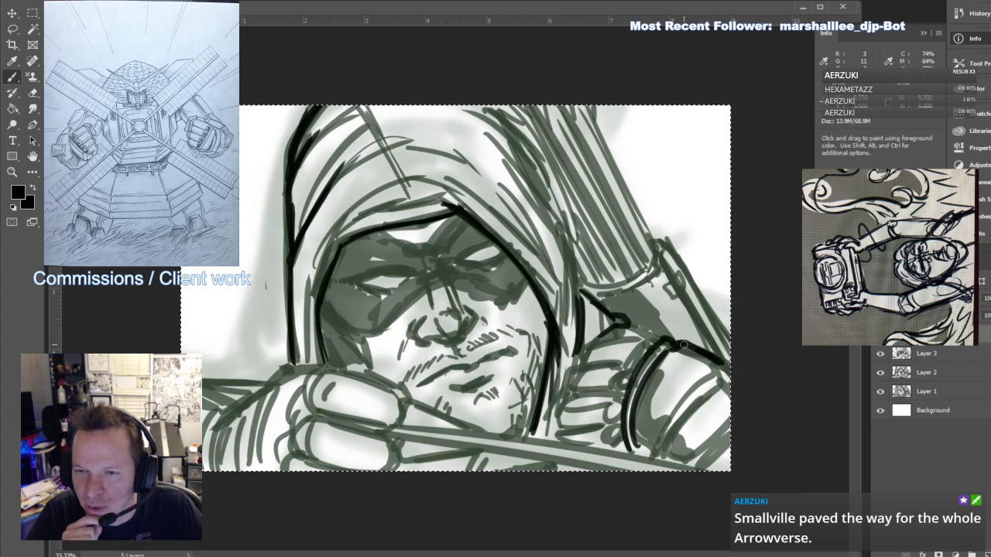
{"action": "key", "text": "ctrl+shift+alt+n"}
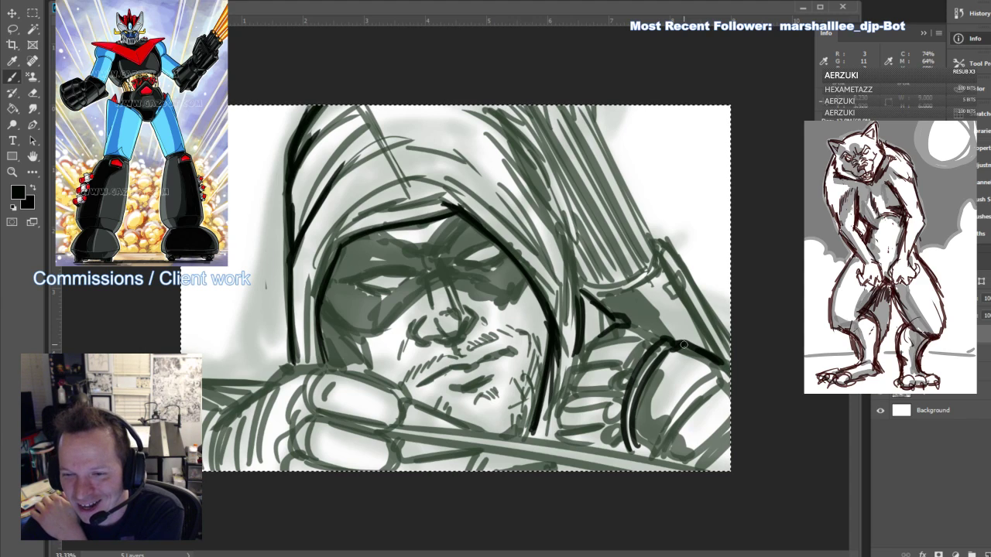
{"action": "mouse_move", "coordinate": [693, 381]}
{"action": "left_mouse_down"}
{"action": "mouse_move", "coordinate": [660, 446]}
{"action": "mouse_move", "coordinate": [693, 402]}
{"action": "left_mouse_up"}
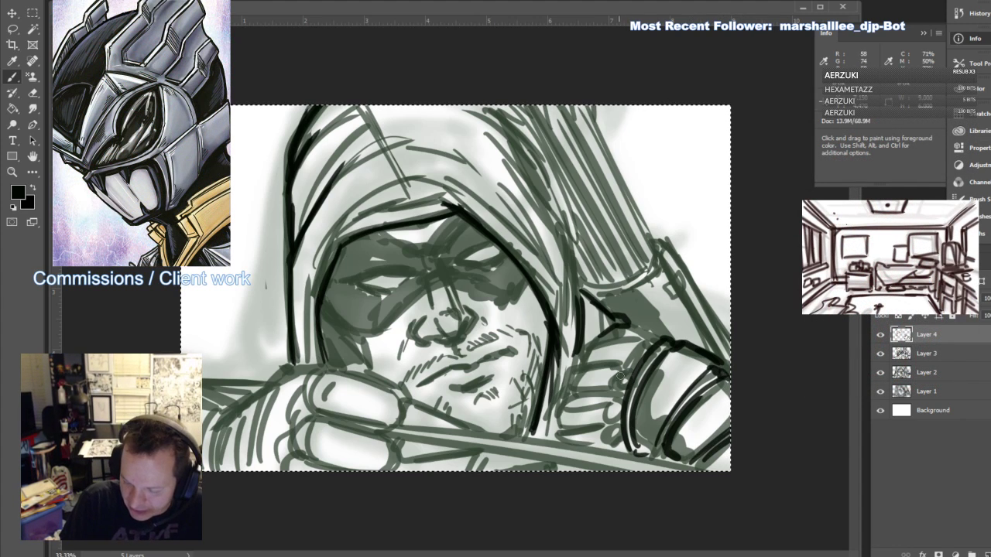
Ink the curled fingers, knuckles and back of the bow hand beside the forearm band
{"action": "left_click_drag", "start_coordinate": [622, 367], "coordinate": [626, 383]}
{"action": "mouse_move", "coordinate": [617, 396]}
{"action": "left_mouse_down"}
{"action": "mouse_move", "coordinate": [605, 407]}
{"action": "mouse_move", "coordinate": [618, 420]}
{"action": "left_mouse_up"}
{"action": "left_click_drag", "start_coordinate": [618, 398], "coordinate": [616, 442]}
{"action": "mouse_move", "coordinate": [618, 425]}
{"action": "left_mouse_down"}
{"action": "mouse_move", "coordinate": [619, 438]}
{"action": "mouse_move", "coordinate": [610, 422]}
{"action": "mouse_move", "coordinate": [560, 430]}
{"action": "left_mouse_up"}
{"action": "mouse_move", "coordinate": [560, 429]}
{"action": "left_mouse_down"}
{"action": "mouse_move", "coordinate": [582, 401]}
{"action": "mouse_move", "coordinate": [609, 389]}
{"action": "mouse_move", "coordinate": [581, 392]}
{"action": "mouse_move", "coordinate": [572, 376]}
{"action": "mouse_move", "coordinate": [591, 371]}
{"action": "mouse_move", "coordinate": [602, 441]}
{"action": "left_mouse_up"}
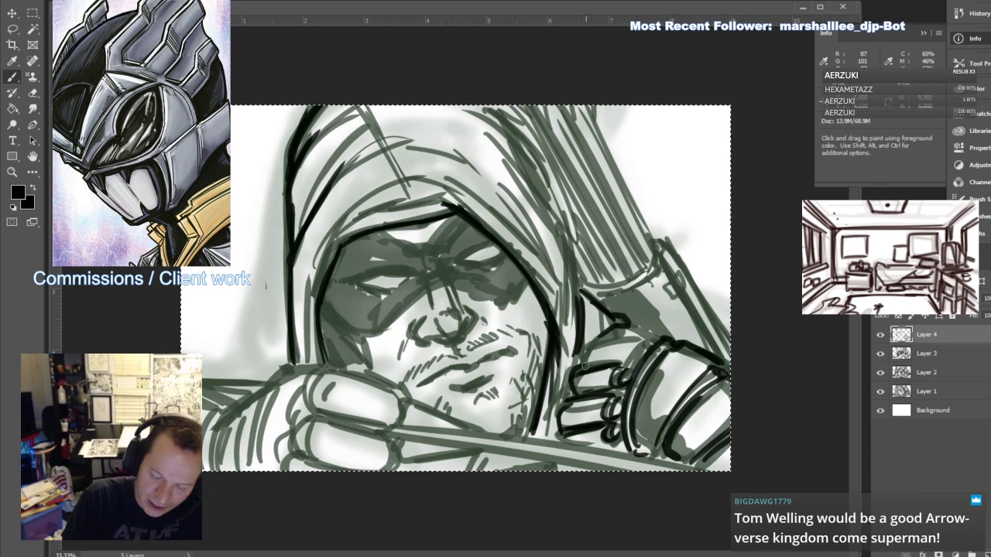
{"action": "mouse_move", "coordinate": [585, 367]}
{"action": "left_mouse_down"}
{"action": "mouse_move", "coordinate": [599, 344]}
{"action": "mouse_move", "coordinate": [638, 335]}
{"action": "mouse_move", "coordinate": [622, 364]}
{"action": "left_mouse_up"}
{"action": "mouse_move", "coordinate": [623, 337]}
{"action": "left_mouse_down"}
{"action": "mouse_move", "coordinate": [641, 329]}
{"action": "mouse_move", "coordinate": [662, 338]}
{"action": "left_mouse_up"}
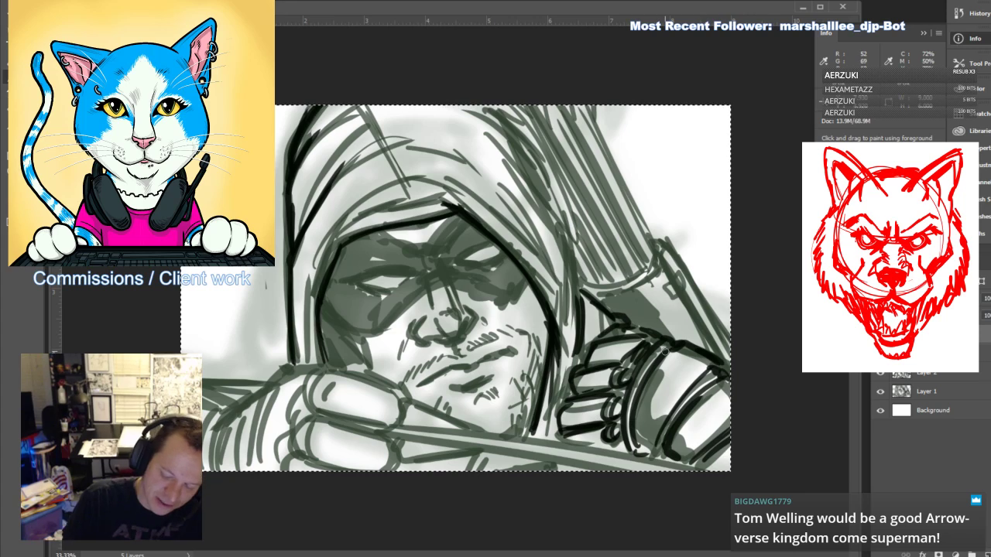
Ink the curved rim above the bow hand, its small buckle and the straight edge running down beside it
{"action": "left_click_drag", "start_coordinate": [660, 266], "coordinate": [675, 298]}
{"action": "left_click_drag", "start_coordinate": [676, 275], "coordinate": [671, 295]}
{"action": "left_click_drag", "start_coordinate": [681, 292], "coordinate": [716, 344]}
{"action": "mouse_move", "coordinate": [582, 290]}
{"action": "left_mouse_down"}
{"action": "mouse_move", "coordinate": [593, 298]}
{"action": "mouse_move", "coordinate": [660, 268]}
{"action": "mouse_move", "coordinate": [665, 242]}
{"action": "mouse_move", "coordinate": [693, 289]}
{"action": "left_mouse_up"}
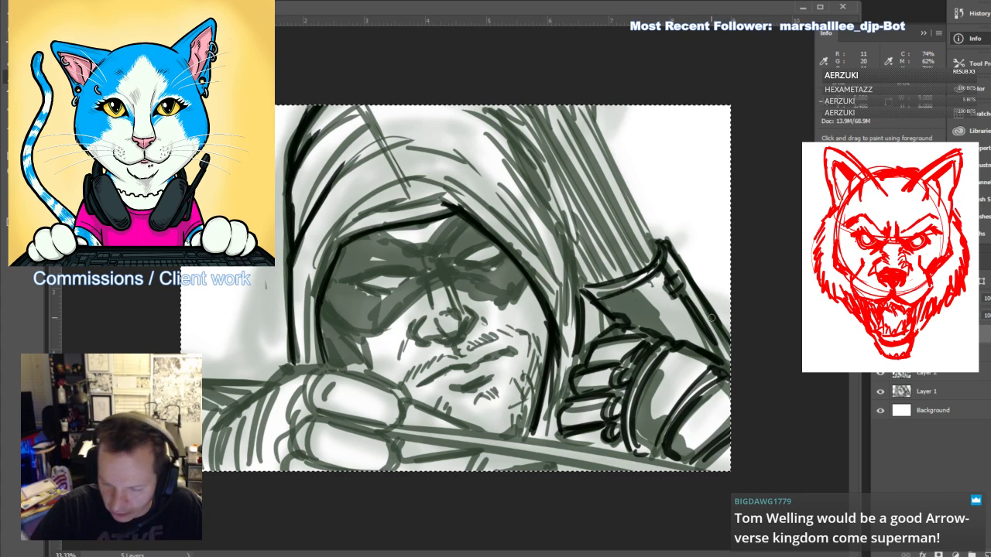
Ink the drawing hand's two bent fingers, its knuckles and the sleeve folds behind it
{"action": "mouse_move", "coordinate": [320, 383]}
{"action": "left_mouse_down"}
{"action": "mouse_move", "coordinate": [320, 413]}
{"action": "mouse_move", "coordinate": [384, 428]}
{"action": "mouse_move", "coordinate": [318, 385]}
{"action": "mouse_move", "coordinate": [339, 374]}
{"action": "mouse_move", "coordinate": [408, 397]}
{"action": "left_mouse_up"}
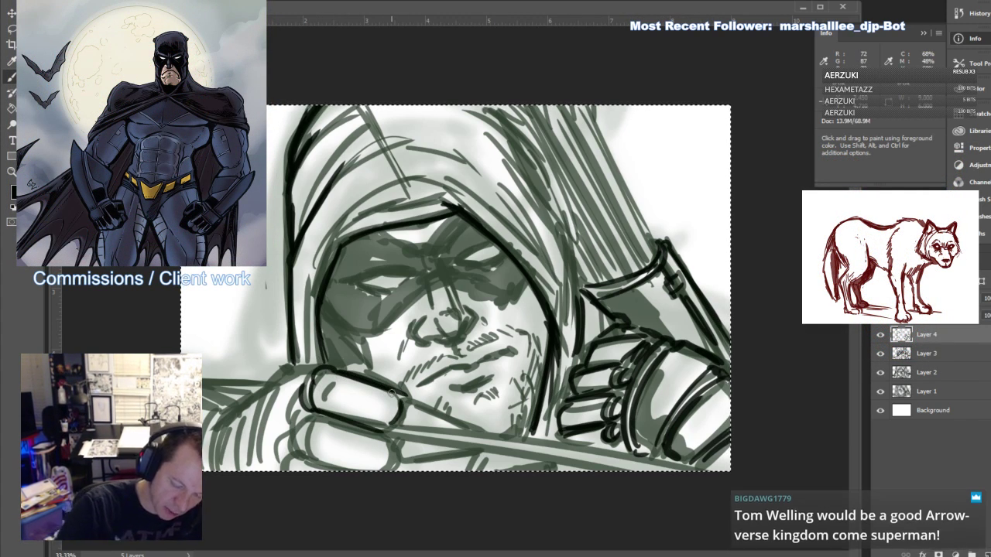
{"action": "left_click_drag", "start_coordinate": [306, 418], "coordinate": [391, 461]}
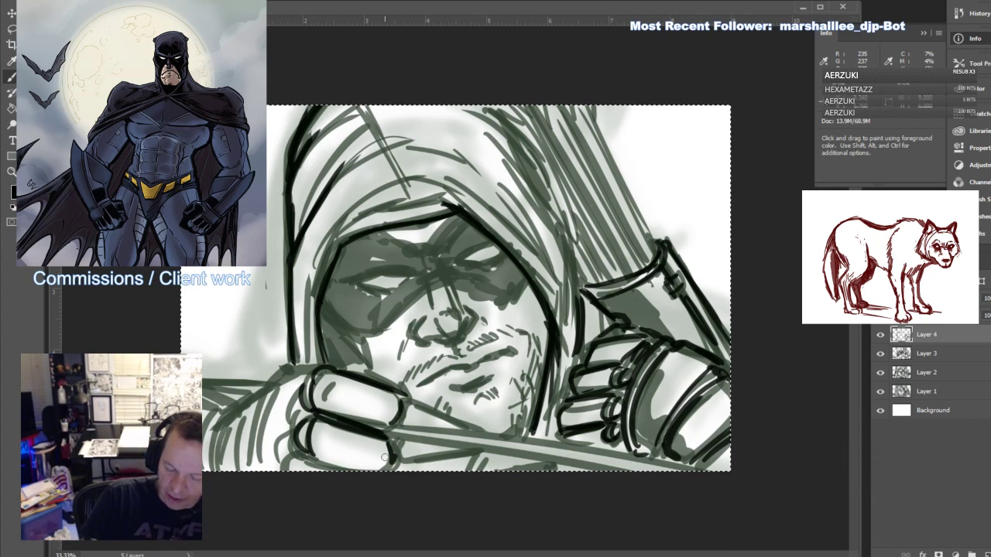
{"action": "left_click_drag", "start_coordinate": [296, 422], "coordinate": [289, 446]}
{"action": "left_click_drag", "start_coordinate": [281, 387], "coordinate": [259, 457]}
{"action": "left_click_drag", "start_coordinate": [271, 384], "coordinate": [307, 366]}
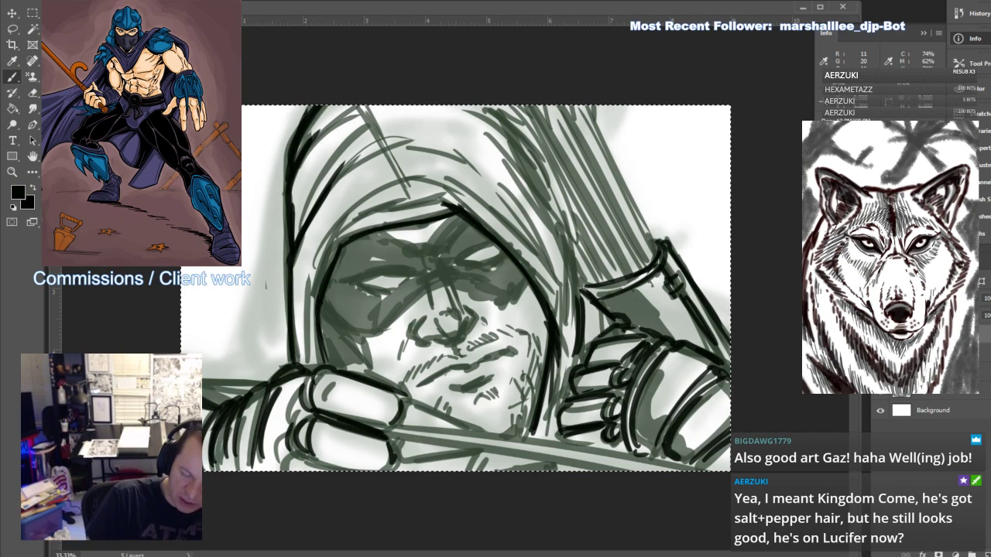
{"action": "left_click_drag", "start_coordinate": [229, 393], "coordinate": [283, 384]}
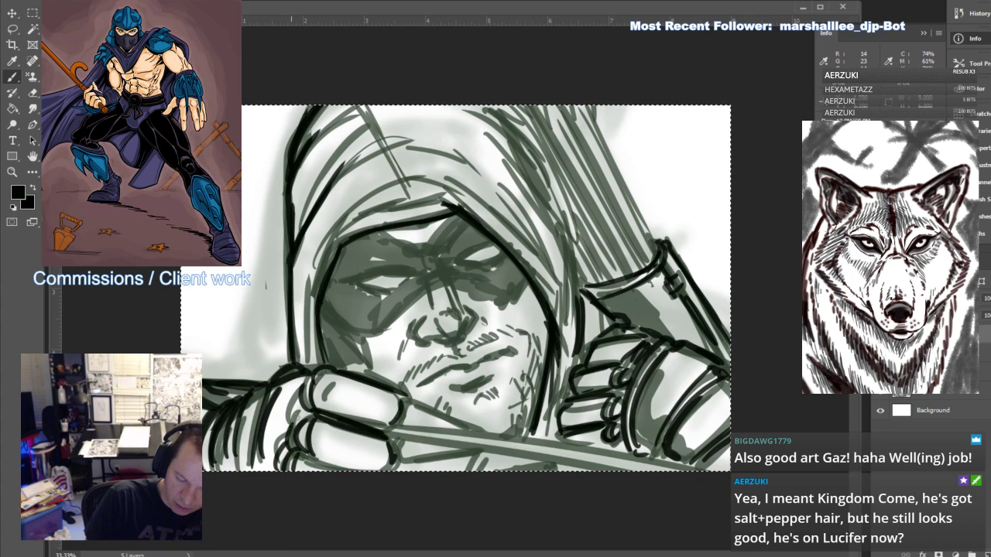
{"action": "left_click_drag", "start_coordinate": [288, 430], "coordinate": [307, 408]}
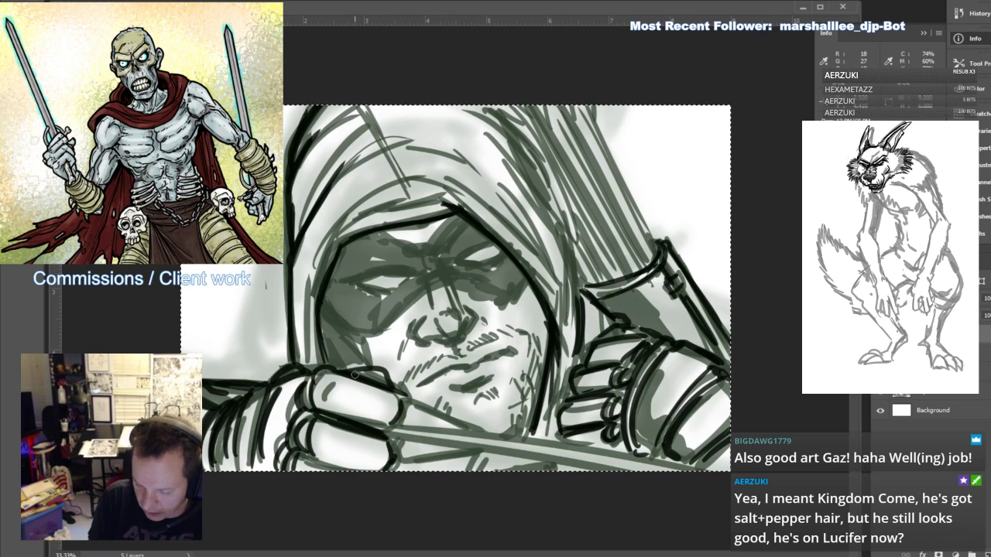
Ink the arrow shaft across the bottom of the picture and the lines running from the fingertips below the chin
{"action": "left_click_drag", "start_coordinate": [390, 424], "coordinate": [579, 458]}
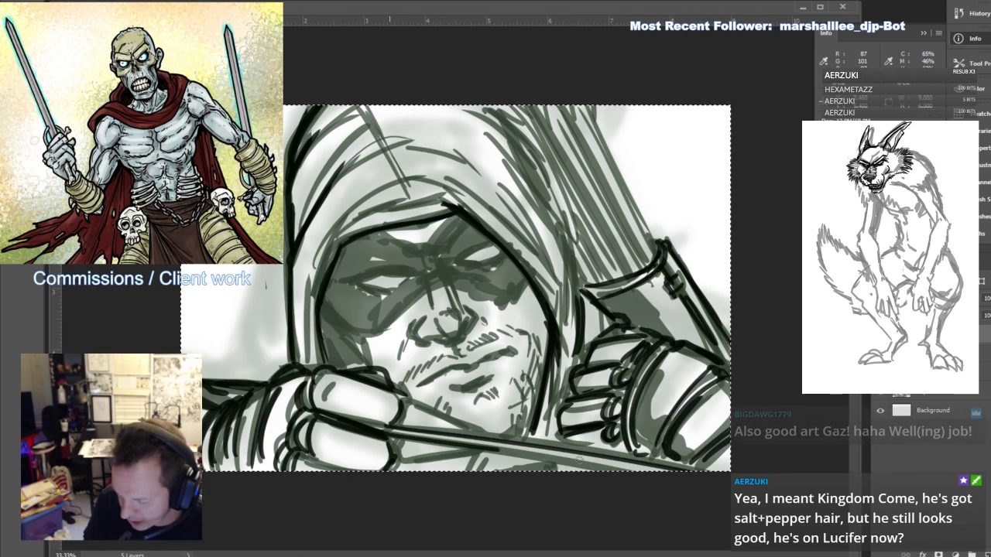
{"action": "left_click_drag", "start_coordinate": [405, 397], "coordinate": [400, 427]}
{"action": "left_click_drag", "start_coordinate": [406, 405], "coordinate": [464, 430]}
{"action": "left_click_drag", "start_coordinate": [415, 407], "coordinate": [469, 431]}
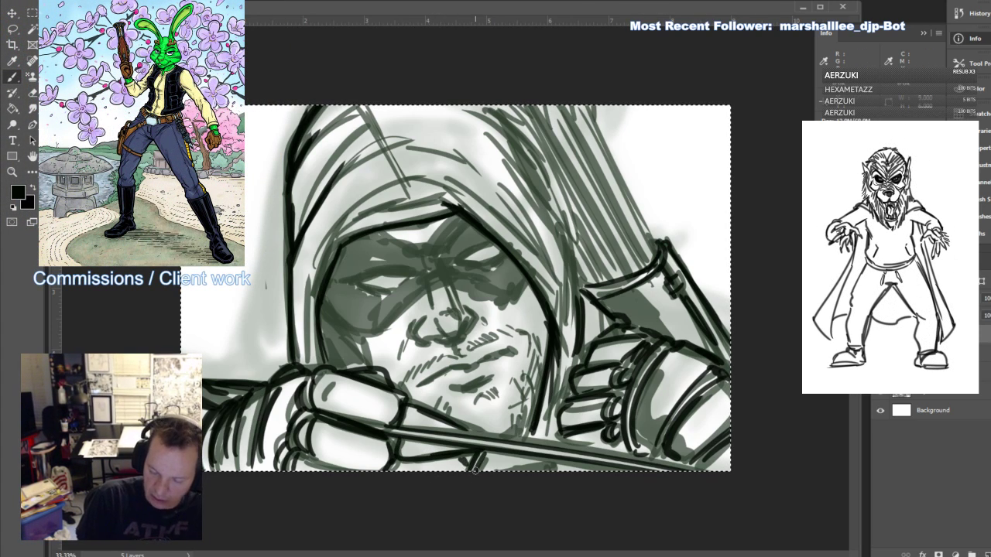
Ink the jaw's edge beside the hood, strengthen the nearby hood rim and add lines at the notch above the bow hand
{"action": "left_click_drag", "start_coordinate": [535, 415], "coordinate": [524, 439]}
{"action": "left_click_drag", "start_coordinate": [539, 395], "coordinate": [528, 434]}
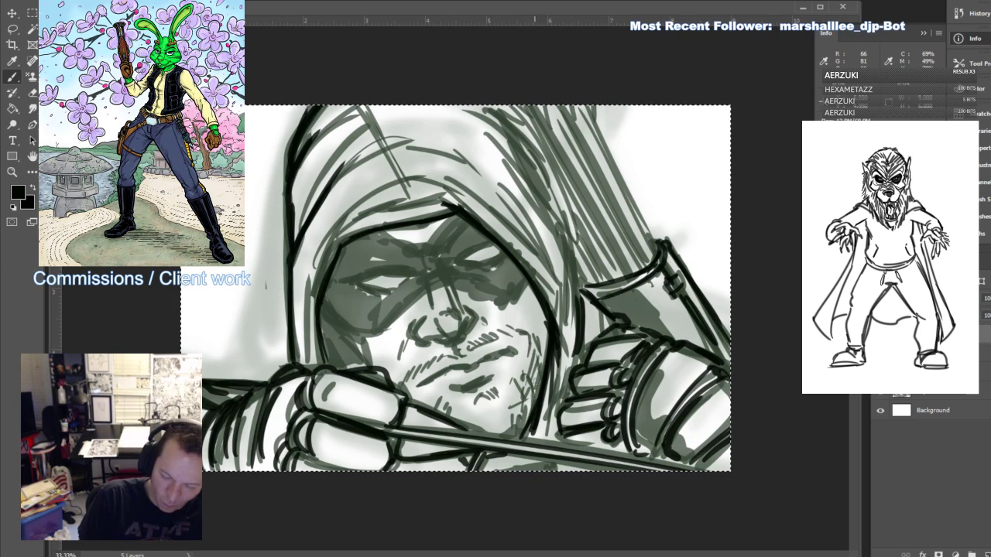
{"action": "mouse_move", "coordinate": [545, 333]}
{"action": "left_mouse_down"}
{"action": "mouse_move", "coordinate": [505, 466]}
{"action": "mouse_move", "coordinate": [522, 465]}
{"action": "mouse_move", "coordinate": [558, 401]}
{"action": "left_mouse_up"}
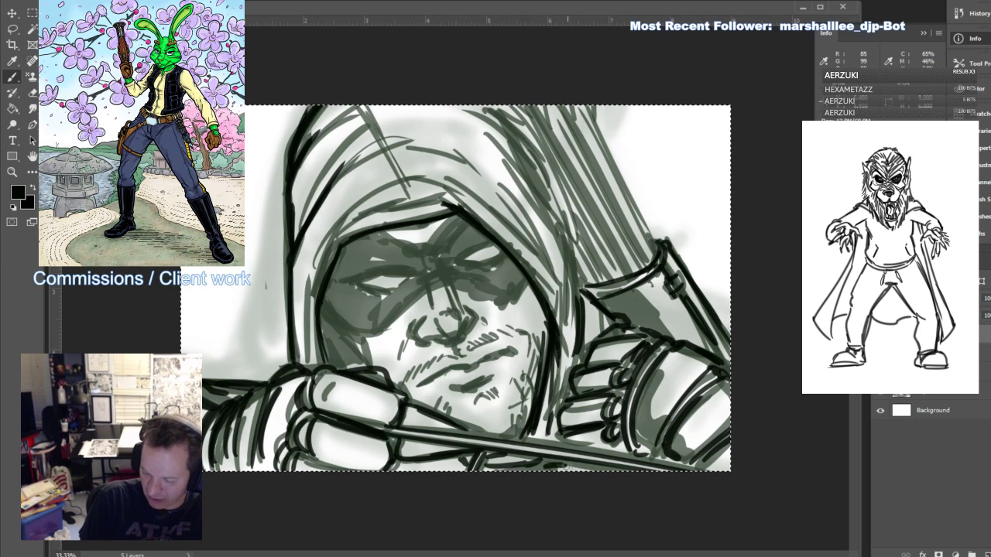
{"action": "left_click_drag", "start_coordinate": [599, 311], "coordinate": [603, 331]}
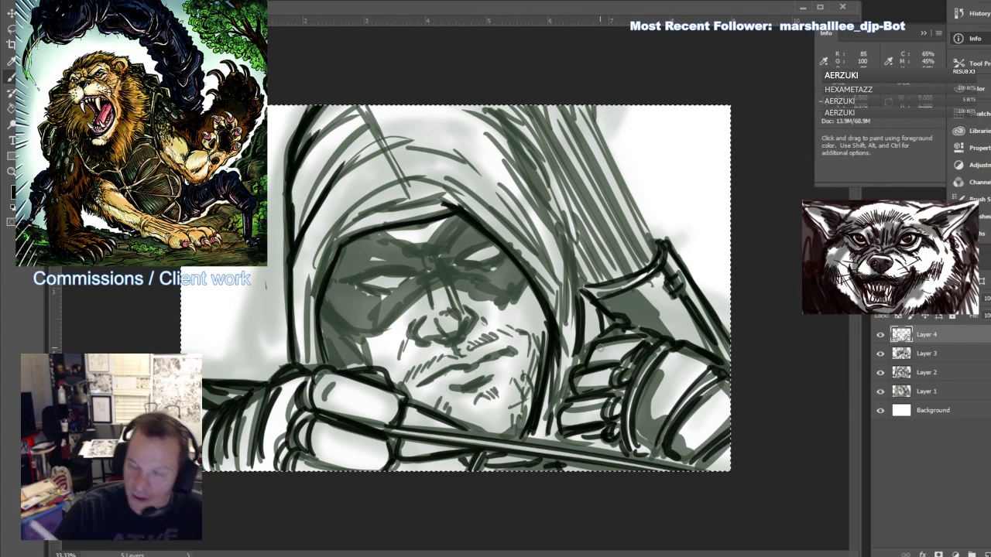
Ink both eyes with dark lids and pupils, dot white highlights in them and undo the last dot
{"action": "mouse_move", "coordinate": [356, 292]}
{"action": "left_mouse_down"}
{"action": "mouse_move", "coordinate": [414, 275]}
{"action": "mouse_move", "coordinate": [377, 291]}
{"action": "mouse_move", "coordinate": [401, 288]}
{"action": "mouse_move", "coordinate": [412, 267]}
{"action": "mouse_move", "coordinate": [390, 275]}
{"action": "left_mouse_up"}
{"action": "mouse_move", "coordinate": [462, 258]}
{"action": "left_mouse_down"}
{"action": "mouse_move", "coordinate": [452, 266]}
{"action": "mouse_move", "coordinate": [496, 246]}
{"action": "mouse_move", "coordinate": [474, 265]}
{"action": "mouse_move", "coordinate": [494, 264]}
{"action": "mouse_move", "coordinate": [500, 252]}
{"action": "mouse_move", "coordinate": [485, 254]}
{"action": "mouse_move", "coordinate": [502, 247]}
{"action": "left_mouse_up"}
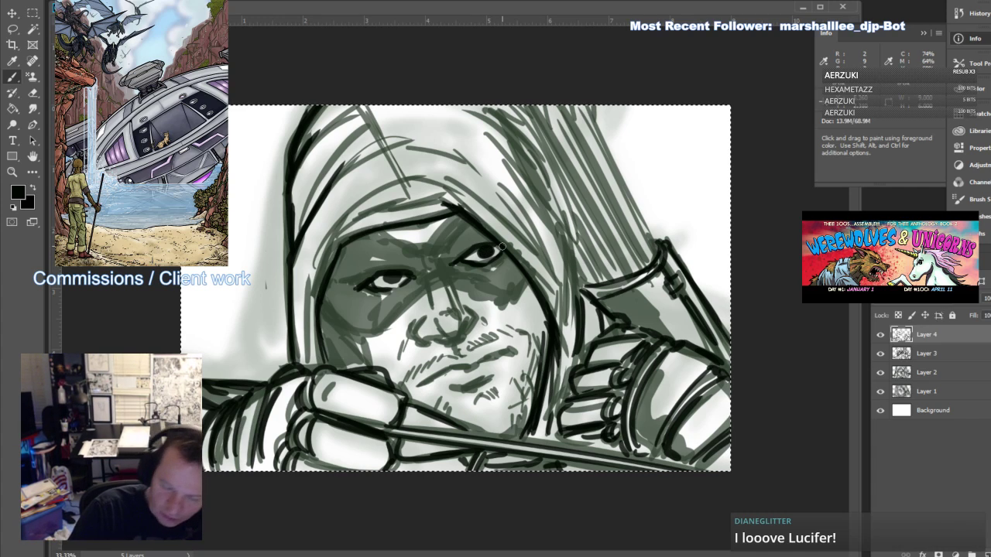
{"action": "left_click", "coordinate": [14, 207]}
{"action": "left_click", "coordinate": [34, 189]}
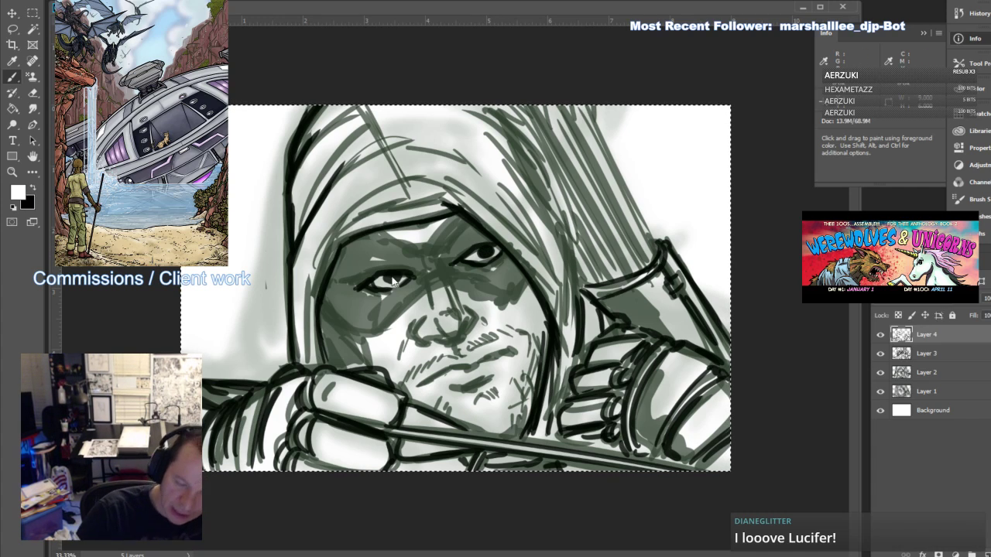
{"action": "left_click", "coordinate": [394, 276]}
{"action": "left_click", "coordinate": [486, 251]}
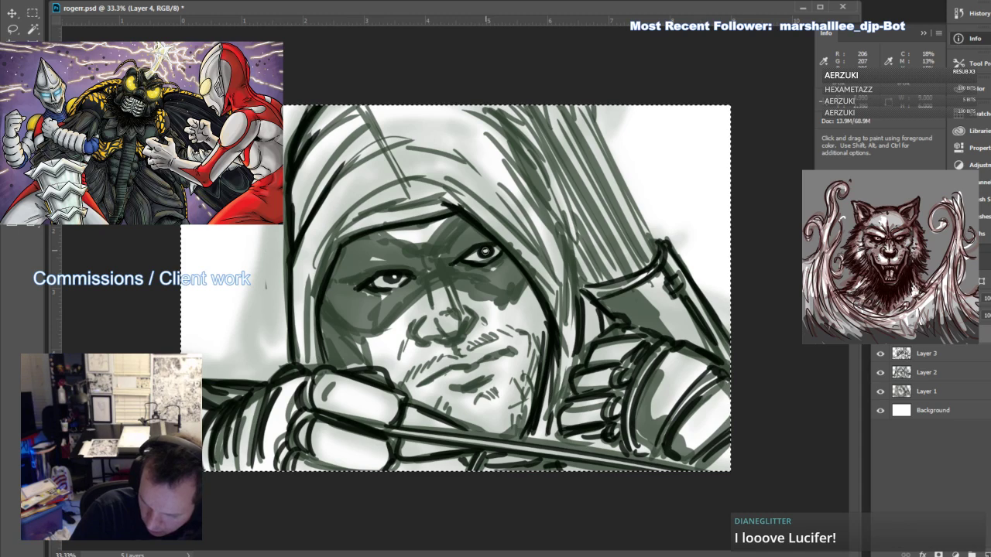
{"action": "key", "text": "ctrl+z"}
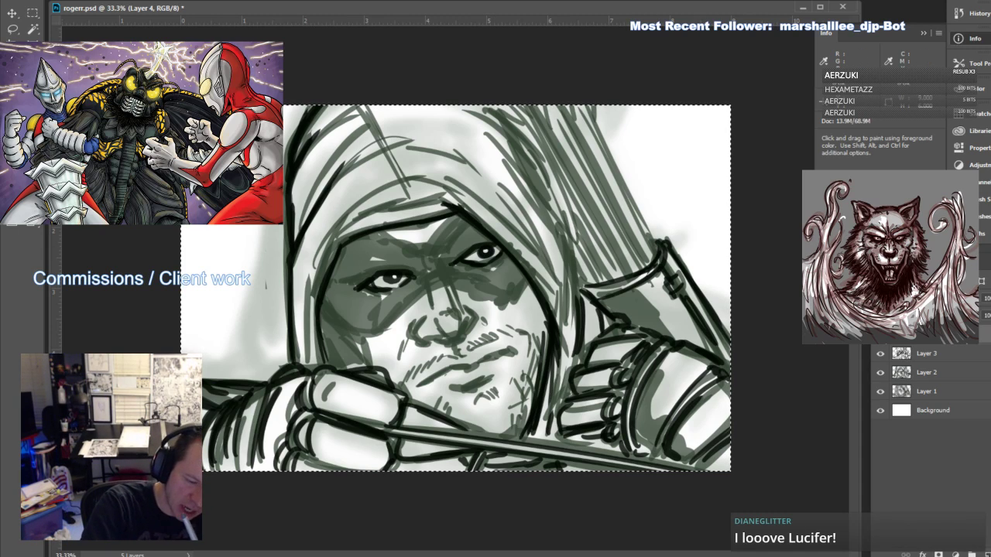
Sample the dark line colour as foreground and fill the shadows beside the cheek and under the hood rim above the brow
{"action": "left_click", "coordinate": [19, 195]}
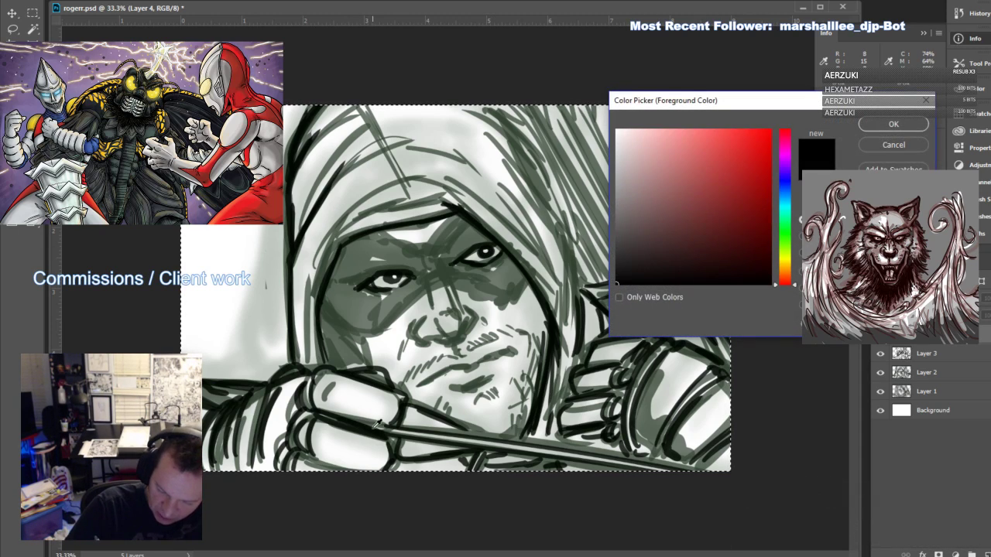
{"action": "left_click", "coordinate": [375, 429]}
{"action": "left_click", "coordinate": [876, 121]}
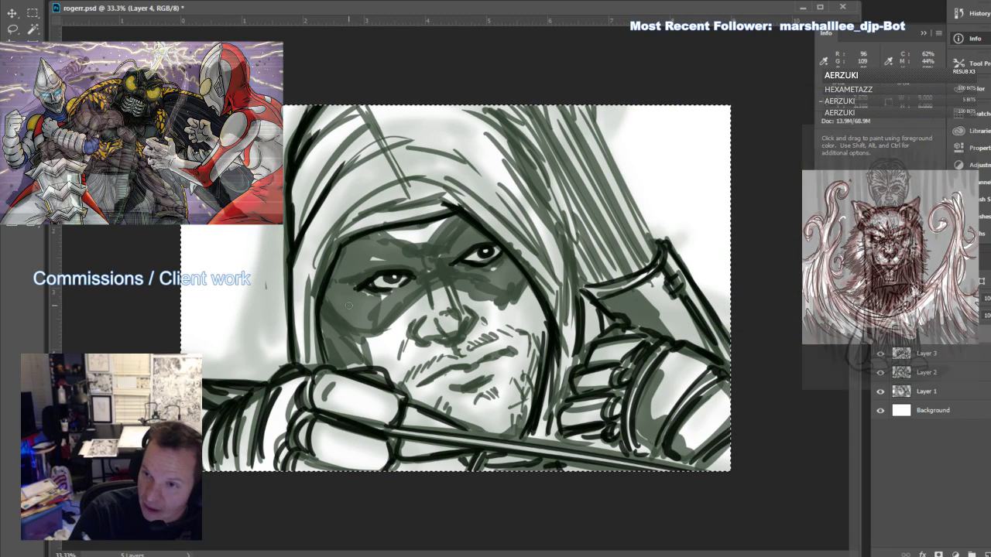
{"action": "left_click_drag", "start_coordinate": [323, 304], "coordinate": [359, 344]}
{"action": "mouse_move", "coordinate": [325, 314]}
{"action": "left_mouse_down"}
{"action": "mouse_move", "coordinate": [339, 361]}
{"action": "mouse_move", "coordinate": [332, 332]}
{"action": "mouse_move", "coordinate": [360, 365]}
{"action": "mouse_move", "coordinate": [366, 354]}
{"action": "mouse_move", "coordinate": [350, 363]}
{"action": "mouse_move", "coordinate": [343, 250]}
{"action": "mouse_move", "coordinate": [340, 260]}
{"action": "mouse_move", "coordinate": [368, 237]}
{"action": "mouse_move", "coordinate": [435, 227]}
{"action": "mouse_move", "coordinate": [364, 242]}
{"action": "mouse_move", "coordinate": [430, 235]}
{"action": "mouse_move", "coordinate": [391, 246]}
{"action": "mouse_move", "coordinate": [437, 232]}
{"action": "mouse_move", "coordinate": [447, 218]}
{"action": "left_mouse_up"}
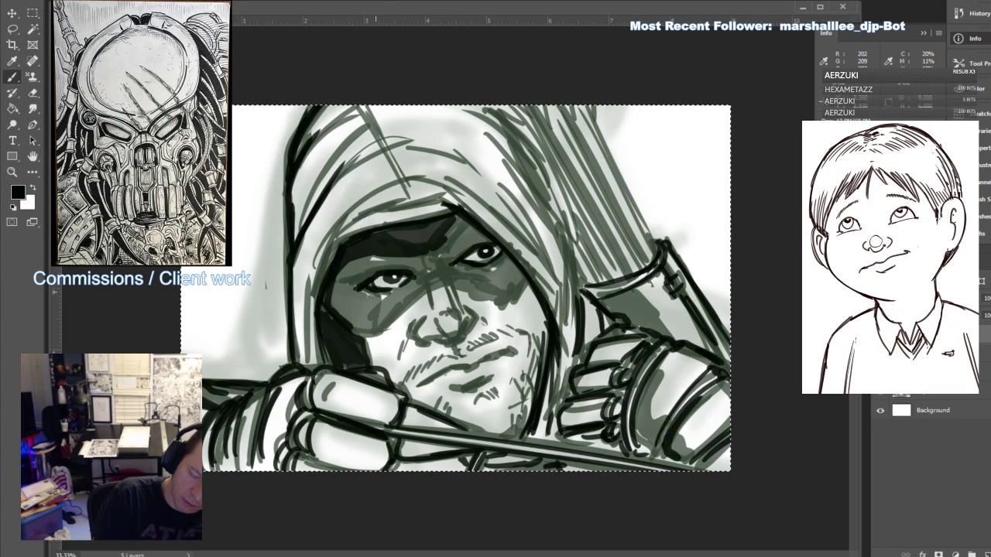
Ink the mask's lower edge across the nose, darken the mask around both eyes and extend the shadow over the brow
{"action": "mouse_move", "coordinate": [377, 296]}
{"action": "left_mouse_down"}
{"action": "mouse_move", "coordinate": [403, 291]}
{"action": "mouse_move", "coordinate": [387, 303]}
{"action": "mouse_move", "coordinate": [365, 298]}
{"action": "left_mouse_up"}
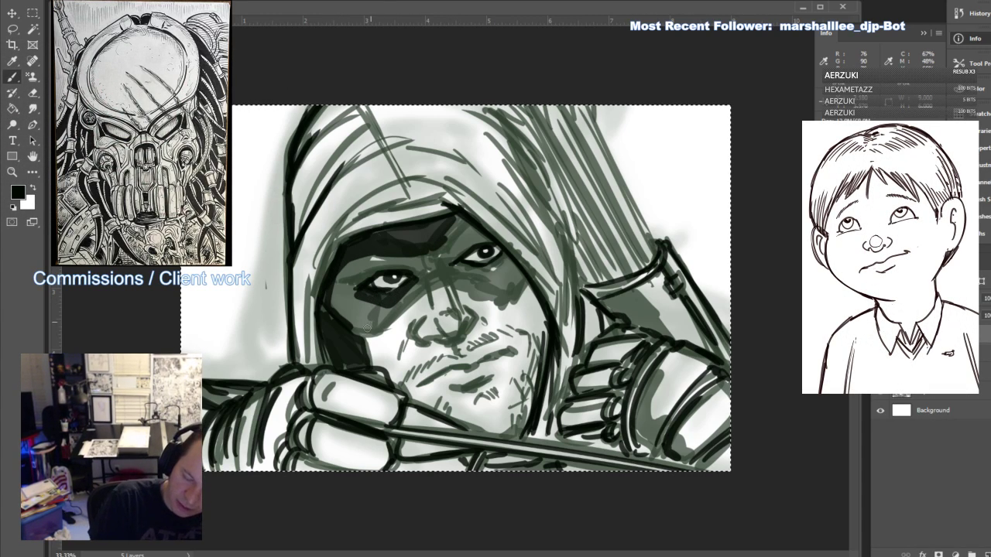
{"action": "mouse_move", "coordinate": [378, 334]}
{"action": "left_mouse_down"}
{"action": "mouse_move", "coordinate": [438, 288]}
{"action": "mouse_move", "coordinate": [494, 293]}
{"action": "mouse_move", "coordinate": [531, 280]}
{"action": "mouse_move", "coordinate": [526, 271]}
{"action": "left_mouse_up"}
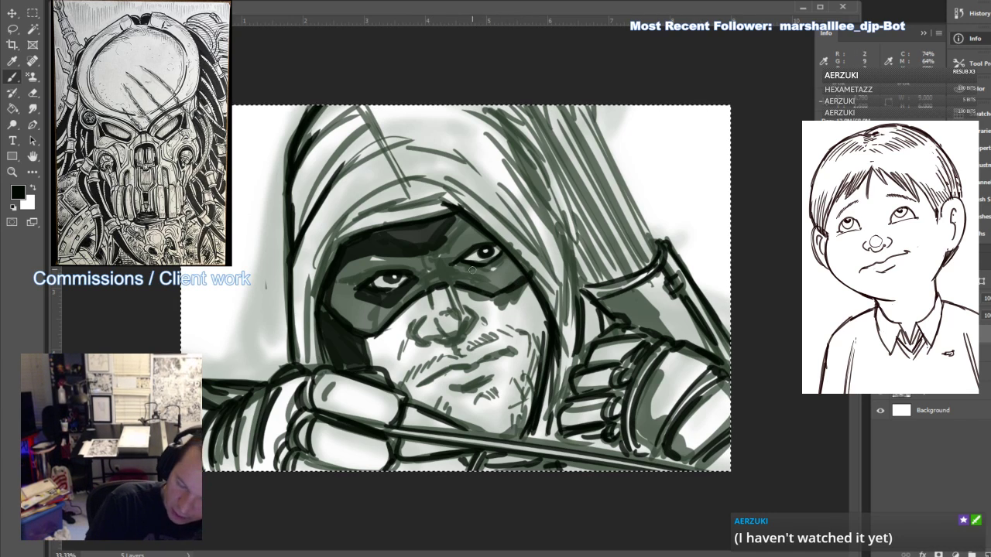
{"action": "left_click_drag", "start_coordinate": [457, 273], "coordinate": [474, 270]}
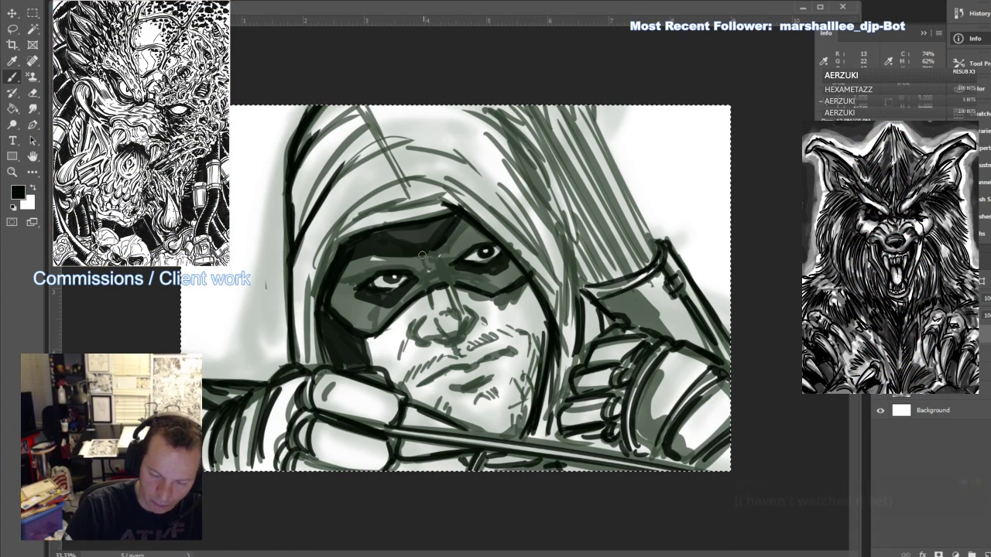
{"action": "mouse_move", "coordinate": [422, 255]}
{"action": "left_mouse_down"}
{"action": "mouse_move", "coordinate": [437, 253]}
{"action": "mouse_move", "coordinate": [418, 228]}
{"action": "left_mouse_up"}
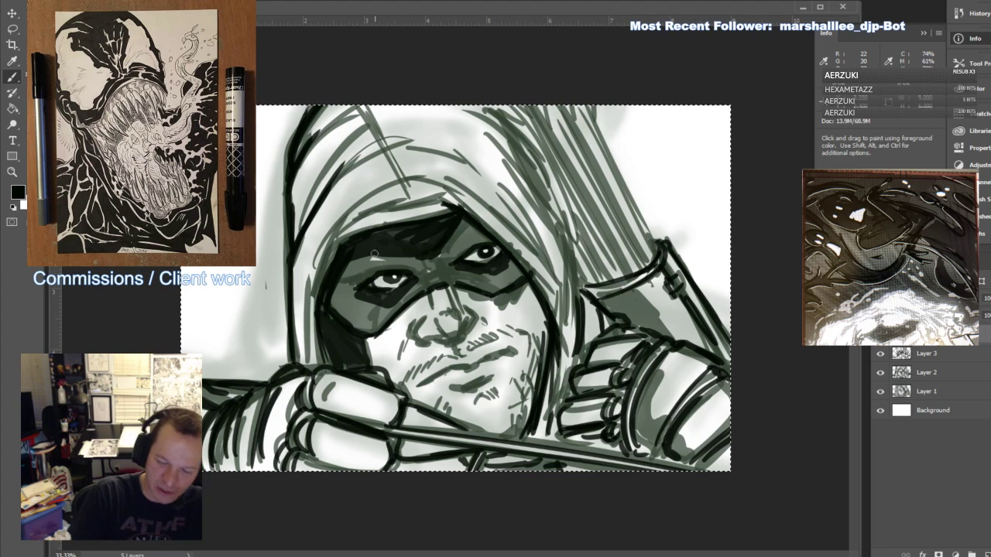
Ink the mask's brow edge, the bridge and tip of the nose, the mouth line and the shadow under the lower lip
{"action": "mouse_move", "coordinate": [350, 263]}
{"action": "left_mouse_down"}
{"action": "mouse_move", "coordinate": [443, 254]}
{"action": "mouse_move", "coordinate": [465, 227]}
{"action": "left_mouse_up"}
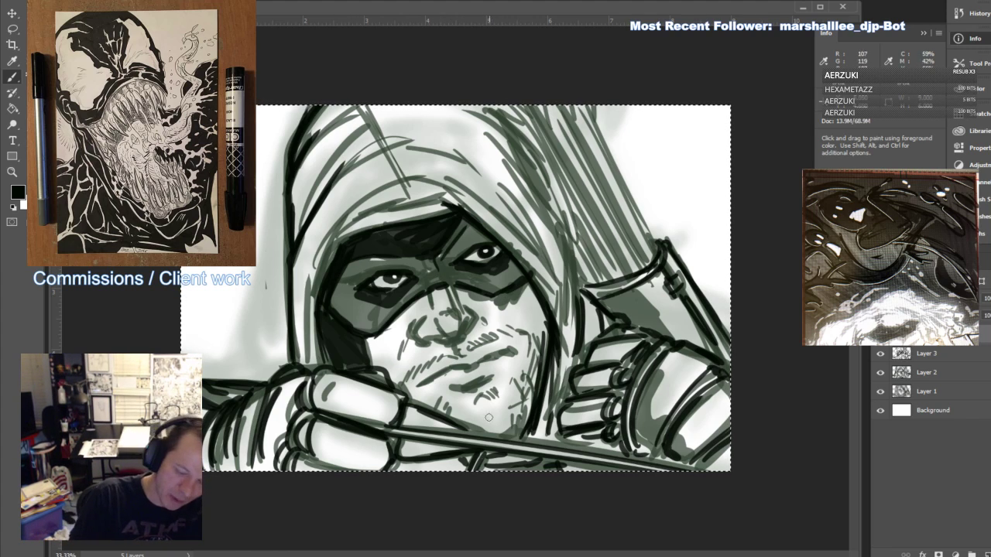
{"action": "mouse_move", "coordinate": [434, 338]}
{"action": "left_mouse_down"}
{"action": "mouse_move", "coordinate": [446, 344]}
{"action": "mouse_move", "coordinate": [420, 339]}
{"action": "mouse_move", "coordinate": [473, 325]}
{"action": "mouse_move", "coordinate": [452, 333]}
{"action": "mouse_move", "coordinate": [434, 258]}
{"action": "left_mouse_up"}
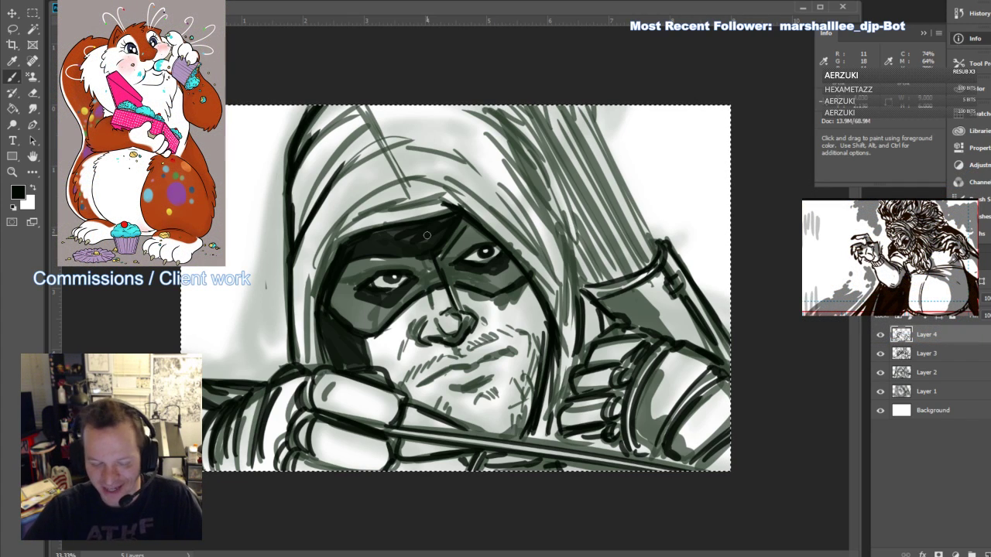
{"action": "mouse_move", "coordinate": [348, 265]}
{"action": "left_mouse_down"}
{"action": "mouse_move", "coordinate": [336, 305]}
{"action": "mouse_move", "coordinate": [339, 292]}
{"action": "mouse_move", "coordinate": [349, 325]}
{"action": "mouse_move", "coordinate": [350, 237]}
{"action": "mouse_move", "coordinate": [407, 263]}
{"action": "left_mouse_up"}
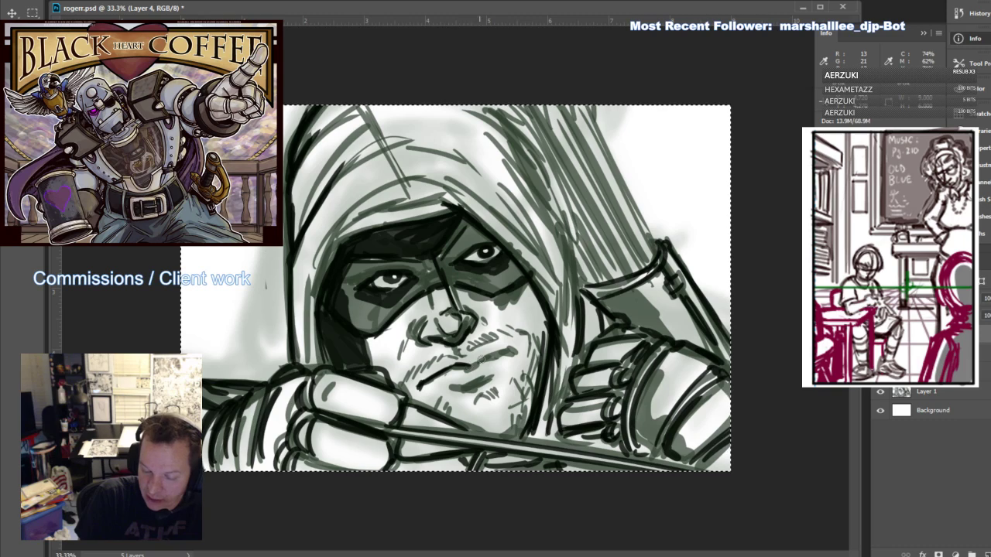
{"action": "left_click_drag", "start_coordinate": [474, 364], "coordinate": [512, 349]}
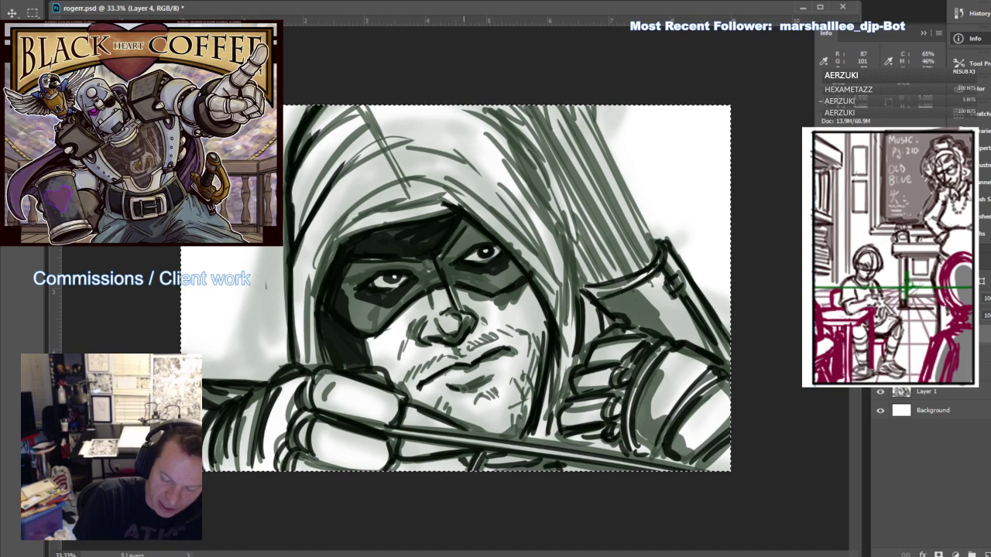
{"action": "mouse_move", "coordinate": [460, 392]}
{"action": "left_mouse_down"}
{"action": "mouse_move", "coordinate": [500, 369]}
{"action": "mouse_move", "coordinate": [478, 397]}
{"action": "mouse_move", "coordinate": [497, 406]}
{"action": "mouse_move", "coordinate": [489, 377]}
{"action": "left_mouse_up"}
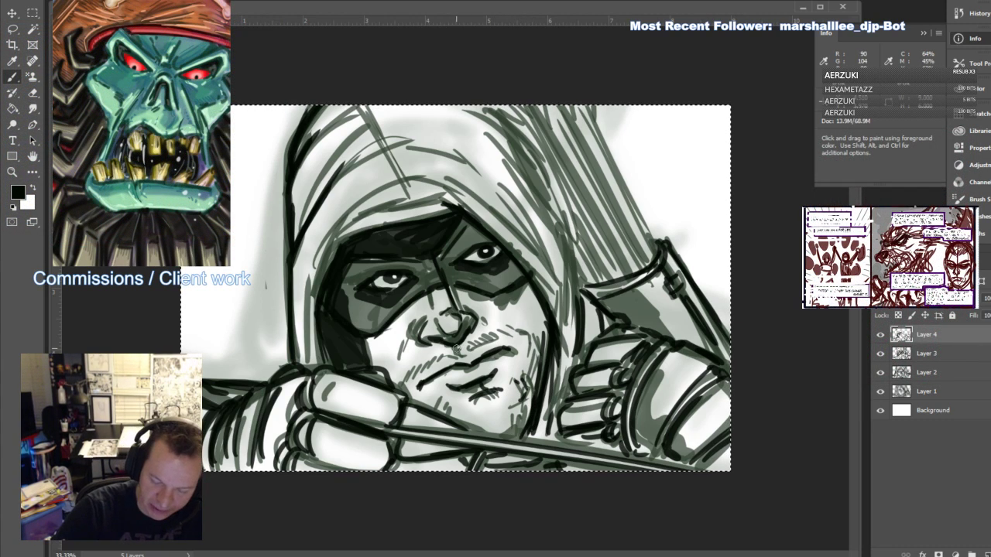
Ink short stubble strokes along the moustache and the cheek crease on the shadowed side of the face
{"action": "left_click_drag", "start_coordinate": [454, 348], "coordinate": [465, 350]}
{"action": "mouse_move", "coordinate": [401, 392]}
{"action": "left_mouse_down"}
{"action": "mouse_move", "coordinate": [418, 357]}
{"action": "mouse_move", "coordinate": [448, 351]}
{"action": "mouse_move", "coordinate": [400, 390]}
{"action": "mouse_move", "coordinate": [422, 410]}
{"action": "left_mouse_up"}
{"action": "left_click_drag", "start_coordinate": [409, 370], "coordinate": [404, 379]}
{"action": "left_click_drag", "start_coordinate": [403, 372], "coordinate": [399, 393]}
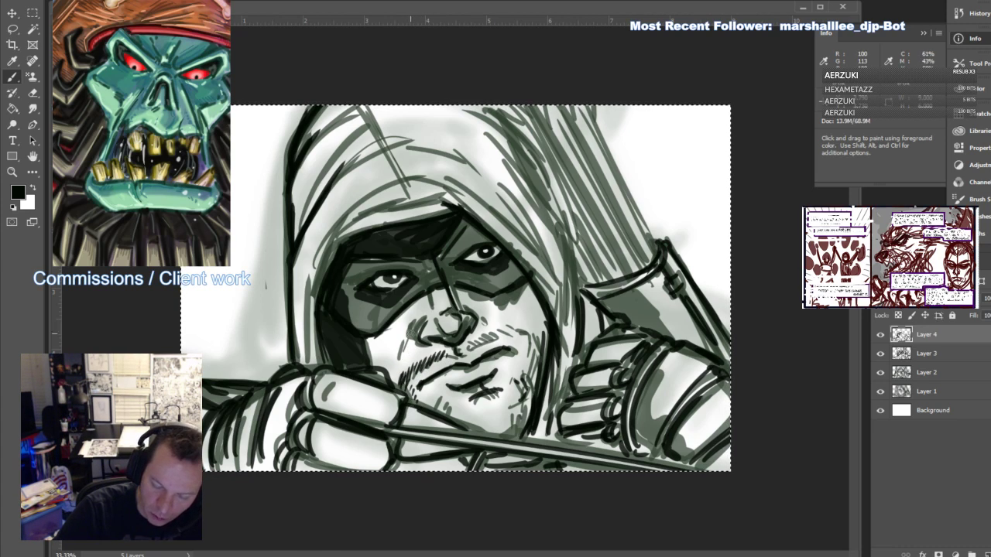
{"action": "left_click_drag", "start_coordinate": [410, 352], "coordinate": [405, 359]}
Ink rows of short beard strokes around the chin, up the far jaw and across the other half of the moustache
{"action": "left_click_drag", "start_coordinate": [443, 401], "coordinate": [437, 416]}
{"action": "mouse_move", "coordinate": [444, 401]}
{"action": "left_mouse_down"}
{"action": "mouse_move", "coordinate": [442, 420]}
{"action": "mouse_move", "coordinate": [430, 412]}
{"action": "mouse_move", "coordinate": [463, 429]}
{"action": "left_mouse_up"}
{"action": "left_click_drag", "start_coordinate": [479, 416], "coordinate": [476, 435]}
{"action": "mouse_move", "coordinate": [492, 416]}
{"action": "left_mouse_down"}
{"action": "mouse_move", "coordinate": [488, 436]}
{"action": "mouse_move", "coordinate": [507, 432]}
{"action": "left_mouse_up"}
{"action": "left_click_drag", "start_coordinate": [519, 409], "coordinate": [514, 427]}
{"action": "left_click_drag", "start_coordinate": [526, 385], "coordinate": [516, 408]}
{"action": "mouse_move", "coordinate": [522, 385]}
{"action": "left_mouse_down"}
{"action": "mouse_move", "coordinate": [495, 371]}
{"action": "mouse_move", "coordinate": [523, 384]}
{"action": "left_mouse_up"}
{"action": "mouse_move", "coordinate": [533, 356]}
{"action": "left_mouse_down"}
{"action": "mouse_move", "coordinate": [525, 376]}
{"action": "mouse_move", "coordinate": [525, 364]}
{"action": "left_mouse_up"}
{"action": "left_click_drag", "start_coordinate": [532, 340], "coordinate": [521, 361]}
{"action": "left_click_drag", "start_coordinate": [506, 333], "coordinate": [488, 345]}
{"action": "left_click_drag", "start_coordinate": [492, 338], "coordinate": [476, 345]}
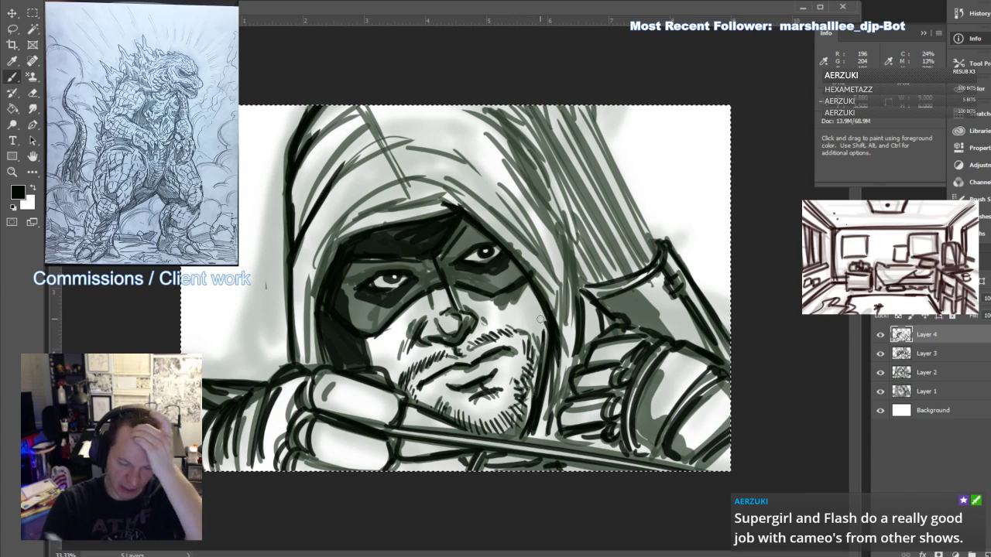
Ink the hood's inner rim and the fold lines down both sides and across the crown
{"action": "left_click_drag", "start_coordinate": [353, 330], "coordinate": [343, 285]}
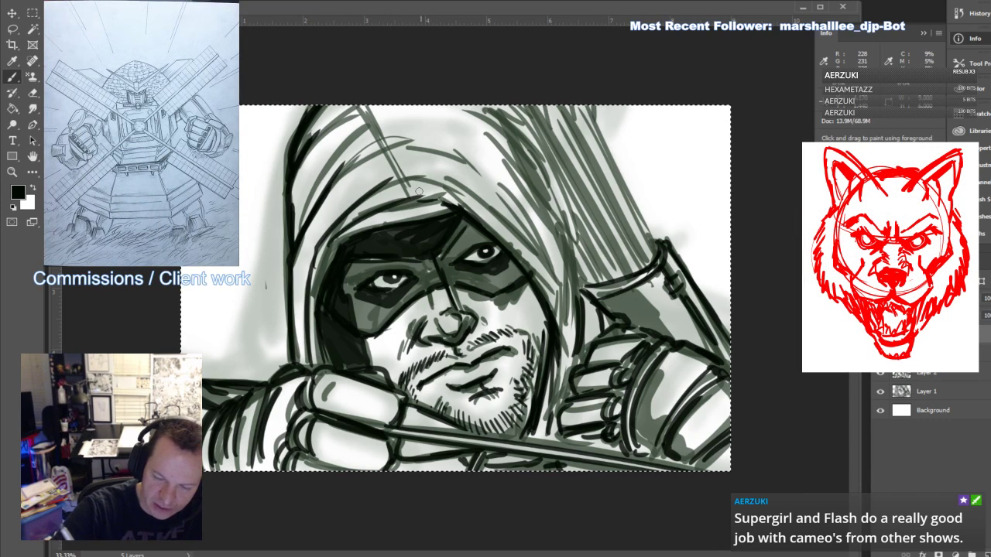
{"action": "mouse_move", "coordinate": [419, 191]}
{"action": "left_mouse_down"}
{"action": "mouse_move", "coordinate": [530, 259]}
{"action": "mouse_move", "coordinate": [557, 298]}
{"action": "mouse_move", "coordinate": [554, 274]}
{"action": "mouse_move", "coordinate": [566, 313]}
{"action": "left_mouse_up"}
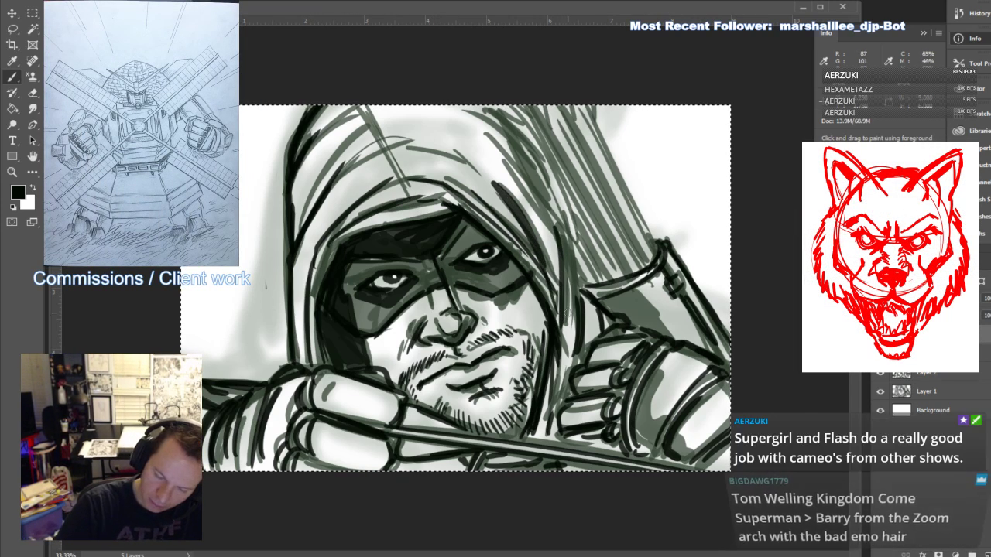
{"action": "left_click_drag", "start_coordinate": [508, 159], "coordinate": [566, 234]}
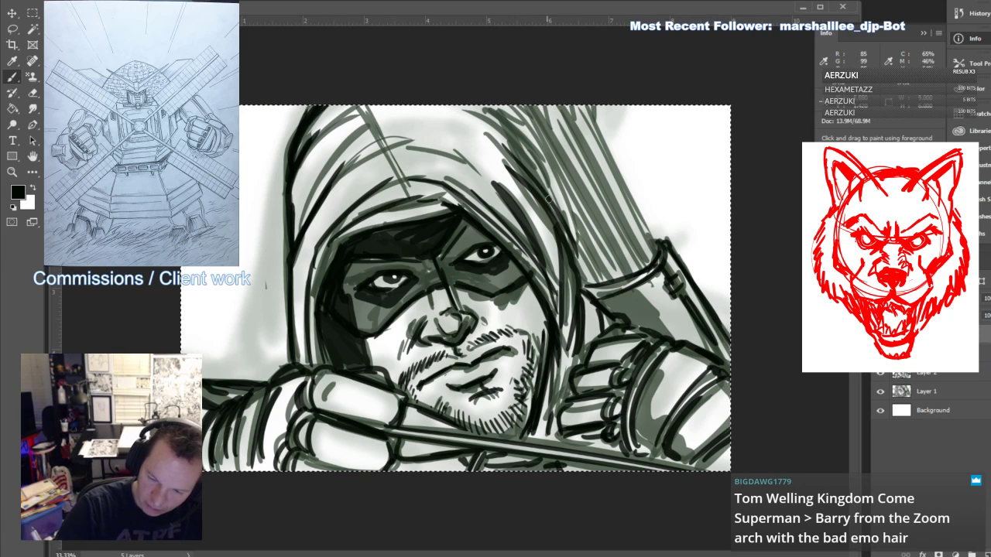
{"action": "left_click_drag", "start_coordinate": [525, 150], "coordinate": [561, 225]}
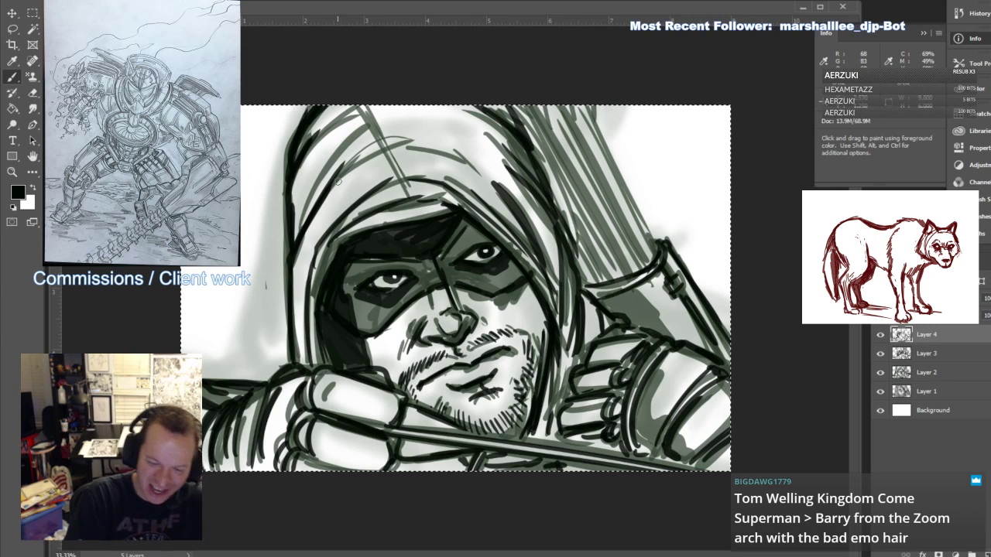
{"action": "mouse_move", "coordinate": [338, 182]}
{"action": "left_mouse_down"}
{"action": "mouse_move", "coordinate": [413, 139]}
{"action": "mouse_move", "coordinate": [378, 126]}
{"action": "left_mouse_up"}
{"action": "left_click_drag", "start_coordinate": [319, 197], "coordinate": [386, 122]}
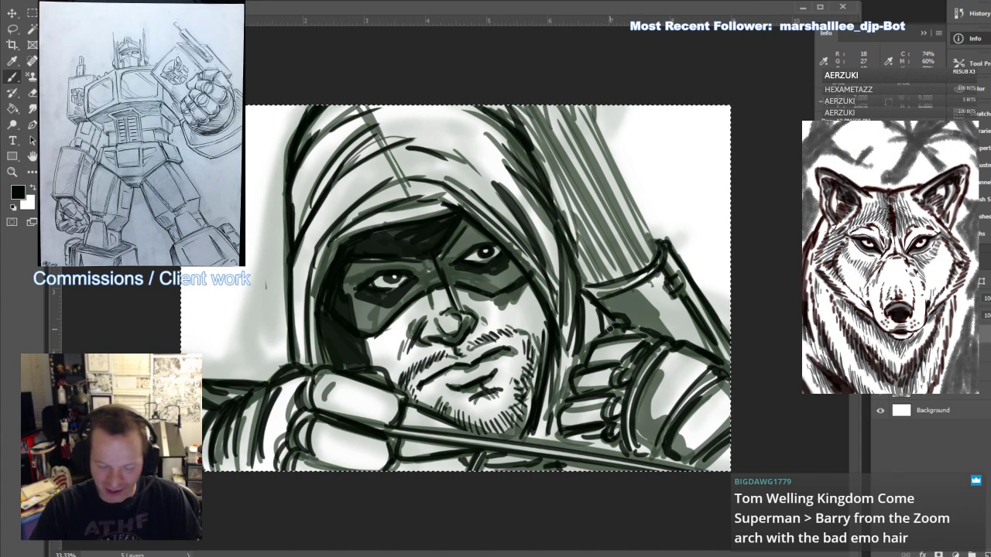
Ink long dark lines along the arrow shafts rising from the quiver behind the shoulder
{"action": "mouse_move", "coordinate": [613, 275]}
{"action": "left_mouse_down"}
{"action": "mouse_move", "coordinate": [543, 116]}
{"action": "mouse_move", "coordinate": [562, 111]}
{"action": "left_mouse_up"}
{"action": "mouse_move", "coordinate": [644, 264]}
{"action": "left_mouse_down"}
{"action": "mouse_move", "coordinate": [583, 152]}
{"action": "mouse_move", "coordinate": [594, 152]}
{"action": "left_mouse_up"}
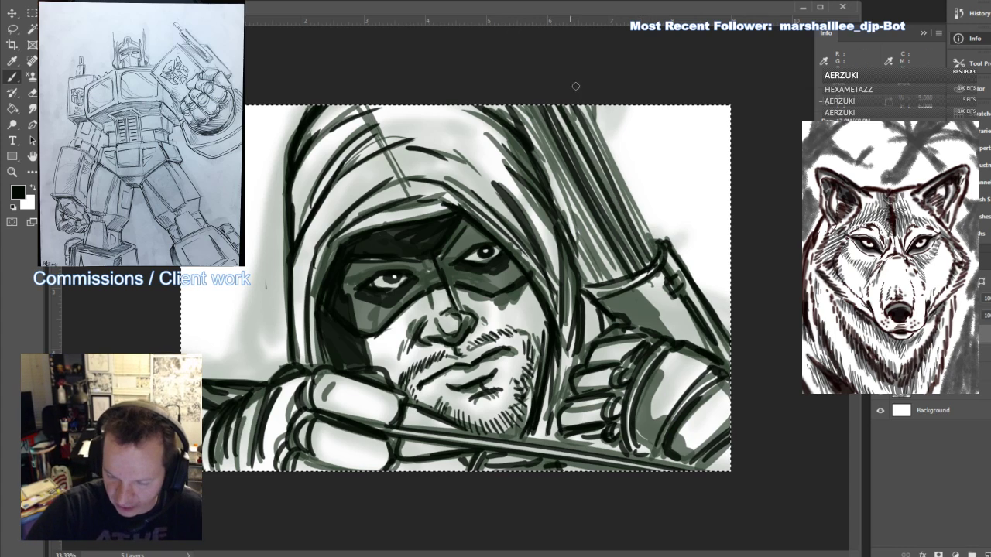
{"action": "left_click_drag", "start_coordinate": [659, 250], "coordinate": [602, 150]}
{"action": "mouse_move", "coordinate": [619, 275]}
{"action": "left_mouse_down"}
{"action": "mouse_move", "coordinate": [546, 150]}
{"action": "mouse_move", "coordinate": [535, 150]}
{"action": "left_mouse_up"}
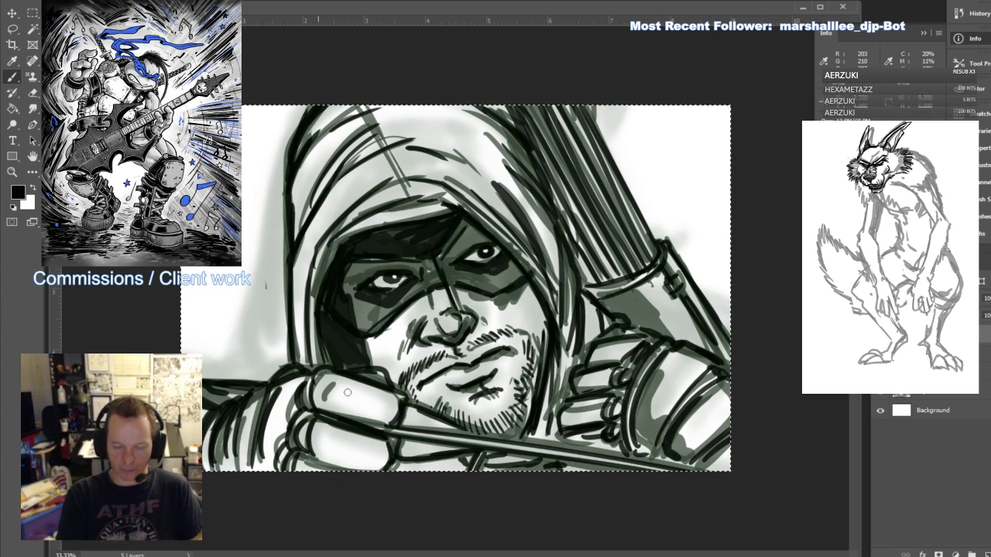
Add a new layer above the inks, set the foreground to a near-black green and ready a larger hard round brush
{"action": "key", "text": "z"}
{"action": "key", "text": "ctrl+minus"}
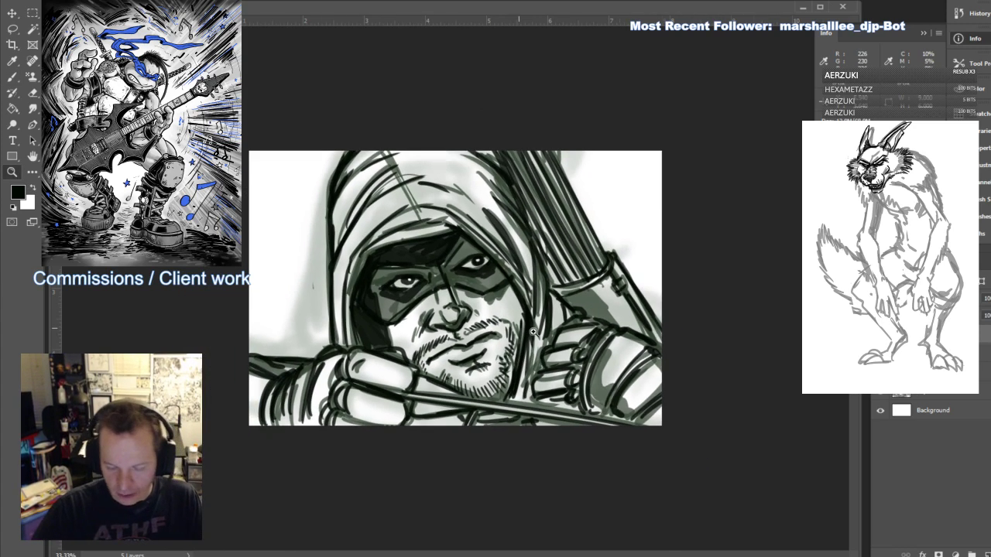
{"action": "key", "text": "ctrl+shift+alt+n"}
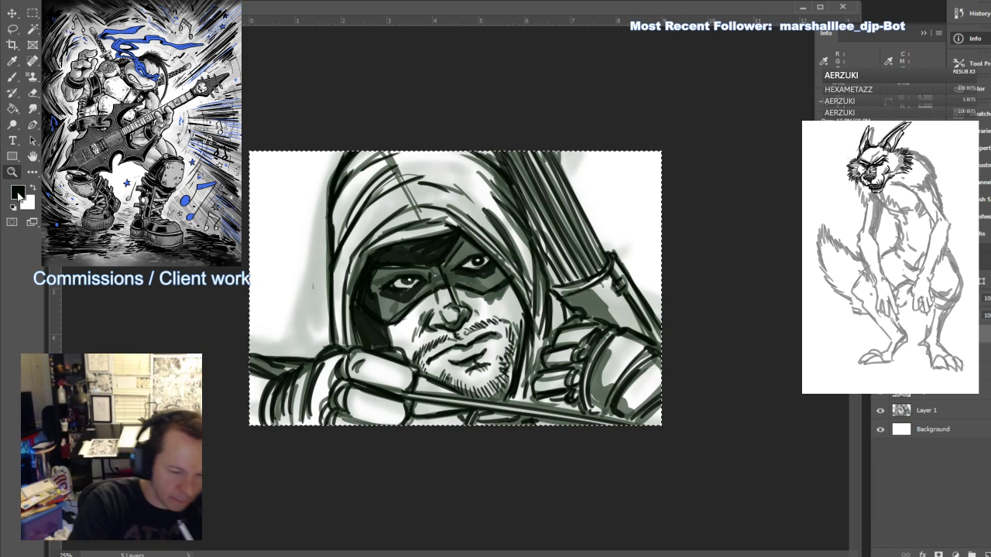
{"action": "left_click", "coordinate": [18, 193]}
{"action": "left_click", "coordinate": [764, 273]}
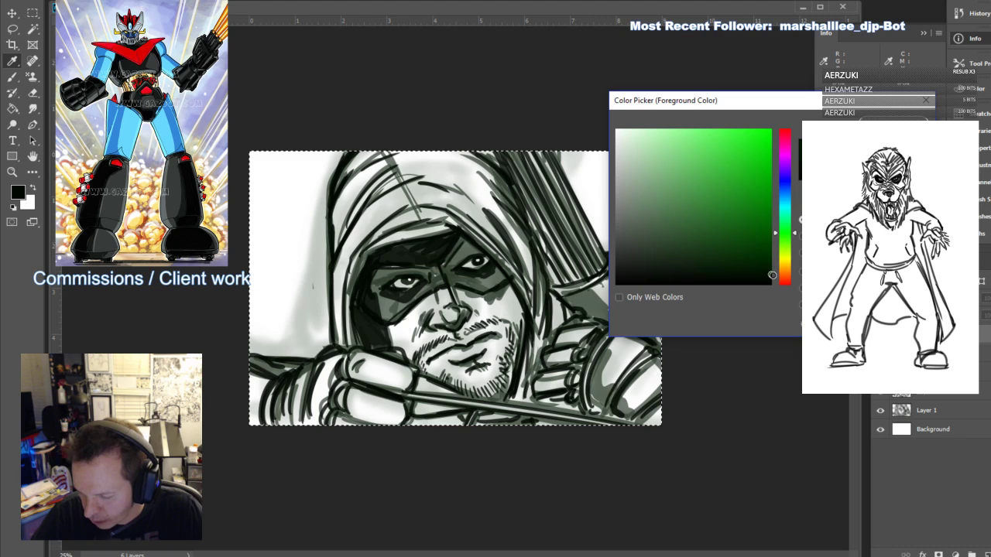
{"action": "key", "text": "Return"}
{"action": "key", "text": "z"}
{"action": "key", "text": "b"}
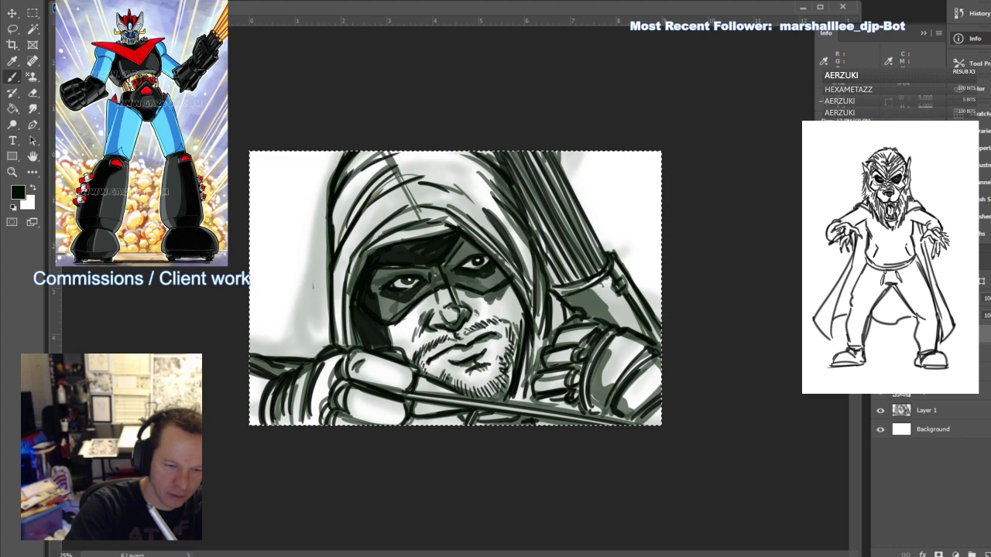
{"action": "left_click", "coordinate": [40, 2]}
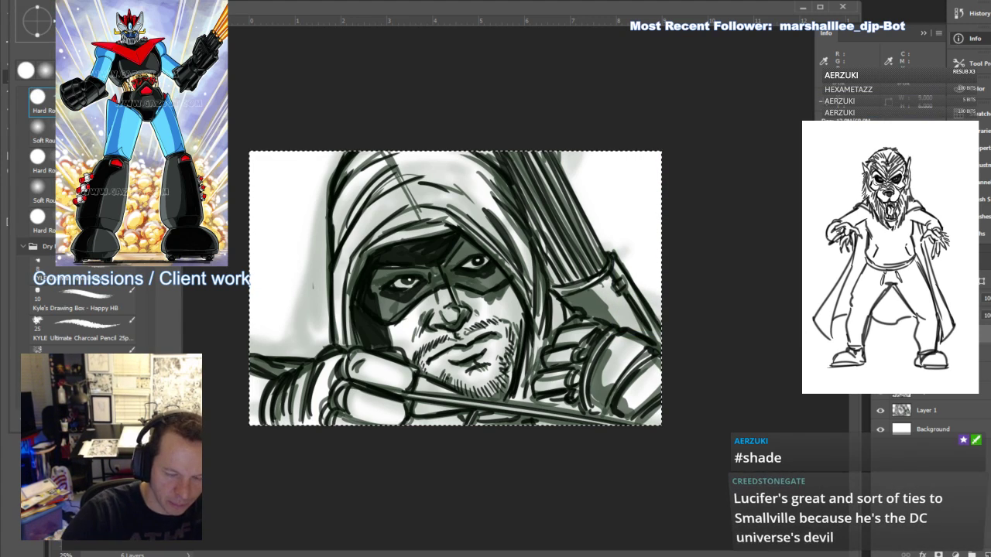
{"action": "key", "text": "Return"}
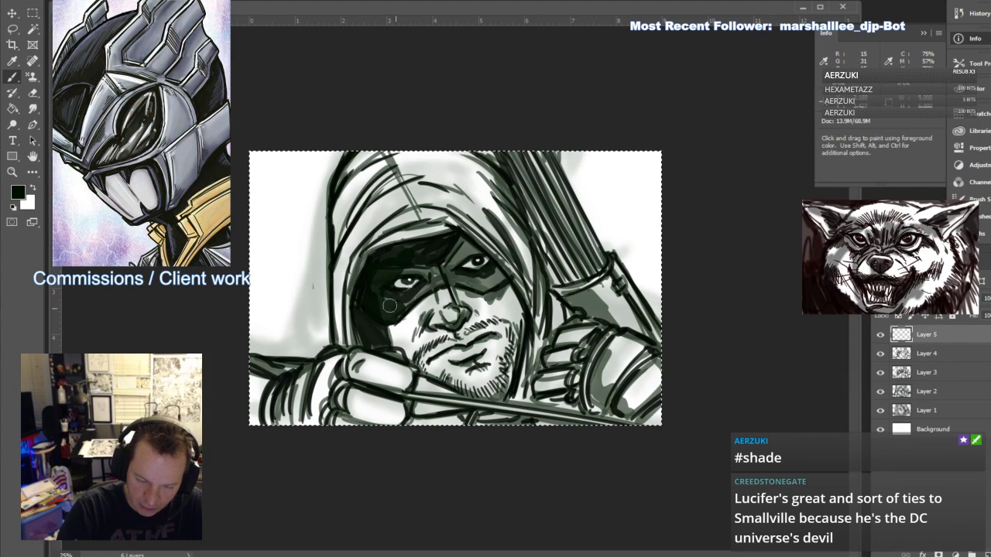
Shade the hood and the shadowed side of the face, including mask, nose, cheek and jaw, with broad dark green strokes
{"action": "left_click_drag", "start_coordinate": [359, 264], "coordinate": [349, 356]}
{"action": "mouse_move", "coordinate": [360, 231]}
{"action": "left_mouse_down"}
{"action": "mouse_move", "coordinate": [338, 300]}
{"action": "mouse_move", "coordinate": [418, 232]}
{"action": "mouse_move", "coordinate": [422, 240]}
{"action": "mouse_move", "coordinate": [402, 194]}
{"action": "mouse_move", "coordinate": [341, 228]}
{"action": "mouse_move", "coordinate": [372, 171]}
{"action": "mouse_move", "coordinate": [391, 190]}
{"action": "left_mouse_up"}
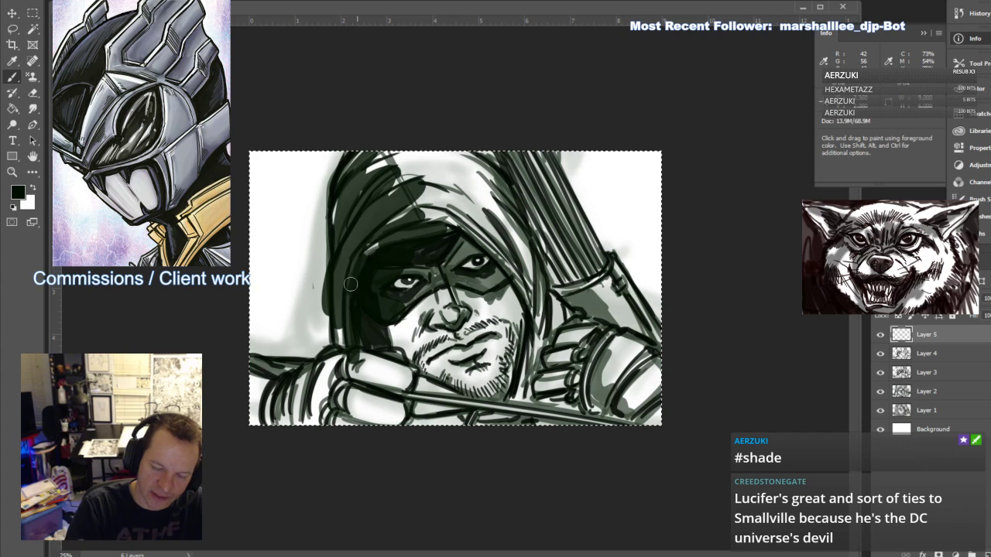
{"action": "mouse_move", "coordinate": [341, 333]}
{"action": "left_mouse_down"}
{"action": "mouse_move", "coordinate": [379, 342]}
{"action": "mouse_move", "coordinate": [396, 334]}
{"action": "mouse_move", "coordinate": [402, 356]}
{"action": "mouse_move", "coordinate": [465, 387]}
{"action": "left_mouse_up"}
{"action": "mouse_move", "coordinate": [448, 338]}
{"action": "left_mouse_down"}
{"action": "mouse_move", "coordinate": [416, 330]}
{"action": "mouse_move", "coordinate": [431, 304]}
{"action": "mouse_move", "coordinate": [426, 245]}
{"action": "mouse_move", "coordinate": [453, 236]}
{"action": "mouse_move", "coordinate": [475, 238]}
{"action": "mouse_move", "coordinate": [466, 246]}
{"action": "mouse_move", "coordinate": [510, 282]}
{"action": "mouse_move", "coordinate": [479, 290]}
{"action": "mouse_move", "coordinate": [499, 286]}
{"action": "mouse_move", "coordinate": [515, 300]}
{"action": "mouse_move", "coordinate": [519, 356]}
{"action": "mouse_move", "coordinate": [508, 389]}
{"action": "mouse_move", "coordinate": [514, 325]}
{"action": "left_mouse_up"}
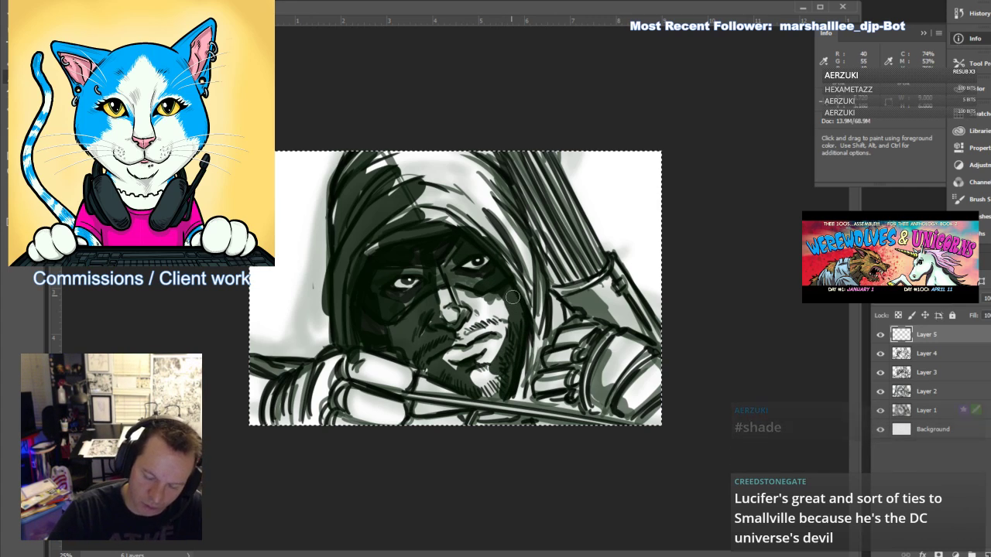
{"action": "left_click_drag", "start_coordinate": [442, 297], "coordinate": [431, 312]}
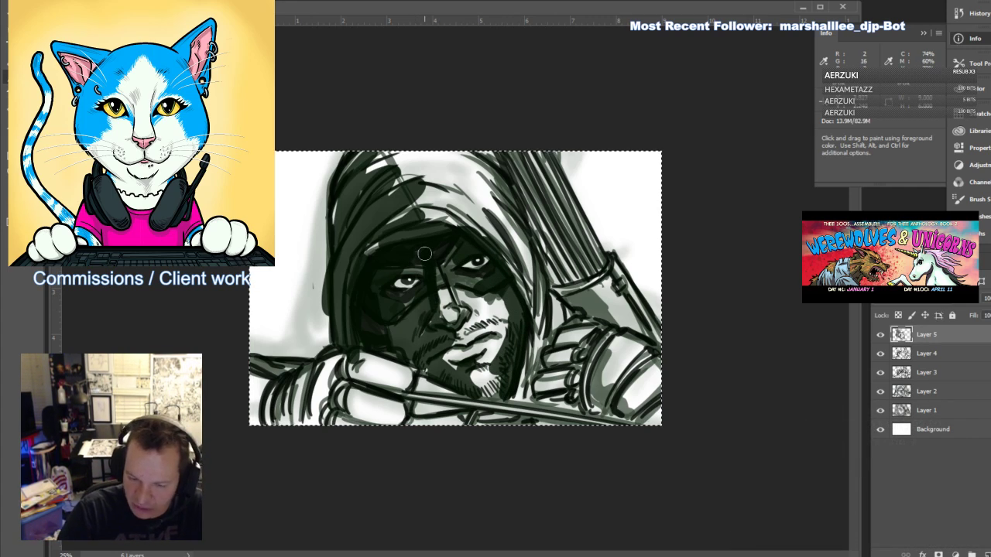
{"action": "mouse_move", "coordinate": [393, 219]}
{"action": "left_mouse_down"}
{"action": "mouse_move", "coordinate": [438, 207]}
{"action": "mouse_move", "coordinate": [517, 264]}
{"action": "mouse_move", "coordinate": [505, 198]}
{"action": "mouse_move", "coordinate": [480, 164]}
{"action": "mouse_move", "coordinate": [494, 173]}
{"action": "left_mouse_up"}
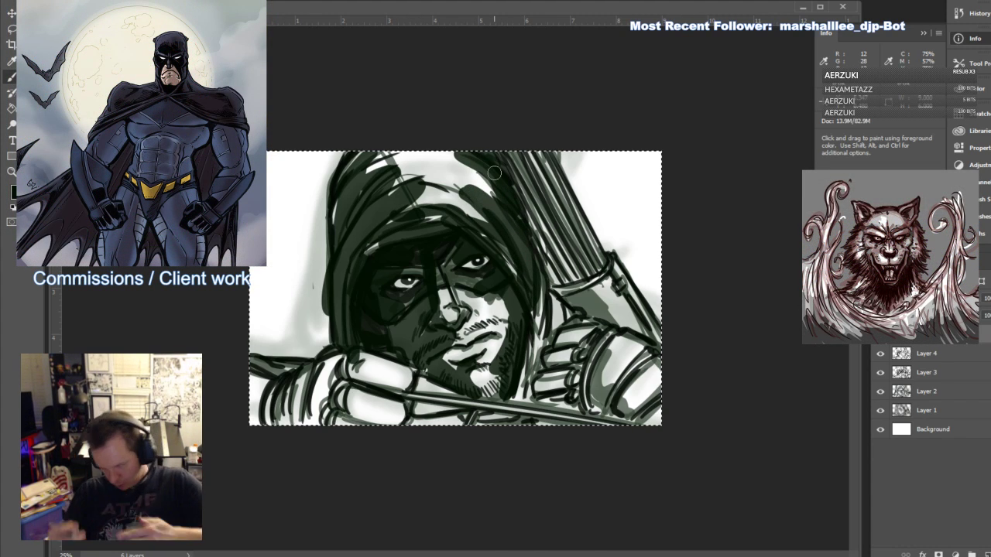
Shade the sleeve, both hands, the forearm guard, quiver and arrows, and set the shading layer's opacity to 75%
{"action": "mouse_move", "coordinate": [325, 367]}
{"action": "left_mouse_down"}
{"action": "mouse_move", "coordinate": [265, 415]}
{"action": "mouse_move", "coordinate": [283, 373]}
{"action": "mouse_move", "coordinate": [391, 383]}
{"action": "mouse_move", "coordinate": [371, 360]}
{"action": "left_mouse_up"}
{"action": "mouse_move", "coordinate": [333, 407]}
{"action": "left_mouse_down"}
{"action": "mouse_move", "coordinate": [395, 406]}
{"action": "mouse_move", "coordinate": [404, 398]}
{"action": "mouse_move", "coordinate": [380, 392]}
{"action": "mouse_move", "coordinate": [426, 371]}
{"action": "mouse_move", "coordinate": [408, 398]}
{"action": "left_mouse_up"}
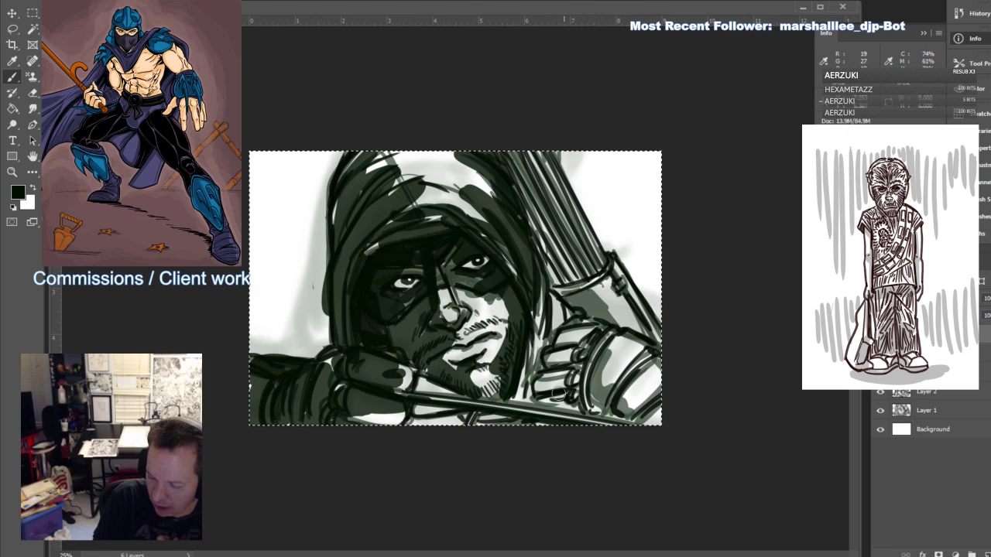
{"action": "mouse_move", "coordinate": [557, 391]}
{"action": "left_mouse_down"}
{"action": "mouse_move", "coordinate": [521, 379]}
{"action": "mouse_move", "coordinate": [552, 335]}
{"action": "mouse_move", "coordinate": [542, 393]}
{"action": "left_mouse_up"}
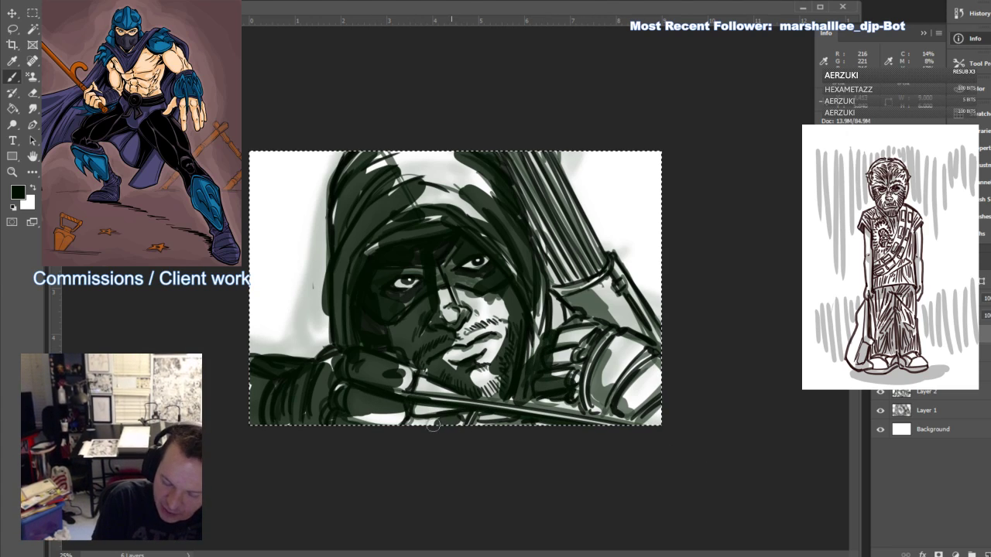
{"action": "mouse_move", "coordinate": [612, 351]}
{"action": "left_mouse_down"}
{"action": "mouse_move", "coordinate": [605, 387]}
{"action": "mouse_move", "coordinate": [608, 377]}
{"action": "left_mouse_up"}
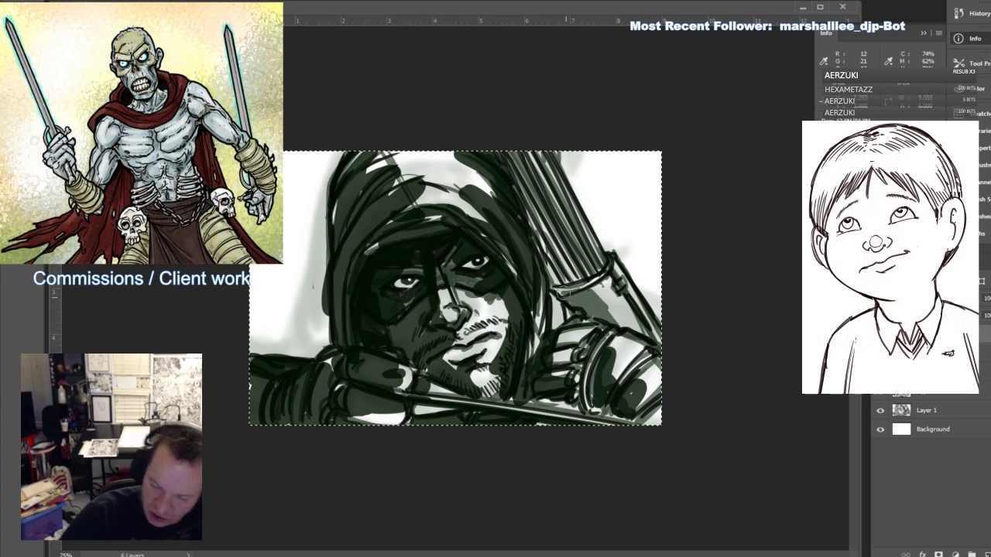
{"action": "mouse_move", "coordinate": [563, 293]}
{"action": "left_mouse_down"}
{"action": "mouse_move", "coordinate": [609, 319]}
{"action": "mouse_move", "coordinate": [567, 314]}
{"action": "mouse_move", "coordinate": [549, 255]}
{"action": "mouse_move", "coordinate": [620, 318]}
{"action": "mouse_move", "coordinate": [568, 311]}
{"action": "mouse_move", "coordinate": [561, 288]}
{"action": "mouse_move", "coordinate": [544, 342]}
{"action": "left_mouse_up"}
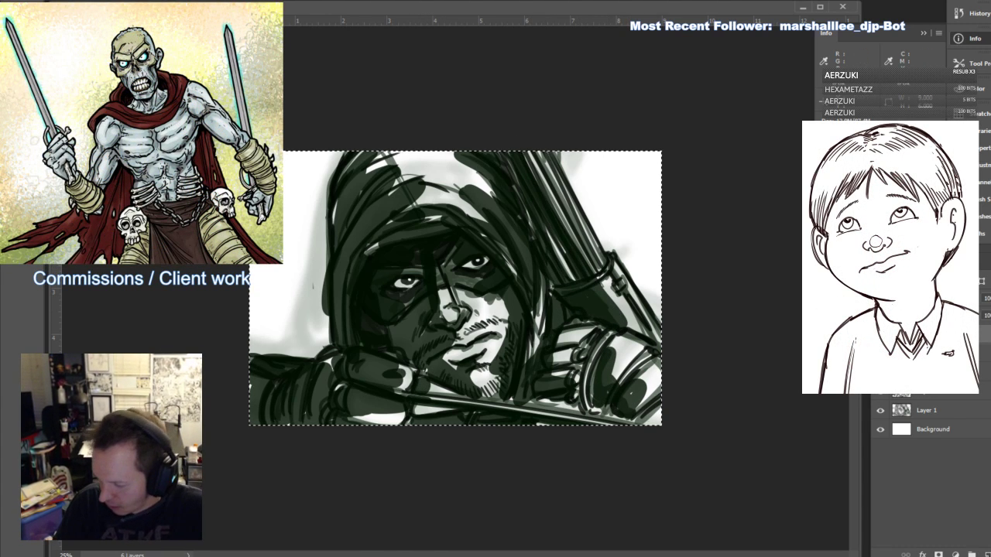
{"action": "type", "text": "75"}
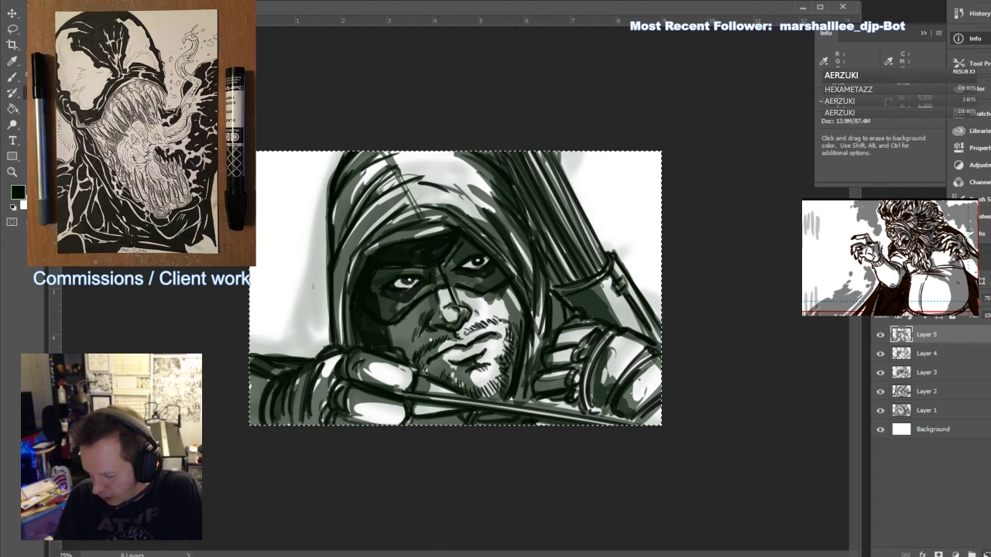
Add another layer, brush deeper shadows over the hood, face and arms, and set that layer's opacity to 50%
{"action": "key", "text": "ctrl+shift+alt+n"}
{"action": "left_click", "coordinate": [11, 79]}
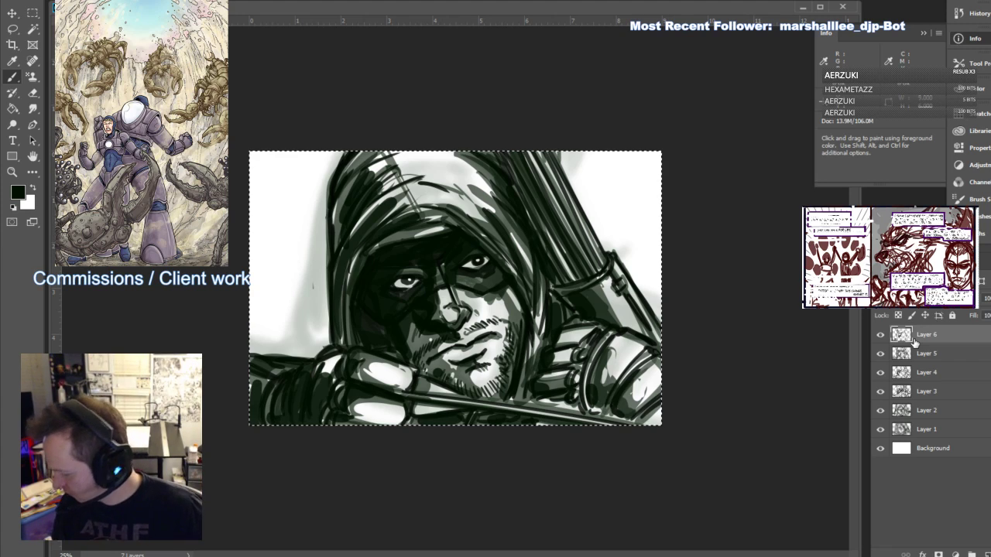
{"action": "type", "text": "50"}
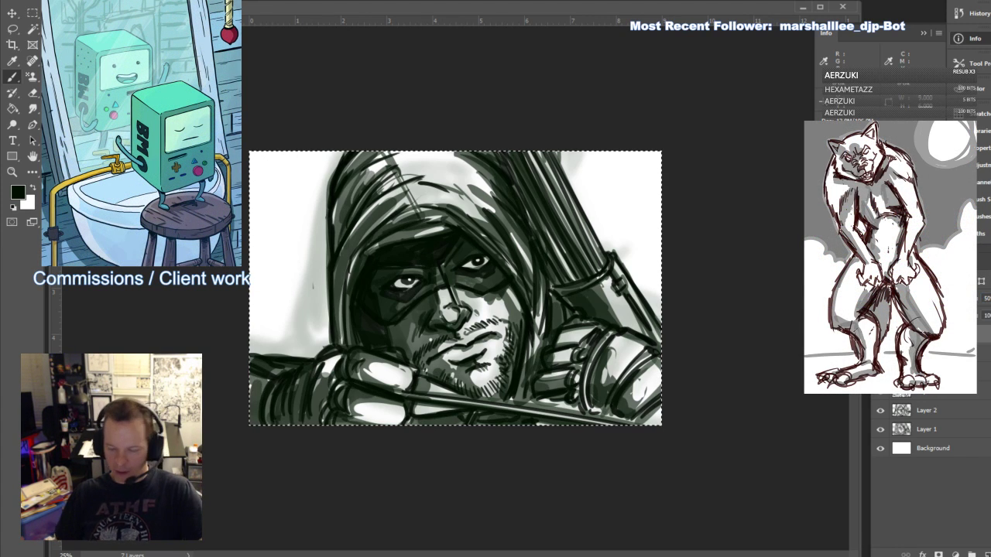
Add a layer directly above the Background, pick a dark grey and paint the empty area beside the hood's shadowed side
{"action": "left_click", "coordinate": [978, 453]}
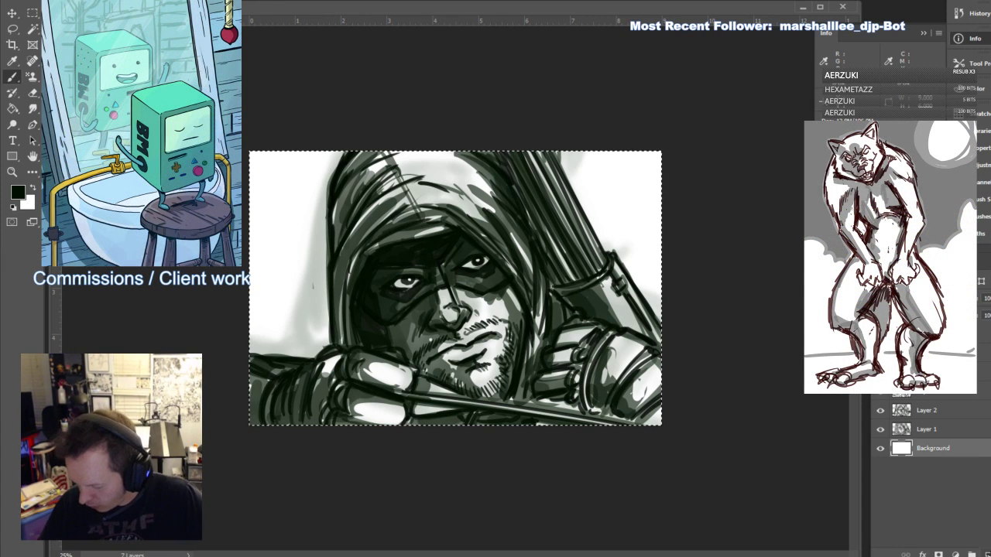
{"action": "left_click", "coordinate": [987, 554]}
{"action": "left_click", "coordinate": [18, 192]}
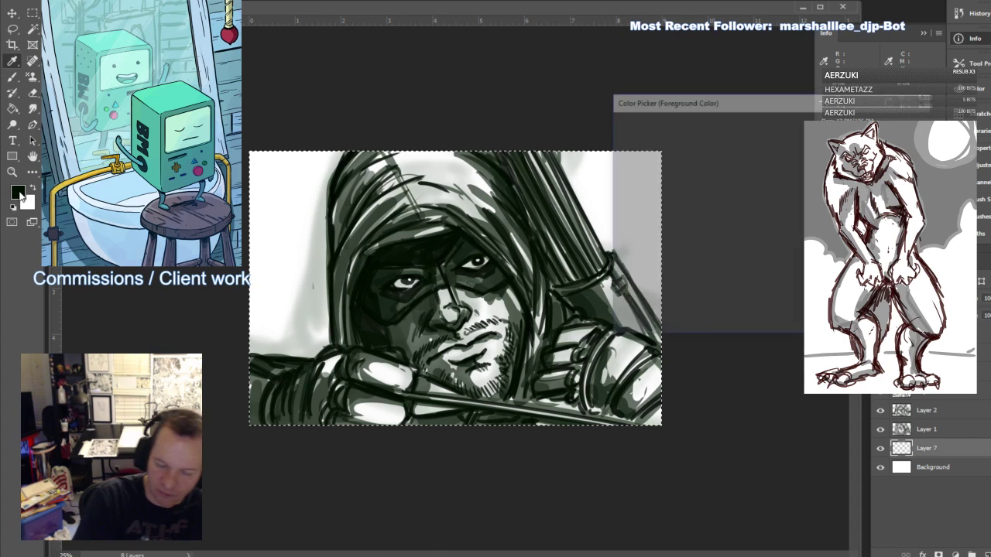
{"action": "left_click", "coordinate": [770, 280]}
{"action": "left_click", "coordinate": [899, 124]}
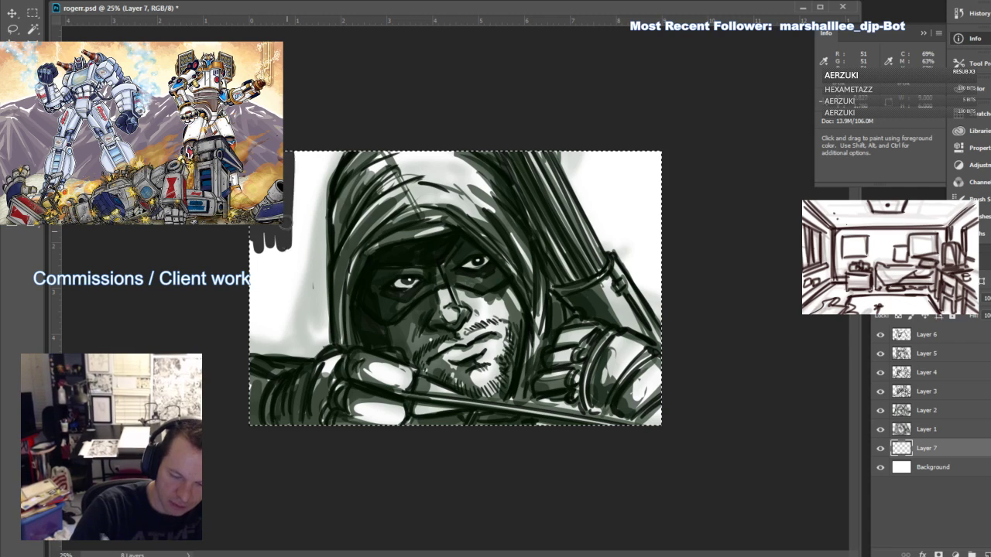
{"action": "mouse_move", "coordinate": [313, 200]}
{"action": "left_mouse_down"}
{"action": "mouse_move", "coordinate": [317, 289]}
{"action": "mouse_move", "coordinate": [290, 303]}
{"action": "mouse_move", "coordinate": [262, 288]}
{"action": "mouse_move", "coordinate": [249, 333]}
{"action": "mouse_move", "coordinate": [326, 337]}
{"action": "left_mouse_up"}
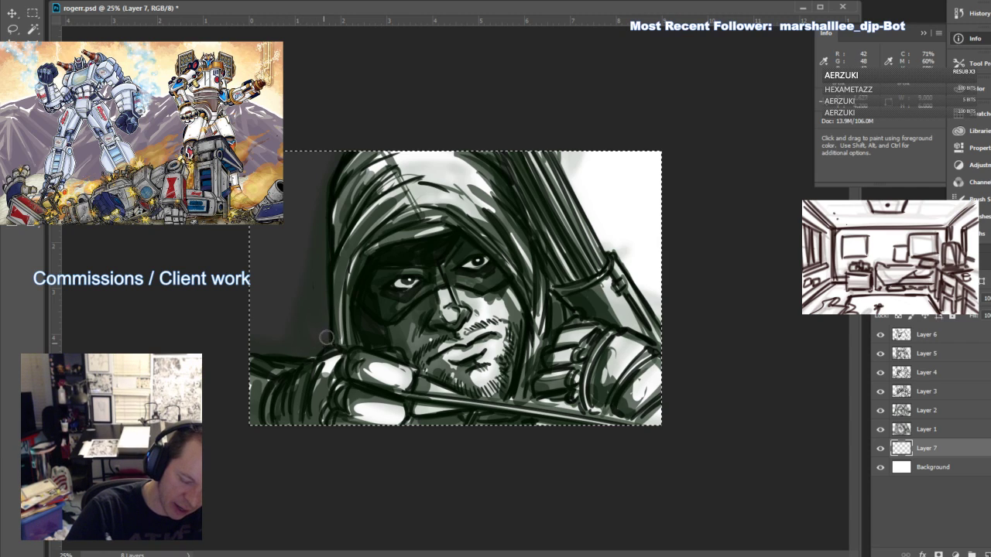
Paint the remaining background beside the quiver dark grey, and add loose black strokes on both sides of the archer
{"action": "mouse_move", "coordinate": [551, 155]}
{"action": "left_mouse_down"}
{"action": "mouse_move", "coordinate": [581, 162]}
{"action": "mouse_move", "coordinate": [602, 234]}
{"action": "mouse_move", "coordinate": [640, 283]}
{"action": "mouse_move", "coordinate": [651, 211]}
{"action": "mouse_move", "coordinate": [657, 289]}
{"action": "mouse_move", "coordinate": [651, 246]}
{"action": "mouse_move", "coordinate": [610, 205]}
{"action": "mouse_move", "coordinate": [616, 245]}
{"action": "mouse_move", "coordinate": [596, 214]}
{"action": "mouse_move", "coordinate": [603, 158]}
{"action": "mouse_move", "coordinate": [626, 224]}
{"action": "mouse_move", "coordinate": [646, 174]}
{"action": "mouse_move", "coordinate": [654, 203]}
{"action": "mouse_move", "coordinate": [663, 137]}
{"action": "mouse_move", "coordinate": [628, 172]}
{"action": "mouse_move", "coordinate": [596, 168]}
{"action": "mouse_move", "coordinate": [645, 139]}
{"action": "left_mouse_up"}
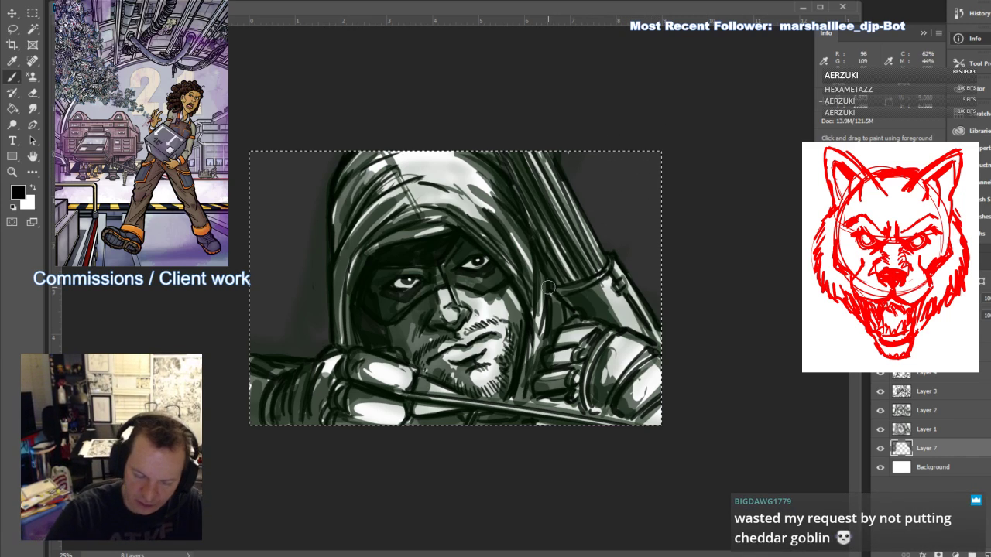
{"action": "mouse_move", "coordinate": [263, 155]}
{"action": "left_mouse_down"}
{"action": "mouse_move", "coordinate": [257, 308]}
{"action": "mouse_move", "coordinate": [272, 342]}
{"action": "mouse_move", "coordinate": [267, 247]}
{"action": "mouse_move", "coordinate": [299, 178]}
{"action": "mouse_move", "coordinate": [283, 273]}
{"action": "mouse_move", "coordinate": [296, 317]}
{"action": "mouse_move", "coordinate": [316, 333]}
{"action": "mouse_move", "coordinate": [327, 145]}
{"action": "mouse_move", "coordinate": [308, 274]}
{"action": "mouse_move", "coordinate": [296, 182]}
{"action": "mouse_move", "coordinate": [262, 275]}
{"action": "left_mouse_up"}
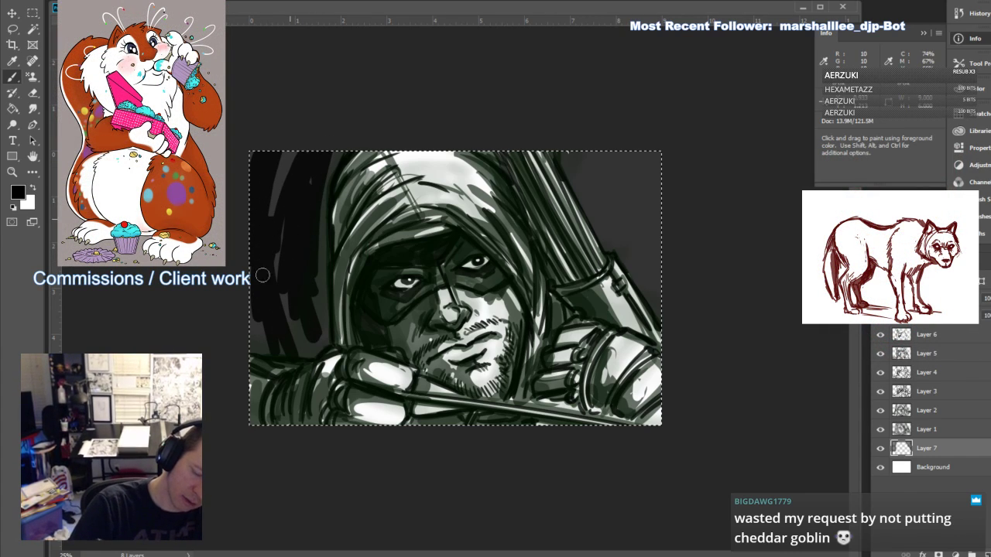
{"action": "mouse_move", "coordinate": [571, 166]}
{"action": "left_mouse_down"}
{"action": "mouse_move", "coordinate": [606, 225]}
{"action": "mouse_move", "coordinate": [639, 249]}
{"action": "mouse_move", "coordinate": [652, 213]}
{"action": "mouse_move", "coordinate": [640, 226]}
{"action": "mouse_move", "coordinate": [602, 203]}
{"action": "mouse_move", "coordinate": [629, 268]}
{"action": "mouse_move", "coordinate": [665, 235]}
{"action": "left_mouse_up"}
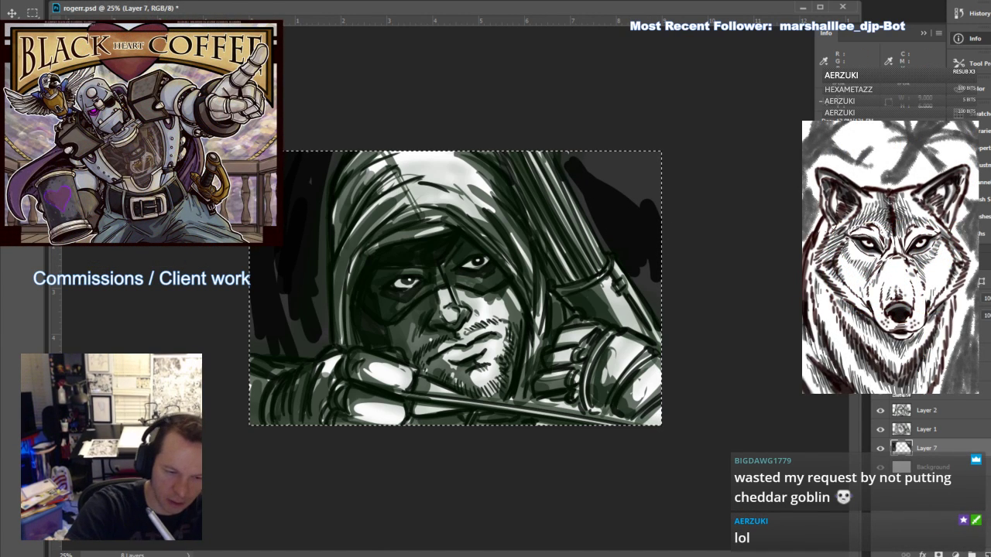
Try erasing a patch of the background beside the hood with a larger eraser, and undo it
{"action": "left_click", "coordinate": [34, 0]}
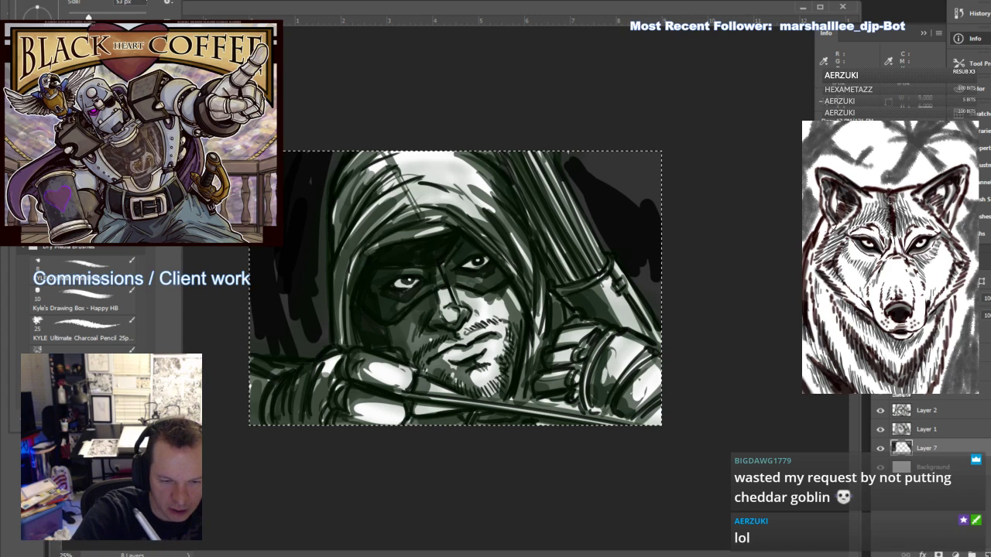
{"action": "left_click_drag", "start_coordinate": [88, 17], "coordinate": [110, 17]}
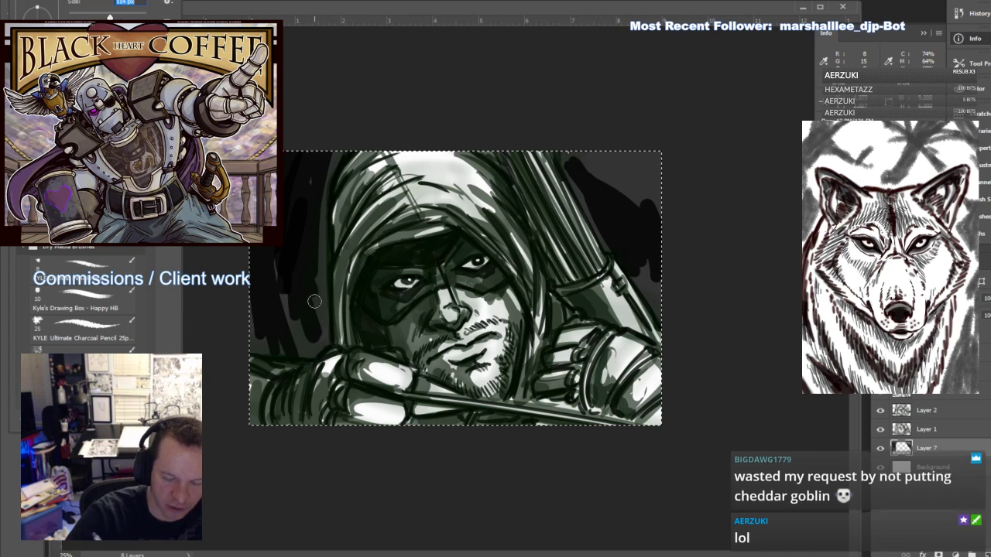
{"action": "left_click", "coordinate": [322, 341]}
{"action": "mouse_move", "coordinate": [296, 294]}
{"action": "left_mouse_down"}
{"action": "mouse_move", "coordinate": [298, 328]}
{"action": "mouse_move", "coordinate": [283, 337]}
{"action": "mouse_move", "coordinate": [286, 288]}
{"action": "left_mouse_up"}
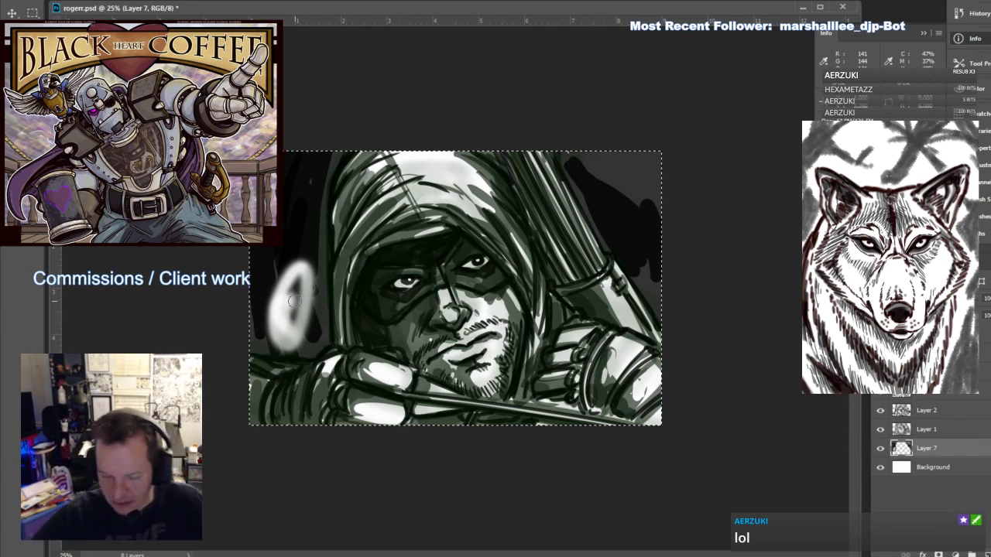
{"action": "key", "text": "ctrl+z"}
{"action": "key", "text": "ctrl+z"}
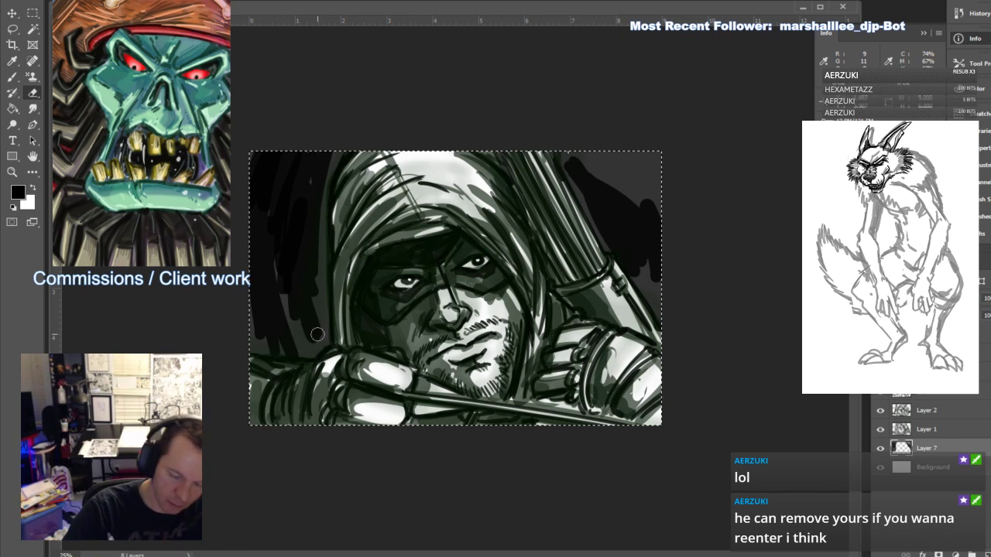
Lighten the background around the archer with soft eraser strokes and set Layer 7's opacity to 50%
{"action": "mouse_move", "coordinate": [308, 293]}
{"action": "left_mouse_down"}
{"action": "mouse_move", "coordinate": [304, 328]}
{"action": "mouse_move", "coordinate": [280, 308]}
{"action": "mouse_move", "coordinate": [310, 319]}
{"action": "mouse_move", "coordinate": [316, 225]}
{"action": "mouse_move", "coordinate": [338, 148]}
{"action": "mouse_move", "coordinate": [298, 263]}
{"action": "mouse_move", "coordinate": [279, 281]}
{"action": "mouse_move", "coordinate": [312, 185]}
{"action": "left_mouse_up"}
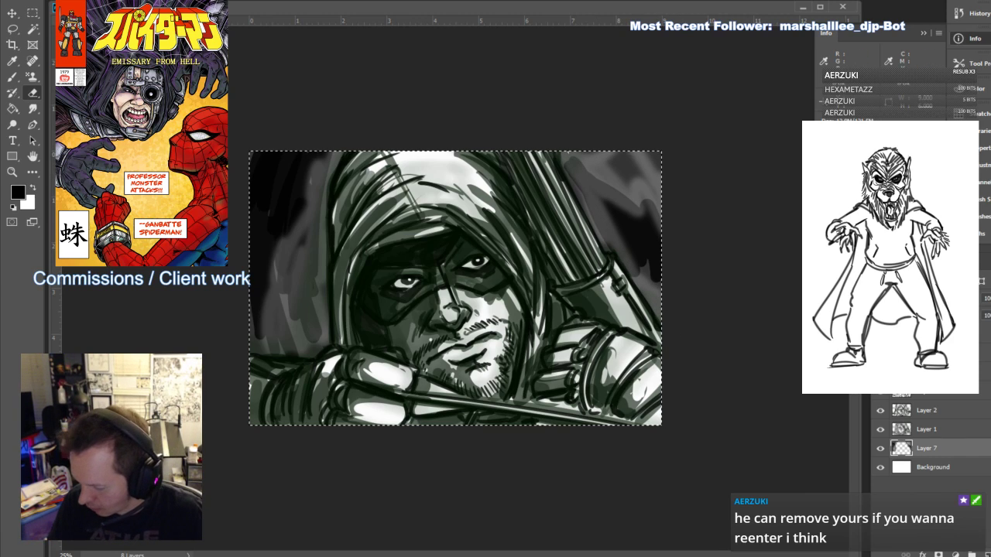
{"action": "type", "text": "50"}
{"action": "key", "text": "Return"}
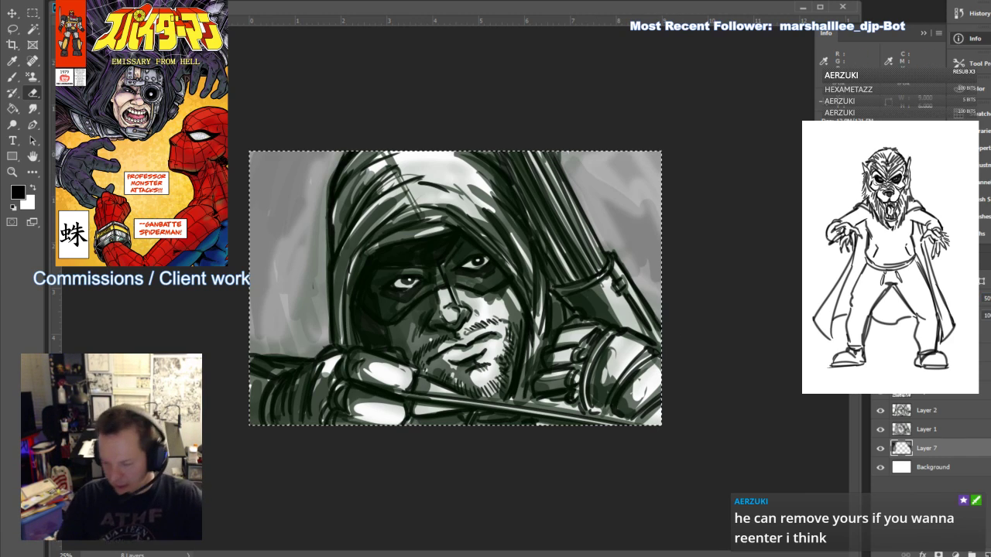
Add a layer between Layer 7 and the Background, and brush dense black vertical strokes beside the hood's shadowed side
{"action": "left_click", "coordinate": [987, 554]}
{"action": "left_click_drag", "start_coordinate": [952, 451], "coordinate": [959, 475]}
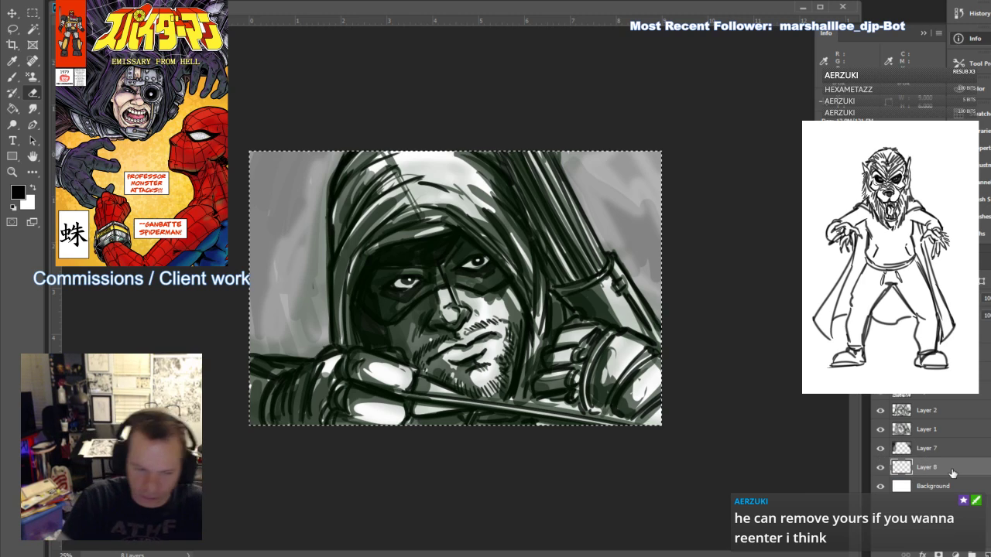
{"action": "key", "text": "b"}
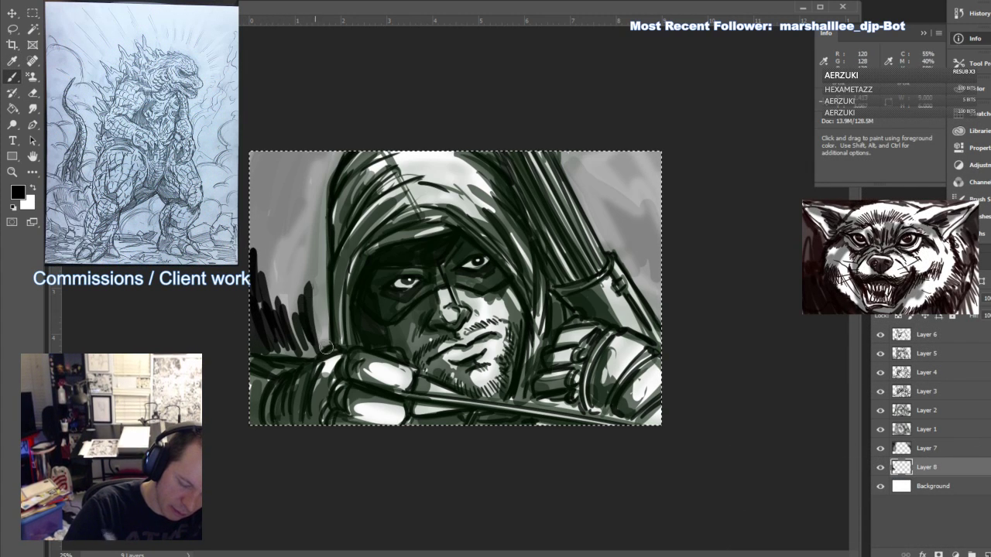
{"action": "mouse_move", "coordinate": [268, 213]}
{"action": "left_mouse_down"}
{"action": "mouse_move", "coordinate": [289, 222]}
{"action": "mouse_move", "coordinate": [279, 277]}
{"action": "left_mouse_up"}
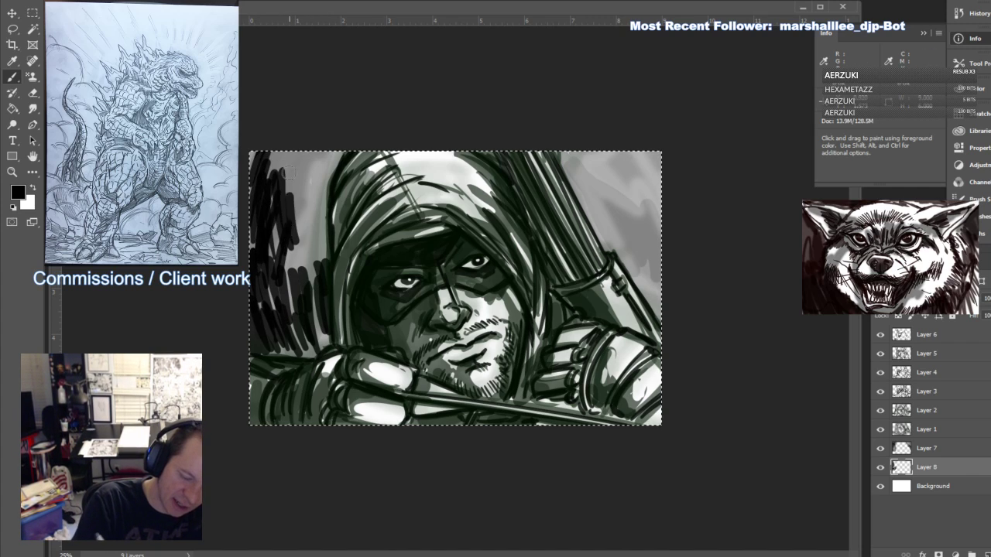
{"action": "mouse_move", "coordinate": [281, 171]}
{"action": "left_mouse_down"}
{"action": "mouse_move", "coordinate": [281, 274]}
{"action": "mouse_move", "coordinate": [287, 254]}
{"action": "mouse_move", "coordinate": [308, 266]}
{"action": "mouse_move", "coordinate": [296, 267]}
{"action": "mouse_move", "coordinate": [296, 312]}
{"action": "left_mouse_up"}
{"action": "left_click_drag", "start_coordinate": [295, 249], "coordinate": [299, 311]}
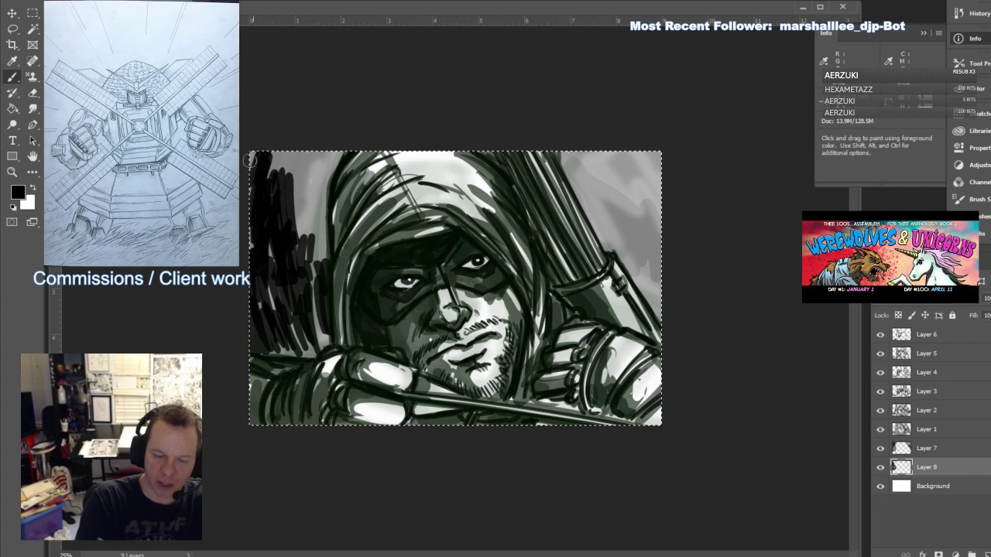
{"action": "left_click_drag", "start_coordinate": [303, 176], "coordinate": [304, 230]}
{"action": "left_click_drag", "start_coordinate": [302, 168], "coordinate": [294, 202]}
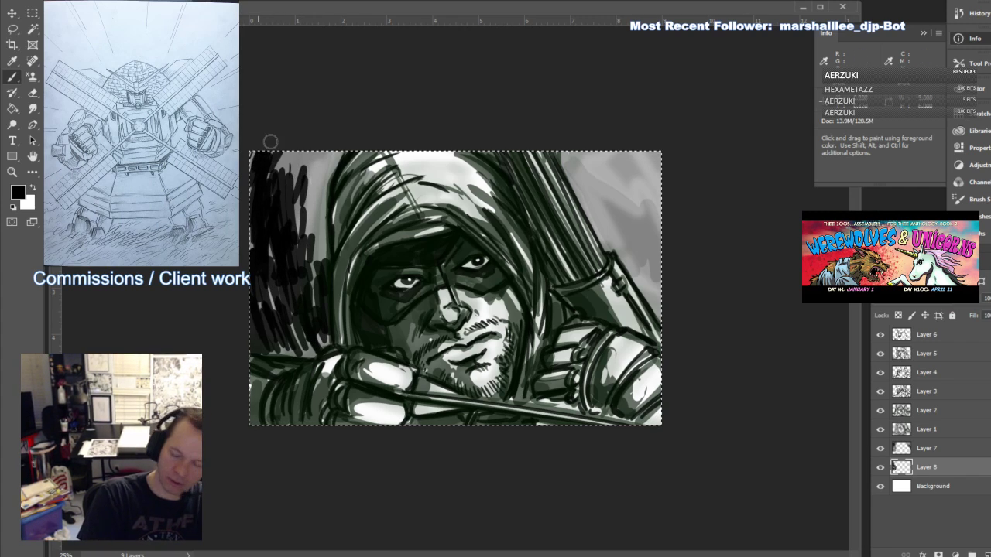
Brush short black strokes in the background beyond the quiver and set the stroke layer's opacity to 50%
{"action": "left_click_drag", "start_coordinate": [648, 237], "coordinate": [634, 287]}
{"action": "left_click_drag", "start_coordinate": [655, 215], "coordinate": [658, 246]}
{"action": "left_click_drag", "start_coordinate": [625, 192], "coordinate": [630, 221]}
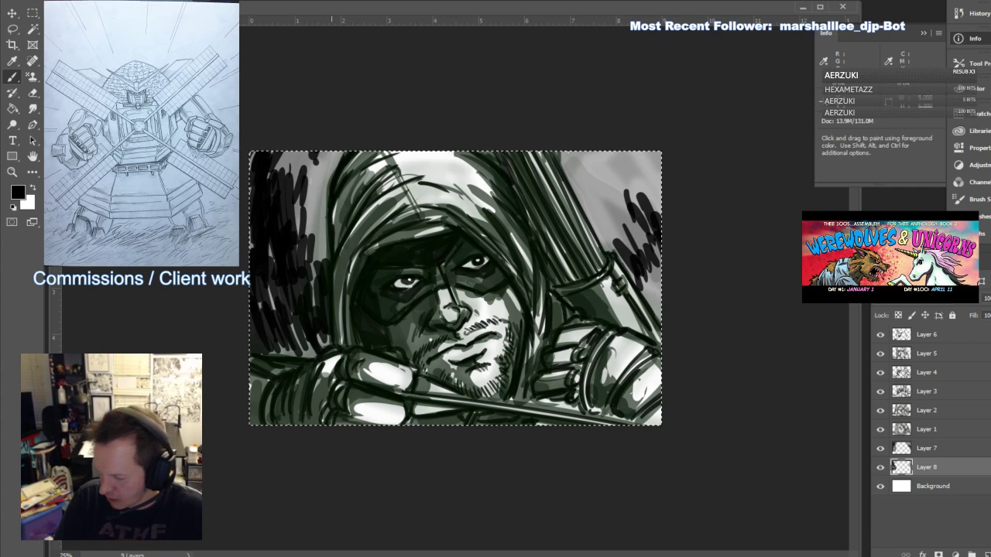
{"action": "double_click", "coordinate": [988, 298]}
{"action": "type", "text": "50"}
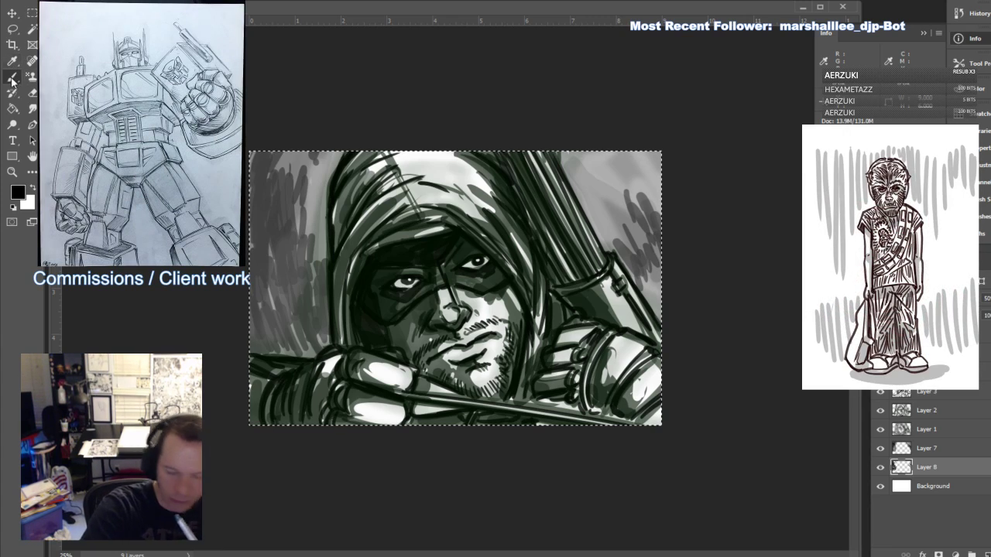
{"action": "left_click", "coordinate": [12, 79]}
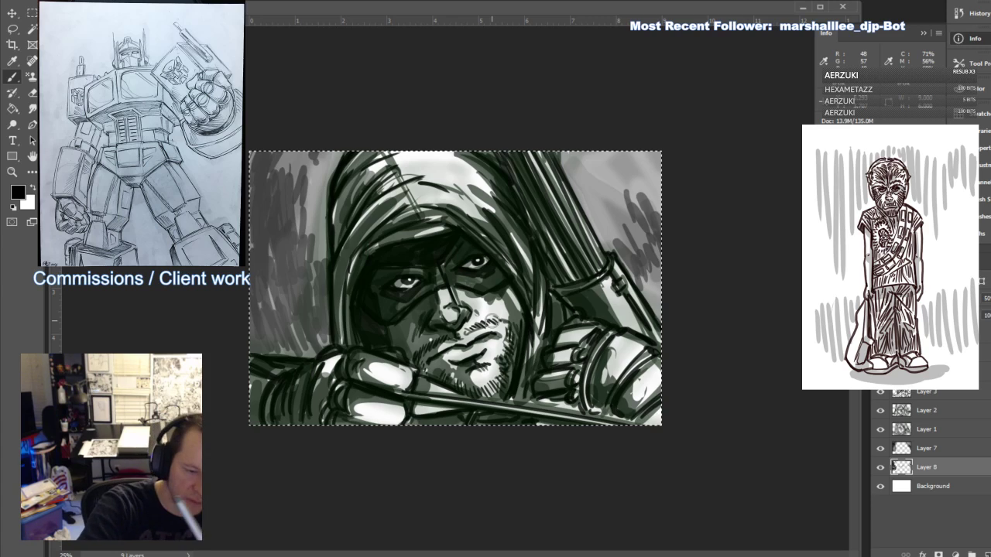
Save the drawing as a new Photoshop file named arrow with Maximize Compatibility on
{"action": "left_click", "coordinate": [32, 1]}
{"action": "left_click", "coordinate": [50, 94]}
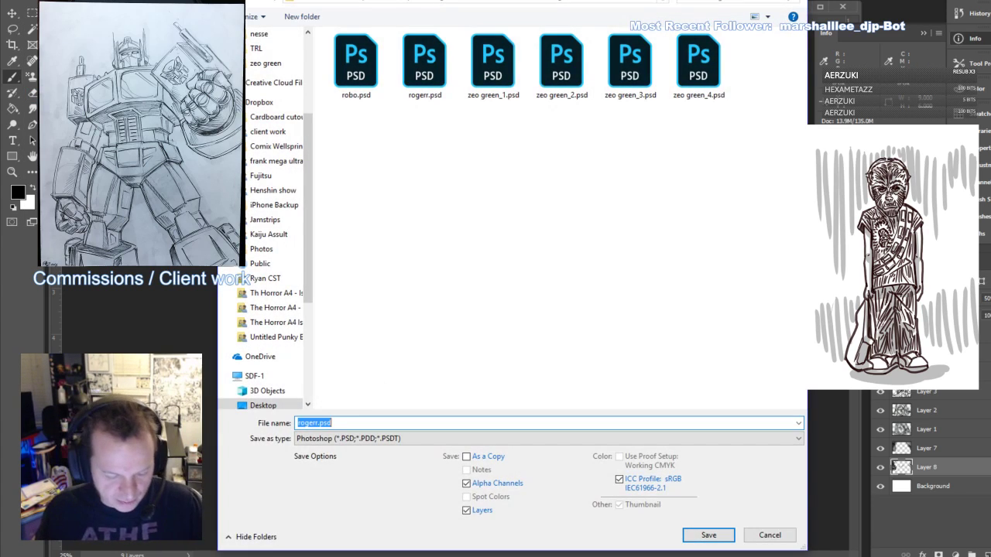
{"action": "left_click", "coordinate": [328, 423]}
{"action": "type", "text": "anarr"}
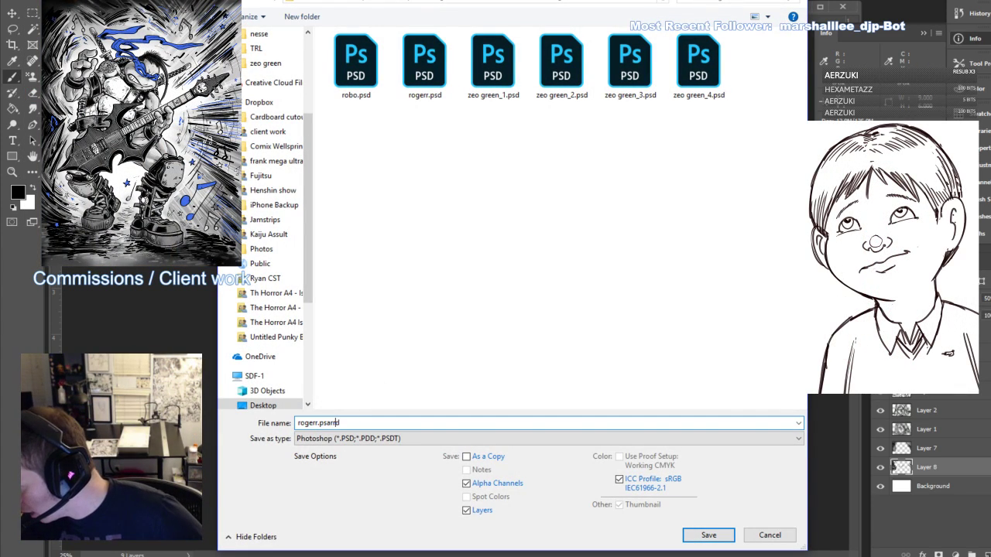
{"action": "type", "text": "ow"}
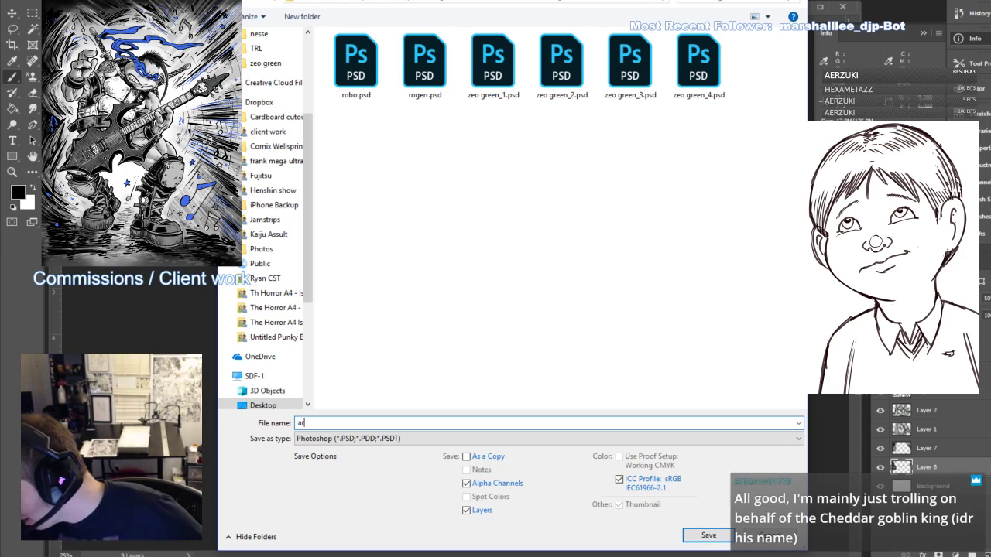
{"action": "type", "text": "arrow"}
{"action": "key", "text": "Return"}
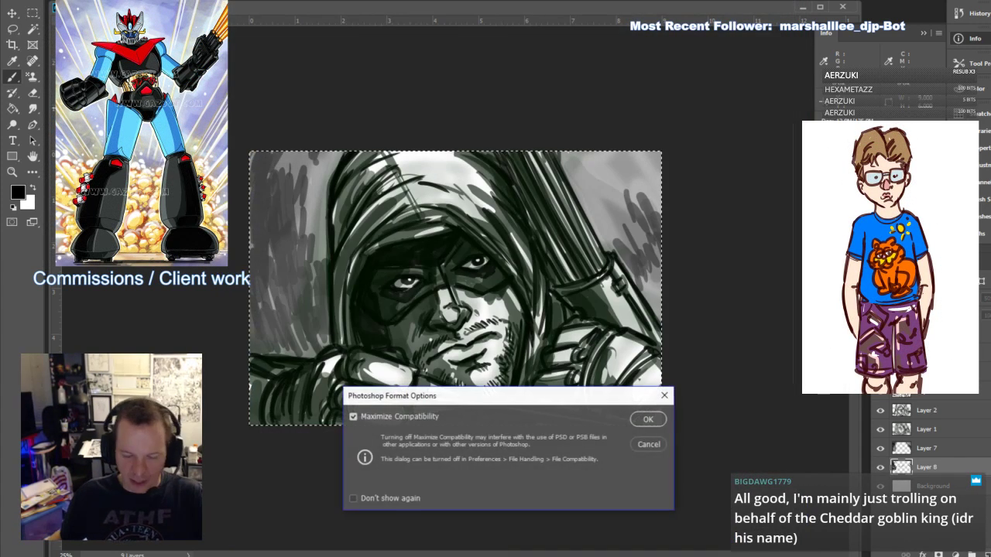
{"action": "key", "text": "Return"}
Delete all layers from Layer 6 down to Layer 8, keeping only the Background
{"action": "left_click", "coordinate": [942, 335]}
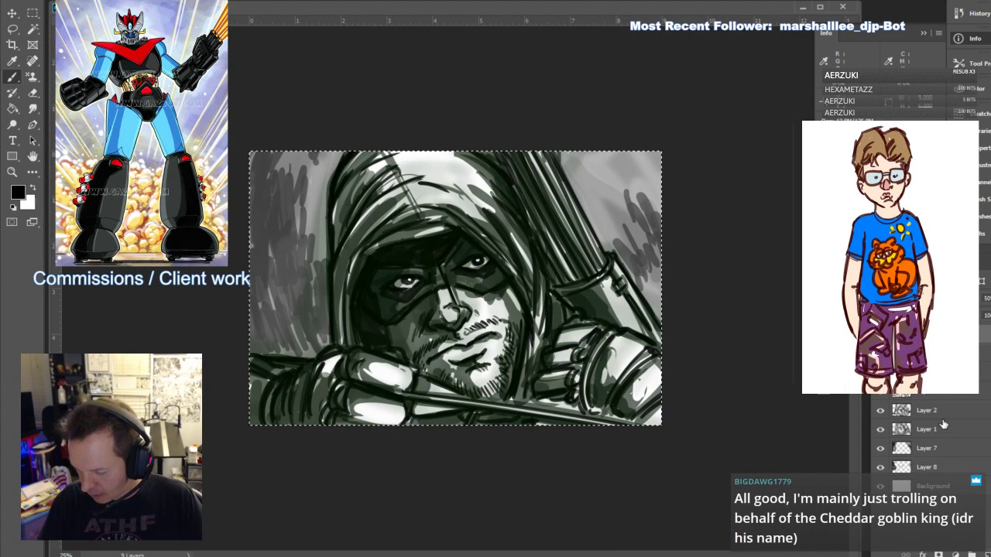
{"action": "left_click", "coordinate": [950, 471], "text": "shift"}
{"action": "left_click", "coordinate": [990, 555]}
{"action": "left_click", "coordinate": [457, 187]}
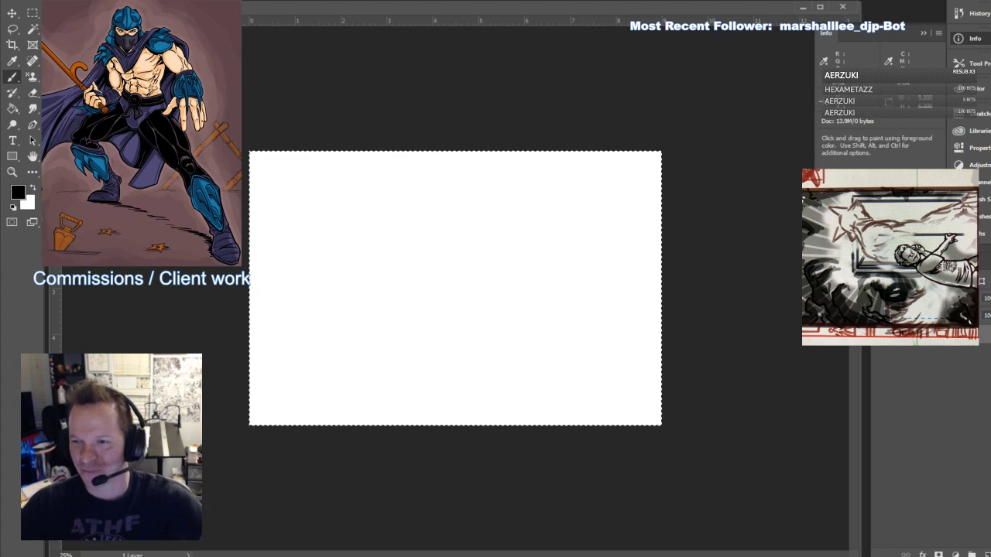
{"action": "key", "text": "ctrl+d"}
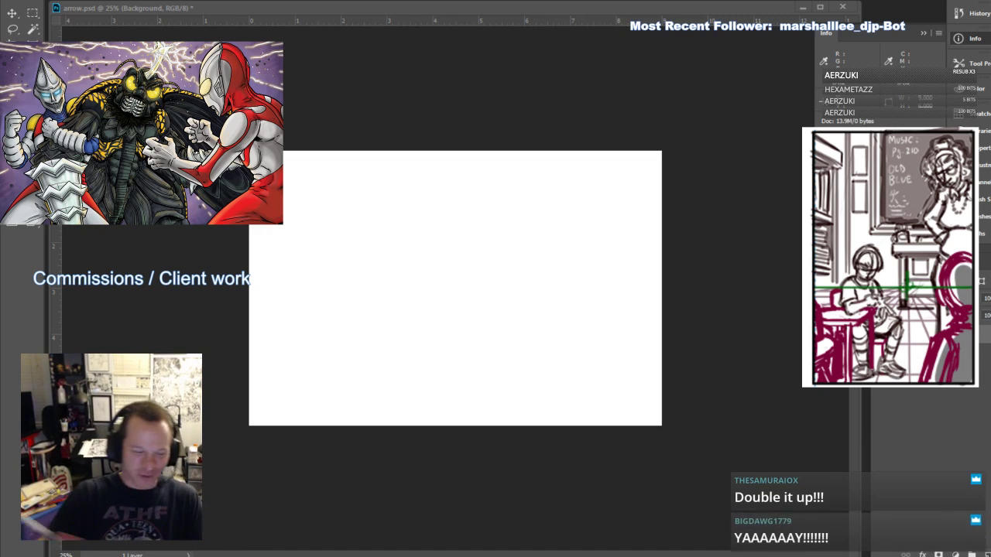
{"action": "key", "text": "ctrl+a"}
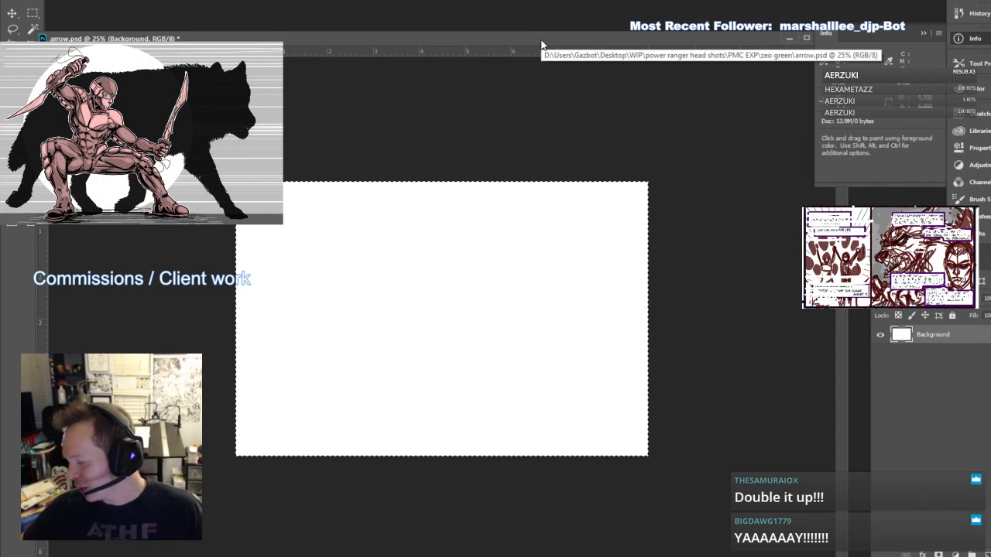
{"action": "key", "text": "ctrl+0"}
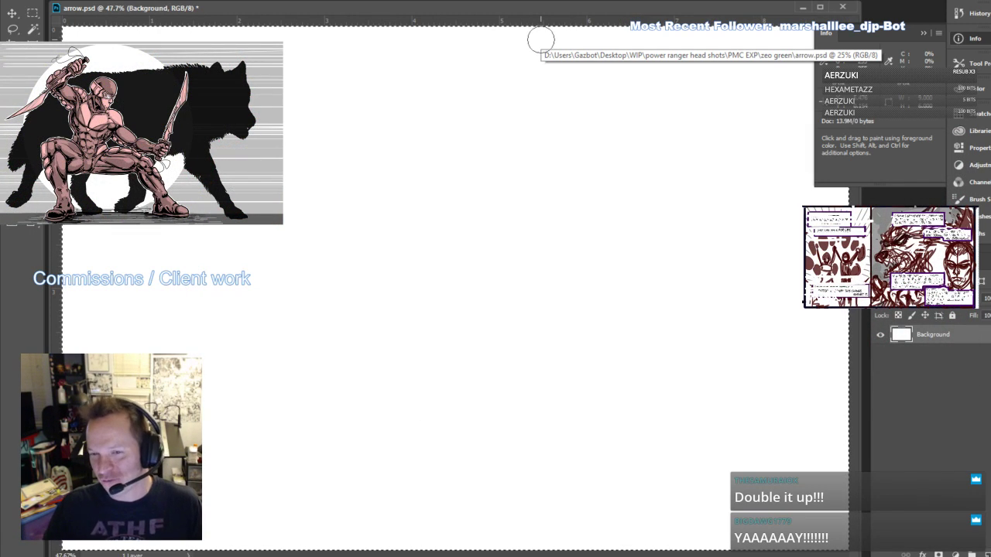
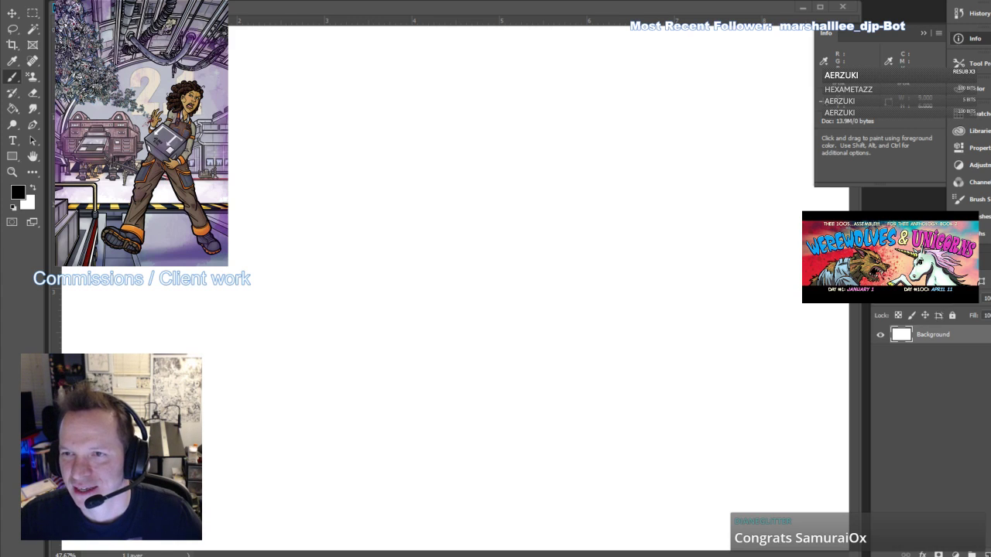
{"action": "left_click_drag", "start_coordinate": [990, 139], "coordinate": [990, 35]}
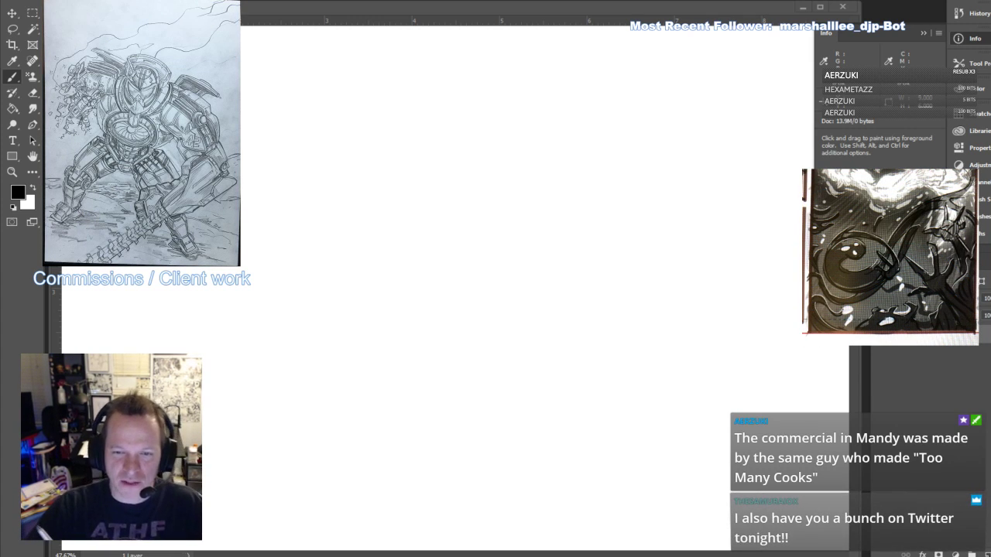
Add a new layer above the blank Background, choose a dark green foreground colour and the Brush tool, and clear the selection
{"action": "left_click", "coordinate": [12, 172]}
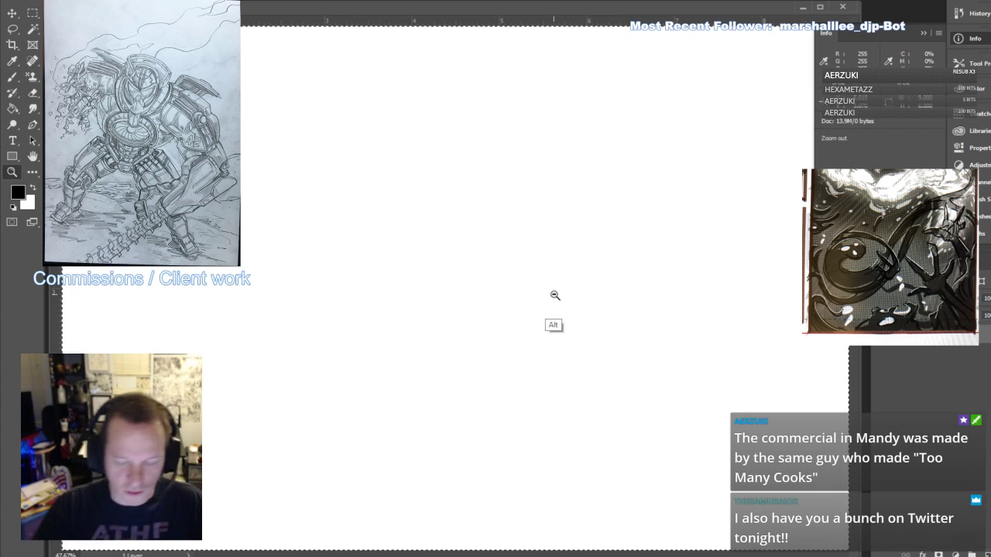
{"action": "left_click", "coordinate": [553, 294], "text": "alt"}
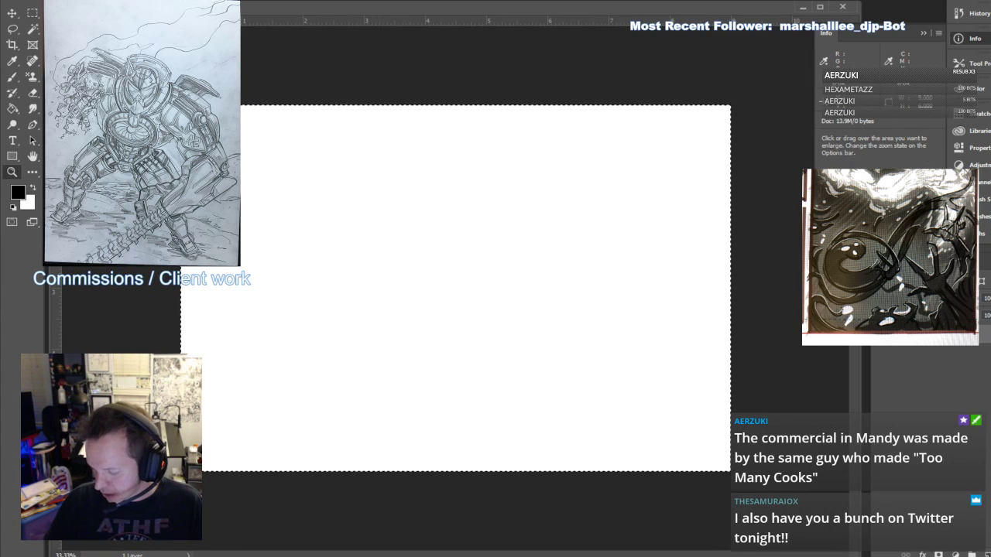
{"action": "left_click", "coordinate": [985, 554]}
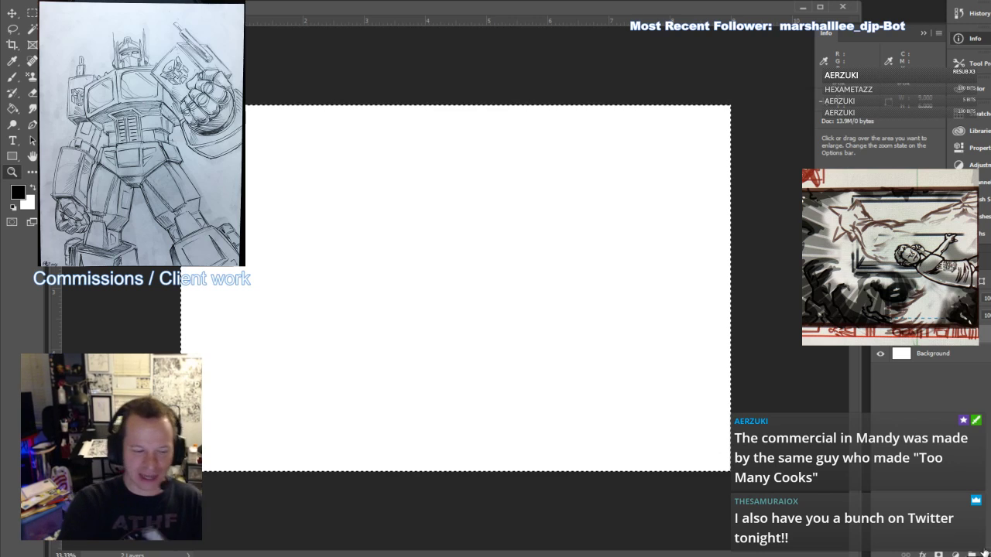
{"action": "left_click", "coordinate": [18, 192]}
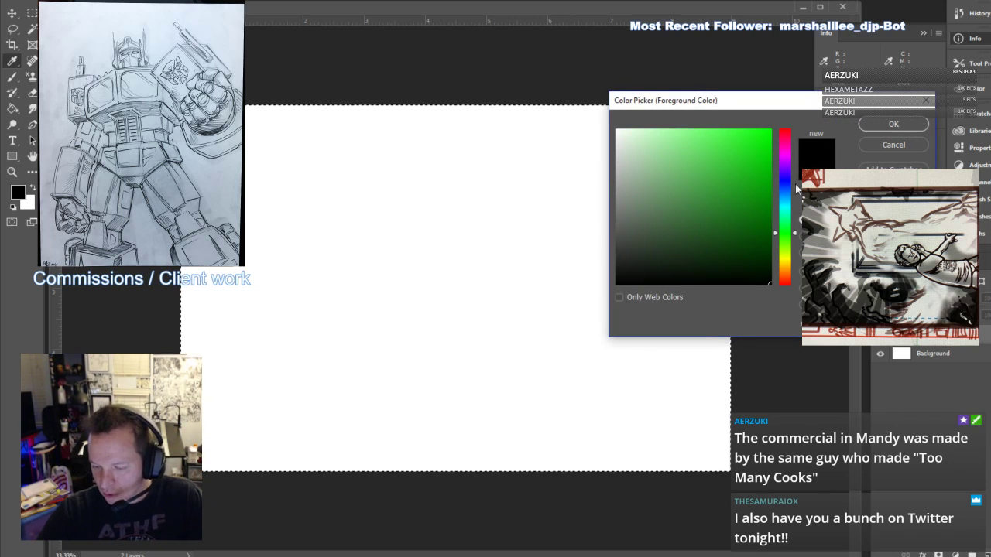
{"action": "left_click", "coordinate": [767, 221]}
{"action": "left_click", "coordinate": [893, 124]}
{"action": "left_click", "coordinate": [14, 79]}
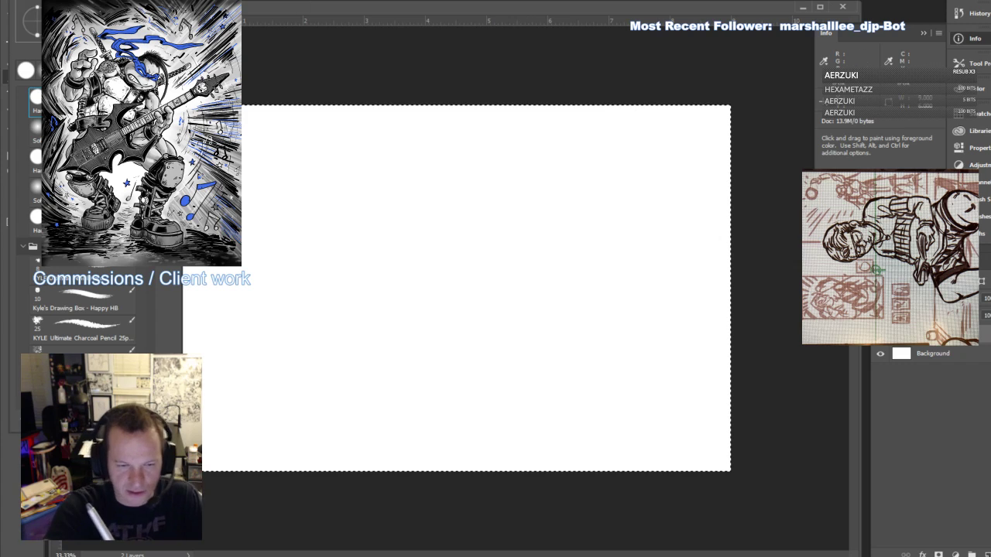
{"action": "key", "text": "Escape"}
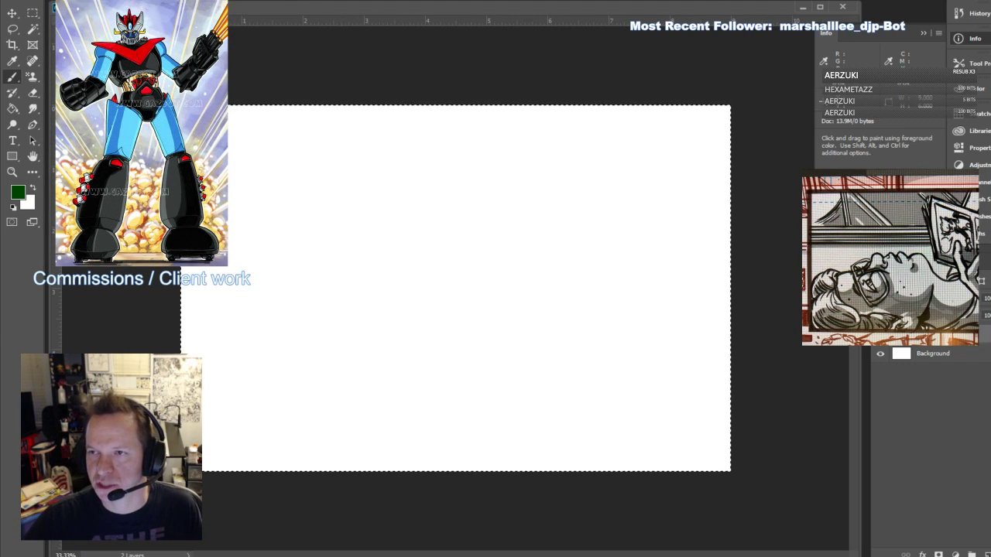
{"action": "key", "text": "ctrl+d"}
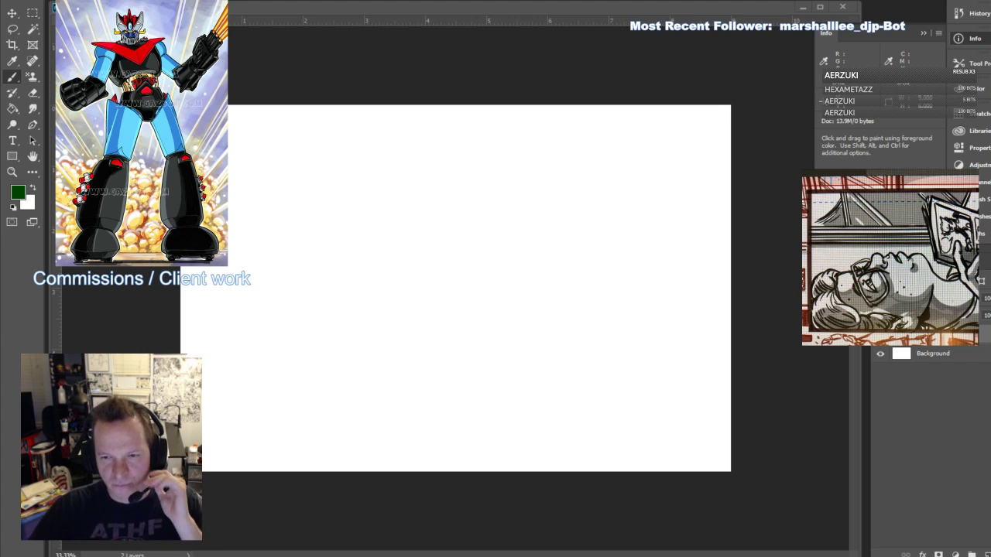
Sketch the head as loose overlapping dark green circles in the upper canvas, with a long pointed ear at its side
{"action": "key", "text": "ctrl+a"}
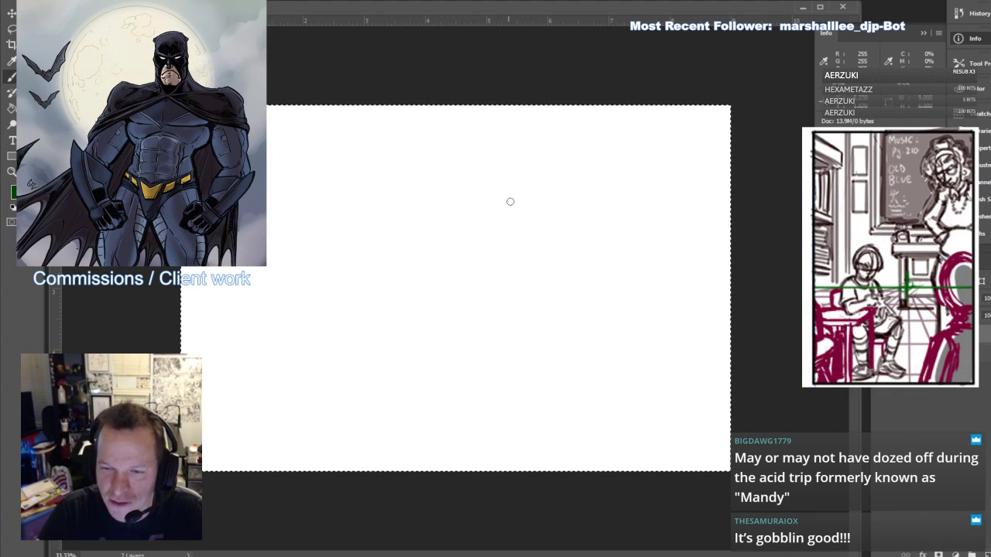
{"action": "mouse_move", "coordinate": [480, 199]}
{"action": "left_mouse_down"}
{"action": "mouse_move", "coordinate": [489, 250]}
{"action": "mouse_move", "coordinate": [571, 206]}
{"action": "mouse_move", "coordinate": [515, 154]}
{"action": "mouse_move", "coordinate": [467, 247]}
{"action": "mouse_move", "coordinate": [519, 315]}
{"action": "mouse_move", "coordinate": [464, 302]}
{"action": "mouse_move", "coordinate": [581, 201]}
{"action": "mouse_move", "coordinate": [530, 145]}
{"action": "mouse_move", "coordinate": [445, 186]}
{"action": "mouse_move", "coordinate": [456, 314]}
{"action": "left_mouse_up"}
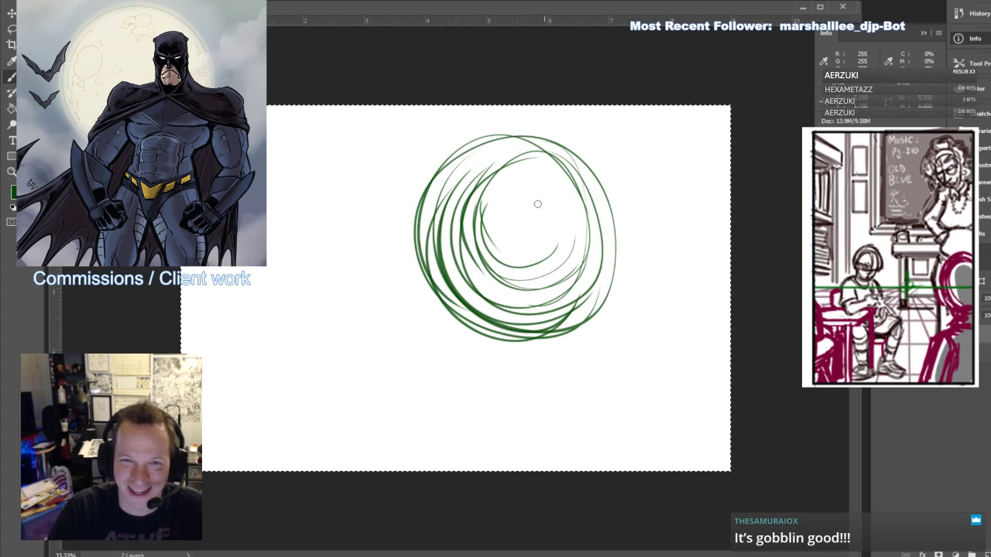
{"action": "mouse_move", "coordinate": [419, 234]}
{"action": "left_mouse_down"}
{"action": "mouse_move", "coordinate": [379, 159]}
{"action": "mouse_move", "coordinate": [332, 179]}
{"action": "mouse_move", "coordinate": [399, 254]}
{"action": "mouse_move", "coordinate": [415, 257]}
{"action": "left_mouse_up"}
Scale the head sketch down to about 80%, move it into the upper middle of the canvas and clear the selection
{"action": "key", "text": "ctrl+t"}
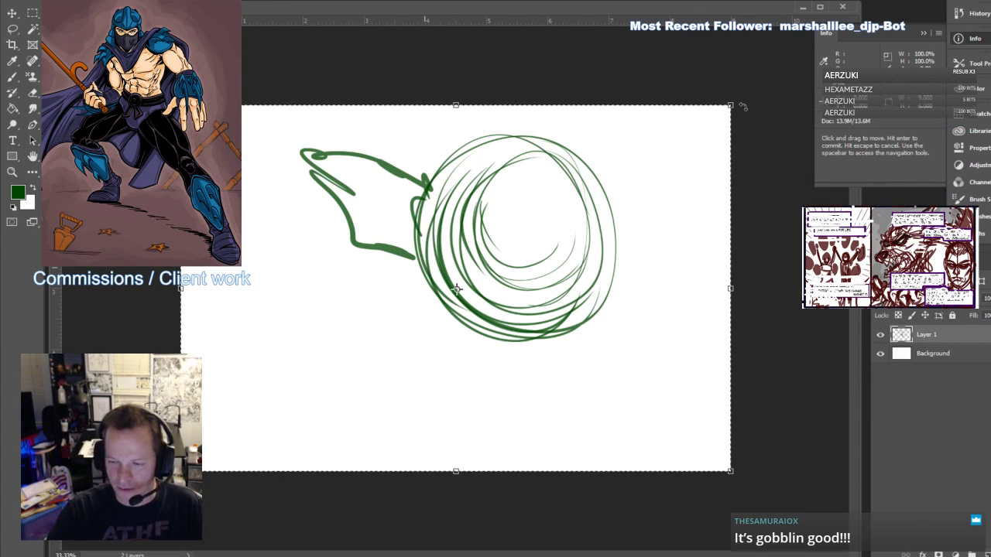
{"action": "mouse_move", "coordinate": [731, 106]}
{"action": "left_mouse_down"}
{"action": "mouse_move", "coordinate": [711, 130]}
{"action": "mouse_move", "coordinate": [621, 179]}
{"action": "left_mouse_up"}
{"action": "left_click_drag", "start_coordinate": [507, 295], "coordinate": [591, 228]}
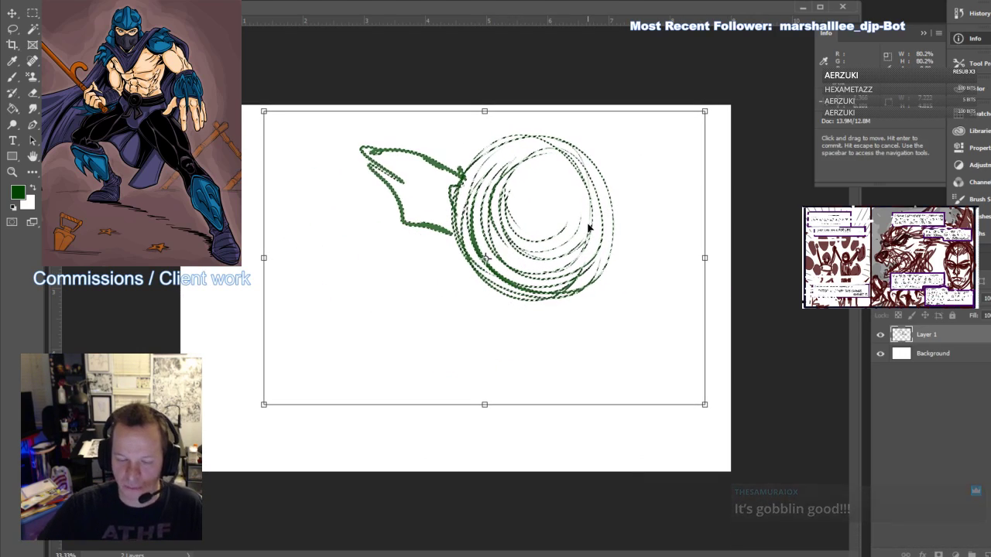
{"action": "key", "text": "Return"}
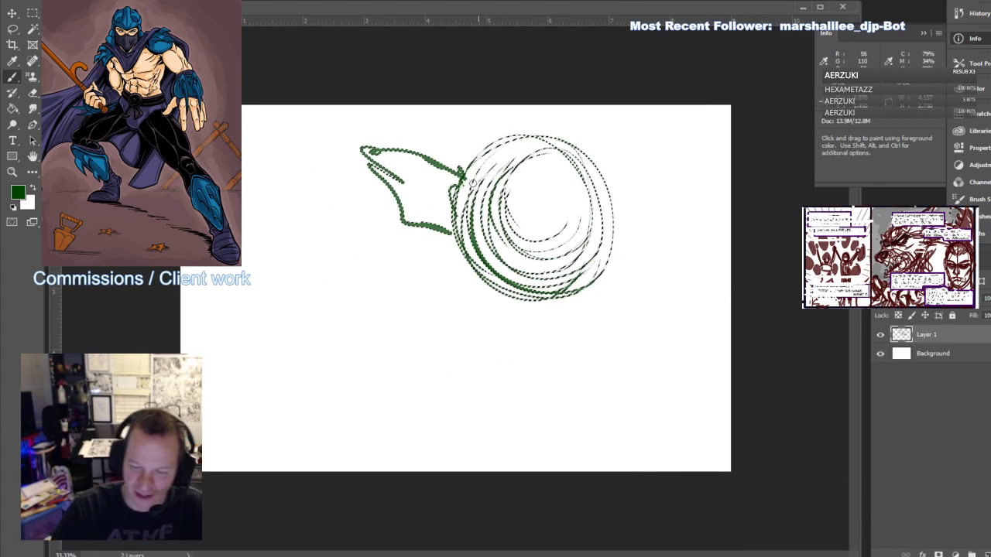
{"action": "key", "text": "ctrl+d"}
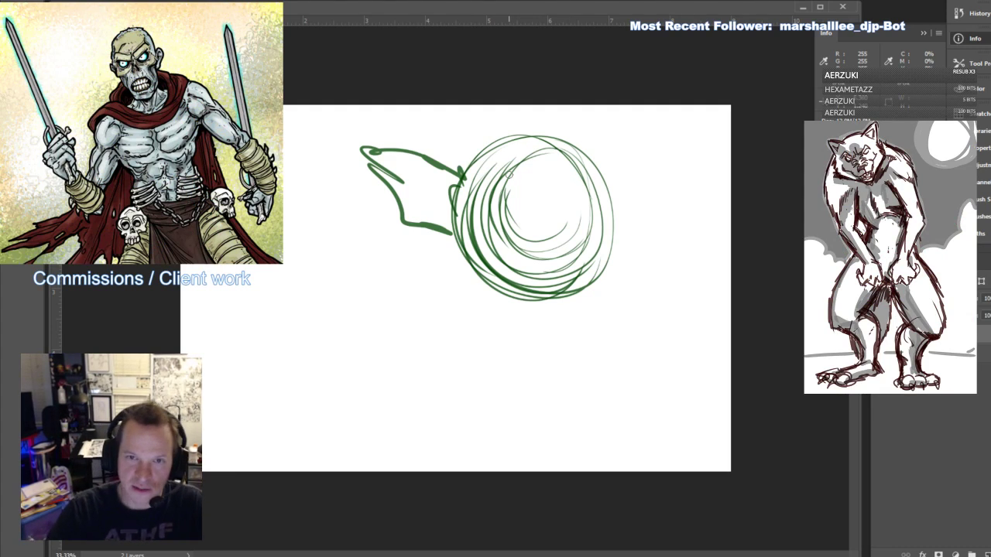
Brush the face's centre line, round nose, mouth line and large lower jaw over the head circles
{"action": "mouse_move", "coordinate": [509, 176]}
{"action": "left_mouse_down"}
{"action": "mouse_move", "coordinate": [530, 295]}
{"action": "mouse_move", "coordinate": [500, 255]}
{"action": "mouse_move", "coordinate": [500, 209]}
{"action": "mouse_move", "coordinate": [522, 219]}
{"action": "mouse_move", "coordinate": [525, 232]}
{"action": "mouse_move", "coordinate": [518, 224]}
{"action": "mouse_move", "coordinate": [469, 256]}
{"action": "mouse_move", "coordinate": [448, 242]}
{"action": "mouse_move", "coordinate": [449, 254]}
{"action": "mouse_move", "coordinate": [569, 265]}
{"action": "mouse_move", "coordinate": [599, 286]}
{"action": "mouse_move", "coordinate": [595, 328]}
{"action": "mouse_move", "coordinate": [549, 340]}
{"action": "left_mouse_up"}
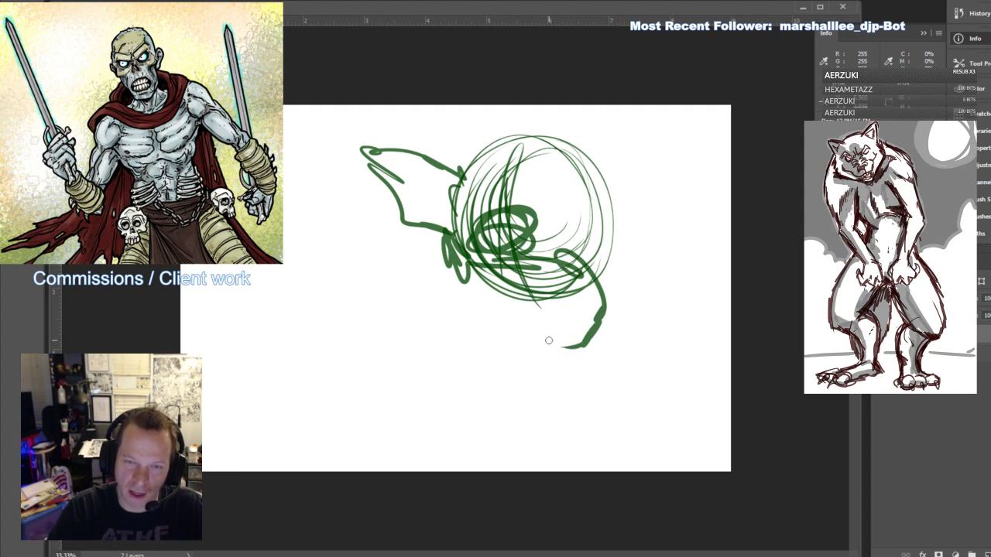
{"action": "mouse_move", "coordinate": [457, 263]}
{"action": "left_mouse_down"}
{"action": "mouse_move", "coordinate": [470, 310]}
{"action": "mouse_move", "coordinate": [463, 270]}
{"action": "mouse_move", "coordinate": [467, 306]}
{"action": "mouse_move", "coordinate": [503, 343]}
{"action": "mouse_move", "coordinate": [547, 352]}
{"action": "left_mouse_up"}
{"action": "mouse_move", "coordinate": [455, 184]}
{"action": "left_mouse_down"}
{"action": "mouse_move", "coordinate": [446, 232]}
{"action": "mouse_move", "coordinate": [454, 216]}
{"action": "left_mouse_up"}
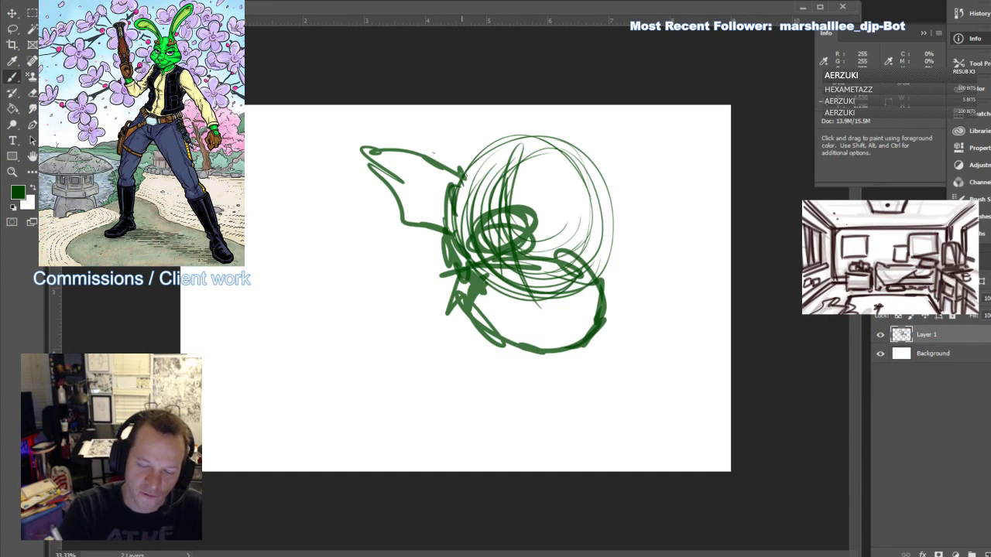
Brush both oval eyes onto the head and thicken the outline of the pointed ear
{"action": "mouse_move", "coordinate": [466, 161]}
{"action": "left_mouse_down"}
{"action": "mouse_move", "coordinate": [391, 150]}
{"action": "mouse_move", "coordinate": [349, 155]}
{"action": "mouse_move", "coordinate": [437, 206]}
{"action": "left_mouse_up"}
{"action": "mouse_move", "coordinate": [415, 155]}
{"action": "left_mouse_down"}
{"action": "mouse_move", "coordinate": [480, 159]}
{"action": "mouse_move", "coordinate": [503, 191]}
{"action": "mouse_move", "coordinate": [447, 175]}
{"action": "mouse_move", "coordinate": [512, 184]}
{"action": "left_mouse_up"}
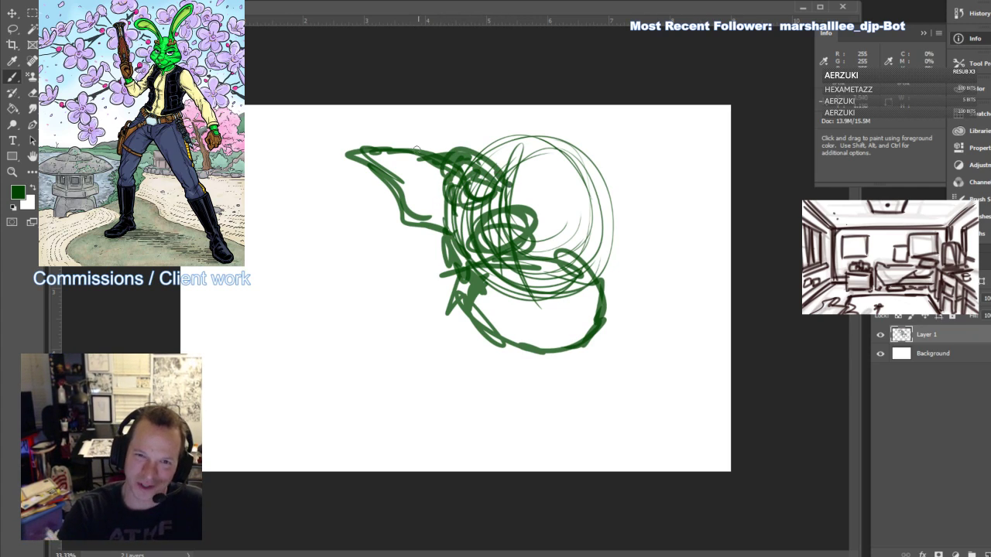
{"action": "left_click_drag", "start_coordinate": [450, 151], "coordinate": [344, 145]}
{"action": "mouse_move", "coordinate": [502, 199]}
{"action": "left_mouse_down"}
{"action": "mouse_move", "coordinate": [478, 221]}
{"action": "mouse_move", "coordinate": [522, 221]}
{"action": "mouse_move", "coordinate": [526, 182]}
{"action": "mouse_move", "coordinate": [546, 165]}
{"action": "mouse_move", "coordinate": [565, 181]}
{"action": "mouse_move", "coordinate": [583, 177]}
{"action": "left_mouse_up"}
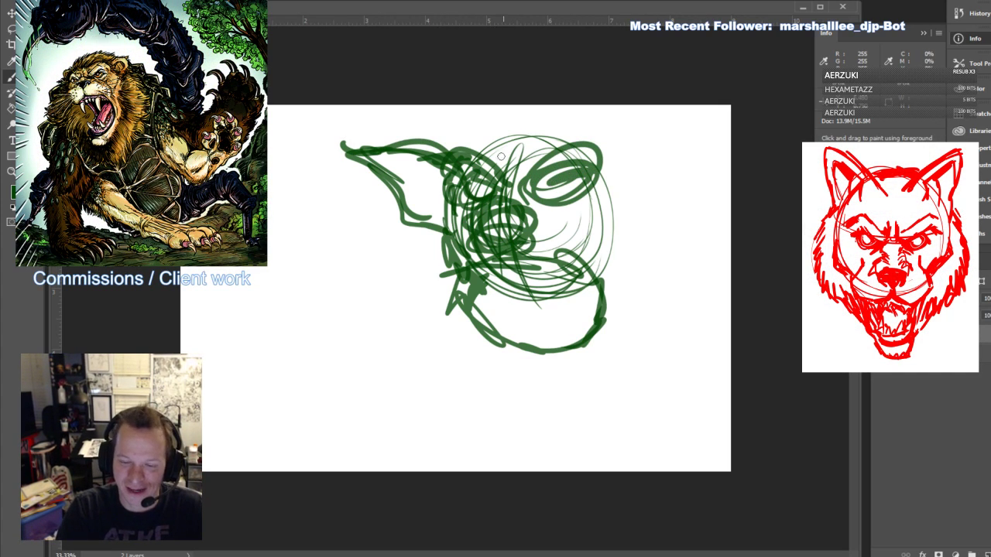
Brush the crown of the head and a second pointed ear reaching the canvas's upper edge
{"action": "mouse_move", "coordinate": [501, 156]}
{"action": "left_mouse_down"}
{"action": "mouse_move", "coordinate": [569, 136]}
{"action": "mouse_move", "coordinate": [559, 122]}
{"action": "left_mouse_up"}
{"action": "mouse_move", "coordinate": [594, 182]}
{"action": "left_mouse_down"}
{"action": "mouse_move", "coordinate": [598, 129]}
{"action": "mouse_move", "coordinate": [647, 107]}
{"action": "left_mouse_up"}
{"action": "mouse_move", "coordinate": [655, 187]}
{"action": "left_mouse_down"}
{"action": "mouse_move", "coordinate": [720, 109]}
{"action": "mouse_move", "coordinate": [655, 175]}
{"action": "left_mouse_up"}
{"action": "mouse_move", "coordinate": [680, 105]}
{"action": "left_mouse_down"}
{"action": "mouse_move", "coordinate": [593, 121]}
{"action": "mouse_move", "coordinate": [635, 110]}
{"action": "left_mouse_up"}
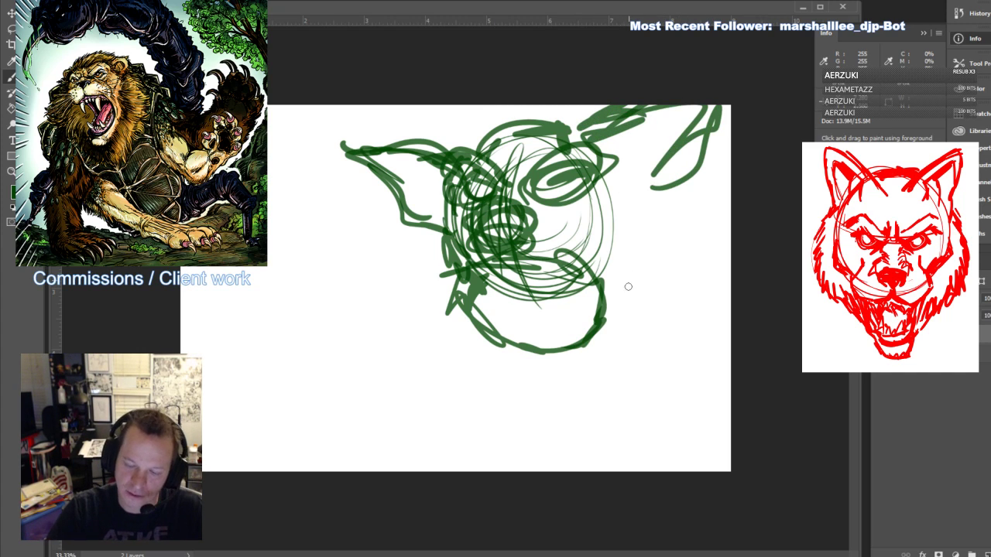
Brush the back of the neck, a round shoulder beside the jaw and the start of the body line below it
{"action": "mouse_move", "coordinate": [627, 305]}
{"action": "left_mouse_down"}
{"action": "mouse_move", "coordinate": [614, 205]}
{"action": "mouse_move", "coordinate": [633, 183]}
{"action": "mouse_move", "coordinate": [625, 261]}
{"action": "left_mouse_up"}
{"action": "mouse_move", "coordinate": [507, 270]}
{"action": "left_mouse_down"}
{"action": "mouse_move", "coordinate": [464, 294]}
{"action": "mouse_move", "coordinate": [486, 310]}
{"action": "mouse_move", "coordinate": [445, 248]}
{"action": "mouse_move", "coordinate": [571, 342]}
{"action": "mouse_move", "coordinate": [629, 278]}
{"action": "mouse_move", "coordinate": [674, 282]}
{"action": "mouse_move", "coordinate": [688, 264]}
{"action": "mouse_move", "coordinate": [710, 347]}
{"action": "left_mouse_up"}
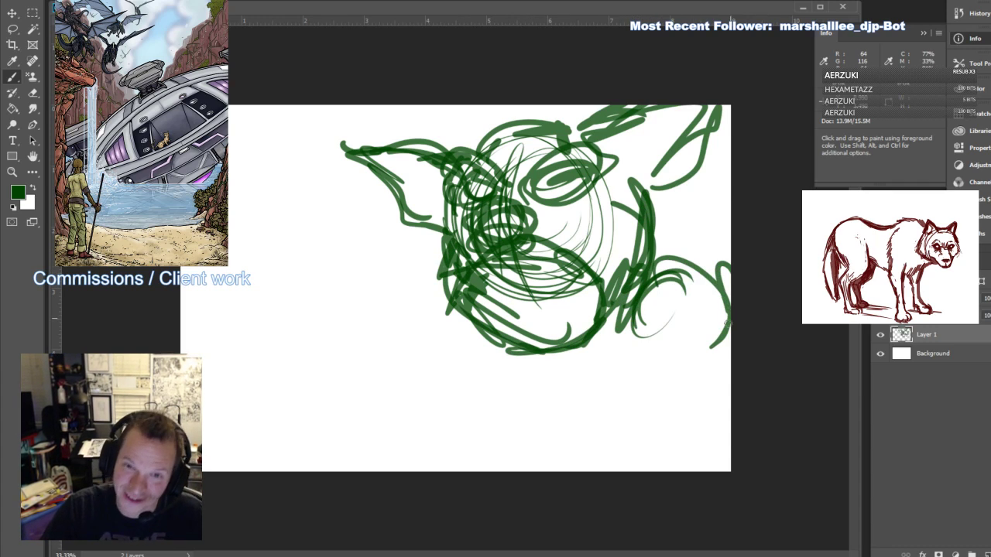
{"action": "mouse_move", "coordinate": [542, 409]}
{"action": "left_mouse_down"}
{"action": "mouse_move", "coordinate": [641, 431]}
{"action": "mouse_move", "coordinate": [675, 394]}
{"action": "mouse_move", "coordinate": [666, 341]}
{"action": "mouse_move", "coordinate": [694, 358]}
{"action": "left_mouse_up"}
{"action": "mouse_move", "coordinate": [638, 308]}
{"action": "left_mouse_down"}
{"action": "mouse_move", "coordinate": [691, 360]}
{"action": "mouse_move", "coordinate": [720, 357]}
{"action": "mouse_move", "coordinate": [668, 352]}
{"action": "left_mouse_up"}
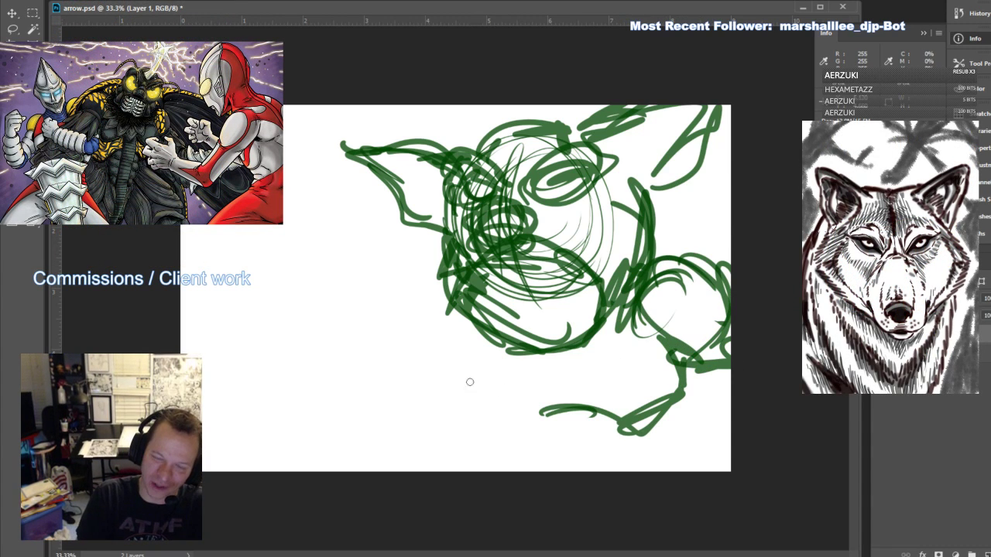
Sketch the torso below the head with a curved waistline, the chest side and the lines running off past the hip
{"action": "left_click_drag", "start_coordinate": [488, 409], "coordinate": [550, 414]}
{"action": "mouse_move", "coordinate": [510, 410]}
{"action": "left_mouse_down"}
{"action": "mouse_move", "coordinate": [580, 406]}
{"action": "mouse_move", "coordinate": [656, 429]}
{"action": "left_mouse_up"}
{"action": "mouse_move", "coordinate": [636, 422]}
{"action": "left_mouse_down"}
{"action": "mouse_move", "coordinate": [682, 390]}
{"action": "mouse_move", "coordinate": [695, 363]}
{"action": "left_mouse_up"}
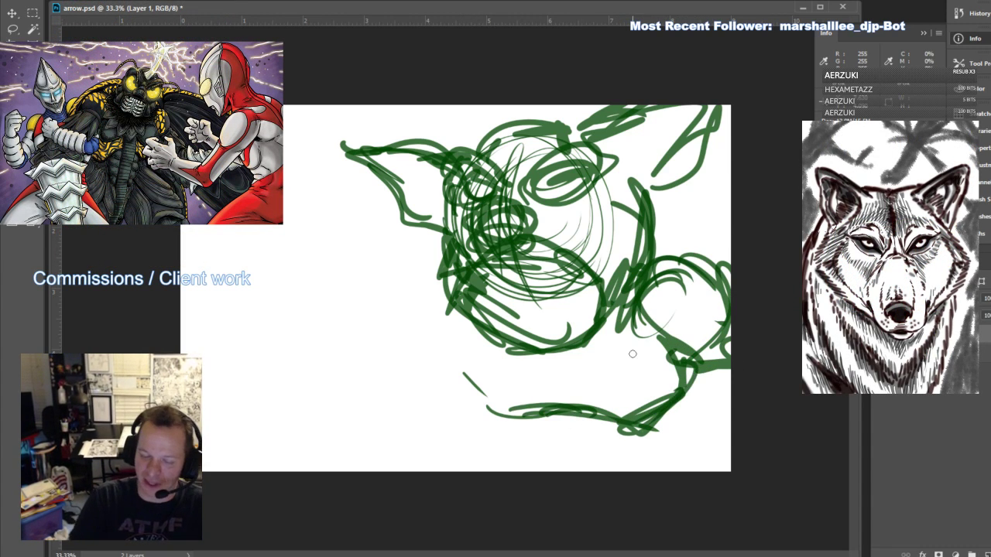
{"action": "mouse_move", "coordinate": [447, 275]}
{"action": "left_mouse_down"}
{"action": "mouse_move", "coordinate": [461, 377]}
{"action": "mouse_move", "coordinate": [487, 375]}
{"action": "mouse_move", "coordinate": [495, 413]}
{"action": "mouse_move", "coordinate": [477, 443]}
{"action": "mouse_move", "coordinate": [573, 425]}
{"action": "mouse_move", "coordinate": [657, 464]}
{"action": "mouse_move", "coordinate": [682, 379]}
{"action": "mouse_move", "coordinate": [667, 470]}
{"action": "left_mouse_up"}
{"action": "left_click_drag", "start_coordinate": [672, 419], "coordinate": [687, 471]}
{"action": "mouse_move", "coordinate": [683, 412]}
{"action": "left_mouse_down"}
{"action": "mouse_move", "coordinate": [711, 364]}
{"action": "mouse_move", "coordinate": [732, 403]}
{"action": "left_mouse_up"}
{"action": "mouse_move", "coordinate": [703, 378]}
{"action": "left_mouse_down"}
{"action": "mouse_move", "coordinate": [722, 400]}
{"action": "mouse_move", "coordinate": [753, 420]}
{"action": "left_mouse_up"}
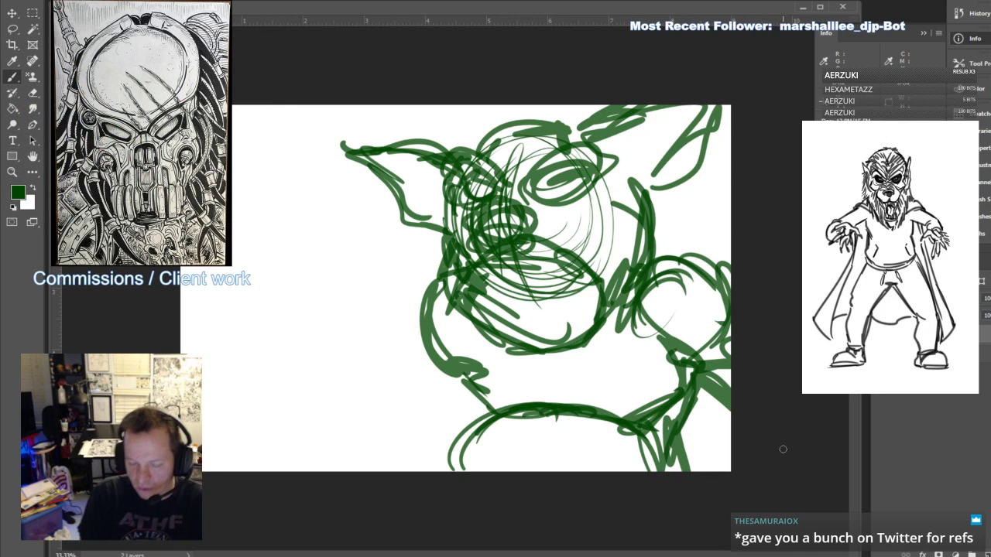
Brush the belly's short centre line, the near side of the waist and the start of the limb beside it
{"action": "left_click_drag", "start_coordinate": [473, 370], "coordinate": [485, 410]}
{"action": "left_click_drag", "start_coordinate": [483, 347], "coordinate": [474, 363]}
{"action": "left_click_drag", "start_coordinate": [544, 360], "coordinate": [558, 400]}
{"action": "left_click_drag", "start_coordinate": [509, 408], "coordinate": [575, 407]}
{"action": "left_click_drag", "start_coordinate": [477, 376], "coordinate": [493, 410]}
{"action": "mouse_move", "coordinate": [477, 328]}
{"action": "left_mouse_down"}
{"action": "mouse_move", "coordinate": [470, 352]}
{"action": "mouse_move", "coordinate": [414, 399]}
{"action": "left_mouse_up"}
{"action": "left_click_drag", "start_coordinate": [457, 363], "coordinate": [487, 403]}
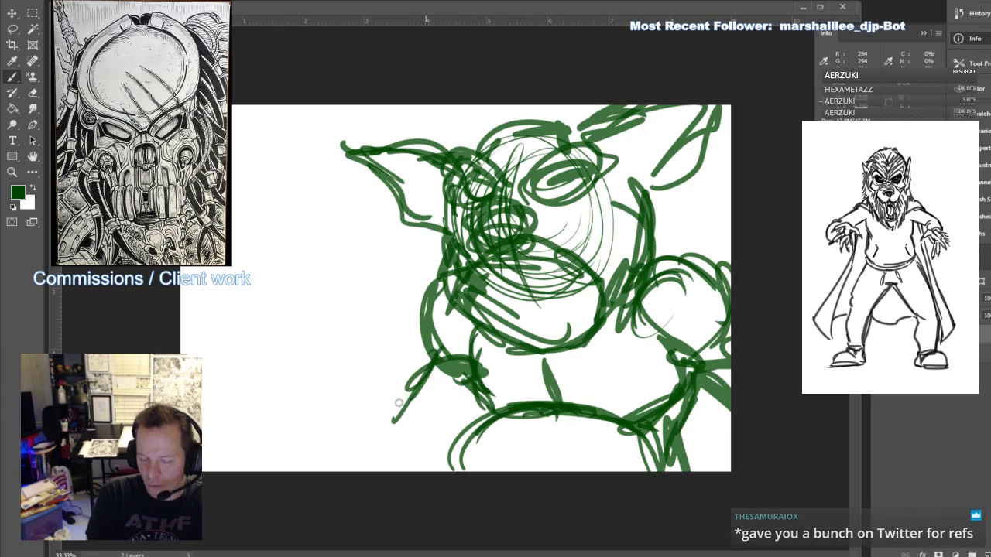
Brush the limb running diagonally down from the waist and the curved form at the canvas's lower edge
{"action": "mouse_move", "coordinate": [440, 350]}
{"action": "left_mouse_down"}
{"action": "mouse_move", "coordinate": [369, 446]}
{"action": "mouse_move", "coordinate": [387, 432]}
{"action": "left_mouse_up"}
{"action": "left_click_drag", "start_coordinate": [389, 446], "coordinate": [440, 445]}
{"action": "left_click_drag", "start_coordinate": [474, 381], "coordinate": [418, 463]}
{"action": "left_click_drag", "start_coordinate": [473, 406], "coordinate": [427, 465]}
{"action": "mouse_move", "coordinate": [377, 435]}
{"action": "left_mouse_down"}
{"action": "mouse_move", "coordinate": [353, 453]}
{"action": "mouse_move", "coordinate": [327, 469]}
{"action": "left_mouse_up"}
{"action": "left_click_drag", "start_coordinate": [434, 441], "coordinate": [415, 470]}
{"action": "left_click_drag", "start_coordinate": [474, 381], "coordinate": [424, 456]}
{"action": "left_click_drag", "start_coordinate": [472, 398], "coordinate": [420, 471]}
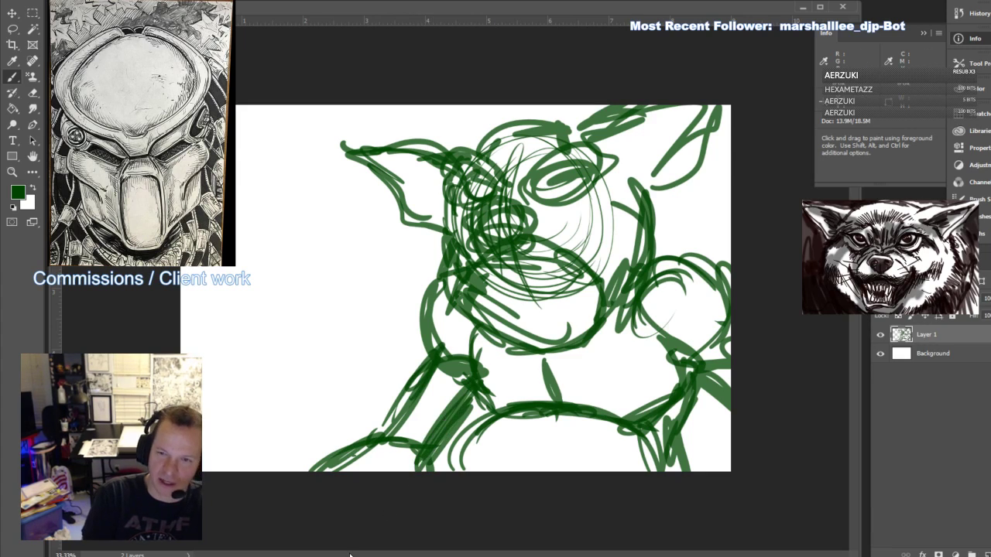
Brush a diagonal arm down from the jaw and a large round form in the canvas's lower corner
{"action": "left_click_drag", "start_coordinate": [493, 274], "coordinate": [412, 368]}
{"action": "left_click_drag", "start_coordinate": [455, 309], "coordinate": [399, 370]}
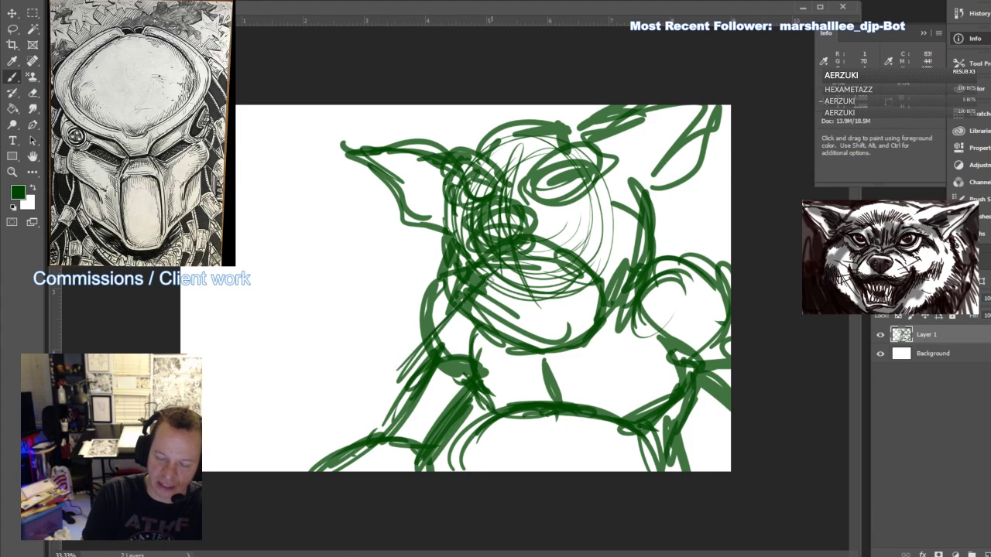
{"action": "left_click_drag", "start_coordinate": [490, 278], "coordinate": [401, 348]}
{"action": "mouse_move", "coordinate": [416, 315]}
{"action": "left_mouse_down"}
{"action": "mouse_move", "coordinate": [379, 367]}
{"action": "mouse_move", "coordinate": [397, 357]}
{"action": "mouse_move", "coordinate": [260, 445]}
{"action": "left_mouse_up"}
{"action": "mouse_move", "coordinate": [395, 364]}
{"action": "left_mouse_down"}
{"action": "mouse_move", "coordinate": [252, 469]}
{"action": "mouse_move", "coordinate": [325, 471]}
{"action": "mouse_move", "coordinate": [252, 469]}
{"action": "left_mouse_up"}
{"action": "left_click_drag", "start_coordinate": [302, 386], "coordinate": [411, 471]}
{"action": "left_click_drag", "start_coordinate": [252, 434], "coordinate": [407, 471]}
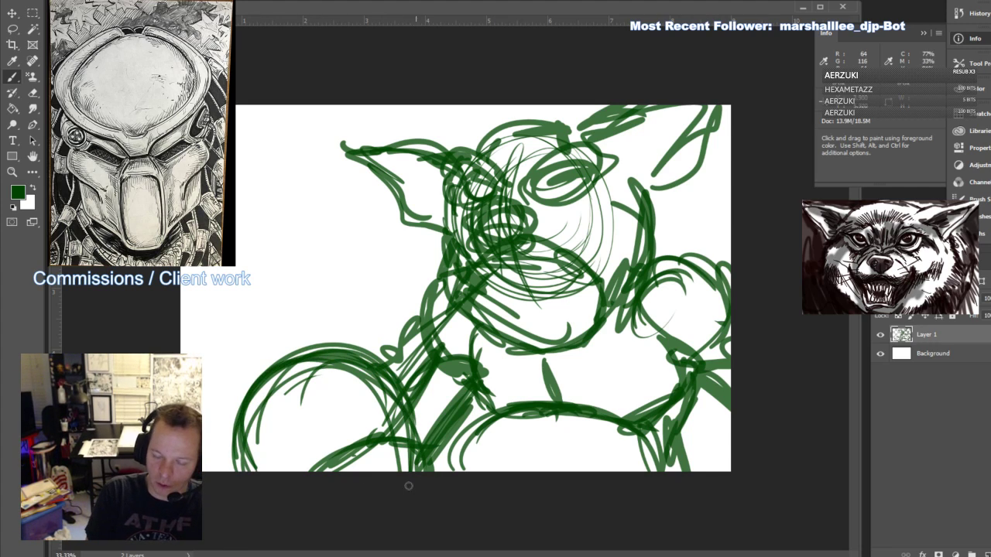
Reinforce the rim of the large round form and the arm where it meets it, and mark the inside of the mouth
{"action": "left_click_drag", "start_coordinate": [381, 410], "coordinate": [402, 471]}
{"action": "left_click_drag", "start_coordinate": [387, 339], "coordinate": [385, 426]}
{"action": "left_click_drag", "start_coordinate": [358, 379], "coordinate": [446, 294]}
{"action": "left_click_drag", "start_coordinate": [391, 344], "coordinate": [456, 275]}
{"action": "left_click_drag", "start_coordinate": [536, 271], "coordinate": [511, 327]}
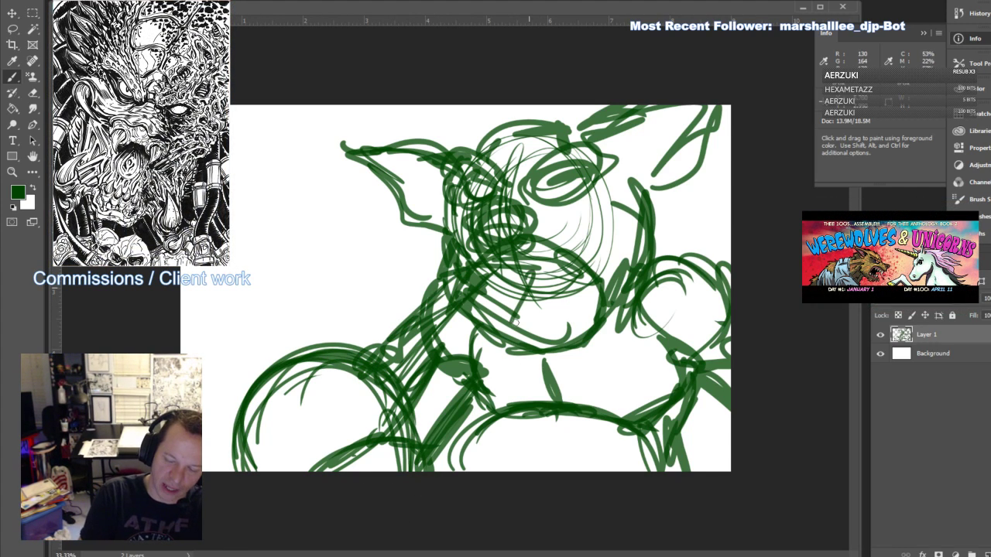
Brush diagonal strokes from the mouth across the chest and down past the hip
{"action": "left_click_drag", "start_coordinate": [570, 287], "coordinate": [529, 328]}
{"action": "left_click_drag", "start_coordinate": [581, 288], "coordinate": [526, 348]}
{"action": "left_click_drag", "start_coordinate": [581, 297], "coordinate": [488, 383]}
{"action": "left_click_drag", "start_coordinate": [547, 324], "coordinate": [465, 389]}
{"action": "mouse_move", "coordinate": [486, 383]}
{"action": "left_mouse_down"}
{"action": "mouse_move", "coordinate": [456, 432]}
{"action": "mouse_move", "coordinate": [557, 458]}
{"action": "mouse_move", "coordinate": [572, 477]}
{"action": "mouse_move", "coordinate": [457, 473]}
{"action": "left_mouse_up"}
{"action": "left_click_drag", "start_coordinate": [496, 419], "coordinate": [488, 376]}
Brush loose curling and finger-like shapes above the large round form, with small accents around the chest
{"action": "mouse_move", "coordinate": [296, 343]}
{"action": "left_mouse_down"}
{"action": "mouse_move", "coordinate": [344, 285]}
{"action": "mouse_move", "coordinate": [378, 339]}
{"action": "left_mouse_up"}
{"action": "left_click_drag", "start_coordinate": [343, 302], "coordinate": [381, 348]}
{"action": "mouse_move", "coordinate": [341, 299]}
{"action": "left_mouse_down"}
{"action": "mouse_move", "coordinate": [314, 265]}
{"action": "mouse_move", "coordinate": [405, 314]}
{"action": "left_mouse_up"}
{"action": "left_click_drag", "start_coordinate": [541, 325], "coordinate": [482, 310]}
{"action": "left_click_drag", "start_coordinate": [474, 327], "coordinate": [464, 353]}
{"action": "left_click_drag", "start_coordinate": [432, 387], "coordinate": [434, 411]}
{"action": "left_click_drag", "start_coordinate": [395, 279], "coordinate": [409, 298]}
{"action": "left_click_drag", "start_coordinate": [293, 348], "coordinate": [283, 316]}
{"action": "mouse_move", "coordinate": [284, 319]}
{"action": "left_mouse_down"}
{"action": "mouse_move", "coordinate": [262, 350]}
{"action": "mouse_move", "coordinate": [252, 344]}
{"action": "left_mouse_up"}
{"action": "left_click_drag", "start_coordinate": [258, 329], "coordinate": [246, 369]}
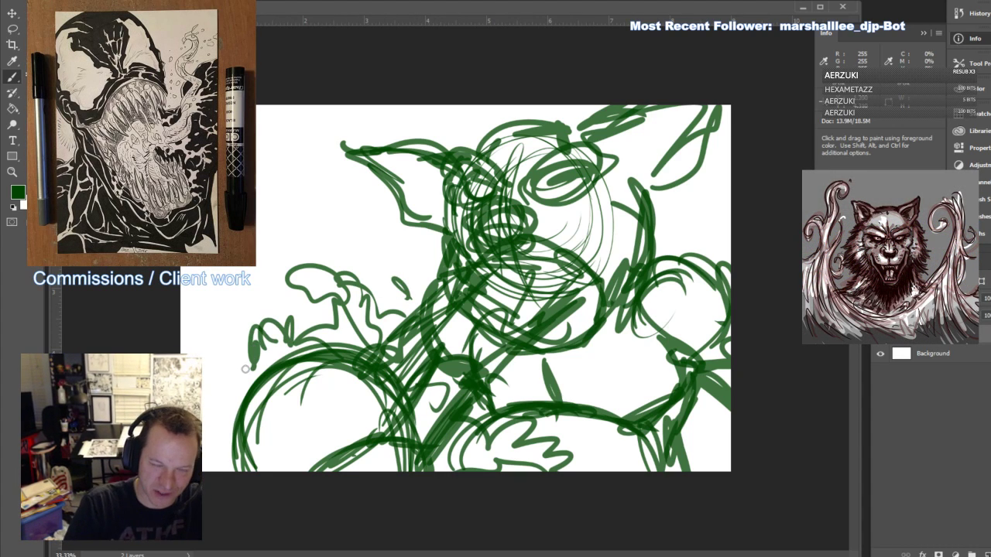
Add inner strokes to the round form, diagonal lines down the chest and darker strokes along the neck
{"action": "left_click_drag", "start_coordinate": [259, 469], "coordinate": [272, 398]}
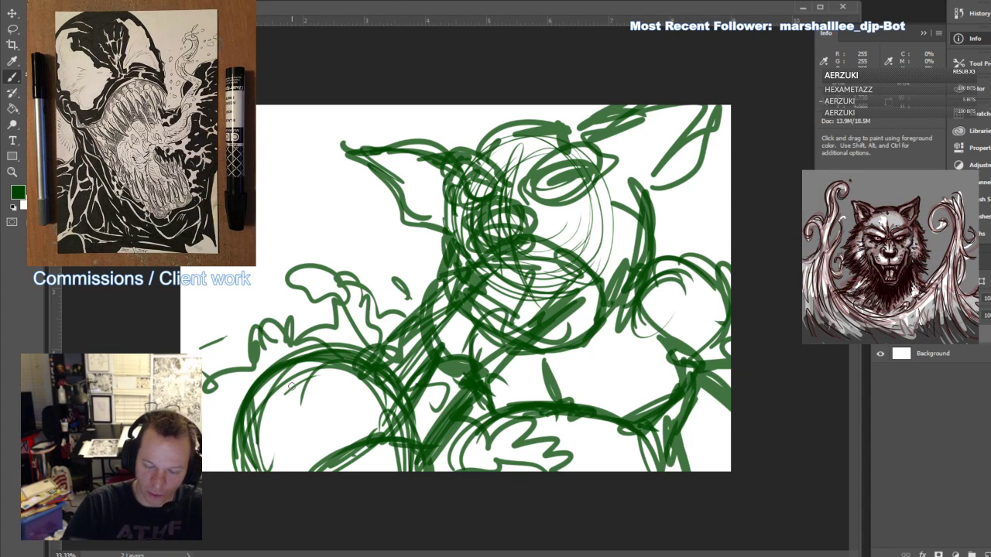
{"action": "left_click_drag", "start_coordinate": [548, 304], "coordinate": [520, 350]}
{"action": "left_click_drag", "start_coordinate": [539, 350], "coordinate": [502, 413]}
{"action": "left_click_drag", "start_coordinate": [457, 277], "coordinate": [443, 305]}
{"action": "left_click_drag", "start_coordinate": [456, 249], "coordinate": [435, 306]}
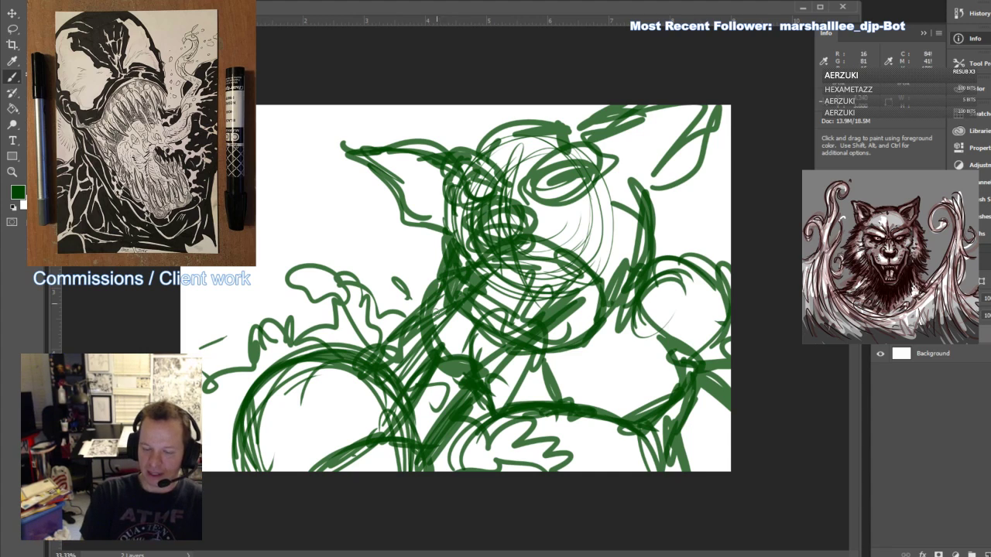
{"action": "left_click_drag", "start_coordinate": [449, 268], "coordinate": [424, 319]}
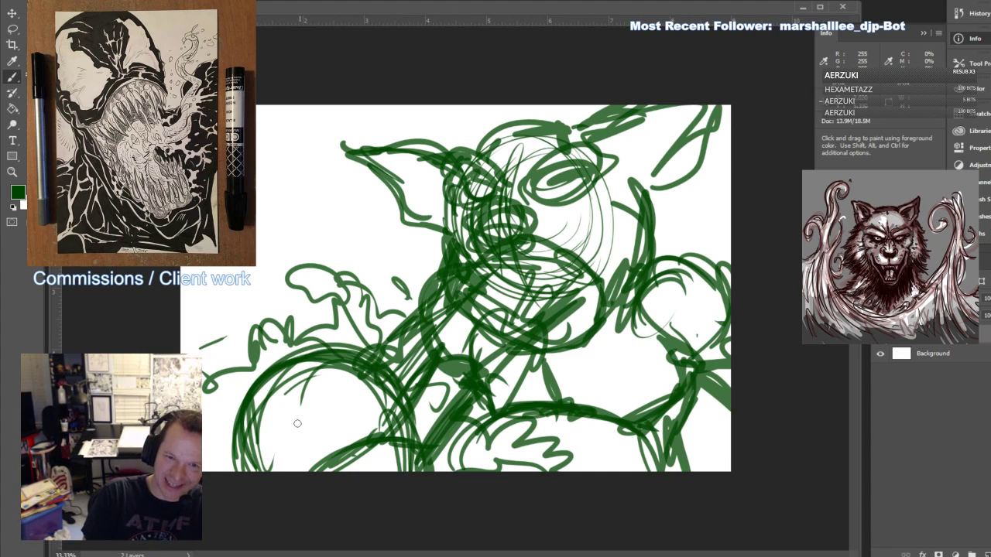
Brush curved and angled detail marks inside the large round form and thicken its outline
{"action": "left_click_drag", "start_coordinate": [314, 426], "coordinate": [270, 444]}
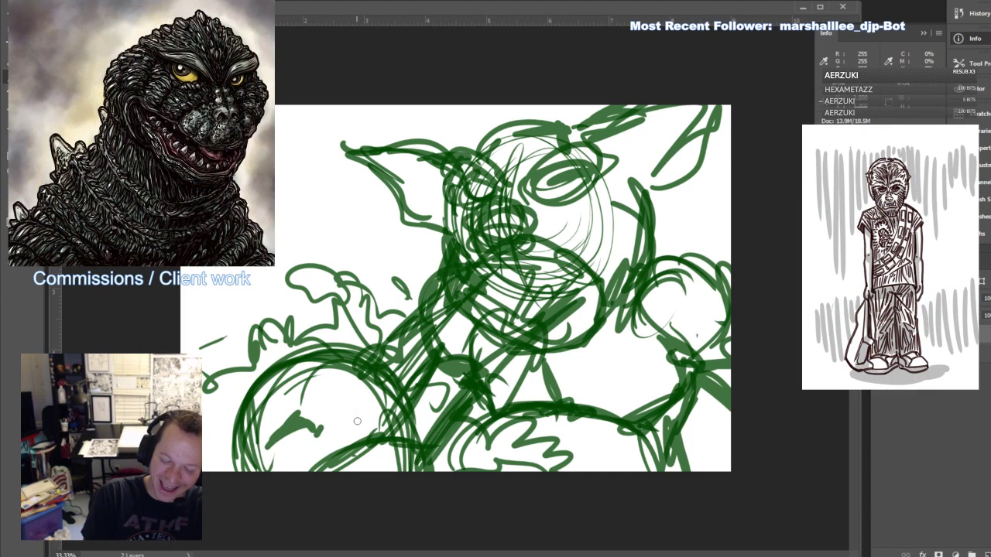
{"action": "mouse_move", "coordinate": [325, 412]}
{"action": "left_mouse_down"}
{"action": "mouse_move", "coordinate": [356, 413]}
{"action": "mouse_move", "coordinate": [313, 461]}
{"action": "mouse_move", "coordinate": [398, 420]}
{"action": "left_mouse_up"}
{"action": "mouse_move", "coordinate": [402, 415]}
{"action": "left_mouse_down"}
{"action": "mouse_move", "coordinate": [415, 470]}
{"action": "mouse_move", "coordinate": [360, 460]}
{"action": "mouse_move", "coordinate": [407, 471]}
{"action": "left_mouse_up"}
{"action": "mouse_move", "coordinate": [276, 418]}
{"action": "left_mouse_down"}
{"action": "mouse_move", "coordinate": [321, 391]}
{"action": "mouse_move", "coordinate": [346, 389]}
{"action": "left_mouse_up"}
{"action": "left_click_drag", "start_coordinate": [356, 382], "coordinate": [384, 372]}
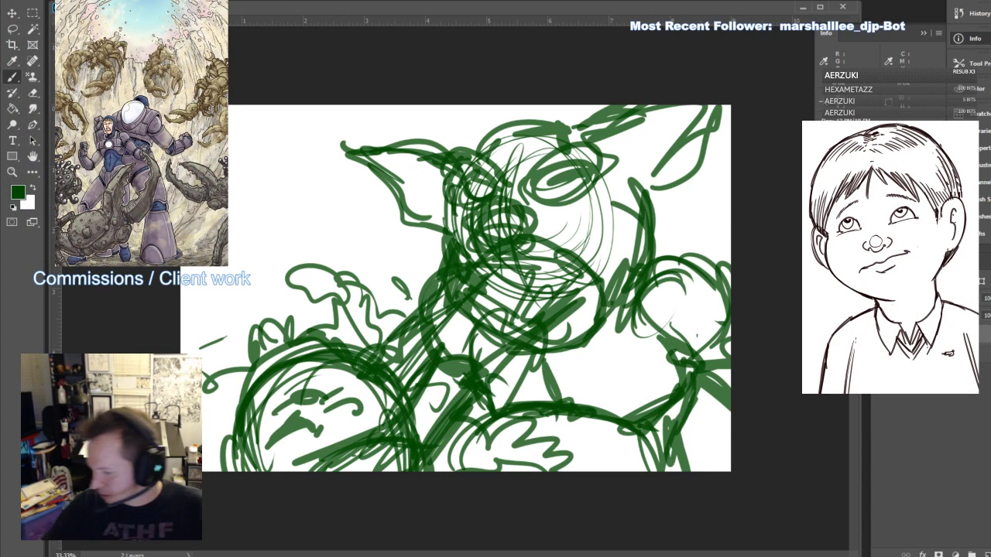
Rotate the whole sketch slightly counter-clockwise, scale it to about 89% and reposition it within the canvas
{"action": "key", "text": "ctrl+t"}
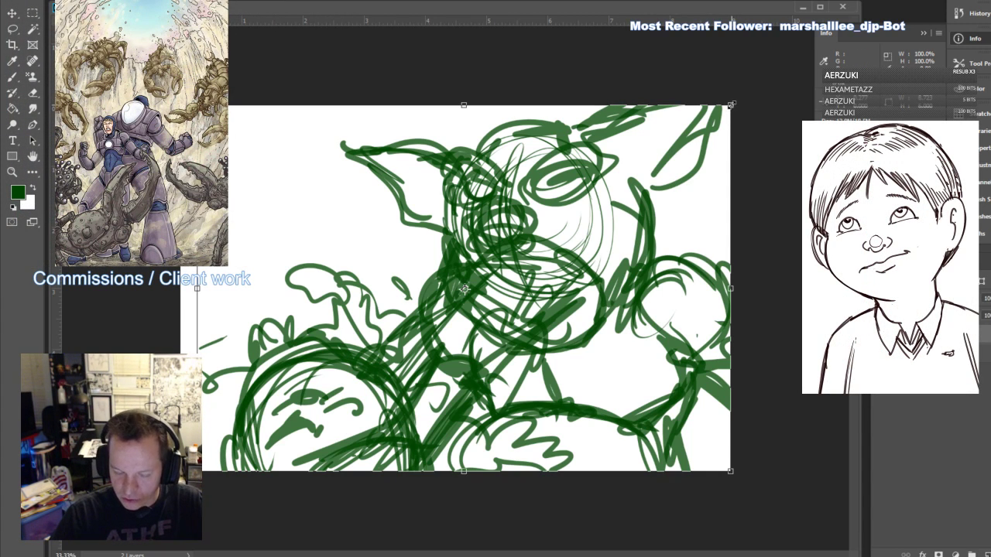
{"action": "left_click_drag", "start_coordinate": [732, 103], "coordinate": [702, 99]}
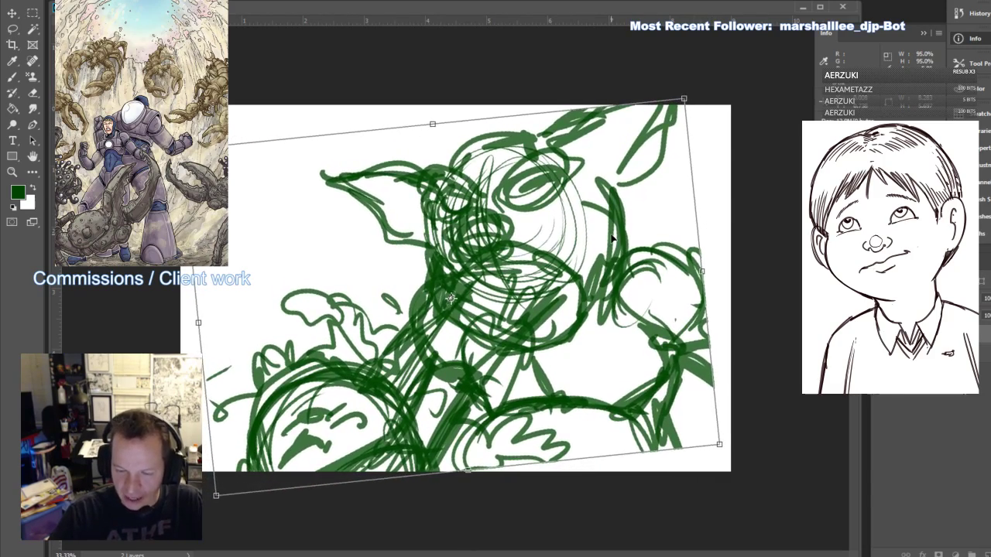
{"action": "left_click_drag", "start_coordinate": [612, 238], "coordinate": [620, 196]}
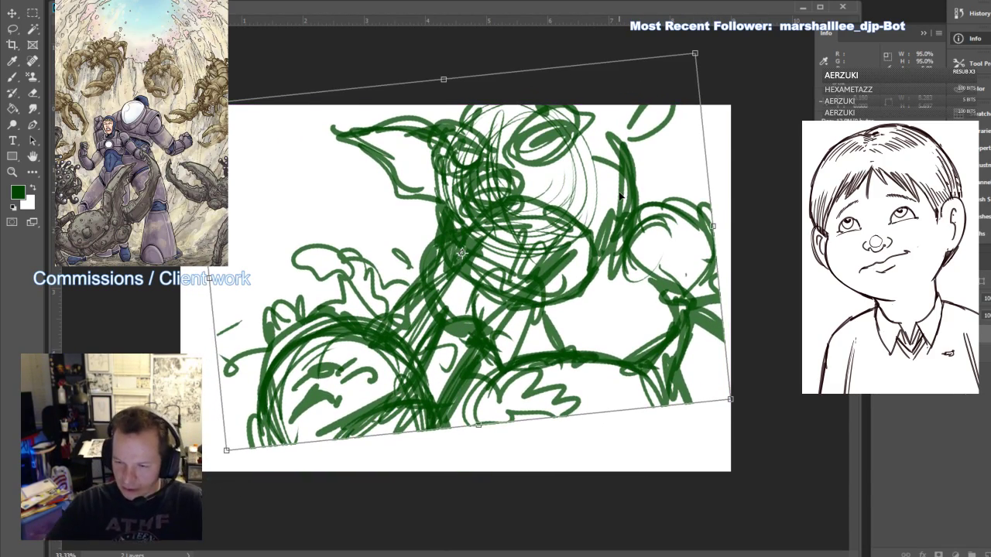
{"action": "left_click_drag", "start_coordinate": [695, 54], "coordinate": [667, 80]}
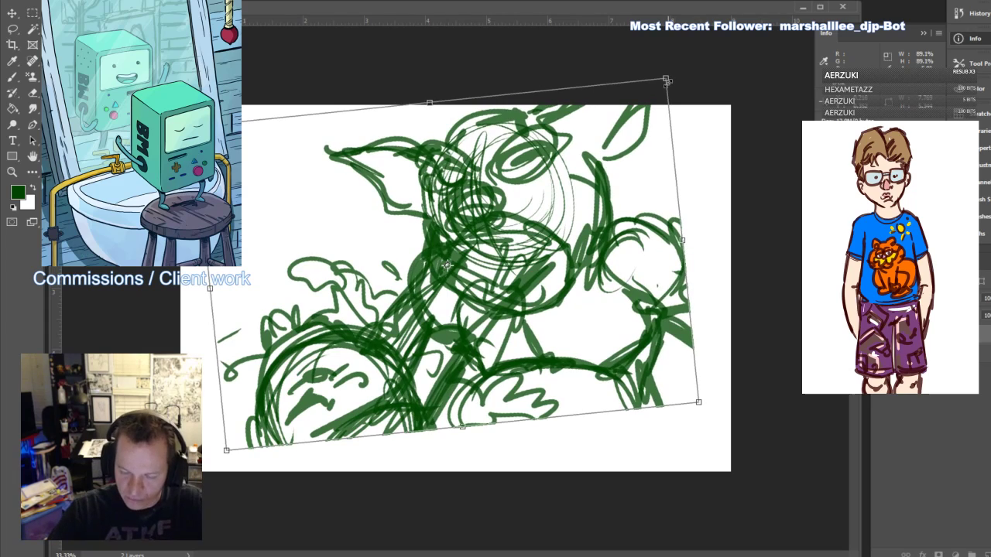
{"action": "left_click_drag", "start_coordinate": [674, 270], "coordinate": [675, 275]}
{"action": "key", "text": "Return"}
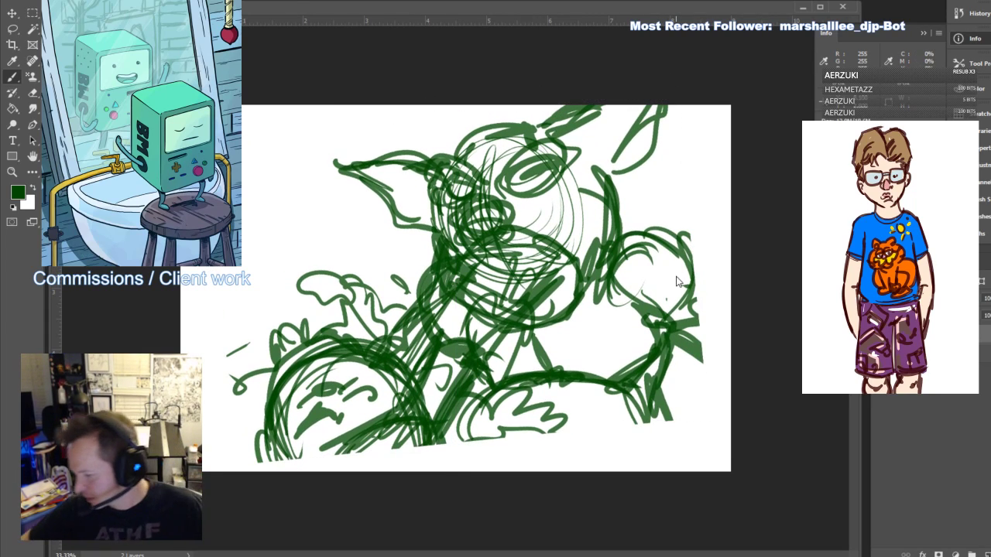
Extend the cut-off round form, legs and far arm with brush strokes out to the canvas edges
{"action": "key", "text": "shift+b"}
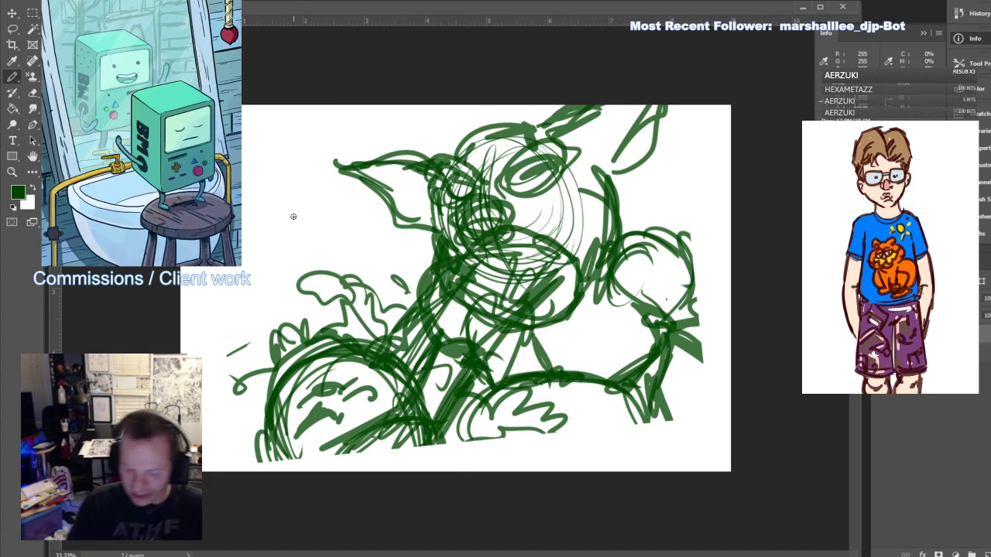
{"action": "left_click_drag", "start_coordinate": [309, 443], "coordinate": [285, 443]}
{"action": "left_click_drag", "start_coordinate": [433, 440], "coordinate": [435, 472]}
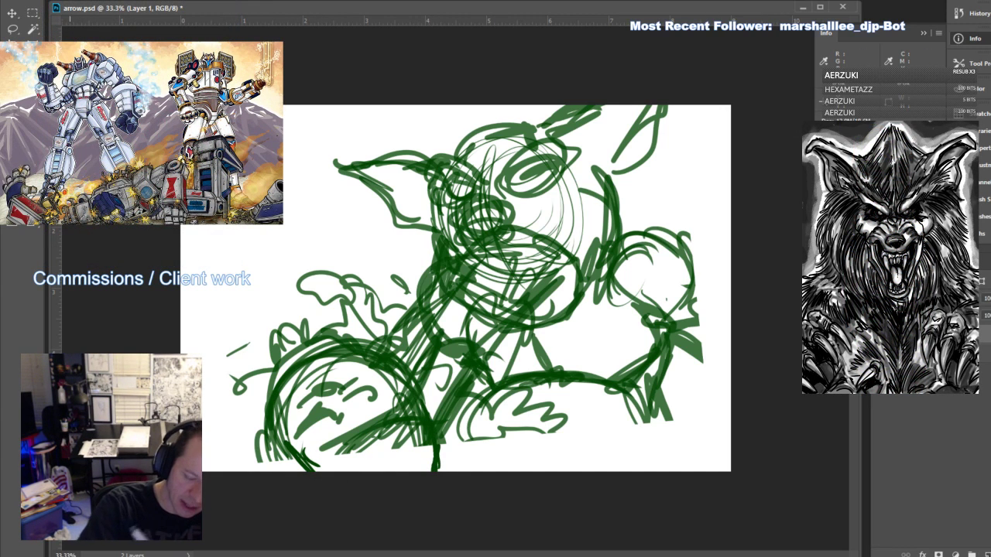
{"action": "mouse_move", "coordinate": [276, 430]}
{"action": "left_mouse_down"}
{"action": "mouse_move", "coordinate": [319, 473]}
{"action": "mouse_move", "coordinate": [342, 444]}
{"action": "mouse_move", "coordinate": [461, 456]}
{"action": "mouse_move", "coordinate": [491, 401]}
{"action": "left_mouse_up"}
{"action": "left_click_drag", "start_coordinate": [472, 442], "coordinate": [462, 471]}
{"action": "mouse_move", "coordinate": [644, 471]}
{"action": "left_mouse_down"}
{"action": "mouse_move", "coordinate": [664, 404]}
{"action": "mouse_move", "coordinate": [671, 471]}
{"action": "left_mouse_up"}
{"action": "left_click_drag", "start_coordinate": [644, 389], "coordinate": [674, 469]}
{"action": "left_click_drag", "start_coordinate": [682, 387], "coordinate": [730, 325]}
{"action": "left_click_drag", "start_coordinate": [688, 364], "coordinate": [725, 295]}
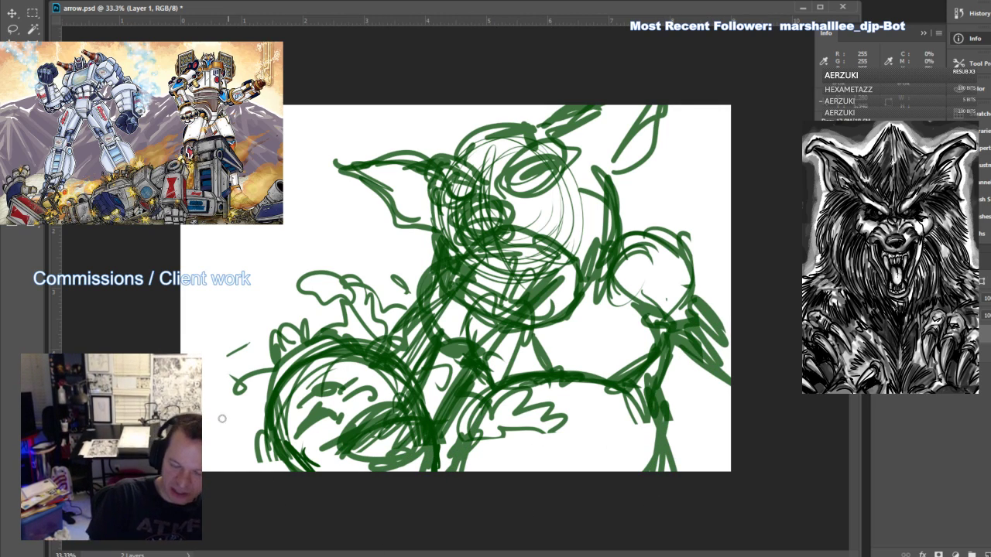
Thicken the lower side of the round form and brush a curved shape from it to the canvas's near edge
{"action": "left_click_drag", "start_coordinate": [263, 434], "coordinate": [271, 467]}
{"action": "mouse_move", "coordinate": [183, 341]}
{"action": "left_mouse_down"}
{"action": "mouse_move", "coordinate": [243, 354]}
{"action": "mouse_move", "coordinate": [266, 385]}
{"action": "left_mouse_up"}
{"action": "left_click_drag", "start_coordinate": [201, 319], "coordinate": [270, 381]}
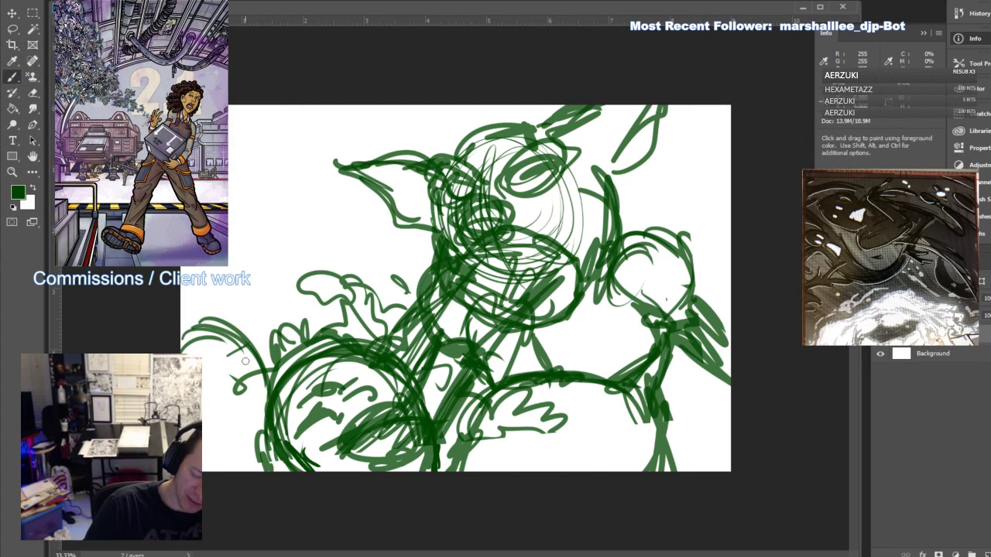
Brush curved overlapping outlines and short tufts on the partial round form beside the large circle, with small fleck marks above it
{"action": "left_click_drag", "start_coordinate": [227, 341], "coordinate": [234, 387]}
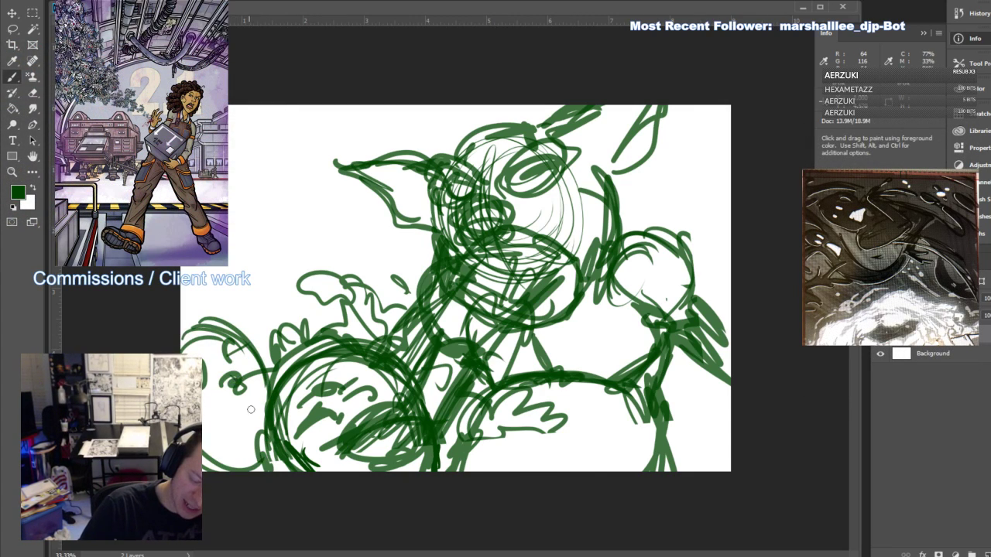
{"action": "left_click_drag", "start_coordinate": [182, 314], "coordinate": [256, 347]}
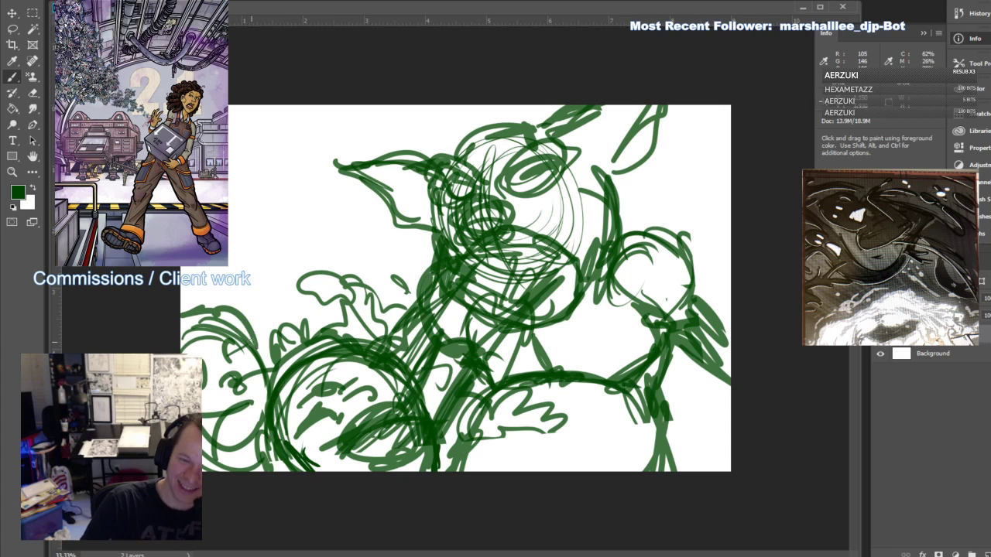
{"action": "left_click_drag", "start_coordinate": [239, 311], "coordinate": [266, 355]}
{"action": "mouse_move", "coordinate": [212, 303]}
{"action": "left_mouse_down"}
{"action": "mouse_move", "coordinate": [248, 339]}
{"action": "mouse_move", "coordinate": [246, 307]}
{"action": "left_mouse_up"}
{"action": "left_click_drag", "start_coordinate": [252, 316], "coordinate": [273, 313]}
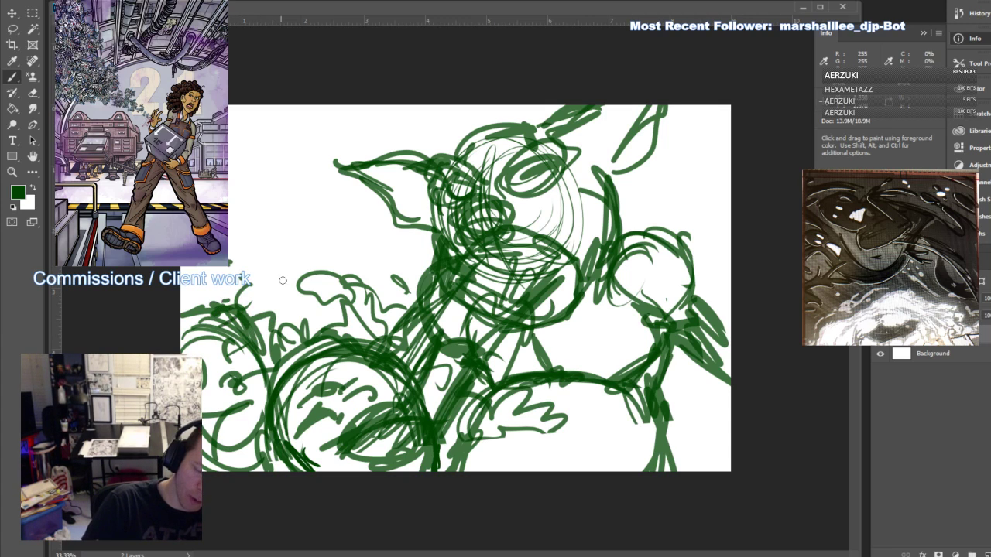
{"action": "left_click_drag", "start_coordinate": [278, 275], "coordinate": [284, 281]}
{"action": "left_click_drag", "start_coordinate": [292, 257], "coordinate": [287, 263]}
{"action": "left_click_drag", "start_coordinate": [261, 223], "coordinate": [265, 227]}
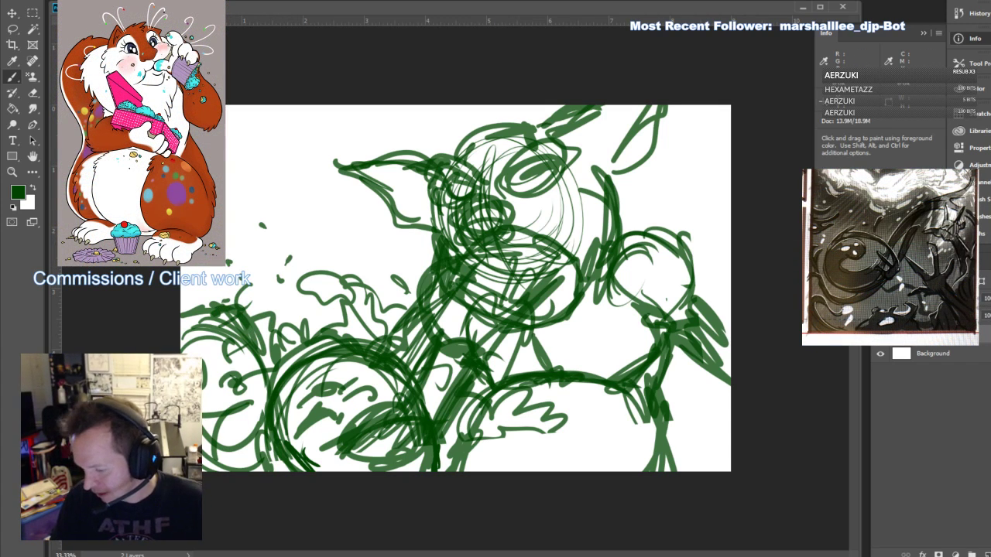
Fade the rough sketch layer to 50% opacity and add a new layer above it
{"action": "type", "text": "50"}
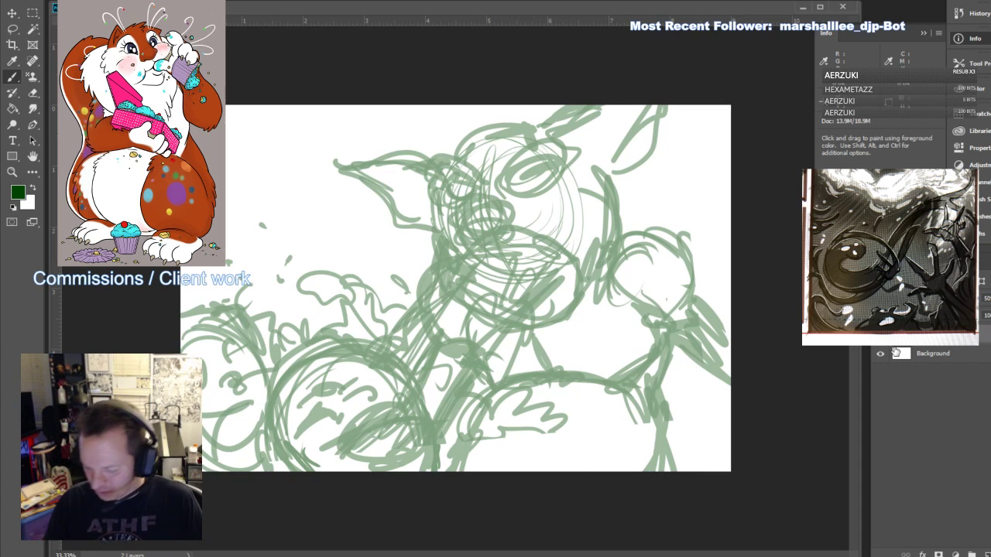
{"action": "left_click", "coordinate": [983, 553]}
Choose a very dark green foreground colour and adjust the brush size for the tighter drawing
{"action": "left_click", "coordinate": [17, 192]}
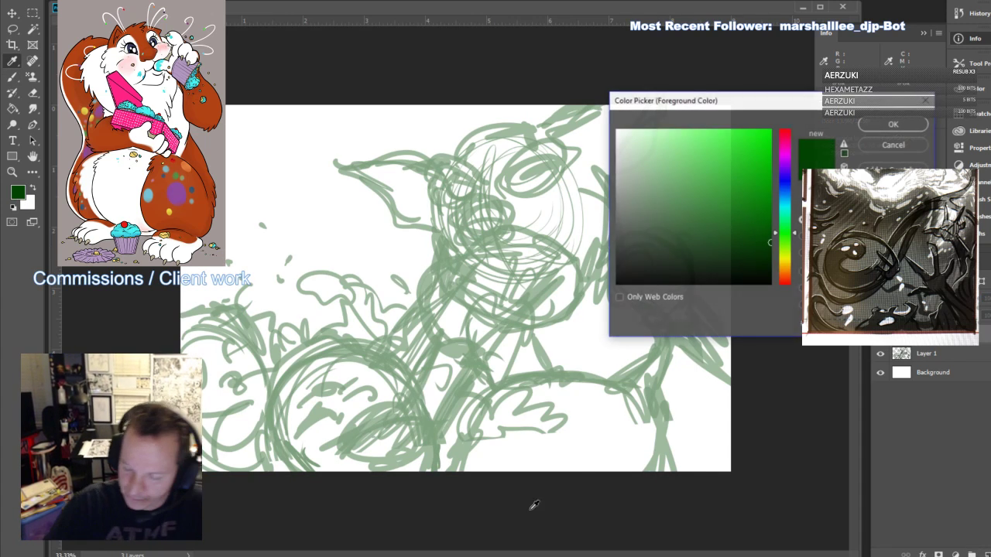
{"action": "left_click", "coordinate": [765, 271]}
{"action": "left_click", "coordinate": [889, 124]}
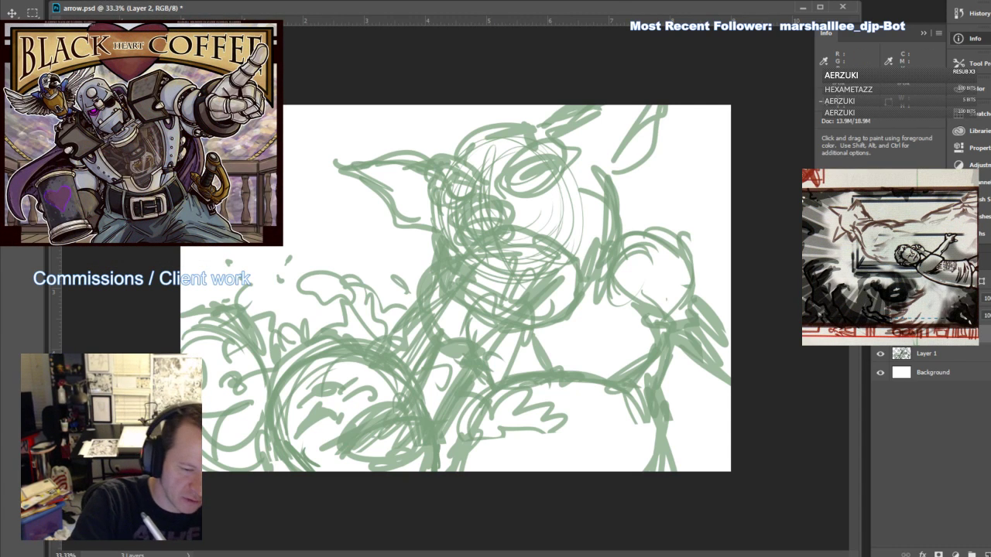
{"action": "left_click", "coordinate": [46, 1]}
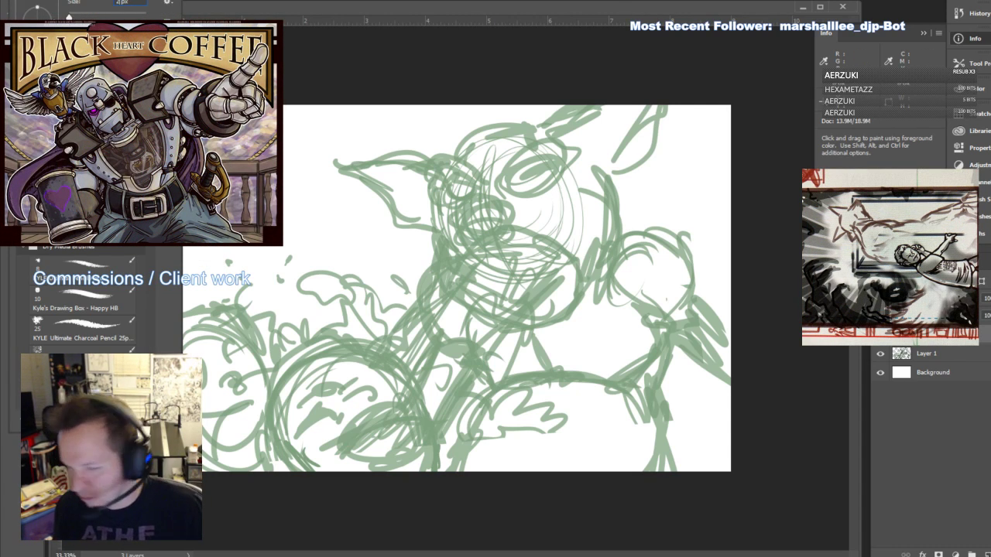
{"action": "key", "text": "Return"}
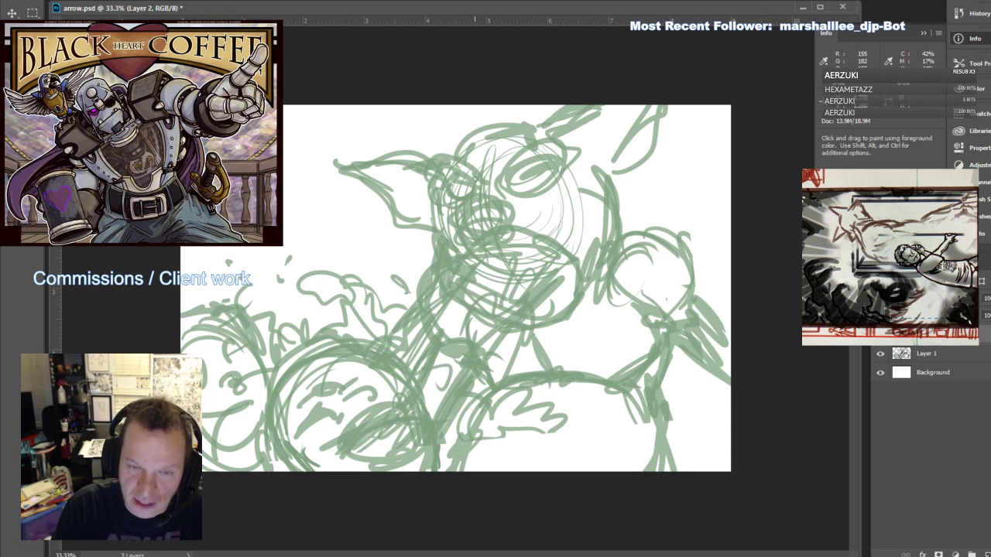
Brush the creature's nose bridge, nose tip and nostrils over the faded sketch
{"action": "mouse_move", "coordinate": [474, 180]}
{"action": "left_mouse_down"}
{"action": "mouse_move", "coordinate": [467, 233]}
{"action": "mouse_move", "coordinate": [511, 206]}
{"action": "left_mouse_up"}
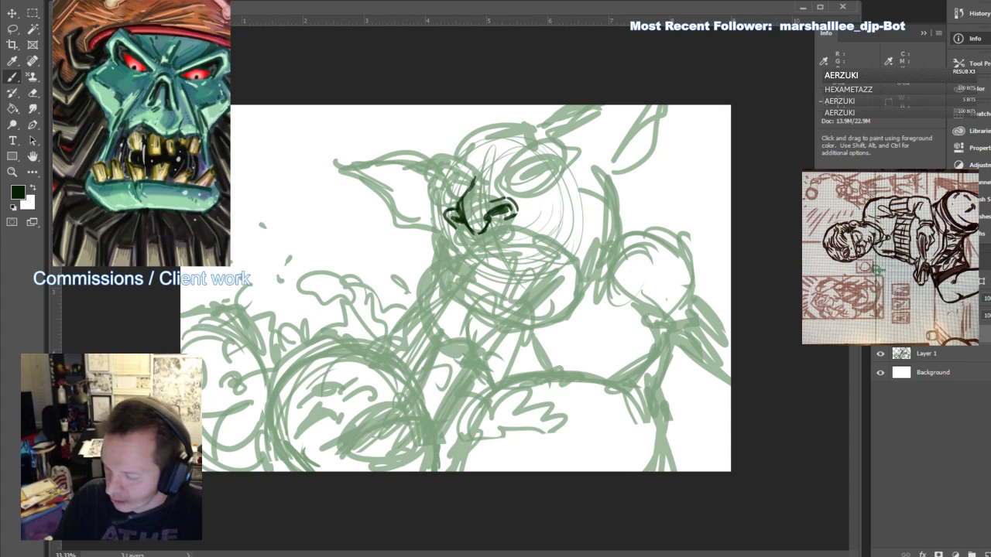
Remove the nose strokes from view and bring them back
{"action": "key", "text": "ctrl+z"}
{"action": "key", "text": "ctrl+z"}
{"action": "key", "text": "ctrl+z"}
{"action": "key", "text": "ctrl+z"}
{"action": "key", "text": "ctrl+z"}
{"action": "key", "text": "ctrl+z"}
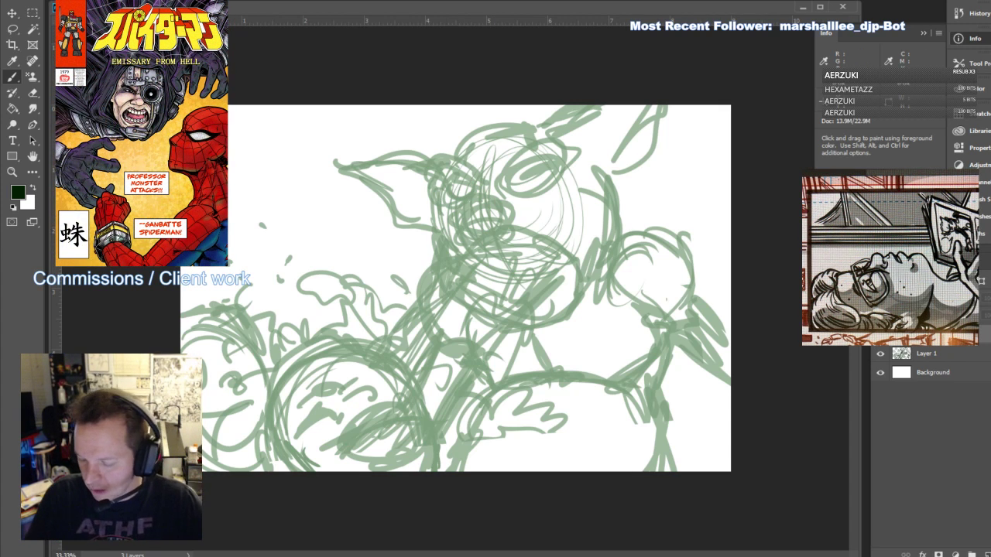
{"action": "left_click", "coordinate": [881, 334]}
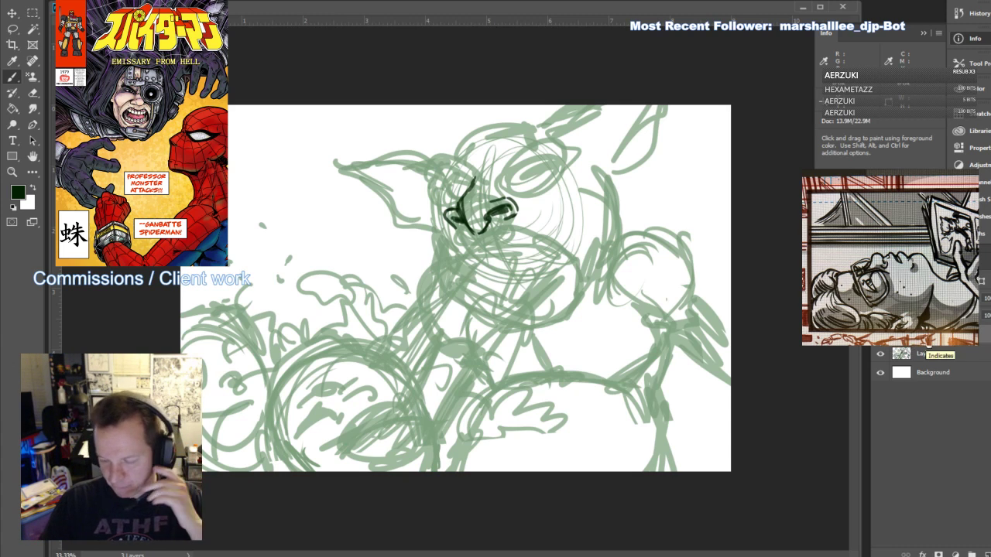
Refine the nose and brush angry slanted brows, narrowed eyes and wrinkles around them
{"action": "left_click_drag", "start_coordinate": [467, 223], "coordinate": [473, 227]}
{"action": "mouse_move", "coordinate": [480, 200]}
{"action": "left_mouse_down"}
{"action": "mouse_move", "coordinate": [487, 229]}
{"action": "mouse_move", "coordinate": [486, 217]}
{"action": "left_mouse_up"}
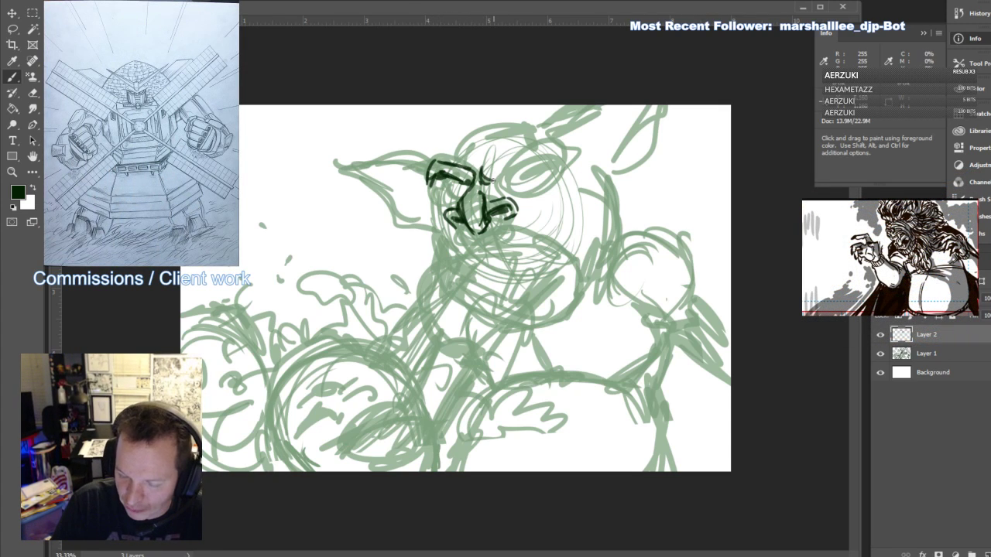
{"action": "left_click_drag", "start_coordinate": [503, 176], "coordinate": [552, 167]}
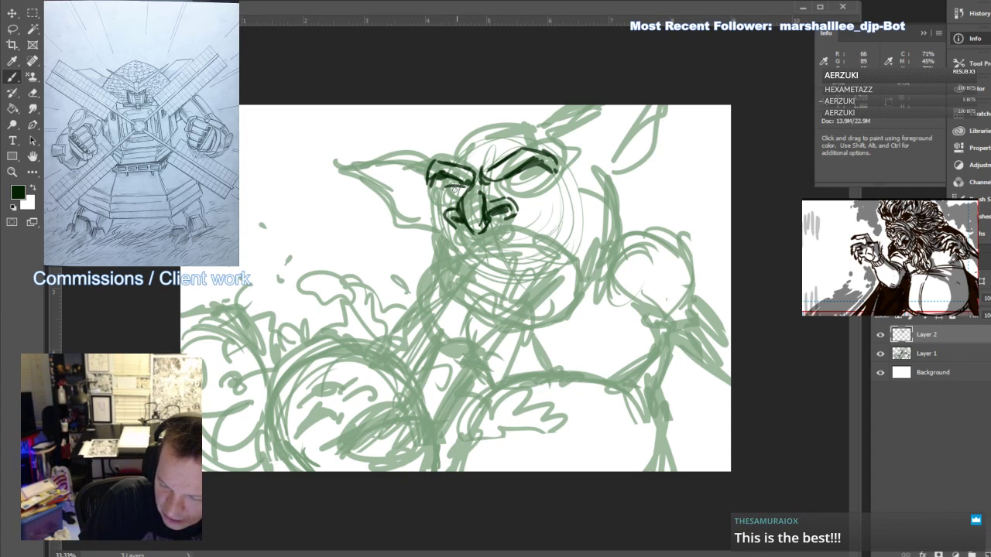
{"action": "left_click_drag", "start_coordinate": [455, 189], "coordinate": [469, 188]}
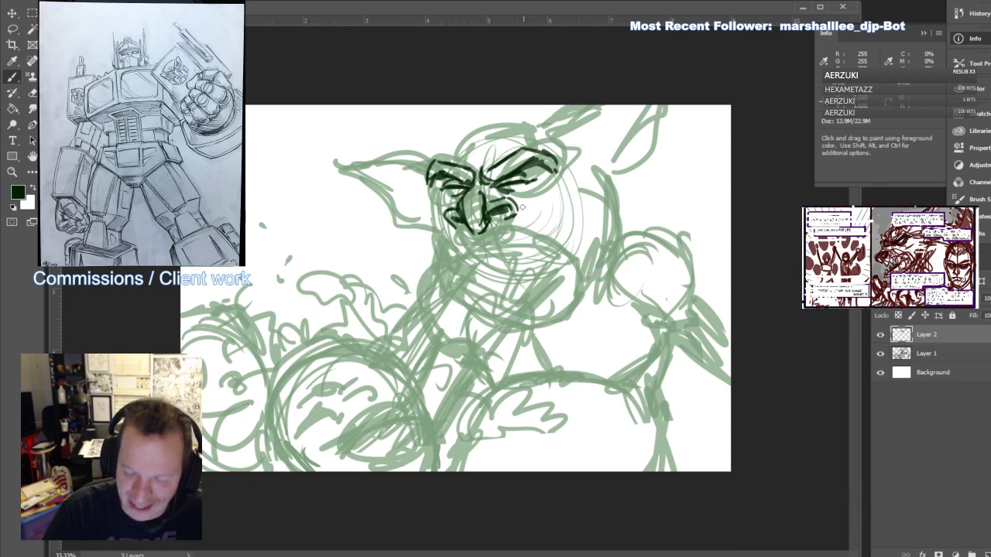
{"action": "left_click_drag", "start_coordinate": [528, 186], "coordinate": [513, 191]}
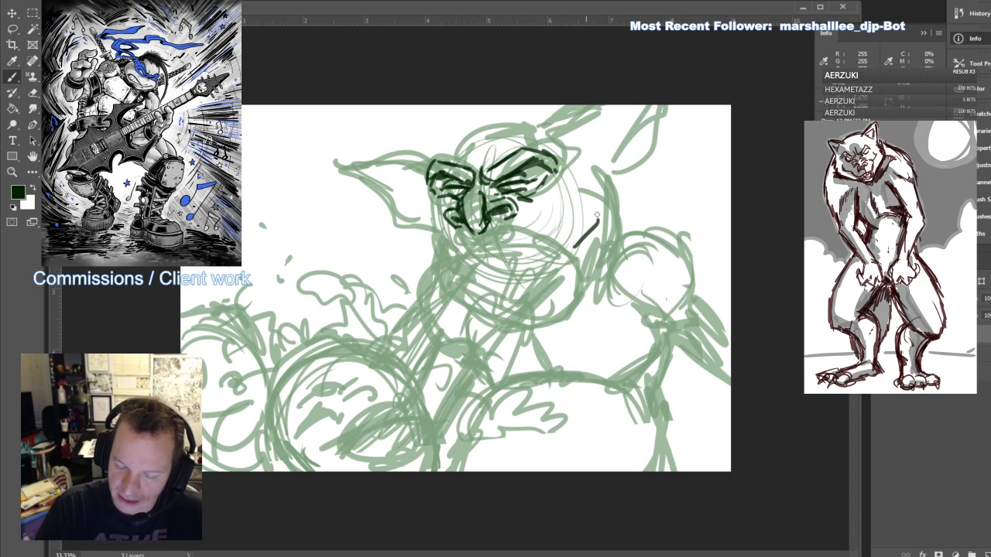
Brush a thick far cheek contour and outline the crown of the head above the brows
{"action": "left_click_drag", "start_coordinate": [577, 187], "coordinate": [573, 244]}
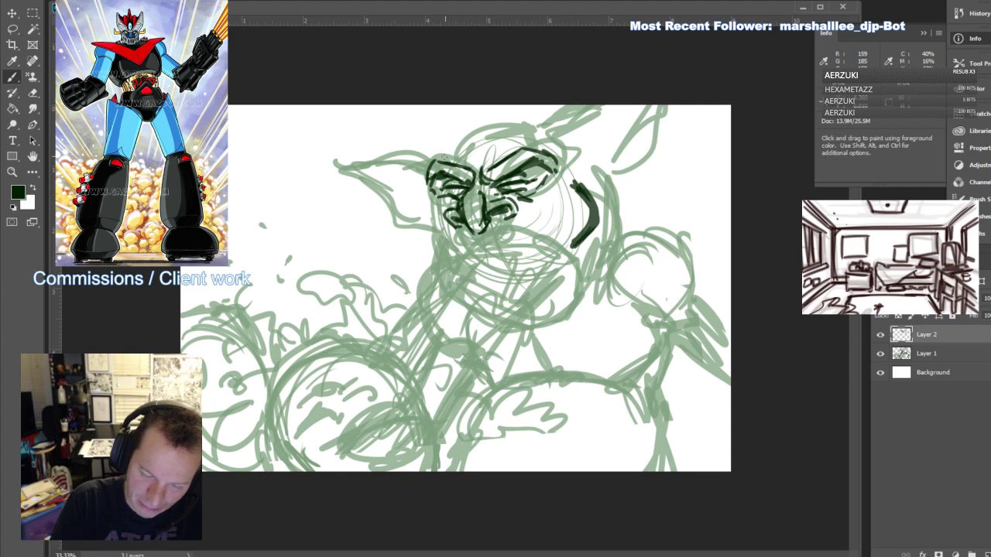
{"action": "mouse_move", "coordinate": [443, 158]}
{"action": "left_mouse_down"}
{"action": "mouse_move", "coordinate": [515, 122]}
{"action": "mouse_move", "coordinate": [551, 148]}
{"action": "left_mouse_up"}
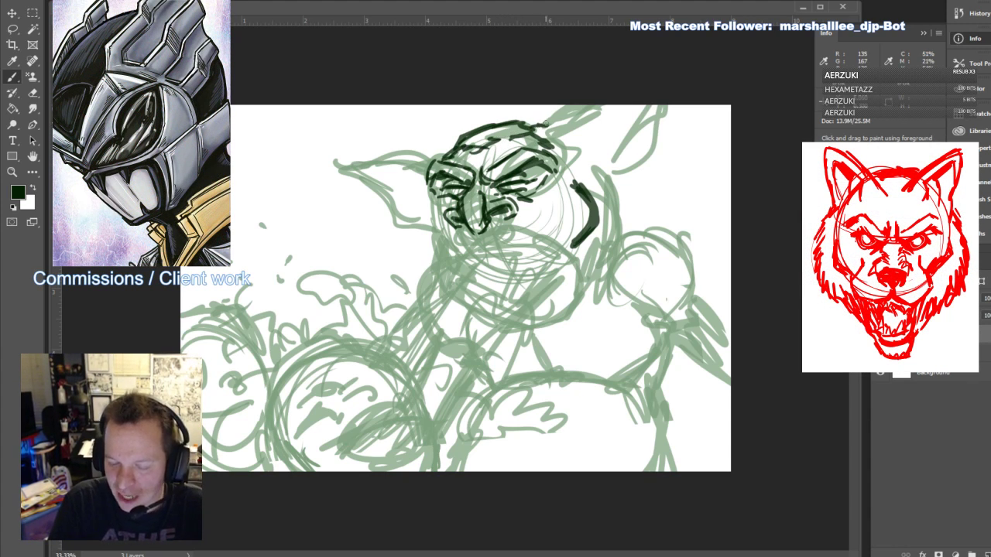
Outline the far pointed ear up to the canvas edge, add its inner fold lines and reinforce the adjoining cheek
{"action": "left_click_drag", "start_coordinate": [544, 124], "coordinate": [565, 105]}
{"action": "mouse_move", "coordinate": [579, 176]}
{"action": "left_mouse_down"}
{"action": "mouse_move", "coordinate": [634, 157]}
{"action": "mouse_move", "coordinate": [662, 107]}
{"action": "left_mouse_up"}
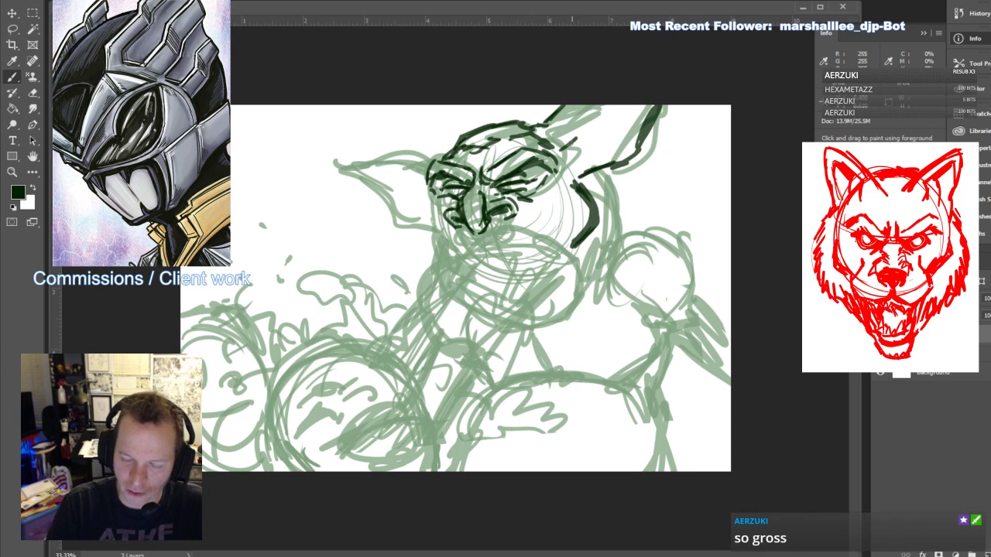
{"action": "left_click_drag", "start_coordinate": [572, 141], "coordinate": [590, 115]}
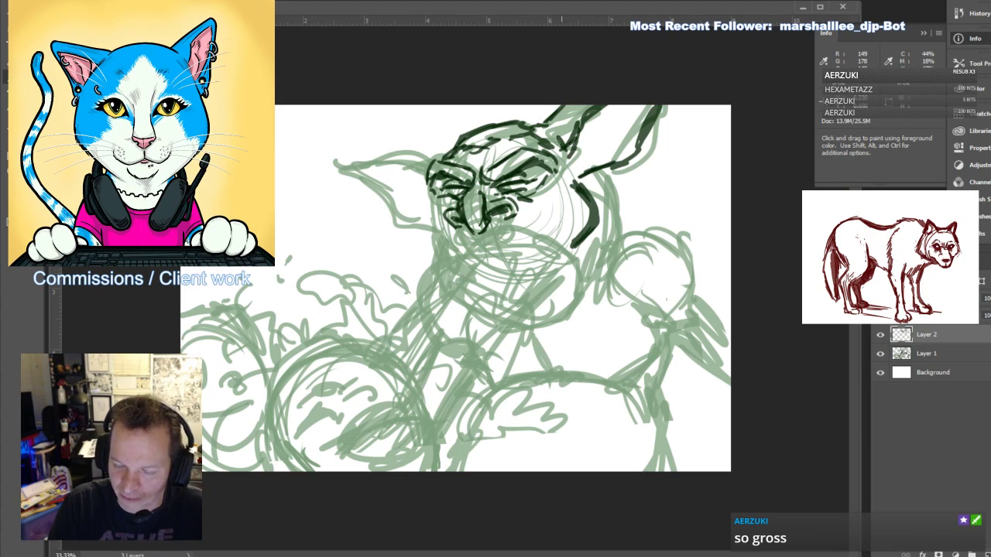
{"action": "mouse_move", "coordinate": [577, 164]}
{"action": "left_mouse_down"}
{"action": "mouse_move", "coordinate": [624, 147]}
{"action": "mouse_move", "coordinate": [639, 100]}
{"action": "left_mouse_up"}
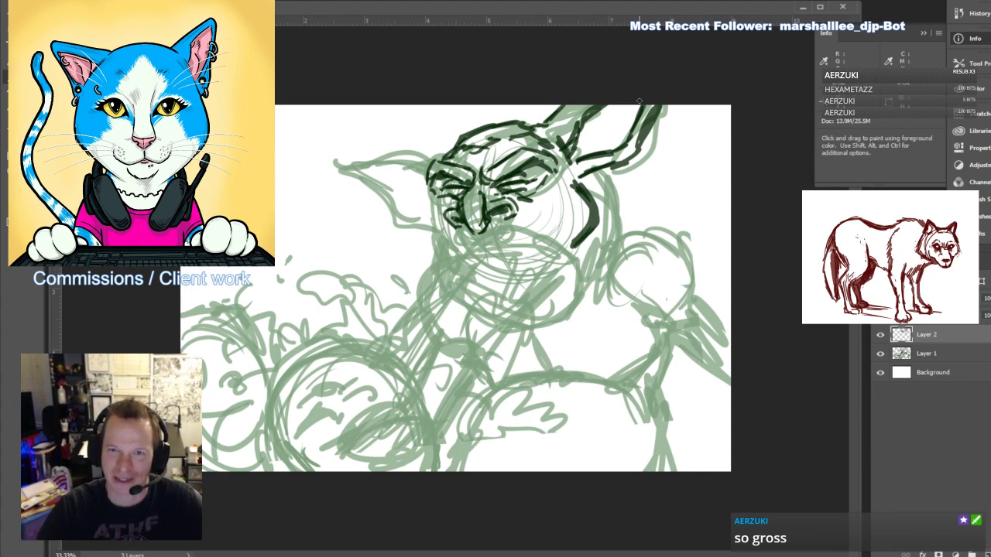
{"action": "mouse_move", "coordinate": [581, 179]}
{"action": "left_mouse_down"}
{"action": "mouse_move", "coordinate": [598, 207]}
{"action": "mouse_move", "coordinate": [591, 229]}
{"action": "left_mouse_up"}
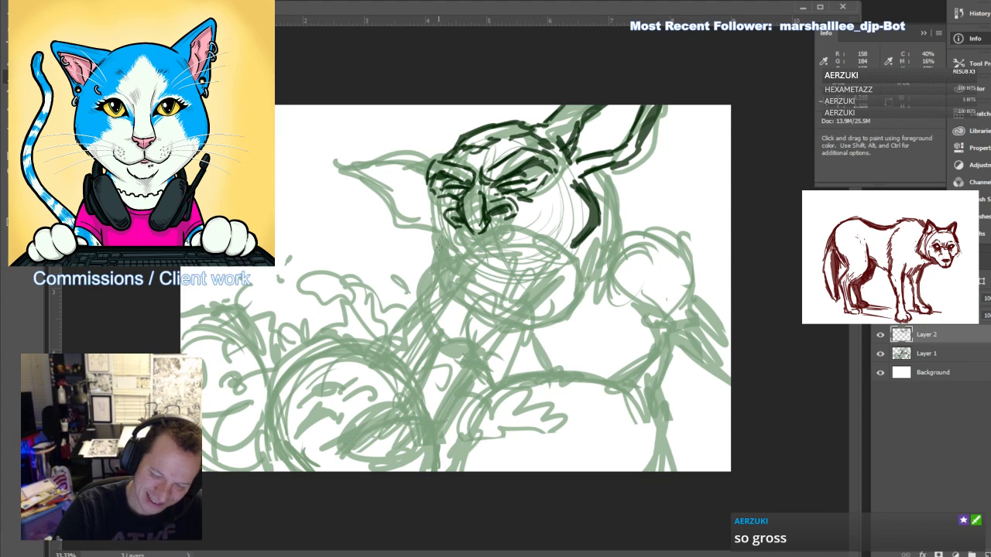
Brush the near cheek contour and outline the near pointed ear with dark inner-fold strokes
{"action": "mouse_move", "coordinate": [440, 249]}
{"action": "left_mouse_down"}
{"action": "mouse_move", "coordinate": [424, 229]}
{"action": "mouse_move", "coordinate": [433, 204]}
{"action": "left_mouse_up"}
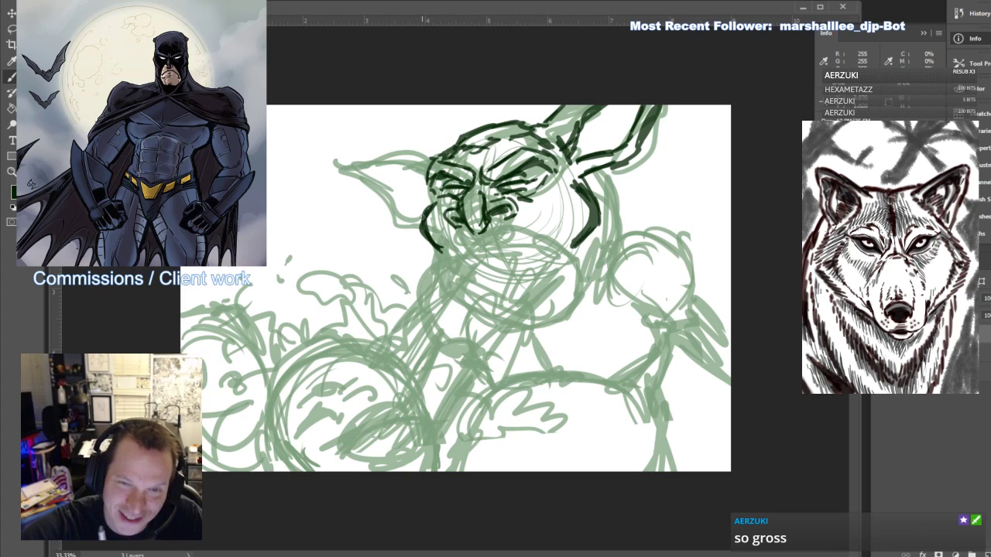
{"action": "mouse_move", "coordinate": [425, 220]}
{"action": "left_mouse_down"}
{"action": "mouse_move", "coordinate": [402, 212]}
{"action": "mouse_move", "coordinate": [340, 157]}
{"action": "mouse_move", "coordinate": [367, 163]}
{"action": "mouse_move", "coordinate": [432, 153]}
{"action": "left_mouse_up"}
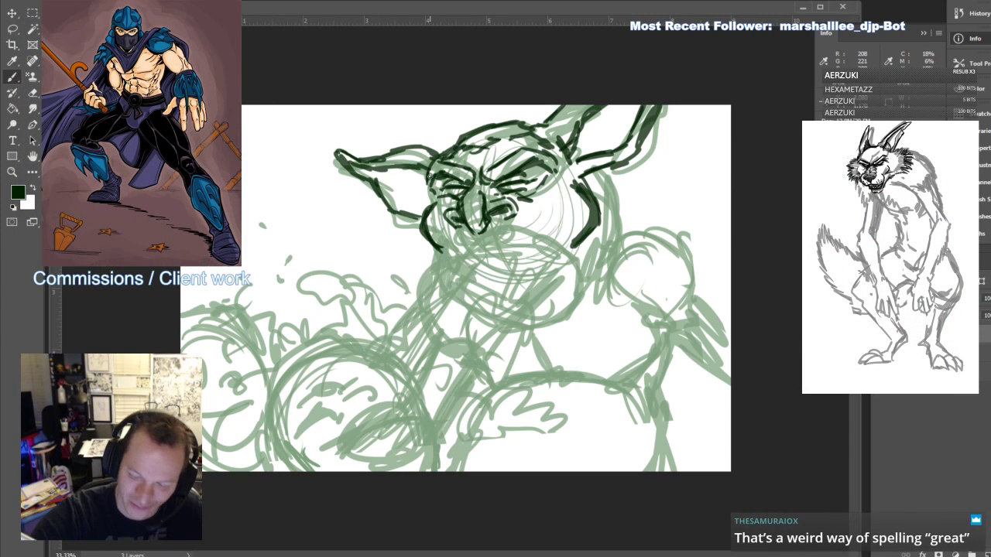
{"action": "mouse_move", "coordinate": [431, 203]}
{"action": "left_mouse_down"}
{"action": "mouse_move", "coordinate": [396, 197]}
{"action": "mouse_move", "coordinate": [383, 180]}
{"action": "left_mouse_up"}
{"action": "mouse_move", "coordinate": [431, 181]}
{"action": "left_mouse_down"}
{"action": "mouse_move", "coordinate": [430, 201]}
{"action": "mouse_move", "coordinate": [418, 168]}
{"action": "mouse_move", "coordinate": [403, 170]}
{"action": "mouse_move", "coordinate": [425, 203]}
{"action": "left_mouse_up"}
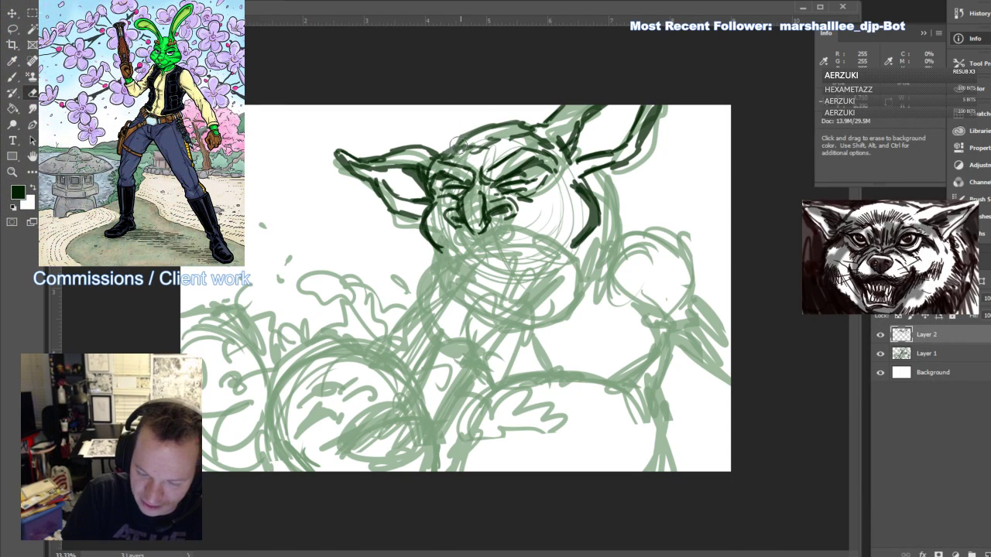
Erase the crown outline, redraw it higher and add wrinkle strokes to the forehead
{"action": "mouse_move", "coordinate": [472, 148]}
{"action": "left_mouse_down"}
{"action": "mouse_move", "coordinate": [508, 120]}
{"action": "mouse_move", "coordinate": [482, 121]}
{"action": "mouse_move", "coordinate": [442, 160]}
{"action": "mouse_move", "coordinate": [462, 125]}
{"action": "mouse_move", "coordinate": [494, 117]}
{"action": "mouse_move", "coordinate": [547, 125]}
{"action": "mouse_move", "coordinate": [524, 129]}
{"action": "left_mouse_up"}
{"action": "key", "text": "b"}
{"action": "left_click", "coordinate": [14, 82]}
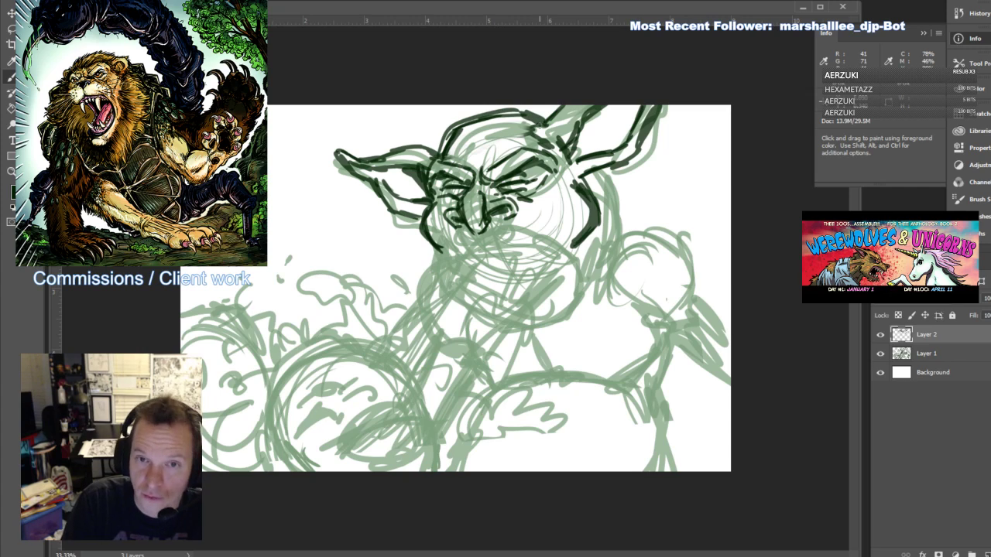
{"action": "mouse_move", "coordinate": [455, 151]}
{"action": "left_mouse_down"}
{"action": "mouse_move", "coordinate": [484, 158]}
{"action": "mouse_move", "coordinate": [501, 142]}
{"action": "left_mouse_up"}
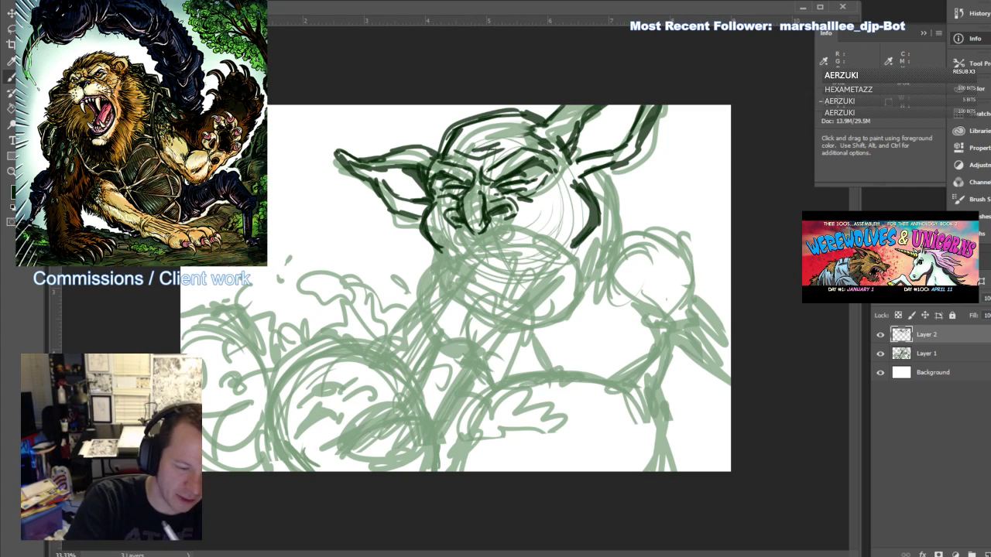
Erase the near cheek contour below the ear, adjusting the eraser settings to clear its remnants
{"action": "key", "text": "e"}
{"action": "left_click_drag", "start_coordinate": [429, 230], "coordinate": [438, 253]}
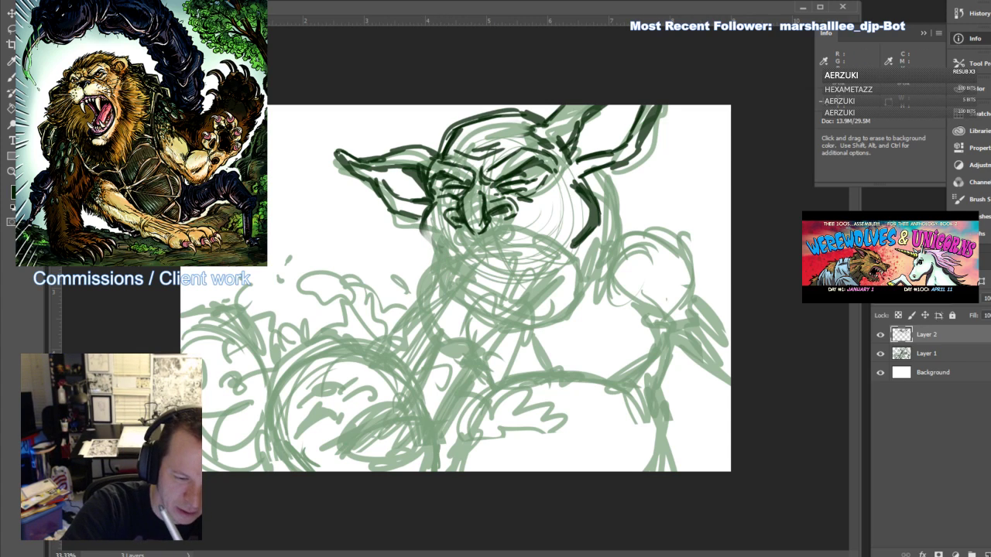
{"action": "left_click", "coordinate": [37, 1]}
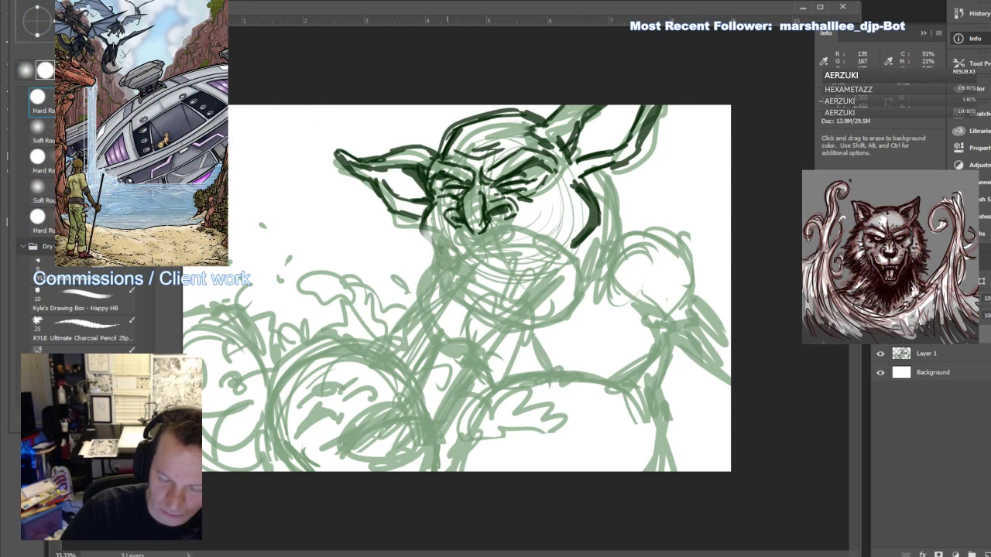
{"action": "left_click_drag", "start_coordinate": [436, 256], "coordinate": [430, 236]}
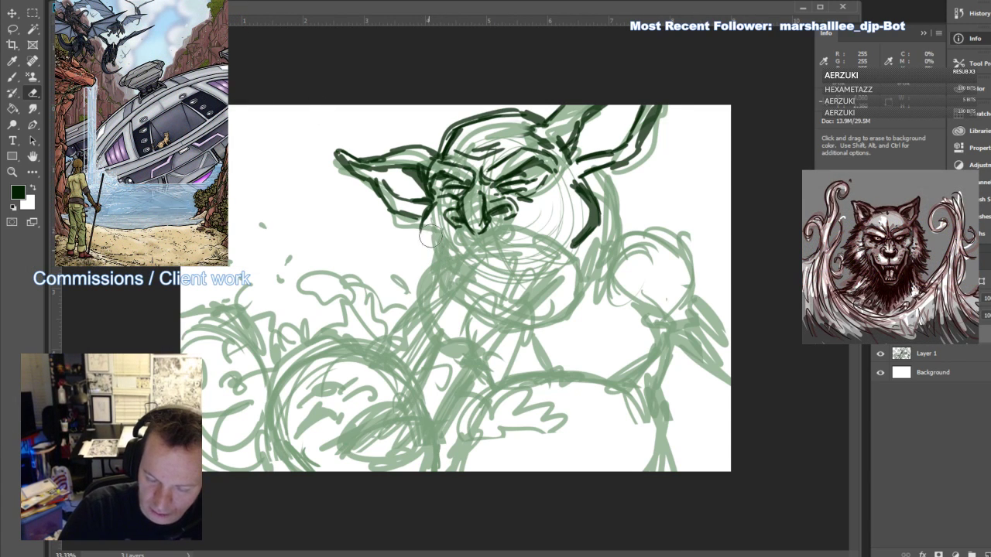
{"action": "left_click", "coordinate": [37, 2]}
{"action": "left_click", "coordinate": [251, 65]}
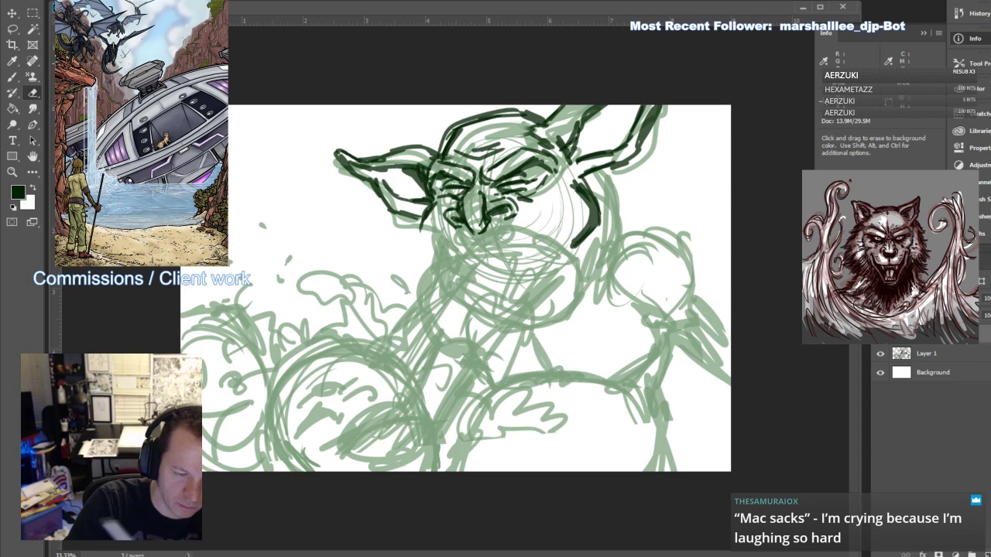
Brush a wide mouth shape below the nose with an arched upper edge and a rounded lower edge
{"action": "key", "text": "b"}
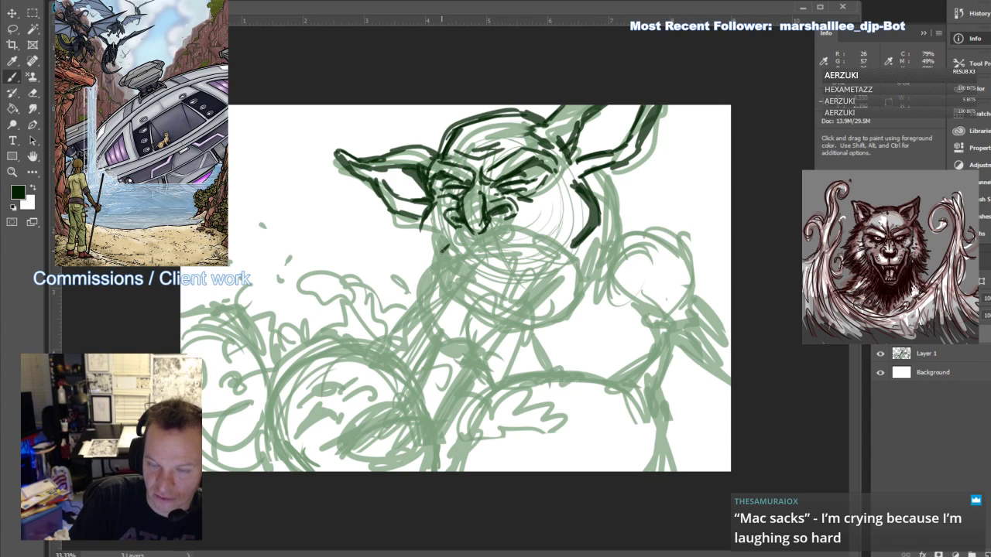
{"action": "mouse_move", "coordinate": [443, 248]}
{"action": "left_mouse_down"}
{"action": "mouse_move", "coordinate": [517, 245]}
{"action": "mouse_move", "coordinate": [555, 264]}
{"action": "left_mouse_up"}
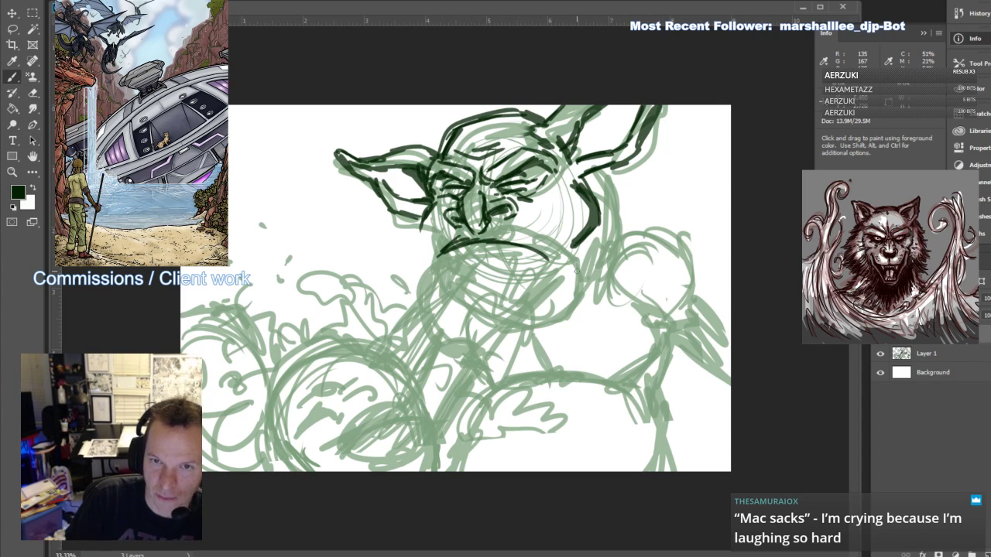
{"action": "mouse_move", "coordinate": [446, 254]}
{"action": "left_mouse_down"}
{"action": "mouse_move", "coordinate": [432, 275]}
{"action": "mouse_move", "coordinate": [484, 307]}
{"action": "mouse_move", "coordinate": [527, 309]}
{"action": "mouse_move", "coordinate": [573, 279]}
{"action": "left_mouse_up"}
{"action": "left_click_drag", "start_coordinate": [504, 241], "coordinate": [573, 277]}
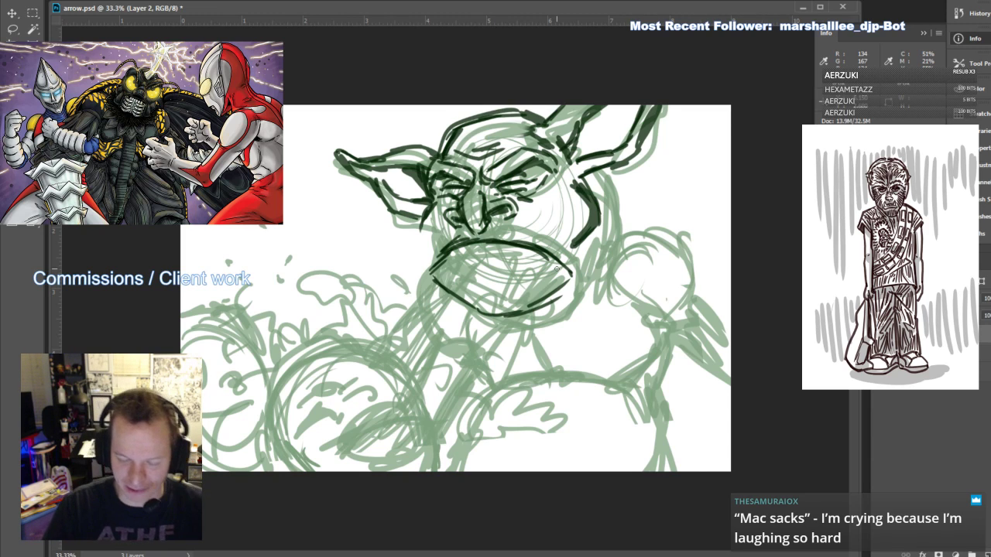
Select the mouth's lower edge with the Lasso and transform it, tilting it and moving its left end down to open the mouth wider
{"action": "key", "text": "l"}
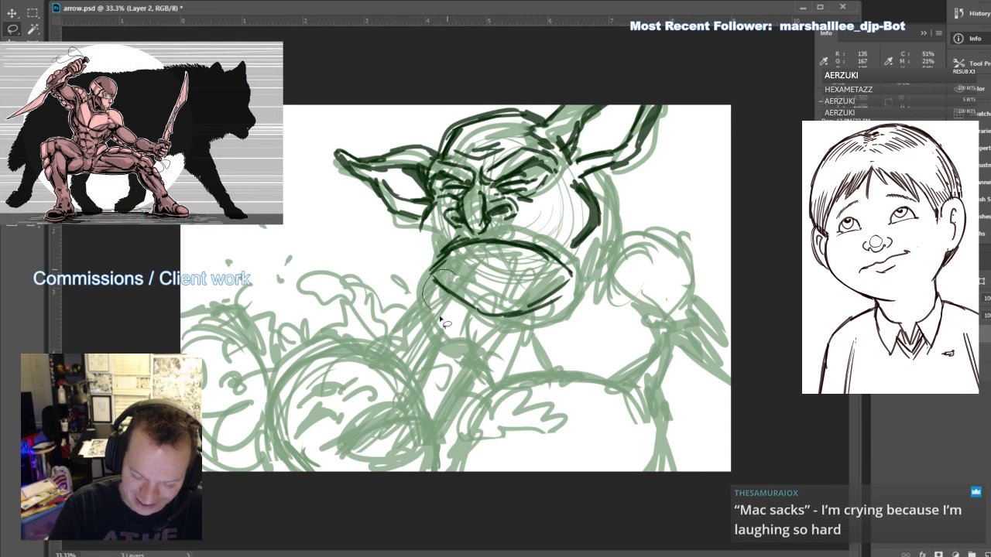
{"action": "left_click_drag", "start_coordinate": [457, 277], "coordinate": [553, 283]}
{"action": "key", "text": "ctrl+t"}
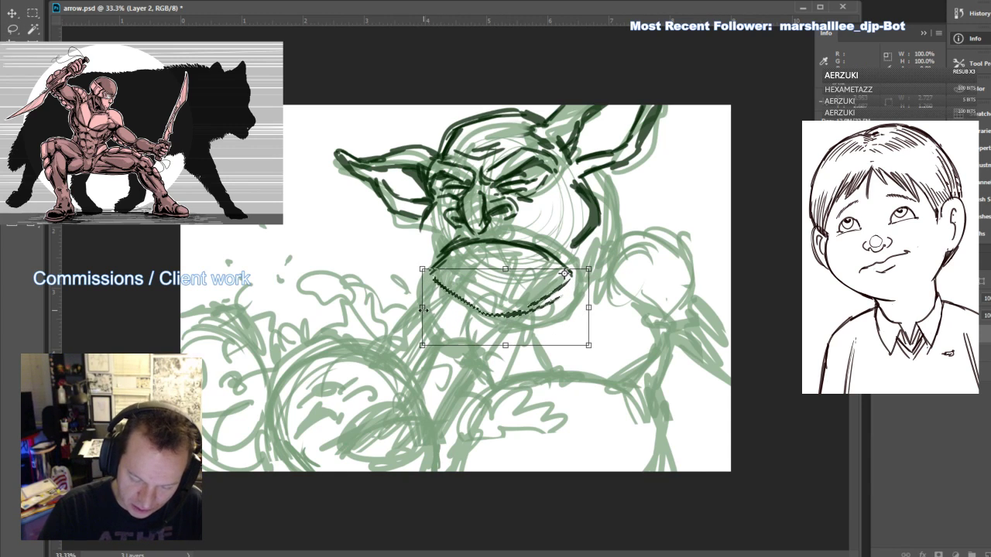
{"action": "left_click_drag", "start_coordinate": [432, 367], "coordinate": [448, 385]}
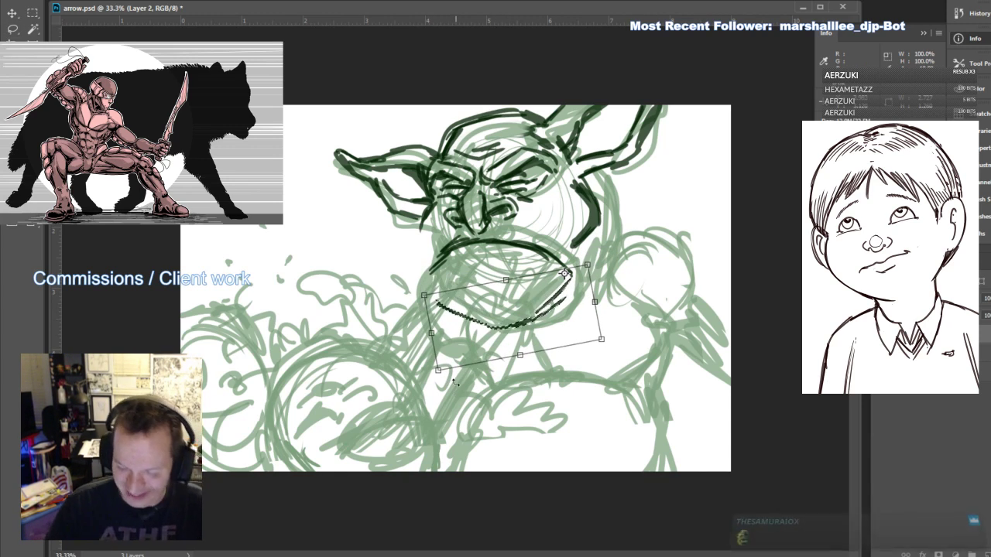
{"action": "key", "text": "Return"}
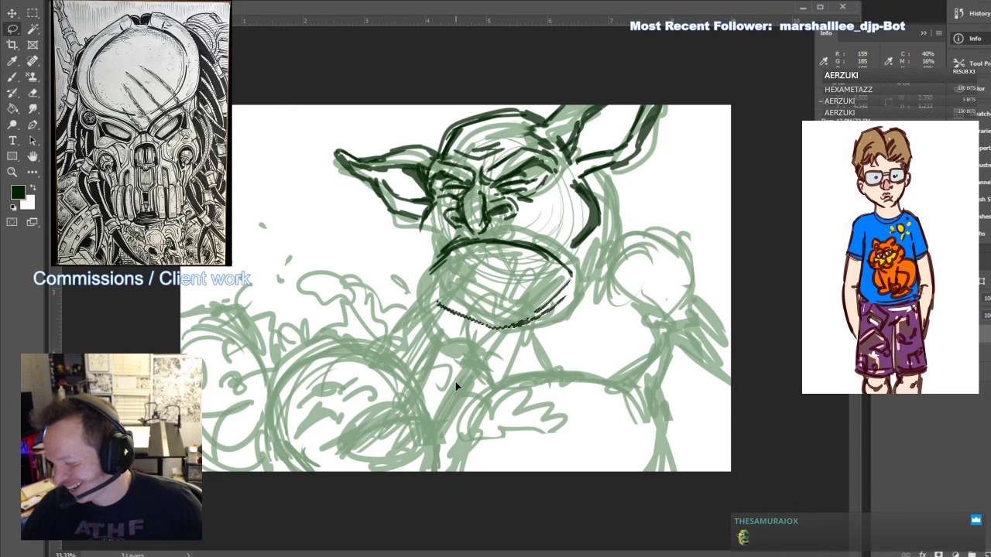
{"action": "key", "text": "ctrl+d"}
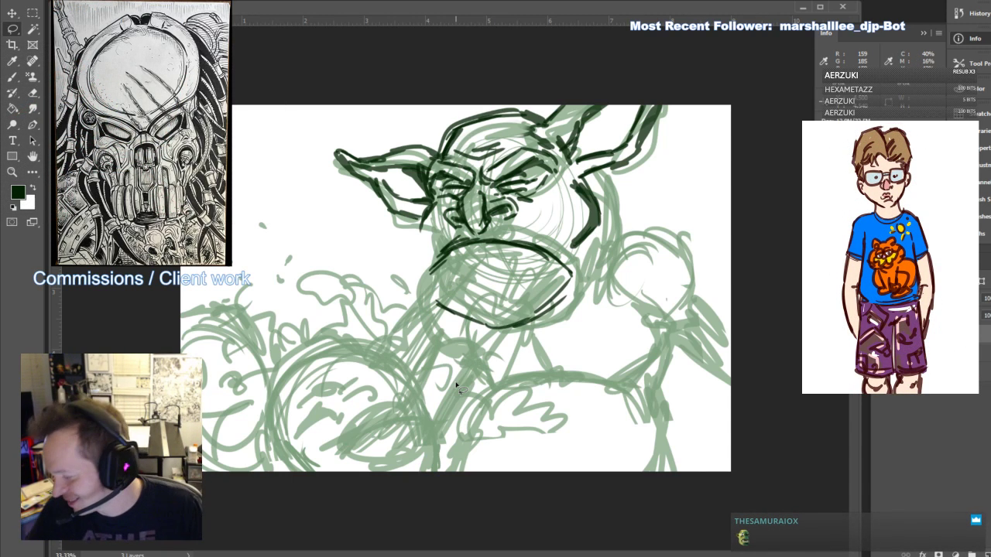
Brush the left cheek contour down to the mouth corner and add fold lines above the upper lip
{"action": "key", "text": "b"}
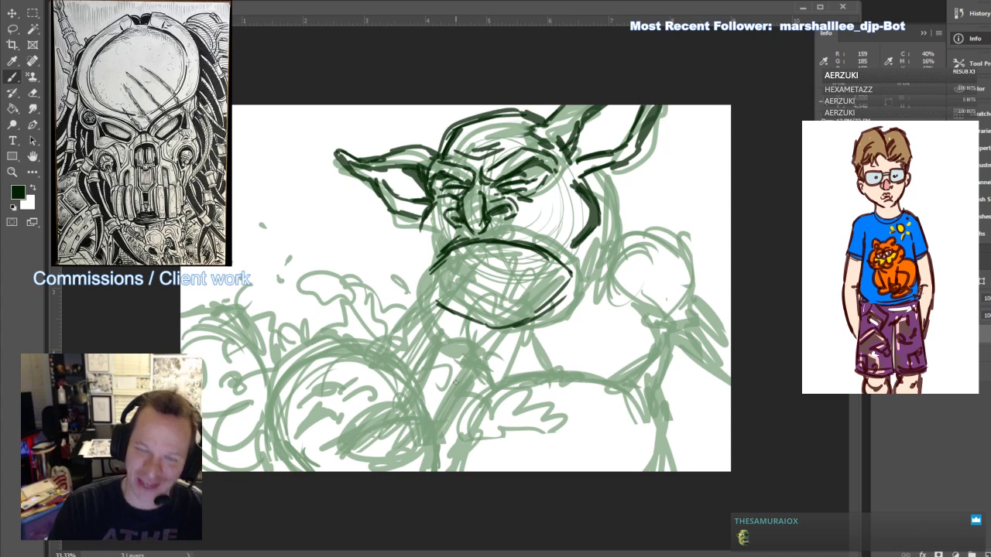
{"action": "mouse_move", "coordinate": [429, 284]}
{"action": "left_mouse_down"}
{"action": "mouse_move", "coordinate": [447, 236]}
{"action": "mouse_move", "coordinate": [428, 259]}
{"action": "mouse_move", "coordinate": [441, 227]}
{"action": "left_mouse_up"}
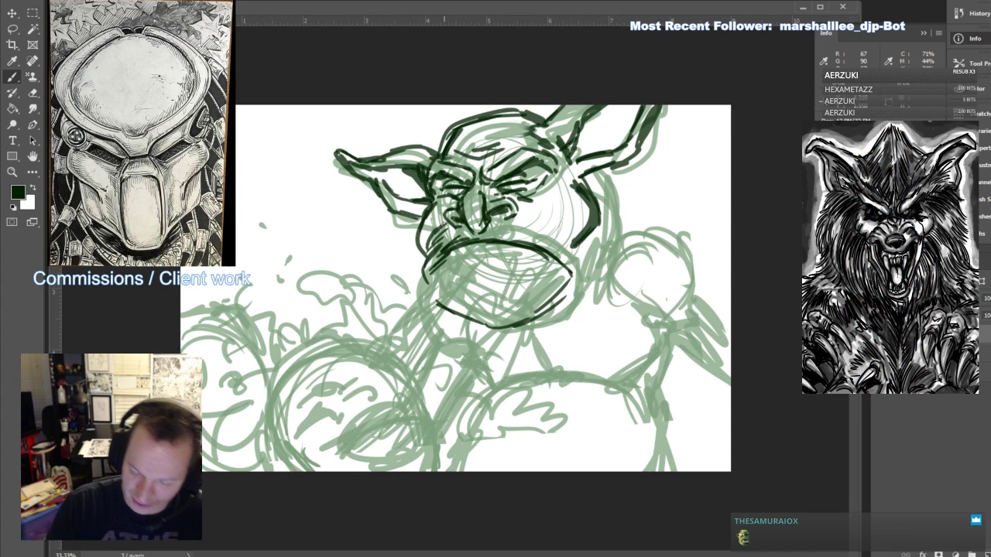
{"action": "left_click_drag", "start_coordinate": [526, 219], "coordinate": [569, 242]}
{"action": "left_click_drag", "start_coordinate": [545, 231], "coordinate": [571, 251]}
{"action": "left_click_drag", "start_coordinate": [472, 233], "coordinate": [489, 224]}
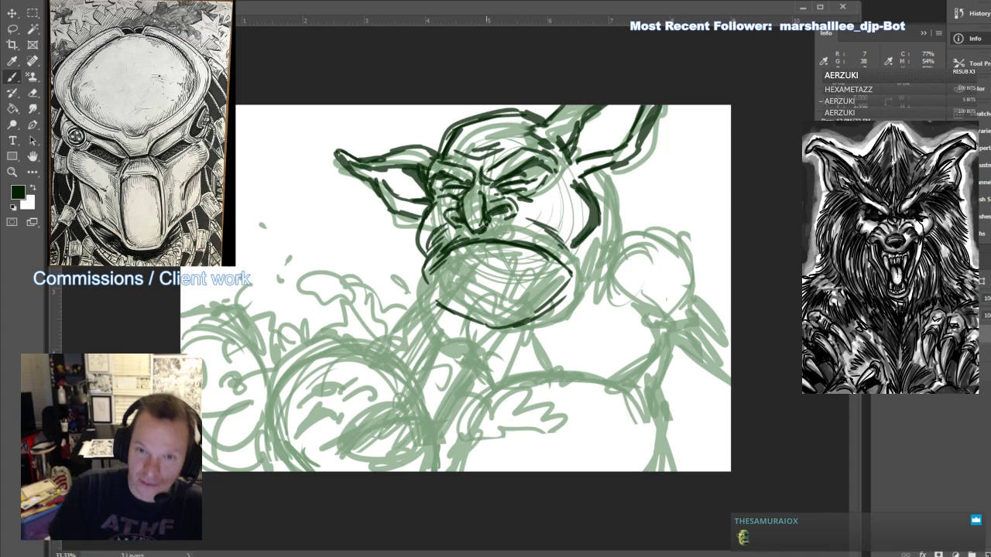
Brush the right mouth corner, the jaw line and short chin strokes beneath the lower lip
{"action": "mouse_move", "coordinate": [539, 324]}
{"action": "left_mouse_down"}
{"action": "mouse_move", "coordinate": [578, 270]}
{"action": "mouse_move", "coordinate": [581, 291]}
{"action": "left_mouse_up"}
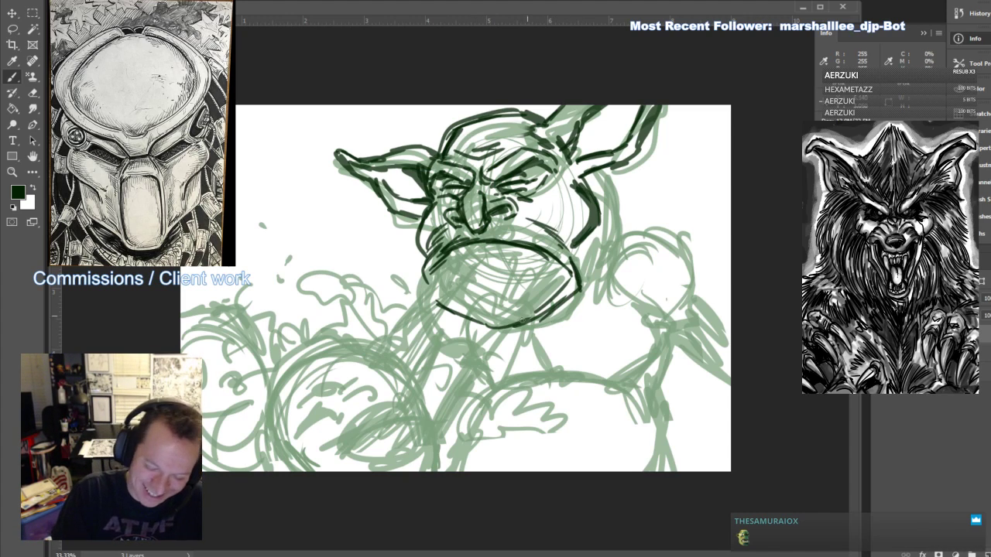
{"action": "left_click_drag", "start_coordinate": [511, 344], "coordinate": [555, 317]}
{"action": "left_click_drag", "start_coordinate": [517, 339], "coordinate": [580, 291]}
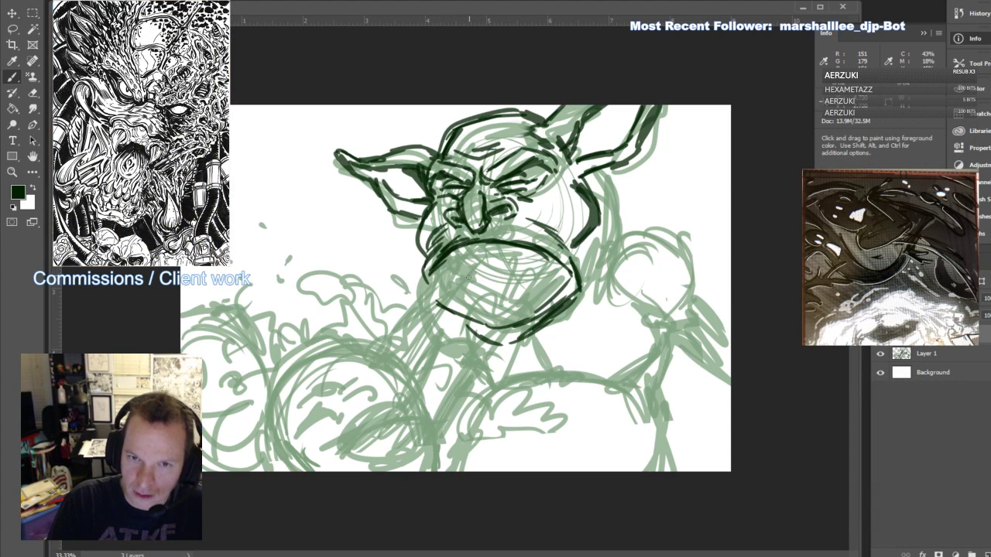
Thicken the upper lip edge and add wrinkle marks around the nose, cheek and brow
{"action": "left_click_drag", "start_coordinate": [432, 270], "coordinate": [468, 246]}
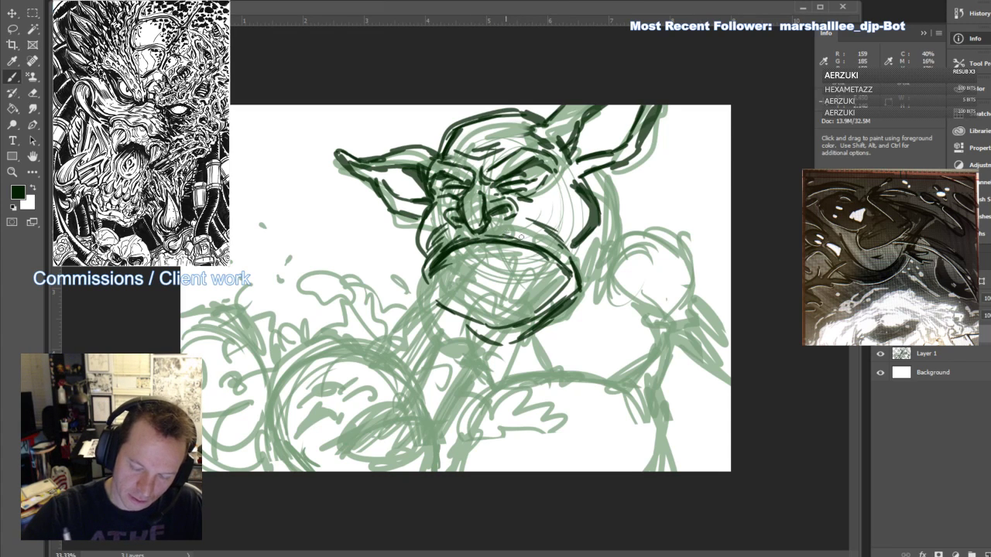
{"action": "left_click_drag", "start_coordinate": [520, 218], "coordinate": [498, 225]}
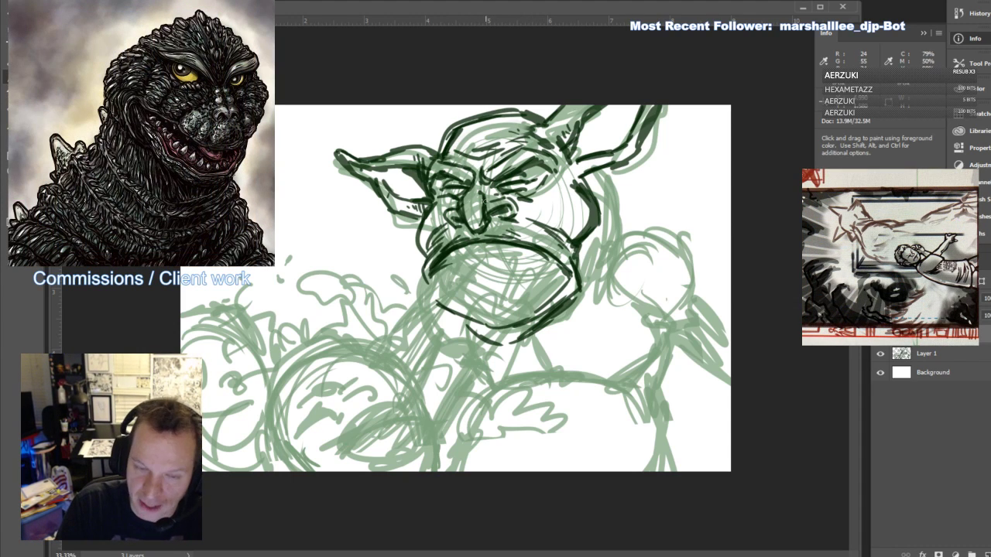
{"action": "left_click_drag", "start_coordinate": [487, 187], "coordinate": [494, 199]}
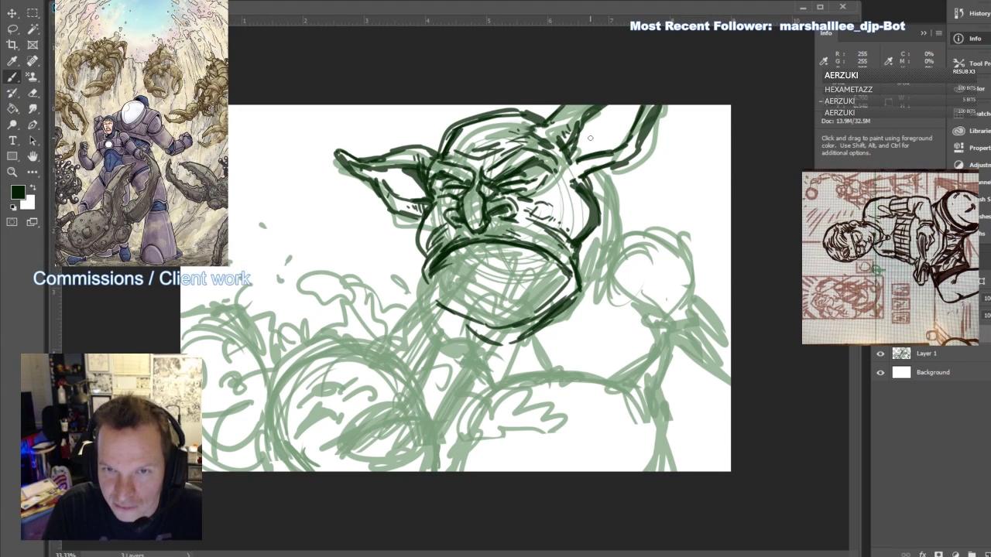
Fill the inner folds of both ears with dark shading and darken the eye sockets
{"action": "mouse_move", "coordinate": [573, 159]}
{"action": "left_mouse_down"}
{"action": "mouse_move", "coordinate": [589, 123]}
{"action": "mouse_move", "coordinate": [624, 103]}
{"action": "mouse_move", "coordinate": [603, 128]}
{"action": "mouse_move", "coordinate": [610, 136]}
{"action": "left_mouse_up"}
{"action": "left_click_drag", "start_coordinate": [598, 154], "coordinate": [624, 138]}
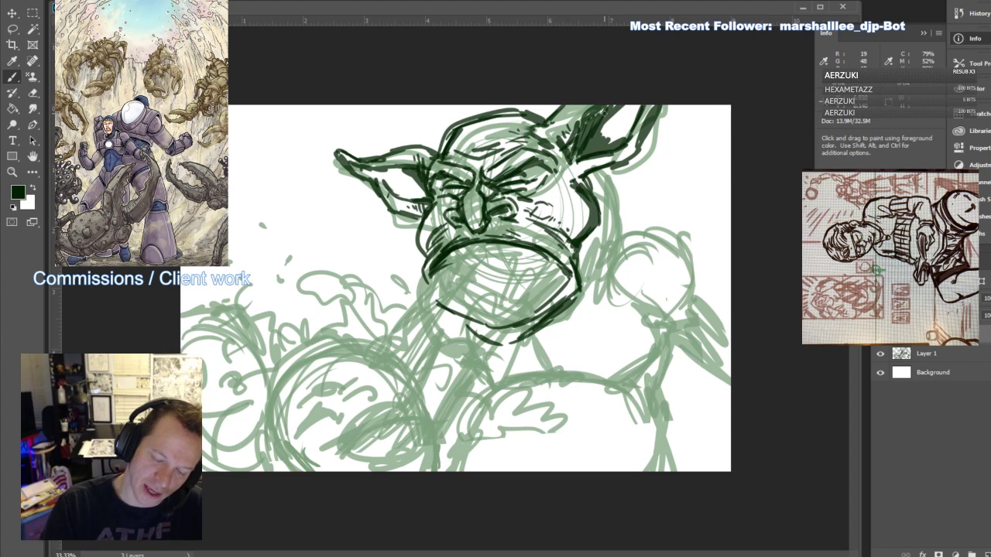
{"action": "mouse_move", "coordinate": [413, 190]}
{"action": "left_mouse_down"}
{"action": "mouse_move", "coordinate": [423, 168]}
{"action": "mouse_move", "coordinate": [401, 168]}
{"action": "mouse_move", "coordinate": [412, 195]}
{"action": "left_mouse_up"}
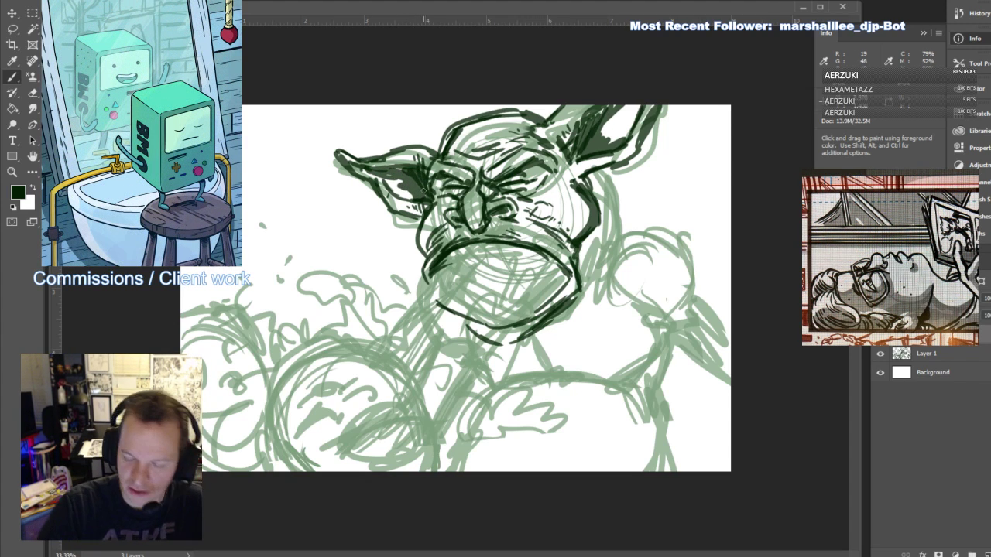
{"action": "mouse_move", "coordinate": [523, 174]}
{"action": "left_mouse_down"}
{"action": "mouse_move", "coordinate": [543, 171]}
{"action": "mouse_move", "coordinate": [542, 182]}
{"action": "left_mouse_up"}
{"action": "left_click_drag", "start_coordinate": [435, 186], "coordinate": [442, 179]}
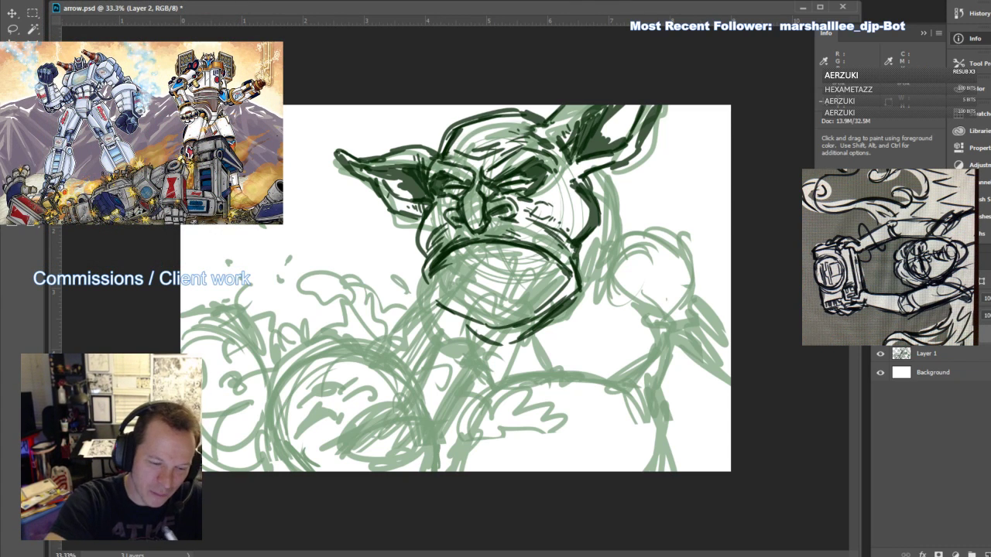
Erase and redraw the left cheek contour with heavier strokes, and reinforce the right cheek outline down to the jaw
{"action": "key", "text": "e"}
{"action": "key", "text": "b"}
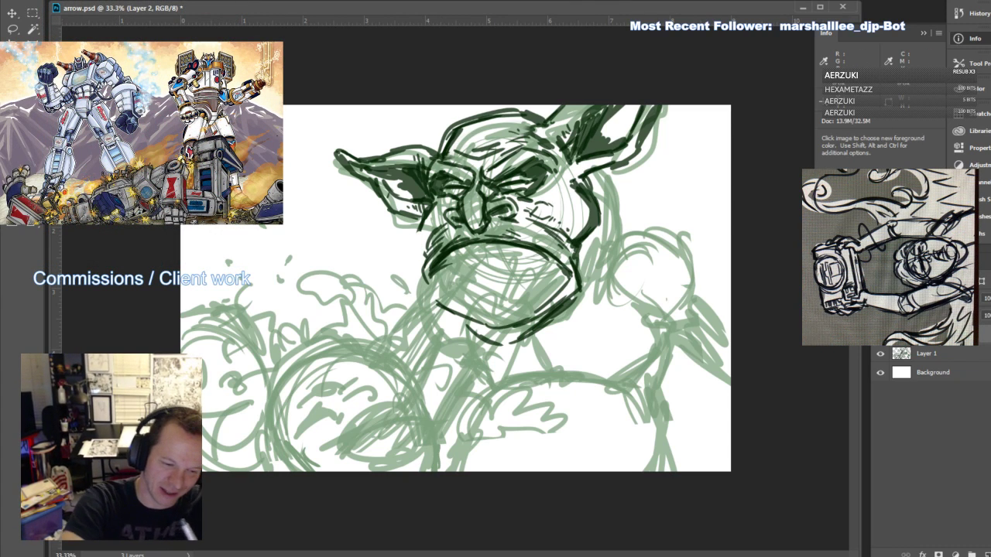
{"action": "mouse_move", "coordinate": [423, 249]}
{"action": "left_mouse_down"}
{"action": "mouse_move", "coordinate": [417, 230]}
{"action": "mouse_move", "coordinate": [437, 200]}
{"action": "left_mouse_up"}
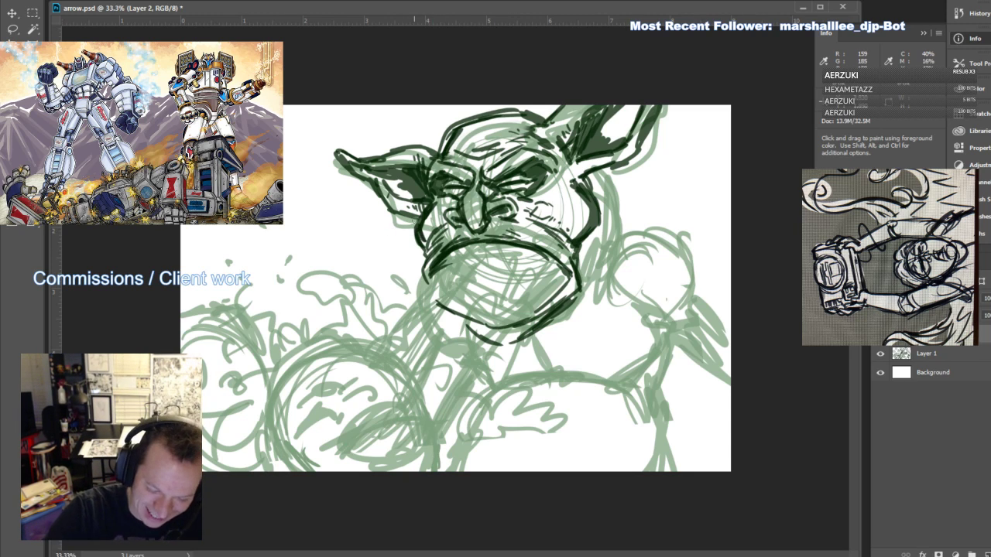
{"action": "key", "text": "e"}
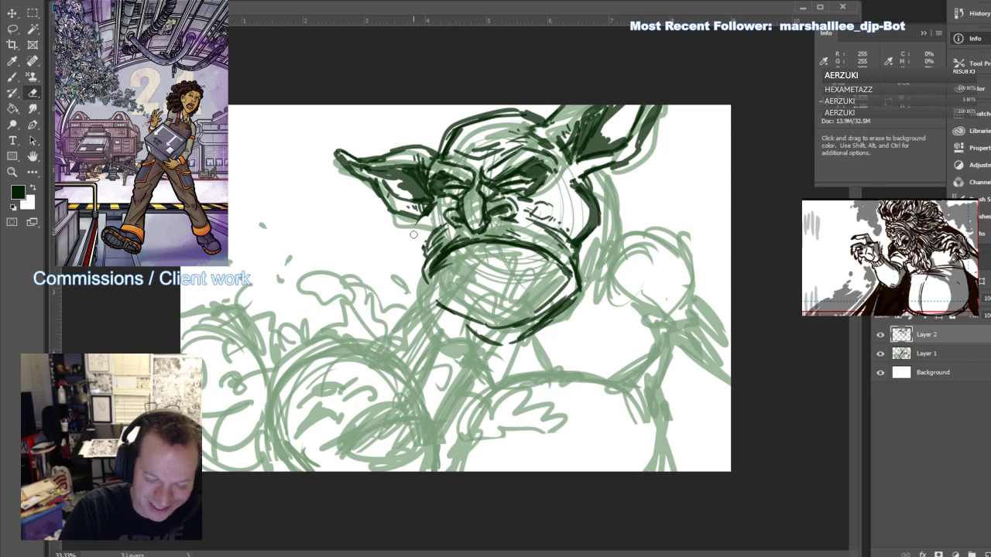
{"action": "key", "text": "b"}
{"action": "mouse_move", "coordinate": [424, 254]}
{"action": "left_mouse_down"}
{"action": "mouse_move", "coordinate": [415, 218]}
{"action": "mouse_move", "coordinate": [420, 241]}
{"action": "mouse_move", "coordinate": [421, 226]}
{"action": "left_mouse_up"}
{"action": "left_click_drag", "start_coordinate": [438, 208], "coordinate": [452, 204]}
{"action": "mouse_move", "coordinate": [578, 253]}
{"action": "left_mouse_down"}
{"action": "mouse_move", "coordinate": [598, 215]}
{"action": "mouse_move", "coordinate": [580, 193]}
{"action": "left_mouse_up"}
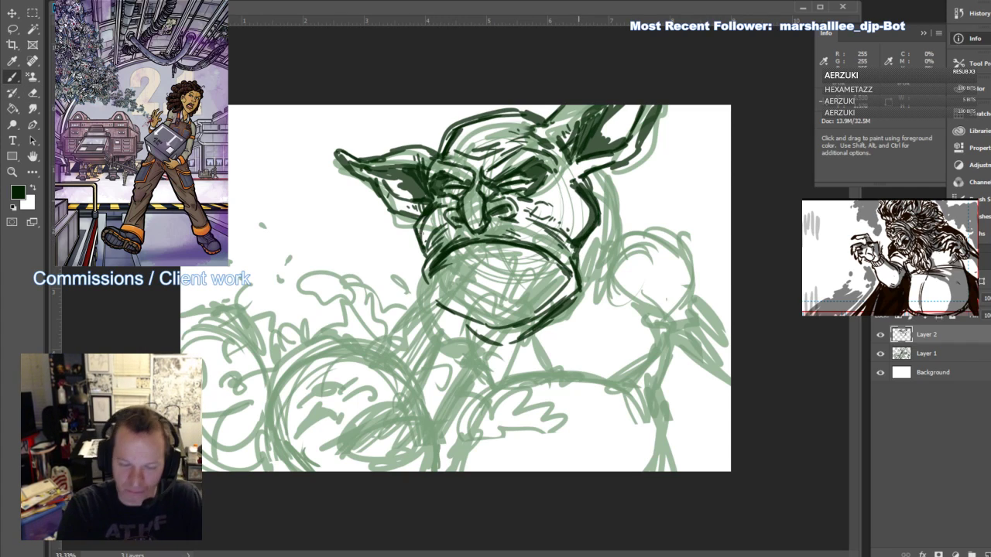
{"action": "left_click_drag", "start_coordinate": [430, 248], "coordinate": [428, 210]}
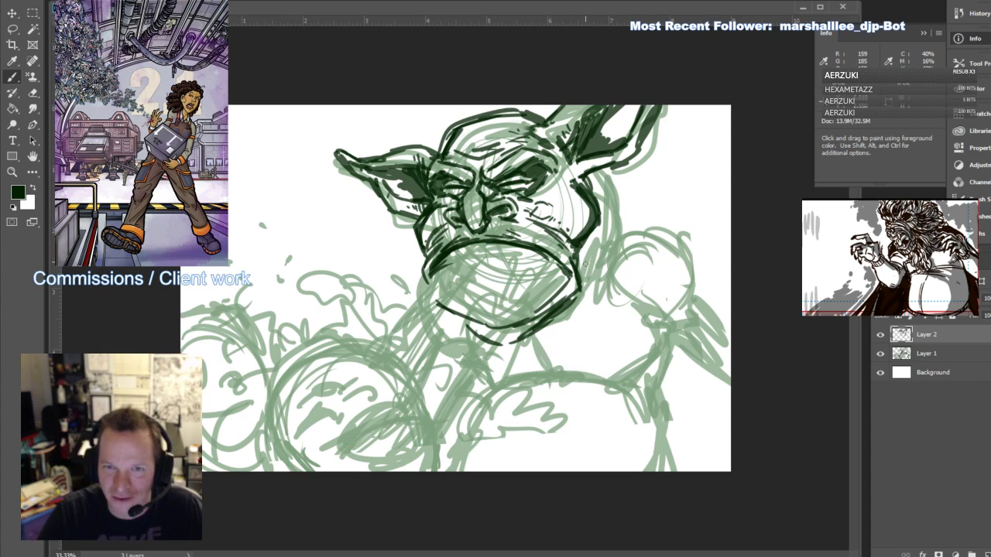
{"action": "left_click_drag", "start_coordinate": [580, 266], "coordinate": [589, 238]}
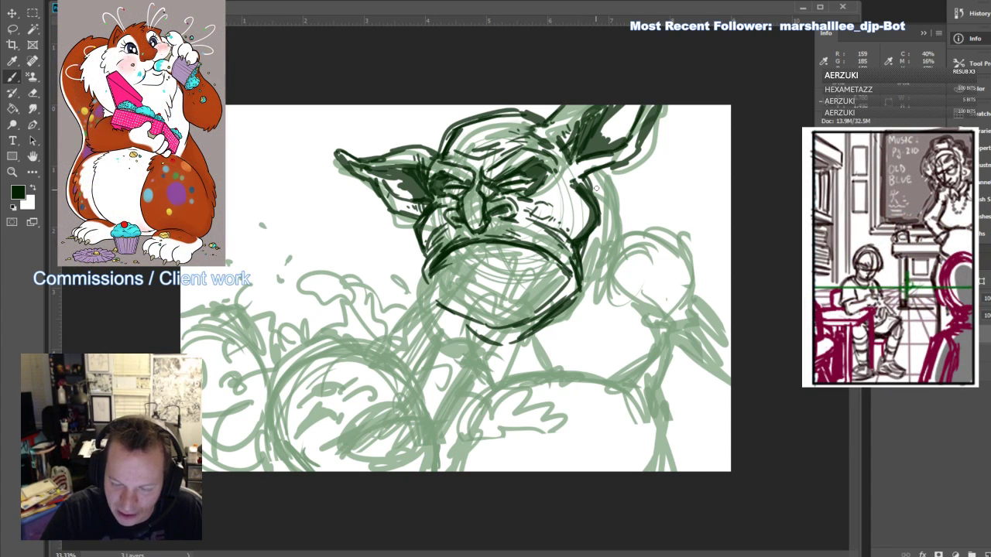
{"action": "left_click_drag", "start_coordinate": [594, 190], "coordinate": [586, 183]}
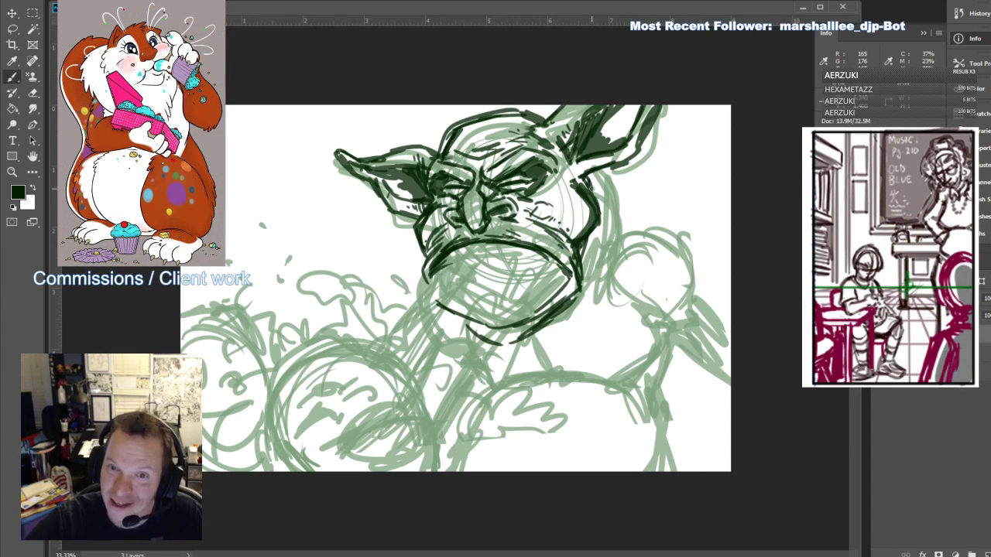
Outline the rounded right shoulder and brush the lower chest contour up to the armpit
{"action": "mouse_move", "coordinate": [605, 226]}
{"action": "left_mouse_down"}
{"action": "mouse_move", "coordinate": [633, 220]}
{"action": "mouse_move", "coordinate": [678, 236]}
{"action": "mouse_move", "coordinate": [692, 283]}
{"action": "left_mouse_up"}
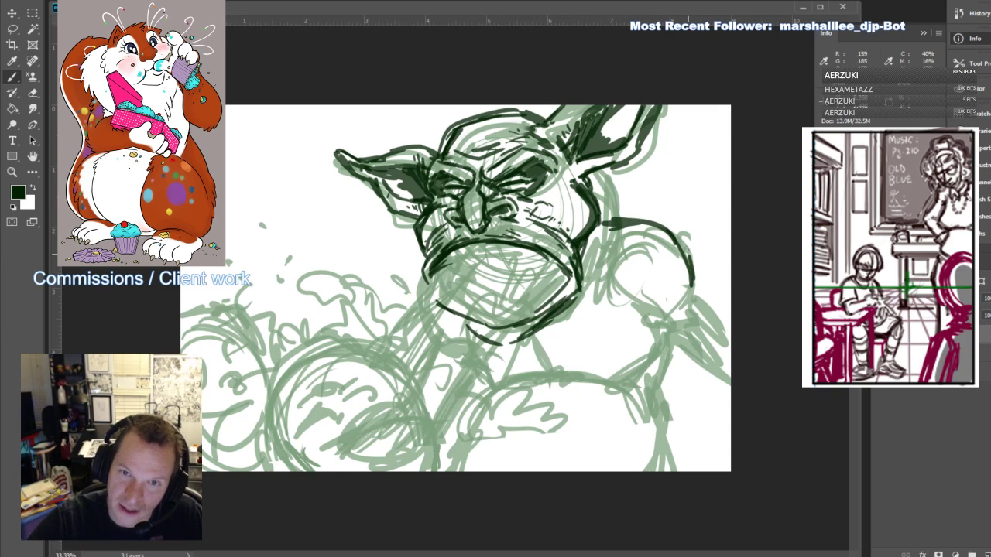
{"action": "mouse_move", "coordinate": [534, 374]}
{"action": "left_mouse_down"}
{"action": "mouse_move", "coordinate": [596, 375]}
{"action": "mouse_move", "coordinate": [667, 305]}
{"action": "mouse_move", "coordinate": [663, 313]}
{"action": "left_mouse_up"}
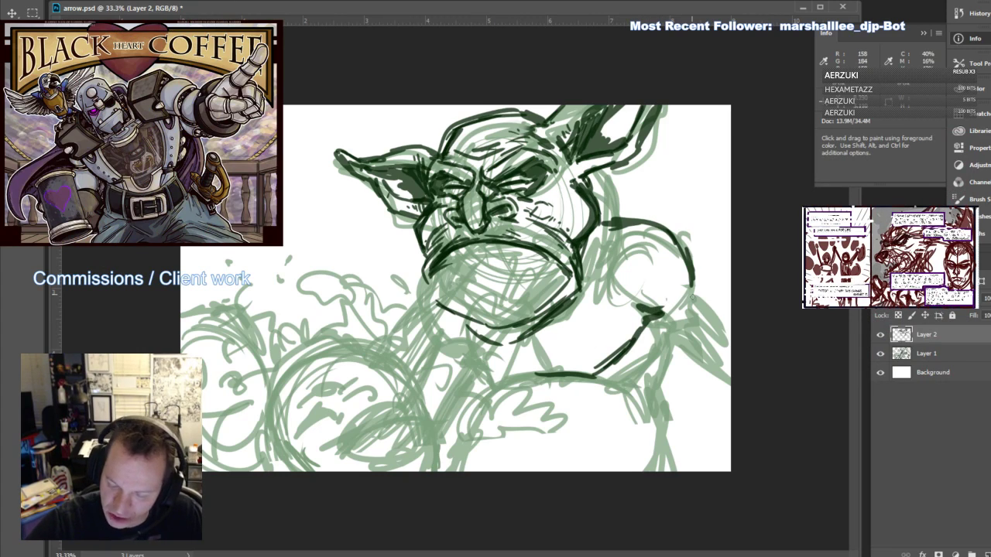
{"action": "left_click_drag", "start_coordinate": [687, 256], "coordinate": [692, 307]}
{"action": "left_click_drag", "start_coordinate": [666, 234], "coordinate": [691, 270]}
Fill the neck area between the right jaw and the shoulder with dark shading strokes
{"action": "mouse_move", "coordinate": [592, 286]}
{"action": "left_mouse_down"}
{"action": "mouse_move", "coordinate": [606, 270]}
{"action": "mouse_move", "coordinate": [598, 278]}
{"action": "left_mouse_up"}
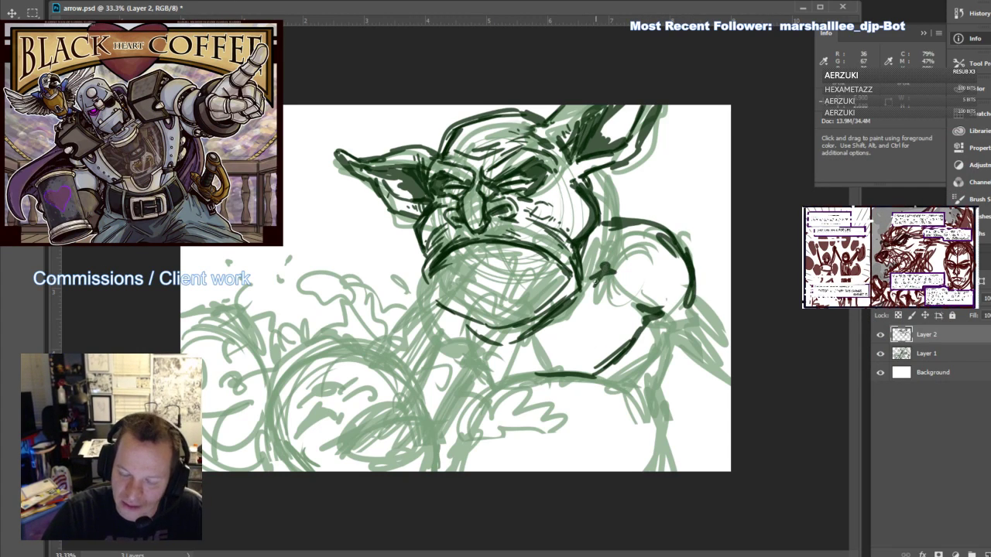
{"action": "mouse_move", "coordinate": [608, 243]}
{"action": "left_mouse_down"}
{"action": "mouse_move", "coordinate": [587, 286]}
{"action": "mouse_move", "coordinate": [578, 265]}
{"action": "left_mouse_up"}
{"action": "left_click_drag", "start_coordinate": [623, 266], "coordinate": [609, 282]}
{"action": "left_click_drag", "start_coordinate": [624, 229], "coordinate": [612, 275]}
{"action": "mouse_move", "coordinate": [623, 227]}
{"action": "left_mouse_down"}
{"action": "mouse_move", "coordinate": [610, 271]}
{"action": "mouse_move", "coordinate": [596, 229]}
{"action": "left_mouse_up"}
{"action": "left_click_drag", "start_coordinate": [605, 221], "coordinate": [594, 227]}
Brush both edges of the right arm from below the shoulder out to the canvas edge
{"action": "mouse_move", "coordinate": [662, 328]}
{"action": "left_mouse_down"}
{"action": "mouse_move", "coordinate": [728, 395]}
{"action": "mouse_move", "coordinate": [660, 343]}
{"action": "left_mouse_up"}
{"action": "left_click_drag", "start_coordinate": [697, 303], "coordinate": [731, 344]}
{"action": "left_click_drag", "start_coordinate": [714, 386], "coordinate": [726, 395]}
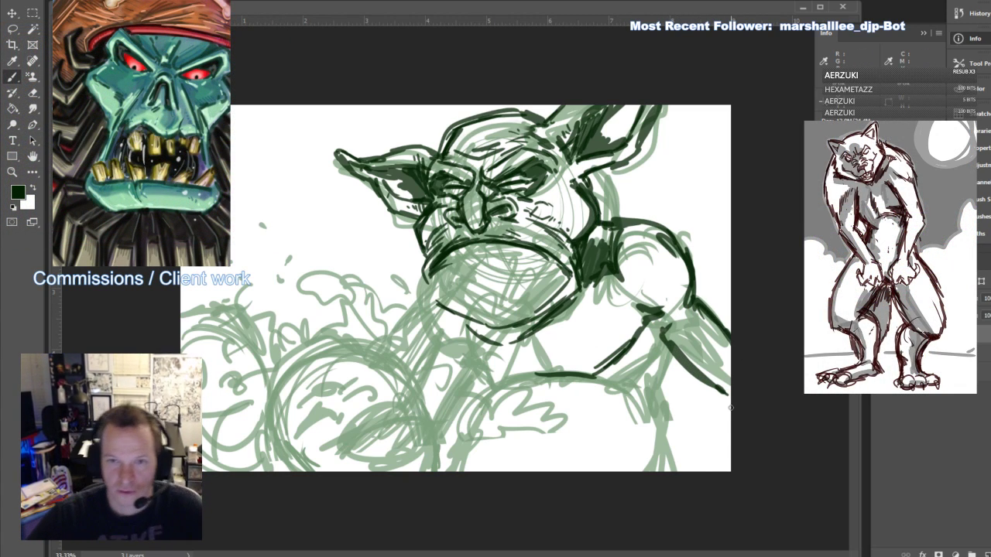
Brush heavy contours down both sides of the torso and add crease strokes beneath the chest
{"action": "mouse_move", "coordinate": [670, 350]}
{"action": "left_mouse_down"}
{"action": "mouse_move", "coordinate": [644, 399]}
{"action": "mouse_move", "coordinate": [678, 470]}
{"action": "mouse_move", "coordinate": [669, 464]}
{"action": "left_mouse_up"}
{"action": "mouse_move", "coordinate": [659, 383]}
{"action": "left_mouse_down"}
{"action": "mouse_move", "coordinate": [640, 471]}
{"action": "mouse_move", "coordinate": [650, 475]}
{"action": "left_mouse_up"}
{"action": "left_click_drag", "start_coordinate": [659, 443], "coordinate": [655, 475]}
{"action": "left_click_drag", "start_coordinate": [458, 450], "coordinate": [472, 474]}
{"action": "mouse_move", "coordinate": [596, 434]}
{"action": "left_mouse_down"}
{"action": "mouse_move", "coordinate": [646, 345]}
{"action": "mouse_move", "coordinate": [649, 365]}
{"action": "left_mouse_up"}
{"action": "left_click_drag", "start_coordinate": [604, 384], "coordinate": [619, 378]}
Add small bumpy skin-texture marks to the right arm and the rounded shoulder
{"action": "left_click_drag", "start_coordinate": [682, 349], "coordinate": [699, 370]}
{"action": "left_click_drag", "start_coordinate": [700, 370], "coordinate": [725, 387]}
{"action": "left_click_drag", "start_coordinate": [704, 358], "coordinate": [719, 372]}
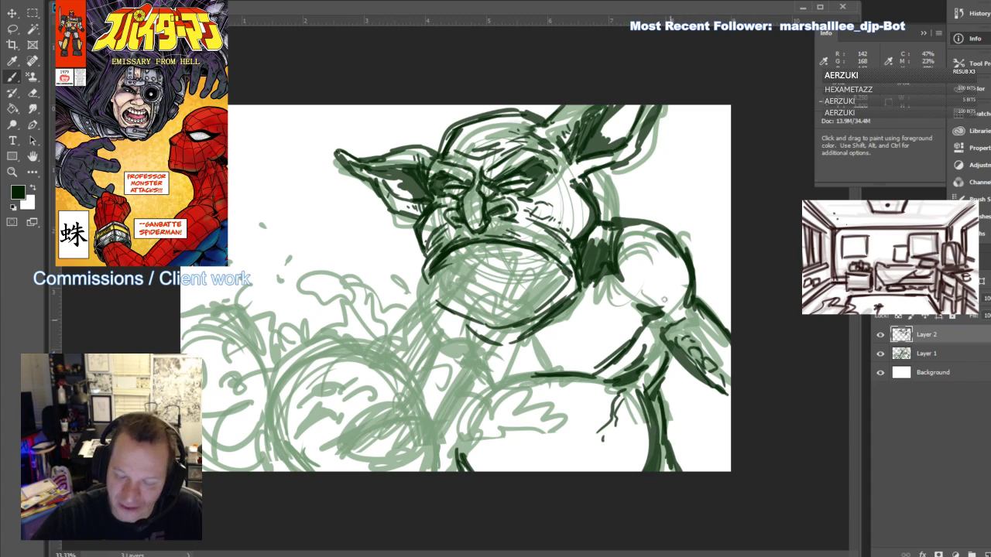
{"action": "mouse_move", "coordinate": [644, 270]}
{"action": "left_mouse_down"}
{"action": "mouse_move", "coordinate": [639, 294]}
{"action": "mouse_move", "coordinate": [617, 301]}
{"action": "left_mouse_up"}
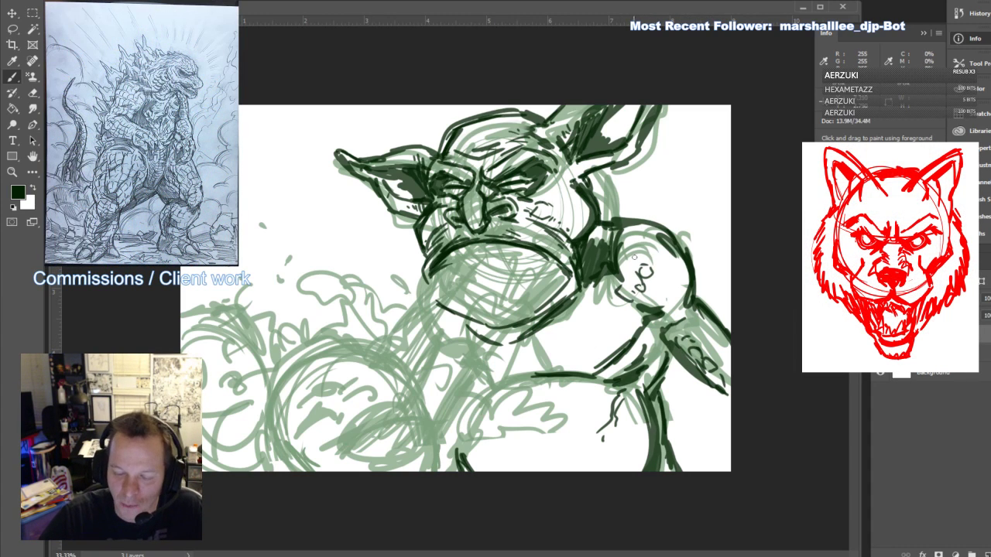
{"action": "left_click", "coordinate": [670, 265]}
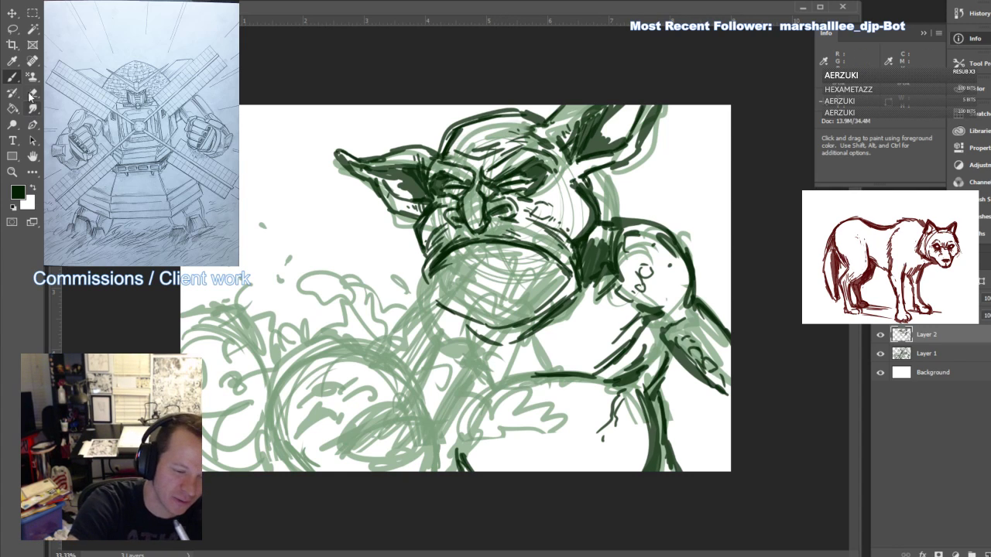
Erase the lower left part of the nose outline and redraw the nose tip
{"action": "key", "text": "e"}
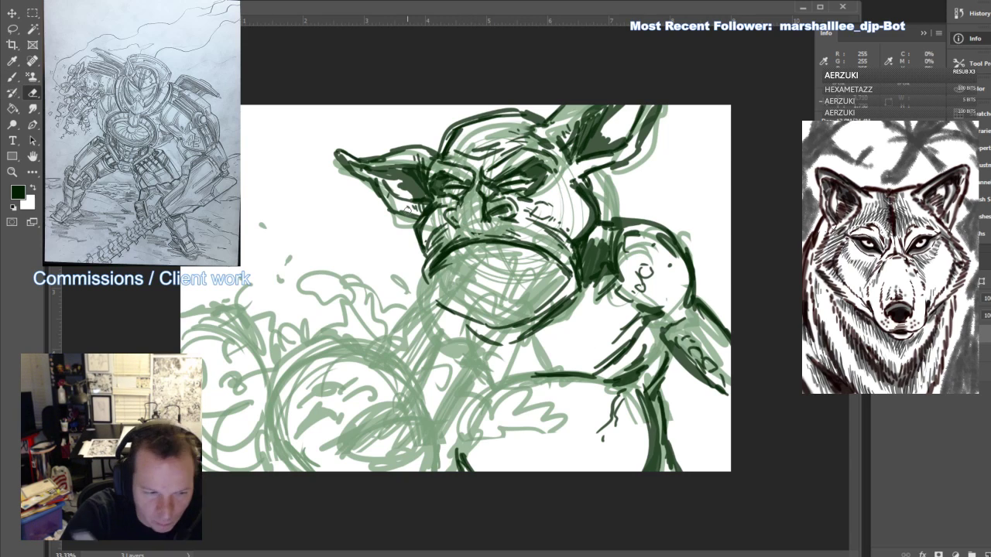
{"action": "key", "text": "b"}
{"action": "mouse_move", "coordinate": [473, 231]}
{"action": "left_mouse_down"}
{"action": "mouse_move", "coordinate": [462, 200]}
{"action": "mouse_move", "coordinate": [470, 232]}
{"action": "mouse_move", "coordinate": [490, 222]}
{"action": "mouse_move", "coordinate": [459, 222]}
{"action": "left_mouse_up"}
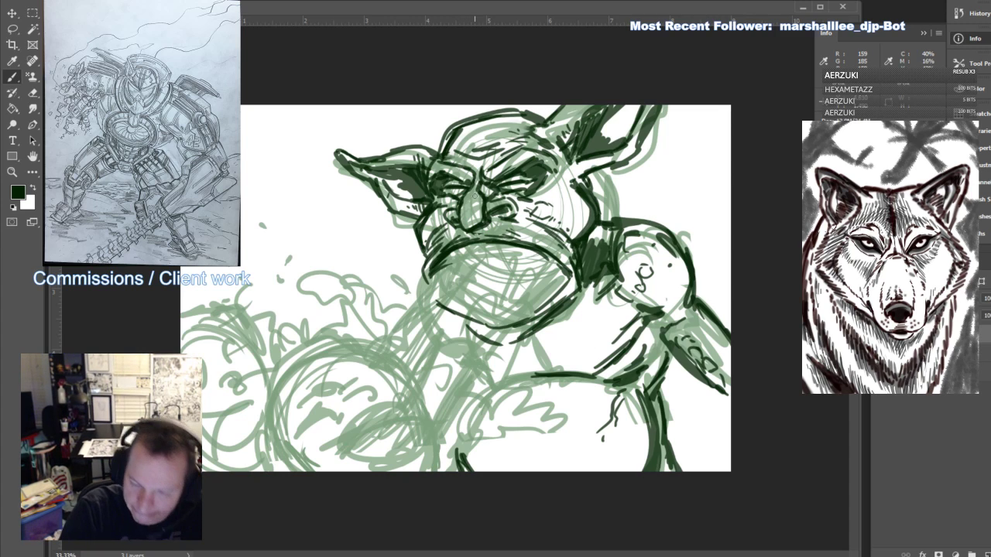
Shade the inside of the mouth beneath the upper lip with layered dark green strokes
{"action": "mouse_move", "coordinate": [438, 276]}
{"action": "left_mouse_down"}
{"action": "mouse_move", "coordinate": [470, 251]}
{"action": "mouse_move", "coordinate": [514, 248]}
{"action": "mouse_move", "coordinate": [507, 253]}
{"action": "mouse_move", "coordinate": [556, 267]}
{"action": "mouse_move", "coordinate": [561, 282]}
{"action": "mouse_move", "coordinate": [531, 308]}
{"action": "left_mouse_up"}
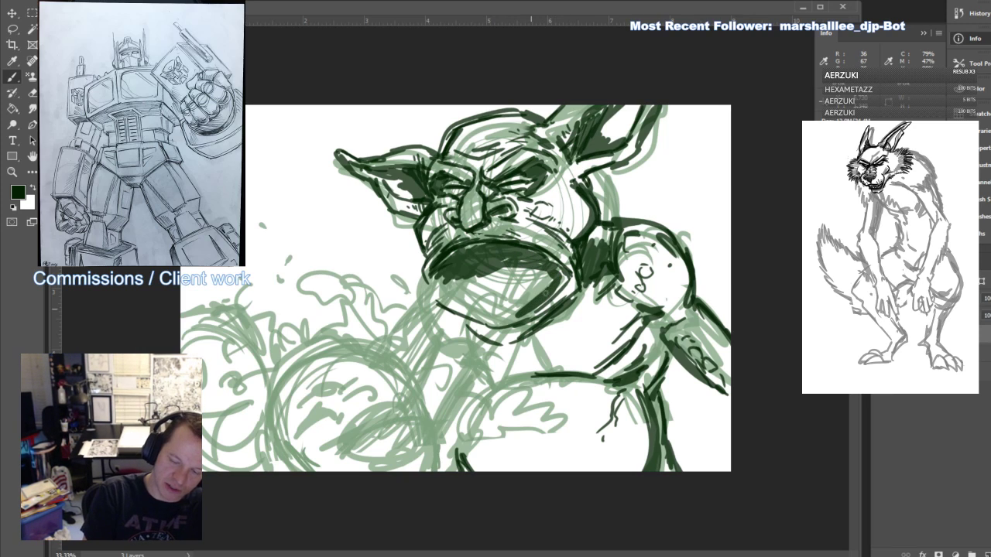
{"action": "mouse_move", "coordinate": [451, 274]}
{"action": "left_mouse_down"}
{"action": "mouse_move", "coordinate": [523, 253]}
{"action": "mouse_move", "coordinate": [542, 265]}
{"action": "left_mouse_up"}
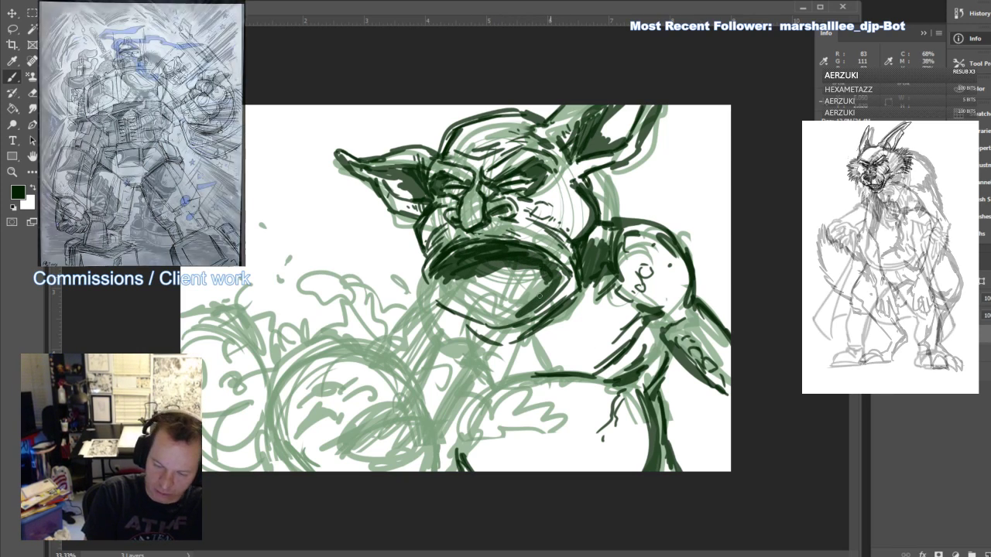
{"action": "mouse_move", "coordinate": [443, 270]}
{"action": "left_mouse_down"}
{"action": "mouse_move", "coordinate": [488, 252]}
{"action": "mouse_move", "coordinate": [479, 243]}
{"action": "left_mouse_up"}
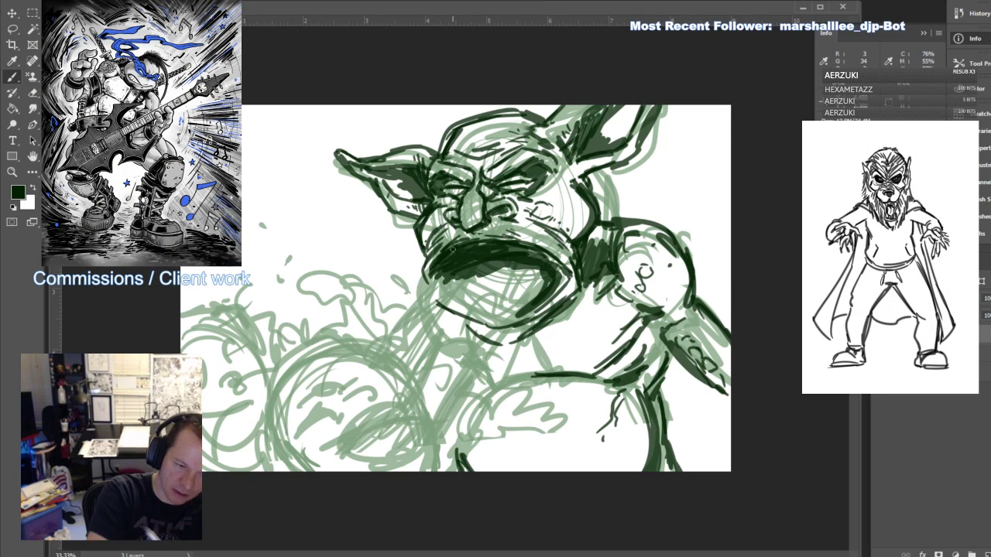
Erase small highlight spots from the dark shading beneath the large creature's upper lip
{"action": "left_click", "coordinate": [36, 99]}
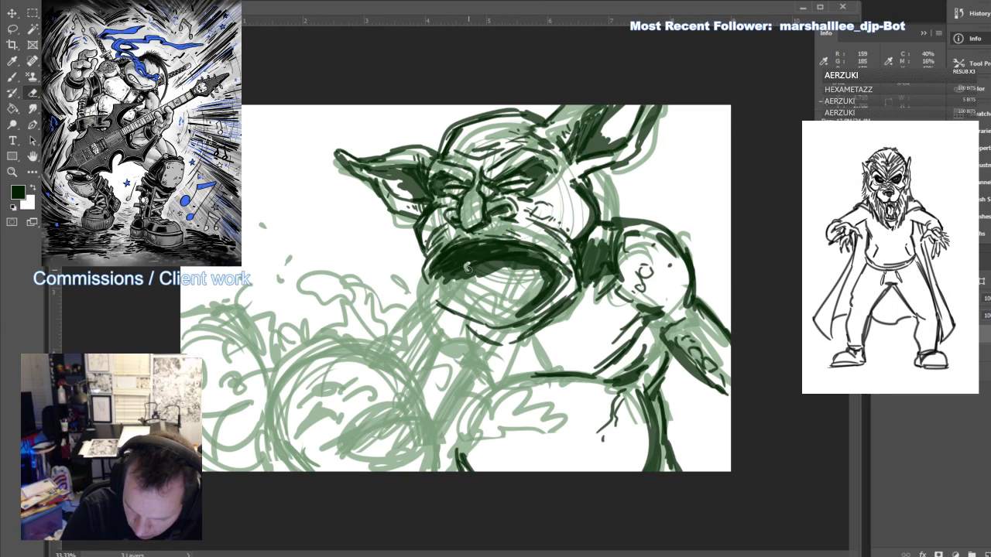
{"action": "left_click_drag", "start_coordinate": [478, 257], "coordinate": [452, 261]}
{"action": "left_click", "coordinate": [509, 257]}
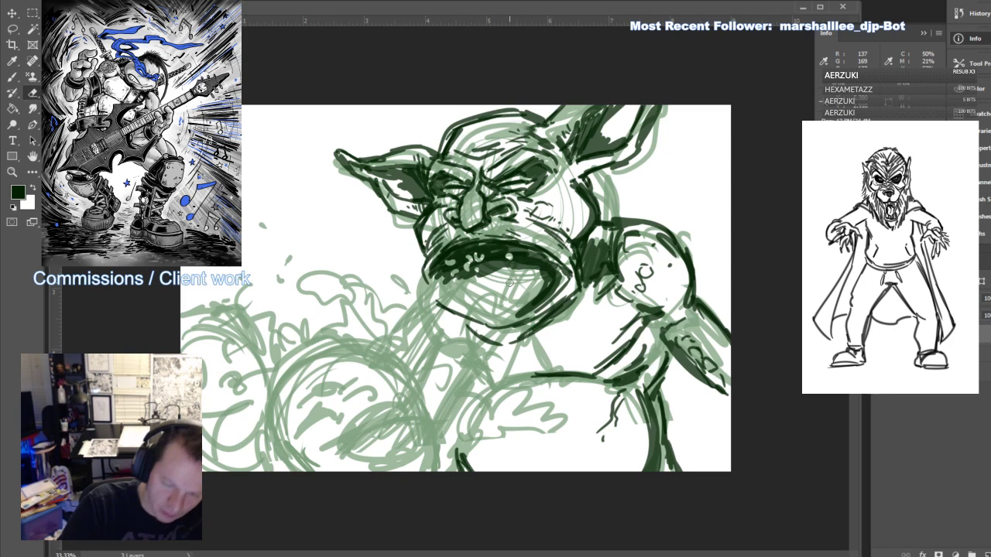
Brush the smaller foreground head's brow, closed-eye and nose lines and its wide-open mouth, outlining the teeth and tongue and shading the interior
{"action": "left_click", "coordinate": [13, 78]}
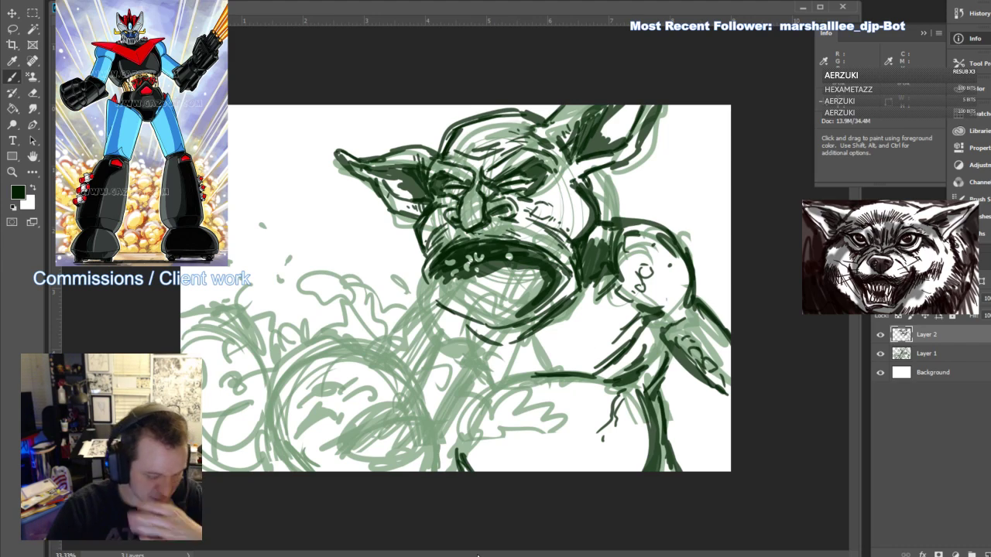
{"action": "mouse_move", "coordinate": [303, 396]}
{"action": "left_mouse_down"}
{"action": "mouse_move", "coordinate": [339, 391]}
{"action": "mouse_move", "coordinate": [319, 368]}
{"action": "mouse_move", "coordinate": [332, 362]}
{"action": "mouse_move", "coordinate": [356, 403]}
{"action": "mouse_move", "coordinate": [380, 396]}
{"action": "left_mouse_up"}
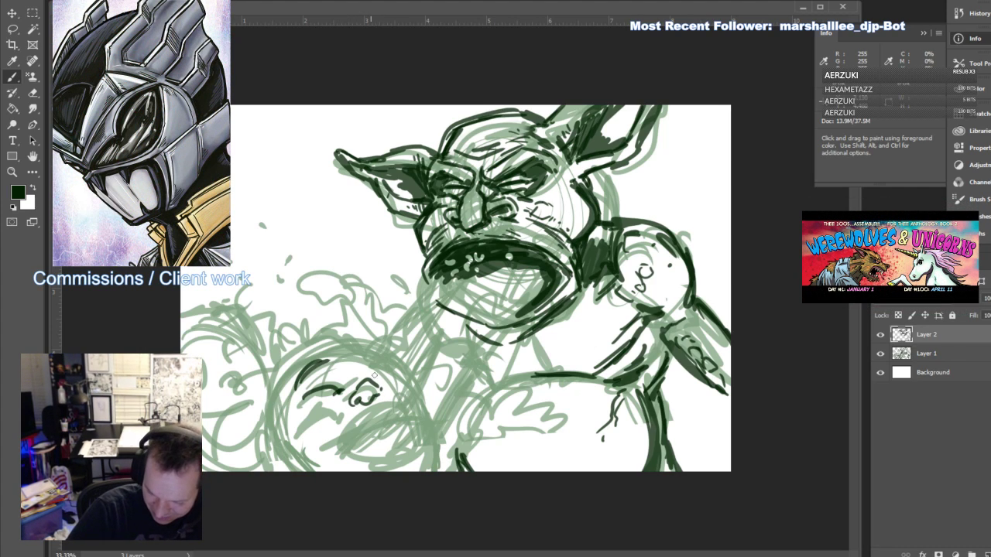
{"action": "mouse_move", "coordinate": [316, 430]}
{"action": "left_mouse_down"}
{"action": "mouse_move", "coordinate": [360, 410]}
{"action": "mouse_move", "coordinate": [401, 405]}
{"action": "left_mouse_up"}
{"action": "mouse_move", "coordinate": [333, 442]}
{"action": "left_mouse_down"}
{"action": "mouse_move", "coordinate": [389, 463]}
{"action": "mouse_move", "coordinate": [408, 454]}
{"action": "mouse_move", "coordinate": [403, 409]}
{"action": "left_mouse_up"}
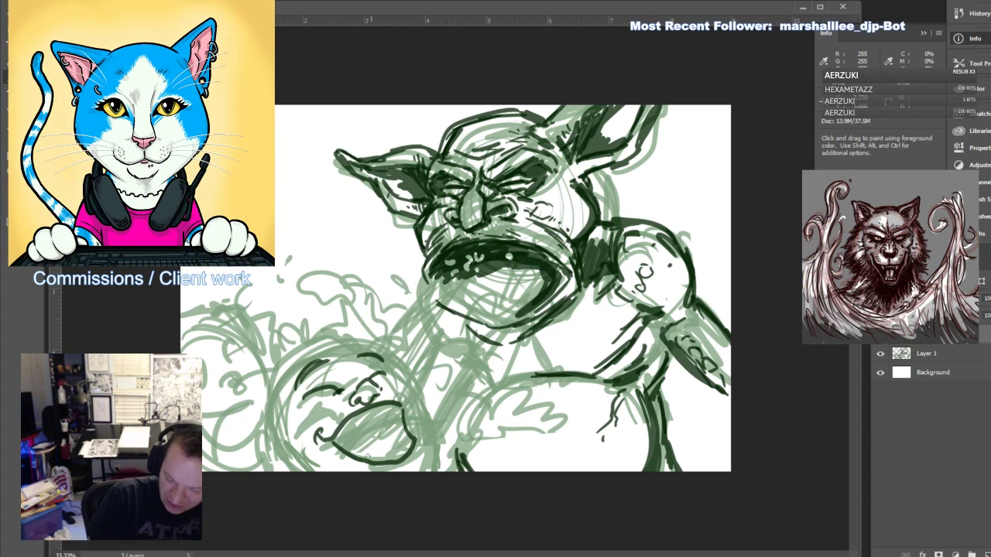
{"action": "mouse_move", "coordinate": [368, 456]}
{"action": "left_mouse_down"}
{"action": "mouse_move", "coordinate": [383, 459]}
{"action": "mouse_move", "coordinate": [413, 434]}
{"action": "left_mouse_up"}
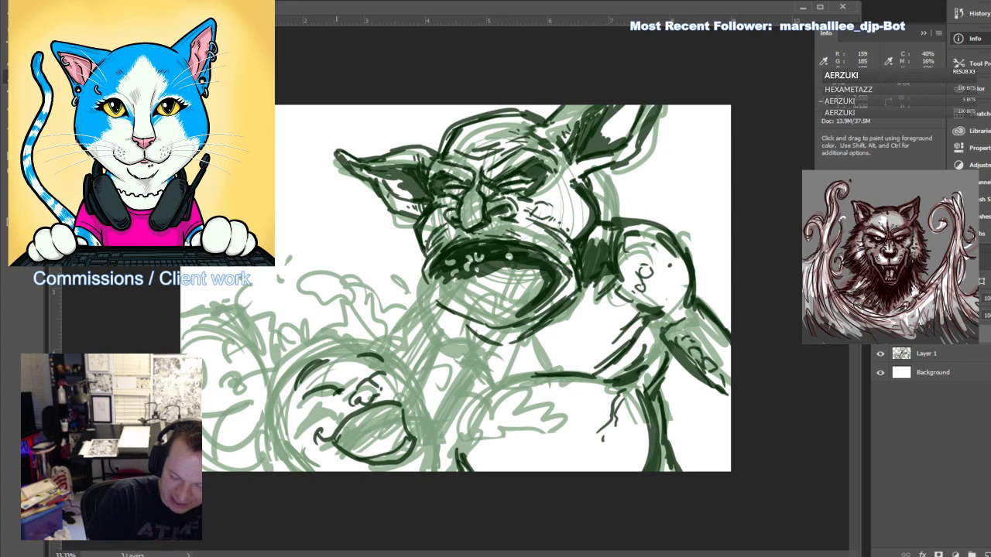
{"action": "mouse_move", "coordinate": [341, 434]}
{"action": "left_mouse_down"}
{"action": "mouse_move", "coordinate": [395, 420]}
{"action": "mouse_move", "coordinate": [387, 406]}
{"action": "mouse_move", "coordinate": [406, 435]}
{"action": "left_mouse_up"}
{"action": "mouse_move", "coordinate": [352, 450]}
{"action": "left_mouse_down"}
{"action": "mouse_move", "coordinate": [379, 430]}
{"action": "mouse_move", "coordinate": [370, 442]}
{"action": "mouse_move", "coordinate": [384, 447]}
{"action": "mouse_move", "coordinate": [369, 452]}
{"action": "mouse_move", "coordinate": [359, 435]}
{"action": "mouse_move", "coordinate": [364, 426]}
{"action": "left_mouse_up"}
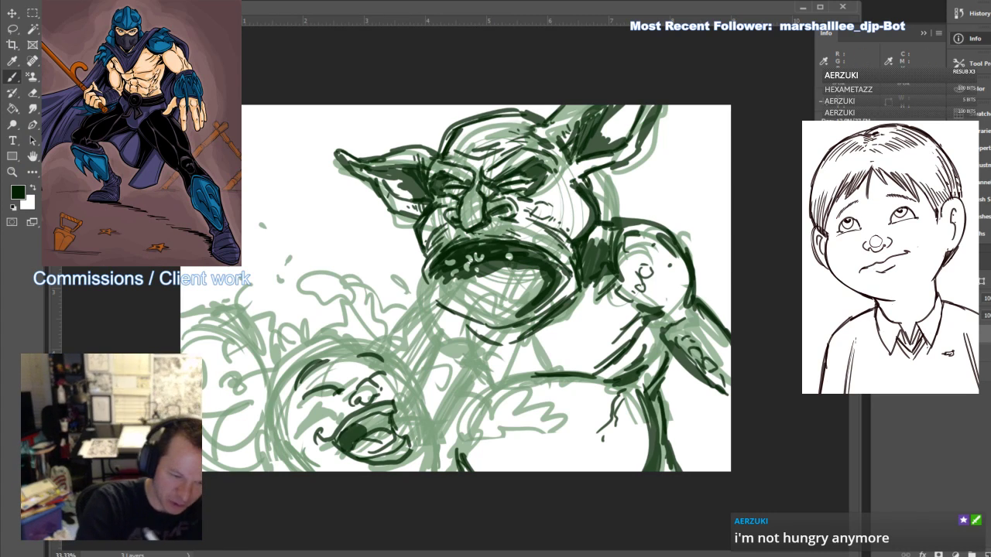
Erase and redraw the smaller head's nose with creases around it, and outline the ear at the head's lower left edge
{"action": "key", "text": "e"}
{"action": "mouse_move", "coordinate": [367, 394]}
{"action": "left_mouse_down"}
{"action": "mouse_move", "coordinate": [346, 405]}
{"action": "mouse_move", "coordinate": [356, 386]}
{"action": "mouse_move", "coordinate": [383, 392]}
{"action": "left_mouse_up"}
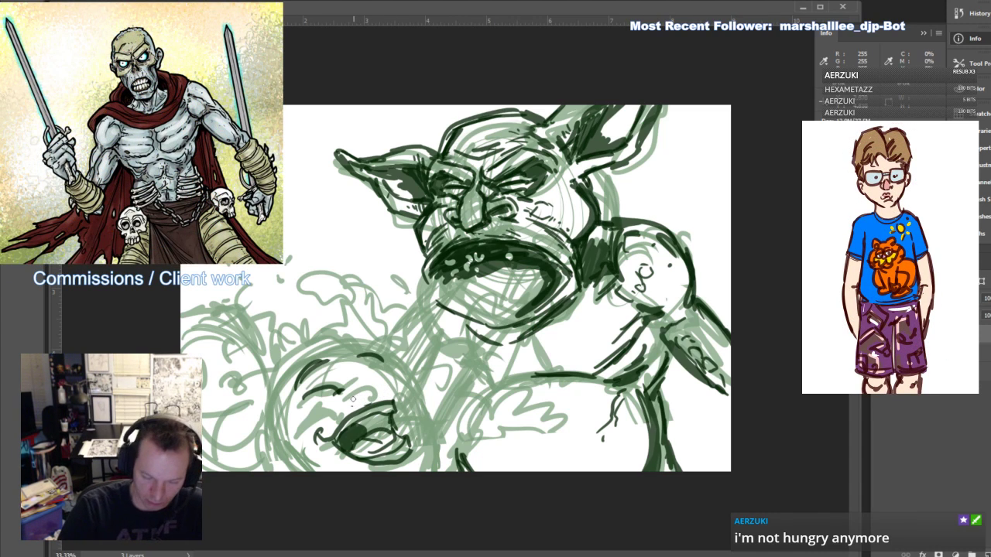
{"action": "left_click_drag", "start_coordinate": [356, 398], "coordinate": [374, 385]}
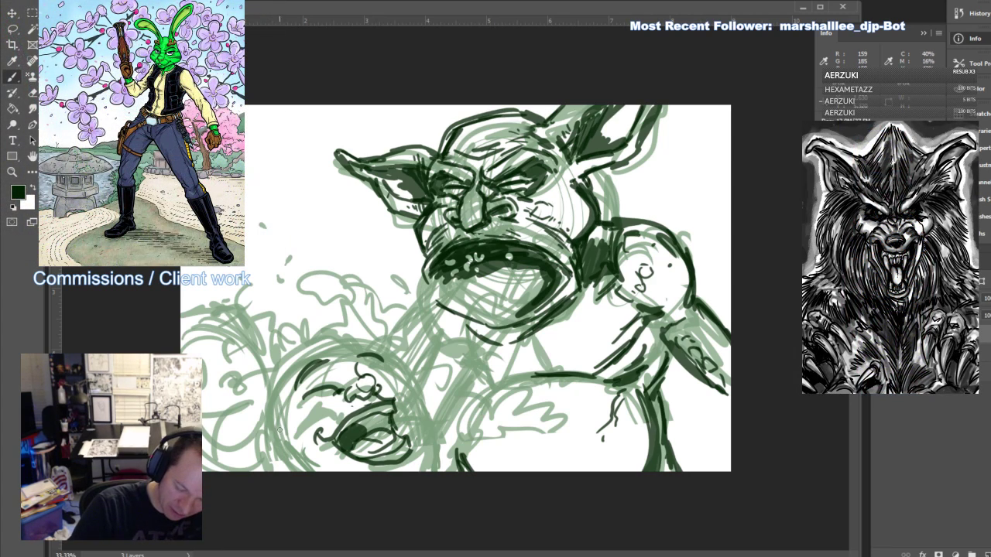
{"action": "mouse_move", "coordinate": [280, 430]}
{"action": "left_mouse_down"}
{"action": "mouse_move", "coordinate": [307, 453]}
{"action": "mouse_move", "coordinate": [278, 437]}
{"action": "mouse_move", "coordinate": [322, 471]}
{"action": "left_mouse_up"}
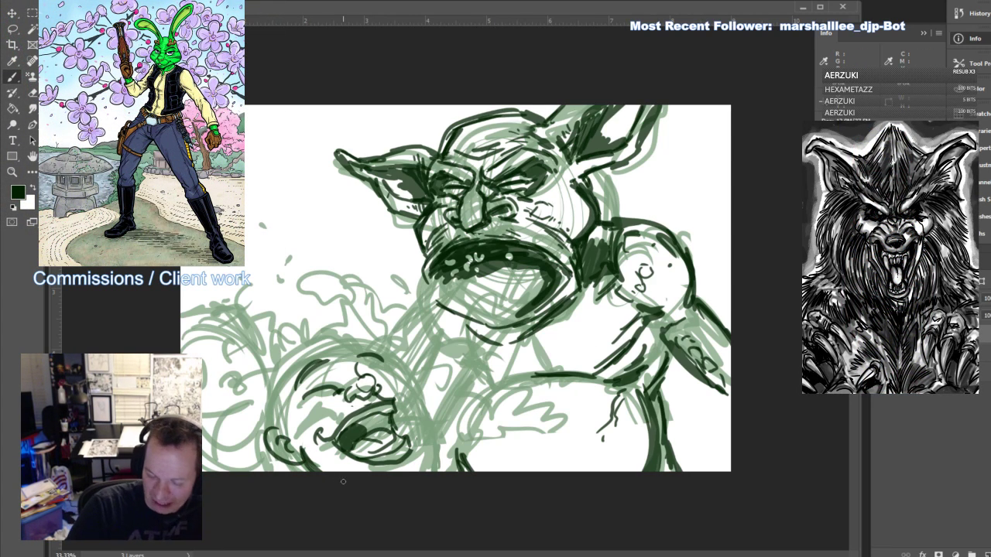
{"action": "left_click_drag", "start_coordinate": [375, 381], "coordinate": [386, 373]}
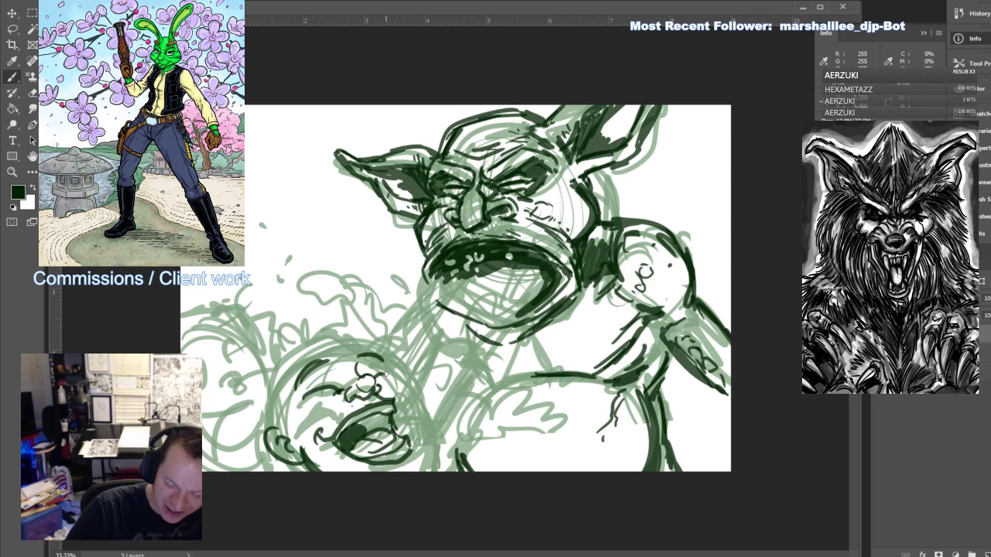
Ink the laughing child's face contour, eye detail and curly hair outline in dark green
{"action": "left_click_drag", "start_coordinate": [308, 396], "coordinate": [323, 379]}
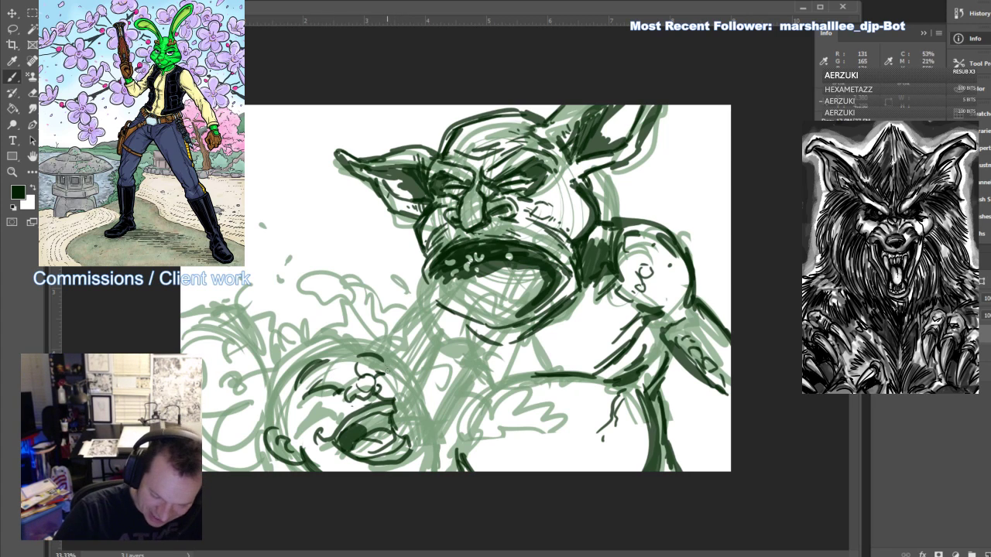
{"action": "mouse_move", "coordinate": [386, 363]}
{"action": "left_mouse_down"}
{"action": "mouse_move", "coordinate": [425, 422]}
{"action": "mouse_move", "coordinate": [422, 471]}
{"action": "left_mouse_up"}
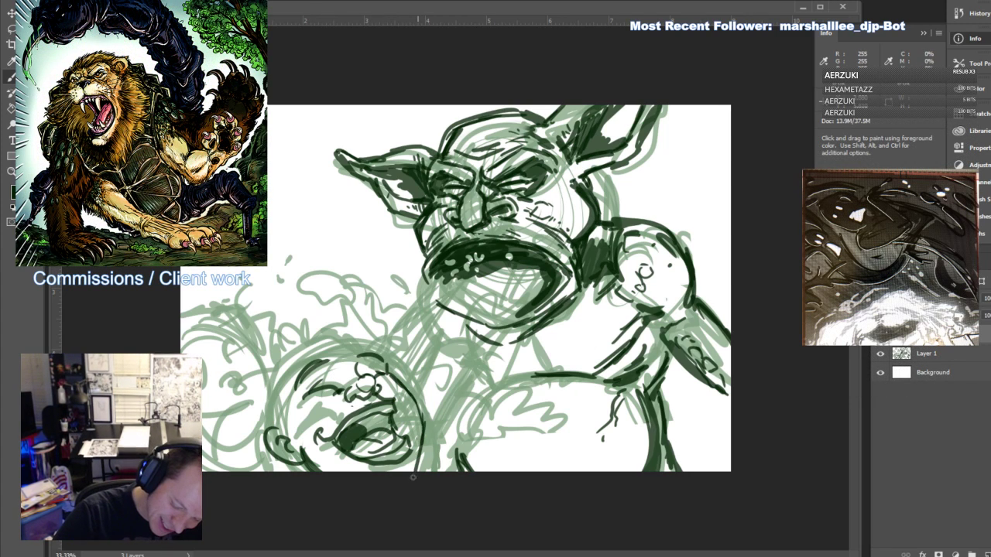
{"action": "left_click_drag", "start_coordinate": [419, 416], "coordinate": [421, 471]}
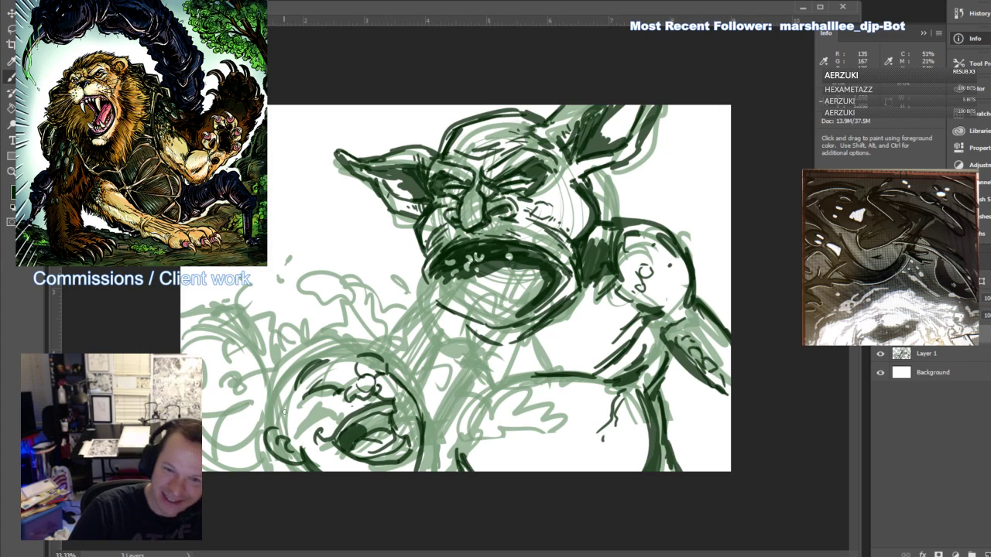
{"action": "mouse_move", "coordinate": [288, 432]}
{"action": "left_mouse_down"}
{"action": "mouse_move", "coordinate": [276, 393]}
{"action": "mouse_move", "coordinate": [262, 401]}
{"action": "mouse_move", "coordinate": [267, 358]}
{"action": "mouse_move", "coordinate": [298, 325]}
{"action": "mouse_move", "coordinate": [327, 318]}
{"action": "left_mouse_up"}
{"action": "mouse_move", "coordinate": [279, 398]}
{"action": "left_mouse_down"}
{"action": "mouse_move", "coordinate": [305, 348]}
{"action": "mouse_move", "coordinate": [338, 339]}
{"action": "mouse_move", "coordinate": [346, 318]}
{"action": "mouse_move", "coordinate": [384, 346]}
{"action": "mouse_move", "coordinate": [391, 367]}
{"action": "left_mouse_up"}
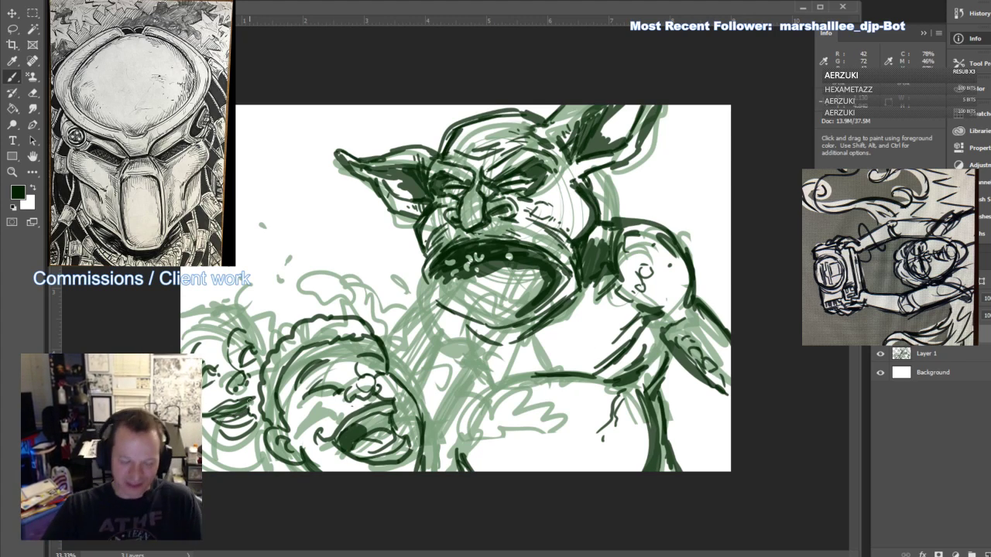
Ink the hair of the second child at the canvas's left edge over the light sketch
{"action": "key", "text": "ctrl+shift+alt+n"}
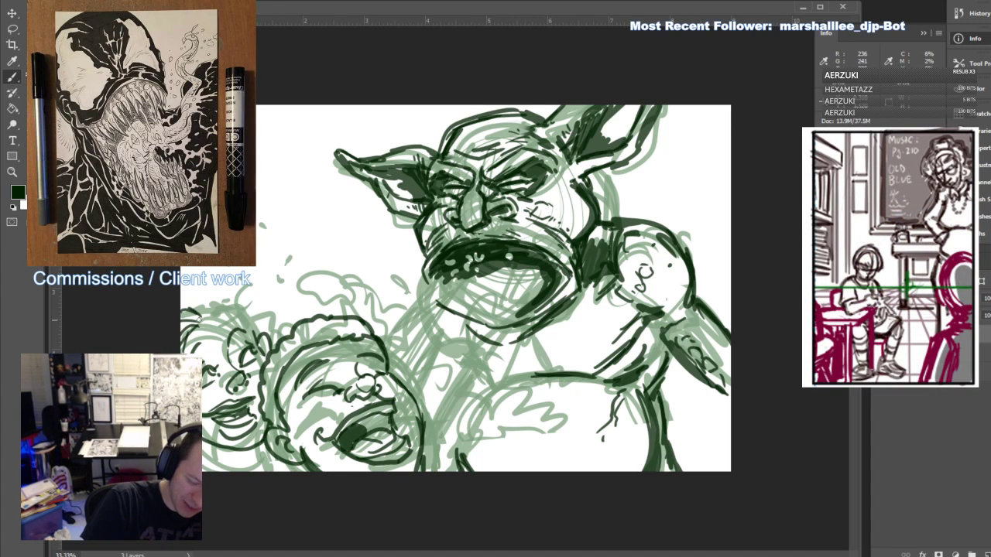
{"action": "mouse_move", "coordinate": [206, 318]}
{"action": "left_mouse_down"}
{"action": "mouse_move", "coordinate": [229, 313]}
{"action": "mouse_move", "coordinate": [254, 330]}
{"action": "mouse_move", "coordinate": [216, 299]}
{"action": "left_mouse_up"}
{"action": "mouse_move", "coordinate": [195, 302]}
{"action": "left_mouse_down"}
{"action": "mouse_move", "coordinate": [222, 300]}
{"action": "mouse_move", "coordinate": [251, 316]}
{"action": "mouse_move", "coordinate": [257, 336]}
{"action": "left_mouse_up"}
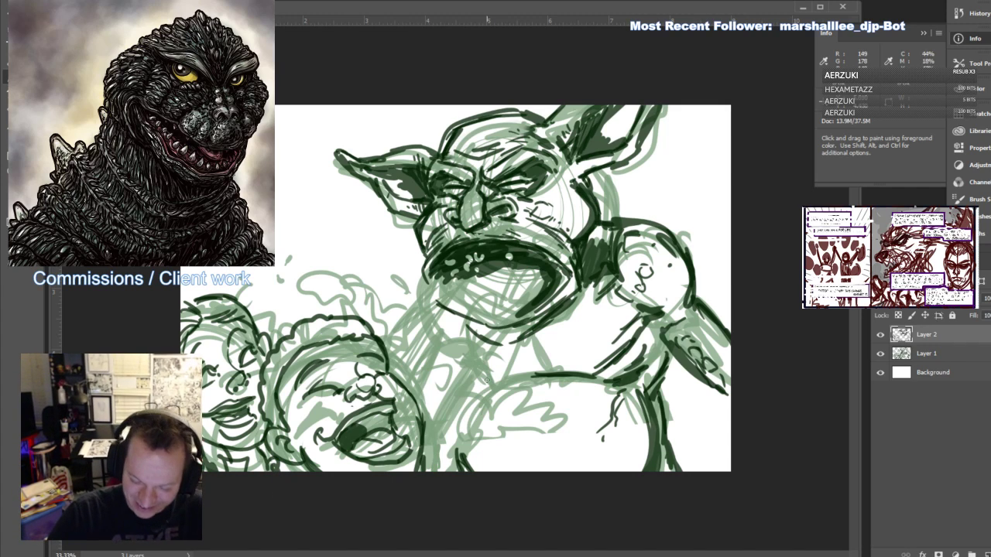
Ink the creature's near chest fold, the side contour of its belly and the line under its jaw
{"action": "left_click_drag", "start_coordinate": [500, 384], "coordinate": [513, 378]}
{"action": "mouse_move", "coordinate": [480, 390]}
{"action": "left_mouse_down"}
{"action": "mouse_move", "coordinate": [457, 462]}
{"action": "mouse_move", "coordinate": [466, 427]}
{"action": "left_mouse_up"}
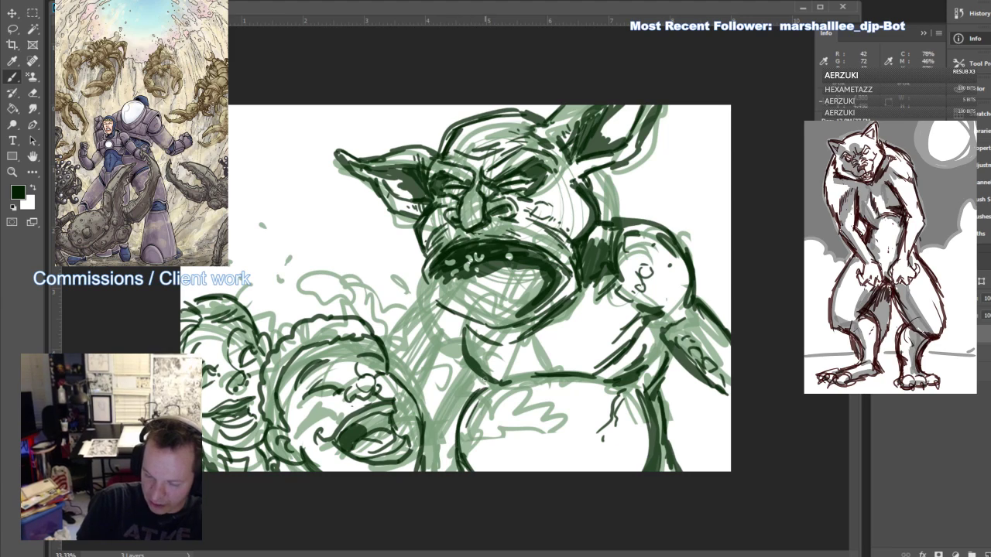
{"action": "left_click_drag", "start_coordinate": [457, 344], "coordinate": [431, 314]}
{"action": "left_click", "coordinate": [423, 290]}
{"action": "left_click_drag", "start_coordinate": [455, 346], "coordinate": [461, 410]}
{"action": "left_click_drag", "start_coordinate": [468, 374], "coordinate": [472, 396]}
{"action": "mouse_move", "coordinate": [477, 374]}
{"action": "left_mouse_down"}
{"action": "mouse_move", "coordinate": [484, 396]}
{"action": "mouse_move", "coordinate": [483, 387]}
{"action": "left_mouse_up"}
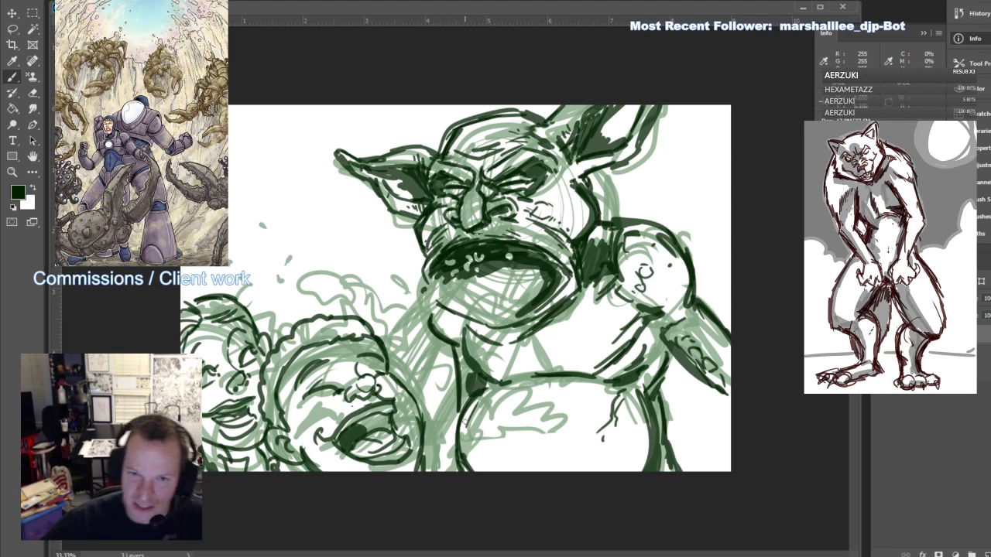
{"action": "key", "text": "ctrl+z"}
{"action": "key", "text": "ctrl+z"}
{"action": "key", "text": "ctrl+z"}
{"action": "key", "text": "ctrl+z"}
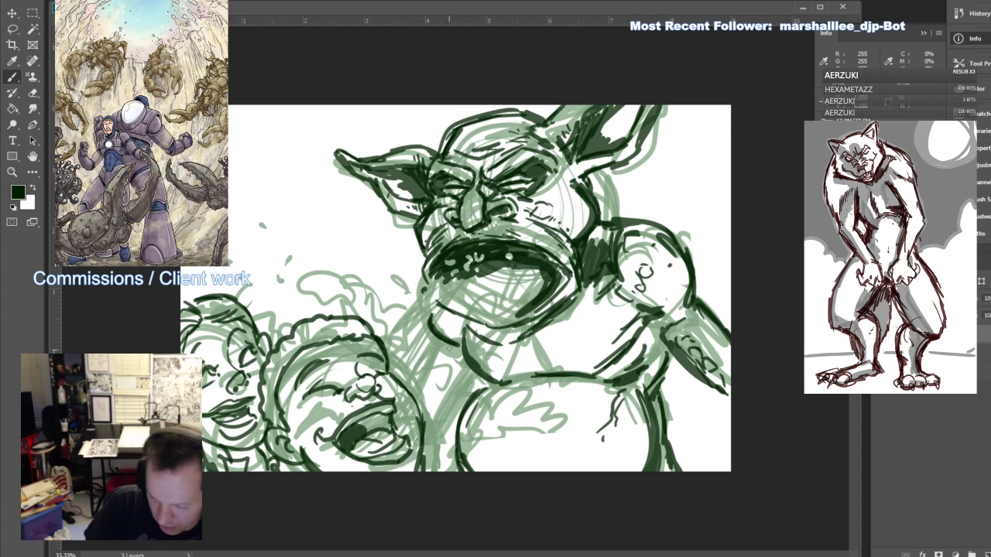
Ink the creature's far arm behind the laughing child, with a dark shadow wedge beside the chest
{"action": "left_click_drag", "start_coordinate": [439, 341], "coordinate": [422, 383]}
{"action": "left_click_drag", "start_coordinate": [465, 353], "coordinate": [438, 417]}
{"action": "left_click_drag", "start_coordinate": [456, 373], "coordinate": [435, 429]}
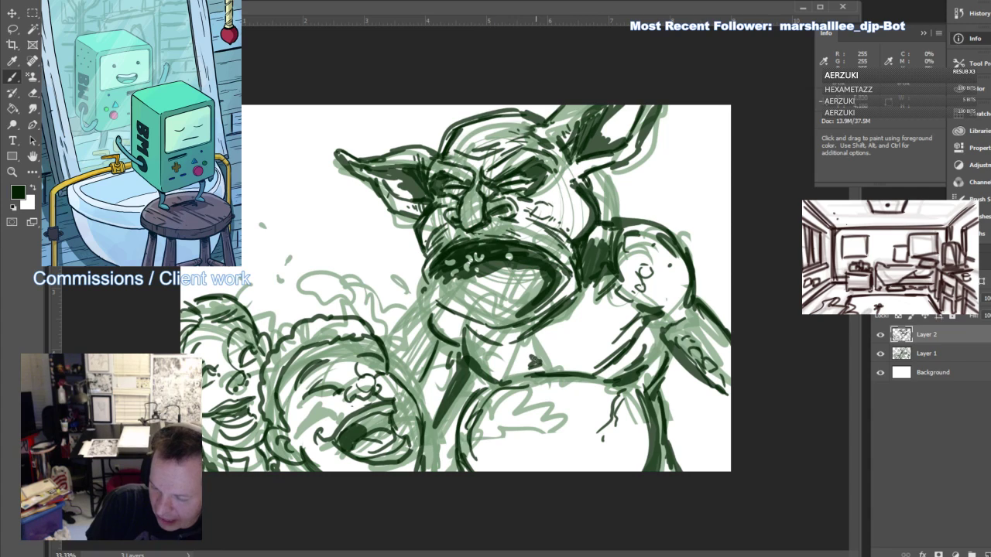
Add dark shading at the centre of the creature's chest and small specks on its belly
{"action": "left_click_drag", "start_coordinate": [536, 324], "coordinate": [533, 354]}
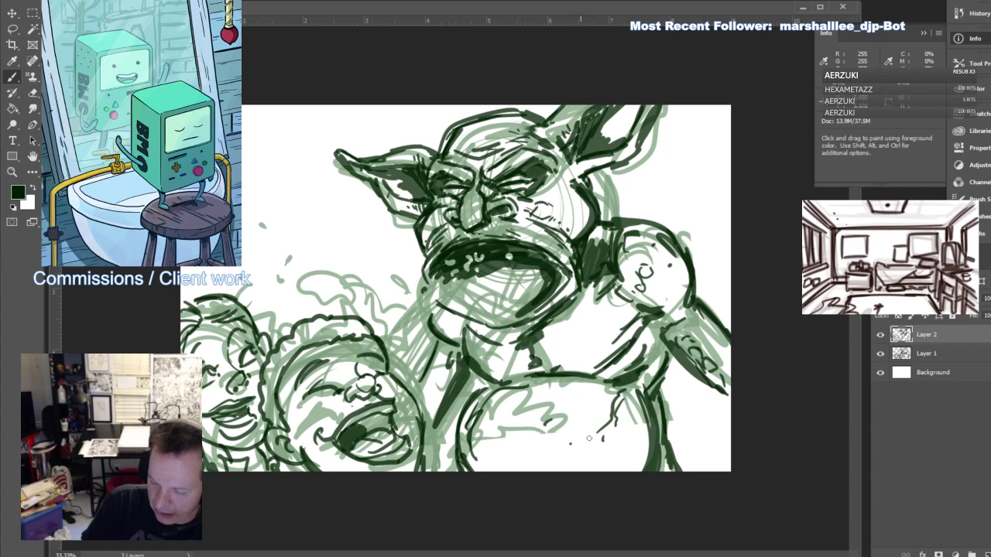
{"action": "left_click_drag", "start_coordinate": [595, 435], "coordinate": [592, 442]}
{"action": "left_click_drag", "start_coordinate": [581, 441], "coordinate": [555, 444]}
Lower the opacity of the rough sketch on Layer 1 to 10%
{"action": "left_click", "coordinate": [935, 355]}
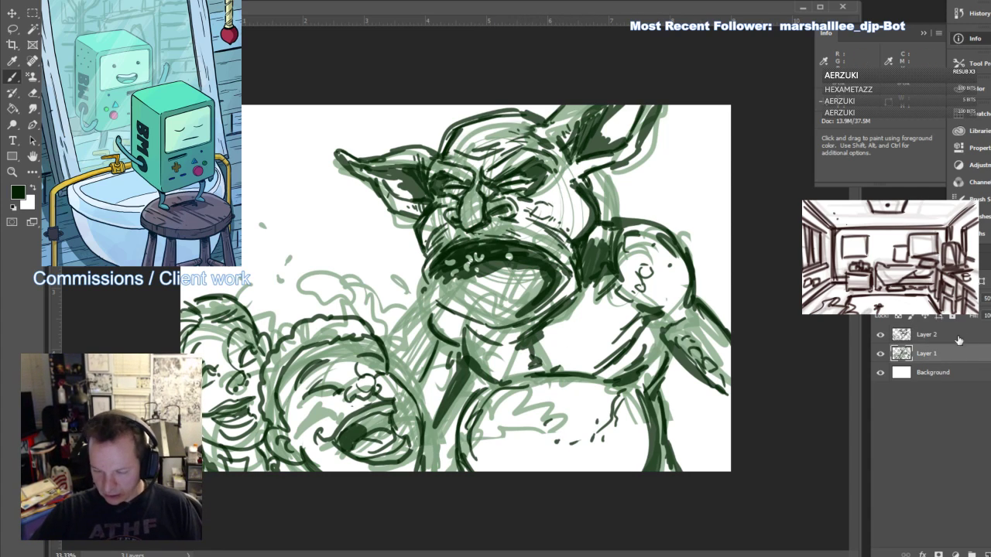
{"action": "left_click", "coordinate": [987, 298]}
{"action": "type", "text": "10"}
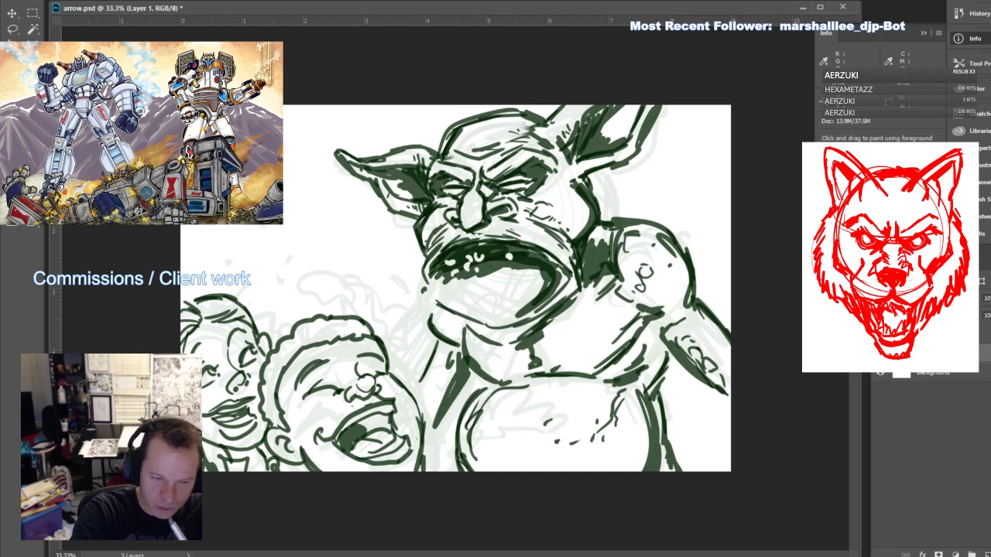
Fill in the laughing child's hair with dark green on Layer 2
{"action": "left_click", "coordinate": [935, 335]}
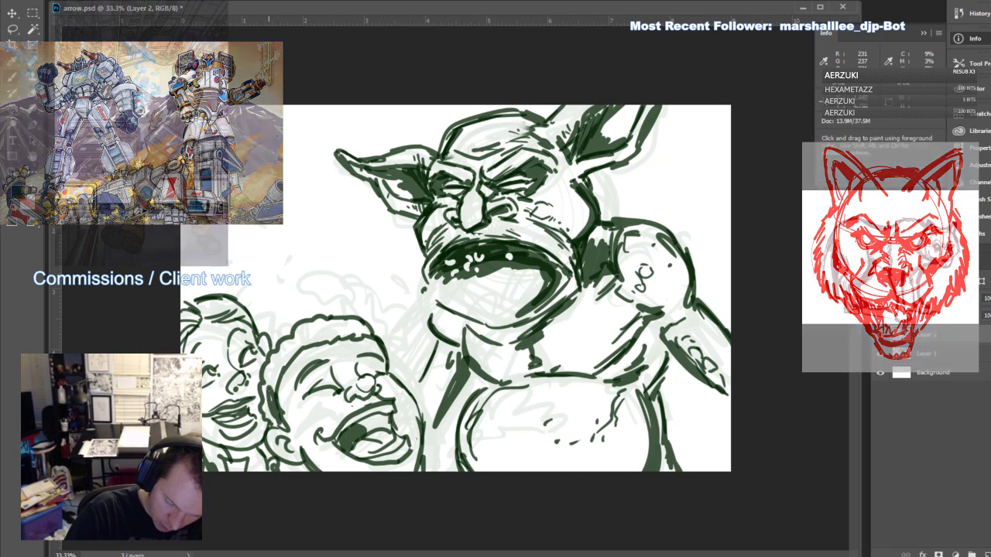
{"action": "mouse_move", "coordinate": [267, 387]}
{"action": "left_mouse_down"}
{"action": "mouse_move", "coordinate": [285, 346]}
{"action": "mouse_move", "coordinate": [306, 330]}
{"action": "mouse_move", "coordinate": [344, 334]}
{"action": "mouse_move", "coordinate": [317, 347]}
{"action": "left_mouse_up"}
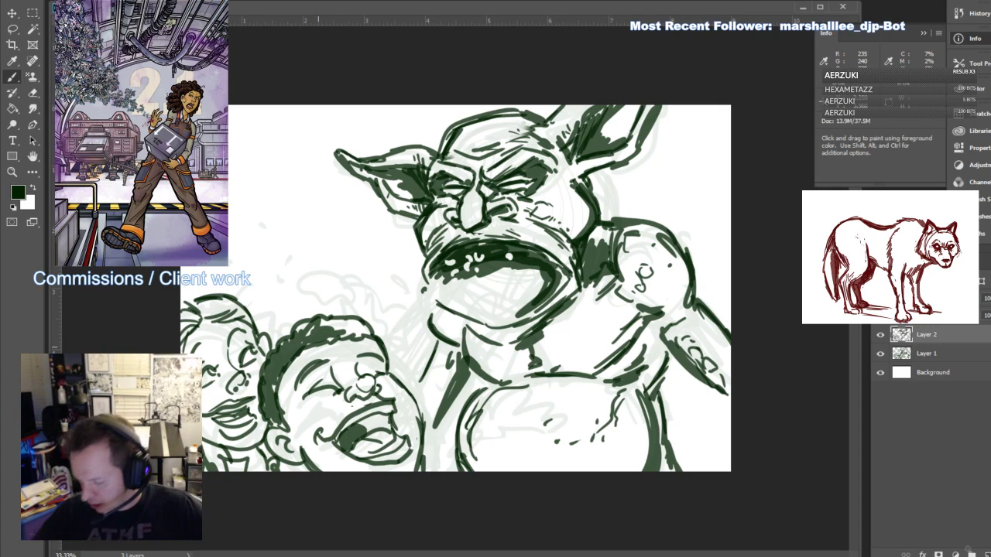
Add a new layer above Layer 2 and set the foreground color to a bright orange
{"action": "left_click", "coordinate": [987, 554]}
{"action": "left_click", "coordinate": [17, 195]}
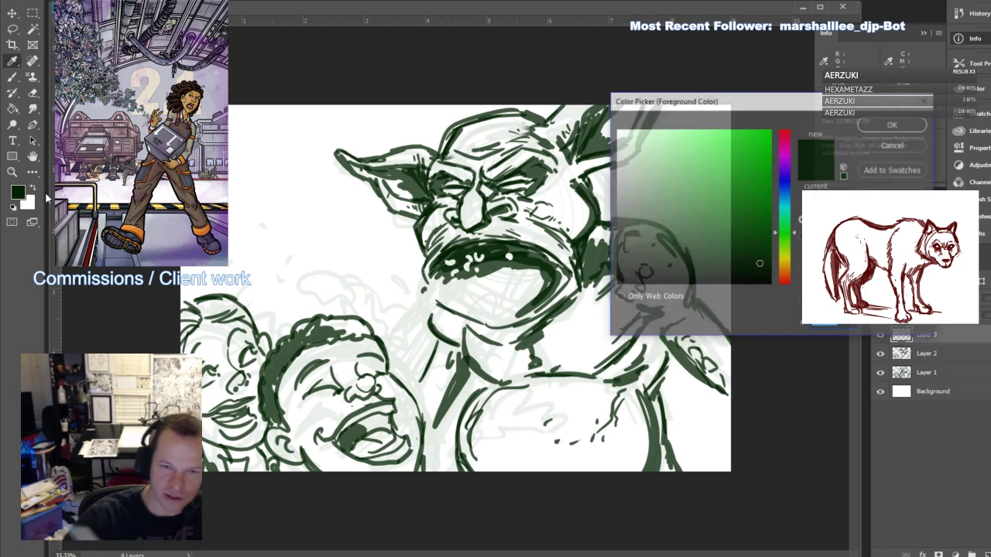
{"action": "left_click", "coordinate": [781, 264]}
{"action": "left_click", "coordinate": [762, 184]}
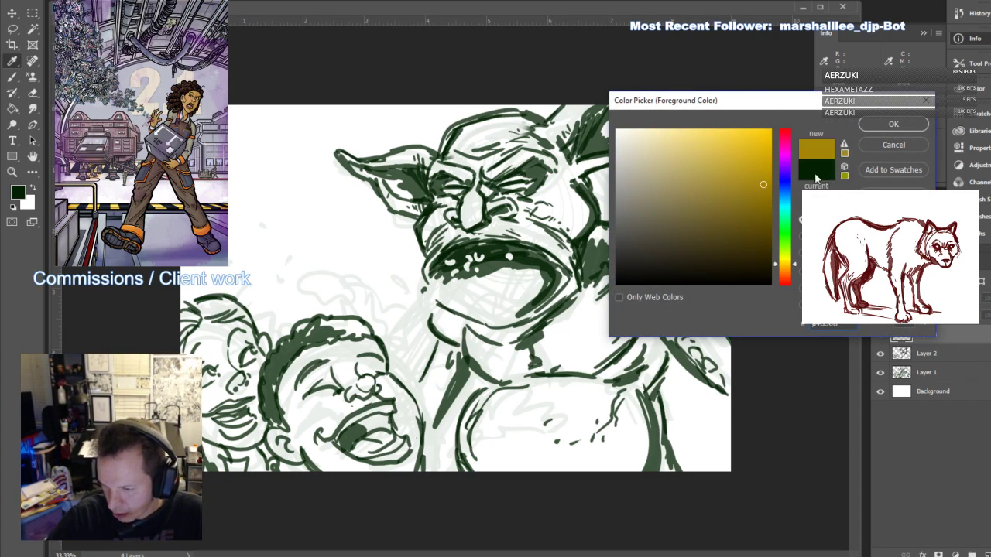
{"action": "left_click", "coordinate": [772, 130]}
{"action": "left_click", "coordinate": [786, 268]}
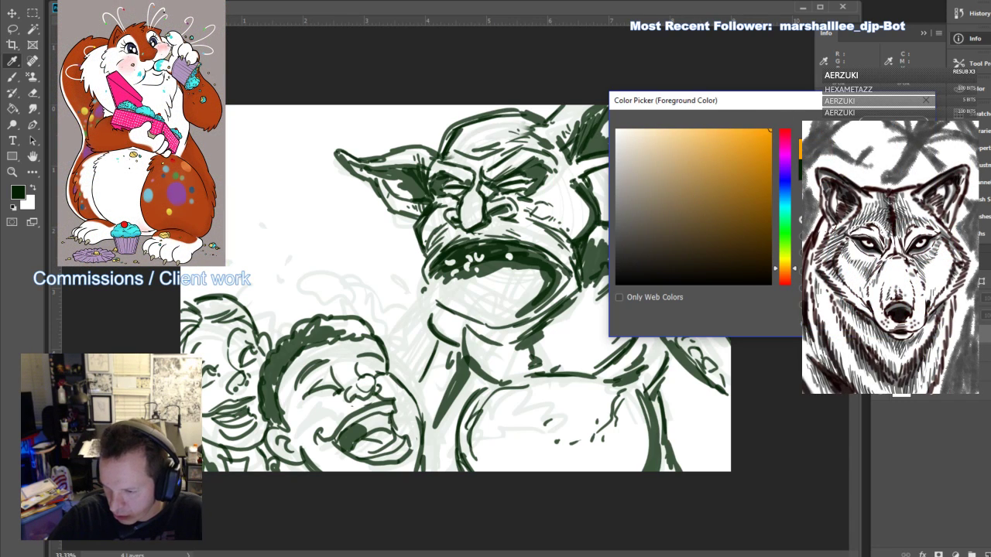
{"action": "left_click", "coordinate": [783, 273]}
{"action": "left_click", "coordinate": [755, 137]}
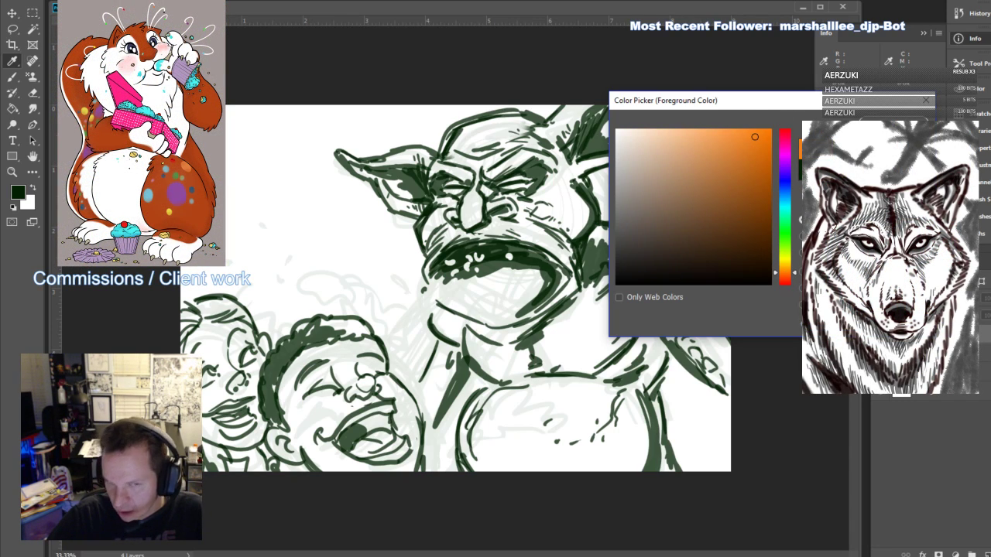
{"action": "key", "text": "Return"}
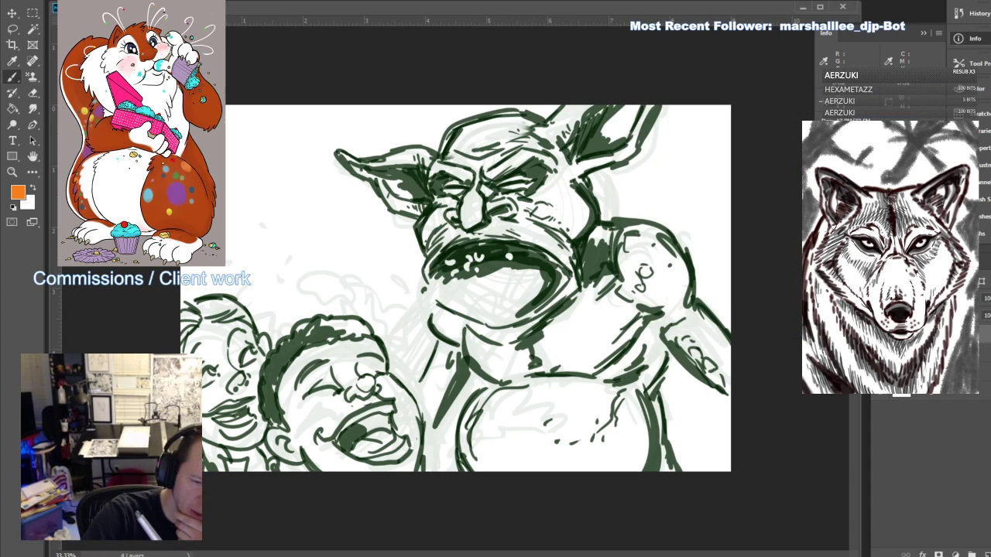
Switch to a thin brush and sketch orange streams and splashes from the creature's mouth to the laughing child's head
{"action": "left_click", "coordinate": [34, 1]}
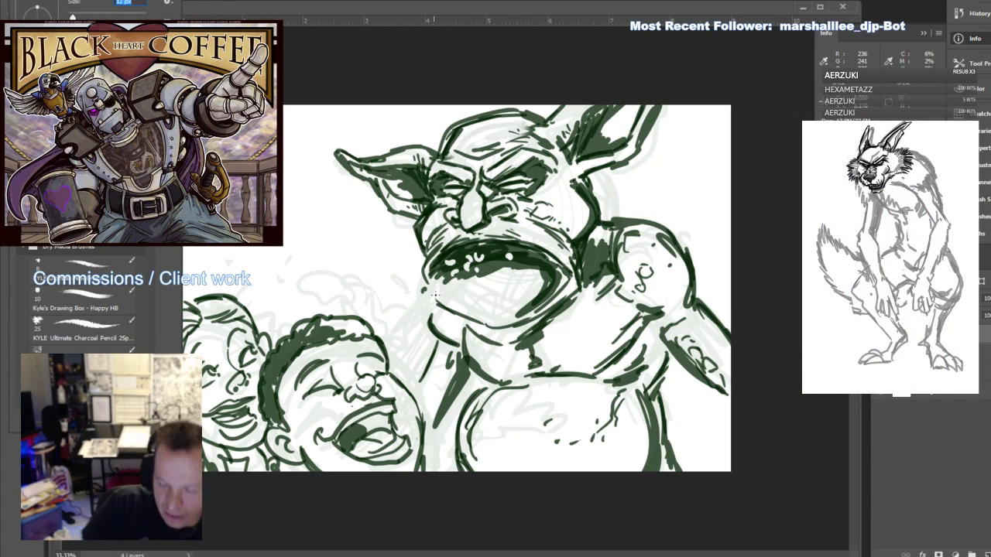
{"action": "left_click", "coordinate": [376, 333]}
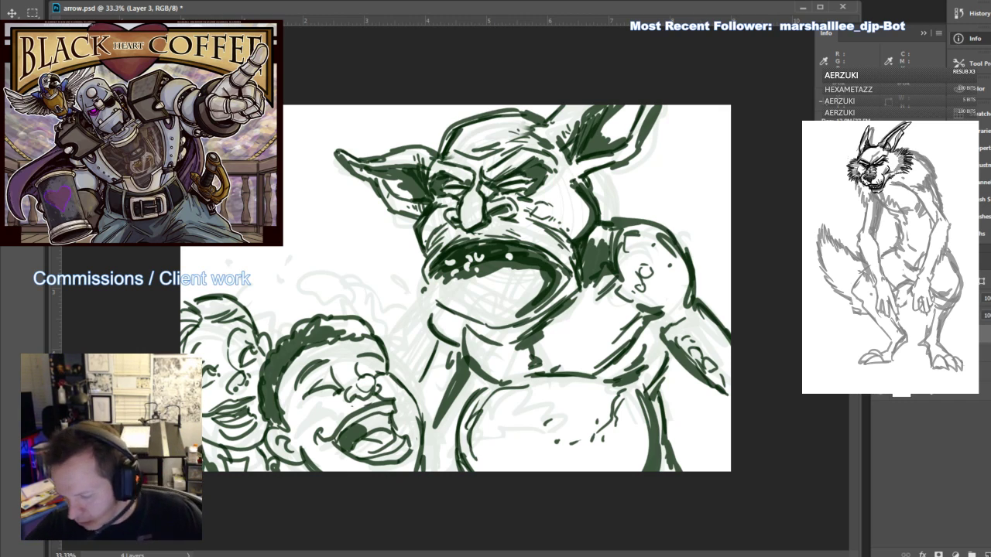
{"action": "left_click_drag", "start_coordinate": [422, 308], "coordinate": [415, 324]}
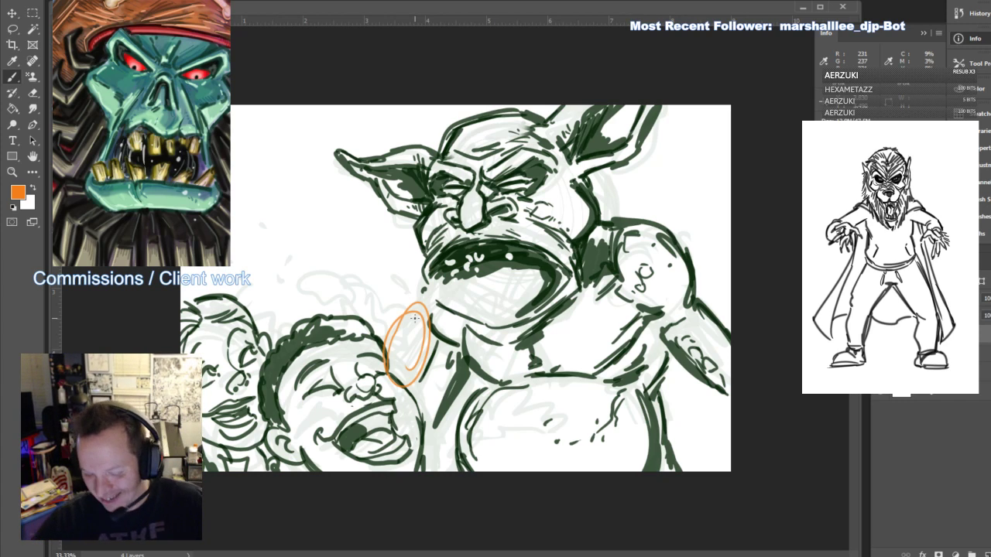
{"action": "key", "text": "ctrl+z"}
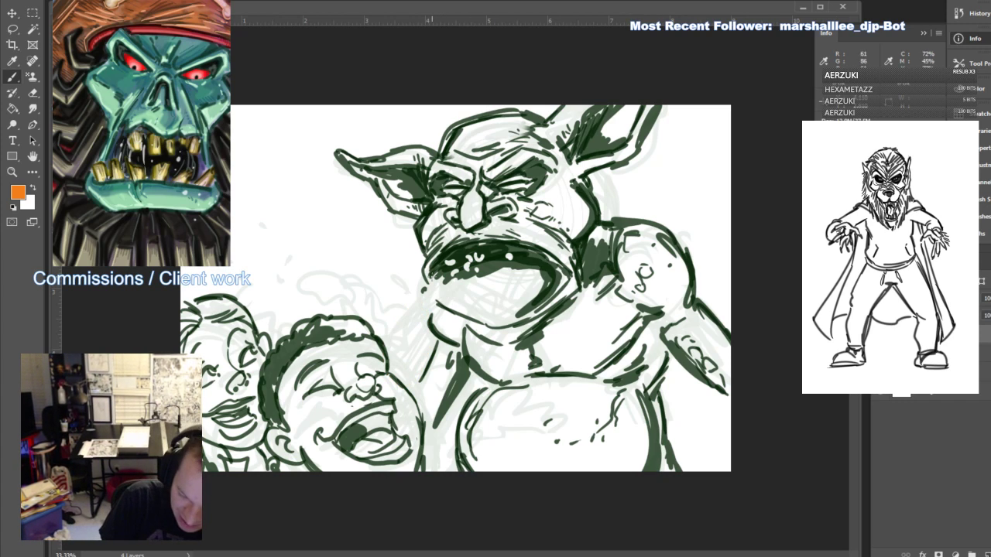
{"action": "mouse_move", "coordinate": [430, 274]}
{"action": "left_mouse_down"}
{"action": "mouse_move", "coordinate": [368, 353]}
{"action": "mouse_move", "coordinate": [408, 333]}
{"action": "mouse_move", "coordinate": [392, 354]}
{"action": "left_mouse_up"}
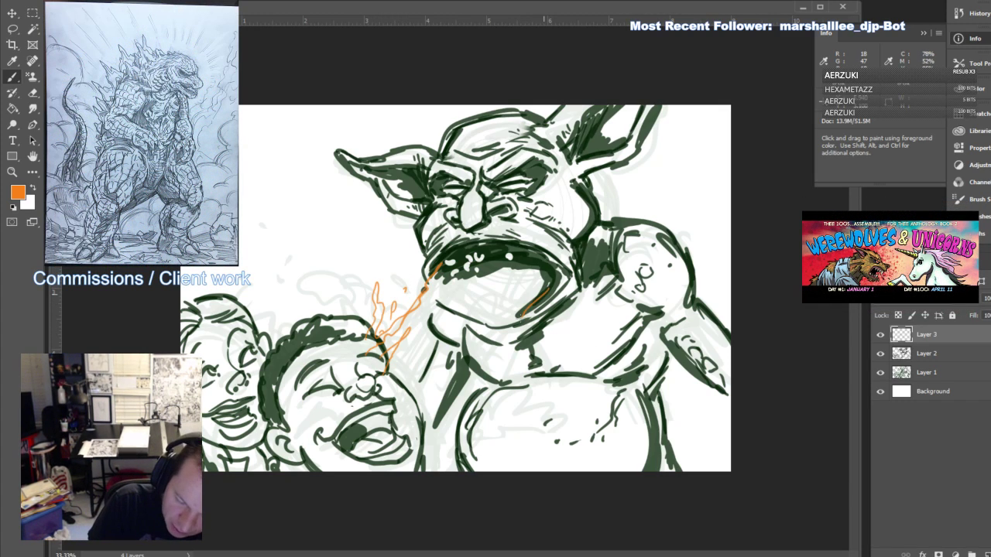
Sketch long orange streams from inside the creature's mouth down across its chest to the child's mouth
{"action": "left_click_drag", "start_coordinate": [543, 301], "coordinate": [436, 446]}
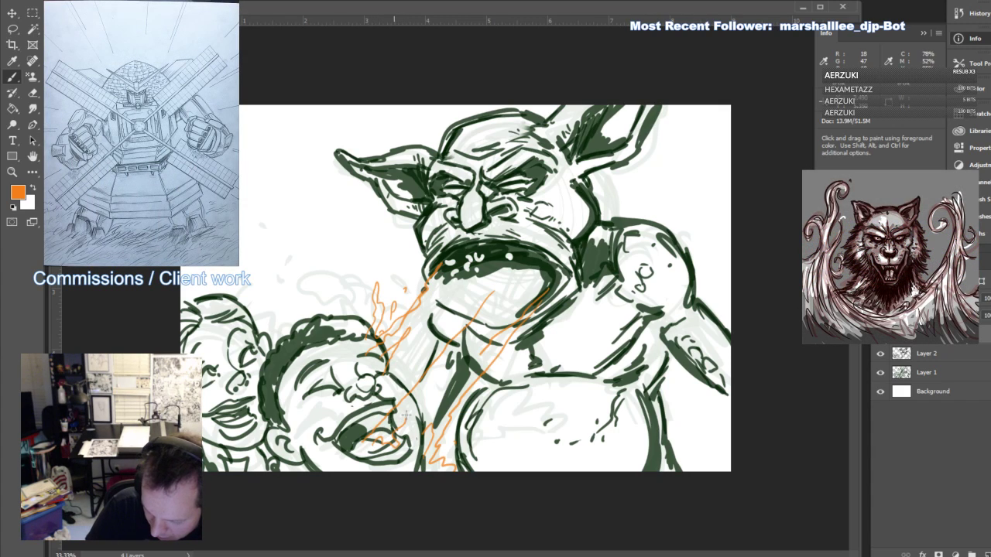
{"action": "left_click_drag", "start_coordinate": [404, 418], "coordinate": [484, 331]}
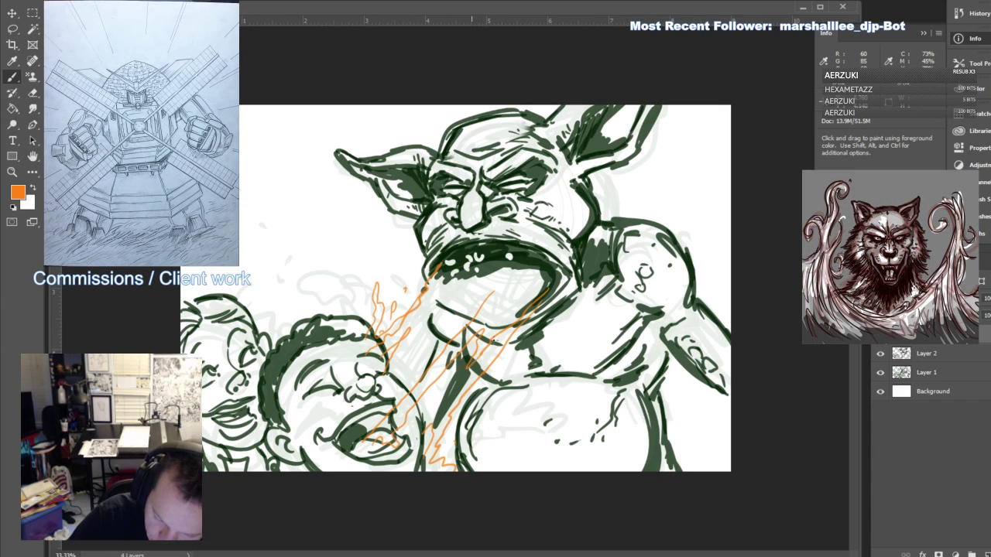
{"action": "mouse_move", "coordinate": [497, 293]}
{"action": "left_mouse_down"}
{"action": "mouse_move", "coordinate": [513, 270]}
{"action": "mouse_move", "coordinate": [445, 341]}
{"action": "left_mouse_up"}
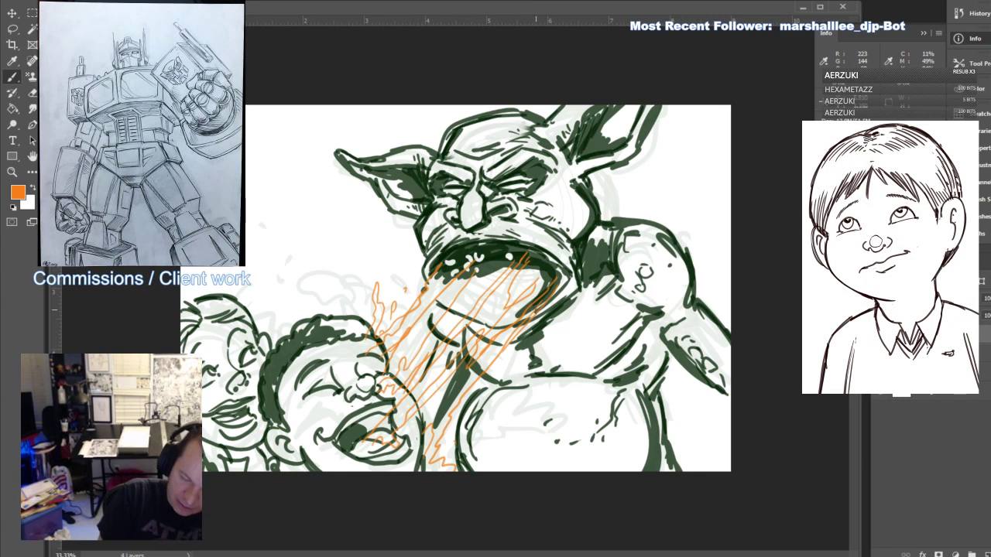
Draw orange splatter around the child's head and face, droplets on the creature's belly, and chunks within the stream
{"action": "mouse_move", "coordinate": [363, 335]}
{"action": "left_mouse_down"}
{"action": "mouse_move", "coordinate": [333, 298]}
{"action": "mouse_move", "coordinate": [288, 308]}
{"action": "left_mouse_up"}
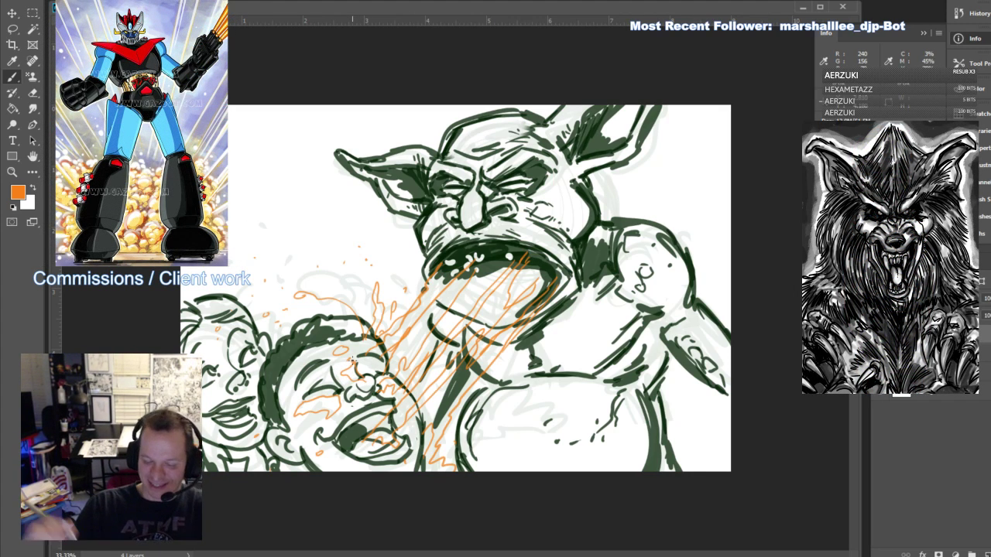
{"action": "left_click_drag", "start_coordinate": [505, 395], "coordinate": [505, 427]}
{"action": "left_click", "coordinate": [529, 422]}
{"action": "left_click", "coordinate": [547, 420]}
{"action": "left_click_drag", "start_coordinate": [424, 284], "coordinate": [382, 328]}
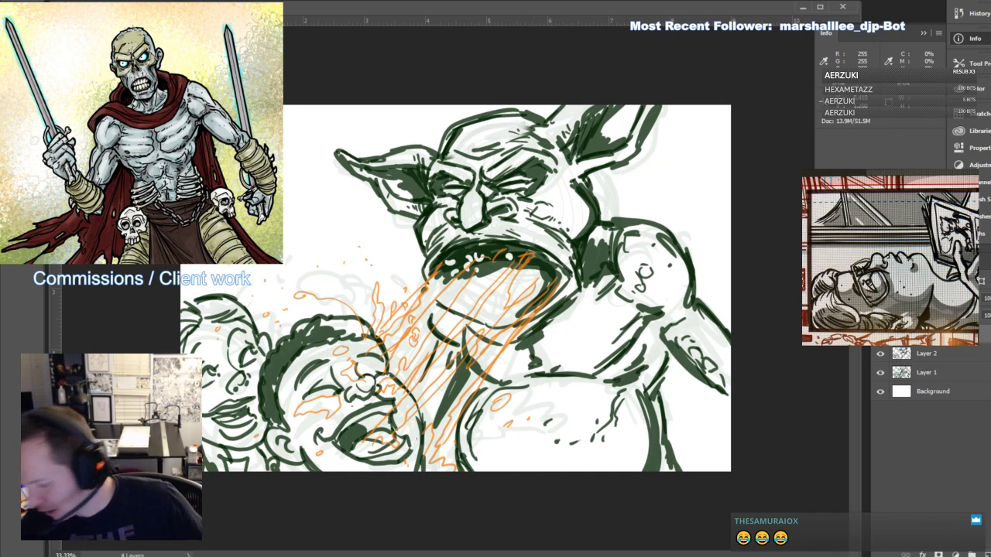
Paste a copy of the orange chunk cluster at the creature's mouth and rotate it to follow the stream
{"action": "key", "text": "ctrl+v"}
{"action": "key", "text": "ctrl+t"}
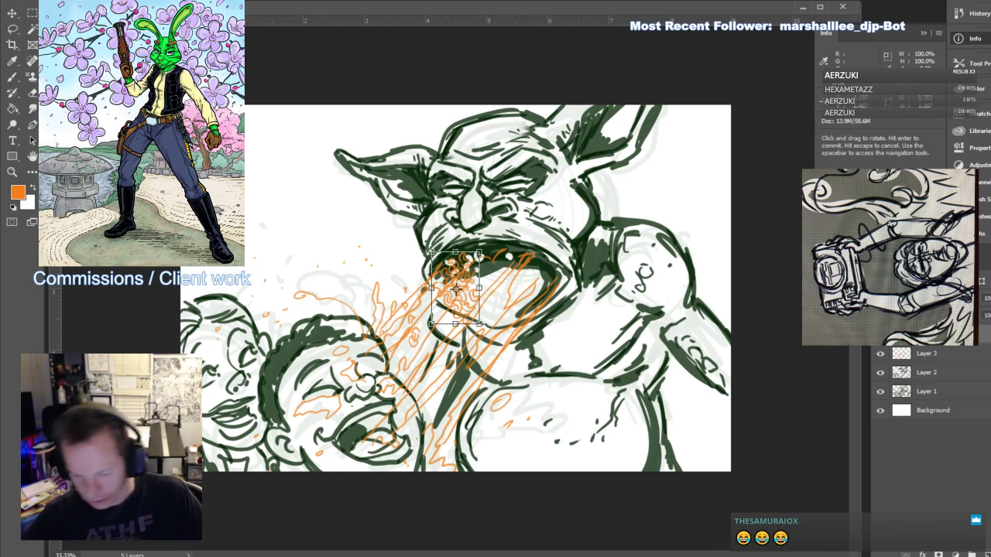
{"action": "left_click_drag", "start_coordinate": [491, 248], "coordinate": [507, 292]}
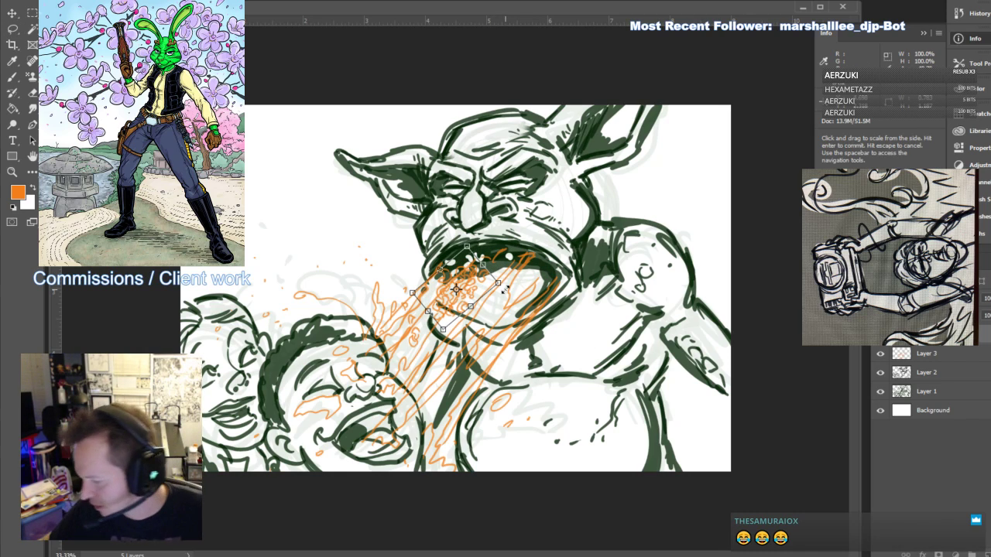
{"action": "key", "text": "Return"}
Paste another copy of the orange chunk cluster, move it below the creature's mouth onto its chest, and merge it down with Layer 3 hidden
{"action": "key", "text": "ctrl+v"}
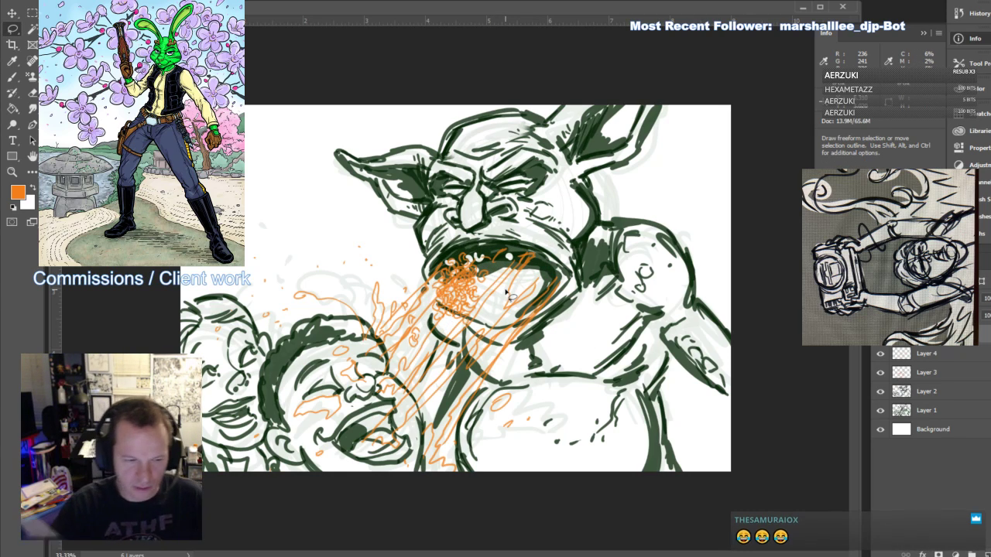
{"action": "left_click", "coordinate": [12, 14]}
{"action": "left_click_drag", "start_coordinate": [468, 307], "coordinate": [453, 370]}
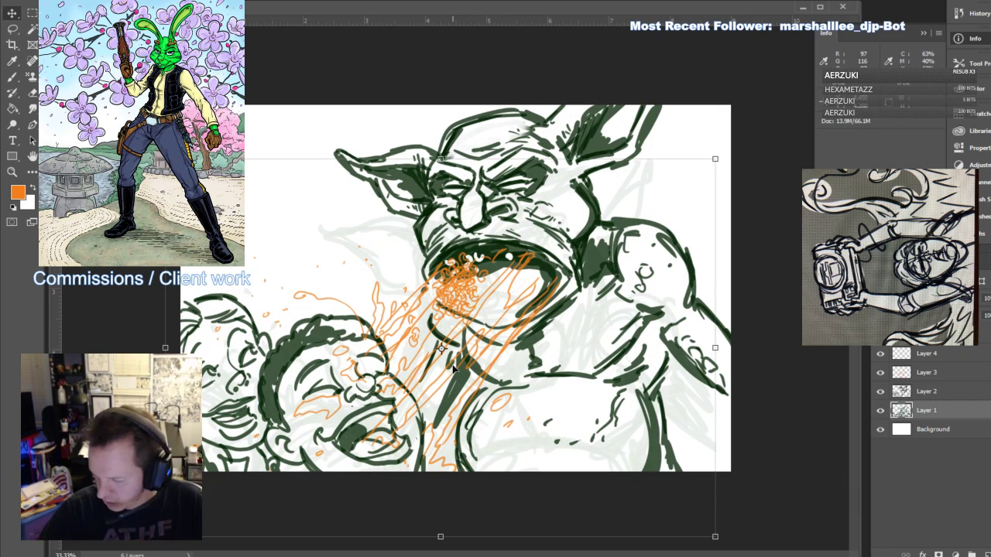
{"action": "key", "text": "ctrl+z"}
{"action": "left_click", "coordinate": [938, 393]}
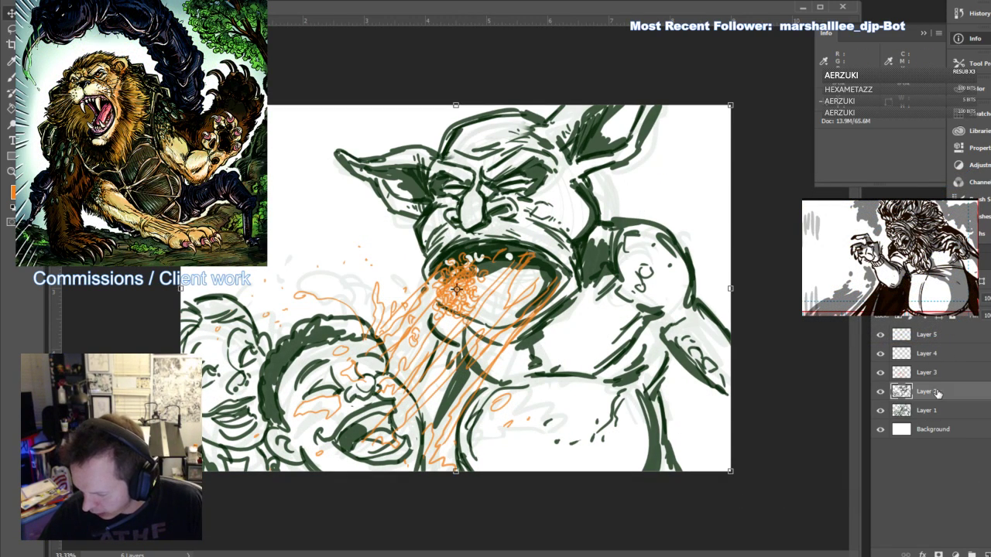
{"action": "left_click", "coordinate": [958, 336]}
{"action": "key", "text": "ctrl+t"}
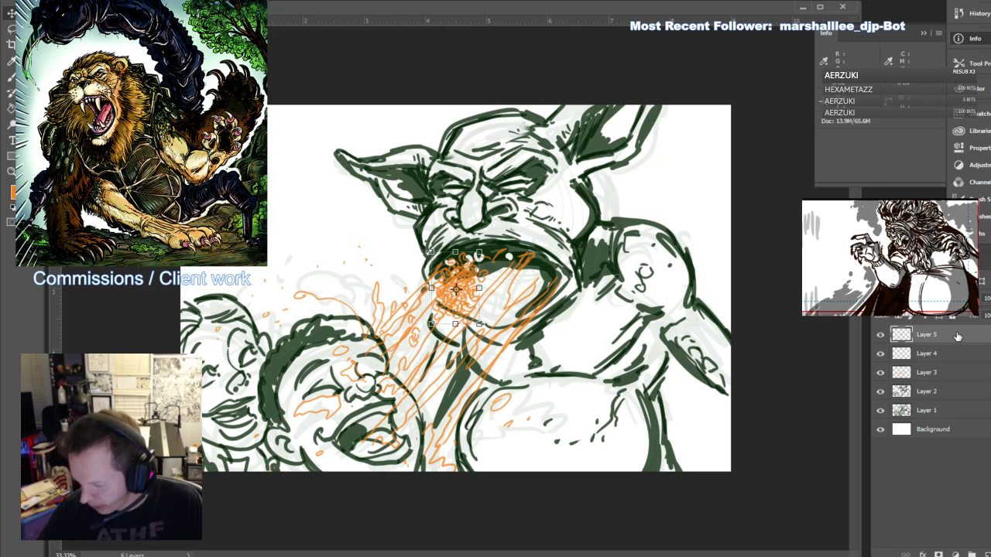
{"action": "mouse_move", "coordinate": [493, 329]}
{"action": "left_mouse_down"}
{"action": "mouse_move", "coordinate": [464, 342]}
{"action": "mouse_move", "coordinate": [477, 329]}
{"action": "mouse_move", "coordinate": [484, 356]}
{"action": "mouse_move", "coordinate": [457, 410]}
{"action": "left_mouse_up"}
{"action": "key", "text": "Return"}
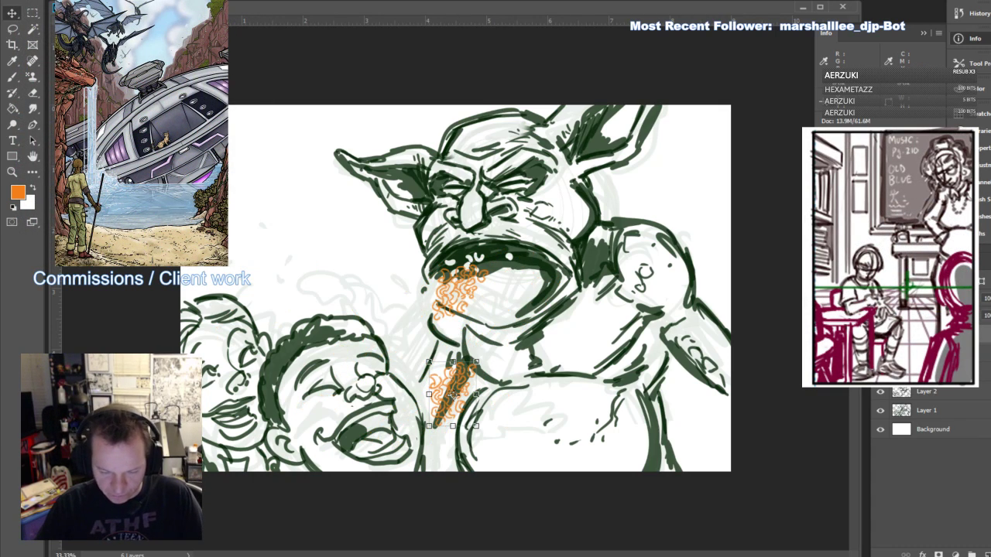
{"action": "right_click", "coordinate": [930, 392]}
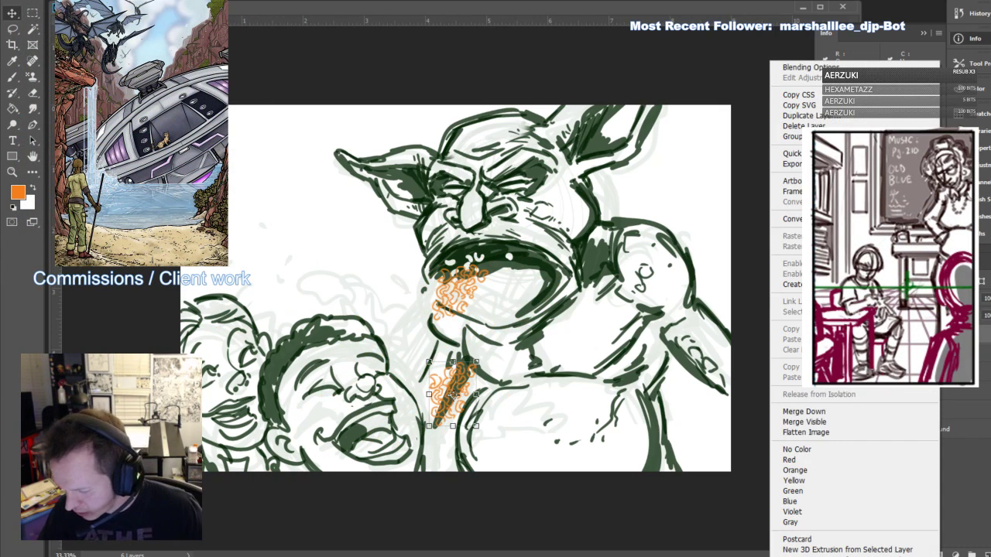
{"action": "left_click", "coordinate": [875, 415]}
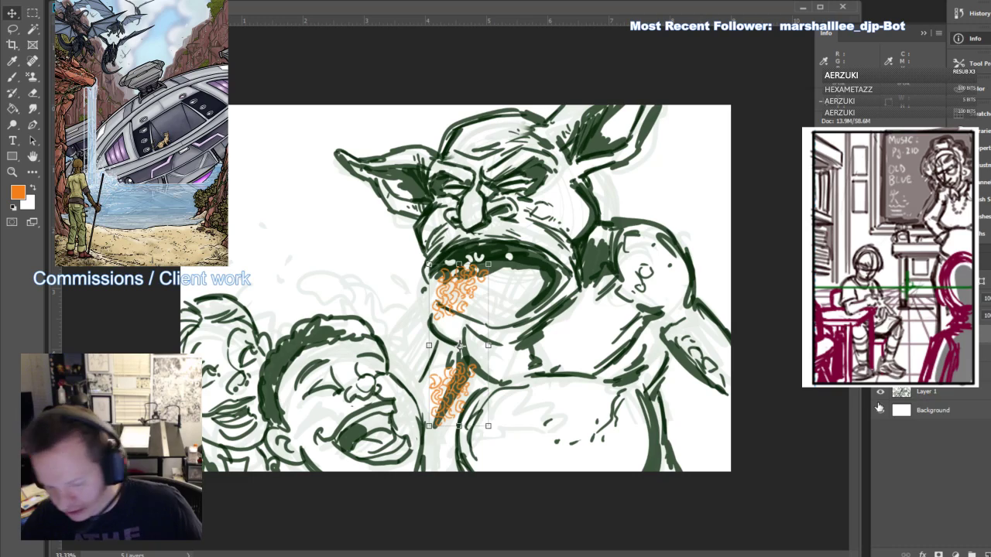
{"action": "left_click_drag", "start_coordinate": [457, 290], "coordinate": [453, 231]}
{"action": "mouse_move", "coordinate": [506, 205]}
{"action": "left_mouse_down"}
{"action": "mouse_move", "coordinate": [380, 376]}
{"action": "mouse_move", "coordinate": [424, 273]}
{"action": "mouse_move", "coordinate": [506, 180]}
{"action": "left_mouse_up"}
{"action": "key", "text": "ctrl+z"}
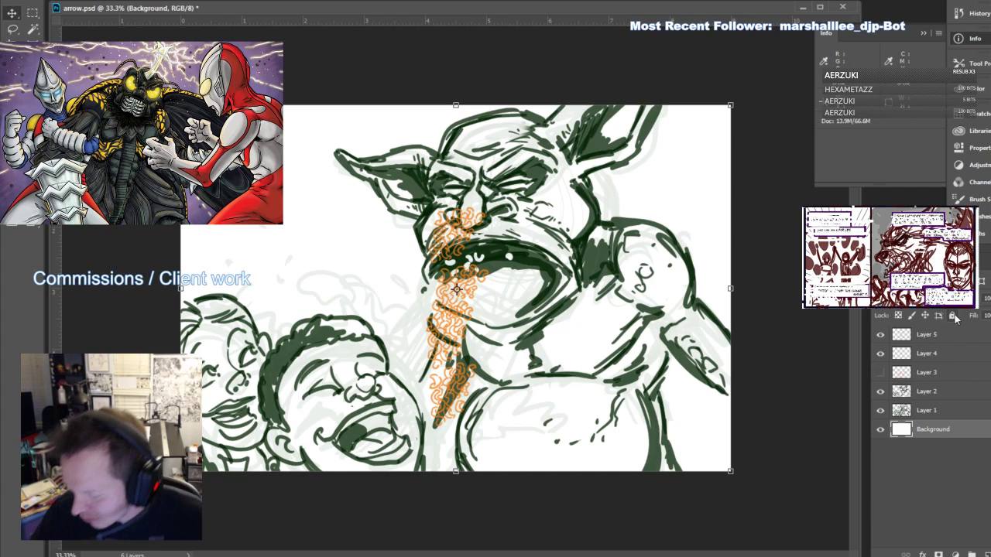
Rotate and move the chunk copy on Layer 5 to fill the creature's mouth and stream, and merge it into the layer below
{"action": "left_click", "coordinate": [902, 334]}
{"action": "left_click", "coordinate": [880, 336]}
{"action": "left_click", "coordinate": [880, 336]}
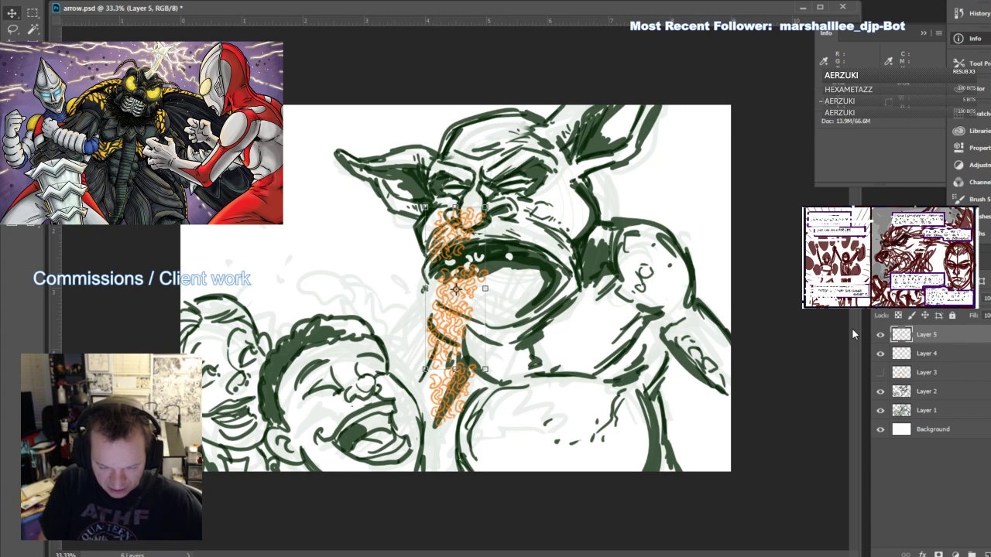
{"action": "mouse_move", "coordinate": [502, 207]}
{"action": "left_mouse_down"}
{"action": "mouse_move", "coordinate": [520, 248]}
{"action": "mouse_move", "coordinate": [446, 343]}
{"action": "mouse_move", "coordinate": [529, 283]}
{"action": "mouse_move", "coordinate": [513, 292]}
{"action": "left_mouse_up"}
{"action": "left_click_drag", "start_coordinate": [489, 238], "coordinate": [474, 284]}
{"action": "left_click_drag", "start_coordinate": [488, 322], "coordinate": [545, 267]}
{"action": "key", "text": "Return"}
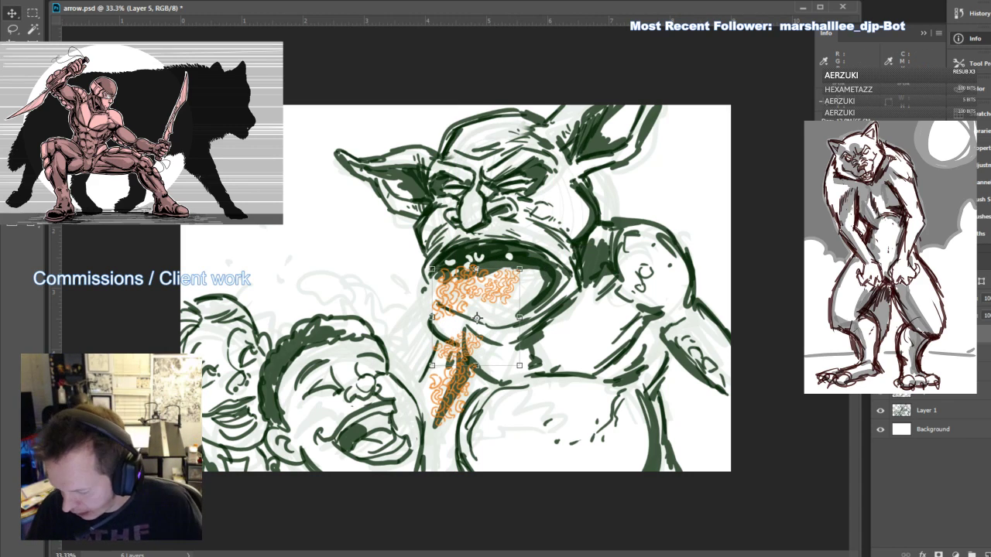
{"action": "right_click", "coordinate": [926, 334]}
{"action": "left_click", "coordinate": [778, 411]}
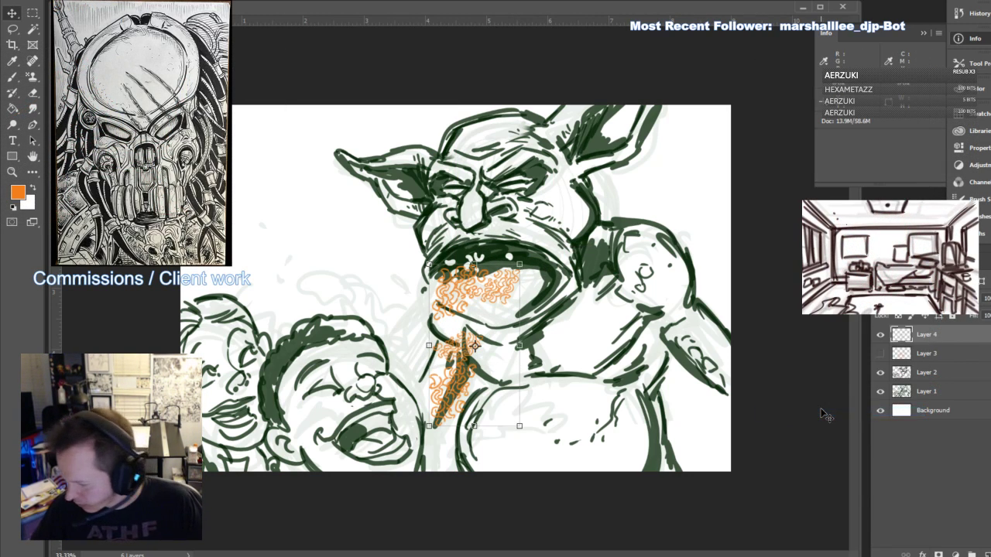
Paste a copy of the merged chunks and rotate it to run from the creature's lip down into the laughing child's mouth
{"action": "key", "text": "ctrl+a"}
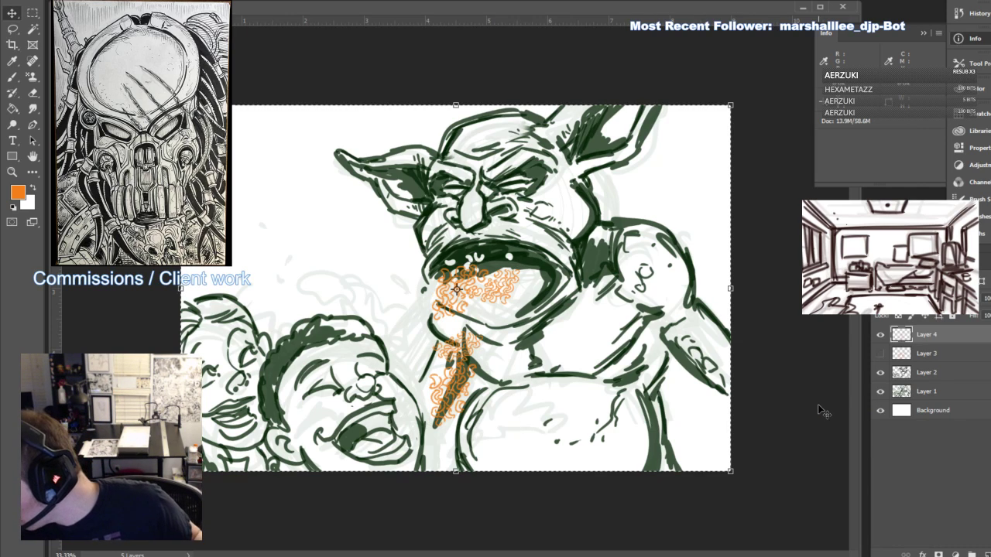
{"action": "key", "text": "ctrl+v"}
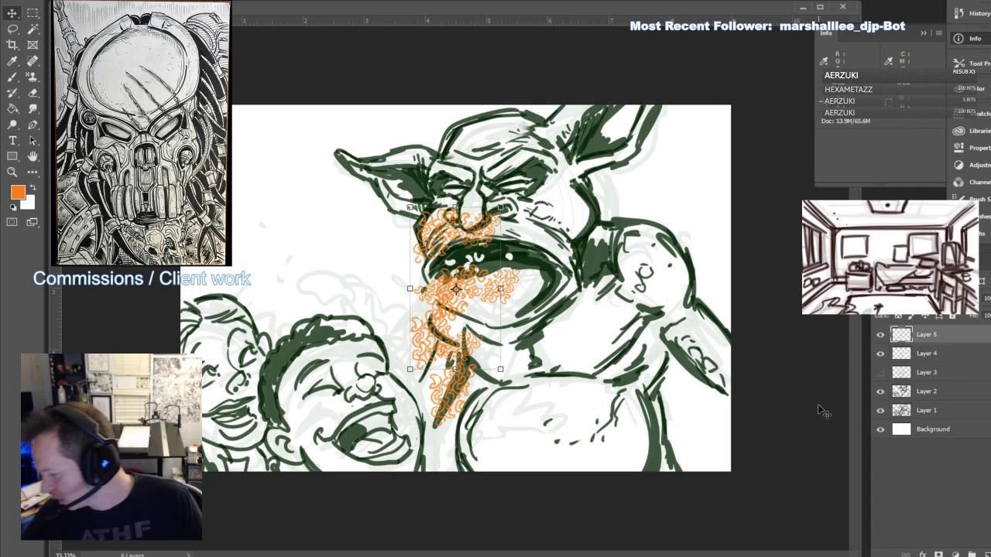
{"action": "key", "text": "ctrl+t"}
{"action": "left_click_drag", "start_coordinate": [461, 296], "coordinate": [416, 377]}
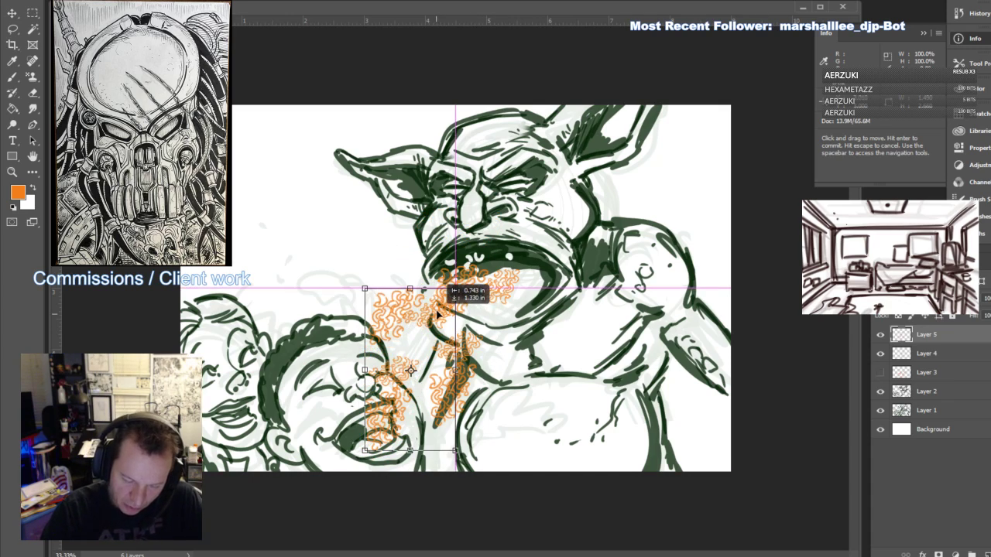
{"action": "left_click_drag", "start_coordinate": [481, 293], "coordinate": [512, 320]}
{"action": "key", "text": "Return"}
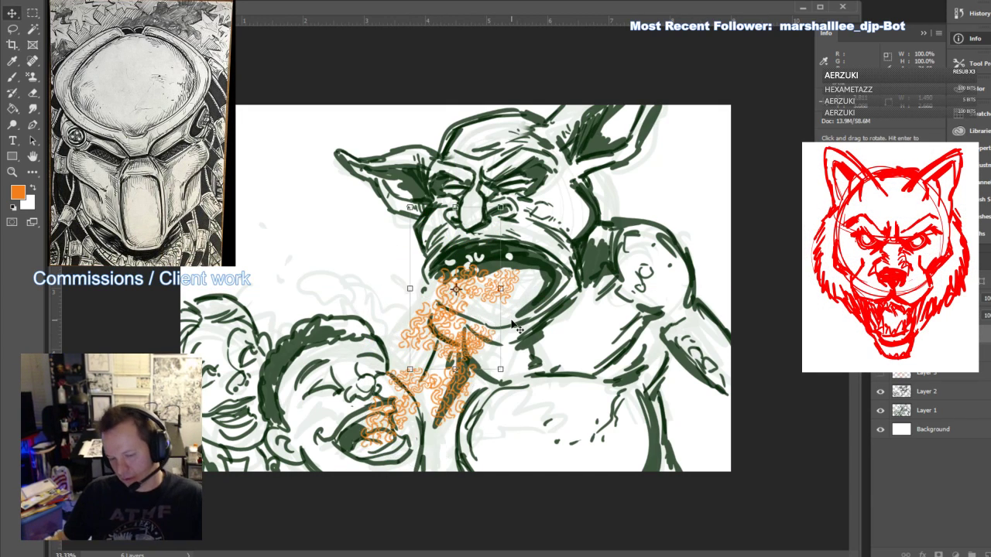
Paste another copy of the chunks, flip, shrink and rotate it, and fit it inside the far side of the creature's mouth
{"action": "key", "text": "ctrl"}
{"action": "key", "text": "ctrl+v"}
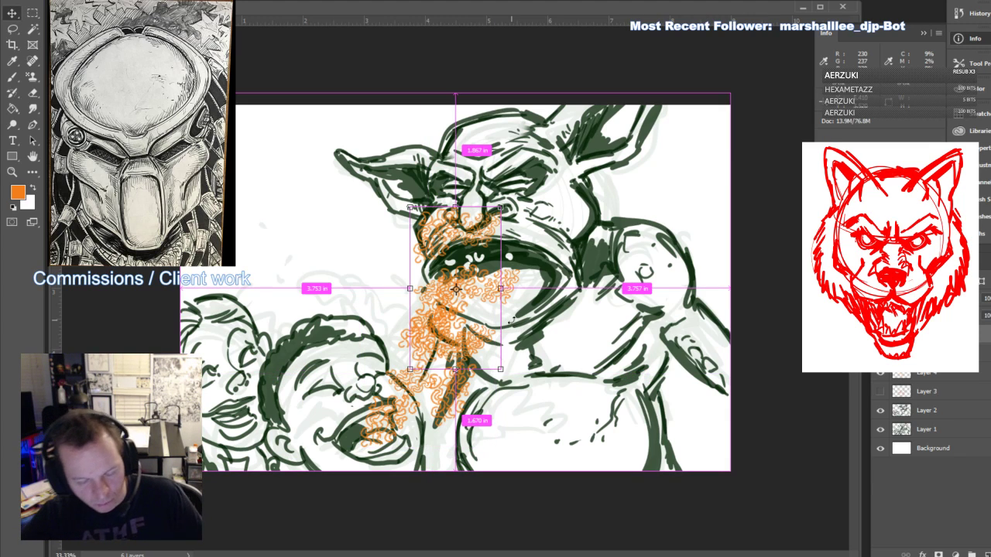
{"action": "left_click_drag", "start_coordinate": [457, 209], "coordinate": [466, 473]}
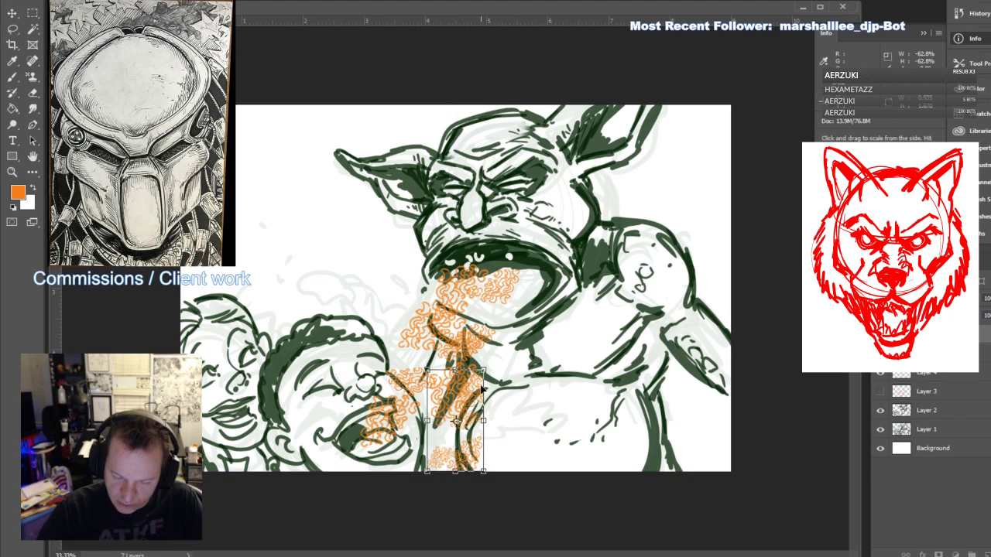
{"action": "mouse_move", "coordinate": [483, 417]}
{"action": "left_mouse_down"}
{"action": "mouse_move", "coordinate": [482, 399]}
{"action": "mouse_move", "coordinate": [482, 408]}
{"action": "mouse_move", "coordinate": [580, 323]}
{"action": "mouse_move", "coordinate": [592, 359]}
{"action": "left_mouse_up"}
{"action": "mouse_move", "coordinate": [563, 296]}
{"action": "left_mouse_down"}
{"action": "mouse_move", "coordinate": [584, 228]}
{"action": "mouse_move", "coordinate": [585, 246]}
{"action": "left_mouse_up"}
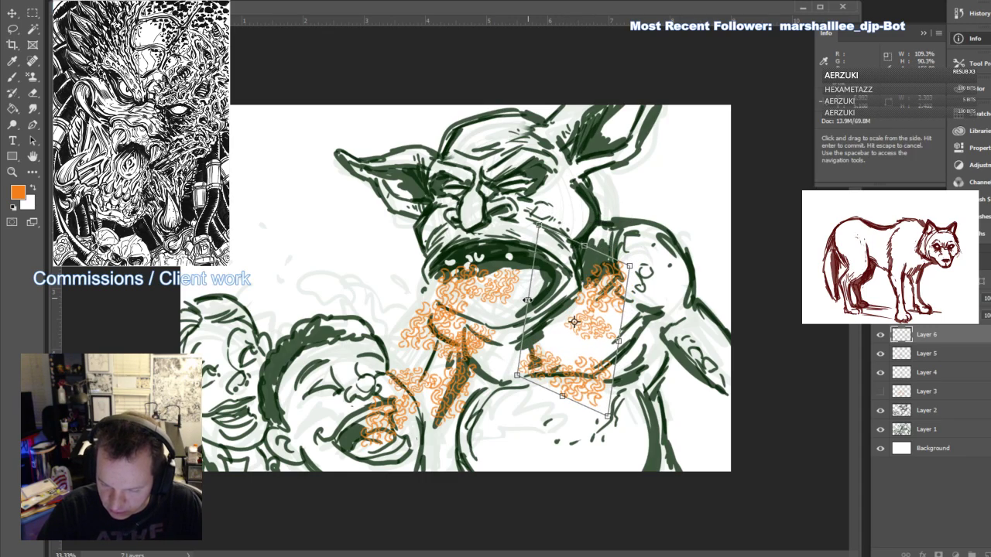
{"action": "left_click_drag", "start_coordinate": [530, 302], "coordinate": [557, 312]}
{"action": "mouse_move", "coordinate": [612, 335]}
{"action": "left_mouse_down"}
{"action": "mouse_move", "coordinate": [565, 329]}
{"action": "mouse_move", "coordinate": [507, 348]}
{"action": "left_mouse_up"}
{"action": "mouse_move", "coordinate": [563, 287]}
{"action": "left_mouse_down"}
{"action": "mouse_move", "coordinate": [572, 305]}
{"action": "mouse_move", "coordinate": [504, 337]}
{"action": "mouse_move", "coordinate": [518, 295]}
{"action": "left_mouse_up"}
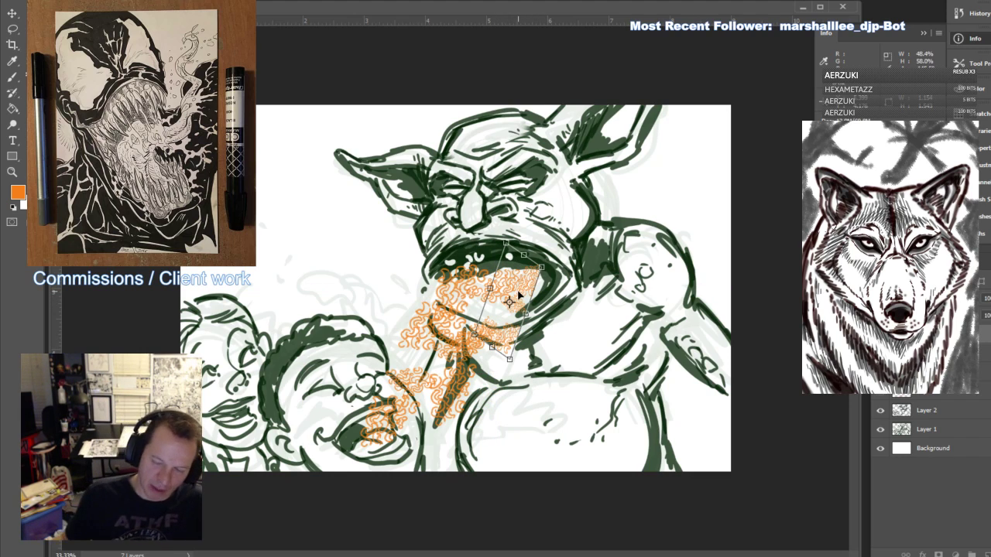
{"action": "key", "text": "Return"}
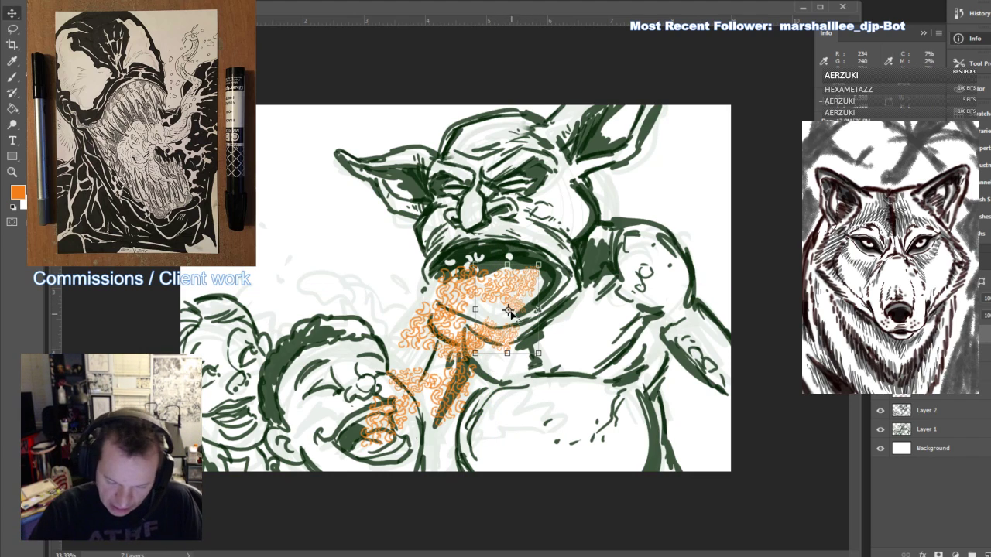
Rotate the small chunk copy in the creature's mouth so its lower part joins the stream
{"action": "key", "text": "ctrl+t"}
{"action": "left_click_drag", "start_coordinate": [536, 344], "coordinate": [532, 364]}
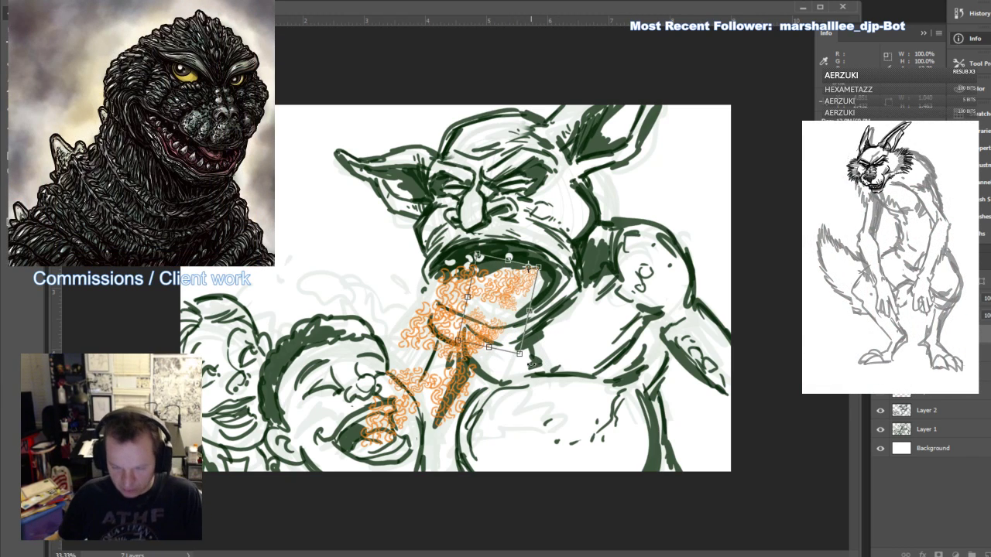
{"action": "key", "text": "ctrl+z"}
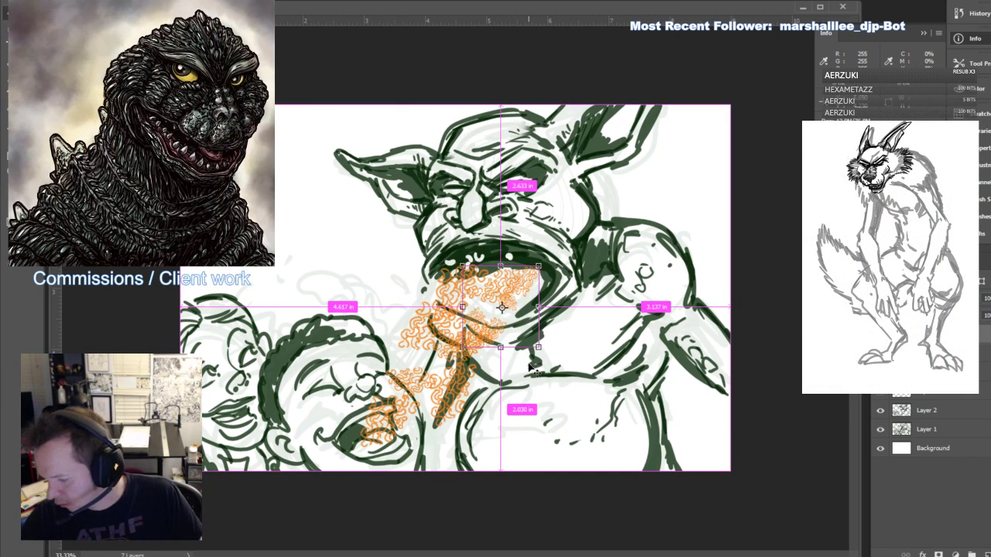
Paste another copy of the chunks, scale it to 84.4%, and rotate it to splash up over the laughing child's head
{"action": "key", "text": "ctrl+v"}
{"action": "left_click_drag", "start_coordinate": [442, 314], "coordinate": [351, 343]}
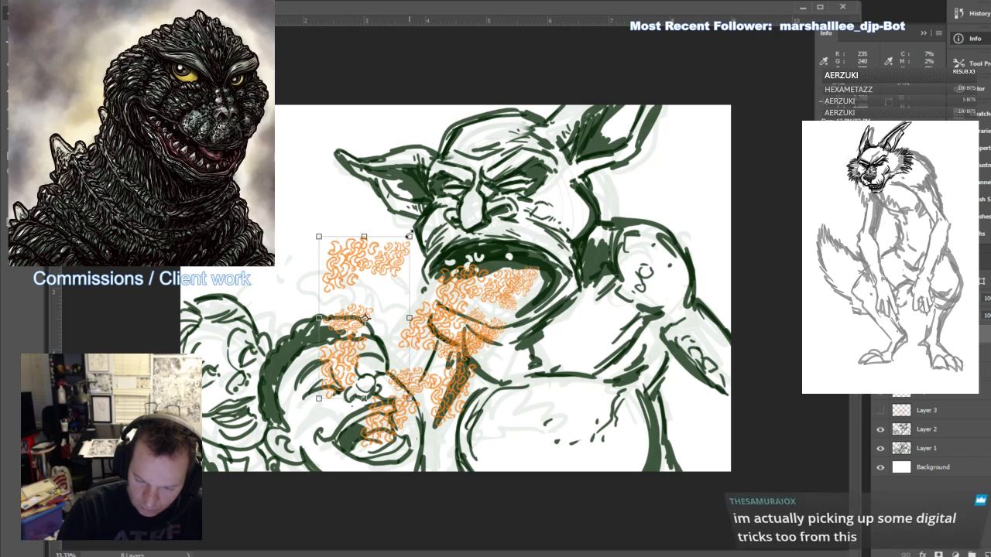
{"action": "left_click_drag", "start_coordinate": [410, 235], "coordinate": [331, 237]}
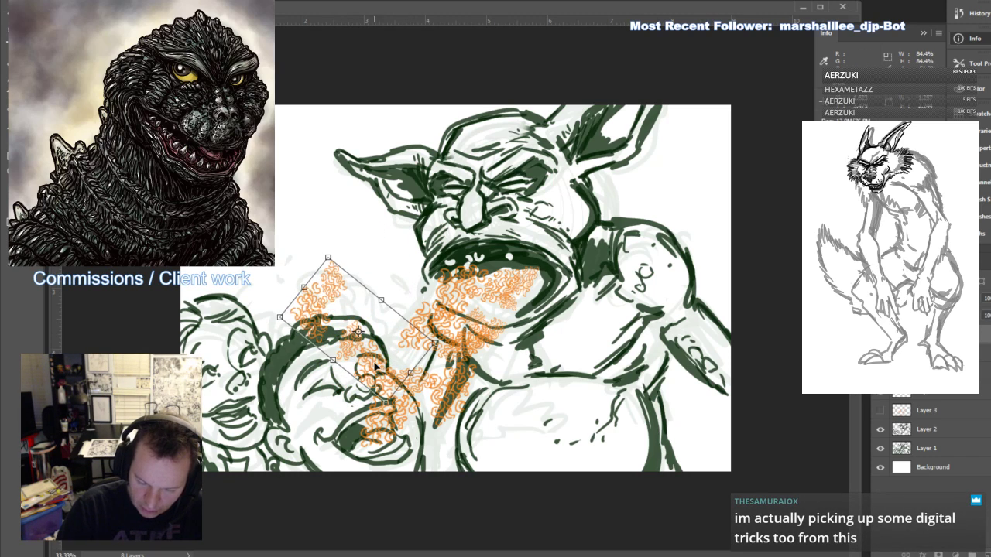
{"action": "mouse_move", "coordinate": [374, 368]}
{"action": "left_mouse_down"}
{"action": "mouse_move", "coordinate": [400, 344]}
{"action": "mouse_move", "coordinate": [388, 344]}
{"action": "left_mouse_up"}
{"action": "mouse_move", "coordinate": [458, 316]}
{"action": "left_mouse_down"}
{"action": "mouse_move", "coordinate": [451, 292]}
{"action": "mouse_move", "coordinate": [455, 301]}
{"action": "left_mouse_up"}
{"action": "left_click_drag", "start_coordinate": [401, 339], "coordinate": [389, 339]}
{"action": "key", "text": "Return"}
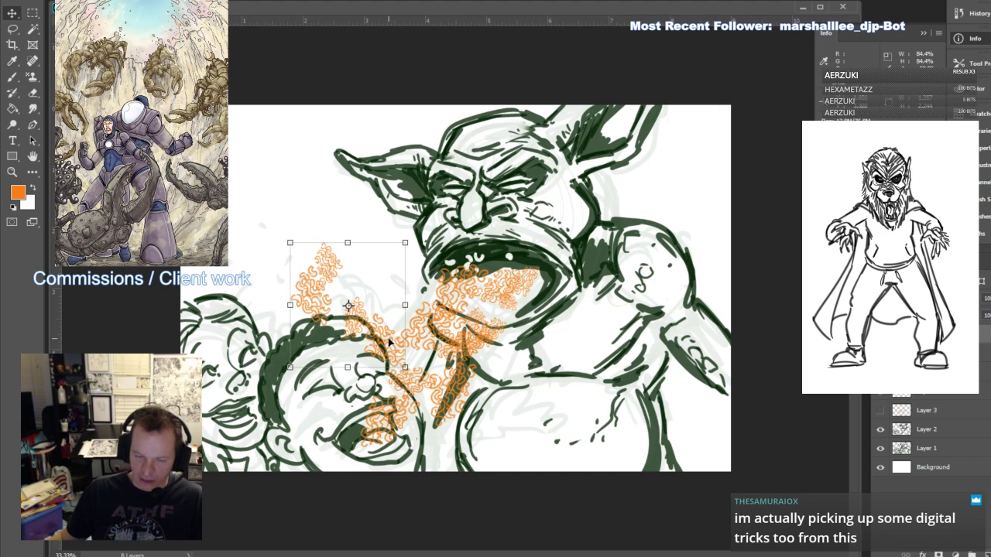
Lasso the upper end of the splash above the child's head, rotate it, and move it over toward the other child
{"action": "key", "text": "l"}
{"action": "mouse_move", "coordinate": [348, 246]}
{"action": "left_mouse_down"}
{"action": "mouse_move", "coordinate": [343, 288]}
{"action": "mouse_move", "coordinate": [313, 283]}
{"action": "mouse_move", "coordinate": [338, 222]}
{"action": "mouse_move", "coordinate": [358, 268]}
{"action": "left_mouse_up"}
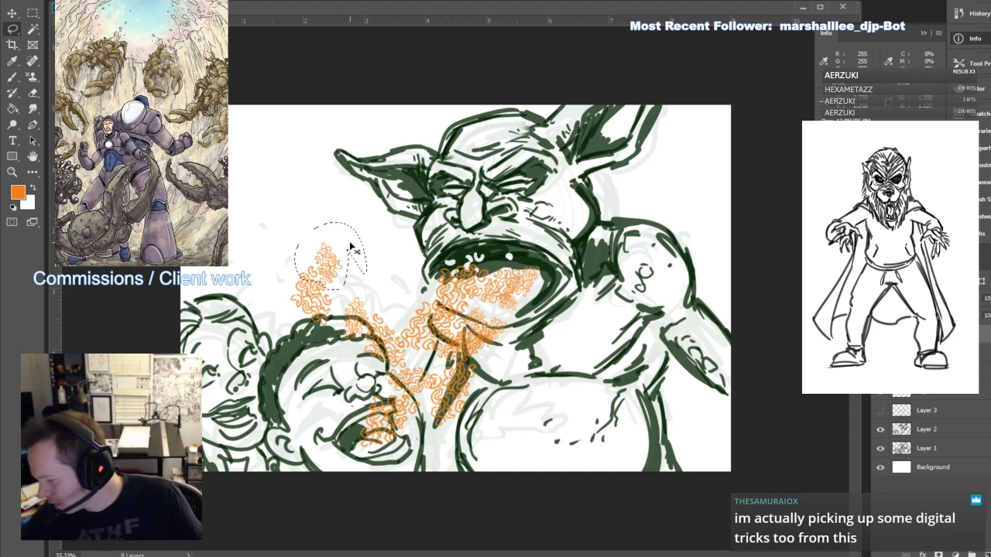
{"action": "key", "text": "ctrl+t"}
{"action": "left_click_drag", "start_coordinate": [384, 217], "coordinate": [354, 186]}
{"action": "left_click_drag", "start_coordinate": [322, 267], "coordinate": [264, 309]}
{"action": "left_click_drag", "start_coordinate": [301, 241], "coordinate": [274, 242]}
{"action": "key", "text": "Return"}
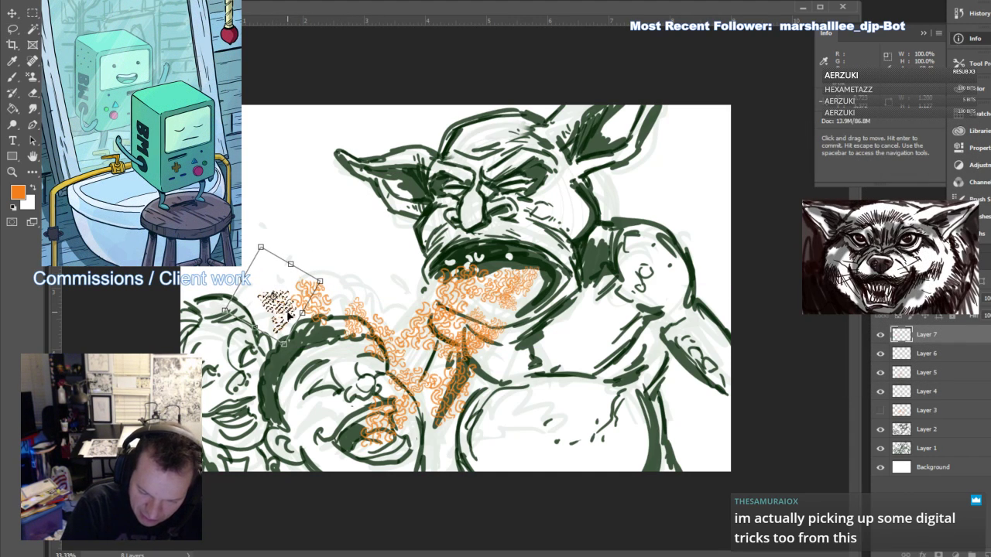
Deselect and brush loose orange chunks scattered around the spray, over the children's heads and below the stream
{"action": "key", "text": "l"}
{"action": "key", "text": "ctrl+d"}
{"action": "key", "text": "b"}
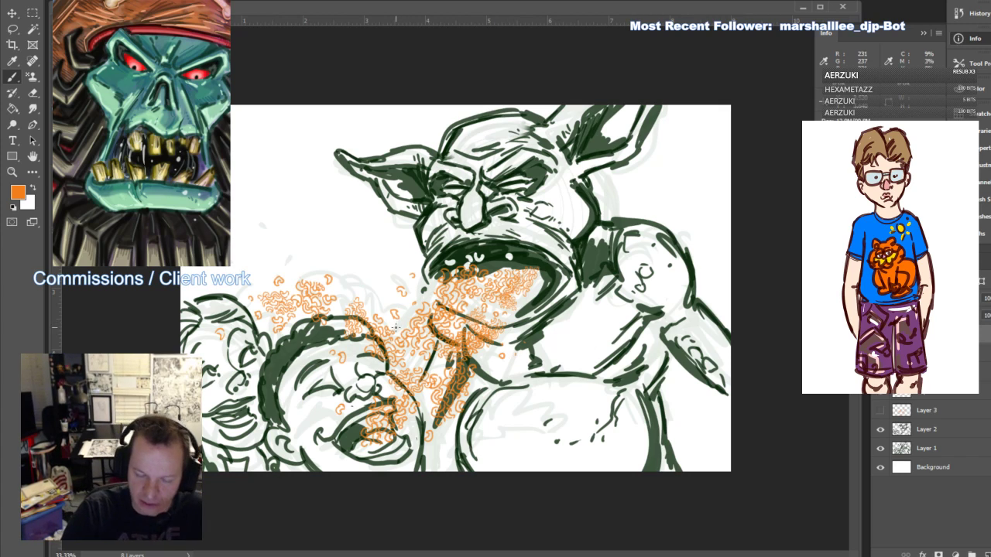
{"action": "left_click_drag", "start_coordinate": [443, 439], "coordinate": [447, 446]}
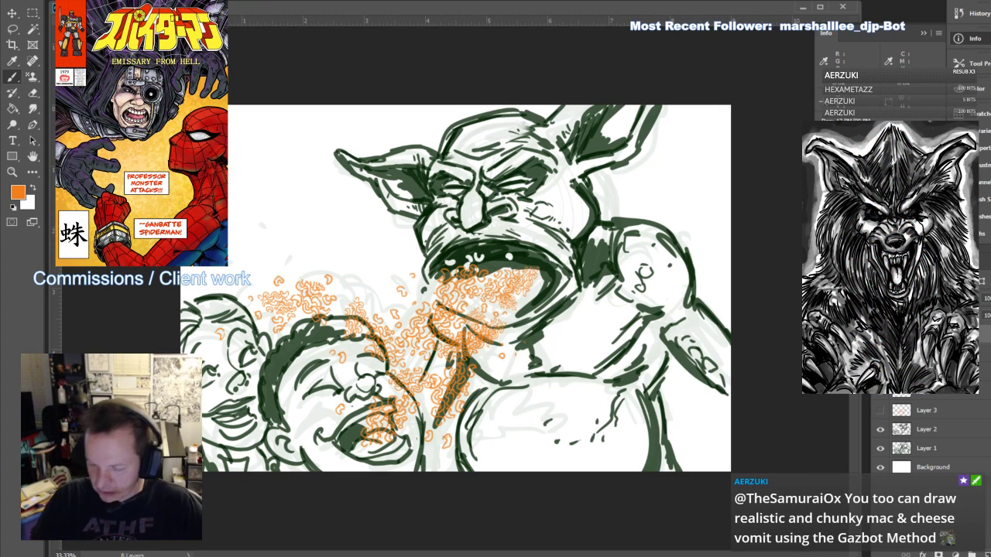
Check the chunk layers' contents and merge the two uppermost chunk copies down one after the other
{"action": "left_click", "coordinate": [880, 372]}
{"action": "left_click", "coordinate": [880, 373]}
{"action": "right_click", "coordinate": [939, 334]}
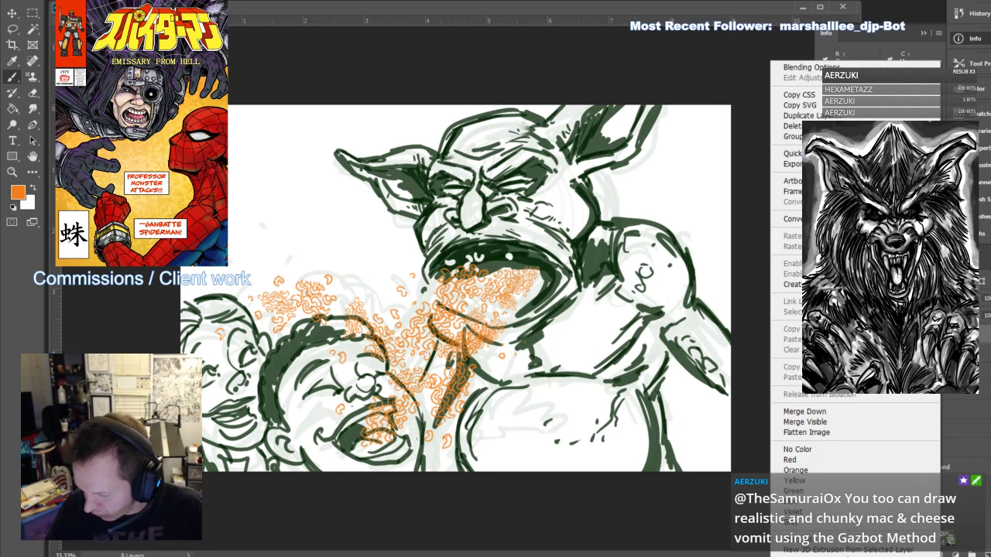
{"action": "left_click", "coordinate": [825, 411]}
{"action": "left_click", "coordinate": [939, 353]}
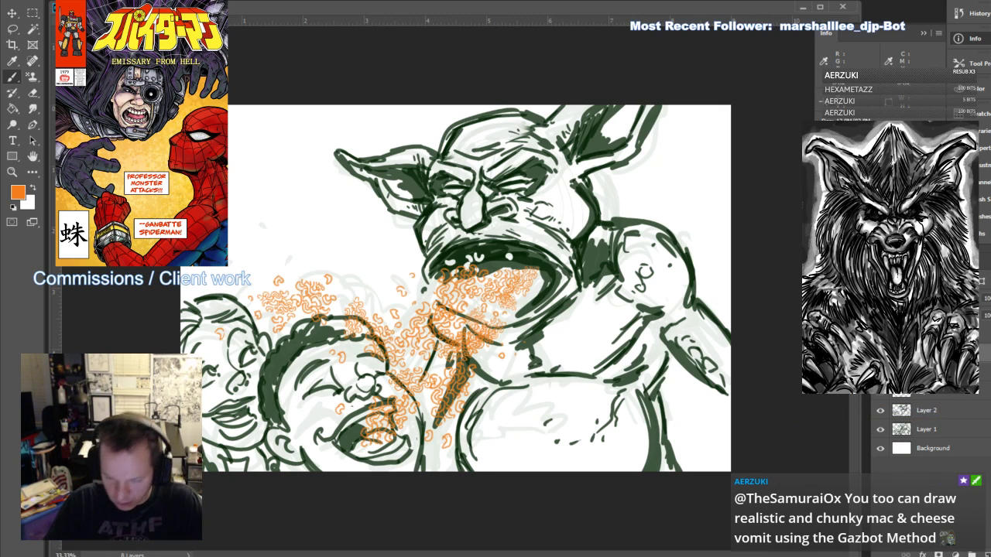
{"action": "left_click", "coordinate": [880, 354]}
{"action": "left_click", "coordinate": [880, 354]}
{"action": "right_click", "coordinate": [941, 335]}
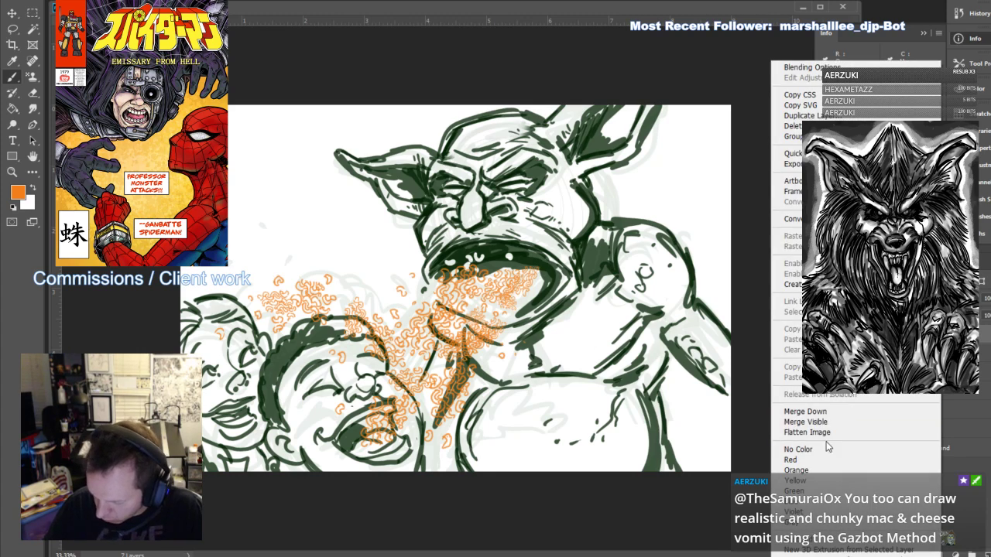
{"action": "left_click", "coordinate": [826, 412]}
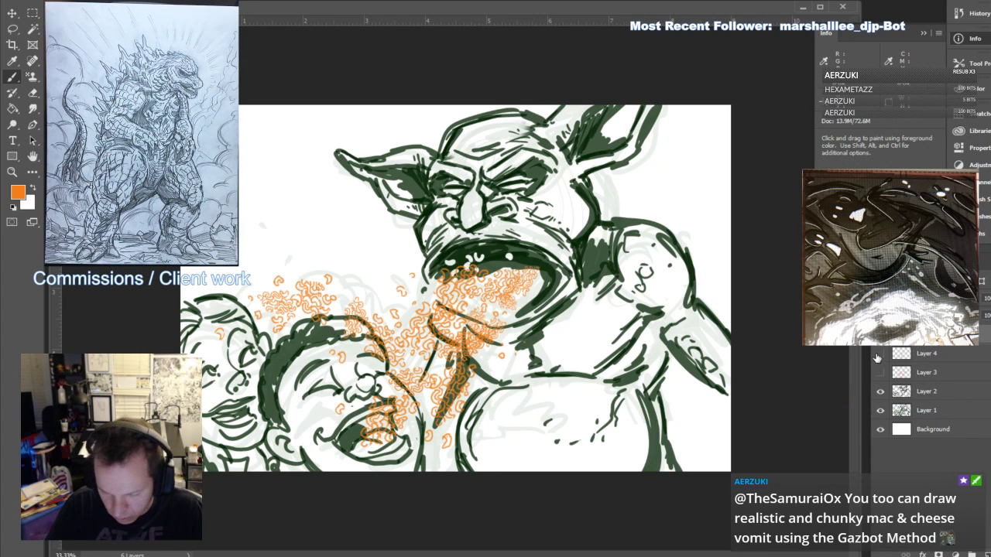
Merge the remaining chunk layers into one and show the orange streams of Layer 3 again
{"action": "left_click", "coordinate": [880, 354]}
{"action": "left_click", "coordinate": [879, 353]}
{"action": "right_click", "coordinate": [921, 354]}
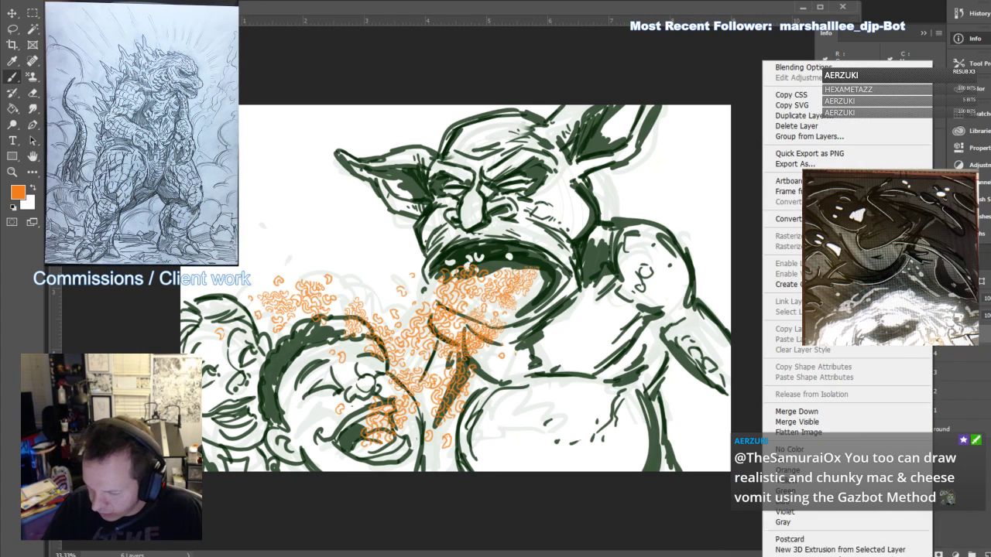
{"action": "left_click", "coordinate": [814, 410]}
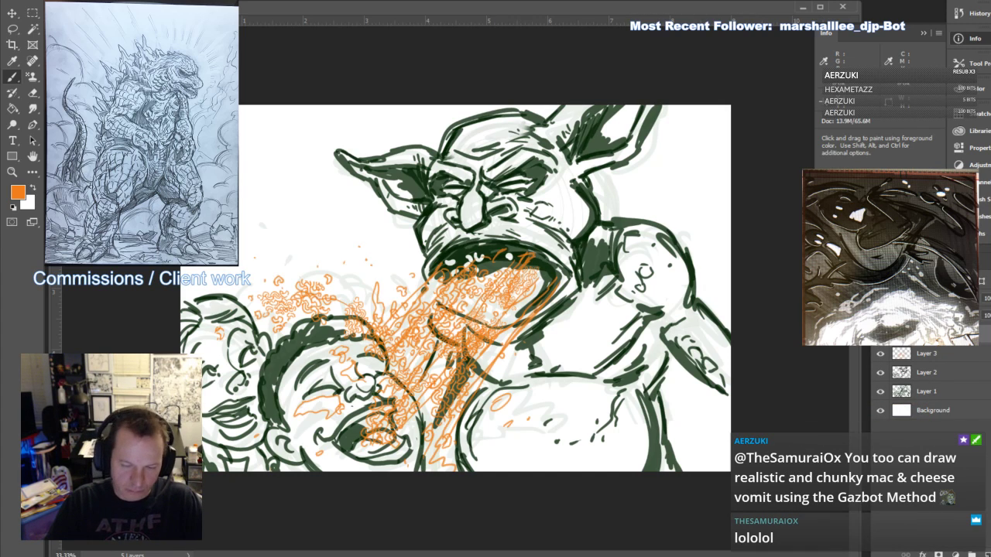
Lasso the outermost orange stream on Layer 3, rotate it about -6.5° around its lower end toward the mouth, and deselect
{"action": "left_click", "coordinate": [879, 353]}
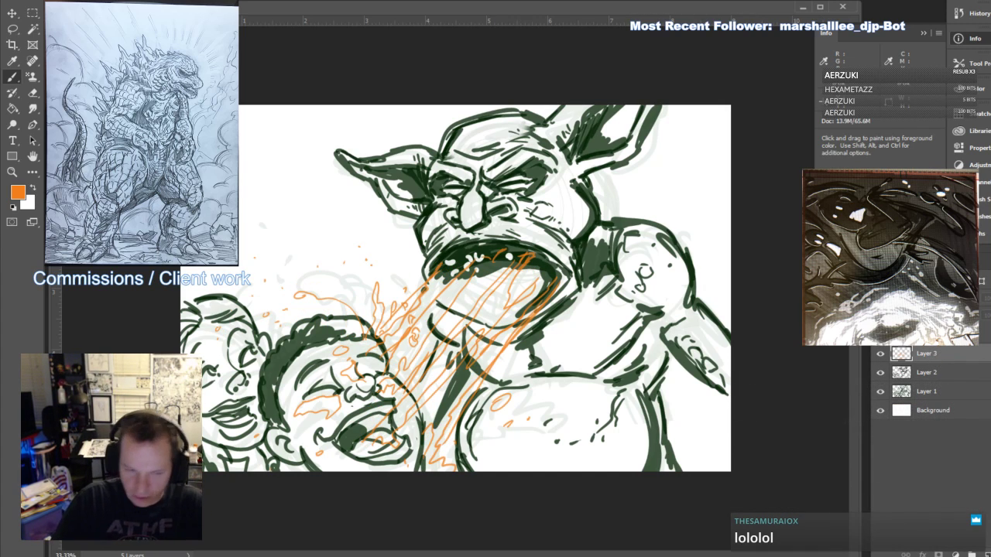
{"action": "key", "text": "l"}
{"action": "mouse_move", "coordinate": [556, 365]}
{"action": "left_mouse_down"}
{"action": "mouse_move", "coordinate": [528, 426]}
{"action": "mouse_move", "coordinate": [439, 447]}
{"action": "mouse_move", "coordinate": [525, 331]}
{"action": "mouse_move", "coordinate": [525, 275]}
{"action": "mouse_move", "coordinate": [584, 296]}
{"action": "left_mouse_up"}
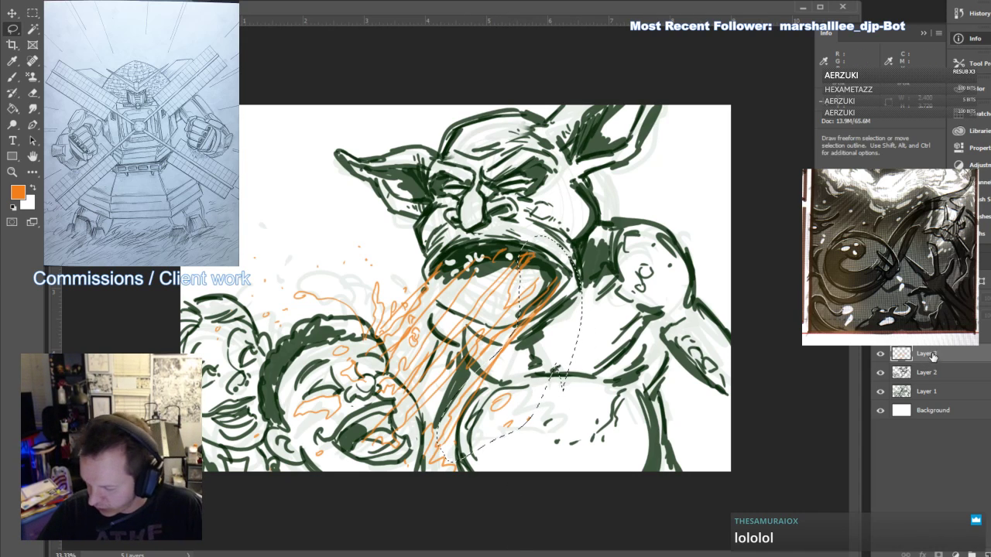
{"action": "key", "text": "ctrl+t"}
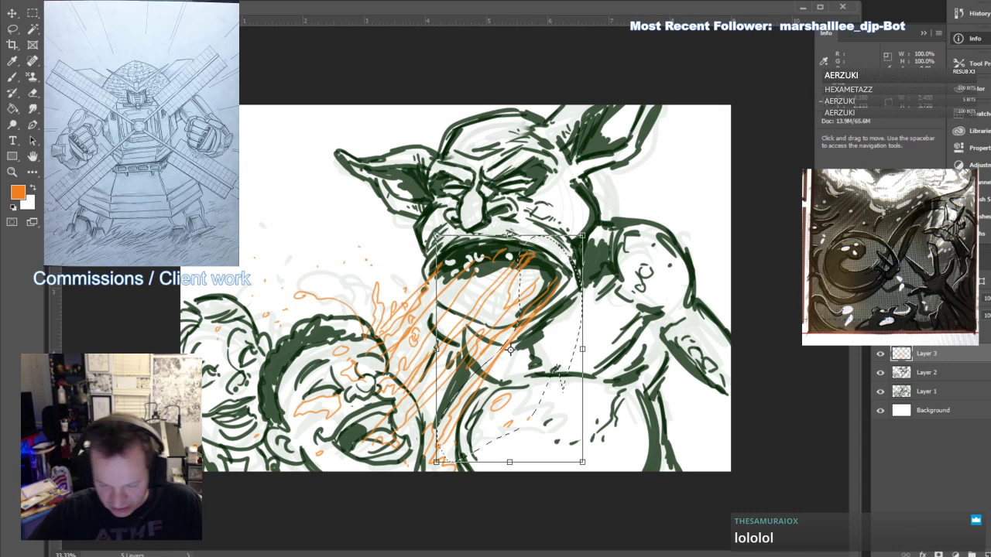
{"action": "left_click_drag", "start_coordinate": [511, 350], "coordinate": [432, 439]}
{"action": "left_click_drag", "start_coordinate": [594, 223], "coordinate": [573, 203]}
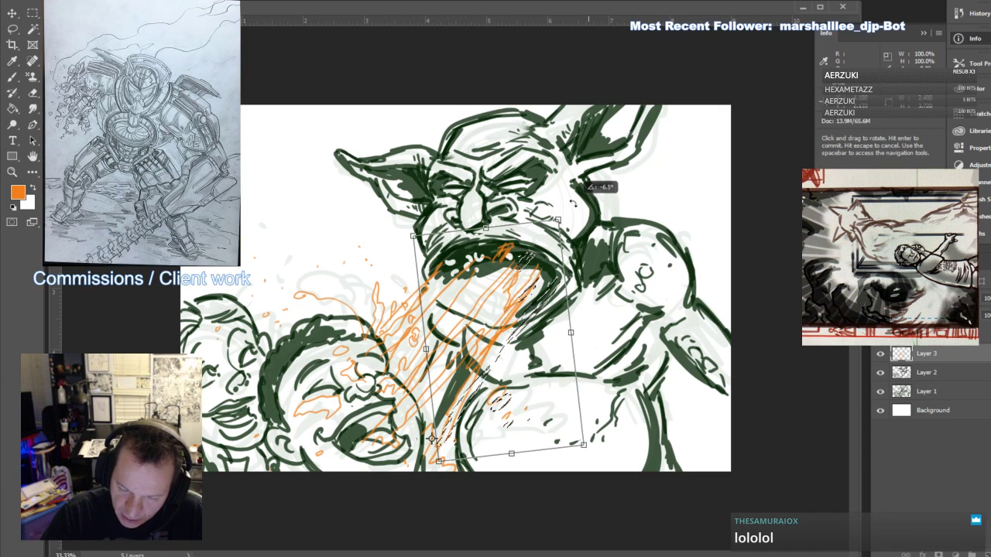
{"action": "key", "text": "Return"}
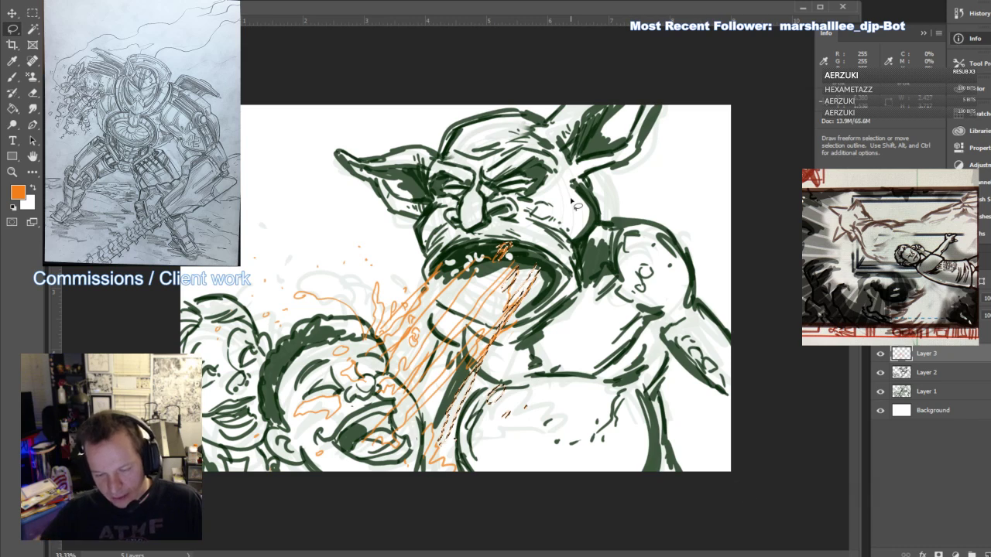
{"action": "key", "text": "ctrl+d"}
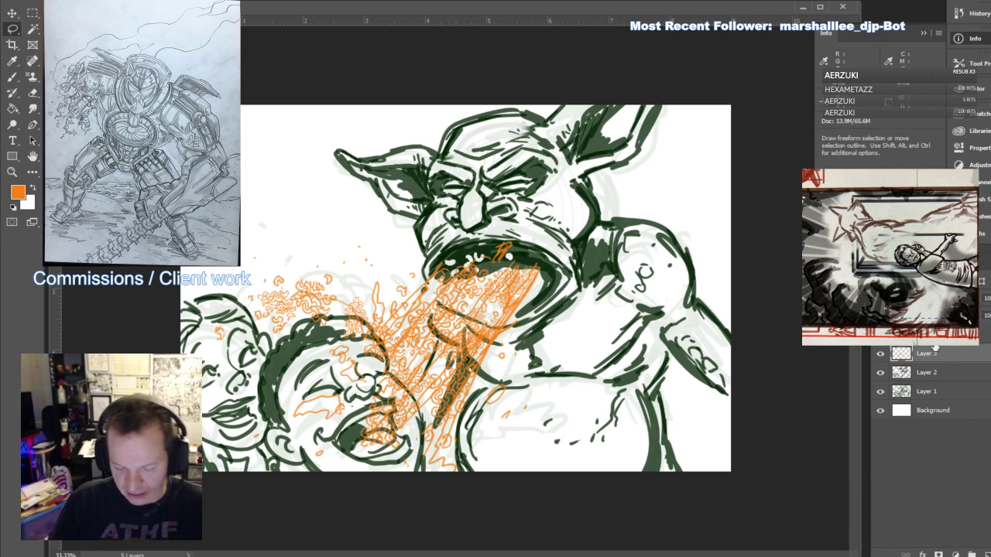
Hide the rough sketch on Layer 1 and add a new empty layer above Layer 2
{"action": "left_click", "coordinate": [881, 391]}
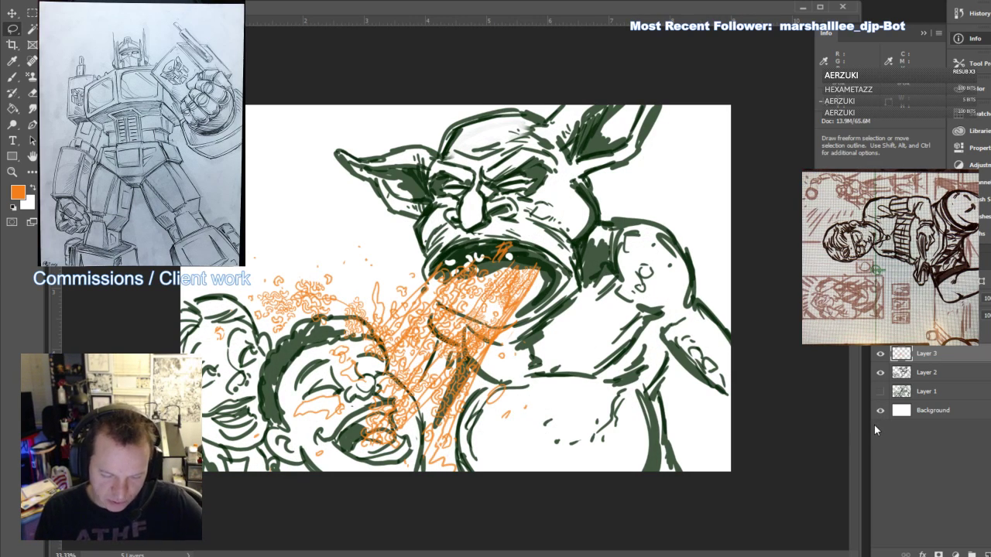
{"action": "left_click", "coordinate": [979, 551]}
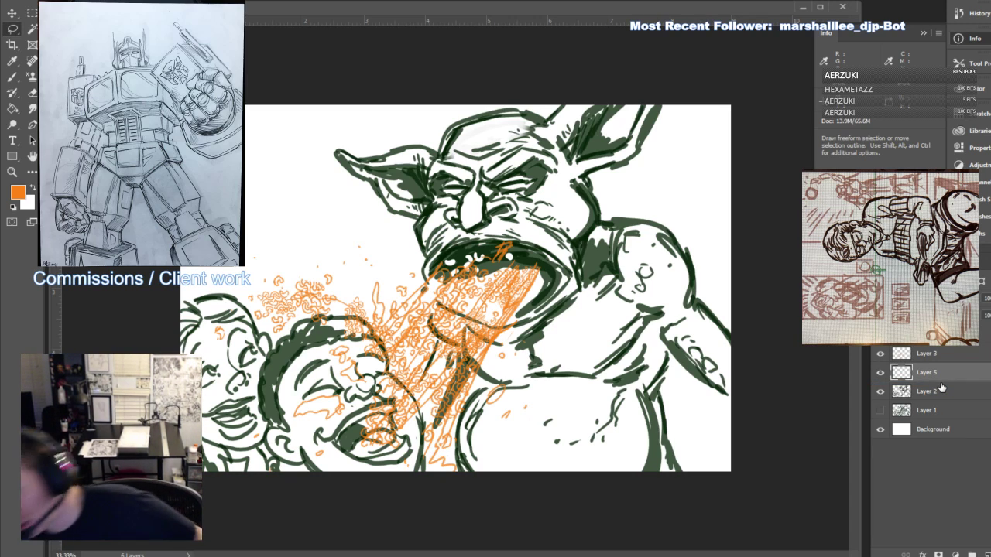
{"action": "left_click", "coordinate": [11, 79]}
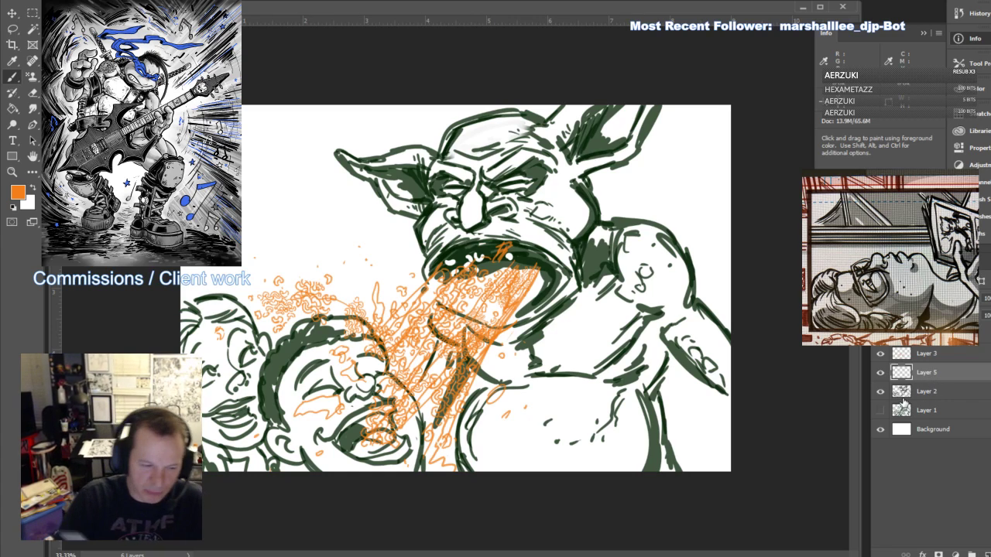
Set the foreground colour to a dark, slightly bluish green for the creature's skin
{"action": "left_click", "coordinate": [18, 197]}
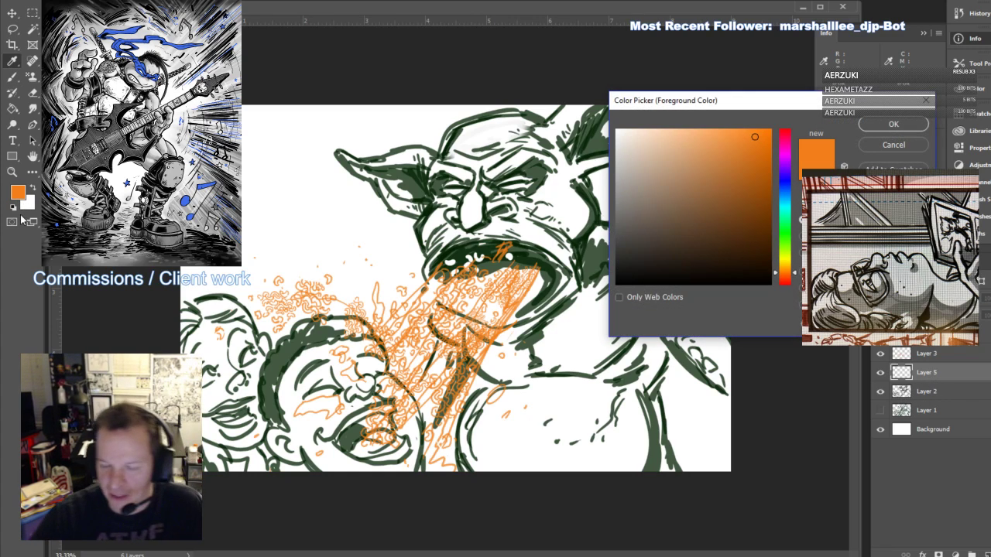
{"action": "left_click", "coordinate": [731, 222]}
{"action": "left_click", "coordinate": [710, 213]}
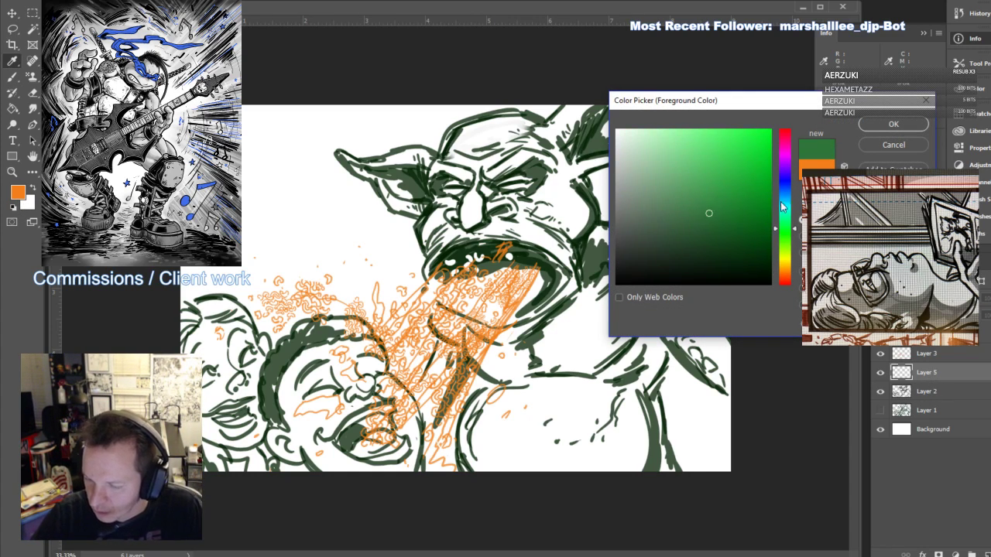
{"action": "left_click", "coordinate": [784, 204]}
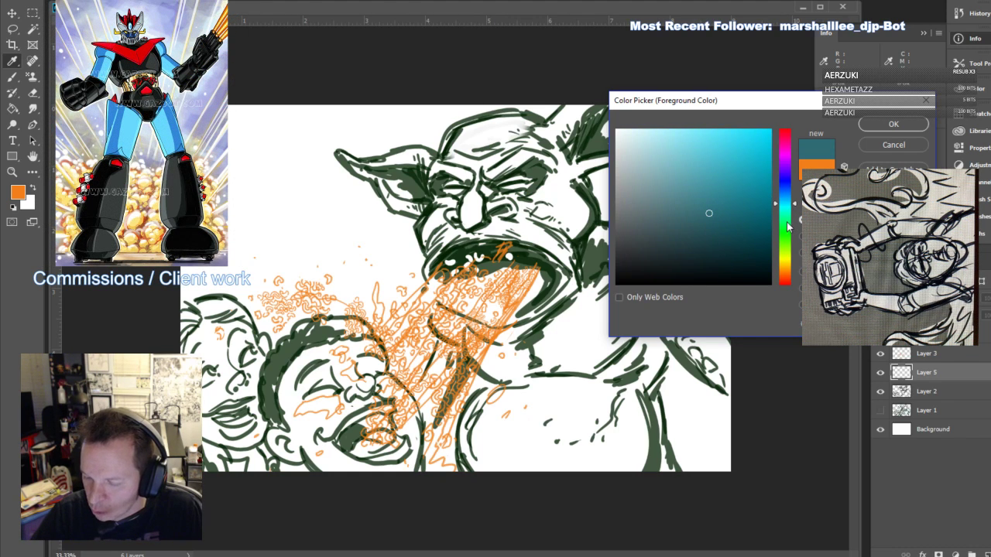
{"action": "left_click", "coordinate": [724, 226]}
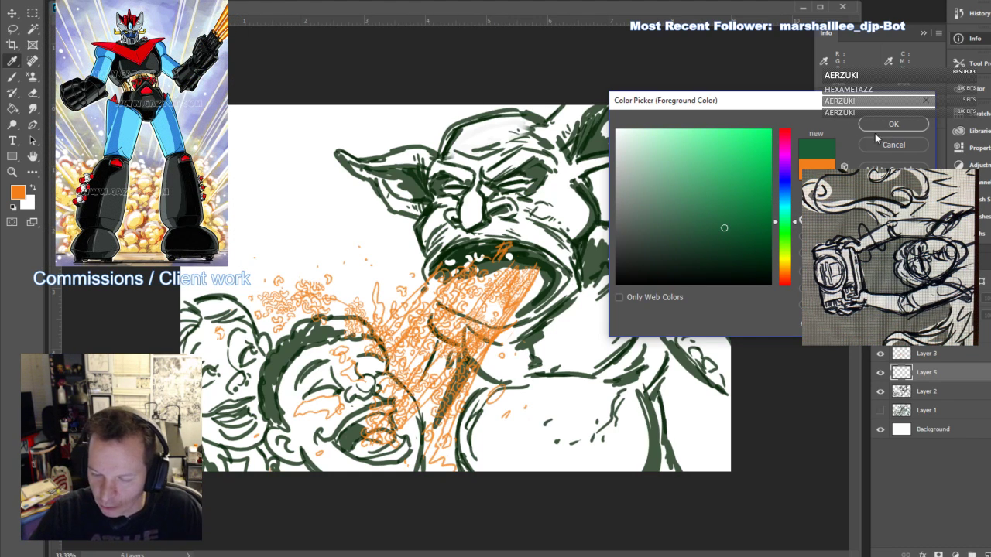
{"action": "left_click", "coordinate": [727, 201]}
{"action": "left_click", "coordinate": [730, 220]}
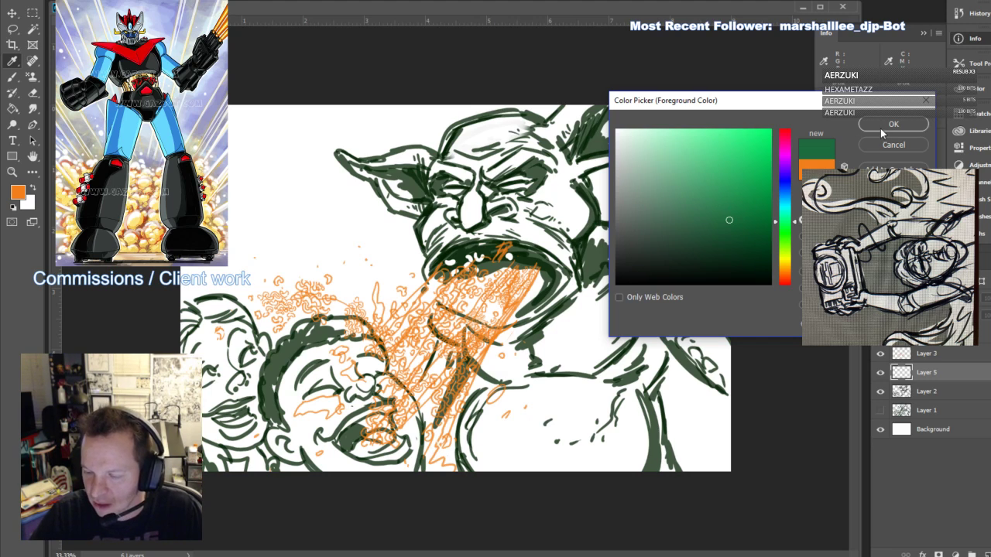
{"action": "left_click", "coordinate": [882, 130]}
Switch to the Pencil tool and move the new Layer 5 below Layer 1, just above the background
{"action": "right_click", "coordinate": [13, 80]}
{"action": "left_click", "coordinate": [47, 89]}
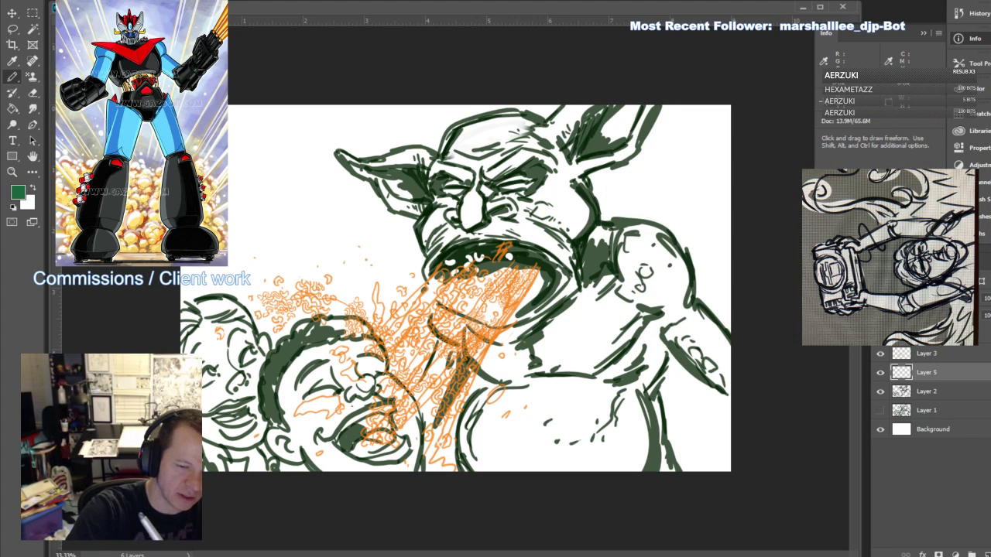
{"action": "left_click_drag", "start_coordinate": [674, 337], "coordinate": [722, 389]}
{"action": "key", "text": "ctrl+z"}
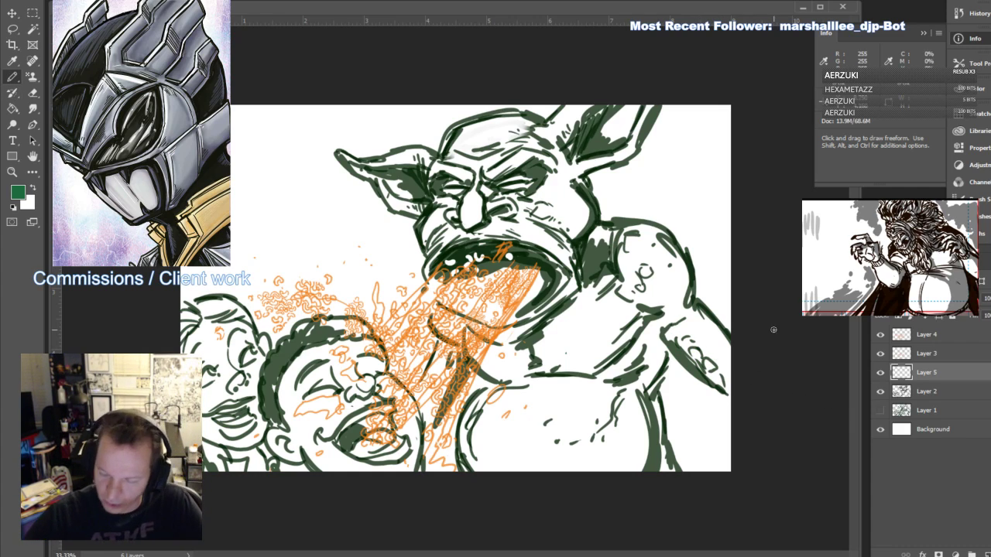
{"action": "left_click_drag", "start_coordinate": [929, 379], "coordinate": [927, 419]}
Trace the creature's lower arm, flank, belly and chest edges in green with the Pencil on Layer 5
{"action": "mouse_move", "coordinate": [685, 339]}
{"action": "left_mouse_down"}
{"action": "mouse_move", "coordinate": [690, 363]}
{"action": "mouse_move", "coordinate": [697, 342]}
{"action": "mouse_move", "coordinate": [700, 377]}
{"action": "mouse_move", "coordinate": [718, 384]}
{"action": "mouse_move", "coordinate": [667, 347]}
{"action": "mouse_move", "coordinate": [655, 396]}
{"action": "mouse_move", "coordinate": [674, 469]}
{"action": "left_mouse_up"}
{"action": "mouse_move", "coordinate": [474, 477]}
{"action": "left_mouse_down"}
{"action": "mouse_move", "coordinate": [463, 454]}
{"action": "mouse_move", "coordinate": [462, 465]}
{"action": "mouse_move", "coordinate": [462, 428]}
{"action": "mouse_move", "coordinate": [501, 368]}
{"action": "left_mouse_up"}
{"action": "mouse_move", "coordinate": [477, 381]}
{"action": "left_mouse_down"}
{"action": "mouse_move", "coordinate": [494, 358]}
{"action": "mouse_move", "coordinate": [424, 446]}
{"action": "left_mouse_up"}
{"action": "left_click_drag", "start_coordinate": [427, 373], "coordinate": [410, 401]}
{"action": "left_click_drag", "start_coordinate": [443, 343], "coordinate": [416, 389]}
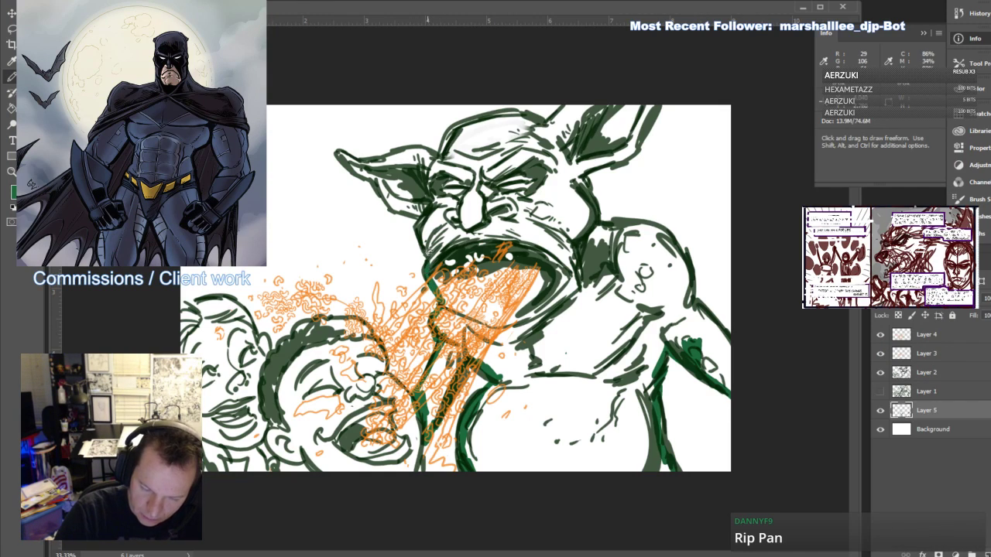
Trace the outer contour of the creature's head and both ears in green
{"action": "mouse_move", "coordinate": [402, 211]}
{"action": "left_mouse_down"}
{"action": "mouse_move", "coordinate": [384, 191]}
{"action": "mouse_move", "coordinate": [394, 166]}
{"action": "mouse_move", "coordinate": [446, 138]}
{"action": "mouse_move", "coordinate": [443, 128]}
{"action": "mouse_move", "coordinate": [498, 120]}
{"action": "mouse_move", "coordinate": [498, 107]}
{"action": "mouse_move", "coordinate": [526, 133]}
{"action": "mouse_move", "coordinate": [534, 119]}
{"action": "mouse_move", "coordinate": [558, 132]}
{"action": "mouse_move", "coordinate": [587, 91]}
{"action": "left_mouse_up"}
{"action": "left_click_drag", "start_coordinate": [580, 183], "coordinate": [595, 223]}
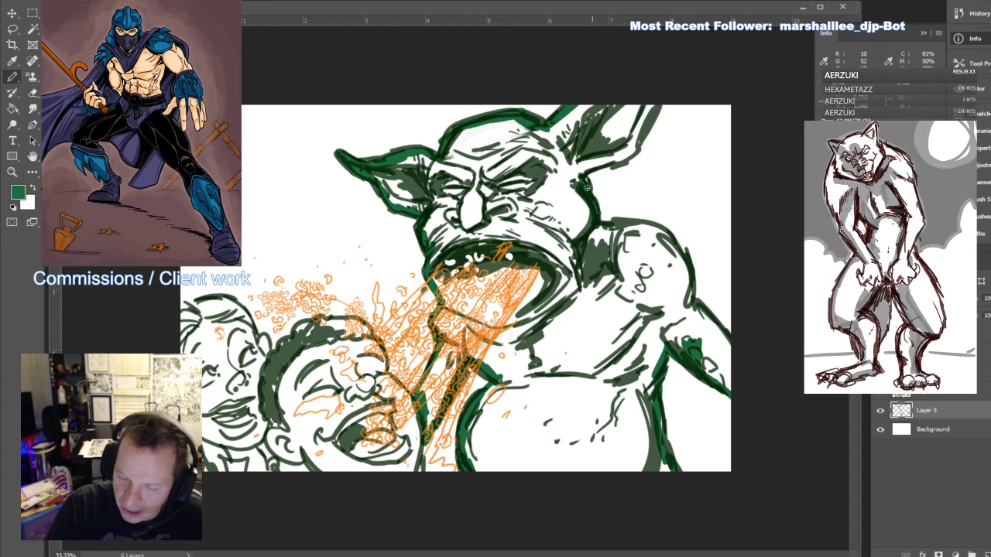
{"action": "left_click_drag", "start_coordinate": [587, 189], "coordinate": [581, 169]}
{"action": "mouse_move", "coordinate": [585, 172]}
{"action": "left_mouse_down"}
{"action": "mouse_move", "coordinate": [640, 143]}
{"action": "mouse_move", "coordinate": [659, 109]}
{"action": "left_mouse_up"}
{"action": "left_click_drag", "start_coordinate": [660, 107], "coordinate": [641, 129]}
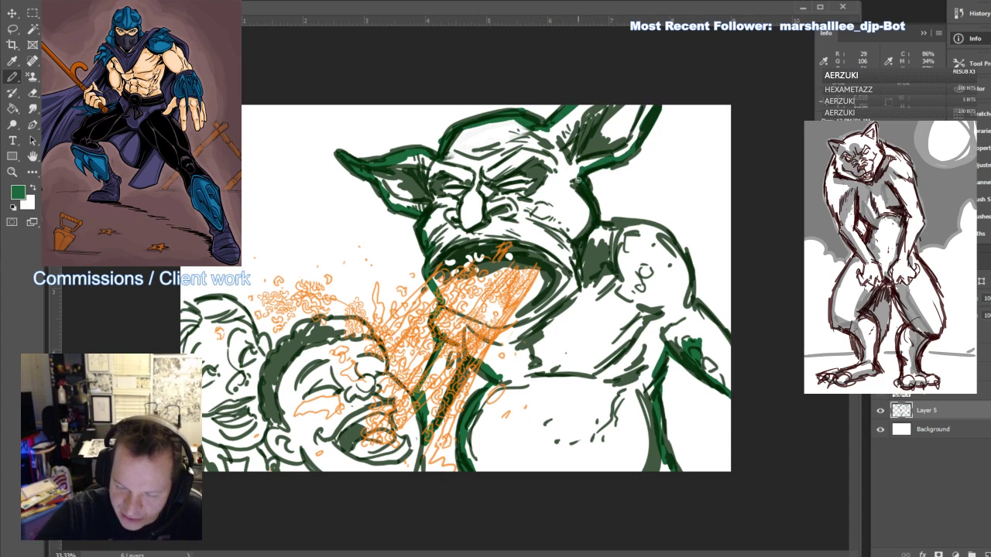
Close the green contour along the shoulder and outer arm, and fill the whole creature with green
{"action": "left_click_drag", "start_coordinate": [597, 229], "coordinate": [660, 229]}
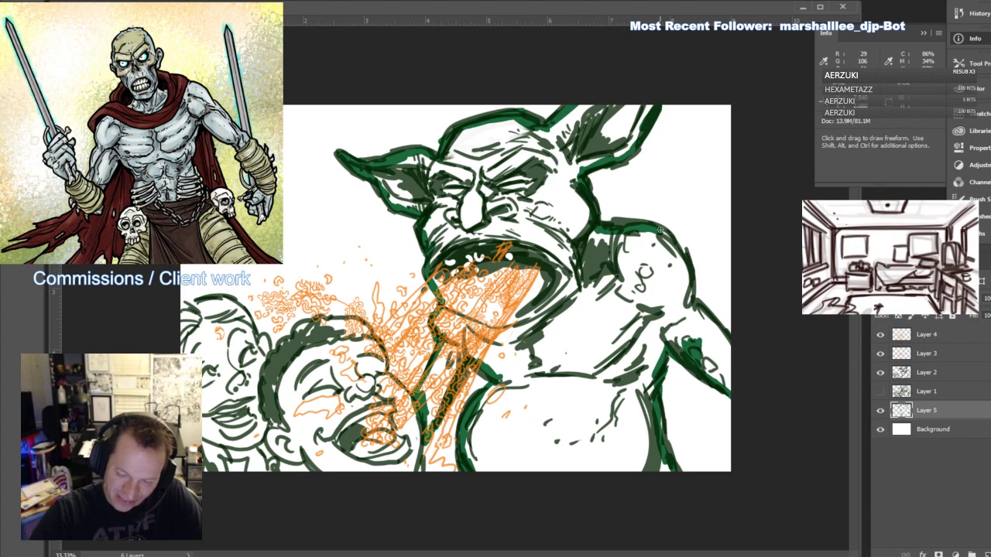
{"action": "mouse_move", "coordinate": [690, 266]}
{"action": "left_mouse_down"}
{"action": "mouse_move", "coordinate": [690, 313]}
{"action": "mouse_move", "coordinate": [698, 306]}
{"action": "mouse_move", "coordinate": [731, 350]}
{"action": "left_mouse_up"}
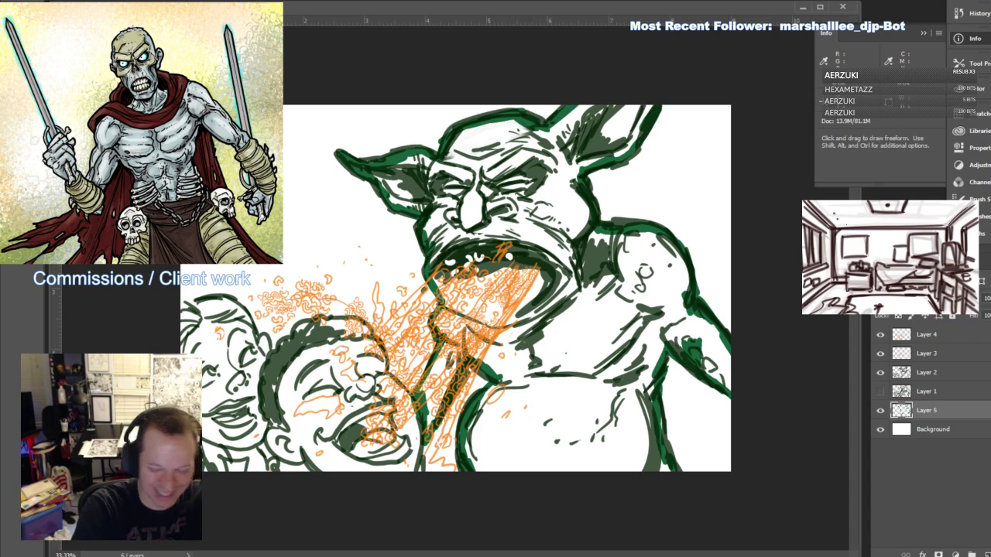
{"action": "key", "text": "g"}
{"action": "left_click", "coordinate": [594, 330]}
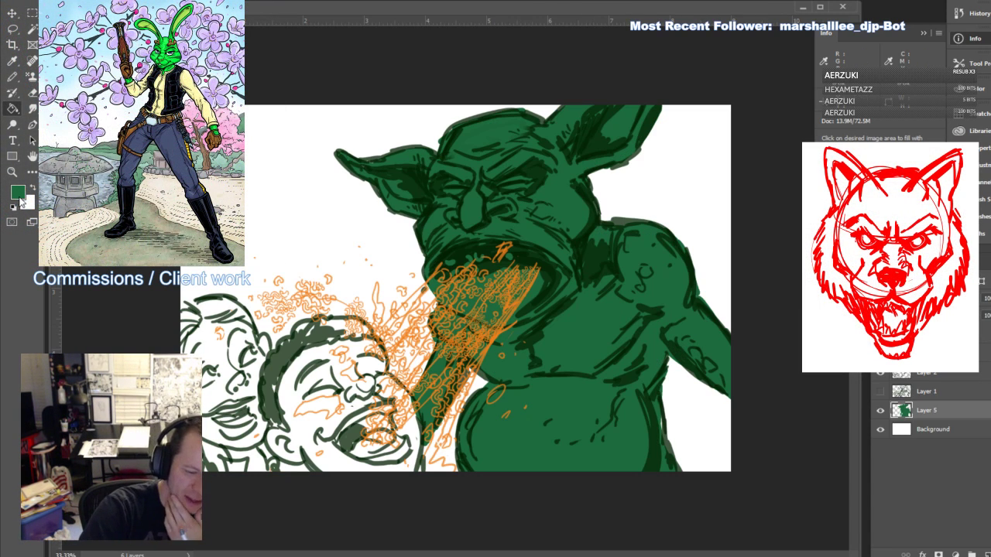
Set the foreground colour to a salmon pink and paint the creature's tongue and gums inside the open mouth
{"action": "left_click", "coordinate": [17, 192]}
{"action": "left_click", "coordinate": [787, 155]}
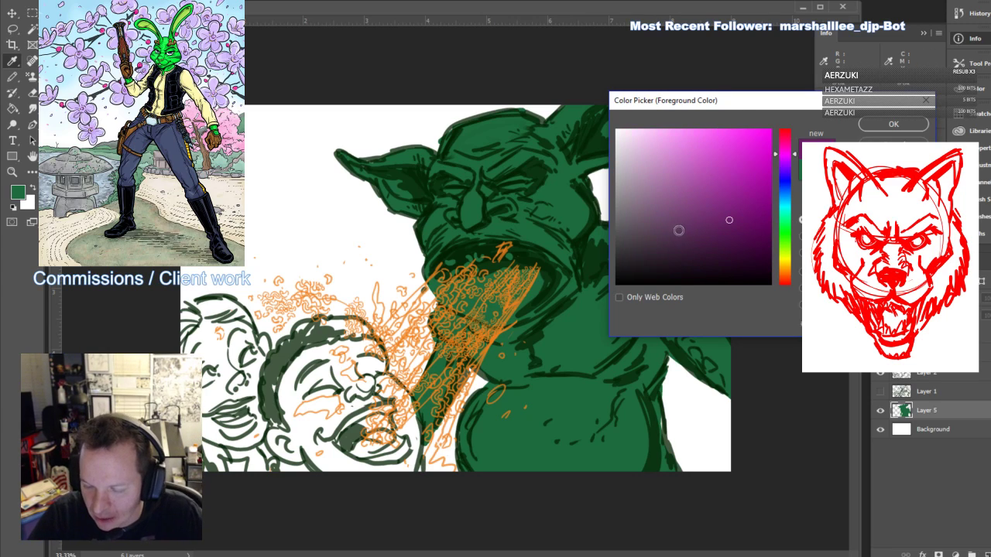
{"action": "left_click", "coordinate": [671, 214]}
{"action": "left_click", "coordinate": [783, 245]}
{"action": "left_click", "coordinate": [659, 189]}
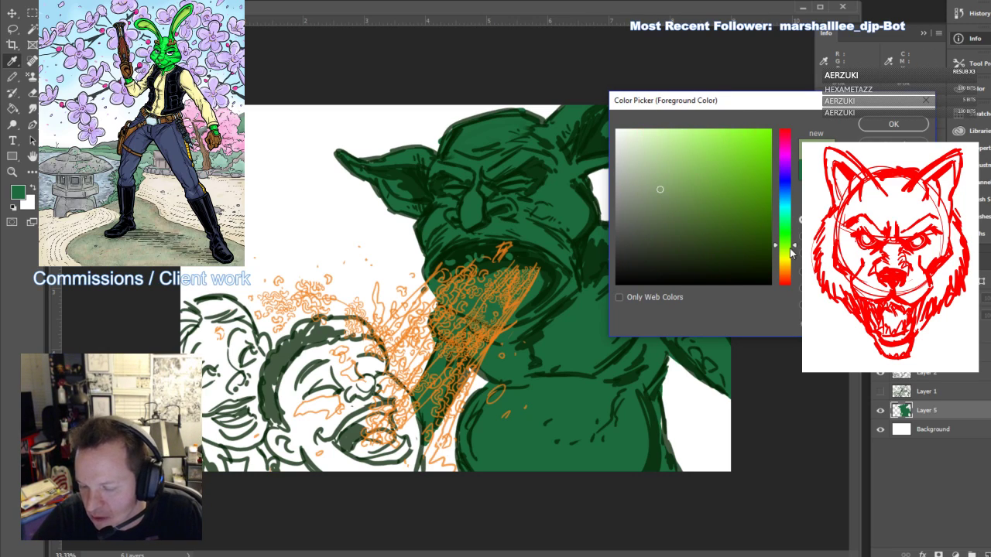
{"action": "left_click", "coordinate": [787, 271]}
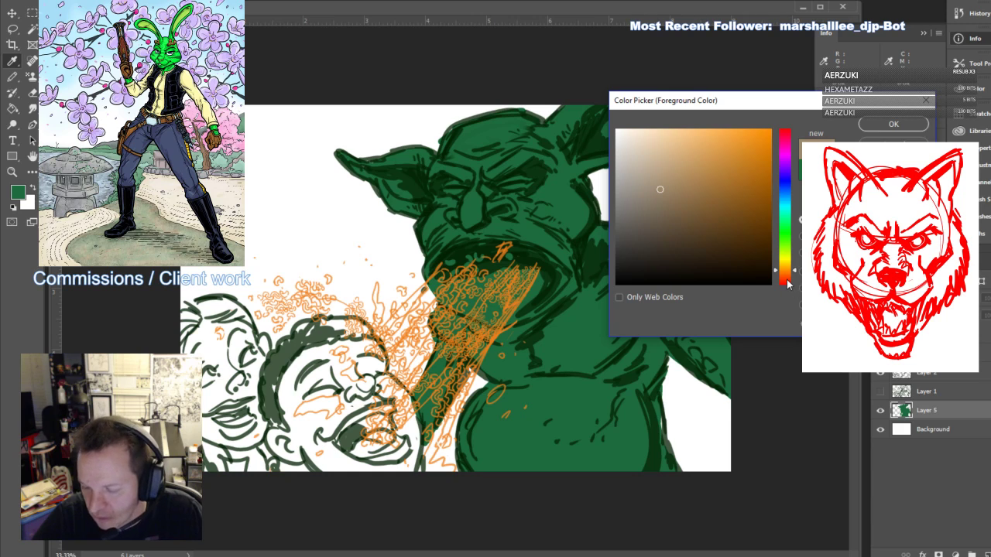
{"action": "left_click", "coordinate": [787, 277]}
{"action": "left_click", "coordinate": [689, 156]}
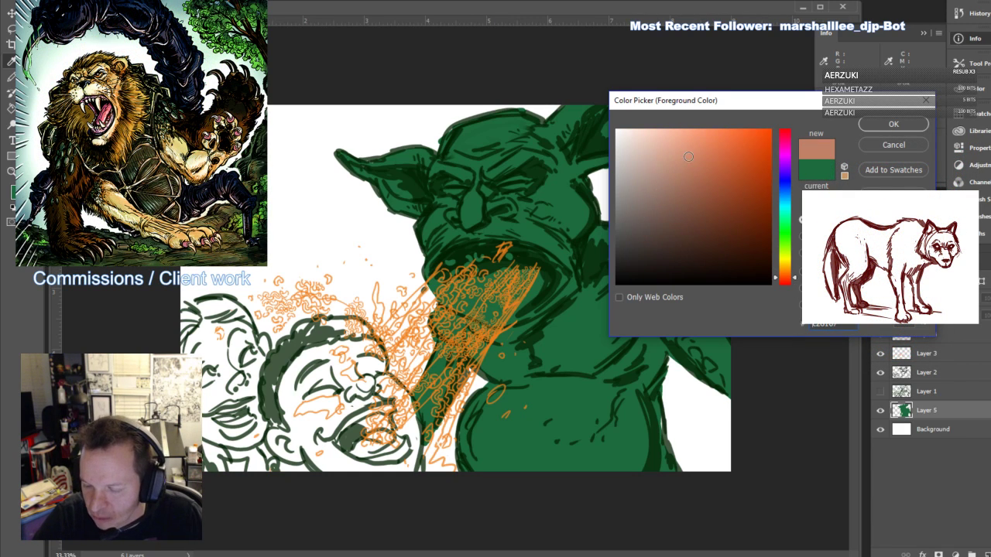
{"action": "left_click", "coordinate": [894, 124]}
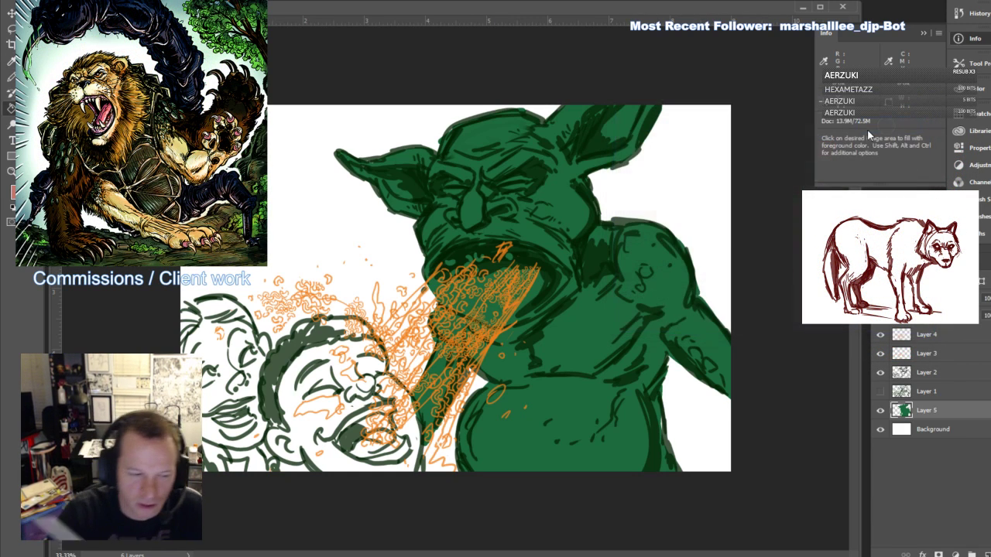
{"action": "mouse_move", "coordinate": [545, 278]}
{"action": "left_mouse_down"}
{"action": "mouse_move", "coordinate": [518, 315]}
{"action": "mouse_move", "coordinate": [563, 285]}
{"action": "left_mouse_up"}
{"action": "mouse_move", "coordinate": [444, 273]}
{"action": "left_mouse_down"}
{"action": "mouse_move", "coordinate": [475, 253]}
{"action": "mouse_move", "coordinate": [458, 297]}
{"action": "mouse_move", "coordinate": [489, 314]}
{"action": "mouse_move", "coordinate": [517, 306]}
{"action": "mouse_move", "coordinate": [487, 313]}
{"action": "mouse_move", "coordinate": [468, 302]}
{"action": "mouse_move", "coordinate": [511, 264]}
{"action": "mouse_move", "coordinate": [515, 294]}
{"action": "left_mouse_up"}
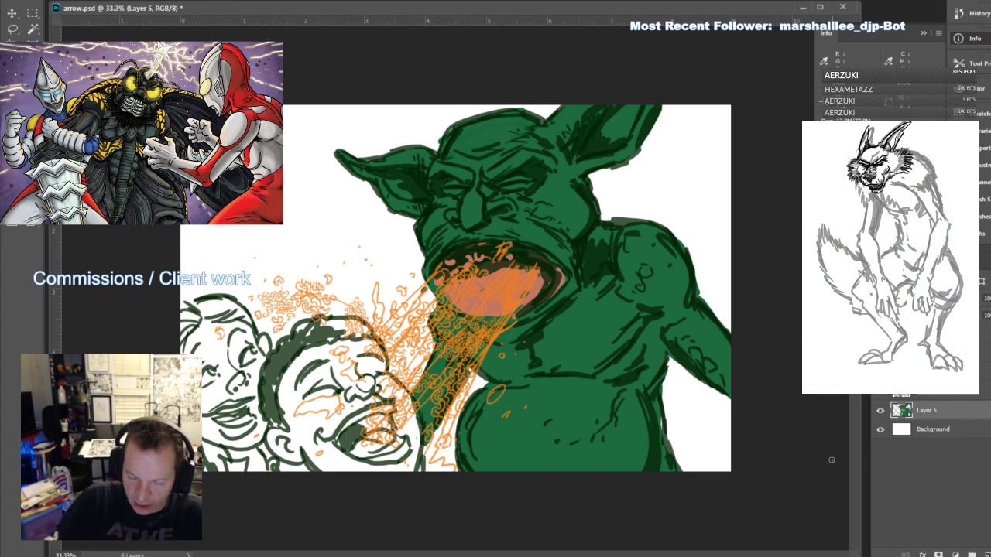
Select the creature's green fill with the Magic Wand and set the foreground colour to a dark teal
{"action": "left_click", "coordinate": [33, 31]}
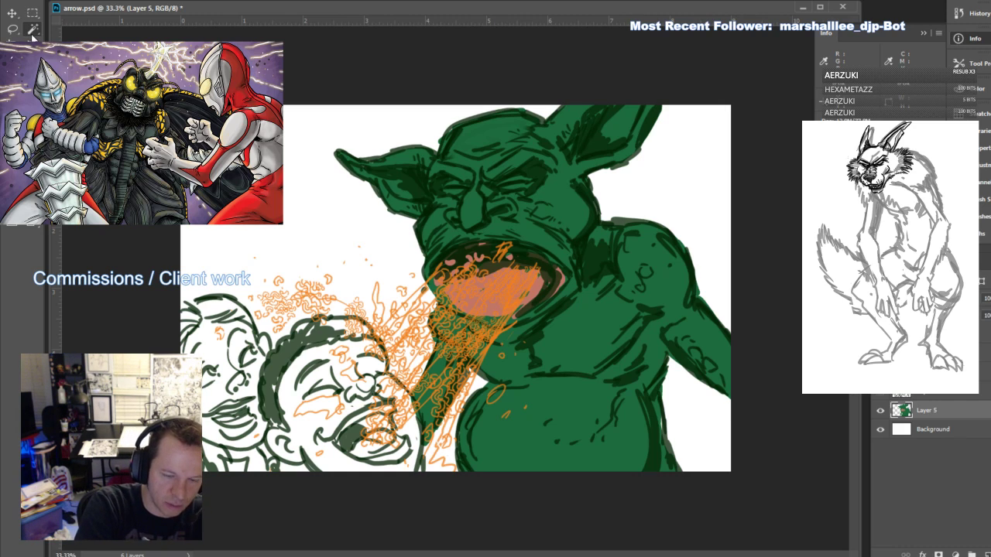
{"action": "left_click", "coordinate": [651, 271]}
{"action": "left_click", "coordinate": [18, 192]}
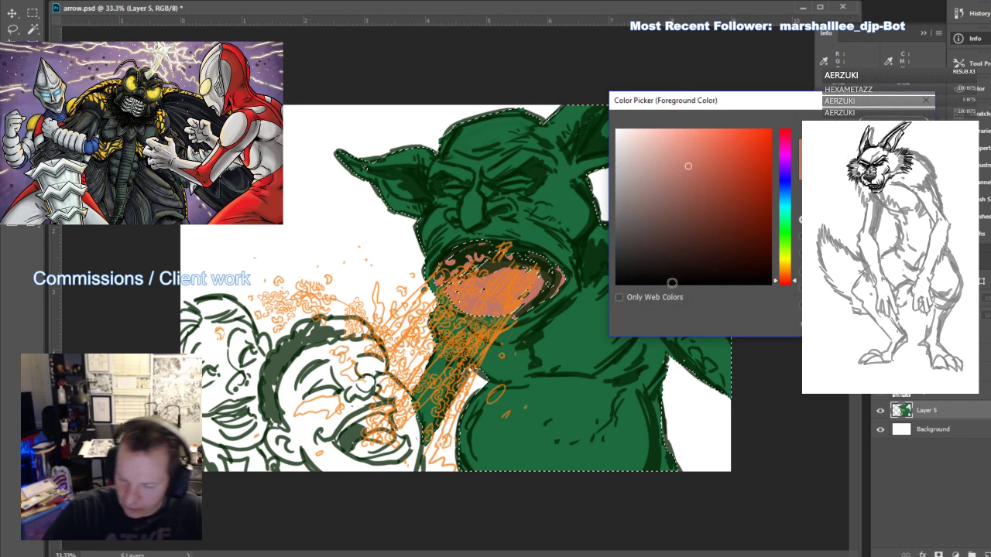
{"action": "left_click", "coordinate": [576, 346]}
{"action": "left_click", "coordinate": [785, 202]}
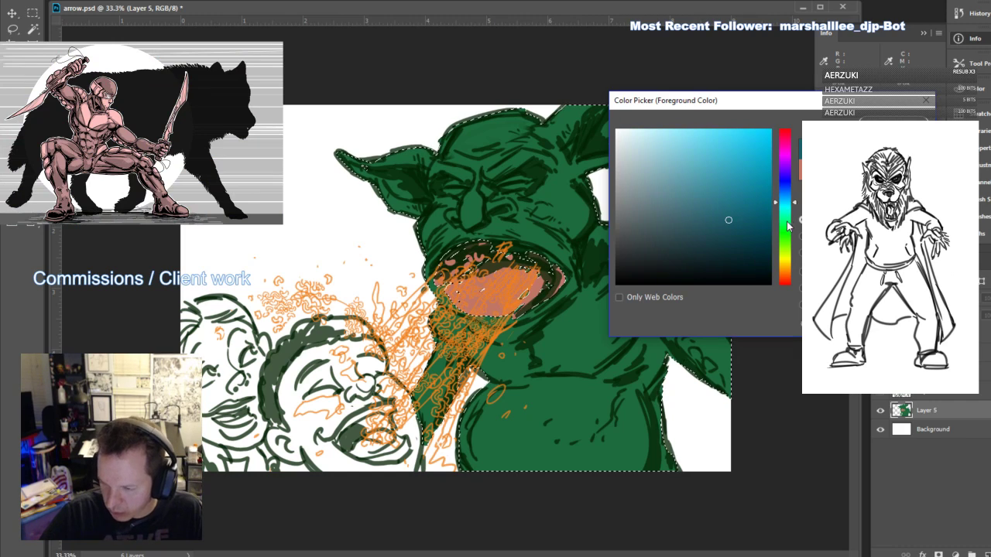
{"action": "left_click", "coordinate": [728, 239]}
{"action": "left_click", "coordinate": [894, 122]}
Add a new layer above the green fill and paint dark teal shadows on the creature's chest, belly and arm with the Brush
{"action": "left_click", "coordinate": [987, 554]}
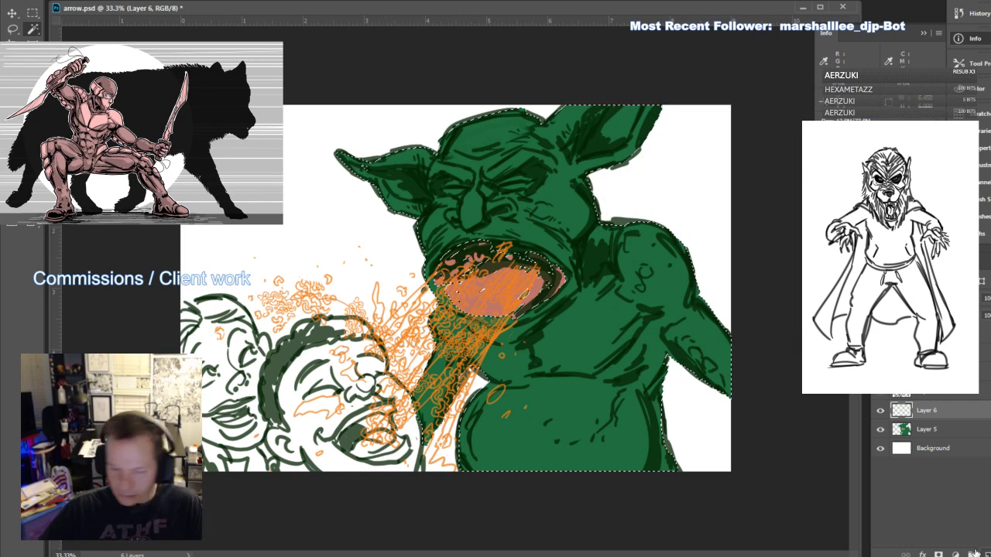
{"action": "key", "text": "b"}
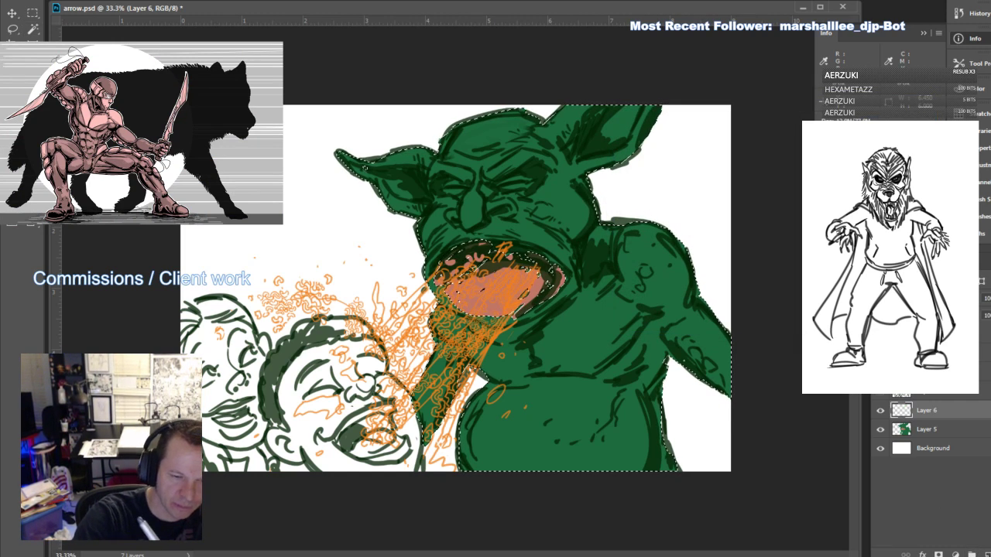
{"action": "left_click", "coordinate": [45, 1]}
{"action": "left_click", "coordinate": [94, 15]}
{"action": "mouse_move", "coordinate": [644, 239]}
{"action": "left_mouse_down"}
{"action": "mouse_move", "coordinate": [728, 360]}
{"action": "mouse_move", "coordinate": [626, 387]}
{"action": "mouse_move", "coordinate": [646, 457]}
{"action": "mouse_move", "coordinate": [590, 376]}
{"action": "mouse_move", "coordinate": [623, 322]}
{"action": "mouse_move", "coordinate": [636, 332]}
{"action": "mouse_move", "coordinate": [542, 360]}
{"action": "mouse_move", "coordinate": [569, 310]}
{"action": "left_mouse_up"}
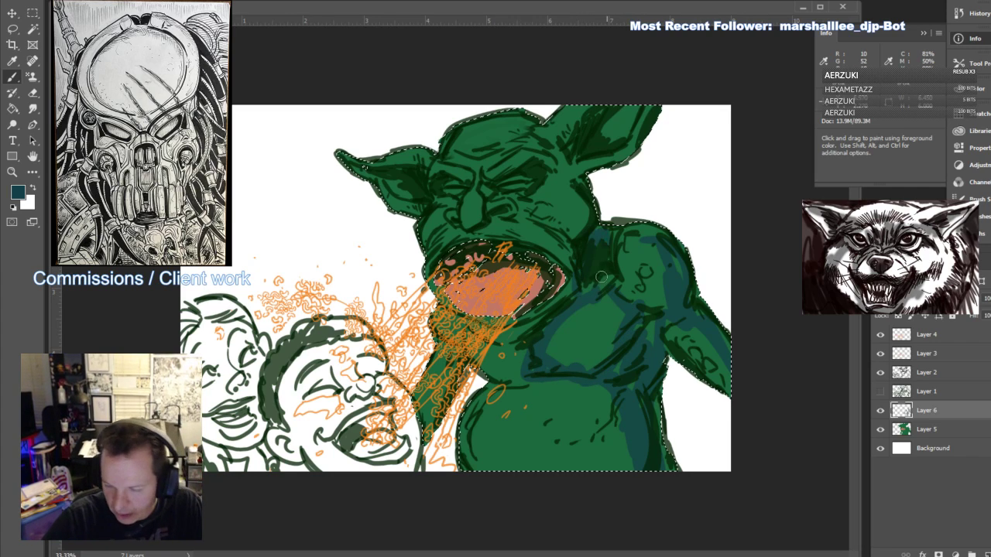
Paint dark teal shadows over the side of the creature's head, cheeks, brow and ears
{"action": "left_click_drag", "start_coordinate": [591, 210], "coordinate": [576, 242]}
{"action": "left_click_drag", "start_coordinate": [582, 198], "coordinate": [564, 177]}
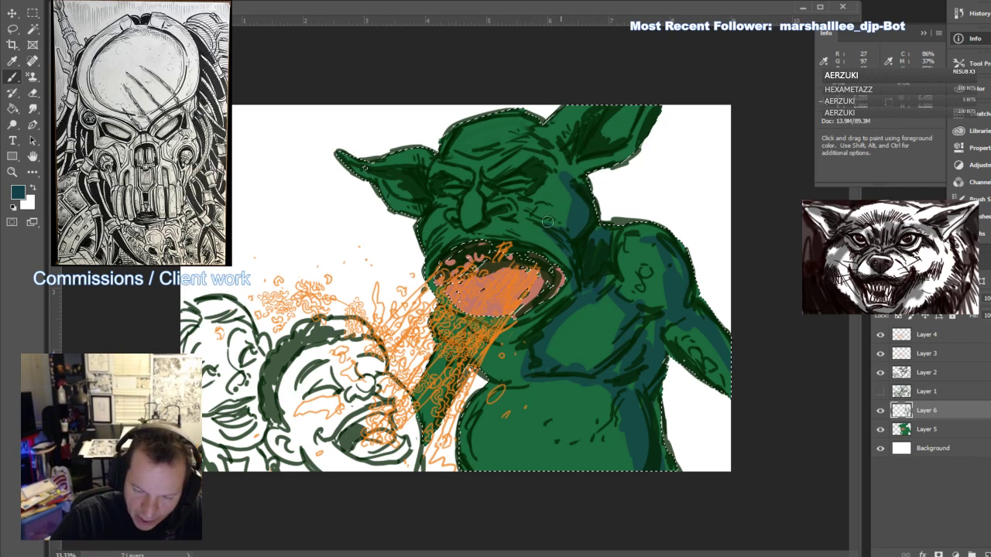
{"action": "mouse_move", "coordinate": [549, 222]}
{"action": "left_mouse_down"}
{"action": "mouse_move", "coordinate": [503, 189]}
{"action": "mouse_move", "coordinate": [540, 165]}
{"action": "left_mouse_up"}
{"action": "mouse_move", "coordinate": [480, 192]}
{"action": "left_mouse_down"}
{"action": "mouse_move", "coordinate": [453, 172]}
{"action": "mouse_move", "coordinate": [484, 186]}
{"action": "mouse_move", "coordinate": [474, 200]}
{"action": "mouse_move", "coordinate": [505, 206]}
{"action": "mouse_move", "coordinate": [469, 173]}
{"action": "mouse_move", "coordinate": [504, 146]}
{"action": "mouse_move", "coordinate": [479, 151]}
{"action": "mouse_move", "coordinate": [535, 152]}
{"action": "mouse_move", "coordinate": [581, 136]}
{"action": "left_mouse_up"}
{"action": "mouse_move", "coordinate": [403, 159]}
{"action": "left_mouse_down"}
{"action": "mouse_move", "coordinate": [437, 170]}
{"action": "mouse_move", "coordinate": [382, 165]}
{"action": "mouse_move", "coordinate": [402, 189]}
{"action": "left_mouse_up"}
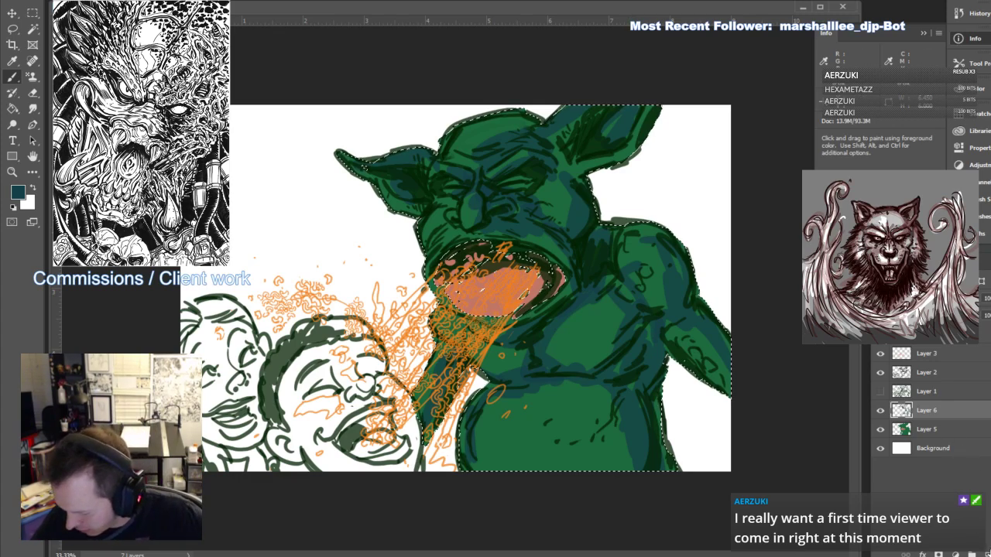
Add another layer and paint light green highlights on the creature's face, shoulder, arm and torso
{"action": "left_click", "coordinate": [987, 555]}
{"action": "left_click", "coordinate": [19, 193]}
{"action": "left_click", "coordinate": [594, 330]}
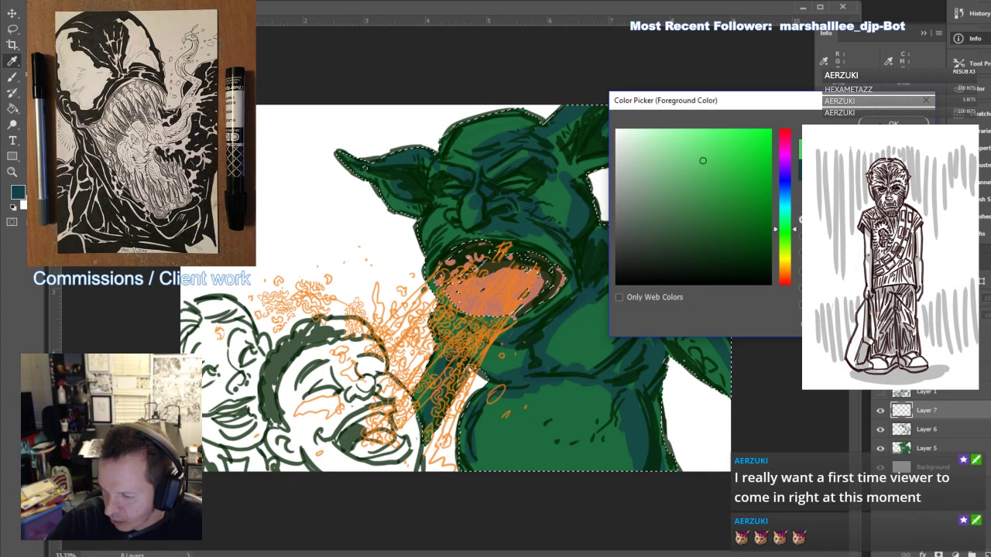
{"action": "key", "text": "Return"}
{"action": "key", "text": "b"}
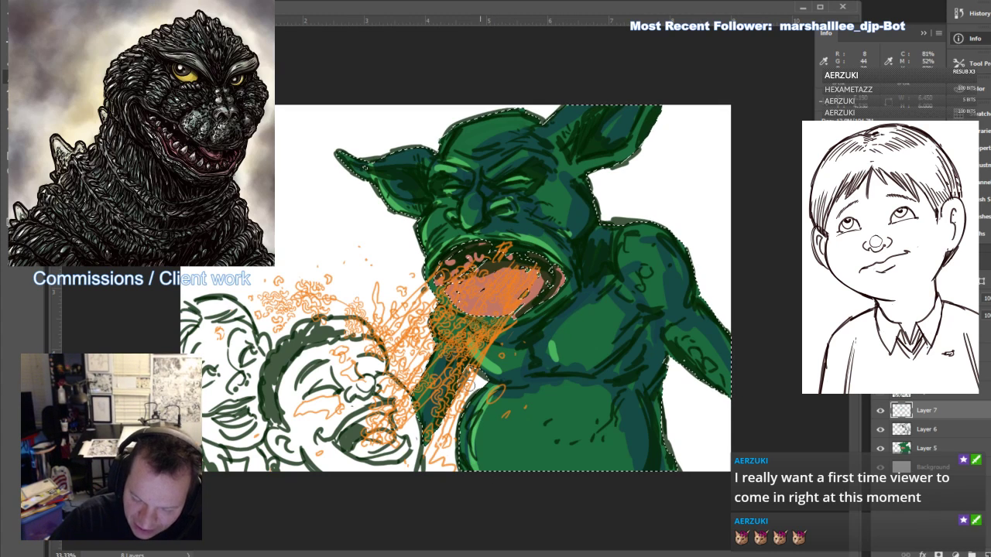
{"action": "left_click_drag", "start_coordinate": [634, 268], "coordinate": [642, 284]}
{"action": "left_click_drag", "start_coordinate": [662, 321], "coordinate": [674, 327]}
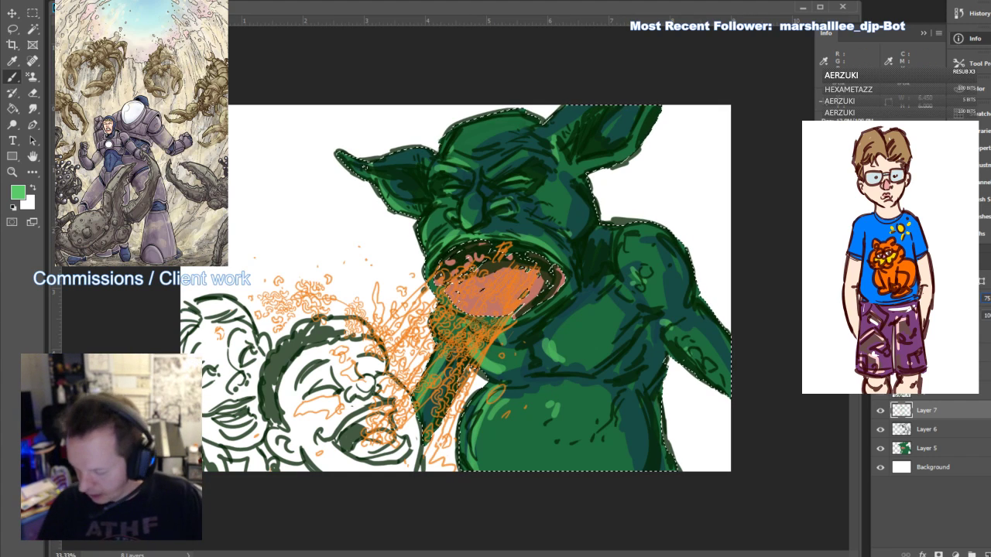
Make Layer 5 active and set the foreground colour to a dark olive brown
{"action": "left_click", "coordinate": [933, 428]}
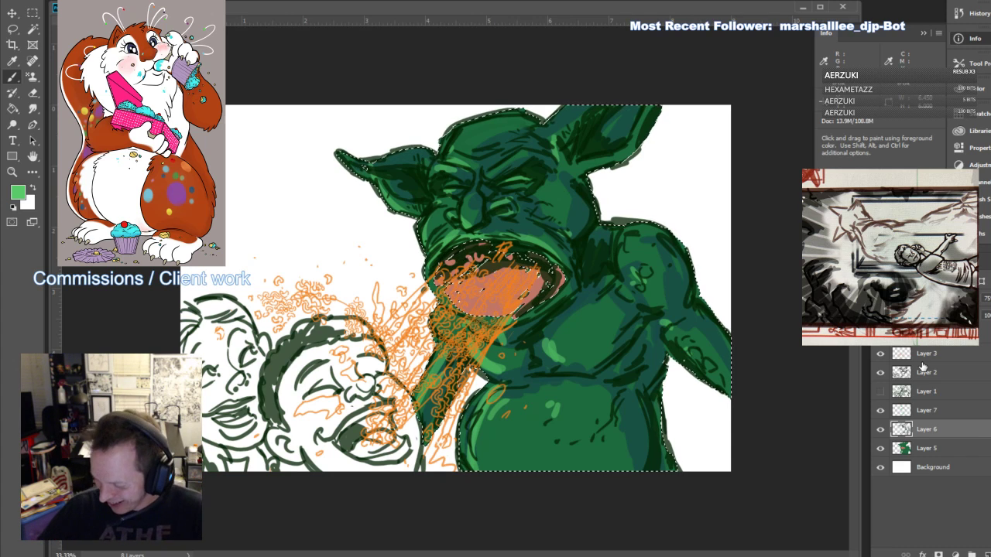
{"action": "left_click", "coordinate": [955, 456]}
{"action": "left_click", "coordinate": [19, 195]}
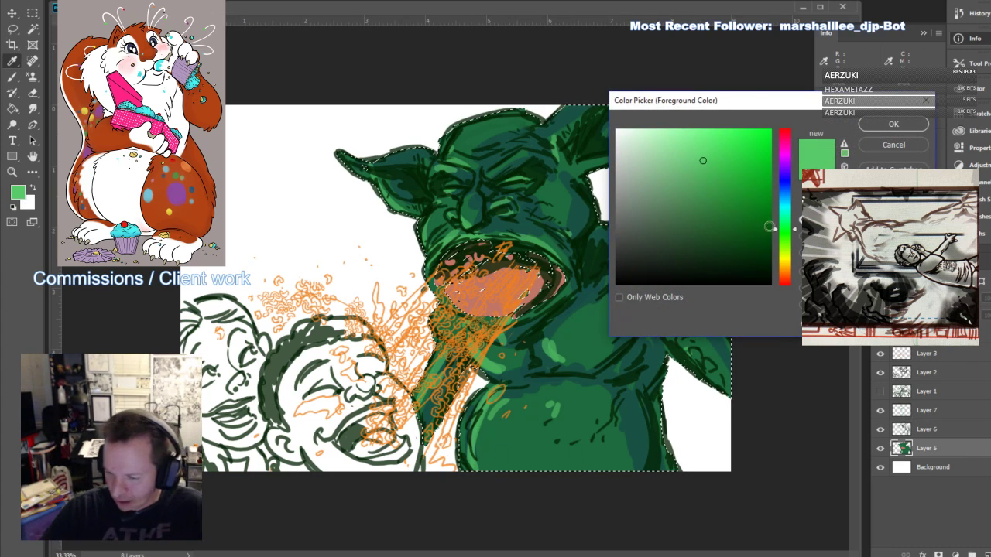
{"action": "left_click", "coordinate": [757, 190]}
{"action": "left_click", "coordinate": [785, 264]}
{"action": "left_click", "coordinate": [670, 211]}
{"action": "left_click", "coordinate": [714, 181]}
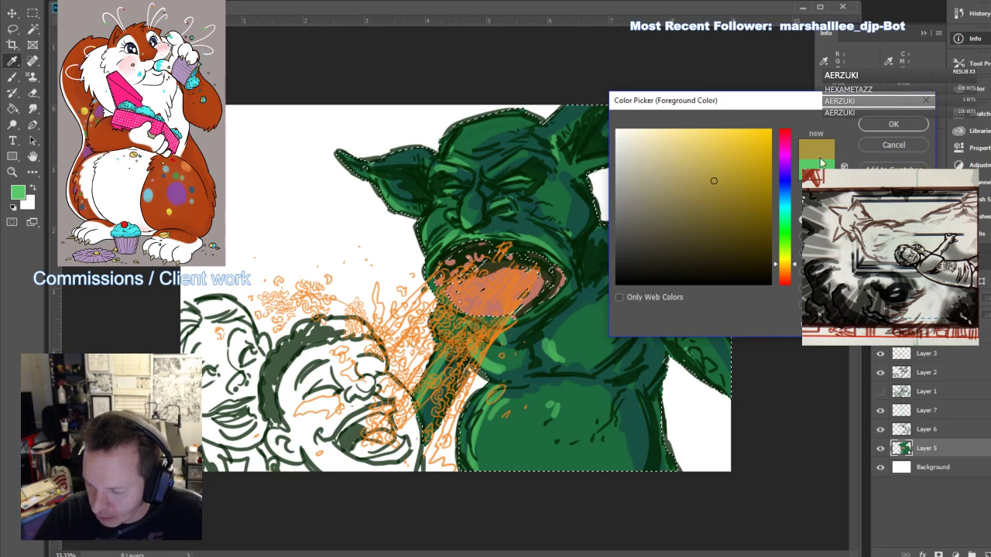
{"action": "left_click", "coordinate": [714, 221]}
{"action": "left_click", "coordinate": [879, 126]}
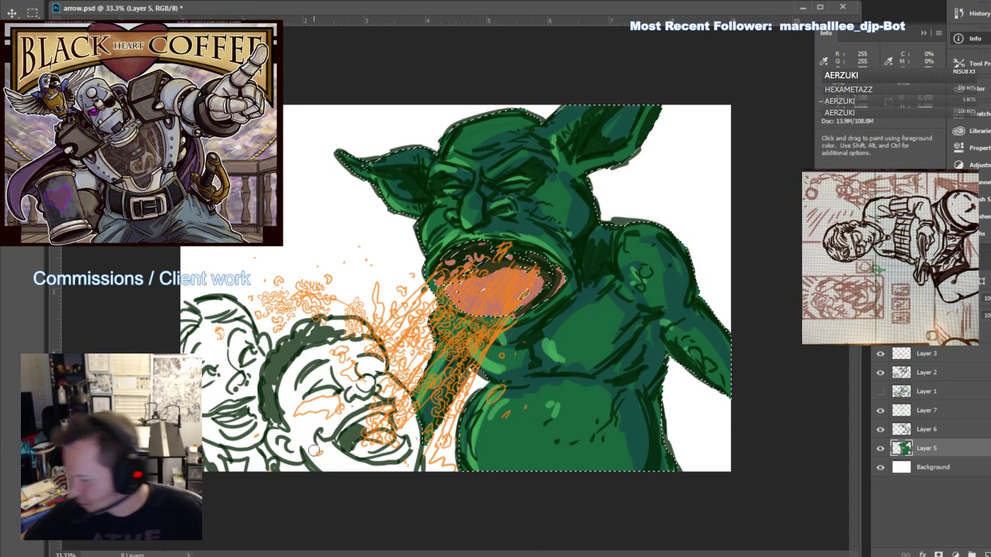
Deselect and paint the front child's face, ear and neck with olive brown skin
{"action": "key", "text": "ctrl+d"}
{"action": "mouse_move", "coordinate": [320, 441]}
{"action": "left_mouse_down"}
{"action": "mouse_move", "coordinate": [289, 435]}
{"action": "mouse_move", "coordinate": [275, 377]}
{"action": "mouse_move", "coordinate": [286, 358]}
{"action": "mouse_move", "coordinate": [311, 366]}
{"action": "mouse_move", "coordinate": [327, 457]}
{"action": "mouse_move", "coordinate": [326, 416]}
{"action": "mouse_move", "coordinate": [345, 434]}
{"action": "mouse_move", "coordinate": [350, 475]}
{"action": "mouse_move", "coordinate": [349, 408]}
{"action": "mouse_move", "coordinate": [361, 480]}
{"action": "mouse_move", "coordinate": [364, 401]}
{"action": "mouse_move", "coordinate": [377, 477]}
{"action": "mouse_move", "coordinate": [401, 481]}
{"action": "mouse_move", "coordinate": [405, 438]}
{"action": "mouse_move", "coordinate": [417, 437]}
{"action": "mouse_move", "coordinate": [415, 459]}
{"action": "mouse_move", "coordinate": [412, 419]}
{"action": "mouse_move", "coordinate": [367, 379]}
{"action": "mouse_move", "coordinate": [357, 387]}
{"action": "mouse_move", "coordinate": [321, 369]}
{"action": "mouse_move", "coordinate": [304, 379]}
{"action": "mouse_move", "coordinate": [299, 346]}
{"action": "mouse_move", "coordinate": [287, 356]}
{"action": "mouse_move", "coordinate": [306, 328]}
{"action": "mouse_move", "coordinate": [345, 329]}
{"action": "mouse_move", "coordinate": [375, 350]}
{"action": "left_mouse_up"}
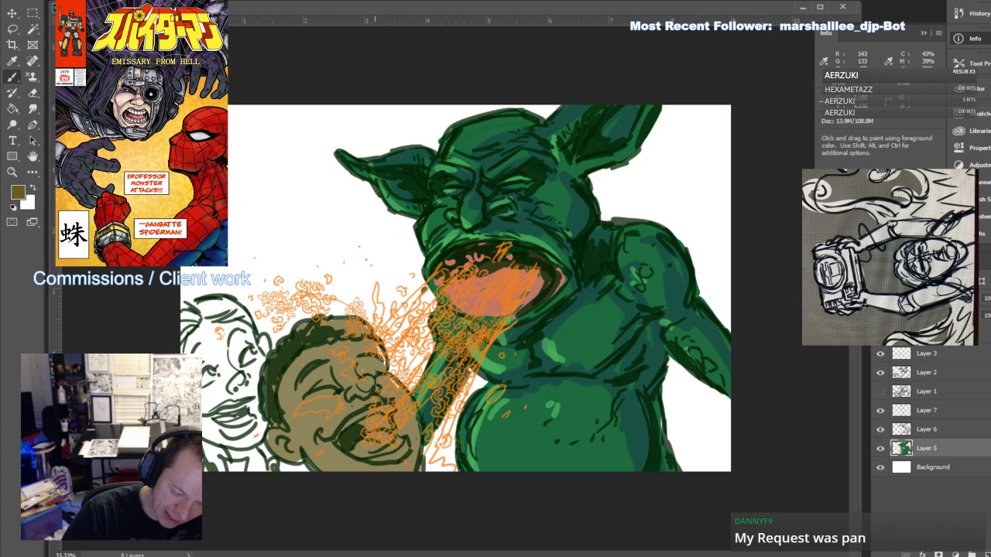
{"action": "mouse_move", "coordinate": [339, 477]}
{"action": "left_mouse_down"}
{"action": "mouse_move", "coordinate": [289, 416]}
{"action": "mouse_move", "coordinate": [313, 442]}
{"action": "mouse_move", "coordinate": [310, 422]}
{"action": "mouse_move", "coordinate": [347, 463]}
{"action": "mouse_move", "coordinate": [298, 441]}
{"action": "mouse_move", "coordinate": [293, 397]}
{"action": "mouse_move", "coordinate": [296, 423]}
{"action": "mouse_move", "coordinate": [314, 371]}
{"action": "left_mouse_up"}
{"action": "mouse_move", "coordinate": [317, 410]}
{"action": "left_mouse_down"}
{"action": "mouse_move", "coordinate": [304, 384]}
{"action": "mouse_move", "coordinate": [324, 371]}
{"action": "mouse_move", "coordinate": [309, 349]}
{"action": "left_mouse_up"}
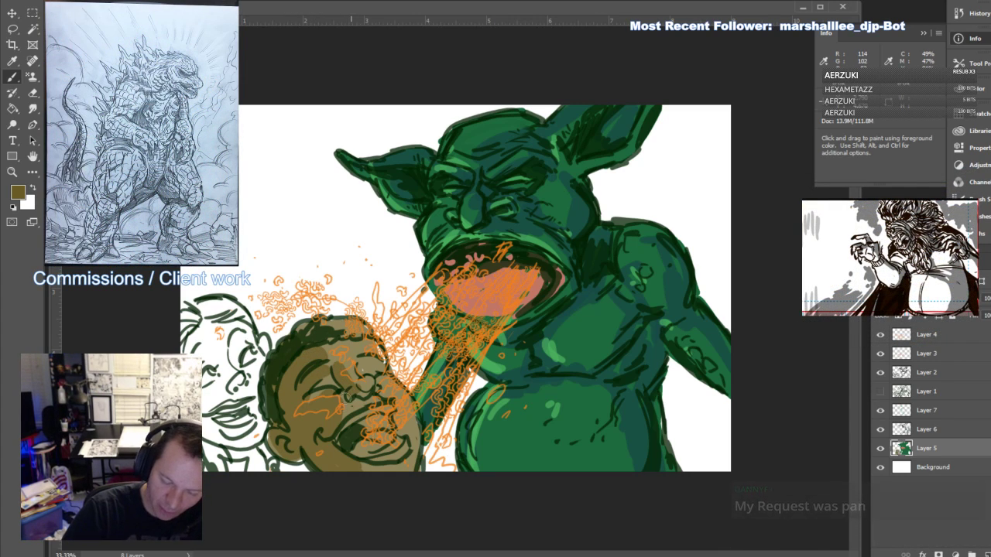
{"action": "left_click_drag", "start_coordinate": [346, 394], "coordinate": [356, 415]}
{"action": "left_click_drag", "start_coordinate": [366, 466], "coordinate": [386, 465]}
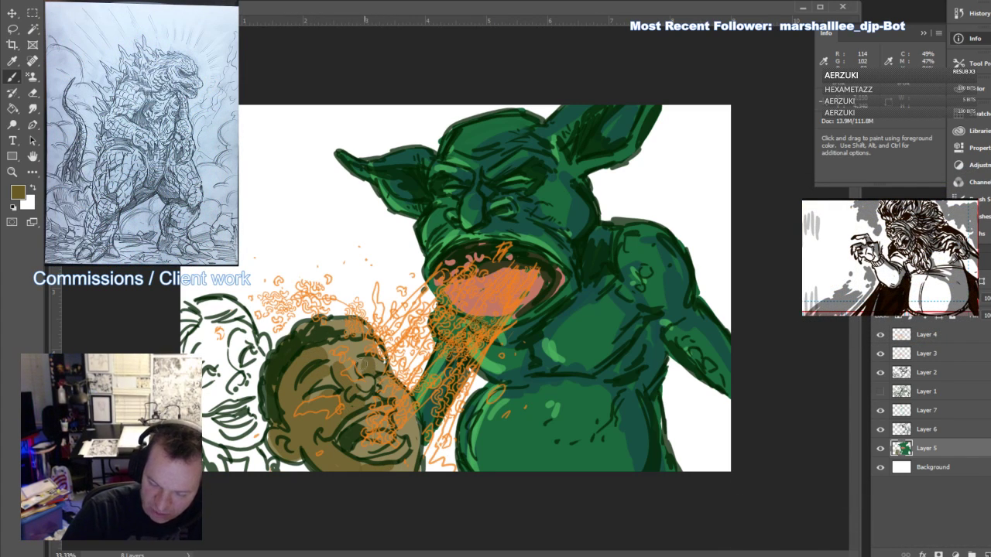
Switch to white and paint the front child's upper and lower teeth, undoing stray strokes
{"action": "key", "text": "x"}
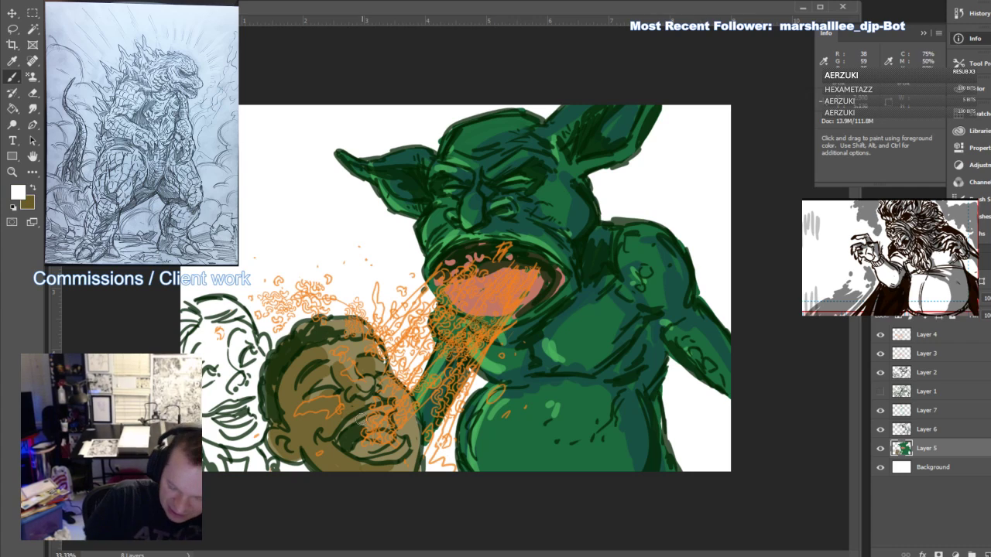
{"action": "left_click_drag", "start_coordinate": [344, 433], "coordinate": [390, 409]}
{"action": "mouse_move", "coordinate": [367, 459]}
{"action": "left_mouse_down"}
{"action": "mouse_move", "coordinate": [408, 439]}
{"action": "mouse_move", "coordinate": [398, 444]}
{"action": "left_mouse_up"}
{"action": "key", "text": "ctrl+z"}
{"action": "key", "text": "ctrl+z"}
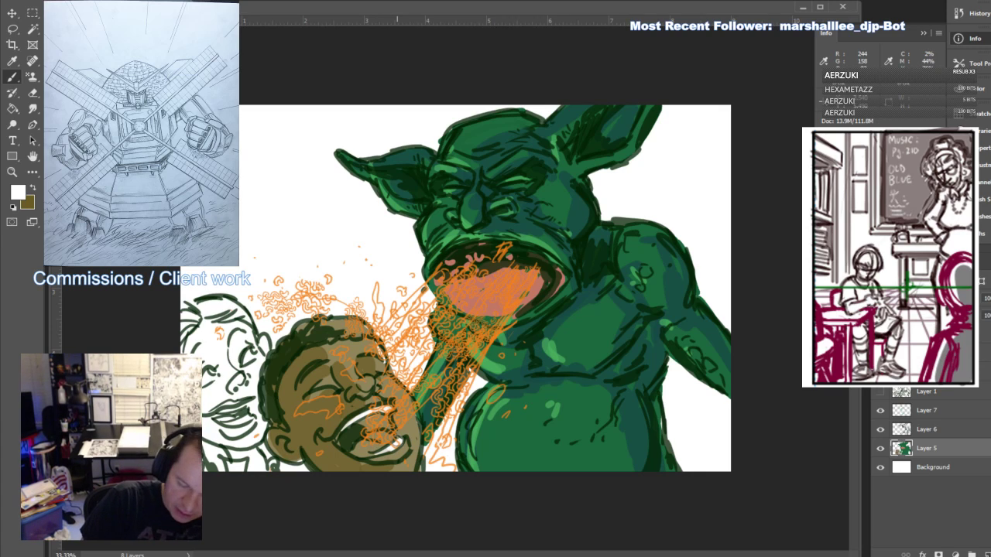
Sample the salmon pink of the creature's mouth as foreground colour and paint the front child's tongue
{"action": "left_click", "coordinate": [18, 194]}
{"action": "left_click", "coordinate": [544, 282]}
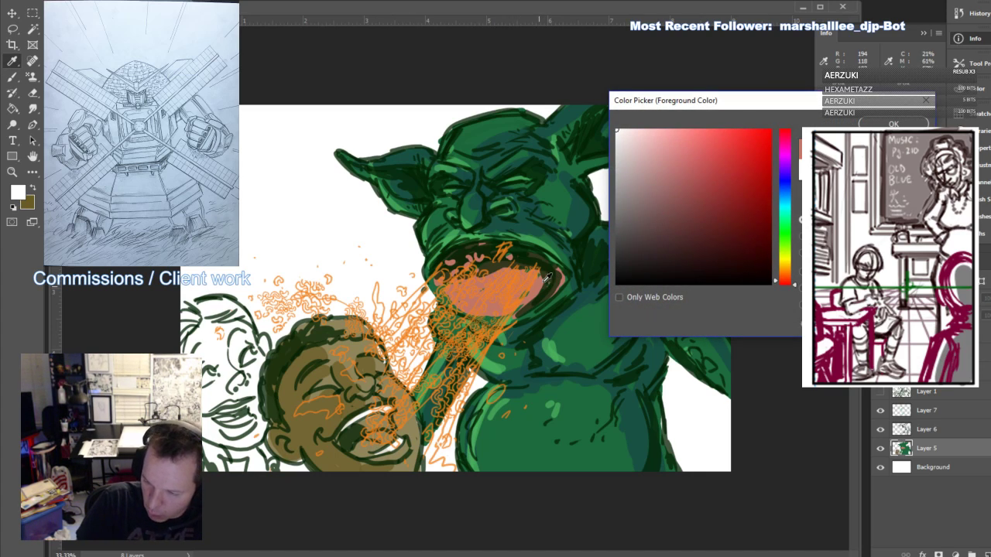
{"action": "left_click", "coordinate": [547, 278]}
{"action": "key", "text": "Return"}
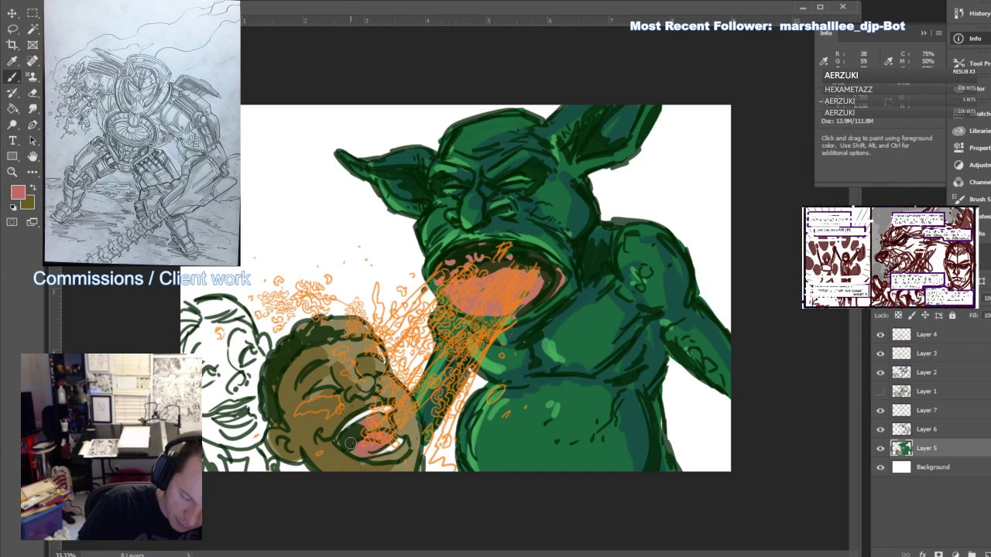
Set the foreground colour to a very dark brown and paint the front child's hair
{"action": "left_click", "coordinate": [16, 197]}
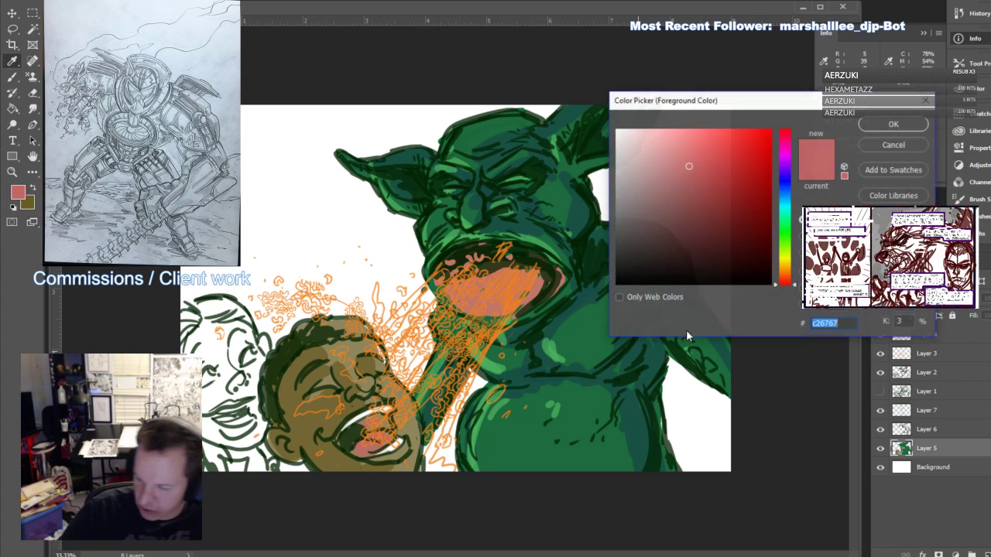
{"action": "left_click", "coordinate": [783, 184]}
{"action": "left_click", "coordinate": [728, 241]}
{"action": "left_click", "coordinate": [675, 264]}
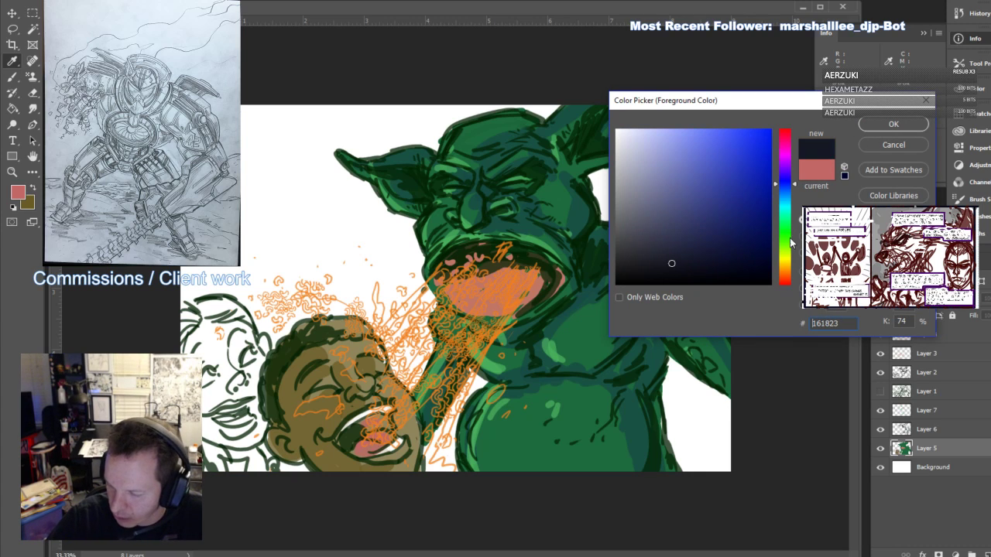
{"action": "left_click", "coordinate": [787, 276]}
{"action": "left_click", "coordinate": [873, 130]}
{"action": "mouse_move", "coordinate": [273, 408]}
{"action": "left_mouse_down"}
{"action": "mouse_move", "coordinate": [310, 341]}
{"action": "mouse_move", "coordinate": [331, 327]}
{"action": "left_mouse_up"}
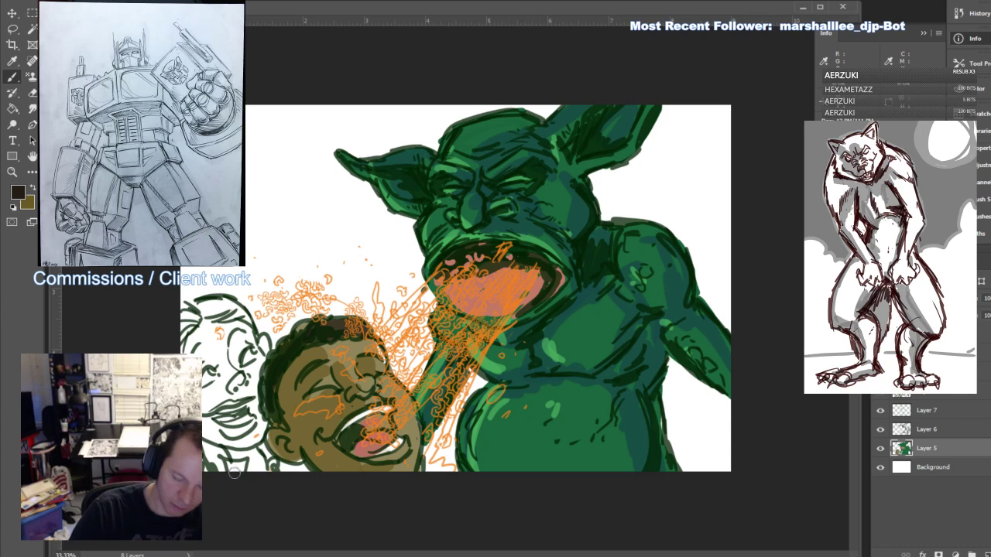
Set the foreground colour to pale peach e6d2b0 and paint the rear child's face and neck
{"action": "left_click", "coordinate": [17, 194]}
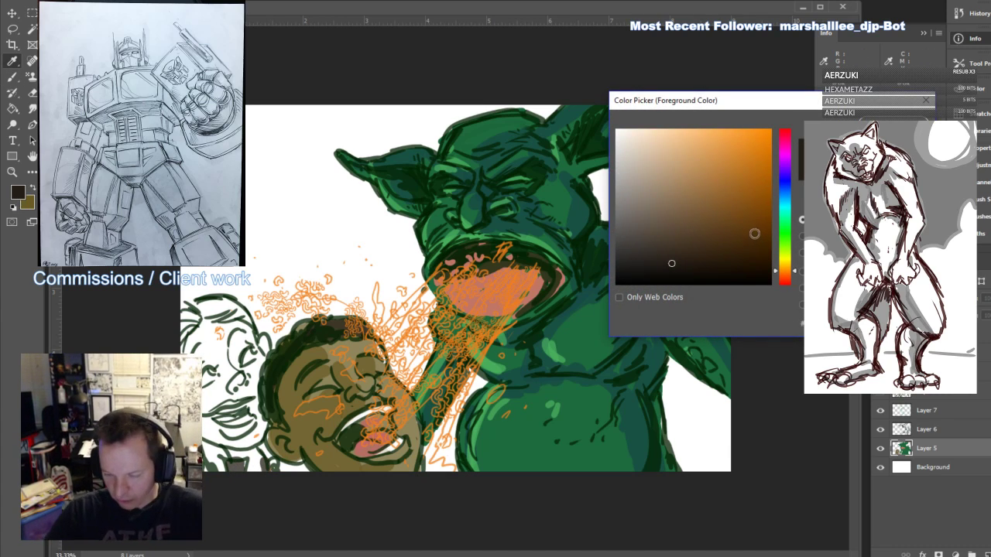
{"action": "left_click", "coordinate": [785, 258]}
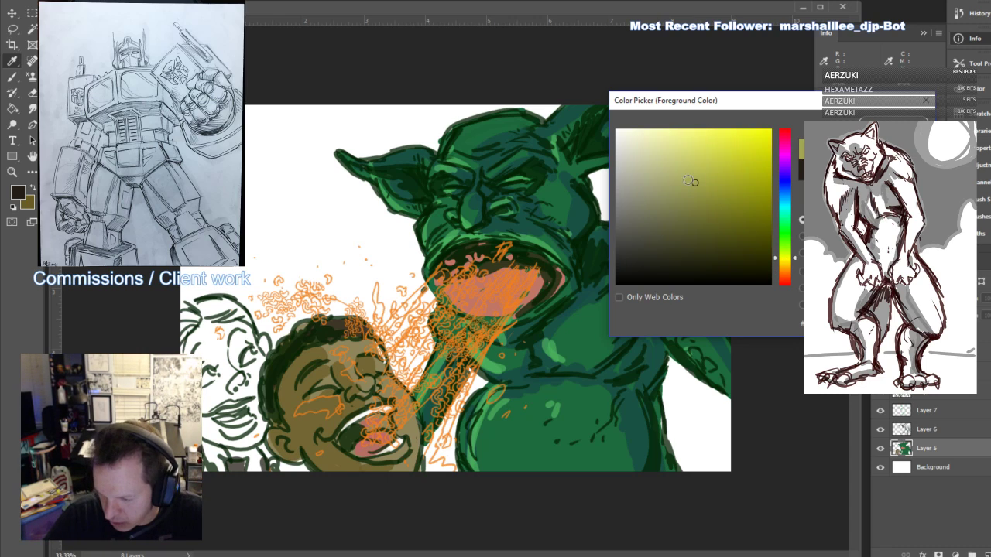
{"action": "left_click", "coordinate": [785, 269]}
{"action": "left_click", "coordinate": [652, 140]}
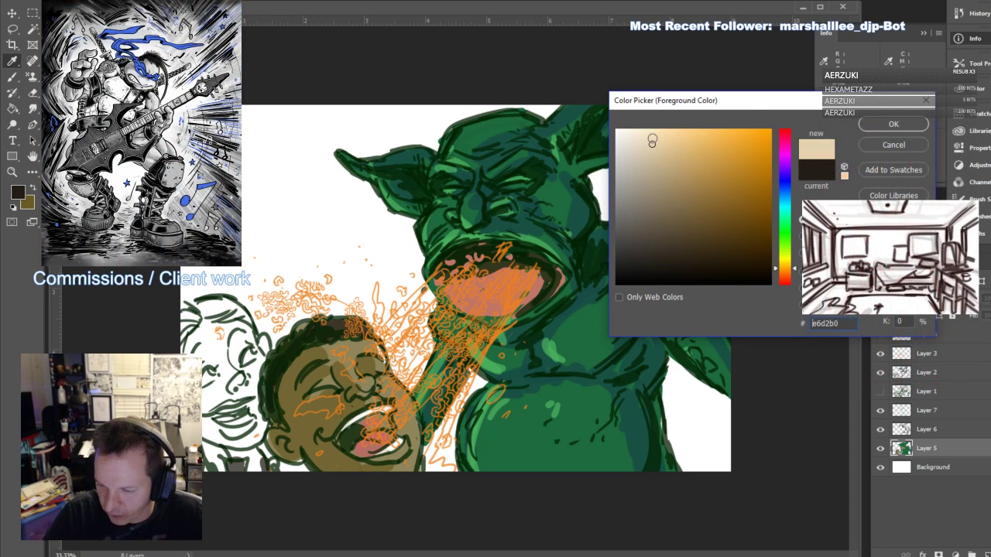
{"action": "left_click", "coordinate": [894, 125]}
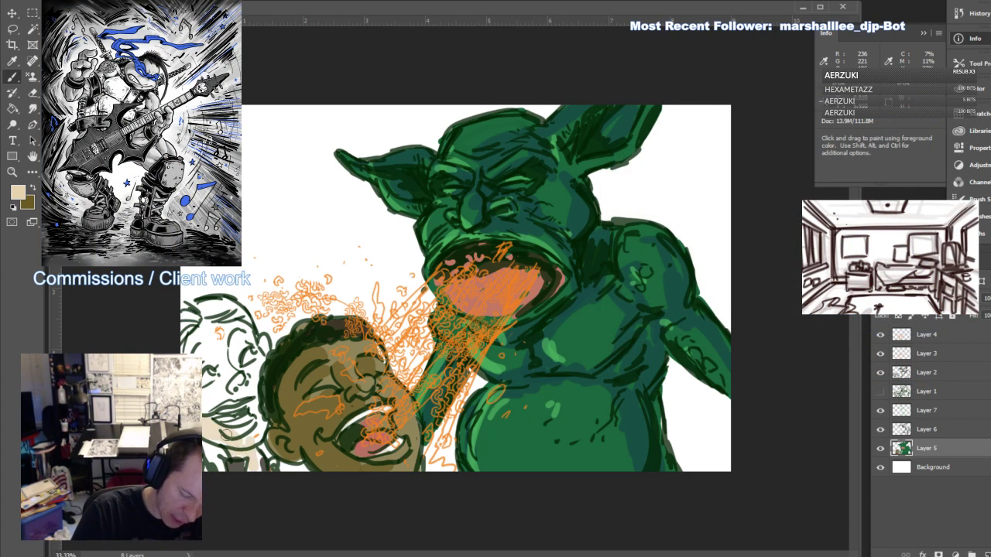
{"action": "mouse_move", "coordinate": [204, 372]}
{"action": "left_mouse_down"}
{"action": "mouse_move", "coordinate": [219, 387]}
{"action": "mouse_move", "coordinate": [246, 381]}
{"action": "mouse_move", "coordinate": [261, 422]}
{"action": "mouse_move", "coordinate": [205, 350]}
{"action": "mouse_move", "coordinate": [216, 333]}
{"action": "mouse_move", "coordinate": [254, 364]}
{"action": "mouse_move", "coordinate": [231, 364]}
{"action": "mouse_move", "coordinate": [262, 347]}
{"action": "left_mouse_up"}
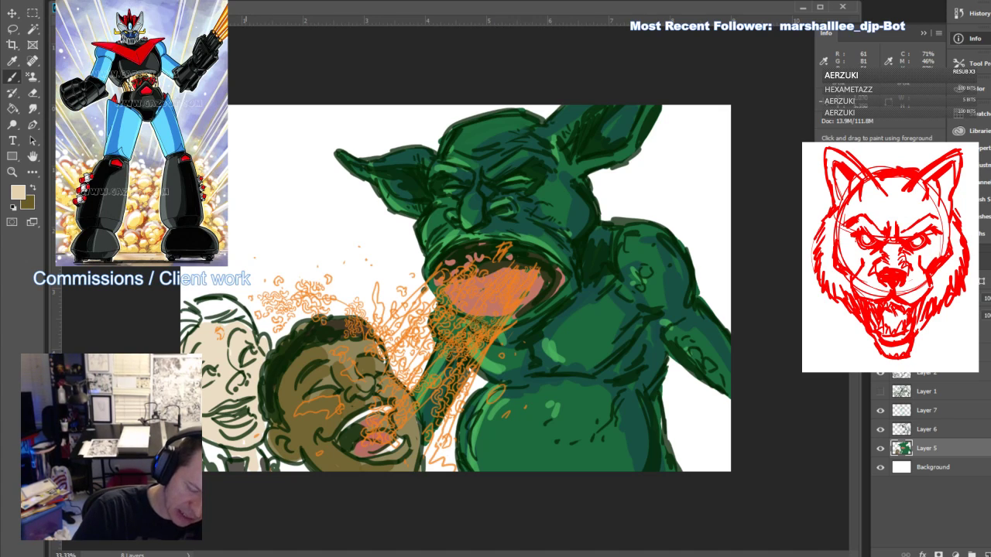
Set the foreground colour to golden blond and paint the rear child's hair
{"action": "left_click", "coordinate": [20, 193]}
{"action": "left_click", "coordinate": [783, 257]}
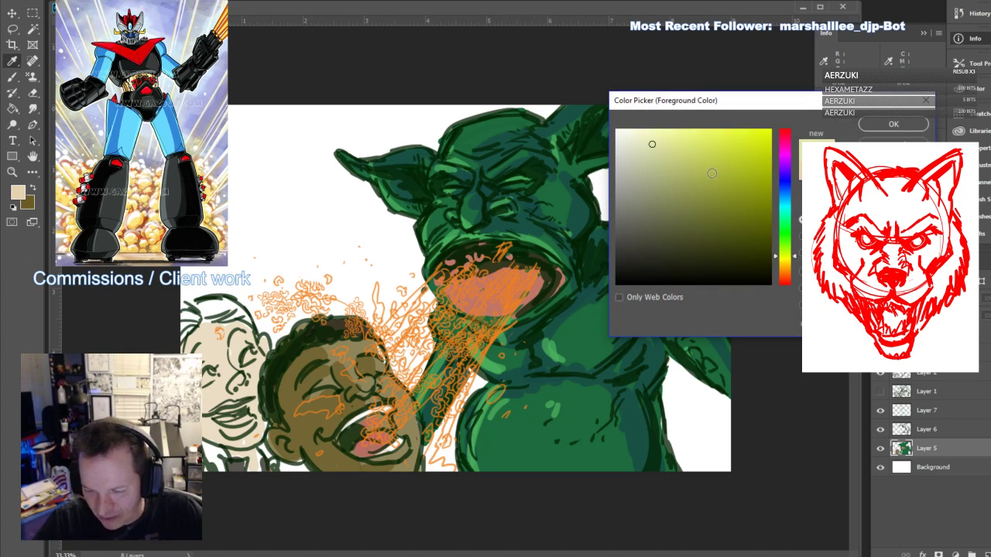
{"action": "left_click", "coordinate": [712, 175]}
{"action": "left_click", "coordinate": [785, 268]}
{"action": "left_click", "coordinate": [692, 146]}
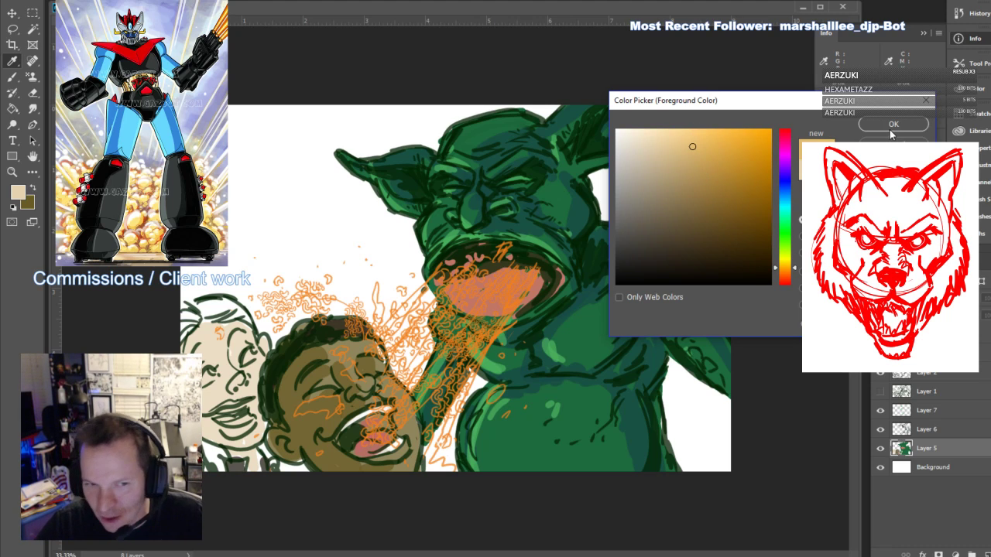
{"action": "left_click", "coordinate": [883, 126]}
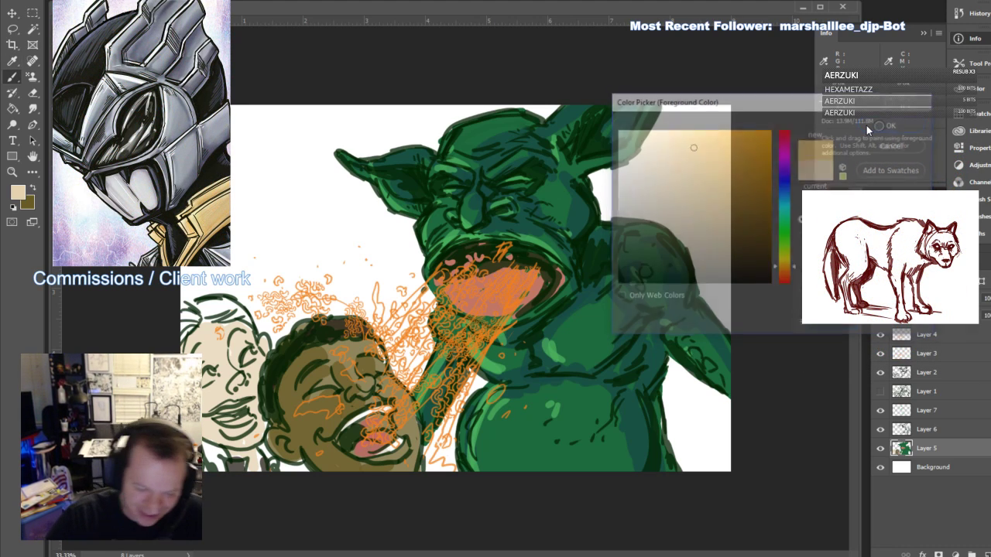
{"action": "mouse_move", "coordinate": [186, 323]}
{"action": "left_mouse_down"}
{"action": "mouse_move", "coordinate": [234, 306]}
{"action": "mouse_move", "coordinate": [243, 317]}
{"action": "left_mouse_up"}
{"action": "left_click_drag", "start_coordinate": [265, 454], "coordinate": [273, 469]}
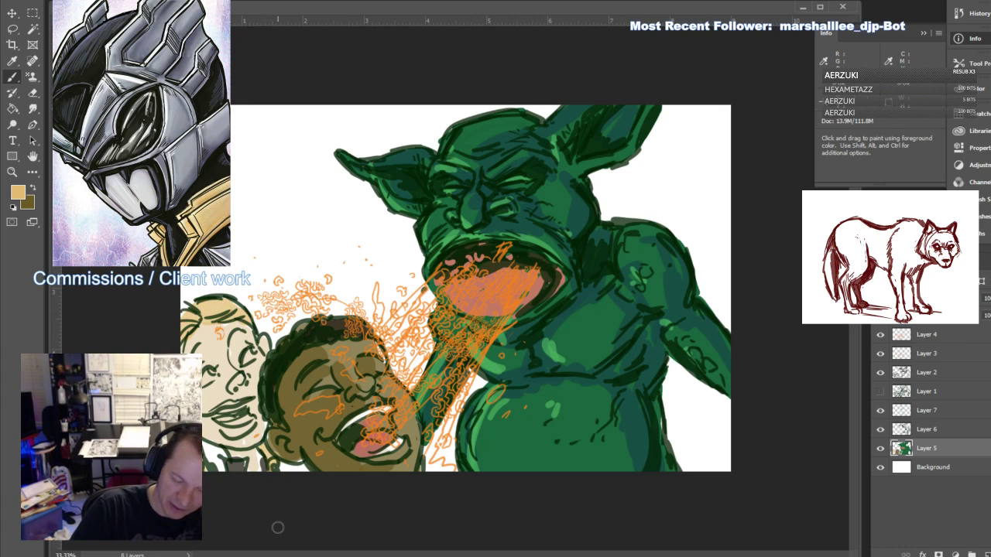
Sample the salmon pink from the front child's tongue and colour the rear child's mouth with it
{"action": "left_click", "coordinate": [15, 207]}
{"action": "left_click", "coordinate": [32, 188]}
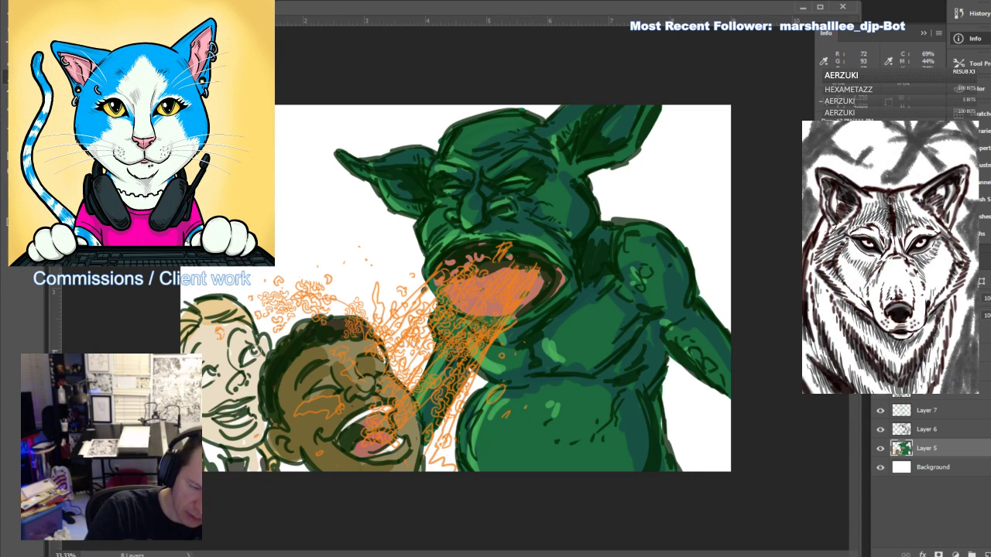
{"action": "left_click", "coordinate": [19, 194]}
{"action": "left_click", "coordinate": [367, 449]}
{"action": "left_click", "coordinate": [894, 122]}
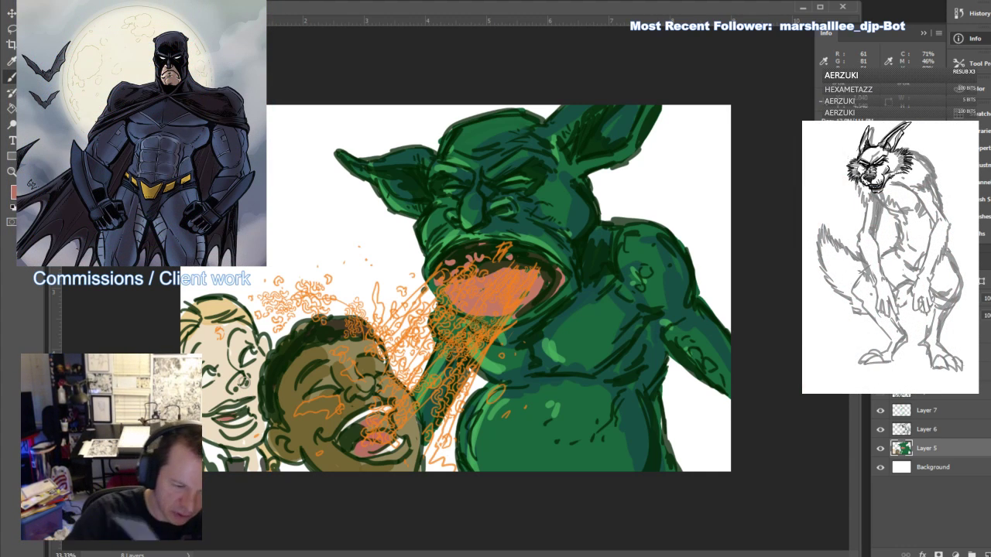
Sample the rear child's skin and set the foreground colour to a darker tan for shading
{"action": "left_click", "coordinate": [14, 192]}
{"action": "left_click", "coordinate": [206, 391]}
{"action": "left_click", "coordinate": [655, 167]}
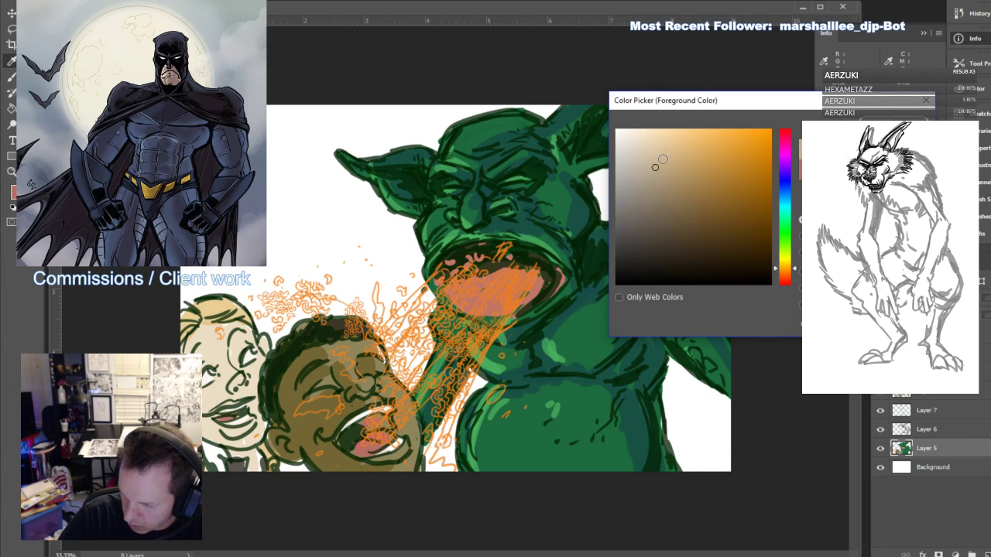
{"action": "left_click", "coordinate": [893, 123]}
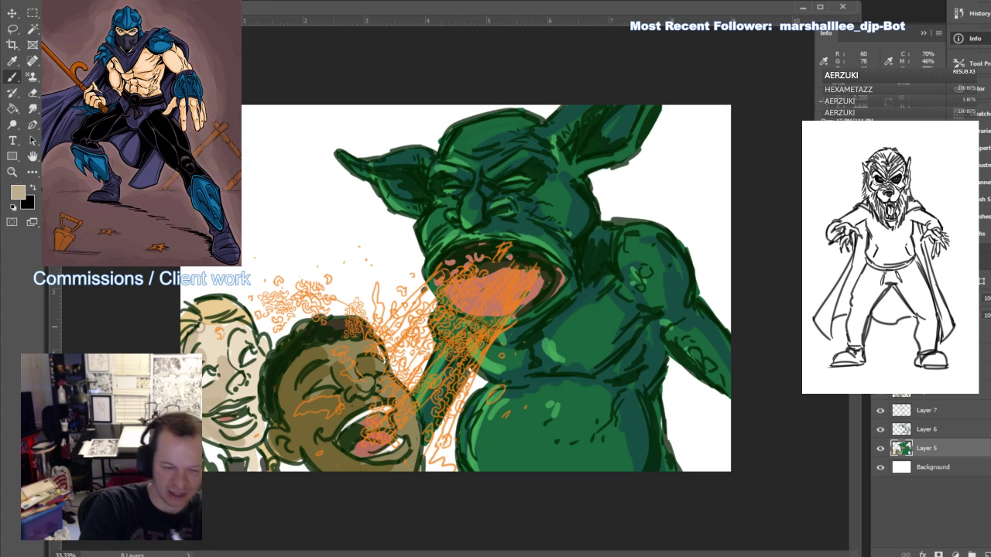
Set the foreground colour to a darker golden brown for shading
{"action": "left_click", "coordinate": [17, 192]}
{"action": "left_click", "coordinate": [672, 142]}
{"action": "left_click", "coordinate": [716, 179]}
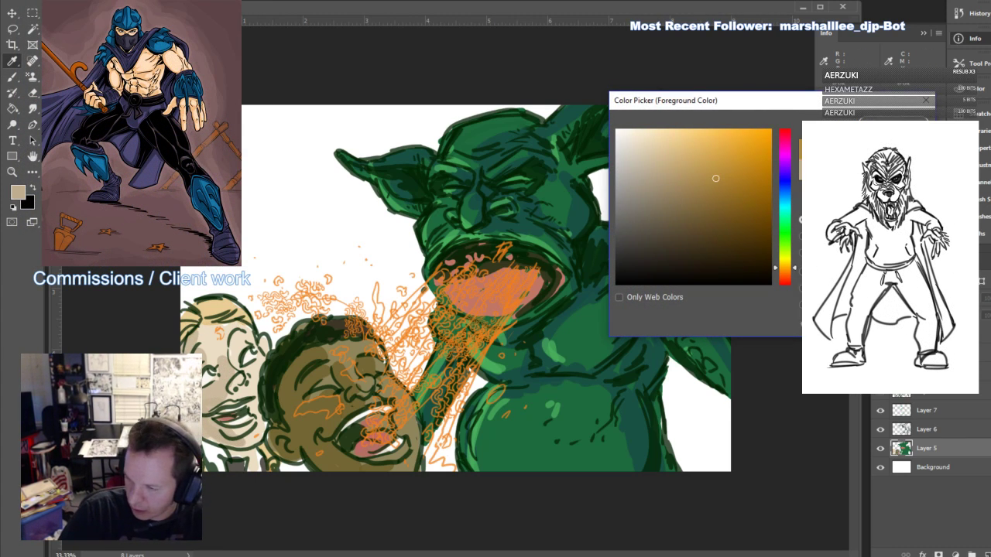
{"action": "key", "text": "Return"}
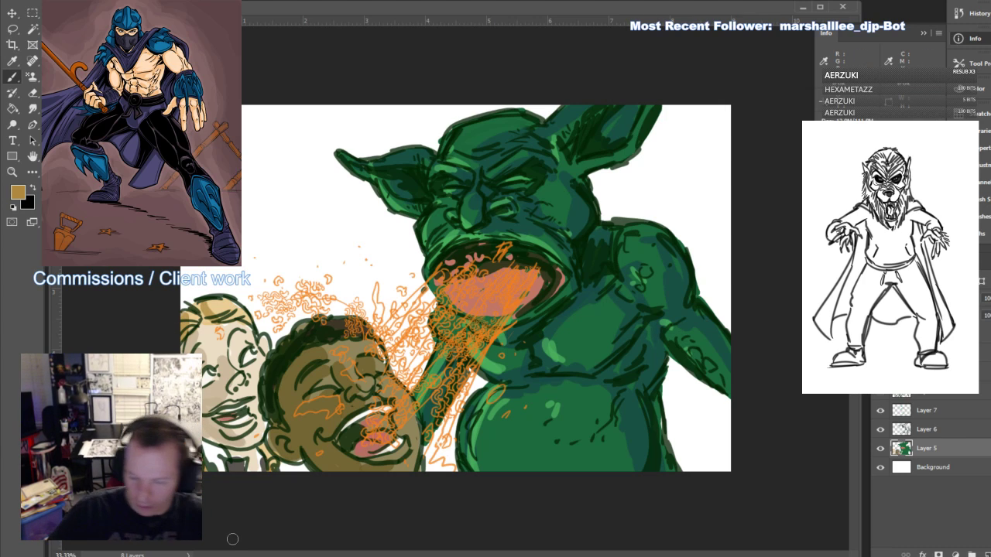
Add a new layer and place it between Layer 3 and Layer 2
{"action": "left_click", "coordinate": [907, 353]}
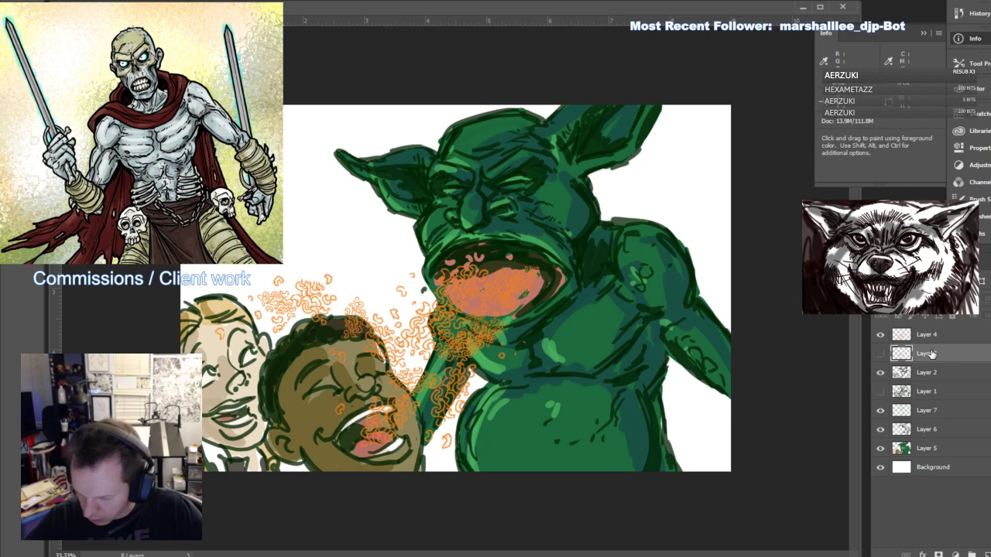
{"action": "left_click", "coordinate": [987, 555]}
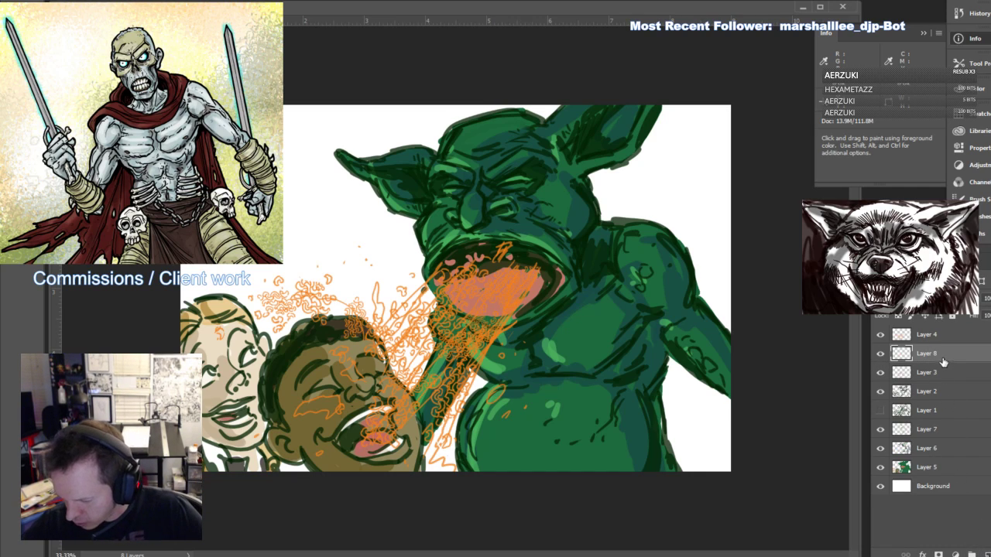
{"action": "left_click_drag", "start_coordinate": [943, 361], "coordinate": [954, 384]}
Set the foreground colour to bright yellow and switch to the Pencil tool
{"action": "left_click", "coordinate": [18, 205]}
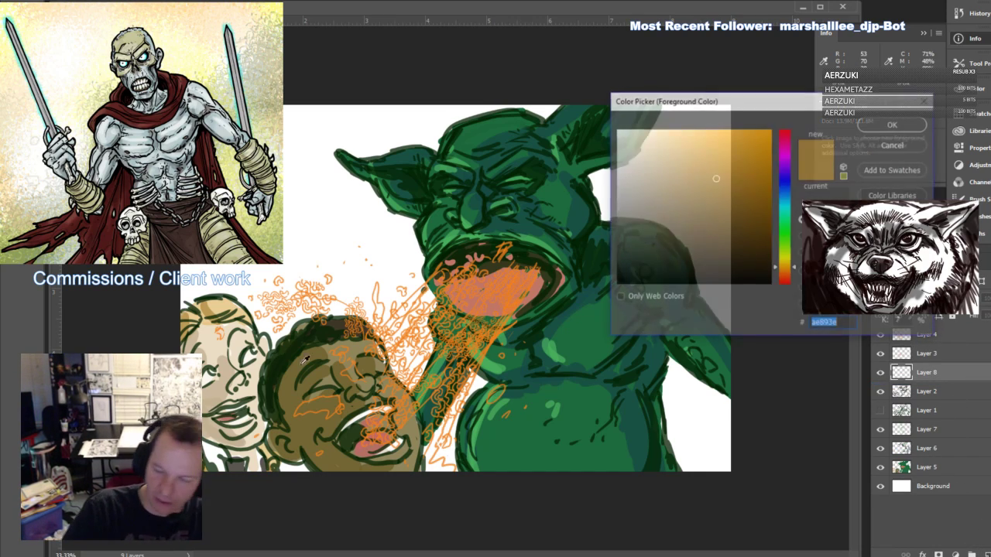
{"action": "left_click_drag", "start_coordinate": [753, 149], "coordinate": [789, 107]}
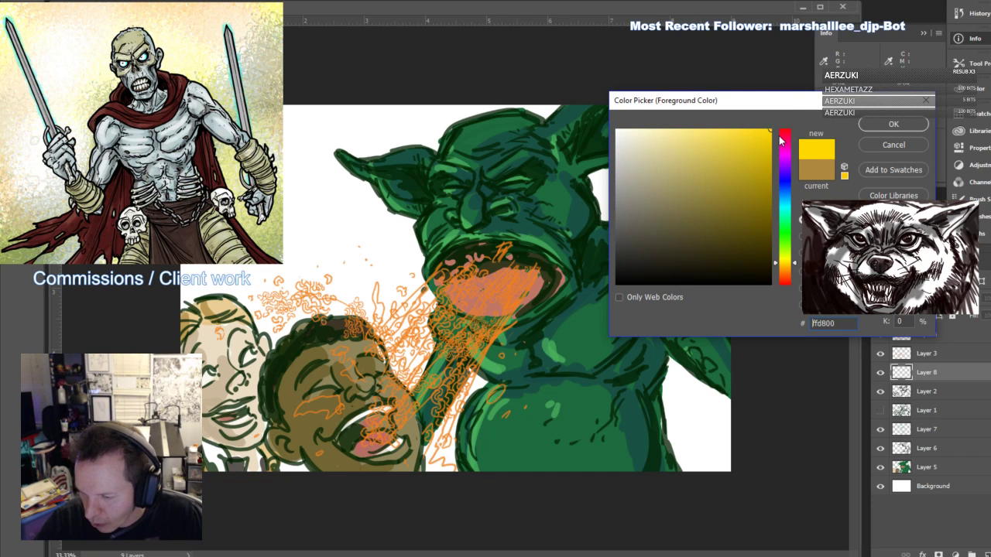
{"action": "left_click", "coordinate": [889, 127]}
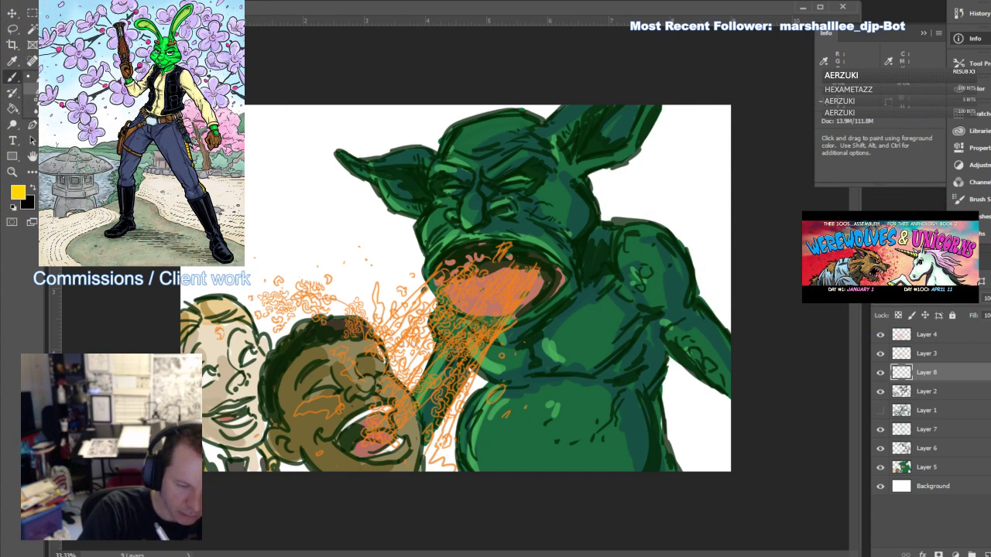
{"action": "left_click", "coordinate": [25, 89]}
Hide Layers 5, 6 and 7 and paint yellow along the orange spray's edges, lower trickle and the drops on the belly
{"action": "left_click_drag", "start_coordinate": [885, 469], "coordinate": [882, 391]}
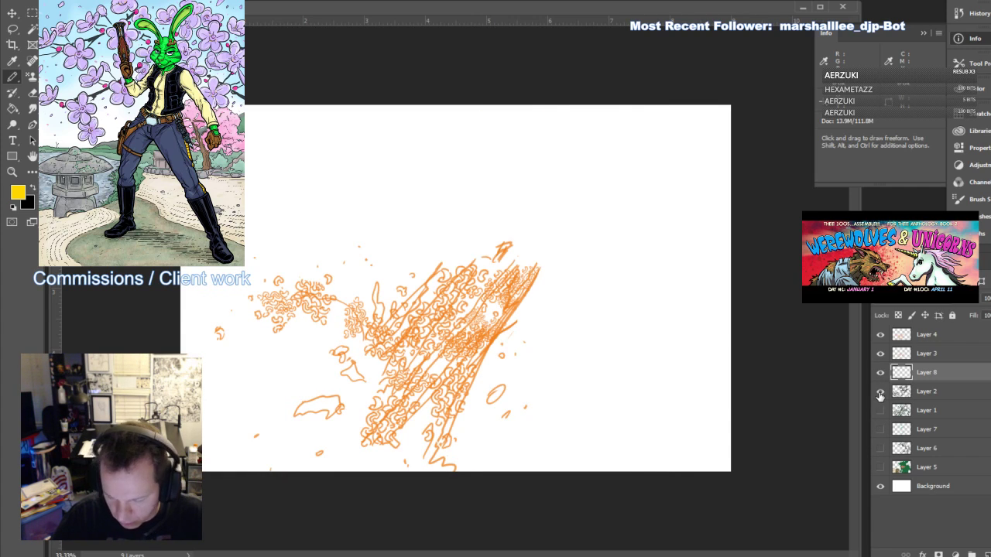
{"action": "left_click", "coordinate": [881, 393]}
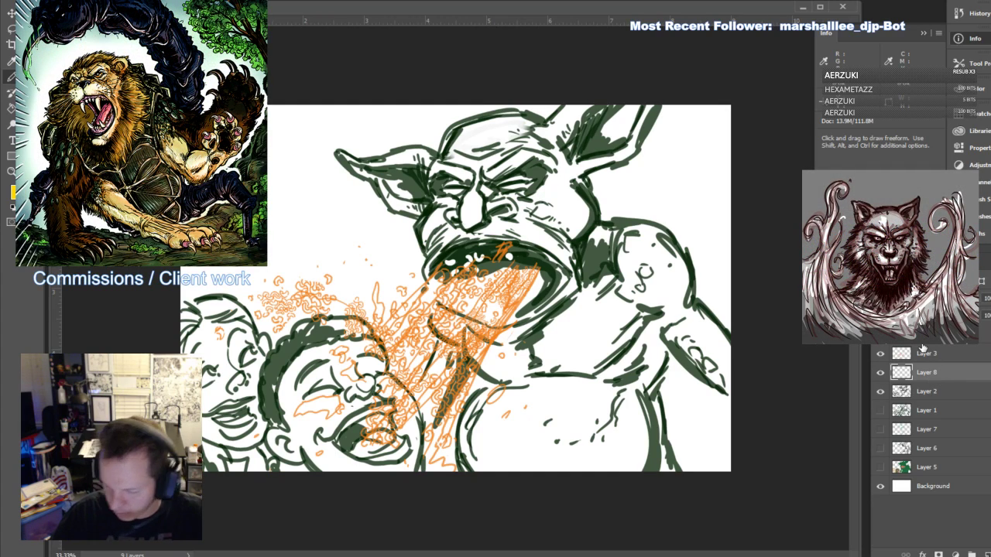
{"action": "mouse_move", "coordinate": [441, 452]}
{"action": "left_mouse_down"}
{"action": "mouse_move", "coordinate": [515, 287]}
{"action": "mouse_move", "coordinate": [384, 435]}
{"action": "mouse_move", "coordinate": [392, 354]}
{"action": "mouse_move", "coordinate": [383, 342]}
{"action": "mouse_move", "coordinate": [449, 267]}
{"action": "mouse_move", "coordinate": [532, 256]}
{"action": "mouse_move", "coordinate": [535, 275]}
{"action": "left_mouse_up"}
{"action": "mouse_move", "coordinate": [484, 338]}
{"action": "left_mouse_down"}
{"action": "mouse_move", "coordinate": [493, 398]}
{"action": "mouse_move", "coordinate": [504, 362]}
{"action": "left_mouse_up"}
{"action": "left_click_drag", "start_coordinate": [505, 416], "coordinate": [502, 422]}
{"action": "mouse_move", "coordinate": [441, 460]}
{"action": "left_mouse_down"}
{"action": "mouse_move", "coordinate": [419, 468]}
{"action": "mouse_move", "coordinate": [449, 468]}
{"action": "left_mouse_up"}
Paint yellow into the blobs on the children's faces and into the chunks and droplets flying above their heads
{"action": "left_click_drag", "start_coordinate": [324, 410], "coordinate": [300, 413]}
{"action": "left_click_drag", "start_coordinate": [319, 446], "coordinate": [318, 453]}
{"action": "left_click_drag", "start_coordinate": [356, 372], "coordinate": [345, 354]}
{"action": "left_click_drag", "start_coordinate": [223, 337], "coordinate": [220, 332]}
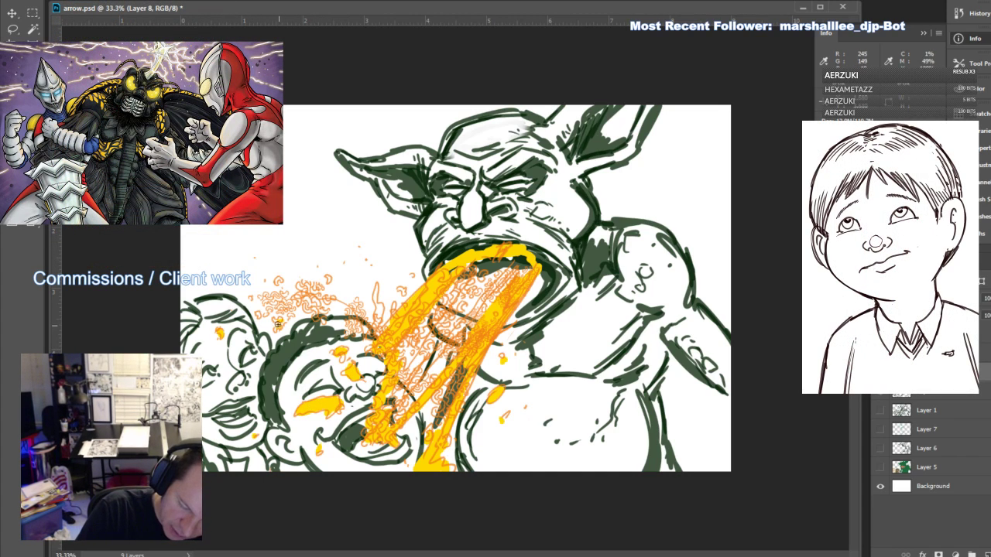
{"action": "mouse_move", "coordinate": [266, 302]}
{"action": "left_mouse_down"}
{"action": "mouse_move", "coordinate": [292, 306]}
{"action": "mouse_move", "coordinate": [282, 295]}
{"action": "mouse_move", "coordinate": [272, 301]}
{"action": "mouse_move", "coordinate": [278, 285]}
{"action": "mouse_move", "coordinate": [291, 316]}
{"action": "mouse_move", "coordinate": [267, 317]}
{"action": "mouse_move", "coordinate": [296, 295]}
{"action": "mouse_move", "coordinate": [305, 309]}
{"action": "mouse_move", "coordinate": [318, 296]}
{"action": "mouse_move", "coordinate": [316, 311]}
{"action": "mouse_move", "coordinate": [329, 278]}
{"action": "mouse_move", "coordinate": [356, 329]}
{"action": "mouse_move", "coordinate": [360, 306]}
{"action": "mouse_move", "coordinate": [368, 325]}
{"action": "mouse_move", "coordinate": [380, 313]}
{"action": "mouse_move", "coordinate": [375, 327]}
{"action": "mouse_move", "coordinate": [402, 295]}
{"action": "left_mouse_up"}
{"action": "left_click_drag", "start_coordinate": [354, 268], "coordinate": [393, 255]}
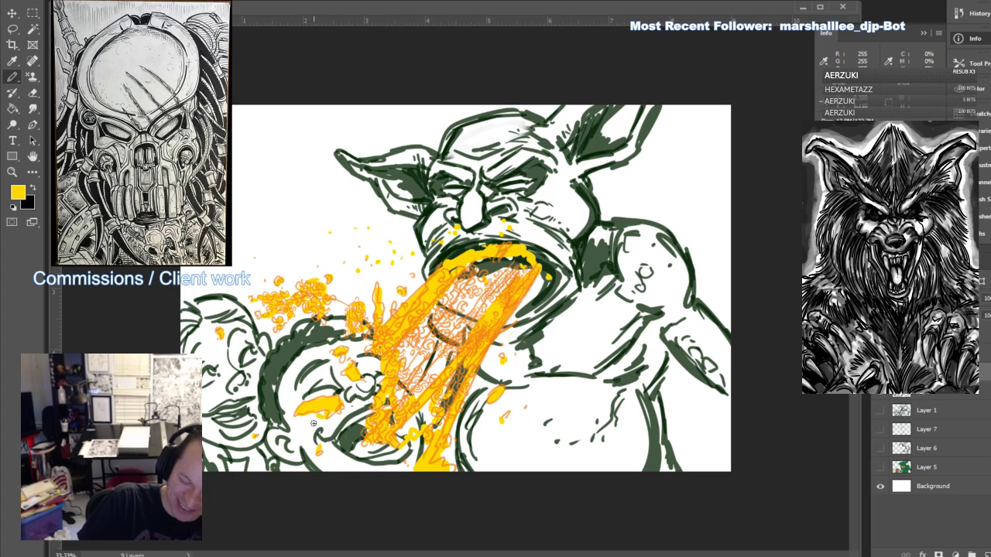
Fill the inside of the main spray with yellow and lower the layer's opacity to 50%
{"action": "key", "text": "g"}
{"action": "left_click", "coordinate": [488, 298]}
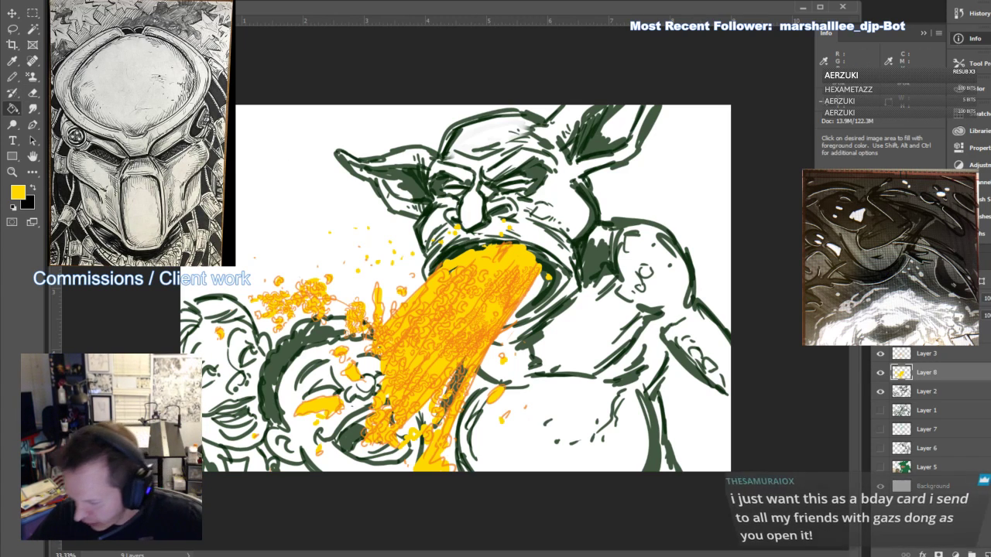
{"action": "key", "text": "ctrl+z"}
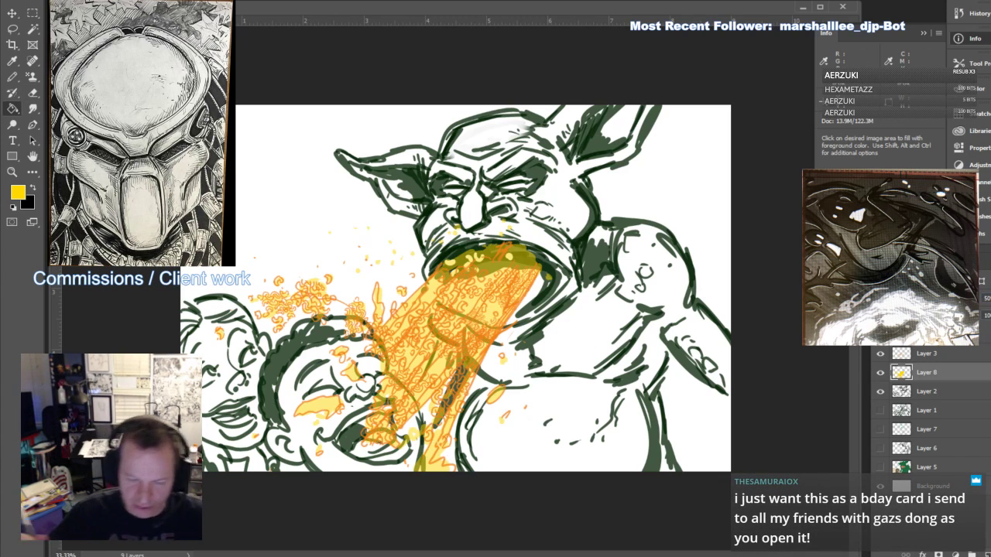
Erase yellow from the gaps in the spray and around the creature's teeth, and set the layer's opacity to 75%
{"action": "key", "text": "e"}
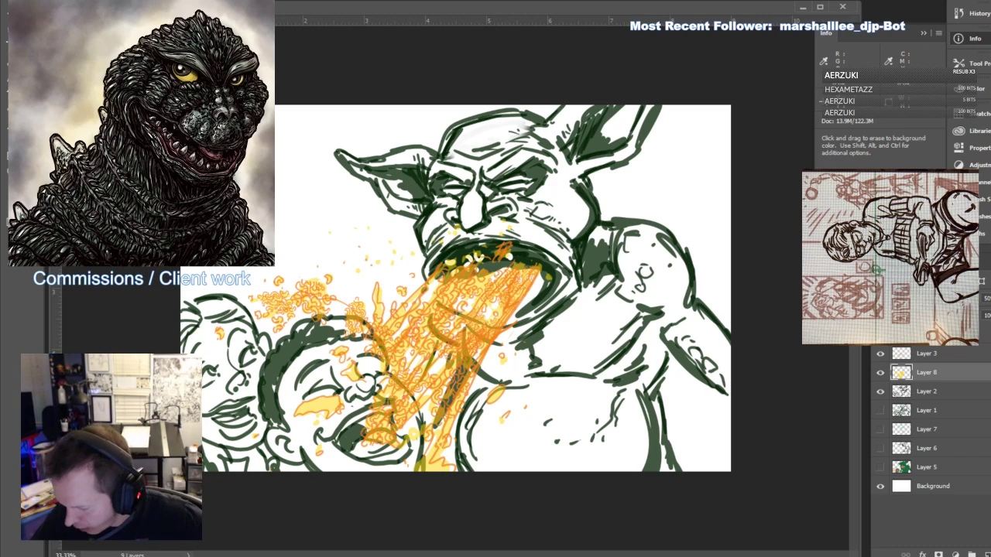
{"action": "left_click_drag", "start_coordinate": [966, 299], "coordinate": [981, 299]}
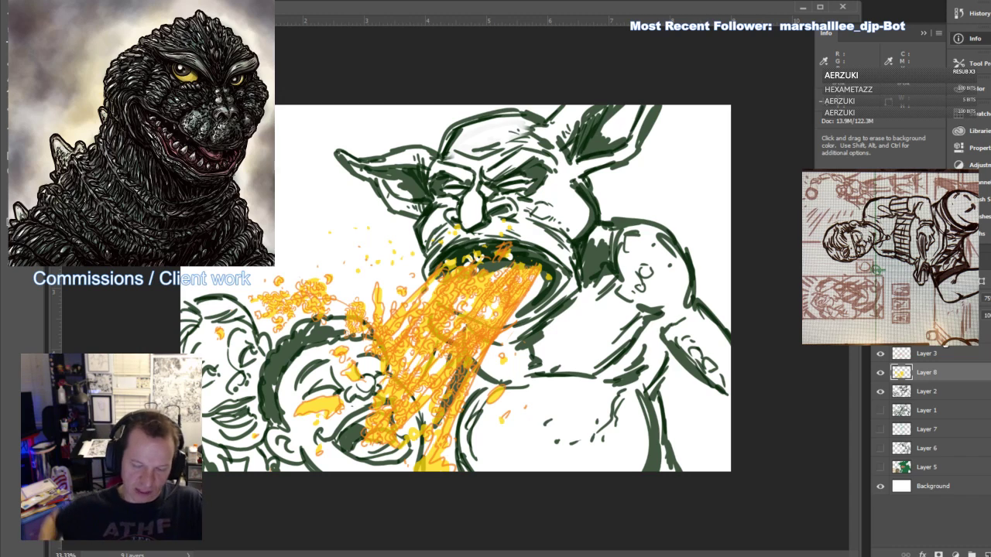
Show Layers 5, 6 and 7 again and touch up the yellow at the creature's mouth with the Pencil tool
{"action": "left_click_drag", "start_coordinate": [881, 429], "coordinate": [880, 468]}
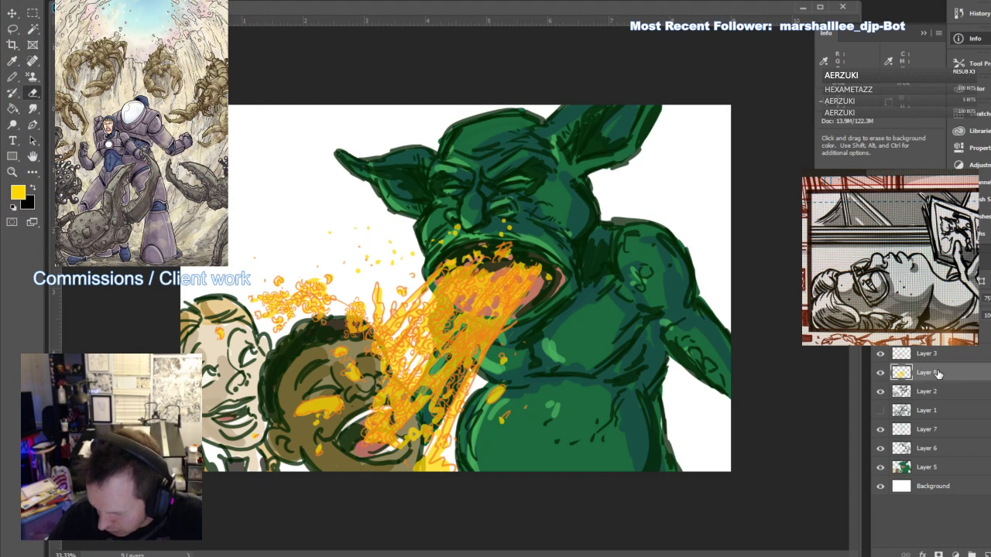
{"action": "key", "text": "b"}
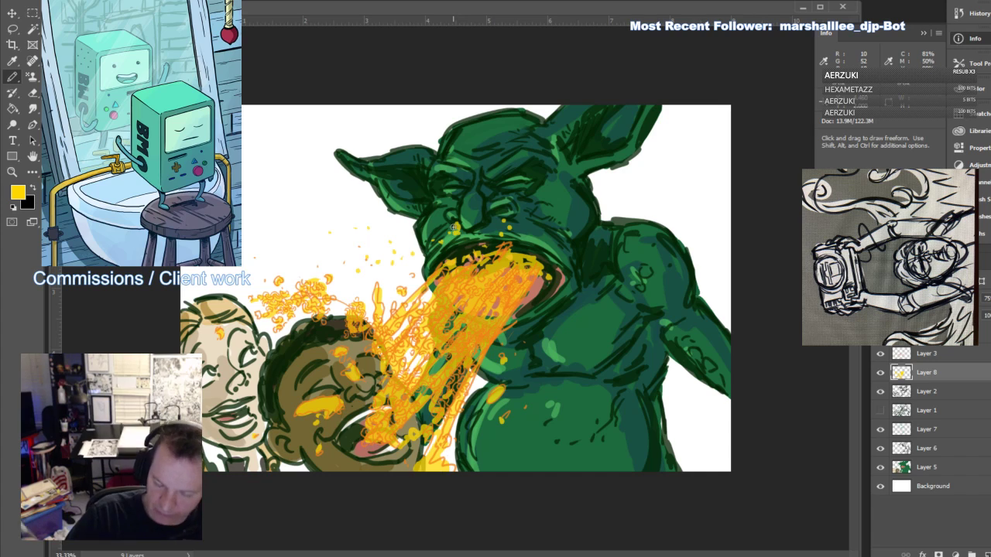
Add a new layer above Layer 8 and set the foreground colour to pale yellow
{"action": "left_click", "coordinate": [988, 554]}
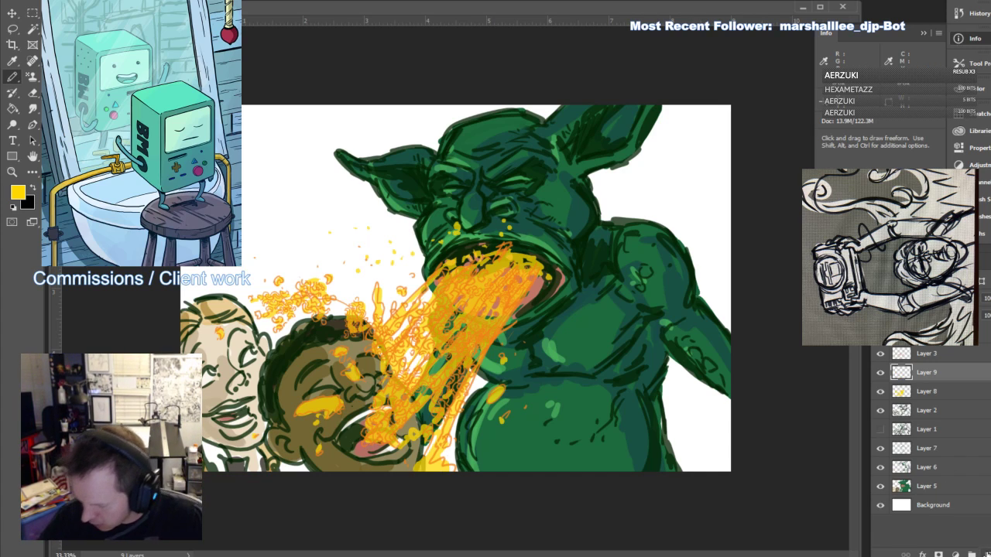
{"action": "left_click", "coordinate": [17, 192]}
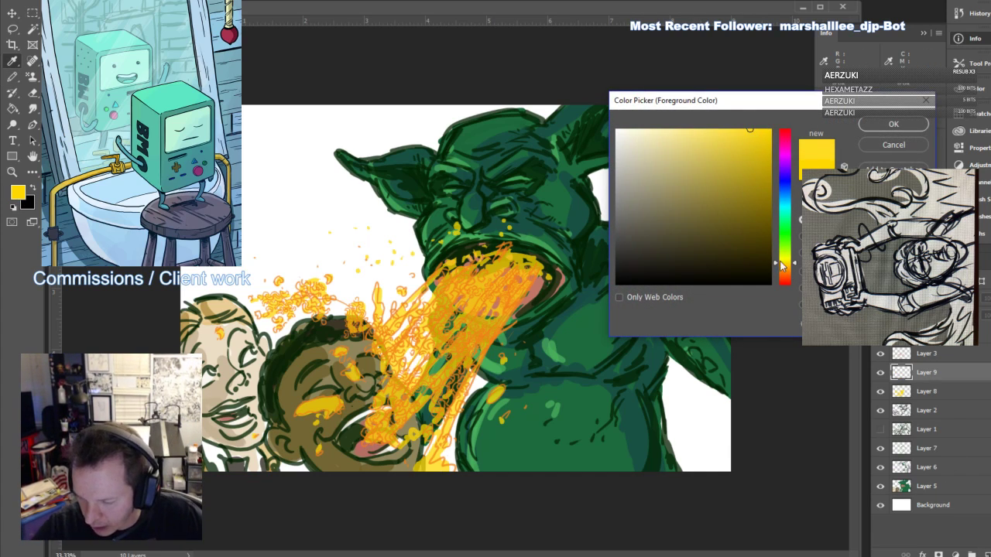
{"action": "left_click", "coordinate": [689, 123]}
{"action": "left_click", "coordinate": [893, 124]}
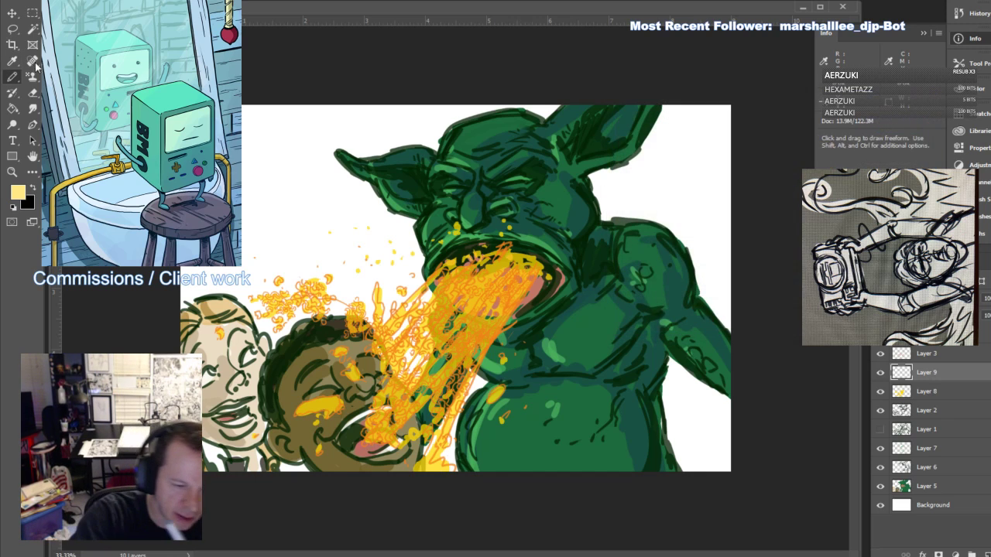
Paint pale yellow highlights on the spray with a smaller hard brush and move their layer above Layer 4
{"action": "left_click", "coordinate": [13, 79]}
{"action": "left_click", "coordinate": [47, 79]}
{"action": "left_click", "coordinate": [58, 0]}
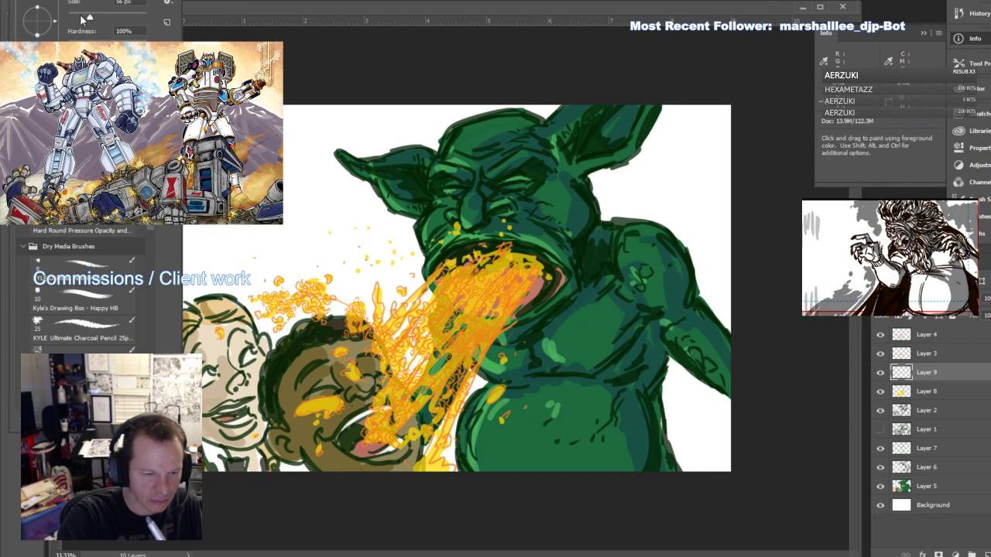
{"action": "left_click_drag", "start_coordinate": [79, 17], "coordinate": [76, 18]}
{"action": "left_click", "coordinate": [452, 364]}
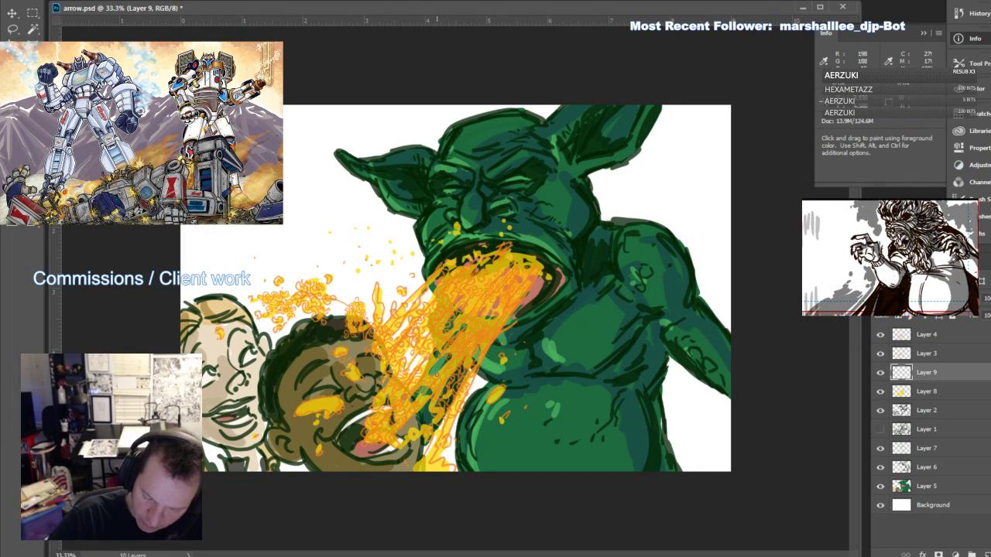
{"action": "left_click_drag", "start_coordinate": [452, 364], "coordinate": [429, 394]}
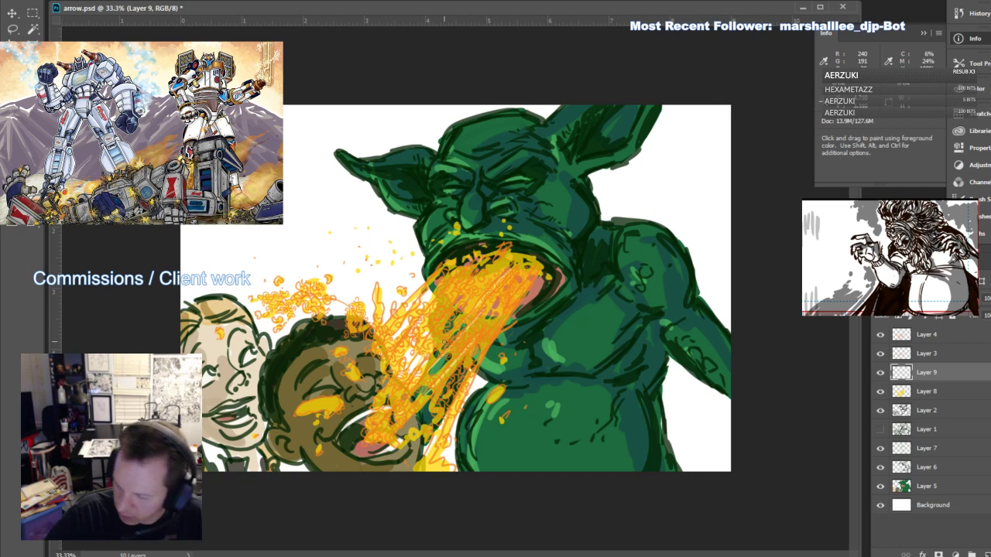
{"action": "left_click_drag", "start_coordinate": [940, 376], "coordinate": [937, 334]}
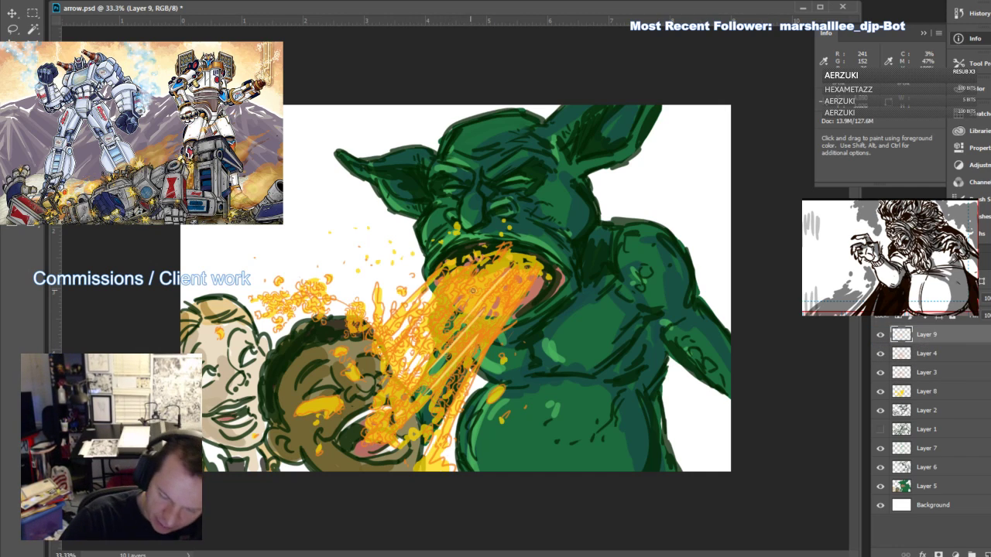
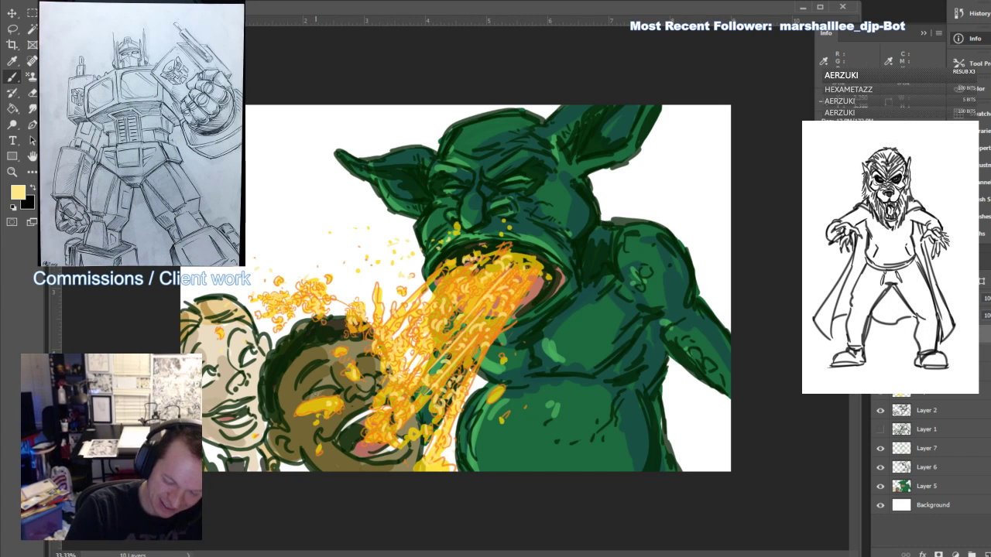
Add a new layer directly above the Background and set the foreground colour to dark purple
{"action": "left_click", "coordinate": [980, 511]}
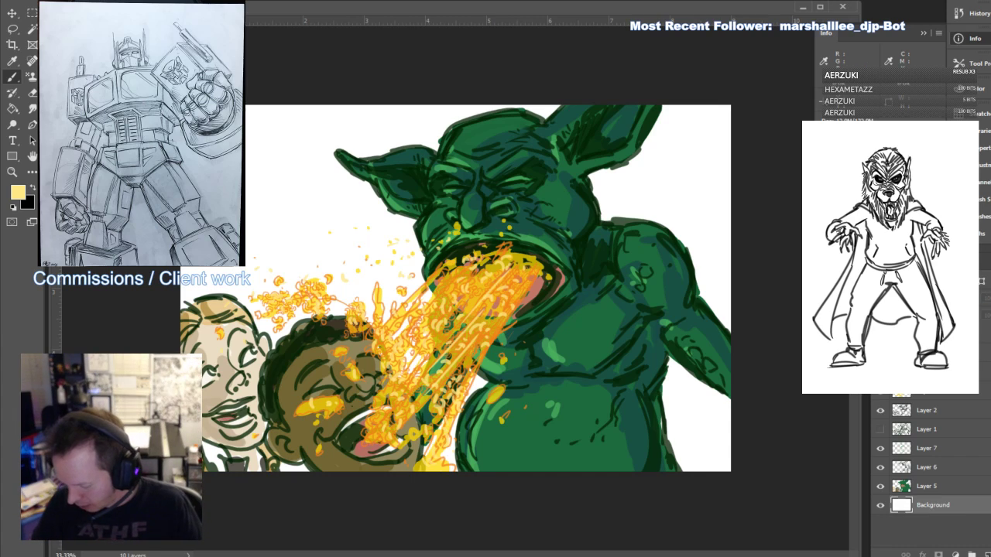
{"action": "left_click", "coordinate": [987, 555]}
{"action": "left_click", "coordinate": [19, 194]}
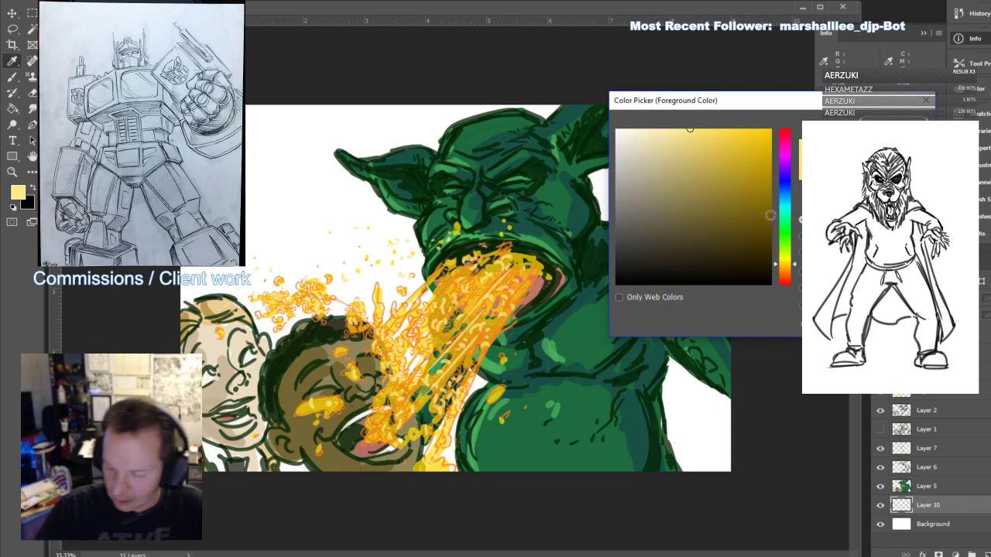
{"action": "left_click", "coordinate": [786, 231]}
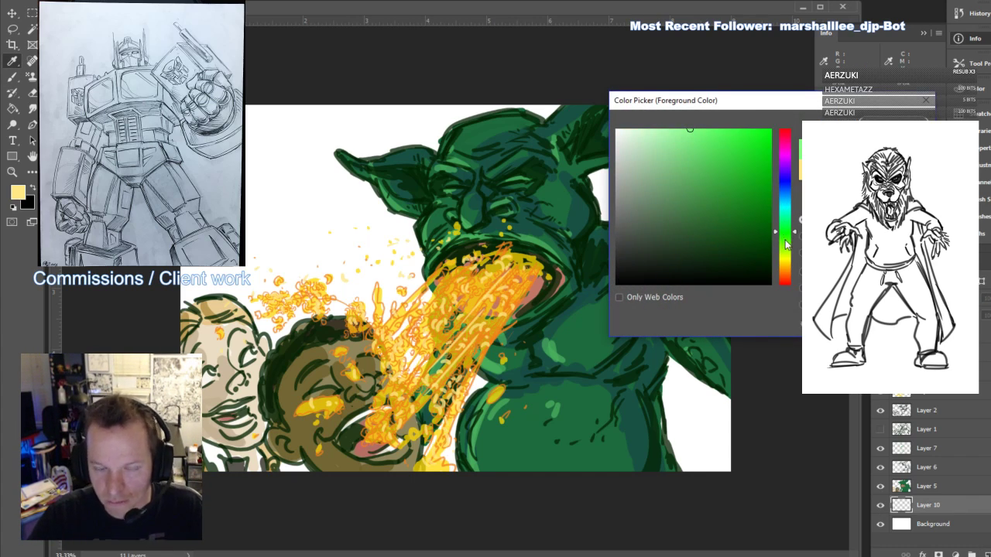
{"action": "left_click", "coordinate": [788, 256]}
{"action": "left_click", "coordinate": [784, 159]}
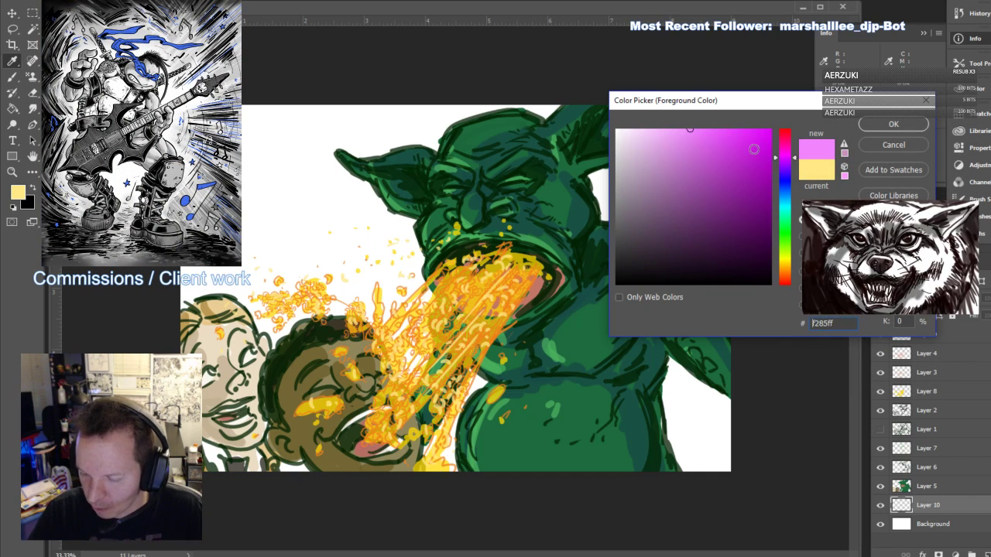
{"action": "left_click", "coordinate": [752, 150]}
{"action": "left_click", "coordinate": [740, 214]}
{"action": "left_click", "coordinate": [722, 244]}
{"action": "left_click", "coordinate": [883, 129]}
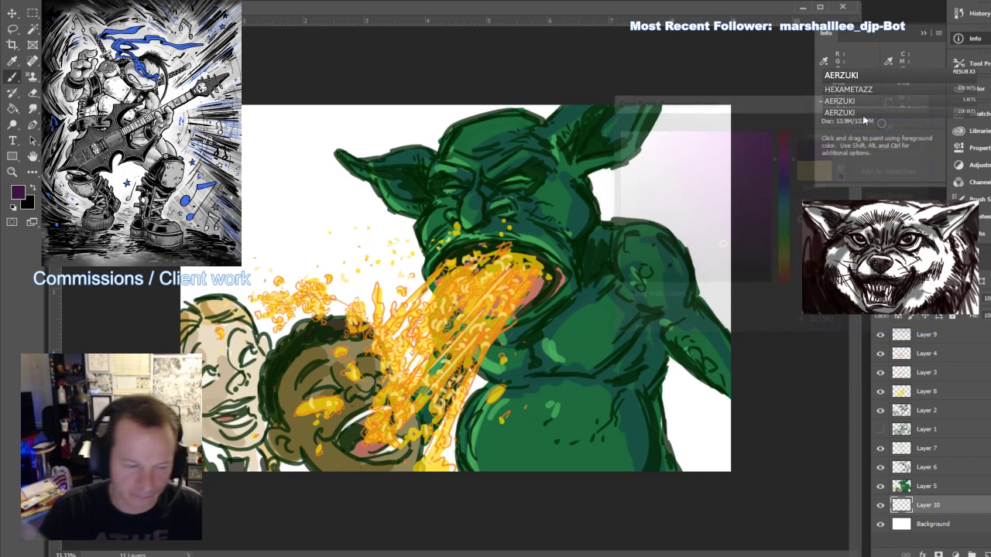
Choose a narrow oval brush from the Legacy Brushes group for painting the background
{"action": "key", "text": "z"}
{"action": "left_click", "coordinate": [457, 274], "text": "alt"}
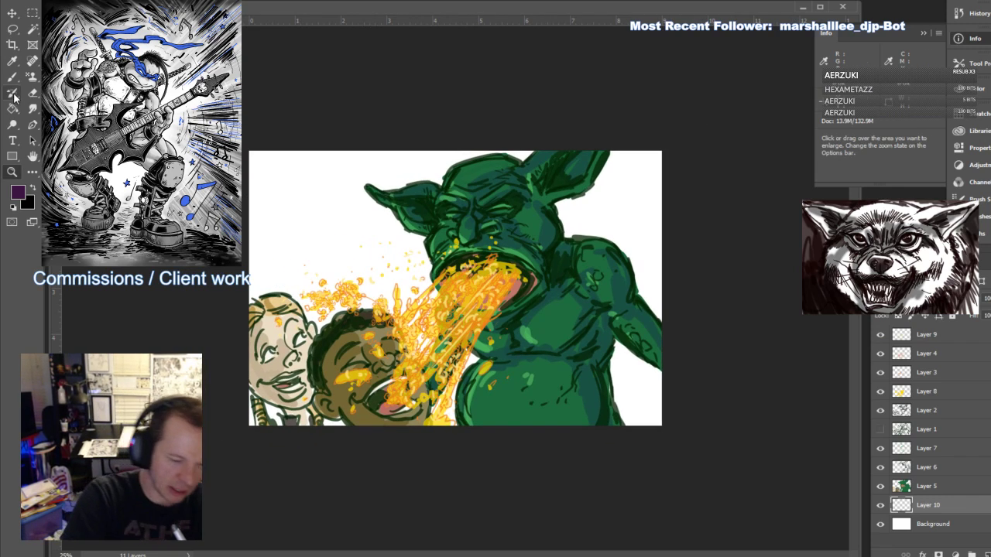
{"action": "key", "text": "b"}
{"action": "left_click", "coordinate": [54, 77]}
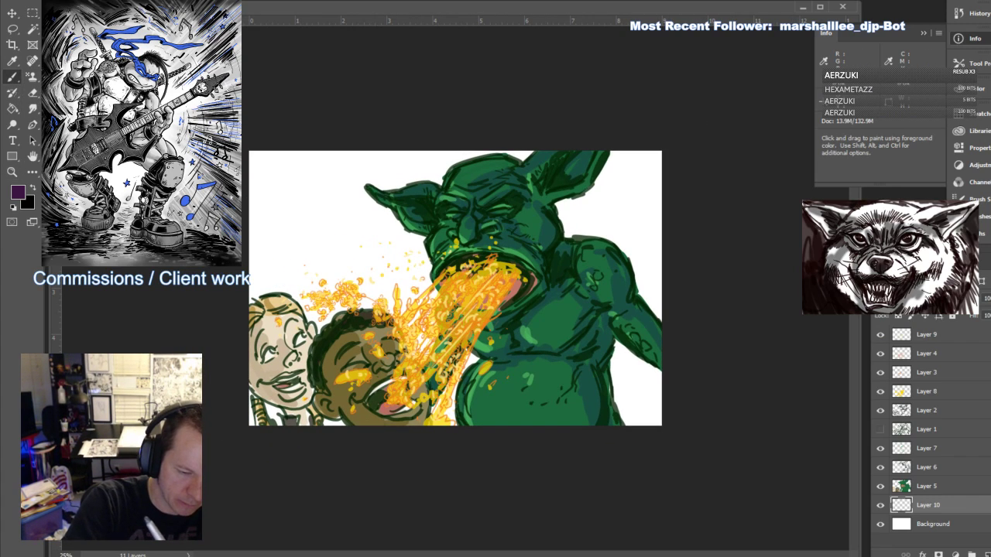
{"action": "left_click", "coordinate": [38, 0]}
{"action": "left_click_drag", "start_coordinate": [150, 193], "coordinate": [153, 320]}
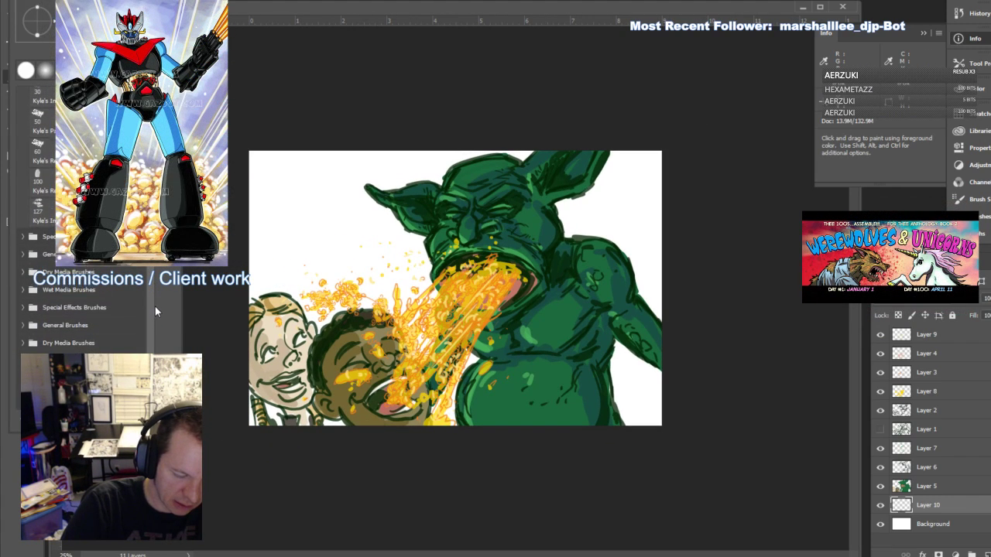
{"action": "scroll", "coordinate": [154, 317], "scroll_direction": "down", "scroll_amount": 1}
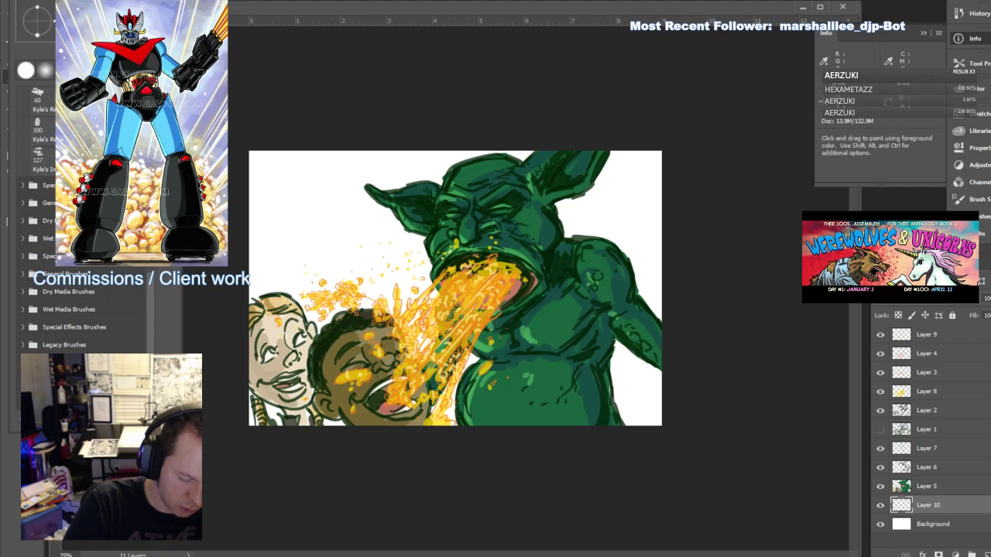
{"action": "left_click", "coordinate": [24, 346]}
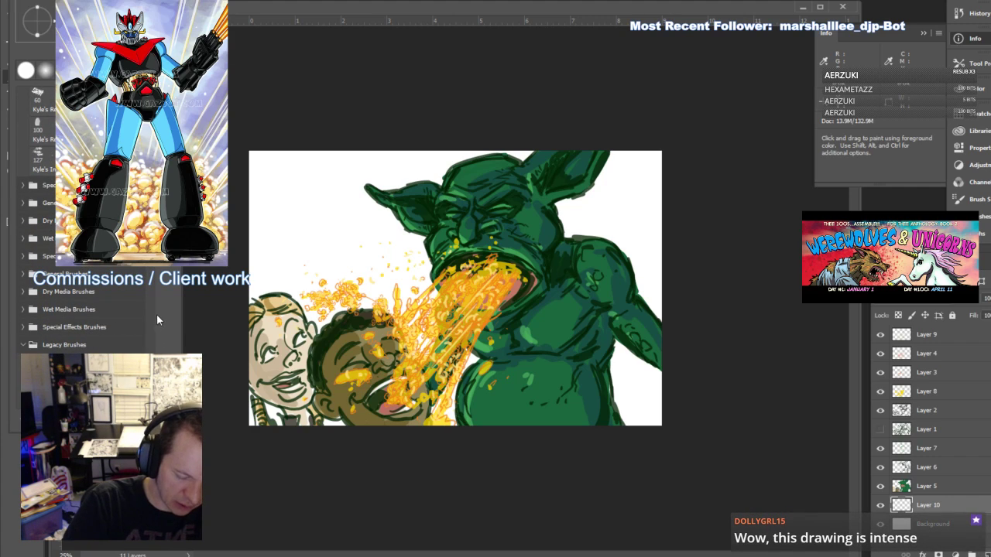
{"action": "scroll", "coordinate": [93, 310], "scroll_direction": "down", "scroll_amount": 10}
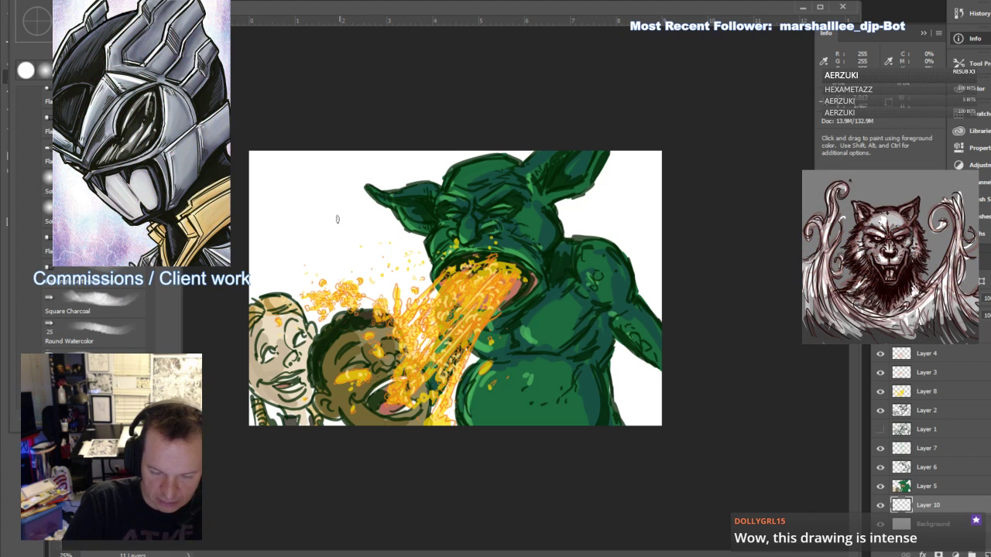
{"action": "key", "text": "Escape"}
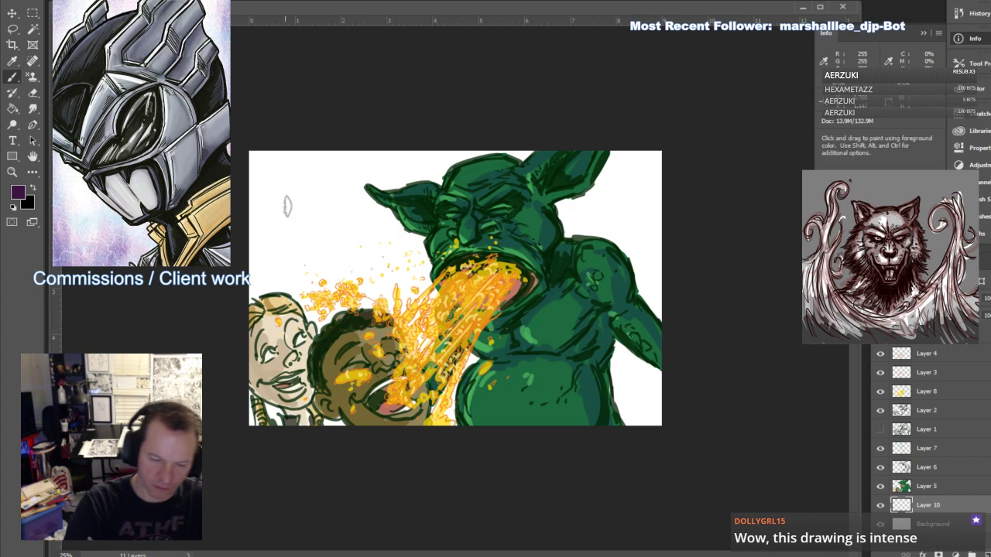
Paint overlapping translucent purple strokes on Layer 10 across the upper corners and edges of the background behind the figures
{"action": "mouse_move", "coordinate": [288, 207]}
{"action": "left_mouse_down"}
{"action": "mouse_move", "coordinate": [308, 206]}
{"action": "mouse_move", "coordinate": [318, 219]}
{"action": "left_mouse_up"}
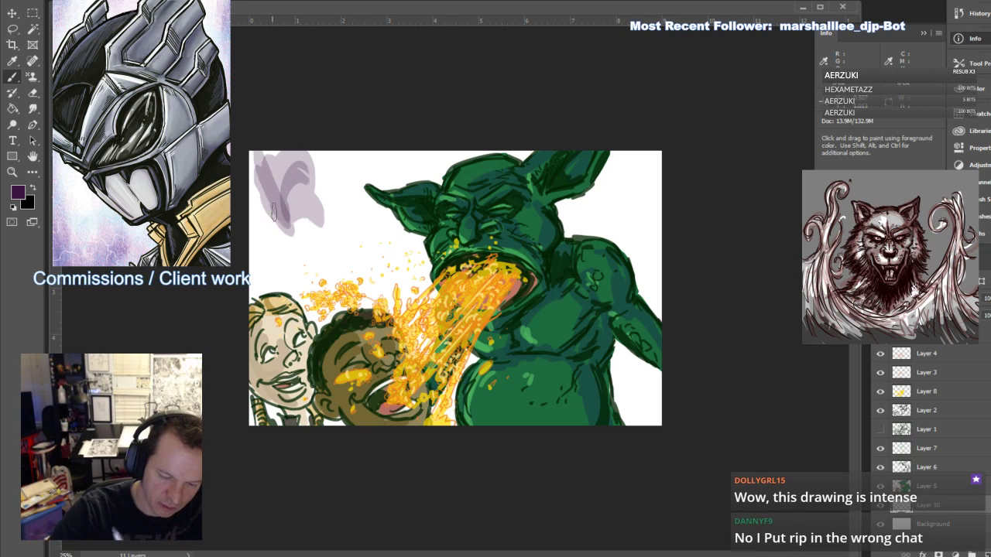
{"action": "key", "text": "F5"}
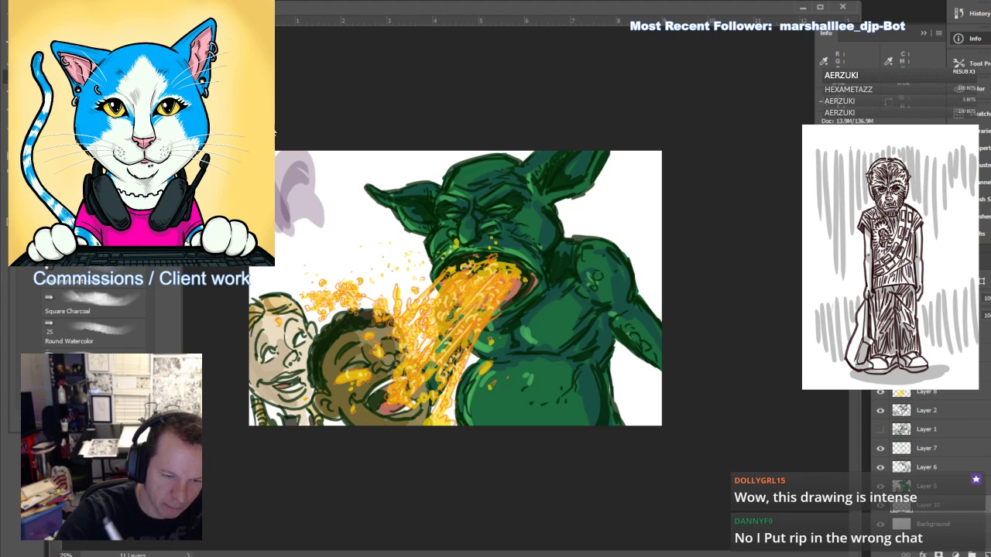
{"action": "mouse_move", "coordinate": [311, 180]}
{"action": "left_mouse_down"}
{"action": "mouse_move", "coordinate": [264, 271]}
{"action": "mouse_move", "coordinate": [313, 232]}
{"action": "mouse_move", "coordinate": [300, 231]}
{"action": "mouse_move", "coordinate": [348, 248]}
{"action": "mouse_move", "coordinate": [325, 160]}
{"action": "mouse_move", "coordinate": [385, 144]}
{"action": "mouse_move", "coordinate": [433, 153]}
{"action": "mouse_move", "coordinate": [278, 164]}
{"action": "mouse_move", "coordinate": [304, 140]}
{"action": "mouse_move", "coordinate": [360, 162]}
{"action": "mouse_move", "coordinate": [286, 145]}
{"action": "left_mouse_up"}
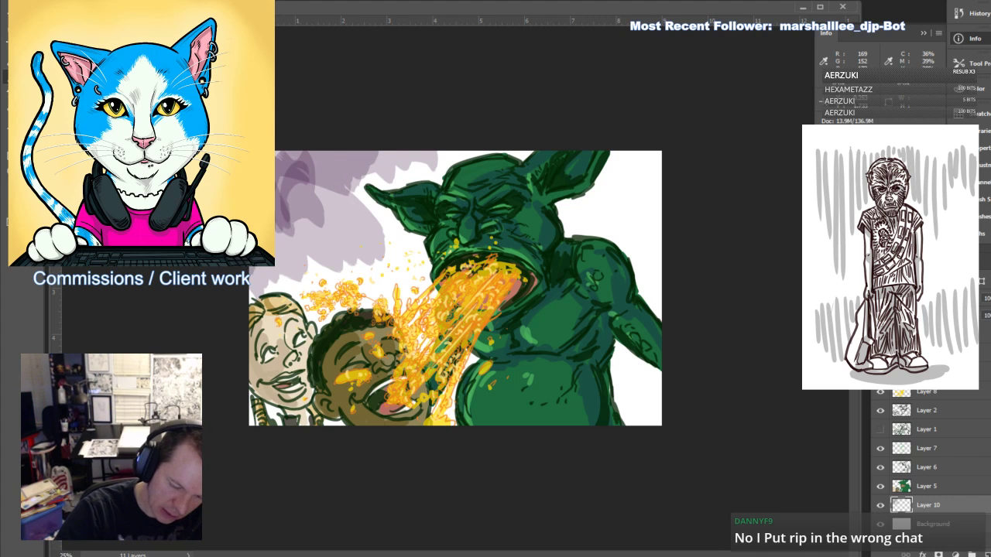
{"action": "left_click_drag", "start_coordinate": [284, 224], "coordinate": [268, 275]}
{"action": "left_click_drag", "start_coordinate": [273, 186], "coordinate": [282, 256]}
{"action": "left_click_drag", "start_coordinate": [304, 147], "coordinate": [314, 234]}
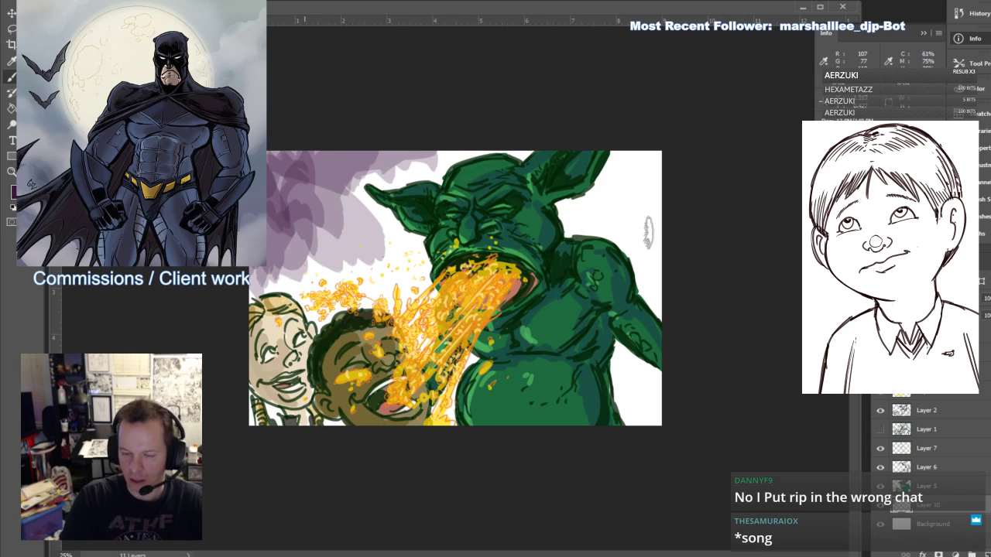
{"action": "mouse_move", "coordinate": [647, 232]}
{"action": "left_mouse_down"}
{"action": "mouse_move", "coordinate": [612, 193]}
{"action": "mouse_move", "coordinate": [655, 151]}
{"action": "mouse_move", "coordinate": [629, 190]}
{"action": "mouse_move", "coordinate": [625, 170]}
{"action": "mouse_move", "coordinate": [662, 266]}
{"action": "mouse_move", "coordinate": [615, 224]}
{"action": "left_mouse_up"}
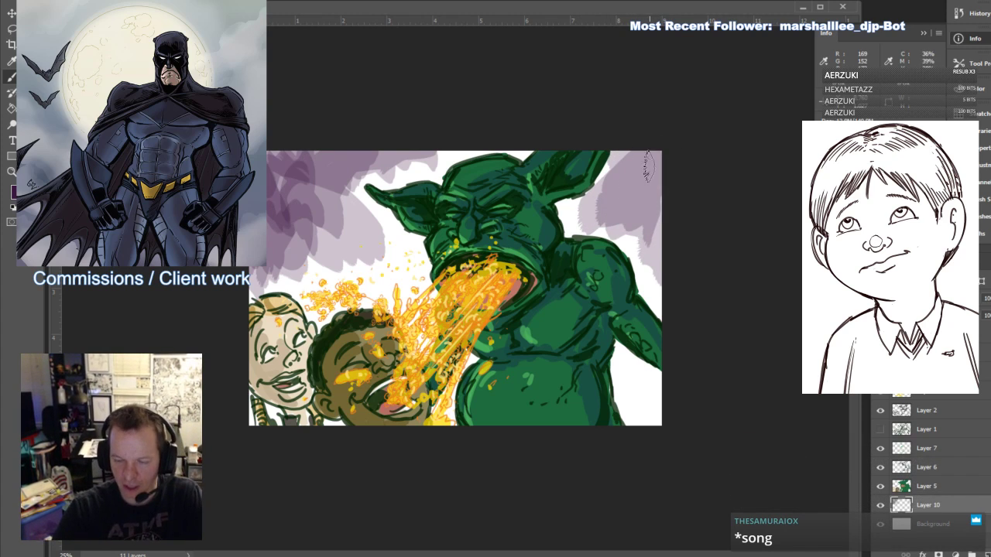
{"action": "mouse_move", "coordinate": [644, 418]}
{"action": "left_mouse_down"}
{"action": "mouse_move", "coordinate": [674, 413]}
{"action": "mouse_move", "coordinate": [651, 420]}
{"action": "mouse_move", "coordinate": [635, 379]}
{"action": "mouse_move", "coordinate": [673, 407]}
{"action": "left_mouse_up"}
{"action": "mouse_move", "coordinate": [279, 249]}
{"action": "left_mouse_down"}
{"action": "mouse_move", "coordinate": [257, 178]}
{"action": "mouse_move", "coordinate": [344, 182]}
{"action": "mouse_move", "coordinate": [357, 247]}
{"action": "mouse_move", "coordinate": [257, 244]}
{"action": "mouse_move", "coordinate": [268, 133]}
{"action": "mouse_move", "coordinate": [295, 221]}
{"action": "left_mouse_up"}
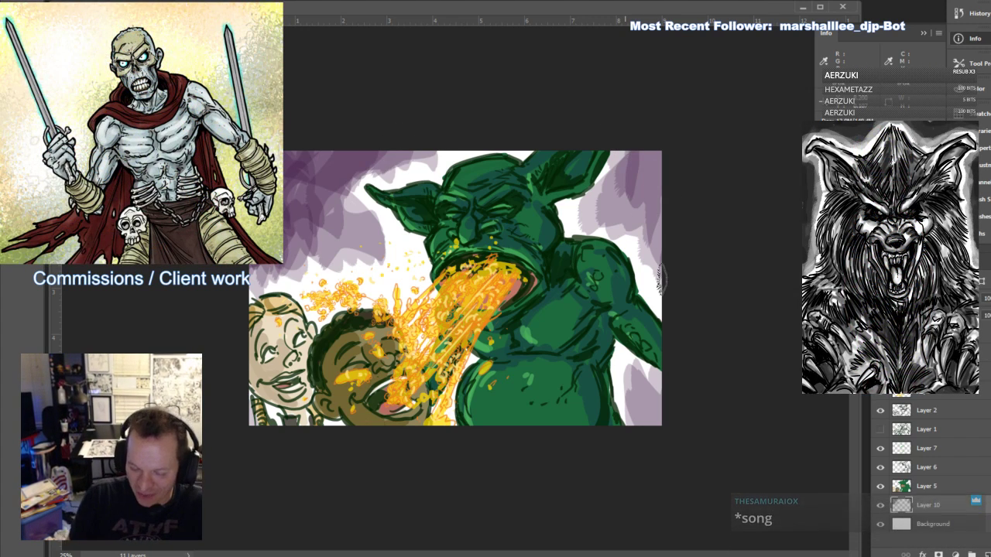
{"action": "left_click_drag", "start_coordinate": [642, 161], "coordinate": [659, 254]}
Set the opacity of Layer 10 to 50%
{"action": "double_click", "coordinate": [987, 299]}
{"action": "type", "text": "5"}
{"action": "key", "text": "ctrl+z"}
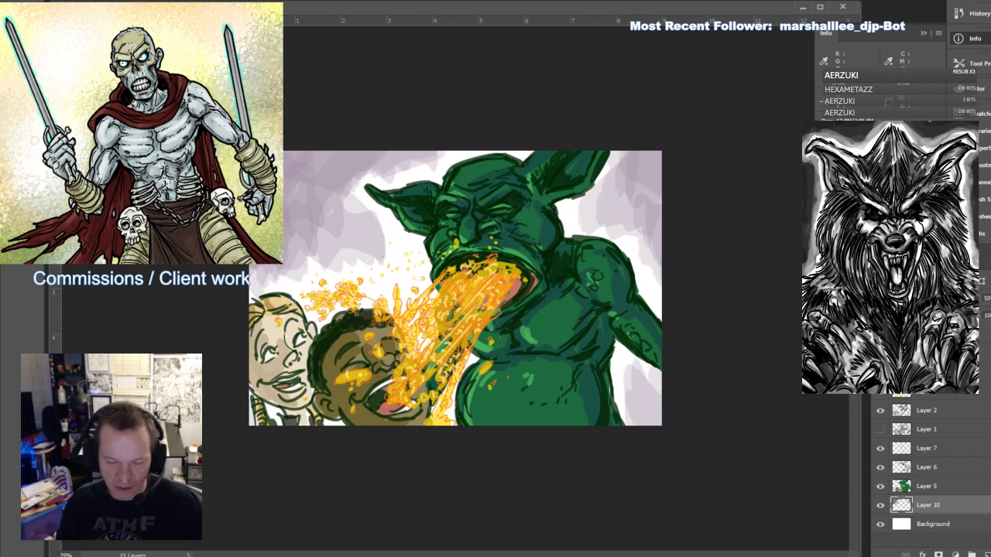
Add a new layer directly above Layer 10 and set the foreground colour to dark blue
{"action": "key", "text": "ctrl+alt+shift+n"}
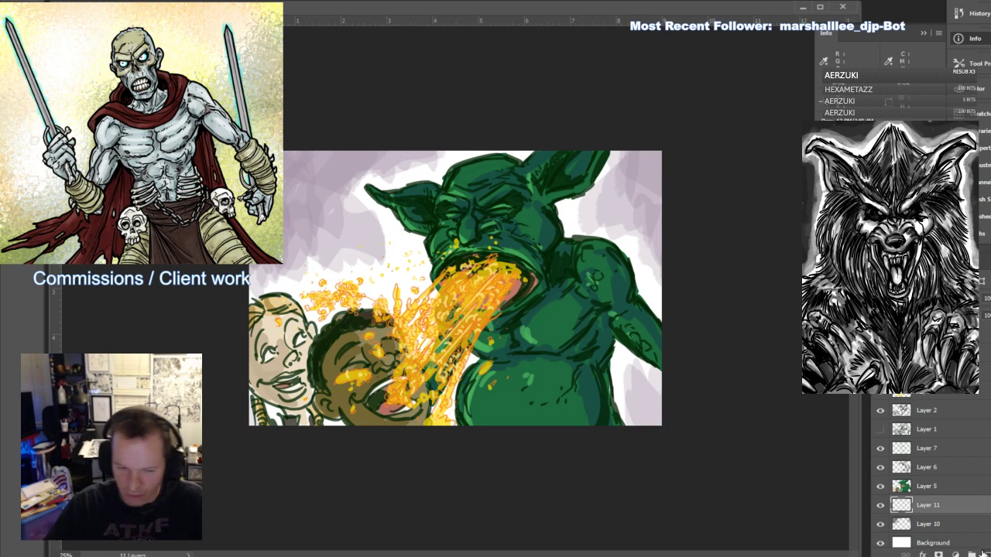
{"action": "left_click", "coordinate": [19, 192]}
{"action": "left_click", "coordinate": [785, 194]}
{"action": "left_click", "coordinate": [751, 255]}
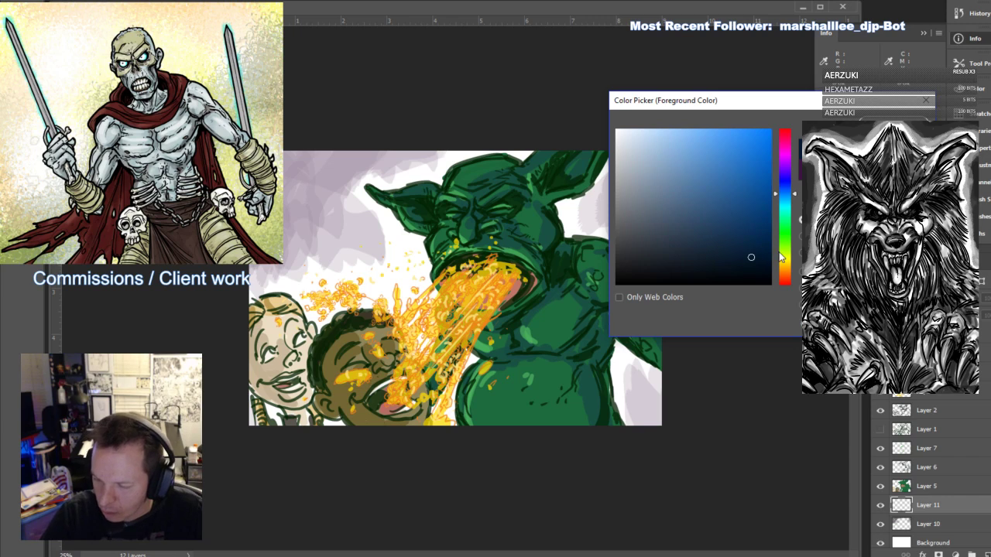
{"action": "left_click", "coordinate": [874, 128]}
Paint dark blue shading over the background's corners and outer edges, and set Layer 11's opacity to 50%
{"action": "mouse_move", "coordinate": [256, 155]}
{"action": "left_mouse_down"}
{"action": "mouse_move", "coordinate": [295, 180]}
{"action": "mouse_move", "coordinate": [324, 144]}
{"action": "mouse_move", "coordinate": [268, 209]}
{"action": "mouse_move", "coordinate": [250, 256]}
{"action": "mouse_move", "coordinate": [273, 225]}
{"action": "mouse_move", "coordinate": [261, 210]}
{"action": "mouse_move", "coordinate": [276, 166]}
{"action": "mouse_move", "coordinate": [267, 172]}
{"action": "mouse_move", "coordinate": [301, 203]}
{"action": "mouse_move", "coordinate": [279, 223]}
{"action": "mouse_move", "coordinate": [274, 190]}
{"action": "mouse_move", "coordinate": [330, 153]}
{"action": "mouse_move", "coordinate": [291, 168]}
{"action": "mouse_move", "coordinate": [275, 155]}
{"action": "mouse_move", "coordinate": [250, 170]}
{"action": "left_mouse_up"}
{"action": "mouse_move", "coordinate": [647, 159]}
{"action": "left_mouse_down"}
{"action": "mouse_move", "coordinate": [634, 201]}
{"action": "mouse_move", "coordinate": [658, 207]}
{"action": "mouse_move", "coordinate": [641, 155]}
{"action": "mouse_move", "coordinate": [626, 186]}
{"action": "mouse_move", "coordinate": [669, 241]}
{"action": "mouse_move", "coordinate": [645, 190]}
{"action": "mouse_move", "coordinate": [656, 408]}
{"action": "mouse_move", "coordinate": [643, 423]}
{"action": "mouse_move", "coordinate": [676, 409]}
{"action": "left_mouse_up"}
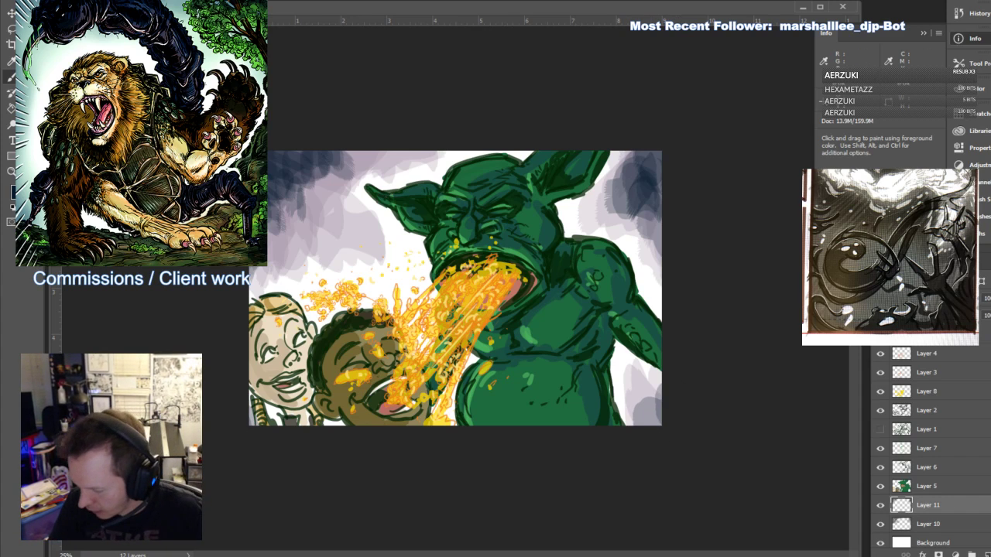
{"action": "left_click", "coordinate": [964, 299]}
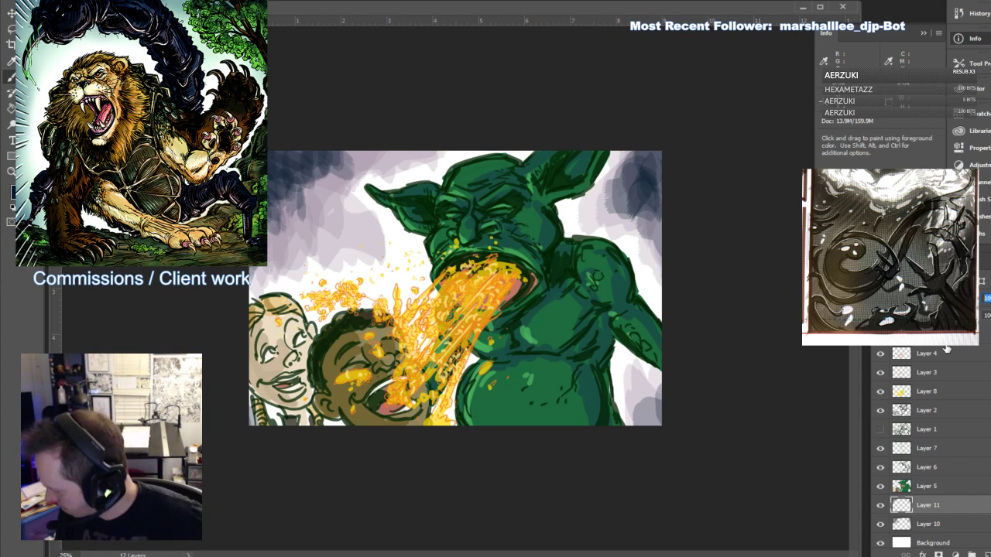
{"action": "type", "text": "50"}
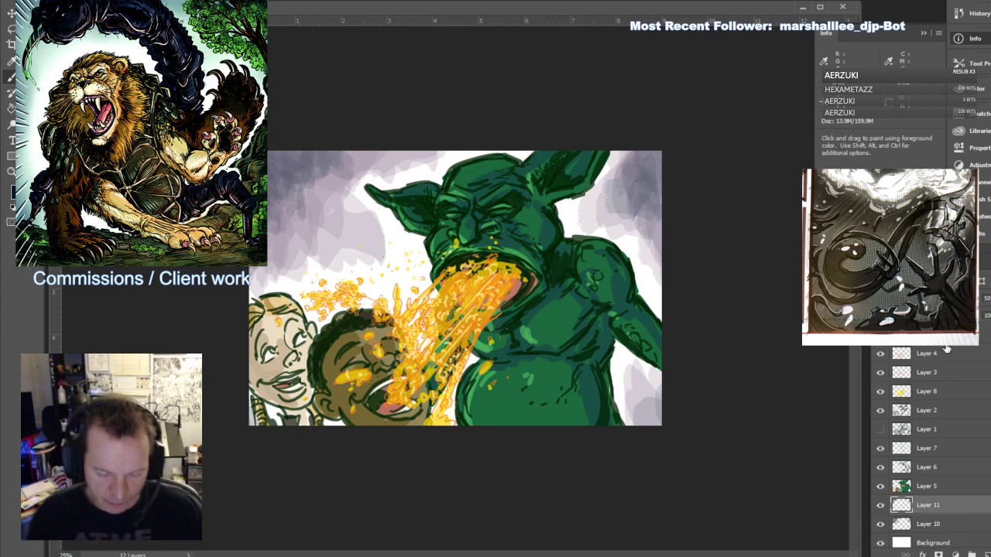
Save the drawing as a Photoshop file named gobbo
{"action": "key", "text": "ctrl+0"}
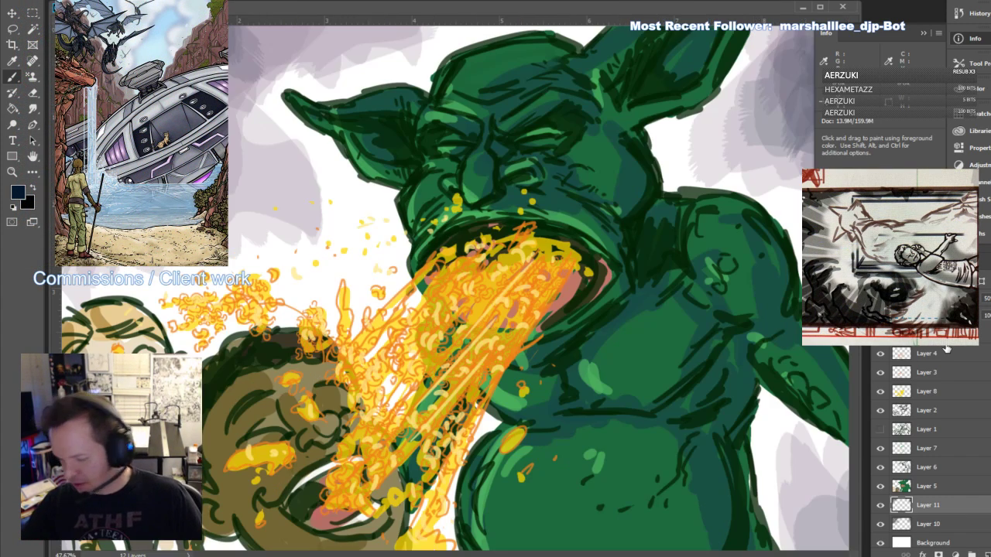
{"action": "left_click", "coordinate": [32, 2]}
{"action": "left_click", "coordinate": [40, 94]}
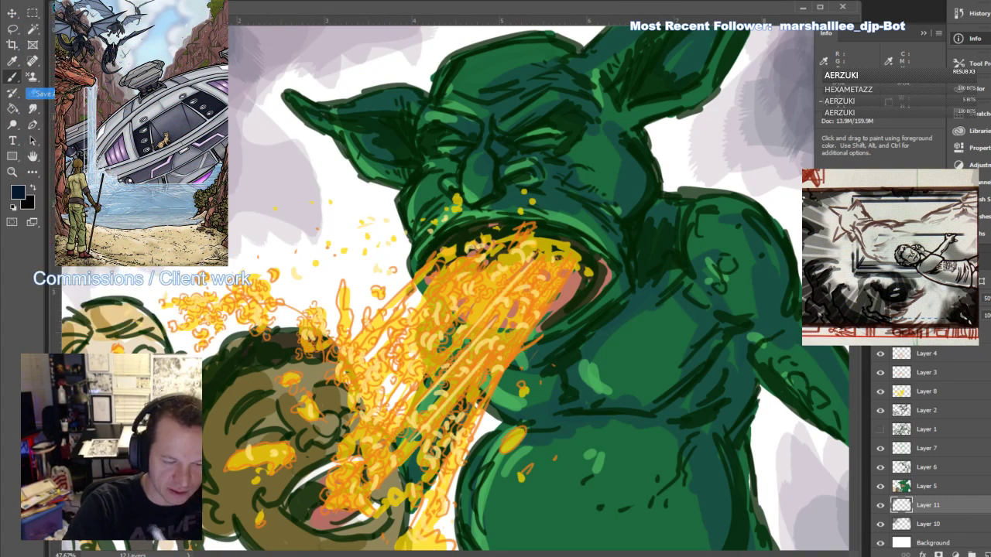
{"action": "type", "text": "gobbo"}
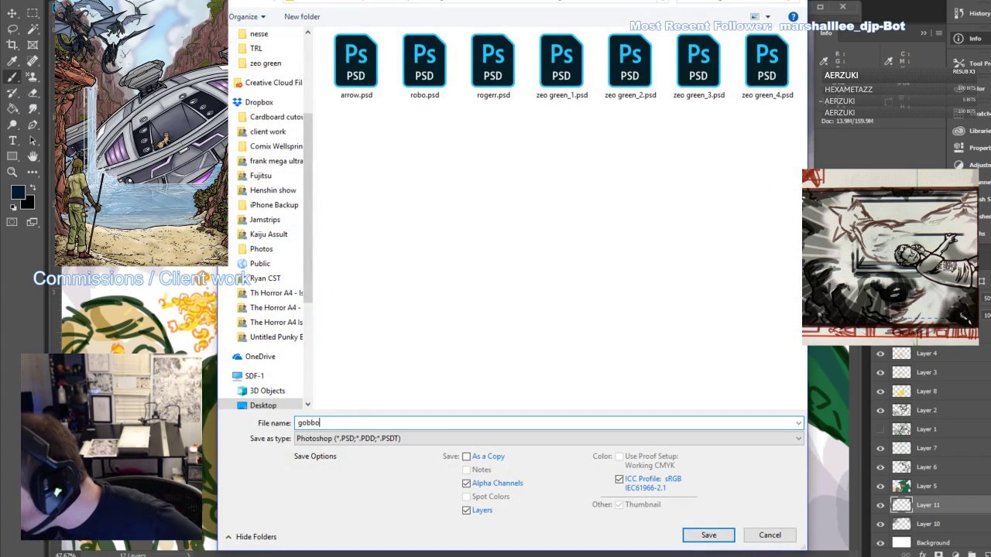
{"action": "key", "text": "Return"}
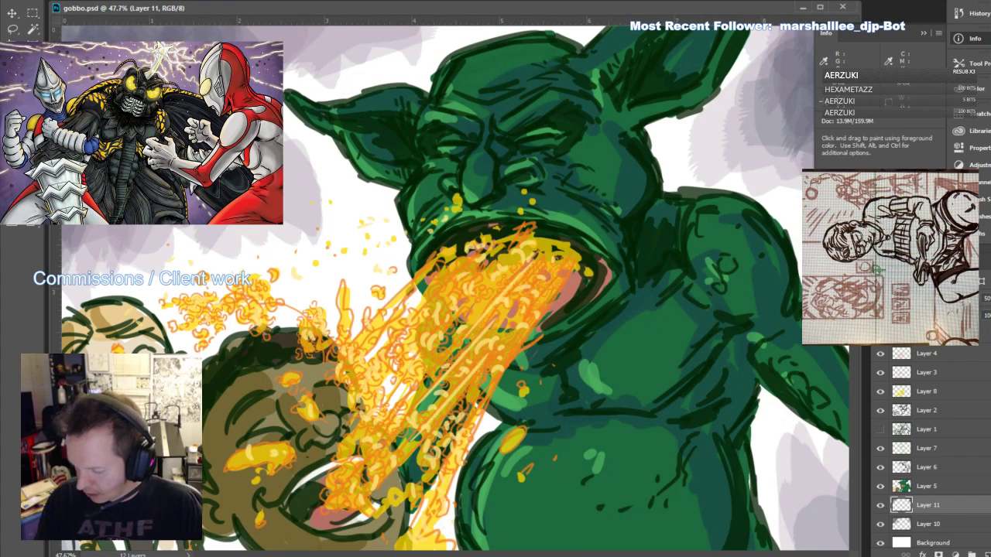
Merge all layers from Layer 9 down to Layer 10 into one and delete the merged layer
{"action": "left_click", "coordinate": [957, 334]}
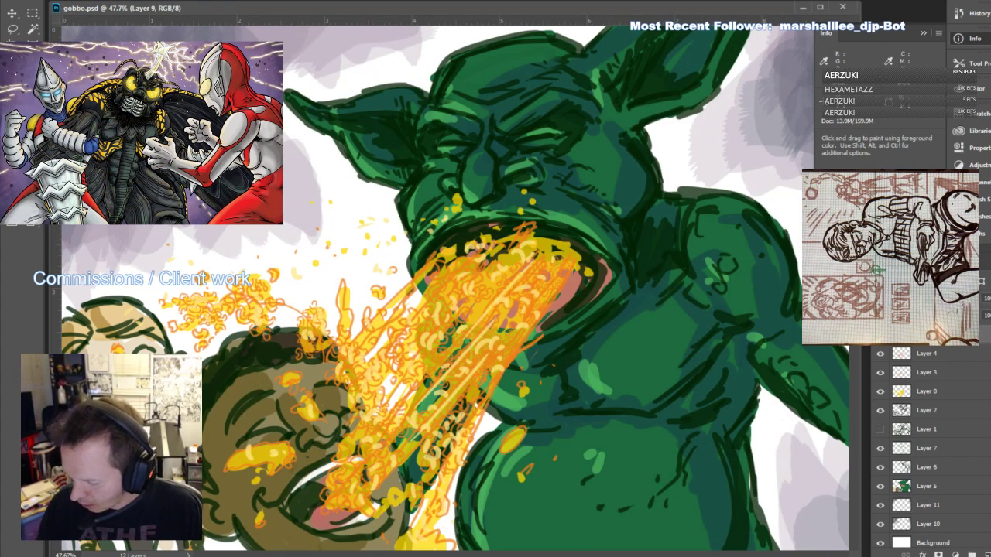
{"action": "scroll", "coordinate": [960, 464], "scroll_direction": "down", "scroll_amount": 1}
{"action": "left_click", "coordinate": [967, 523], "text": "shift"}
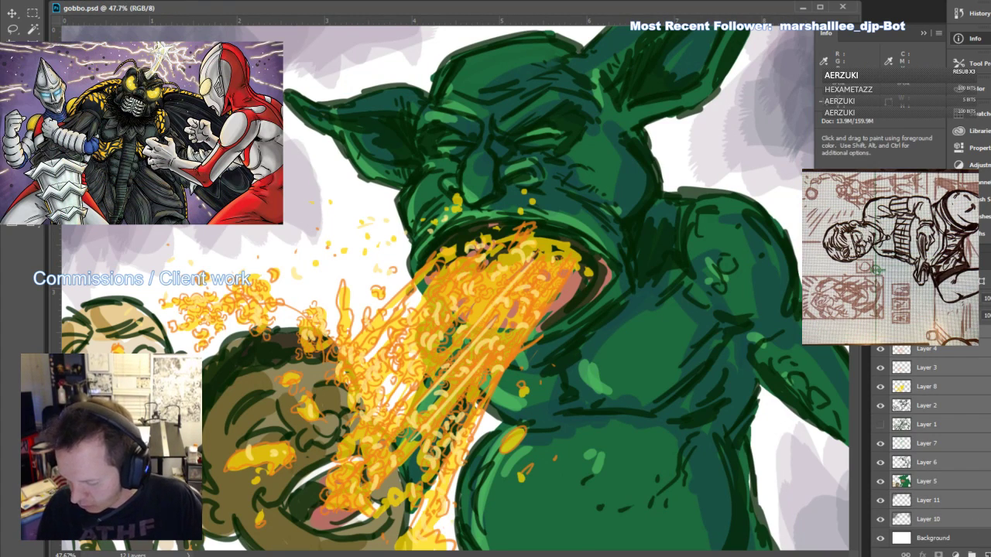
{"action": "right_click", "coordinate": [957, 498]}
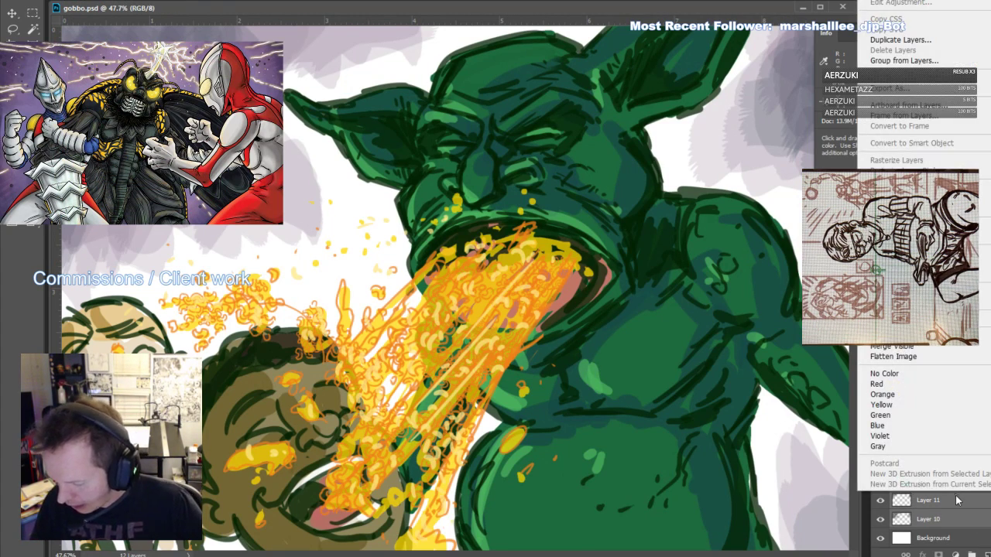
{"action": "left_click", "coordinate": [910, 337]}
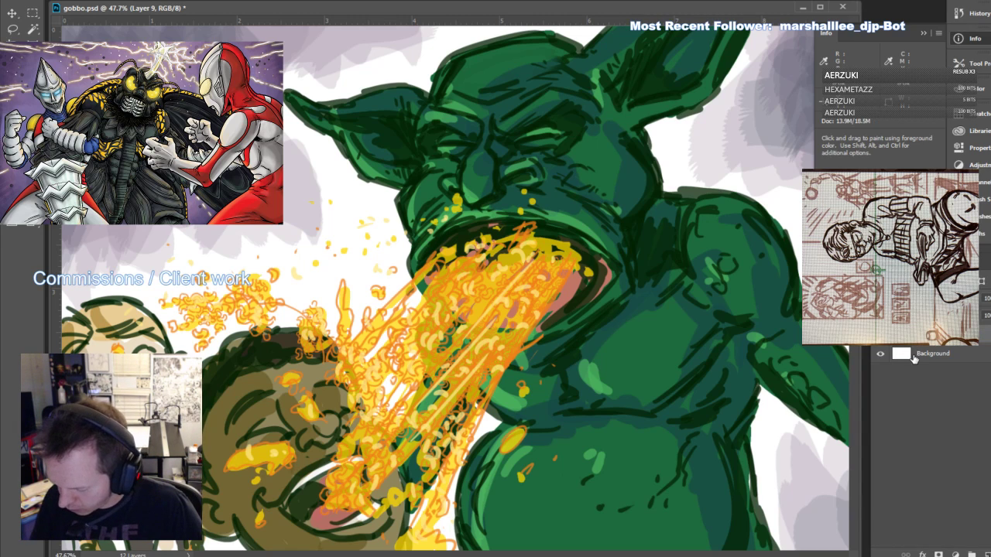
{"action": "left_click", "coordinate": [990, 554]}
{"action": "left_click", "coordinate": [456, 184]}
{"action": "left_click", "coordinate": [457, 185]}
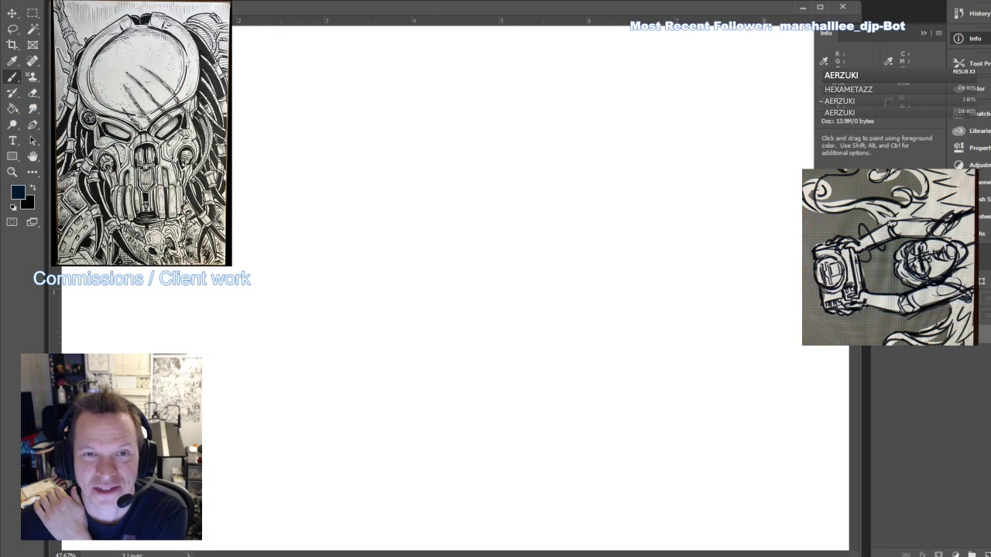
Resize the canvas to 6 inches wide by 9 inches high, accepting the clipping
{"action": "mouse_move", "coordinate": [990, 23]}
{"action": "left_mouse_down"}
{"action": "mouse_move", "coordinate": [664, 11]}
{"action": "mouse_move", "coordinate": [529, 38]}
{"action": "mouse_move", "coordinate": [630, 46]}
{"action": "mouse_move", "coordinate": [990, 39]}
{"action": "left_mouse_up"}
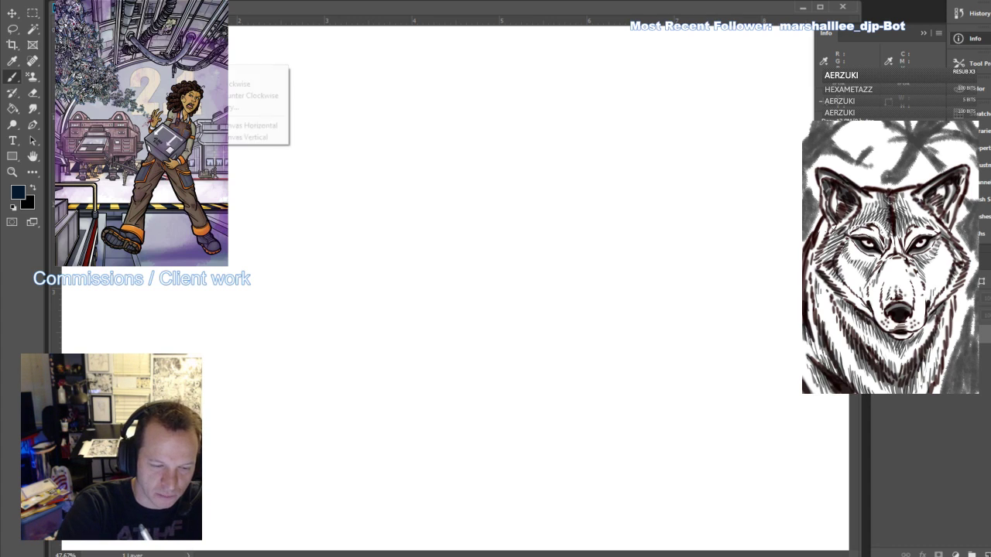
{"action": "left_click", "coordinate": [127, 59]}
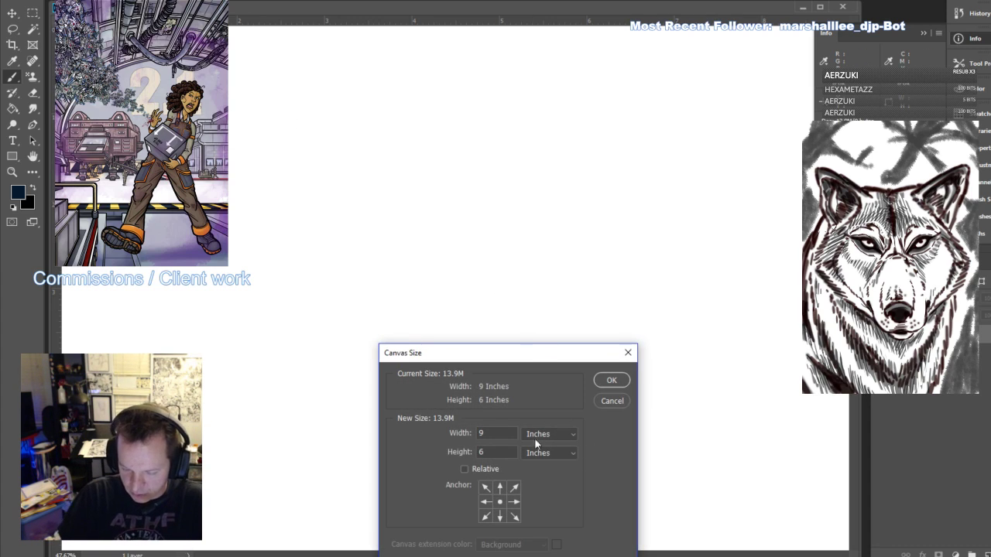
{"action": "left_click_drag", "start_coordinate": [496, 432], "coordinate": [426, 464]}
{"action": "type", "text": "9"}
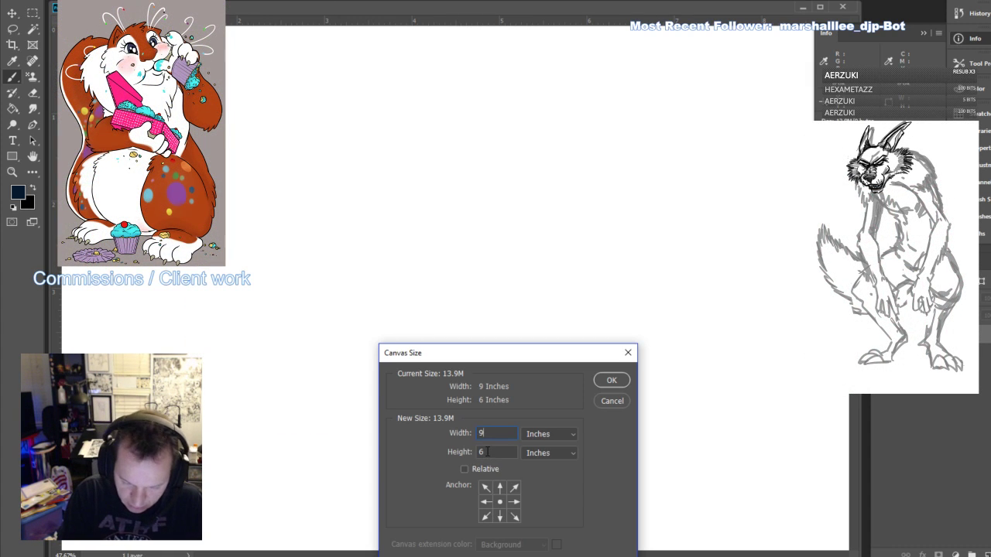
{"action": "type", "text": "6"}
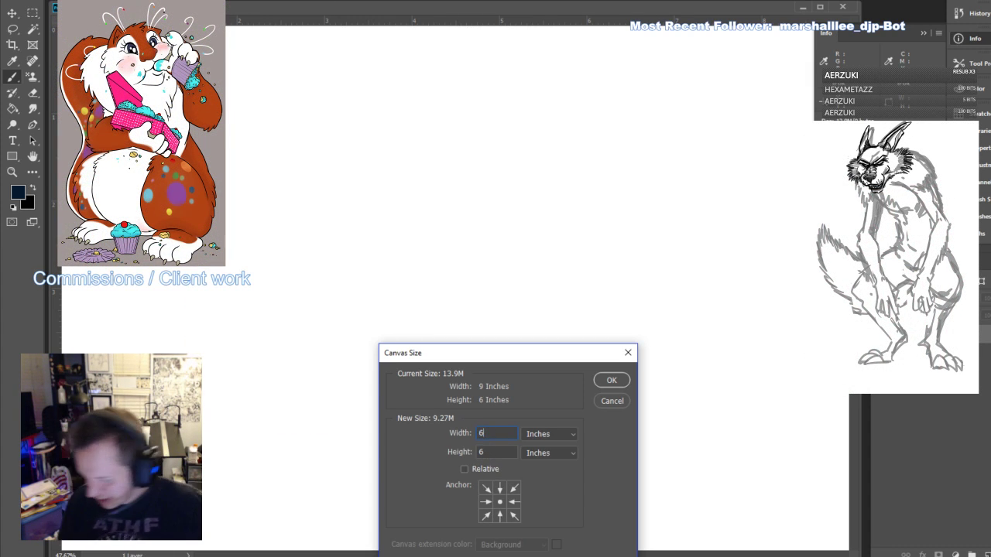
{"action": "key", "text": "Tab"}
{"action": "type", "text": "9"}
{"action": "key", "text": "Return"}
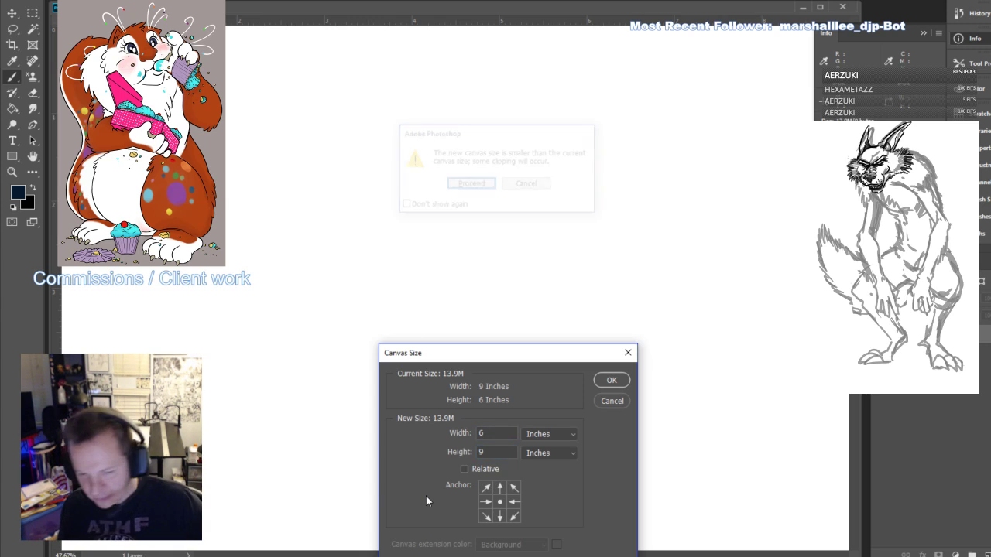
{"action": "left_click", "coordinate": [467, 186]}
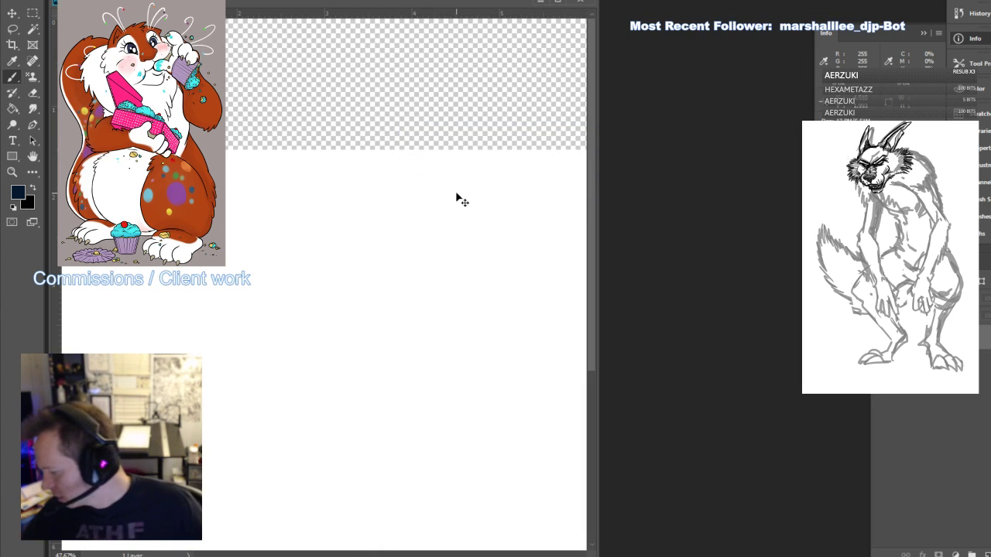
{"action": "key", "text": "ctrl+0"}
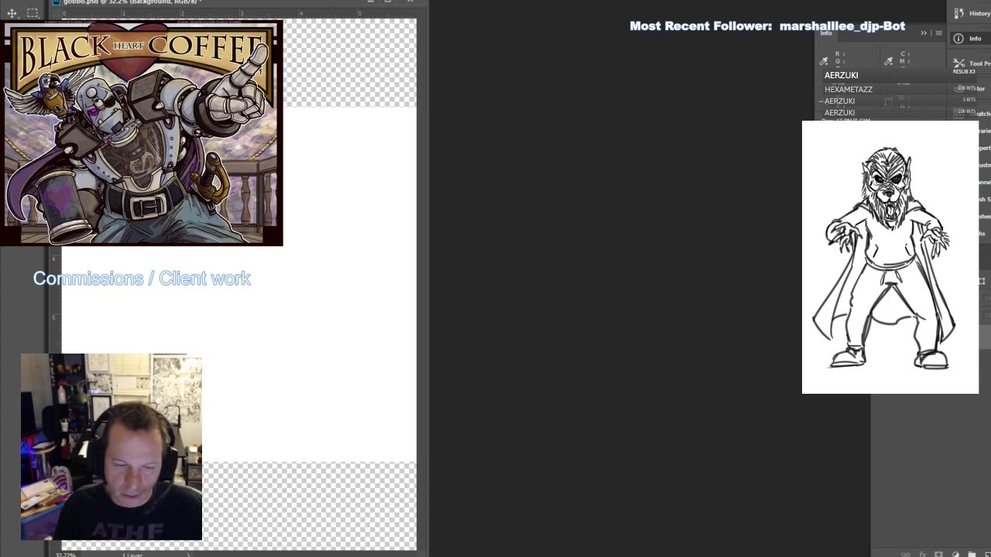
Try to fill the transparent bands of the locked Background layer with white using the Paint Bucket
{"action": "left_click_drag", "start_coordinate": [285, 2], "coordinate": [439, 0]}
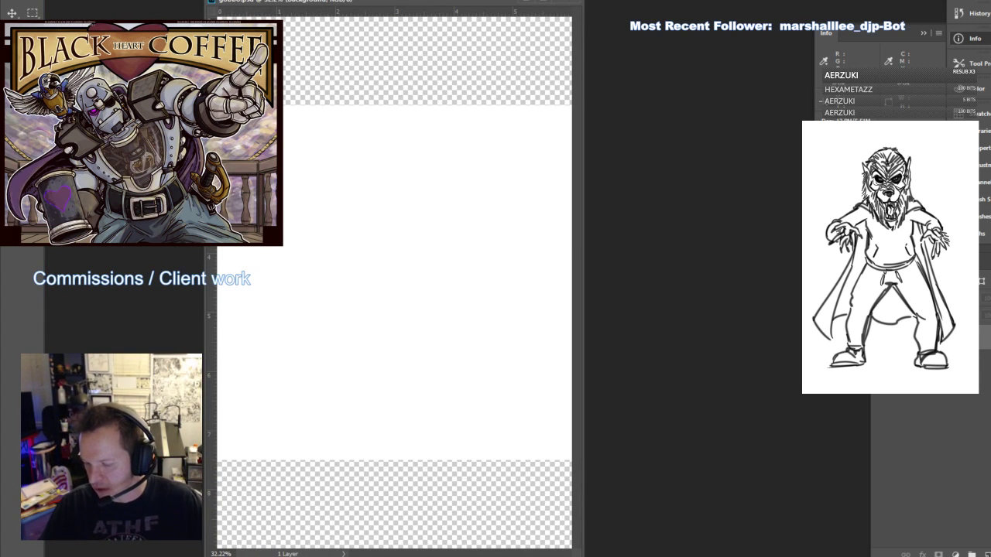
{"action": "key", "text": "ctrl+BackSpace"}
{"action": "left_click", "coordinate": [487, 184]}
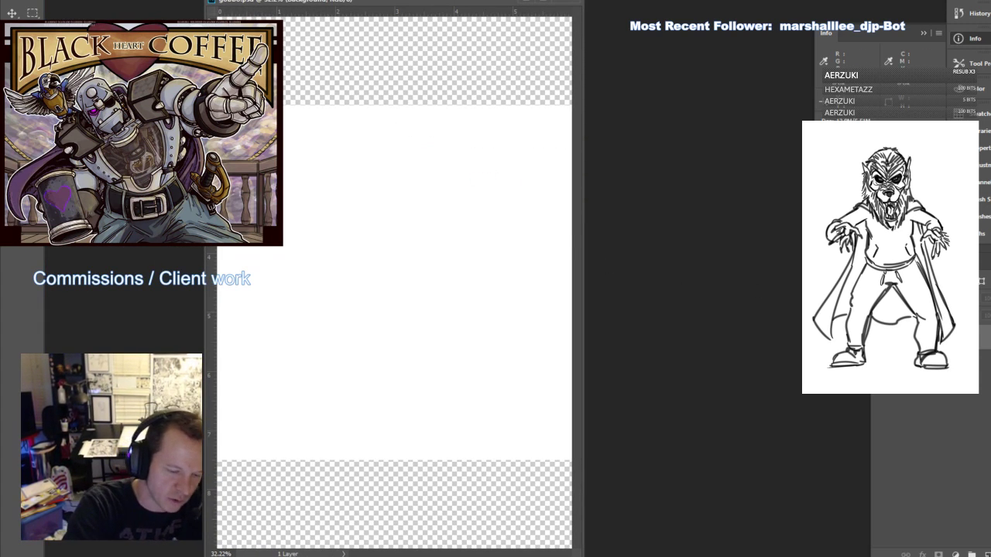
{"action": "left_click_drag", "start_coordinate": [640, 141], "coordinate": [616, 129]}
{"action": "left_click", "coordinate": [894, 124]}
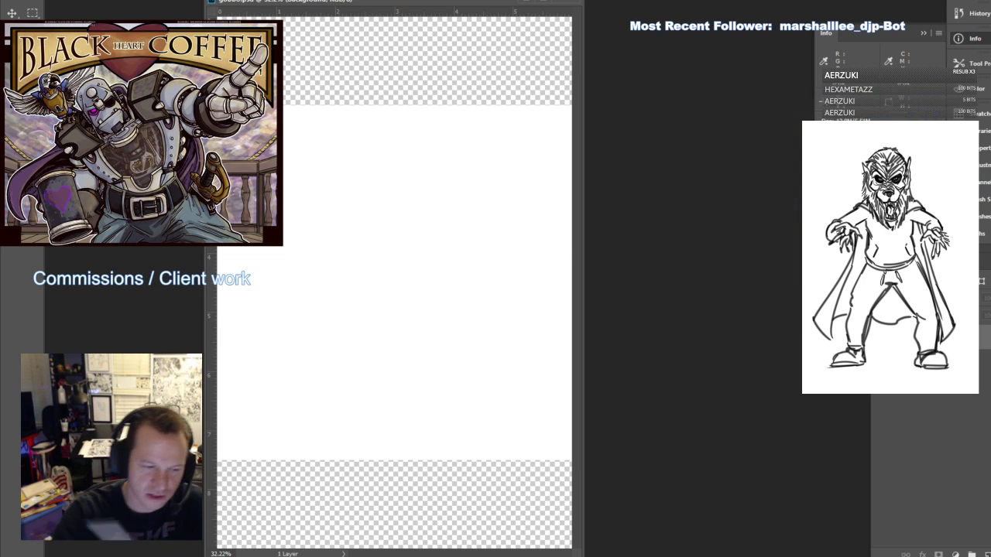
{"action": "left_click", "coordinate": [410, 74]}
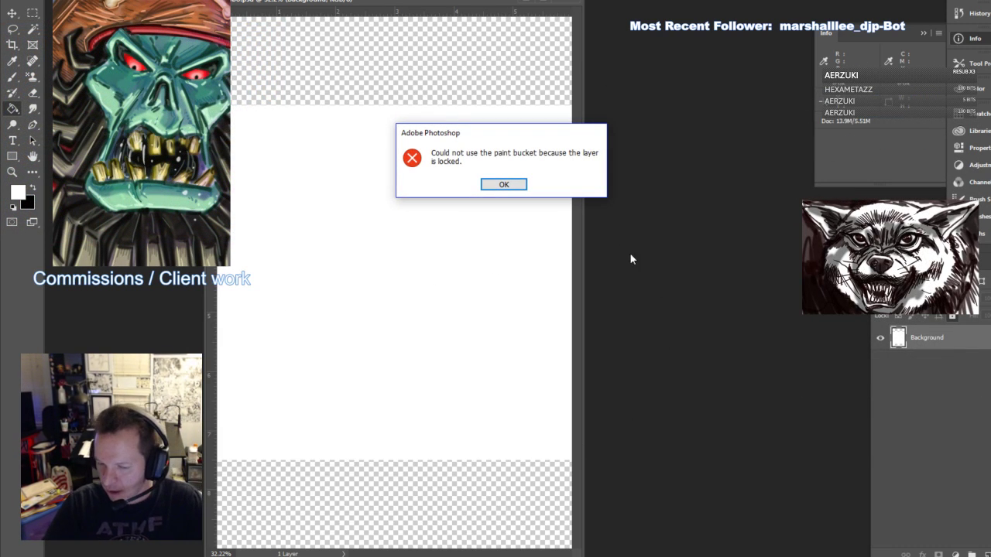
{"action": "left_click", "coordinate": [488, 184]}
{"action": "double_click", "coordinate": [932, 347]}
{"action": "key", "text": "Return"}
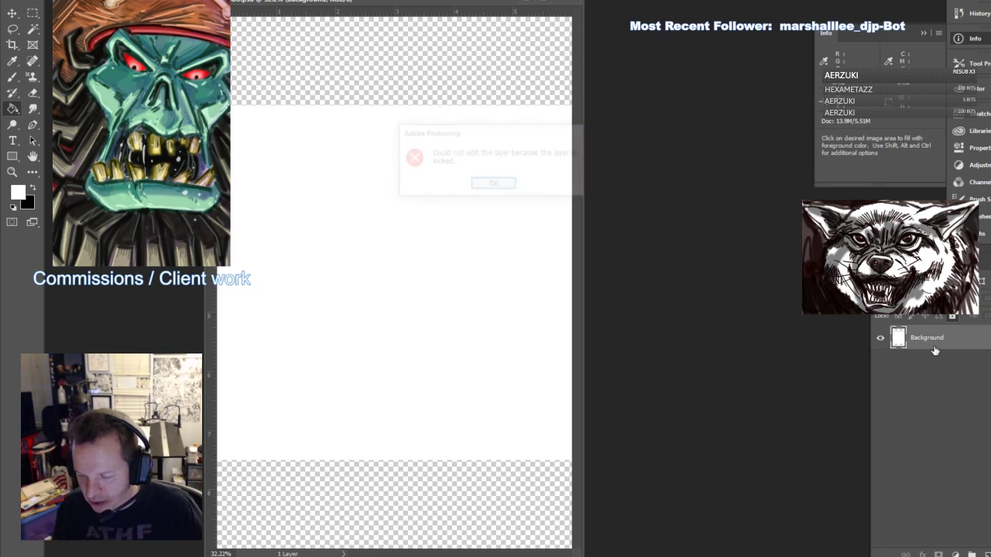
Add a new layer above the Background, and fill the Background's upper and lower transparent bands with white
{"action": "left_click", "coordinate": [988, 554]}
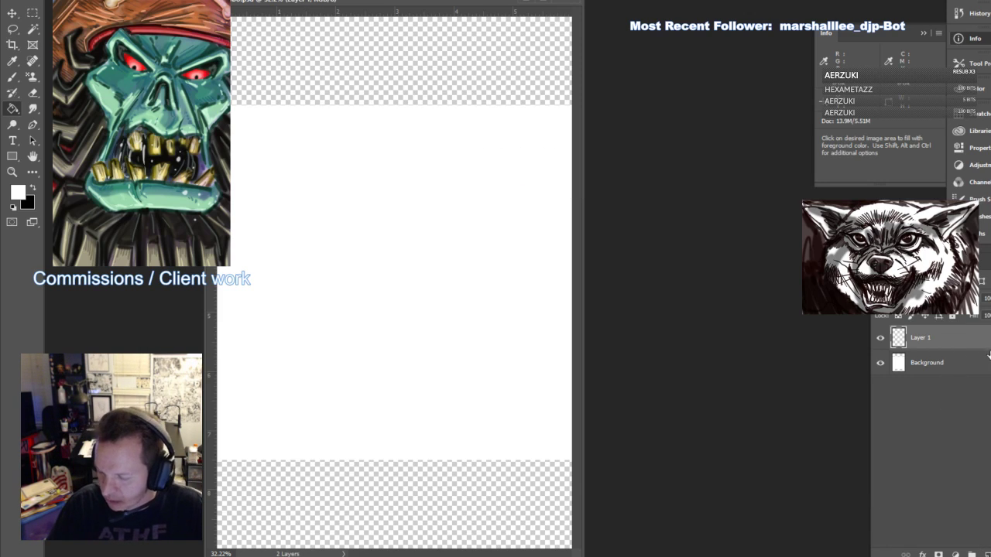
{"action": "left_click", "coordinate": [968, 364]}
{"action": "left_click", "coordinate": [514, 70]}
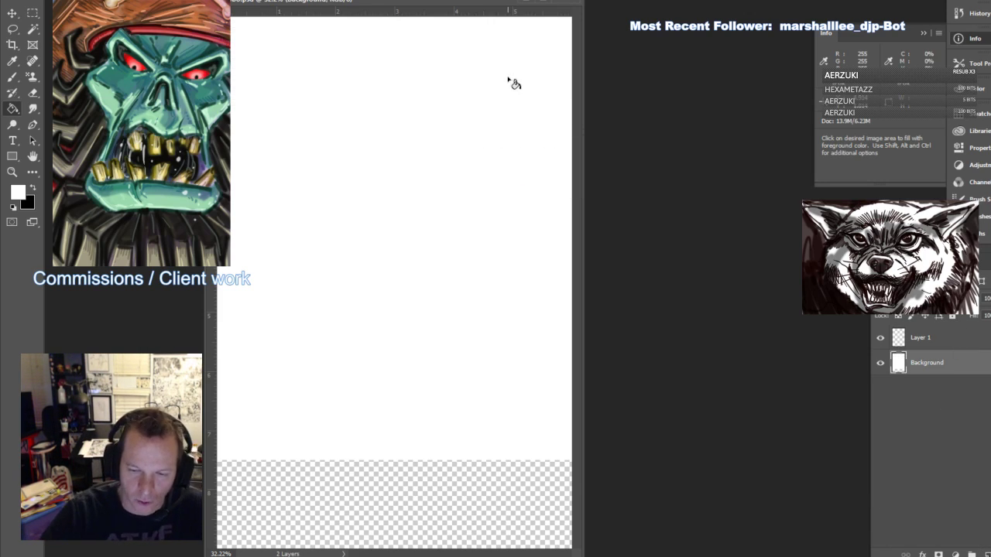
{"action": "left_click", "coordinate": [506, 494]}
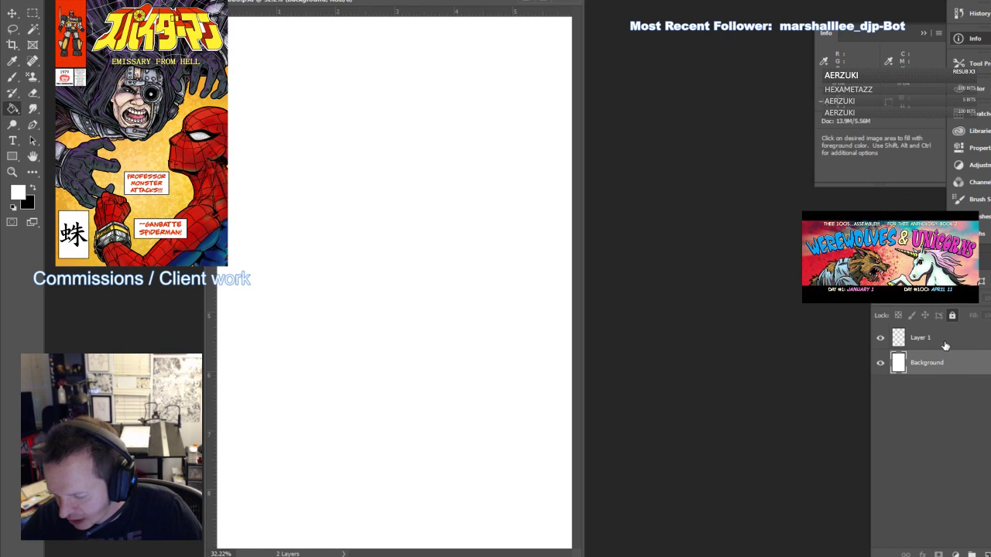
Make Layer 1 active, reposition the document window and ready the Brush with black as the foreground colour
{"action": "left_click", "coordinate": [944, 343]}
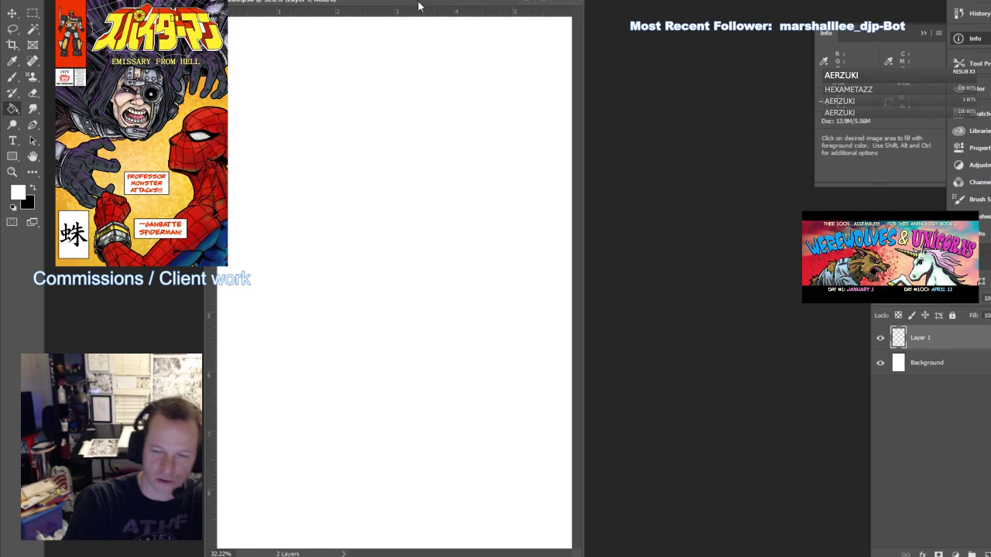
{"action": "left_click_drag", "start_coordinate": [422, 3], "coordinate": [495, 11]}
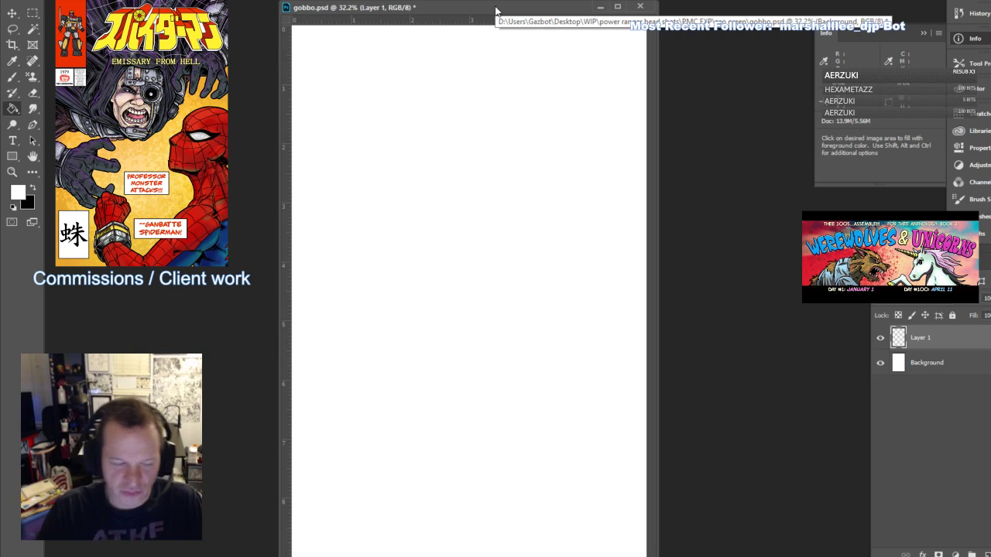
{"action": "left_click", "coordinate": [33, 188]}
{"action": "key", "text": "b"}
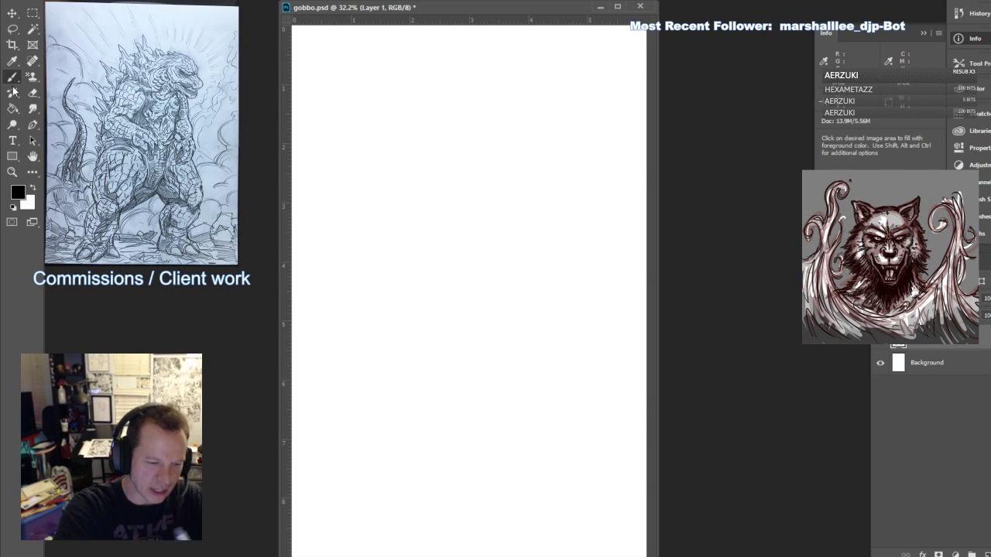
{"action": "left_click_drag", "start_coordinate": [539, 222], "coordinate": [540, 260]}
{"action": "key", "text": "ctrl+z"}
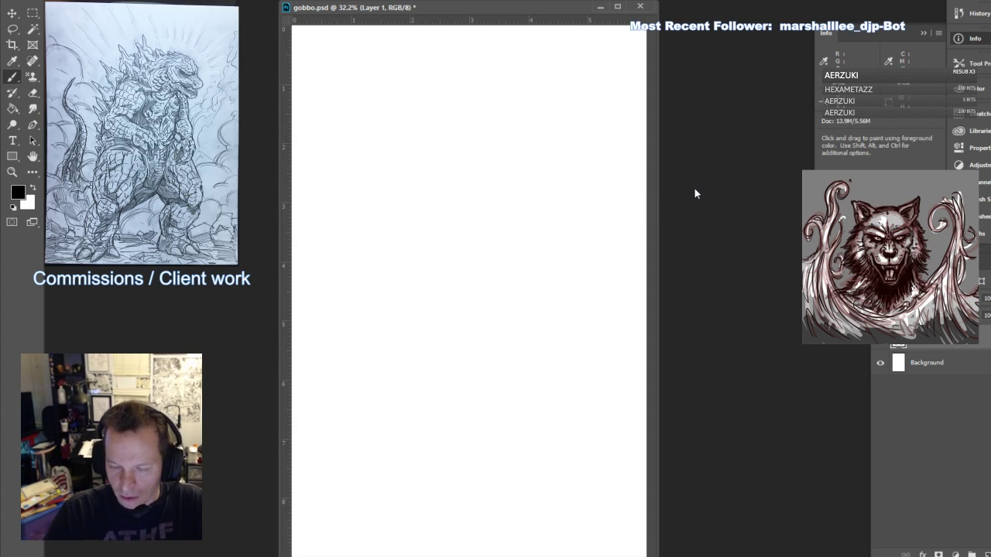
Look through the brush presets and choose a hard round brush from the general brushes for sketching
{"action": "left_click", "coordinate": [37, 1]}
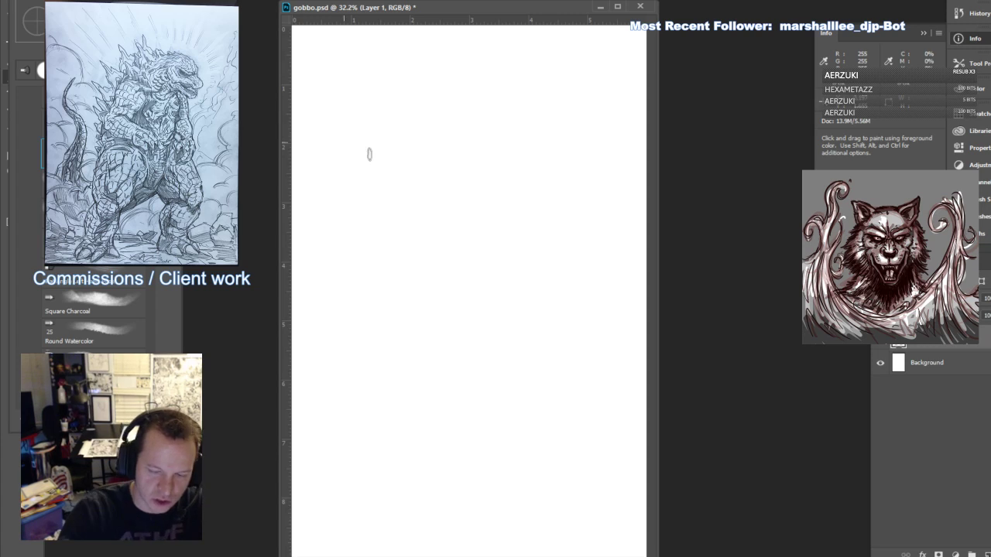
{"action": "scroll", "coordinate": [81, 224], "scroll_direction": "up", "scroll_amount": 5}
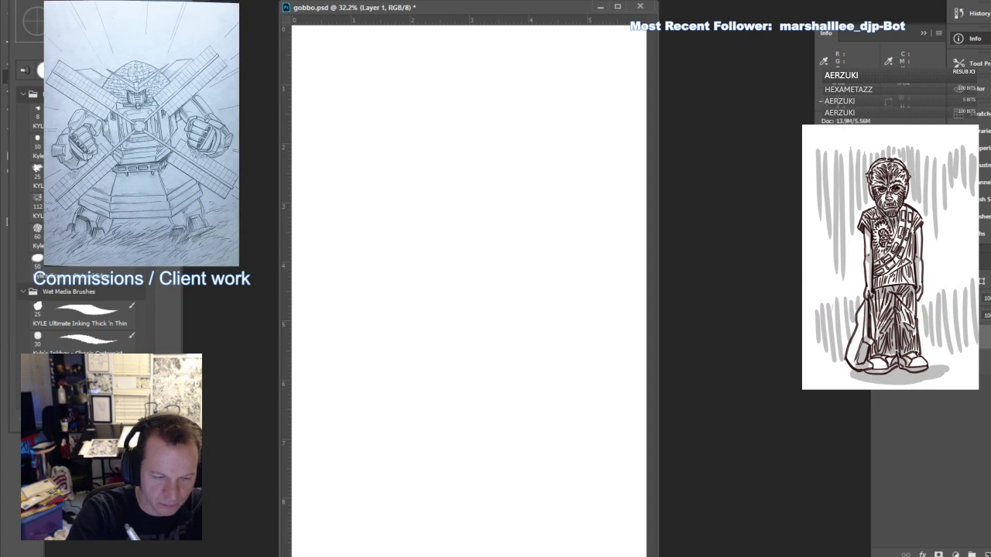
{"action": "key", "text": "Escape"}
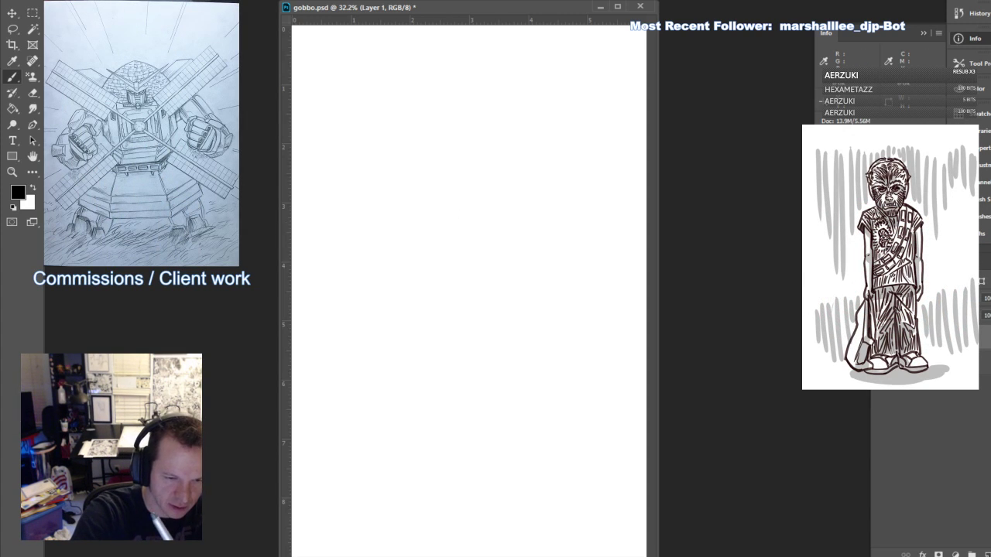
{"action": "left_click", "coordinate": [43, 1]}
{"action": "scroll", "coordinate": [82, 232], "scroll_direction": "up", "scroll_amount": 5}
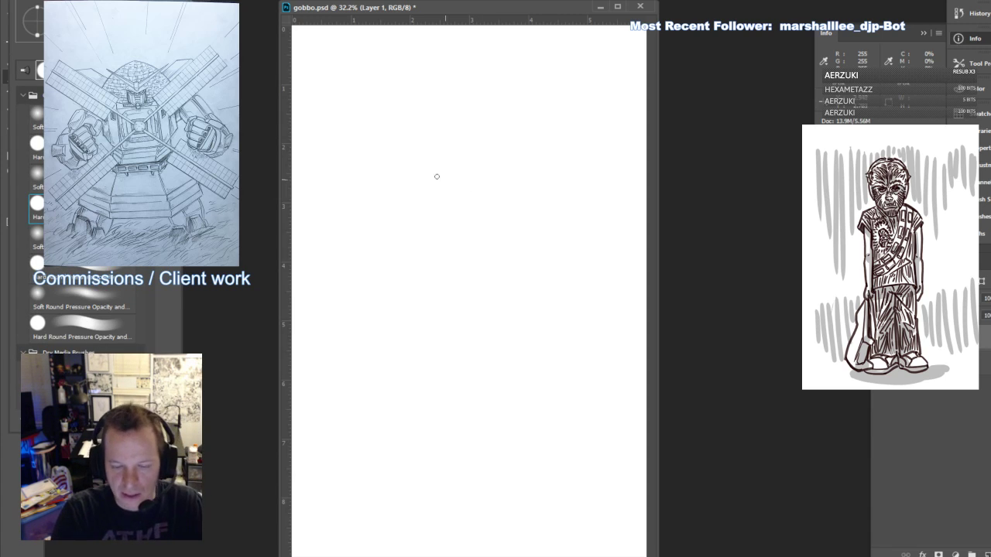
Rough in the figure's oval head, sloping shoulders, upper arm and torso on Layer 1 with loose grey strokes
{"action": "left_click_drag", "start_coordinate": [440, 179], "coordinate": [441, 214]}
{"action": "mouse_move", "coordinate": [424, 194]}
{"action": "left_mouse_down"}
{"action": "mouse_move", "coordinate": [462, 177]}
{"action": "mouse_move", "coordinate": [475, 195]}
{"action": "left_mouse_up"}
{"action": "mouse_move", "coordinate": [425, 189]}
{"action": "left_mouse_down"}
{"action": "mouse_move", "coordinate": [465, 217]}
{"action": "mouse_move", "coordinate": [434, 159]}
{"action": "mouse_move", "coordinate": [426, 206]}
{"action": "mouse_move", "coordinate": [453, 228]}
{"action": "mouse_move", "coordinate": [446, 233]}
{"action": "mouse_move", "coordinate": [480, 213]}
{"action": "mouse_move", "coordinate": [530, 224]}
{"action": "mouse_move", "coordinate": [505, 222]}
{"action": "mouse_move", "coordinate": [515, 252]}
{"action": "mouse_move", "coordinate": [508, 263]}
{"action": "mouse_move", "coordinate": [422, 286]}
{"action": "mouse_move", "coordinate": [460, 317]}
{"action": "left_mouse_up"}
{"action": "mouse_move", "coordinate": [446, 241]}
{"action": "left_mouse_down"}
{"action": "mouse_move", "coordinate": [489, 201]}
{"action": "mouse_move", "coordinate": [513, 224]}
{"action": "mouse_move", "coordinate": [530, 297]}
{"action": "left_mouse_up"}
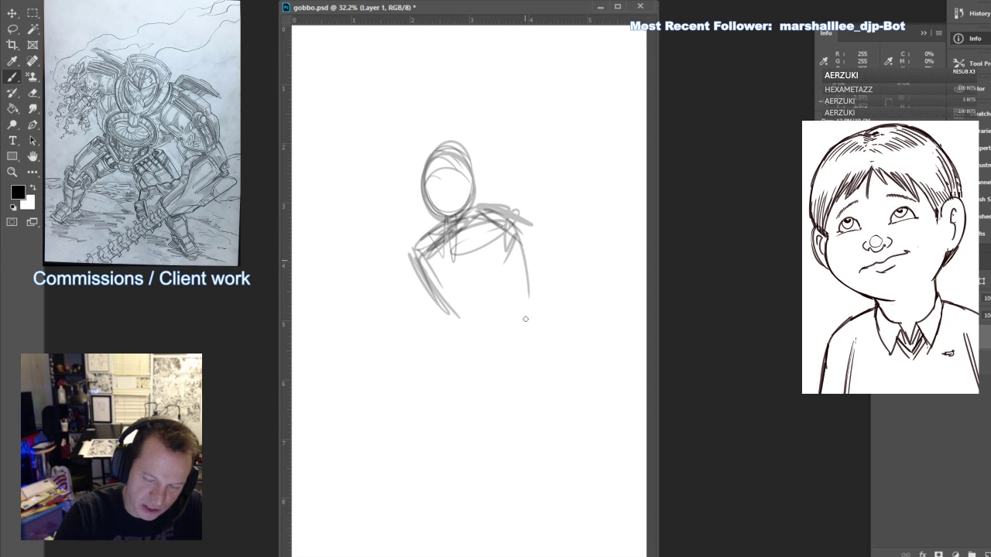
{"action": "left_click_drag", "start_coordinate": [455, 225], "coordinate": [481, 299]}
{"action": "left_click_drag", "start_coordinate": [507, 220], "coordinate": [516, 295]}
{"action": "mouse_move", "coordinate": [499, 261]}
{"action": "left_mouse_down"}
{"action": "mouse_move", "coordinate": [479, 287]}
{"action": "mouse_move", "coordinate": [465, 256]}
{"action": "mouse_move", "coordinate": [465, 310]}
{"action": "mouse_move", "coordinate": [513, 295]}
{"action": "mouse_move", "coordinate": [458, 348]}
{"action": "mouse_move", "coordinate": [472, 383]}
{"action": "mouse_move", "coordinate": [515, 302]}
{"action": "mouse_move", "coordinate": [499, 301]}
{"action": "mouse_move", "coordinate": [521, 233]}
{"action": "mouse_move", "coordinate": [409, 433]}
{"action": "mouse_move", "coordinate": [471, 381]}
{"action": "mouse_move", "coordinate": [402, 464]}
{"action": "mouse_move", "coordinate": [377, 471]}
{"action": "mouse_move", "coordinate": [387, 533]}
{"action": "left_mouse_up"}
Move the sketch higher on the page and rough in the extended leg from hip to pointed foot
{"action": "left_click", "coordinate": [12, 13]}
{"action": "left_click_drag", "start_coordinate": [517, 279], "coordinate": [517, 225]}
{"action": "key", "text": "b"}
{"action": "left_click_drag", "start_coordinate": [474, 321], "coordinate": [422, 426]}
{"action": "left_click_drag", "start_coordinate": [461, 333], "coordinate": [391, 464]}
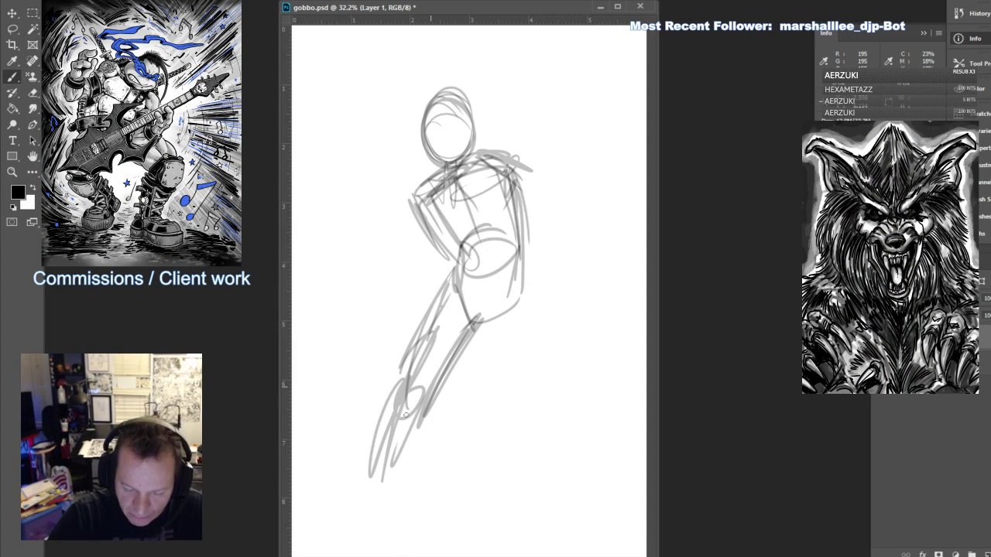
{"action": "mouse_move", "coordinate": [395, 402]}
{"action": "left_mouse_down"}
{"action": "mouse_move", "coordinate": [370, 514]}
{"action": "mouse_move", "coordinate": [320, 546]}
{"action": "mouse_move", "coordinate": [386, 539]}
{"action": "left_mouse_up"}
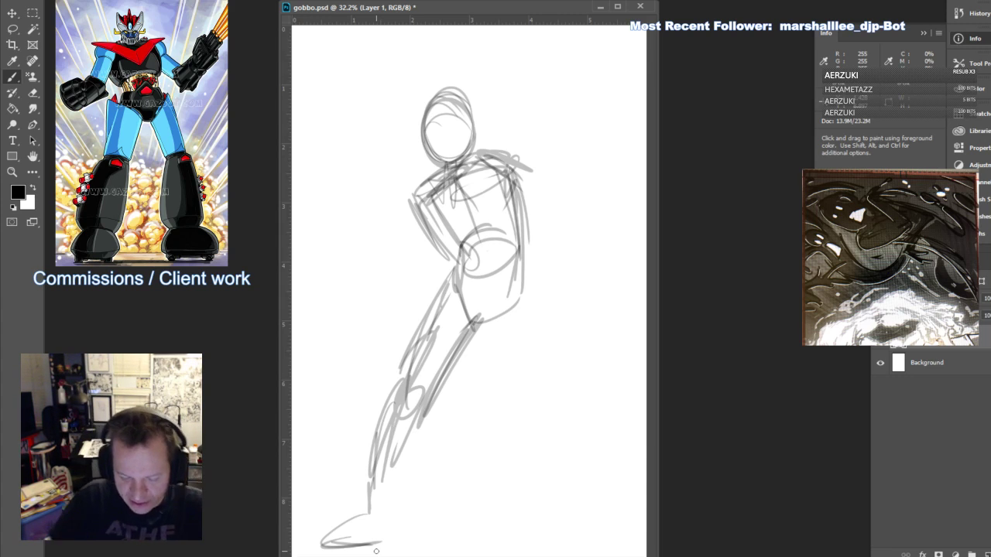
{"action": "mouse_move", "coordinate": [350, 545]}
{"action": "left_mouse_down"}
{"action": "mouse_move", "coordinate": [402, 538]}
{"action": "mouse_move", "coordinate": [394, 548]}
{"action": "mouse_move", "coordinate": [398, 465]}
{"action": "left_mouse_up"}
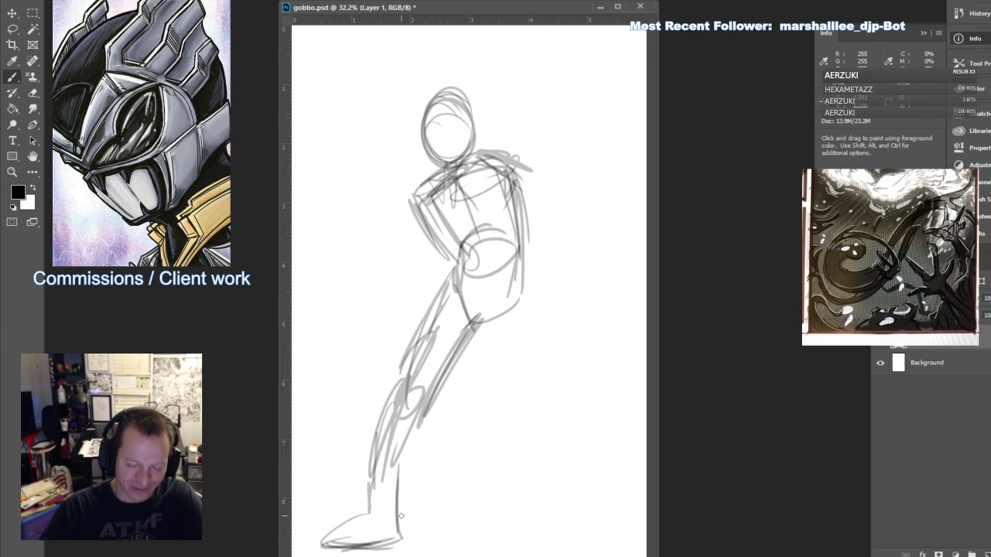
Build up the outer and inner contours of the extended leg from the ankle to the hip
{"action": "mouse_move", "coordinate": [402, 521]}
{"action": "left_mouse_down"}
{"action": "mouse_move", "coordinate": [420, 441]}
{"action": "mouse_move", "coordinate": [488, 319]}
{"action": "left_mouse_up"}
{"action": "left_click_drag", "start_coordinate": [441, 386], "coordinate": [503, 324]}
{"action": "left_click_drag", "start_coordinate": [438, 395], "coordinate": [500, 328]}
{"action": "mouse_move", "coordinate": [370, 508]}
{"action": "left_mouse_down"}
{"action": "mouse_move", "coordinate": [385, 388]}
{"action": "mouse_move", "coordinate": [473, 289]}
{"action": "left_mouse_up"}
{"action": "mouse_move", "coordinate": [425, 330]}
{"action": "left_mouse_down"}
{"action": "mouse_move", "coordinate": [505, 300]}
{"action": "mouse_move", "coordinate": [461, 314]}
{"action": "left_mouse_up"}
Sketch the raised bent leg with a large oval thigh, a rounded knee and a foreshortened lower leg behind it
{"action": "left_click_drag", "start_coordinate": [542, 278], "coordinate": [504, 322]}
{"action": "mouse_move", "coordinate": [495, 280]}
{"action": "left_mouse_down"}
{"action": "mouse_move", "coordinate": [558, 382]}
{"action": "mouse_move", "coordinate": [525, 378]}
{"action": "mouse_move", "coordinate": [546, 384]}
{"action": "left_mouse_up"}
{"action": "mouse_move", "coordinate": [542, 325]}
{"action": "left_mouse_down"}
{"action": "mouse_move", "coordinate": [506, 338]}
{"action": "mouse_move", "coordinate": [502, 376]}
{"action": "mouse_move", "coordinate": [533, 418]}
{"action": "left_mouse_up"}
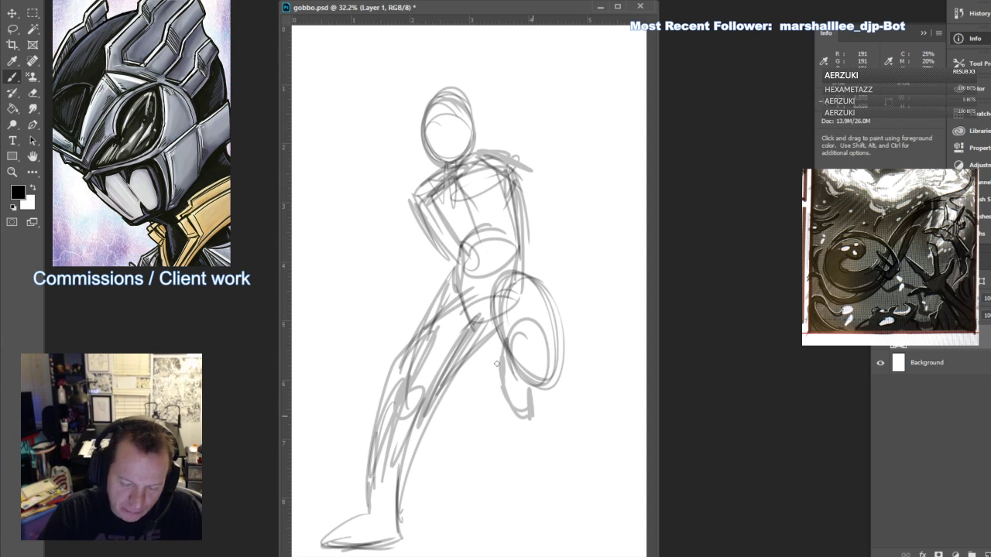
{"action": "left_click_drag", "start_coordinate": [499, 337], "coordinate": [498, 387]}
{"action": "left_click_drag", "start_coordinate": [534, 314], "coordinate": [565, 391]}
{"action": "mouse_move", "coordinate": [567, 342]}
{"action": "left_mouse_down"}
{"action": "mouse_move", "coordinate": [498, 384]}
{"action": "mouse_move", "coordinate": [511, 426]}
{"action": "left_mouse_up"}
{"action": "left_click_drag", "start_coordinate": [519, 371], "coordinate": [530, 429]}
{"action": "left_click_drag", "start_coordinate": [550, 378], "coordinate": [526, 403]}
Refine the extended leg's upper thigh and the hip lines where both legs meet the pelvis
{"action": "left_click_drag", "start_coordinate": [440, 327], "coordinate": [425, 359]}
{"action": "left_click_drag", "start_coordinate": [482, 293], "coordinate": [436, 332]}
{"action": "mouse_move", "coordinate": [474, 283]}
{"action": "left_mouse_down"}
{"action": "mouse_move", "coordinate": [480, 315]}
{"action": "mouse_move", "coordinate": [464, 316]}
{"action": "left_mouse_up"}
{"action": "left_click_drag", "start_coordinate": [470, 280], "coordinate": [522, 268]}
Sketch the bent arm above the extended leg, with its elbow outward and its forearm crossing toward the waist
{"action": "left_click_drag", "start_coordinate": [443, 176], "coordinate": [376, 264]}
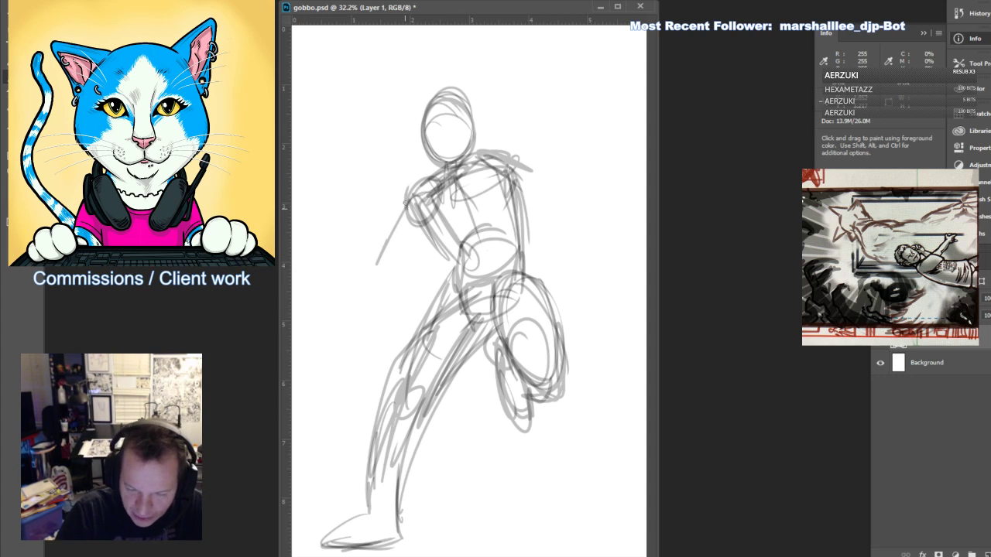
{"action": "left_click_drag", "start_coordinate": [415, 189], "coordinate": [369, 252]}
{"action": "left_click_drag", "start_coordinate": [435, 203], "coordinate": [400, 264]}
{"action": "left_click_drag", "start_coordinate": [405, 228], "coordinate": [372, 273]}
{"action": "mouse_move", "coordinate": [374, 274]}
{"action": "left_mouse_down"}
{"action": "mouse_move", "coordinate": [443, 262]}
{"action": "mouse_move", "coordinate": [449, 242]}
{"action": "left_mouse_up"}
{"action": "mouse_move", "coordinate": [401, 245]}
{"action": "left_mouse_down"}
{"action": "mouse_move", "coordinate": [440, 235]}
{"action": "mouse_move", "coordinate": [465, 262]}
{"action": "left_mouse_up"}
Sketch the other arm swinging outward from the shoulder above the raised leg, with a bent elbow and lowered hand
{"action": "mouse_move", "coordinate": [472, 178]}
{"action": "left_mouse_down"}
{"action": "mouse_move", "coordinate": [517, 142]}
{"action": "mouse_move", "coordinate": [555, 175]}
{"action": "left_mouse_up"}
{"action": "left_click_drag", "start_coordinate": [495, 176], "coordinate": [562, 198]}
{"action": "mouse_move", "coordinate": [514, 158]}
{"action": "left_mouse_down"}
{"action": "mouse_move", "coordinate": [577, 210]}
{"action": "mouse_move", "coordinate": [567, 188]}
{"action": "mouse_move", "coordinate": [569, 203]}
{"action": "mouse_move", "coordinate": [593, 204]}
{"action": "mouse_move", "coordinate": [609, 249]}
{"action": "left_mouse_up"}
{"action": "mouse_move", "coordinate": [573, 208]}
{"action": "left_mouse_down"}
{"action": "mouse_move", "coordinate": [589, 256]}
{"action": "mouse_move", "coordinate": [579, 271]}
{"action": "mouse_move", "coordinate": [610, 260]}
{"action": "left_mouse_up"}
{"action": "mouse_move", "coordinate": [450, 162]}
{"action": "left_mouse_down"}
{"action": "mouse_move", "coordinate": [419, 131]}
{"action": "mouse_move", "coordinate": [449, 164]}
{"action": "left_mouse_up"}
Try a more upright shin and foot drawn over the extended leg's existing lines
{"action": "left_click_drag", "start_coordinate": [450, 312], "coordinate": [383, 393]}
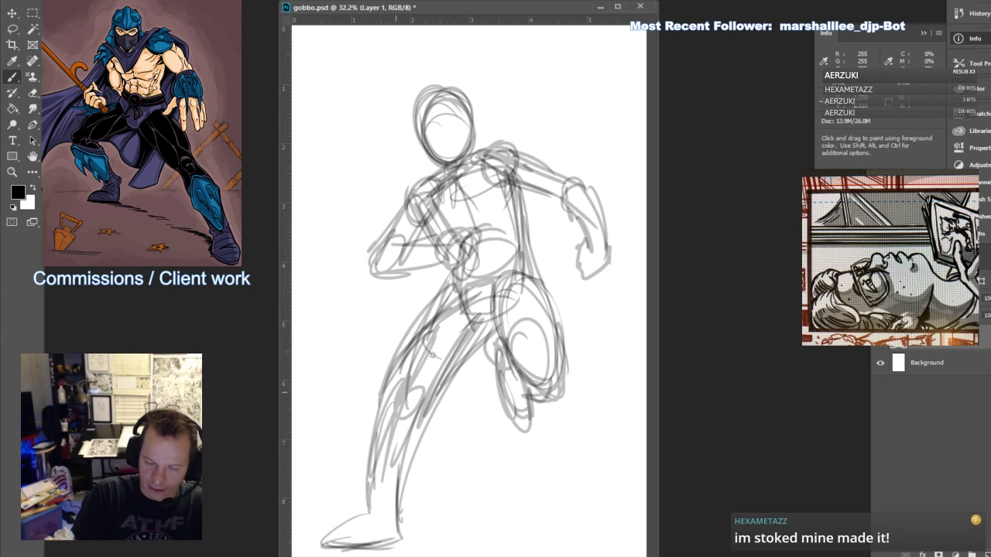
{"action": "mouse_move", "coordinate": [480, 333]}
{"action": "left_mouse_down"}
{"action": "mouse_move", "coordinate": [414, 432]}
{"action": "mouse_move", "coordinate": [387, 534]}
{"action": "left_mouse_up"}
{"action": "left_click_drag", "start_coordinate": [422, 430], "coordinate": [424, 517]}
{"action": "left_click_drag", "start_coordinate": [367, 538], "coordinate": [428, 528]}
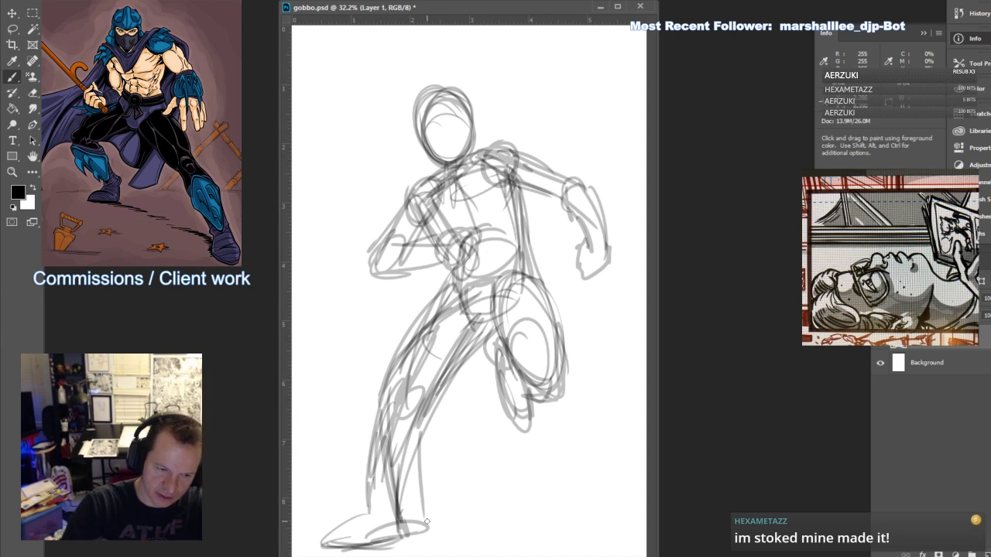
Erase the extended leg's old shin lines and redraw the lower leg and foot beneath the knee, adding a short ground mark
{"action": "key", "text": "e"}
{"action": "mouse_move", "coordinate": [365, 502]}
{"action": "left_mouse_down"}
{"action": "mouse_move", "coordinate": [371, 528]}
{"action": "mouse_move", "coordinate": [381, 483]}
{"action": "mouse_move", "coordinate": [371, 458]}
{"action": "mouse_move", "coordinate": [398, 540]}
{"action": "mouse_move", "coordinate": [386, 536]}
{"action": "mouse_move", "coordinate": [400, 519]}
{"action": "mouse_move", "coordinate": [393, 393]}
{"action": "mouse_move", "coordinate": [427, 529]}
{"action": "left_mouse_up"}
{"action": "key", "text": "b"}
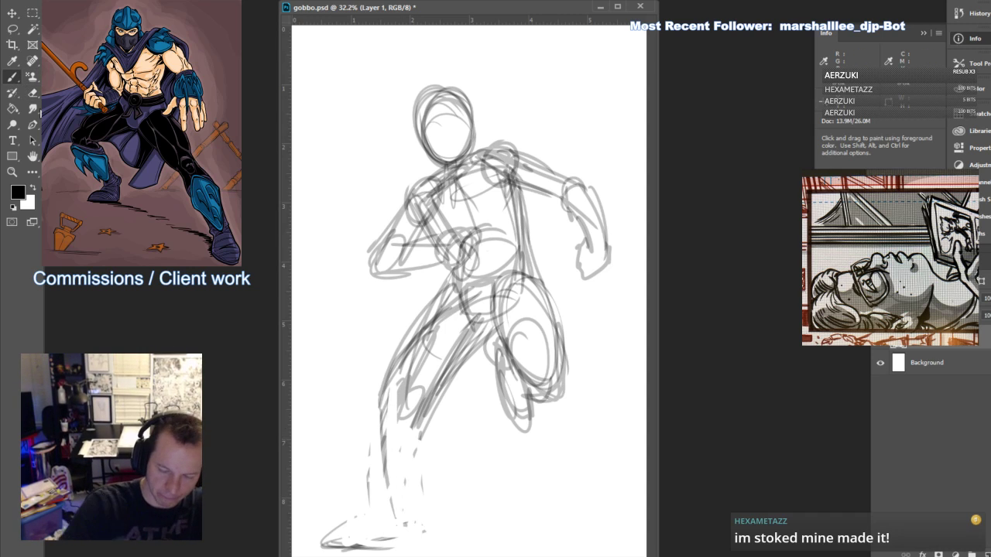
{"action": "left_click_drag", "start_coordinate": [415, 418], "coordinate": [419, 529]}
{"action": "mouse_move", "coordinate": [423, 430]}
{"action": "left_mouse_down"}
{"action": "mouse_move", "coordinate": [434, 521]}
{"action": "mouse_move", "coordinate": [368, 542]}
{"action": "mouse_move", "coordinate": [448, 542]}
{"action": "mouse_move", "coordinate": [443, 492]}
{"action": "mouse_move", "coordinate": [443, 542]}
{"action": "mouse_move", "coordinate": [379, 551]}
{"action": "mouse_move", "coordinate": [444, 531]}
{"action": "mouse_move", "coordinate": [455, 546]}
{"action": "left_mouse_up"}
{"action": "left_click_drag", "start_coordinate": [520, 535], "coordinate": [491, 545]}
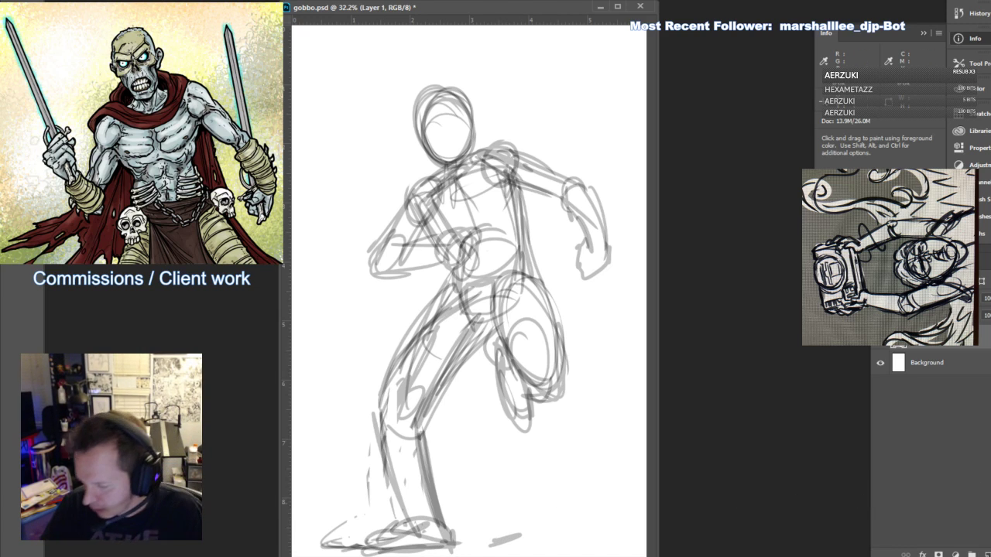
Set Layer 1's opacity to 50% and add a new layer above it, keeping black and the hard round brush
{"action": "type", "text": "50"}
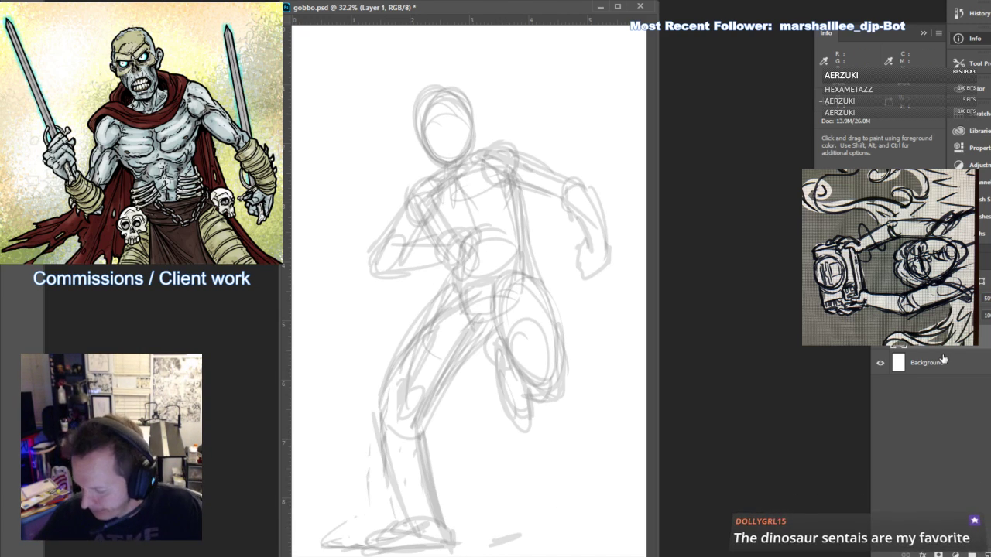
{"action": "left_click", "coordinate": [988, 554]}
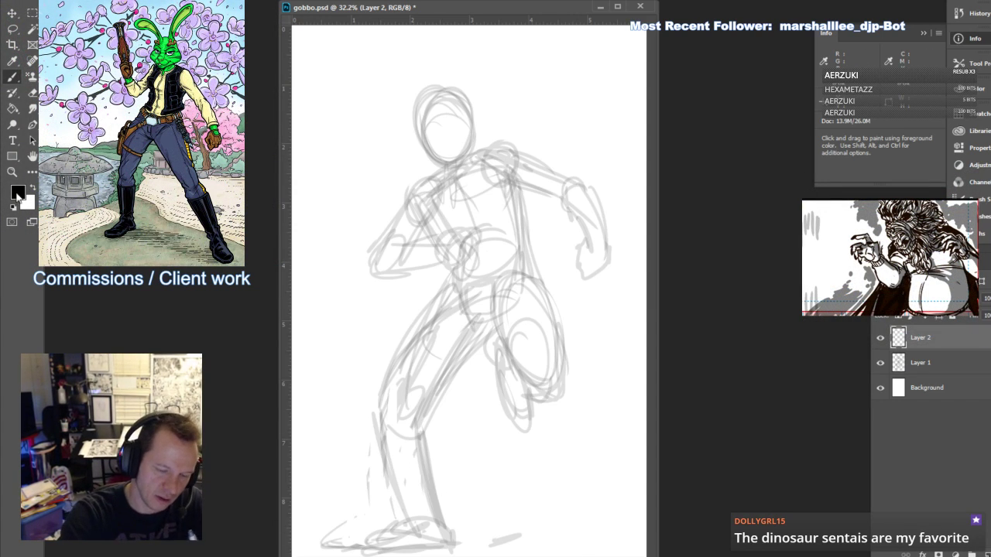
{"action": "left_click", "coordinate": [17, 192]}
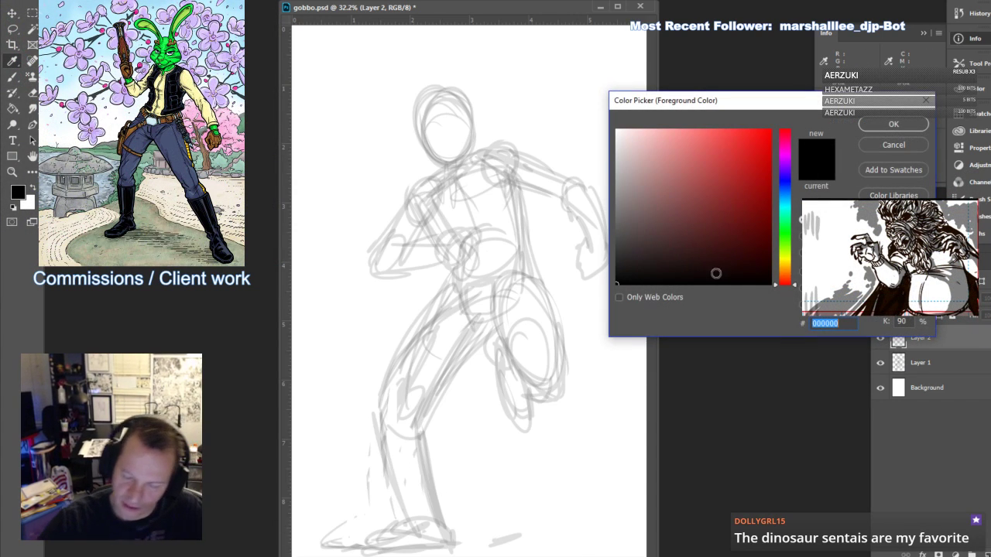
{"action": "left_click", "coordinate": [891, 126]}
{"action": "left_click", "coordinate": [29, 2]}
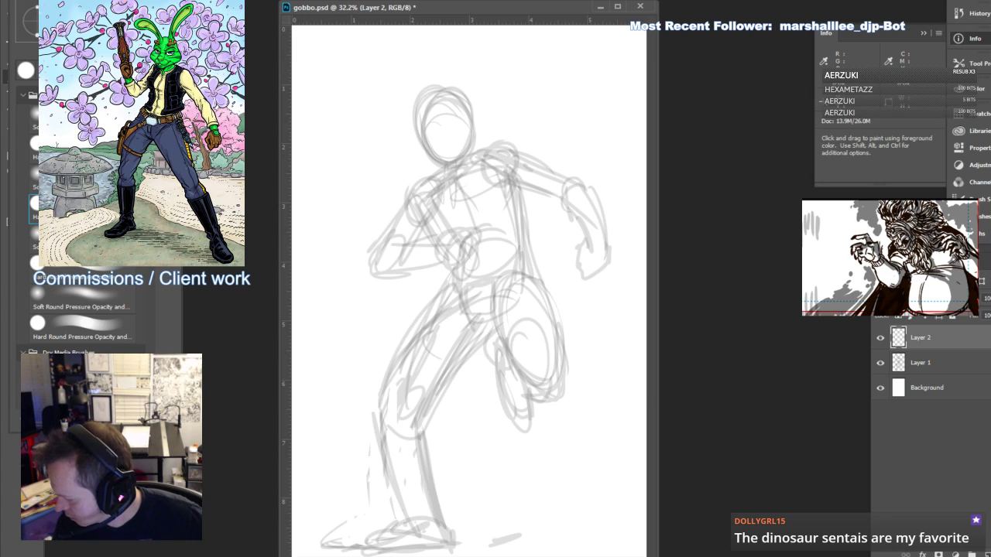
{"action": "key", "text": "Escape"}
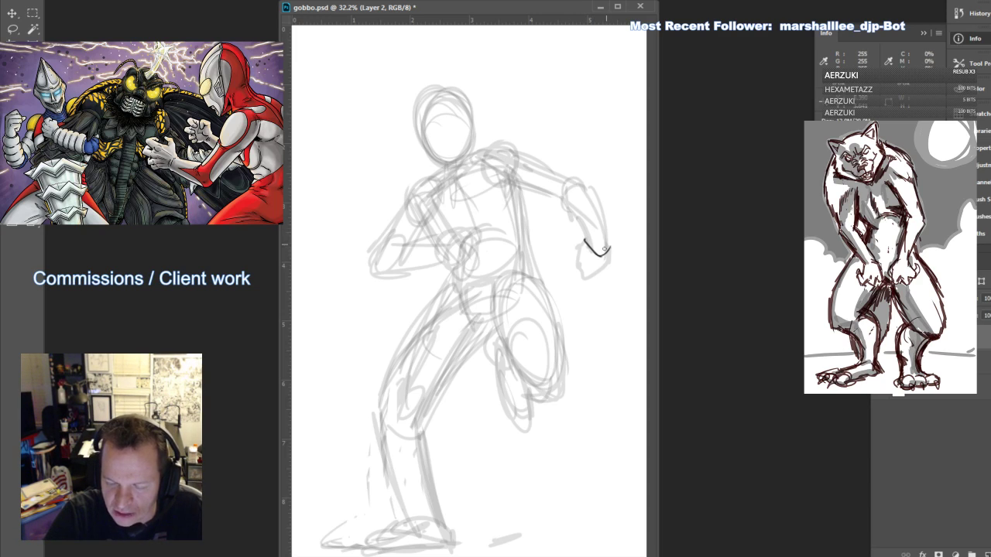
Draw the outstretched arm's forearm, wrist cuff, curled hand and pointed elbow guard in black on Layer 2
{"action": "mouse_move", "coordinate": [586, 238]}
{"action": "left_mouse_down"}
{"action": "mouse_move", "coordinate": [604, 245]}
{"action": "mouse_move", "coordinate": [608, 232]}
{"action": "mouse_move", "coordinate": [565, 211]}
{"action": "mouse_move", "coordinate": [579, 175]}
{"action": "mouse_move", "coordinate": [571, 218]}
{"action": "left_mouse_up"}
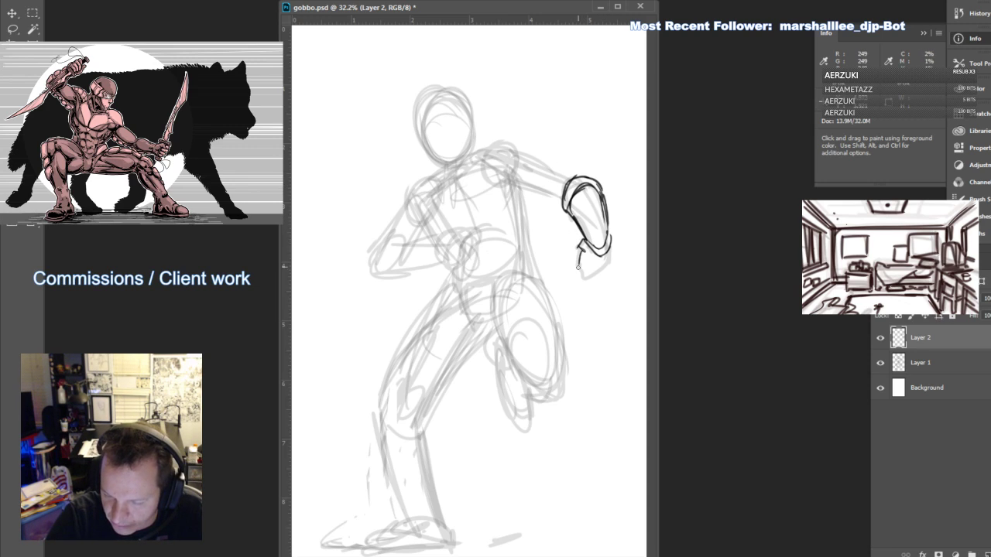
{"action": "left_click_drag", "start_coordinate": [577, 266], "coordinate": [588, 252]}
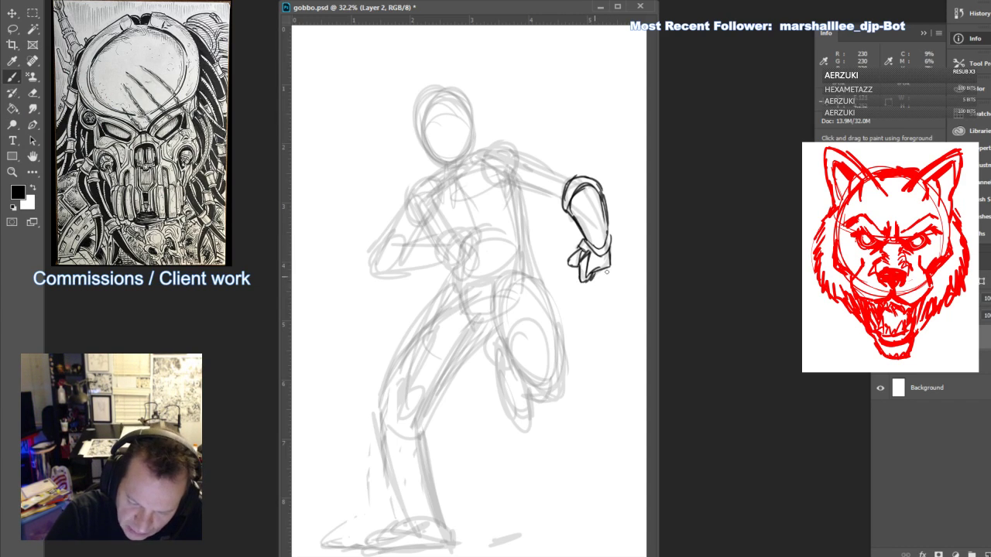
{"action": "left_click_drag", "start_coordinate": [595, 277], "coordinate": [609, 244]}
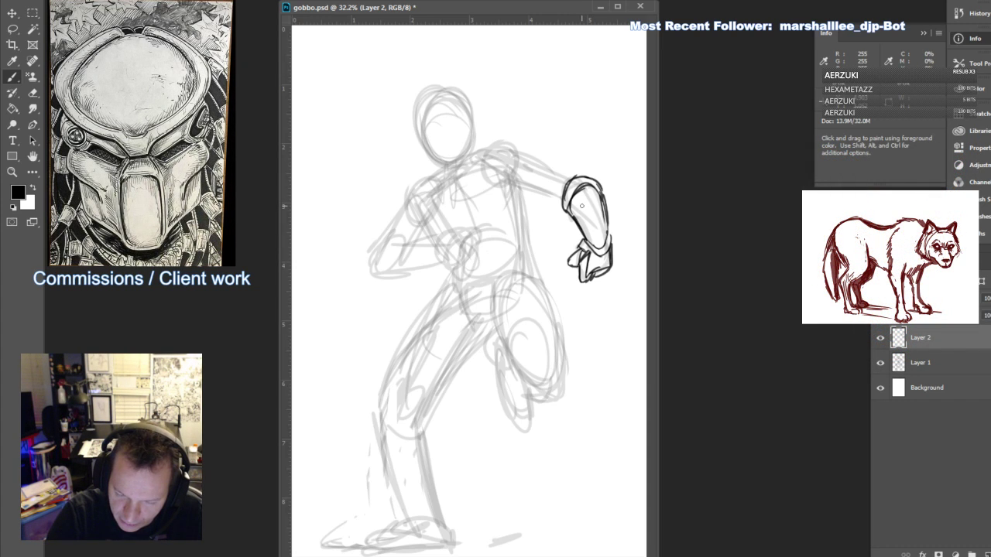
{"action": "mouse_move", "coordinate": [562, 200]}
{"action": "left_mouse_down"}
{"action": "mouse_move", "coordinate": [569, 160]}
{"action": "mouse_move", "coordinate": [585, 167]}
{"action": "left_mouse_up"}
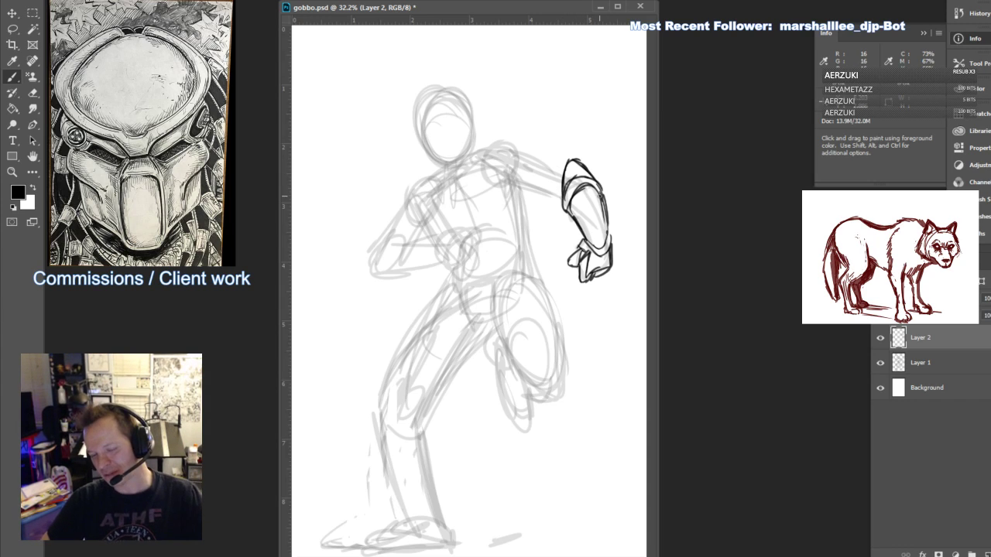
Draw the bent arm's forearm guard, rounded elbow, wrist cuff and clenched fist over the faded sketch
{"action": "mouse_move", "coordinate": [439, 241]}
{"action": "left_mouse_down"}
{"action": "mouse_move", "coordinate": [448, 268]}
{"action": "mouse_move", "coordinate": [400, 244]}
{"action": "mouse_move", "coordinate": [392, 269]}
{"action": "mouse_move", "coordinate": [395, 277]}
{"action": "mouse_move", "coordinate": [435, 265]}
{"action": "mouse_move", "coordinate": [390, 246]}
{"action": "mouse_move", "coordinate": [430, 264]}
{"action": "mouse_move", "coordinate": [442, 247]}
{"action": "mouse_move", "coordinate": [446, 261]}
{"action": "mouse_move", "coordinate": [442, 245]}
{"action": "mouse_move", "coordinate": [439, 266]}
{"action": "mouse_move", "coordinate": [444, 242]}
{"action": "mouse_move", "coordinate": [460, 238]}
{"action": "mouse_move", "coordinate": [459, 267]}
{"action": "left_mouse_up"}
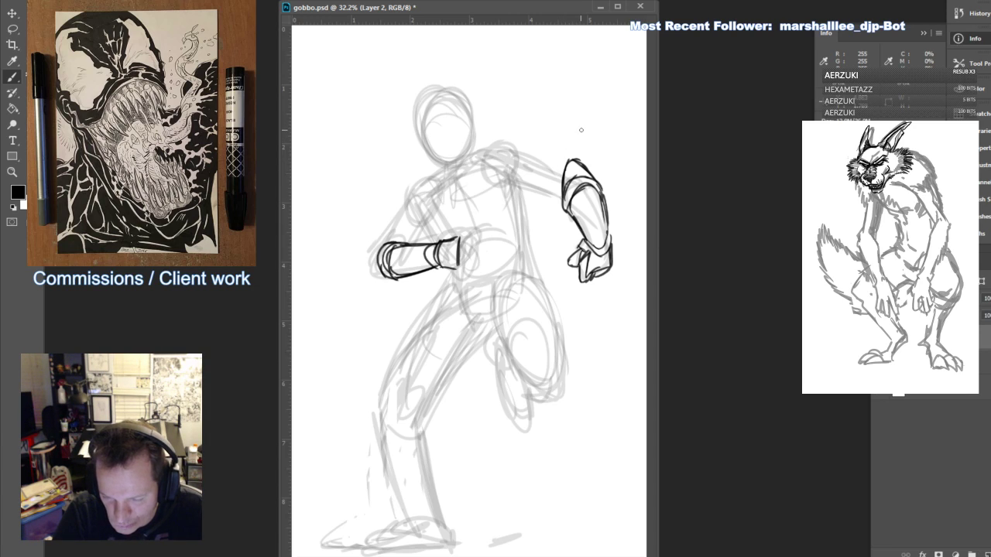
{"action": "left_click_drag", "start_coordinate": [386, 276], "coordinate": [360, 271]}
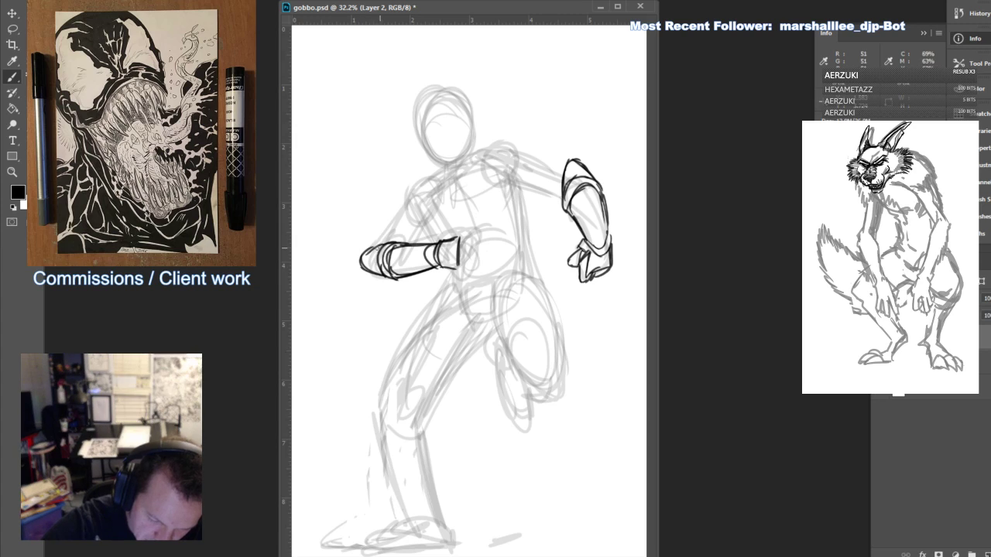
{"action": "mouse_move", "coordinate": [445, 243]}
{"action": "left_mouse_down"}
{"action": "mouse_move", "coordinate": [472, 237]}
{"action": "mouse_move", "coordinate": [460, 253]}
{"action": "mouse_move", "coordinate": [474, 244]}
{"action": "mouse_move", "coordinate": [467, 267]}
{"action": "left_mouse_up"}
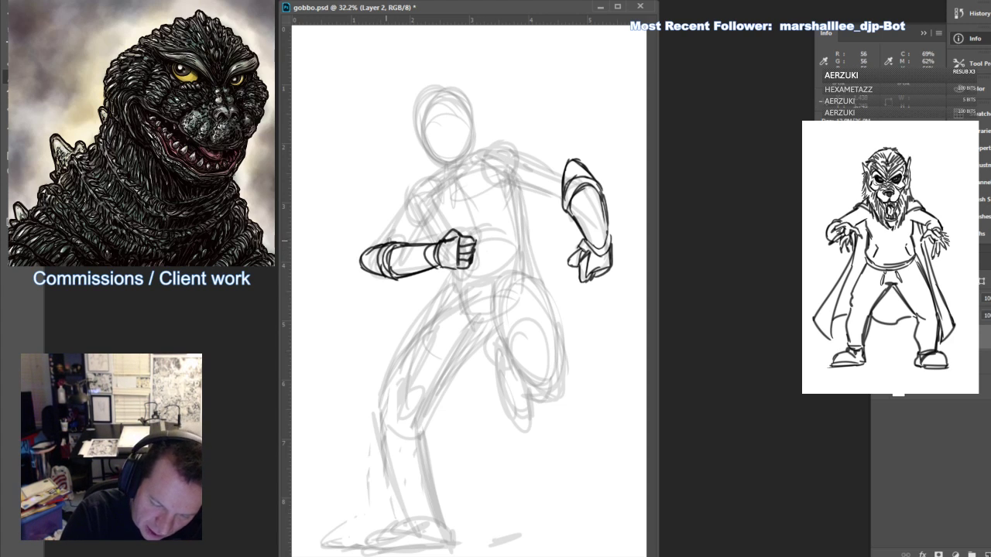
Ink the bent arm's shoulder and upper arm, plus the outstretched arm's shoulder and both upper-arm edges
{"action": "mouse_move", "coordinate": [402, 240]}
{"action": "left_mouse_down"}
{"action": "mouse_move", "coordinate": [423, 225]}
{"action": "mouse_move", "coordinate": [382, 240]}
{"action": "mouse_move", "coordinate": [414, 193]}
{"action": "left_mouse_up"}
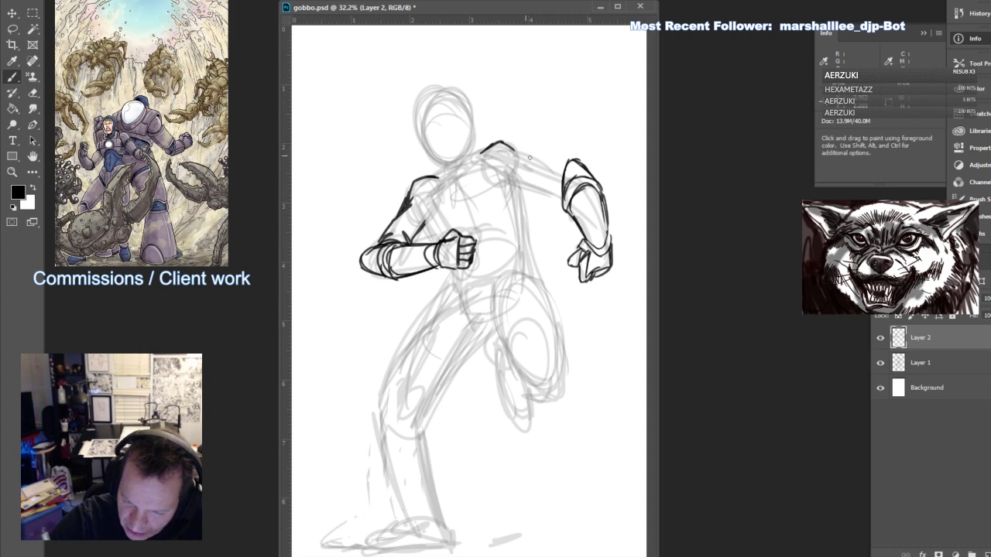
{"action": "left_click_drag", "start_coordinate": [511, 151], "coordinate": [562, 169]}
{"action": "mouse_move", "coordinate": [505, 180]}
{"action": "left_mouse_down"}
{"action": "mouse_move", "coordinate": [563, 199]}
{"action": "mouse_move", "coordinate": [512, 180]}
{"action": "left_mouse_up"}
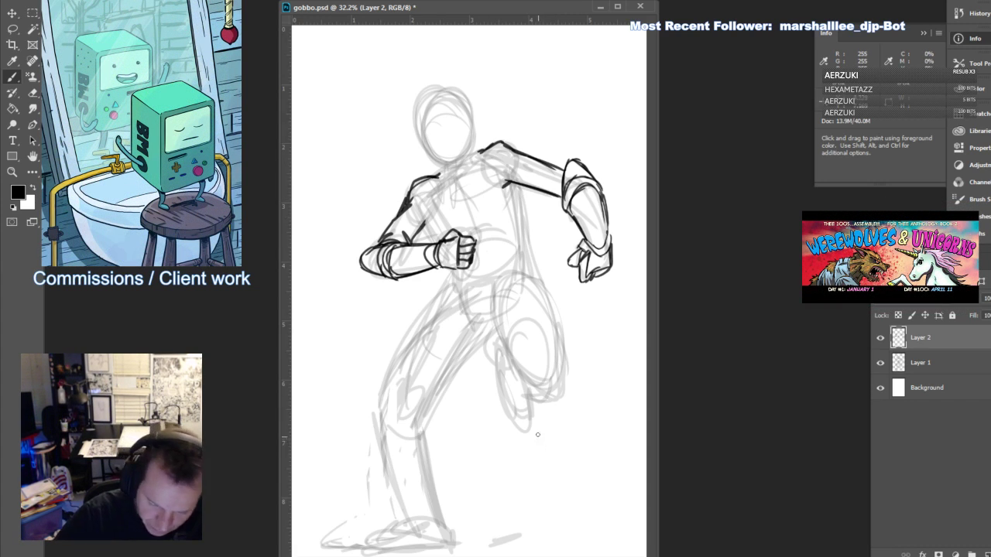
Draw banded armor plates down the planted leg's thigh, a knee pad, and strapped inner-thigh lines up to the groin
{"action": "mouse_move", "coordinate": [413, 314]}
{"action": "left_mouse_down"}
{"action": "mouse_move", "coordinate": [463, 309]}
{"action": "mouse_move", "coordinate": [403, 336]}
{"action": "left_mouse_up"}
{"action": "left_click_drag", "start_coordinate": [423, 315], "coordinate": [460, 318]}
{"action": "left_click_drag", "start_coordinate": [423, 314], "coordinate": [406, 324]}
{"action": "left_click_drag", "start_coordinate": [461, 319], "coordinate": [447, 344]}
{"action": "mouse_move", "coordinate": [450, 342]}
{"action": "left_mouse_down"}
{"action": "mouse_move", "coordinate": [460, 321]}
{"action": "mouse_move", "coordinate": [388, 373]}
{"action": "mouse_move", "coordinate": [443, 364]}
{"action": "left_mouse_up"}
{"action": "mouse_move", "coordinate": [403, 349]}
{"action": "left_mouse_down"}
{"action": "mouse_move", "coordinate": [444, 353]}
{"action": "mouse_move", "coordinate": [388, 363]}
{"action": "left_mouse_up"}
{"action": "left_click_drag", "start_coordinate": [462, 318], "coordinate": [443, 370]}
{"action": "mouse_move", "coordinate": [377, 395]}
{"action": "left_mouse_down"}
{"action": "mouse_move", "coordinate": [425, 371]}
{"action": "mouse_move", "coordinate": [428, 399]}
{"action": "mouse_move", "coordinate": [378, 435]}
{"action": "mouse_move", "coordinate": [429, 404]}
{"action": "left_mouse_up"}
{"action": "mouse_move", "coordinate": [378, 436]}
{"action": "left_mouse_down"}
{"action": "mouse_move", "coordinate": [431, 416]}
{"action": "mouse_move", "coordinate": [470, 321]}
{"action": "left_mouse_up"}
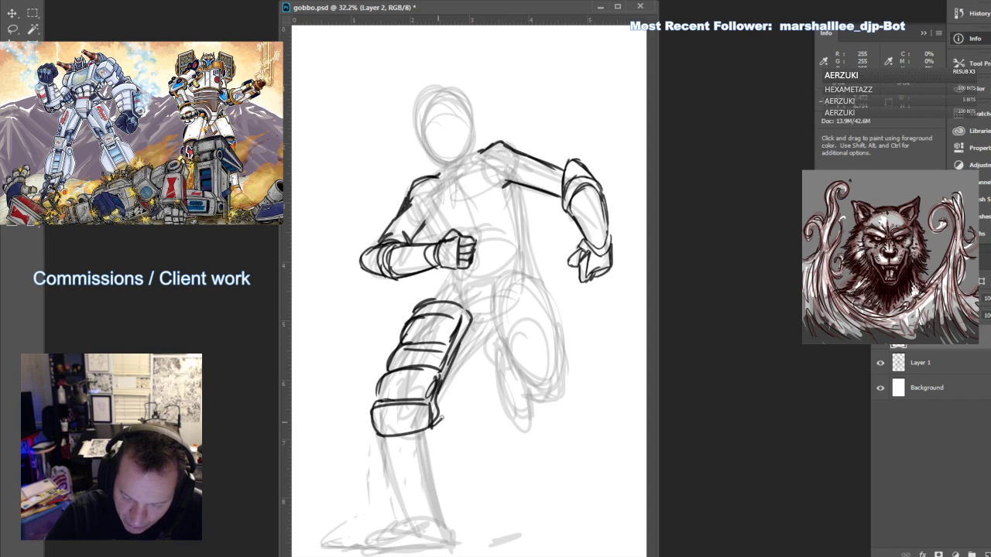
{"action": "left_click_drag", "start_coordinate": [442, 419], "coordinate": [487, 329]}
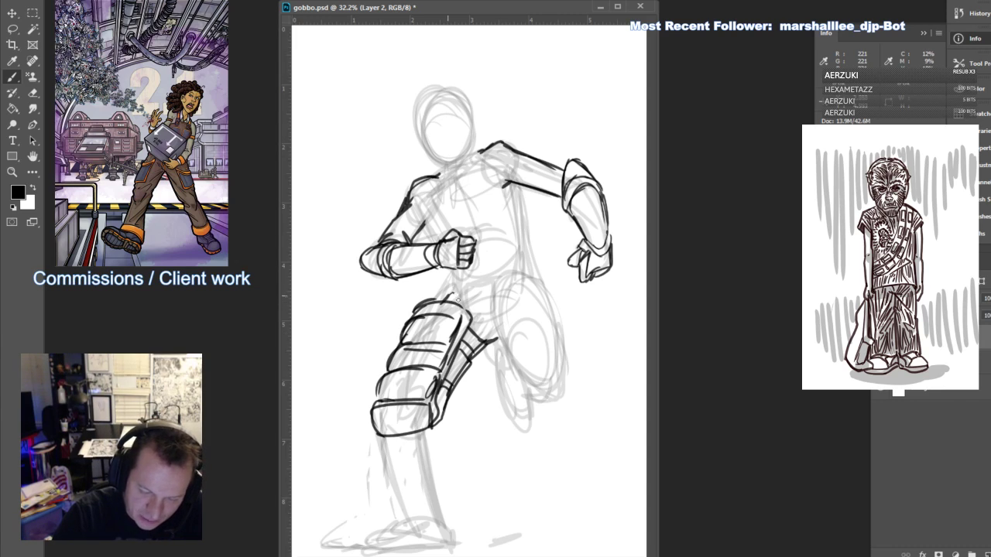
{"action": "mouse_move", "coordinate": [457, 301]}
{"action": "left_mouse_down"}
{"action": "mouse_move", "coordinate": [493, 302]}
{"action": "mouse_move", "coordinate": [444, 299]}
{"action": "left_mouse_up"}
Add stacked shin guard plates below the planted leg's knee and outline the calf behind them
{"action": "left_click_drag", "start_coordinate": [388, 439], "coordinate": [432, 435]}
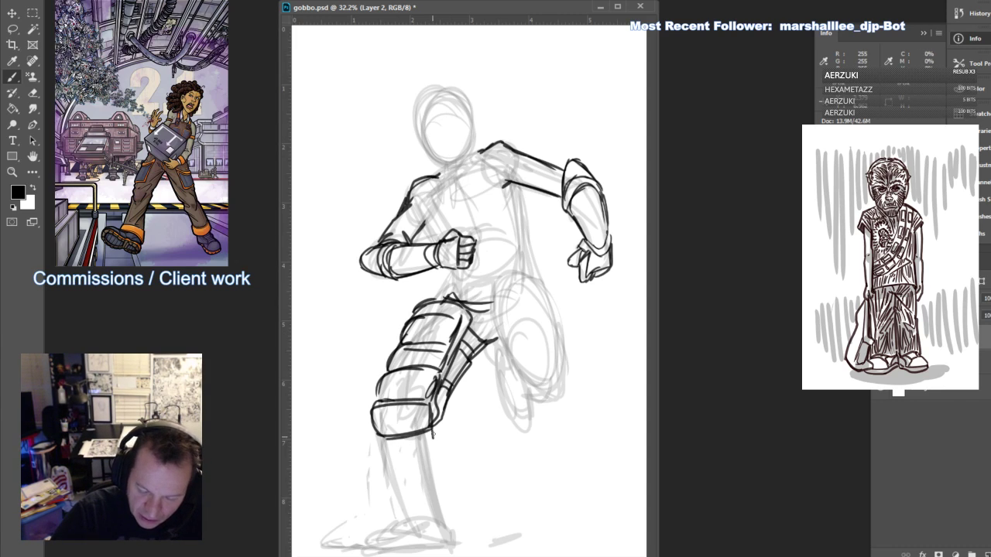
{"action": "mouse_move", "coordinate": [386, 469]}
{"action": "left_mouse_down"}
{"action": "mouse_move", "coordinate": [441, 457]}
{"action": "mouse_move", "coordinate": [389, 495]}
{"action": "mouse_move", "coordinate": [445, 494]}
{"action": "left_mouse_up"}
{"action": "left_click_drag", "start_coordinate": [439, 463], "coordinate": [445, 492]}
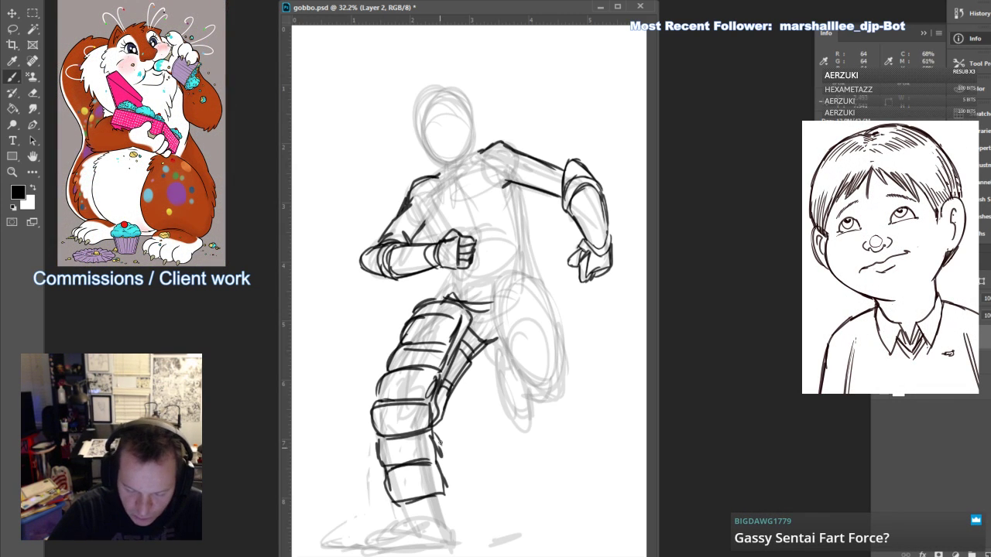
{"action": "left_click_drag", "start_coordinate": [438, 410], "coordinate": [452, 463]}
{"action": "left_click_drag", "start_coordinate": [455, 487], "coordinate": [453, 468]}
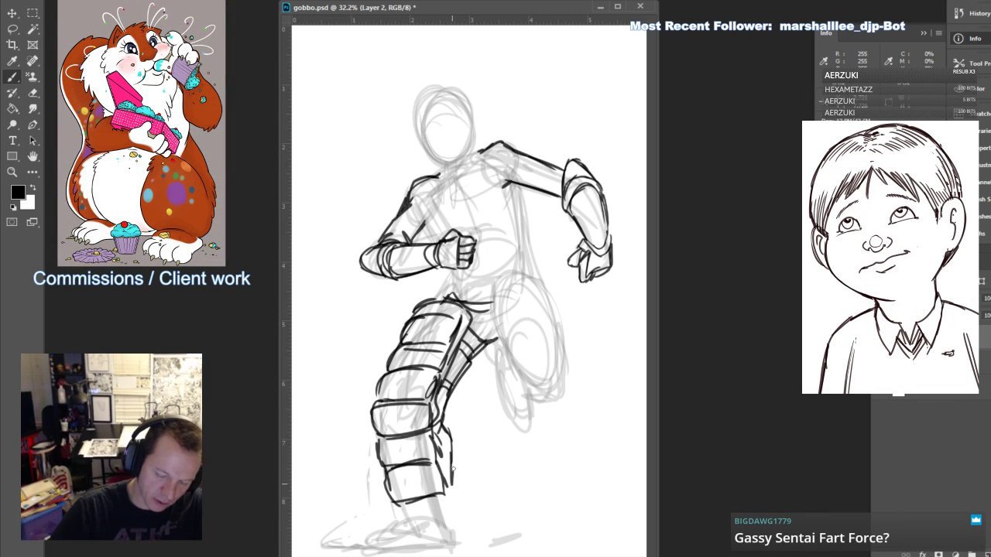
Draw the planted foot's rounded boot with a flat sole, ankle and heel
{"action": "mouse_move", "coordinate": [400, 510]}
{"action": "left_mouse_down"}
{"action": "mouse_move", "coordinate": [444, 503]}
{"action": "mouse_move", "coordinate": [372, 541]}
{"action": "mouse_move", "coordinate": [426, 511]}
{"action": "left_mouse_up"}
{"action": "left_click_drag", "start_coordinate": [369, 543], "coordinate": [438, 542]}
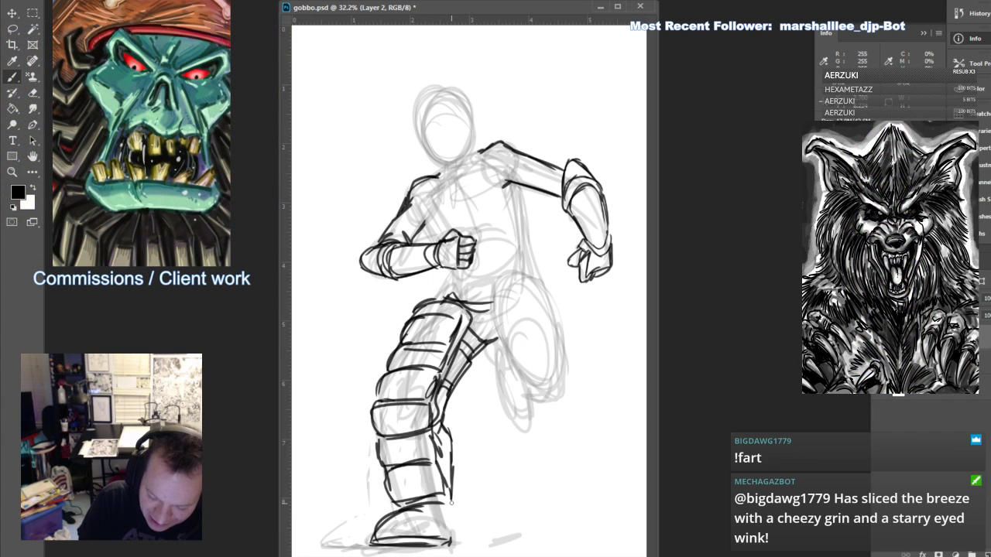
{"action": "mouse_move", "coordinate": [451, 502]}
{"action": "left_mouse_down"}
{"action": "mouse_move", "coordinate": [449, 542]}
{"action": "mouse_move", "coordinate": [443, 516]}
{"action": "left_mouse_up"}
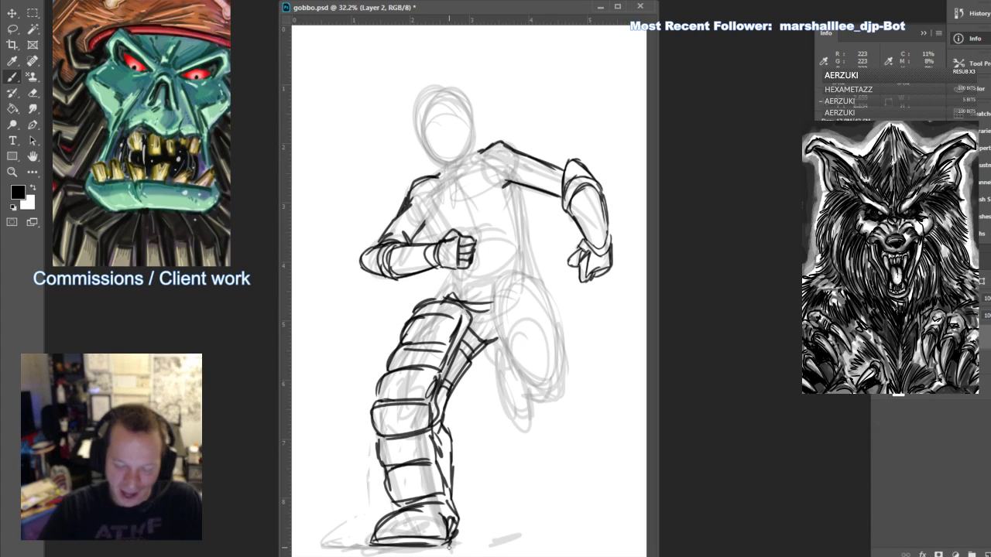
Outline the raised leg's thigh and bent knee, with a boxy pad on the front of the thigh
{"action": "mouse_move", "coordinate": [500, 338]}
{"action": "left_mouse_down"}
{"action": "mouse_move", "coordinate": [539, 287]}
{"action": "mouse_move", "coordinate": [562, 319]}
{"action": "mouse_move", "coordinate": [557, 298]}
{"action": "left_mouse_up"}
{"action": "left_click_drag", "start_coordinate": [557, 299], "coordinate": [573, 348]}
{"action": "left_click_drag", "start_coordinate": [525, 312], "coordinate": [528, 353]}
{"action": "mouse_move", "coordinate": [542, 359]}
{"action": "left_mouse_down"}
{"action": "mouse_move", "coordinate": [573, 350]}
{"action": "mouse_move", "coordinate": [536, 360]}
{"action": "left_mouse_up"}
{"action": "mouse_move", "coordinate": [526, 323]}
{"action": "left_mouse_down"}
{"action": "mouse_move", "coordinate": [545, 406]}
{"action": "mouse_move", "coordinate": [574, 358]}
{"action": "left_mouse_up"}
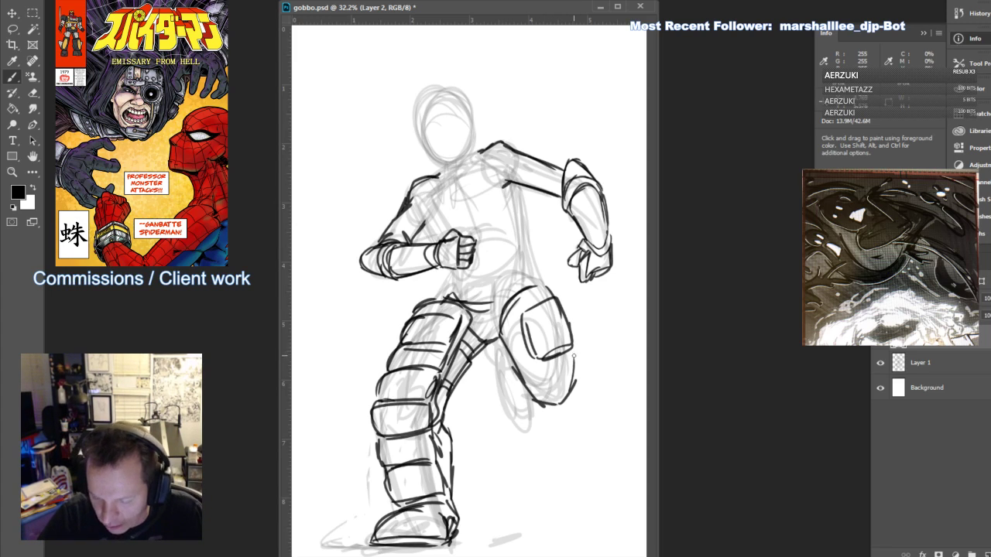
Draw the raised leg's trailing boot behind the knee, with its sole outline and small wheels along the edge
{"action": "mouse_move", "coordinate": [518, 398]}
{"action": "left_mouse_down"}
{"action": "mouse_move", "coordinate": [547, 405]}
{"action": "mouse_move", "coordinate": [501, 392]}
{"action": "left_mouse_up"}
{"action": "left_click_drag", "start_coordinate": [511, 352], "coordinate": [502, 390]}
{"action": "mouse_move", "coordinate": [508, 361]}
{"action": "left_mouse_down"}
{"action": "mouse_move", "coordinate": [493, 353]}
{"action": "mouse_move", "coordinate": [481, 382]}
{"action": "mouse_move", "coordinate": [501, 429]}
{"action": "left_mouse_up"}
{"action": "mouse_move", "coordinate": [502, 428]}
{"action": "left_mouse_down"}
{"action": "mouse_move", "coordinate": [514, 420]}
{"action": "mouse_move", "coordinate": [512, 392]}
{"action": "left_mouse_up"}
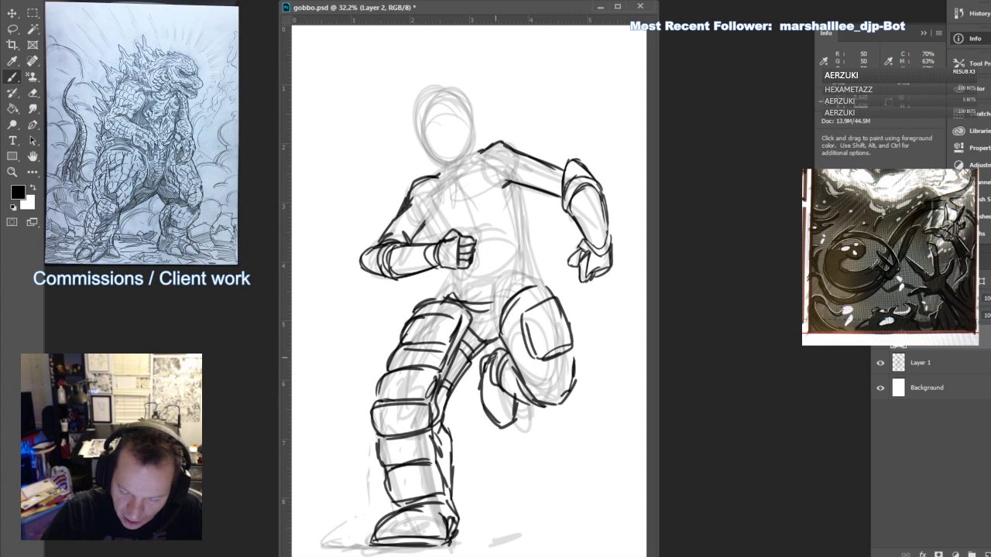
{"action": "mouse_move", "coordinate": [494, 358]}
{"action": "left_mouse_down"}
{"action": "mouse_move", "coordinate": [512, 349]}
{"action": "mouse_move", "coordinate": [486, 423]}
{"action": "left_mouse_up"}
{"action": "left_click_drag", "start_coordinate": [507, 411], "coordinate": [494, 422]}
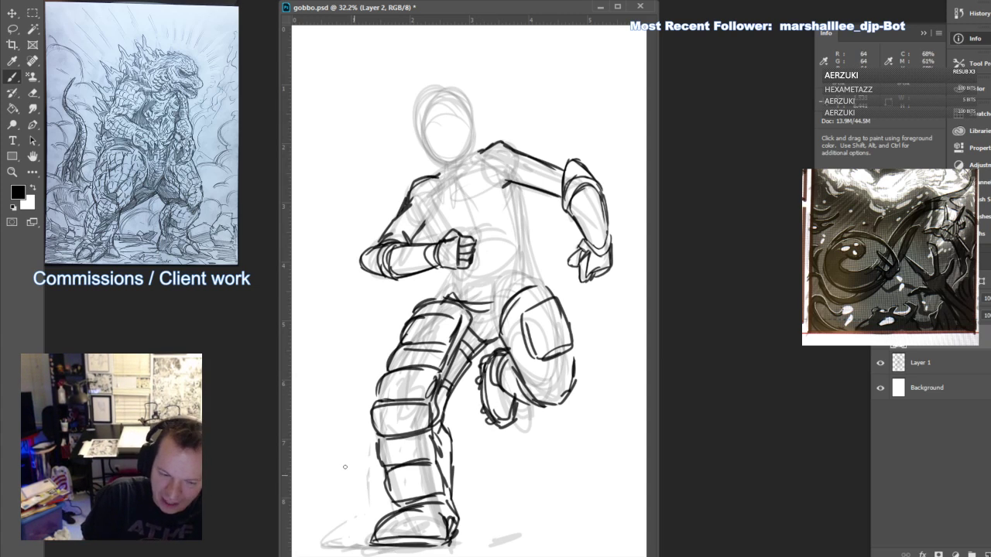
Move Layer 1 and Layer 2 together upward to leave room beneath the planted foot
{"action": "key", "text": "v"}
{"action": "left_click", "coordinate": [920, 362], "text": "shift"}
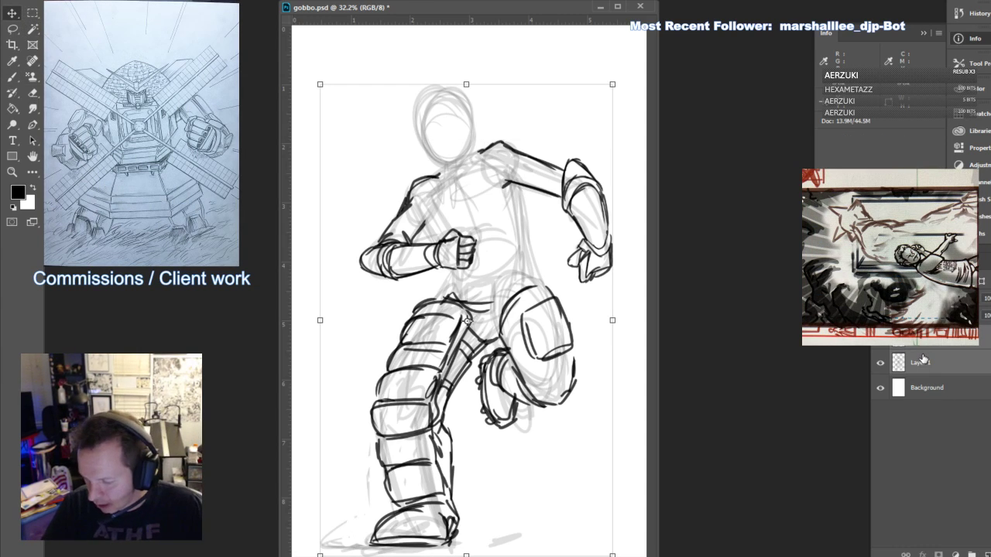
{"action": "left_click_drag", "start_coordinate": [556, 302], "coordinate": [553, 272]}
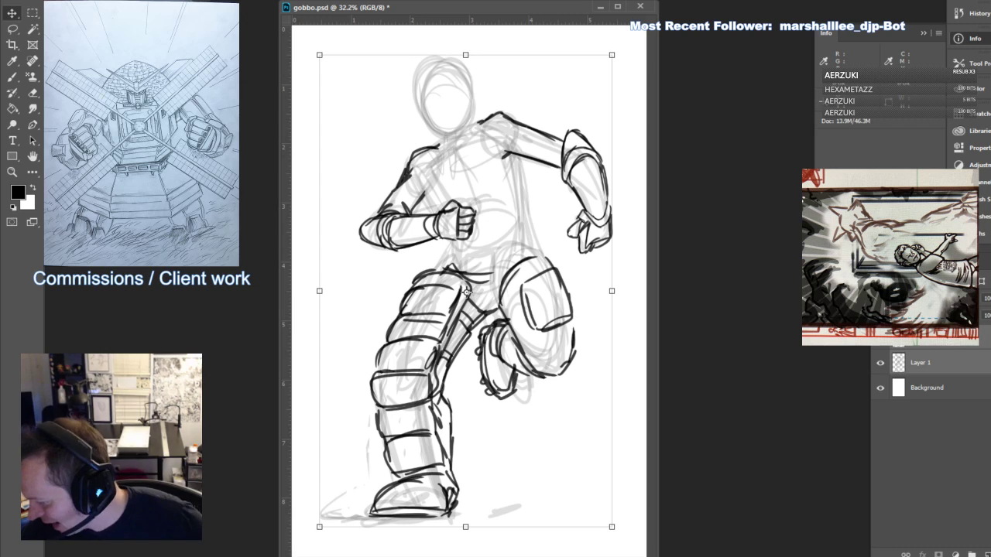
{"action": "key", "text": "b"}
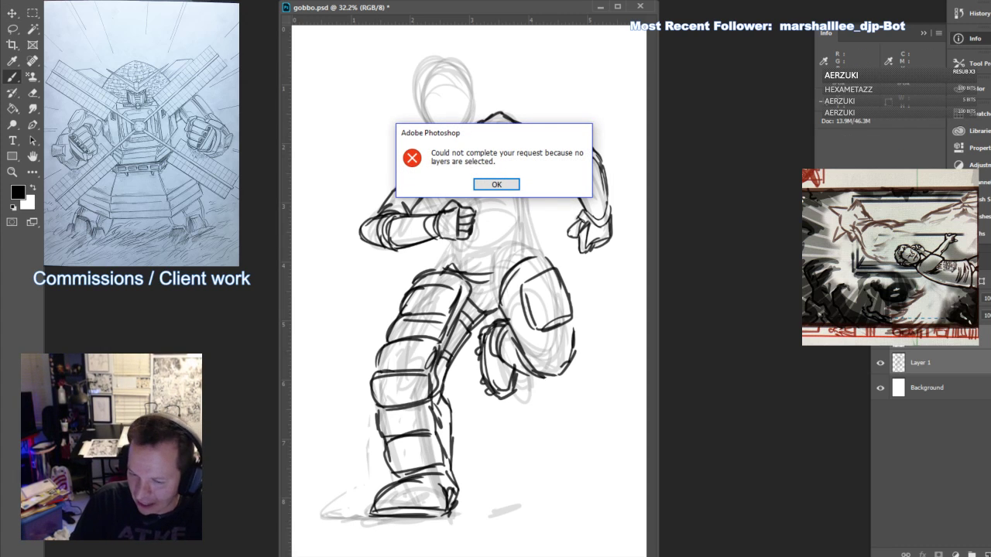
{"action": "key", "text": "Return"}
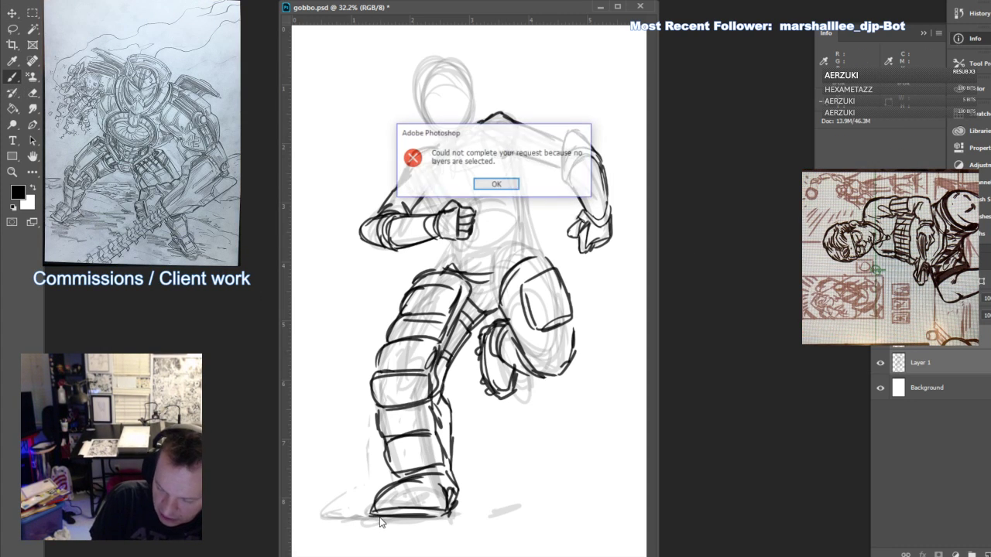
{"action": "left_click", "coordinate": [497, 184]}
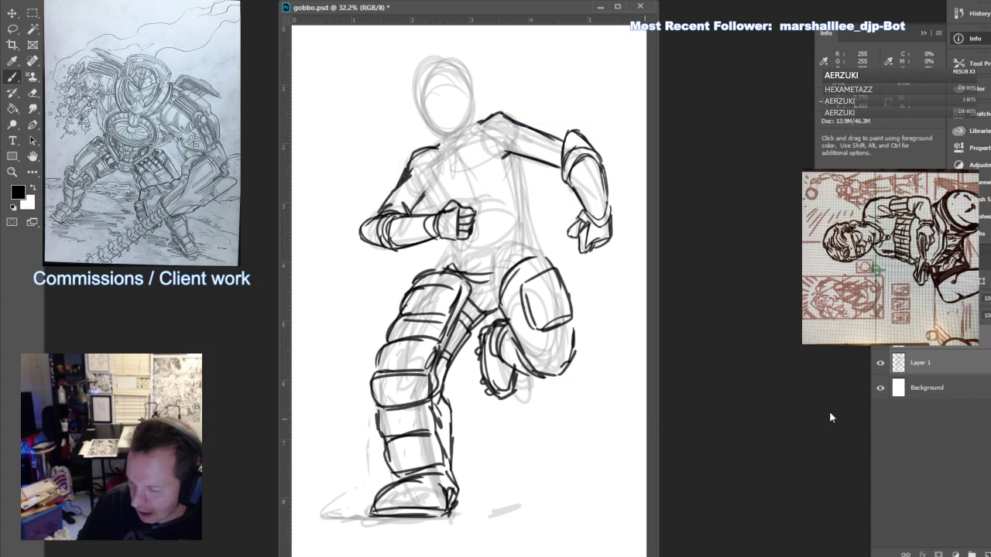
Draw roller-skate wheels beneath the planted boot on Layer 2
{"action": "left_click", "coordinate": [946, 350]}
{"action": "left_click_drag", "start_coordinate": [375, 519], "coordinate": [394, 523]}
{"action": "mouse_move", "coordinate": [396, 523]}
{"action": "left_mouse_down"}
{"action": "mouse_move", "coordinate": [397, 548]}
{"action": "mouse_move", "coordinate": [417, 546]}
{"action": "mouse_move", "coordinate": [416, 522]}
{"action": "mouse_move", "coordinate": [410, 538]}
{"action": "mouse_move", "coordinate": [435, 540]}
{"action": "left_mouse_up"}
{"action": "mouse_move", "coordinate": [430, 517]}
{"action": "left_mouse_down"}
{"action": "mouse_move", "coordinate": [428, 542]}
{"action": "mouse_move", "coordinate": [451, 534]}
{"action": "left_mouse_up"}
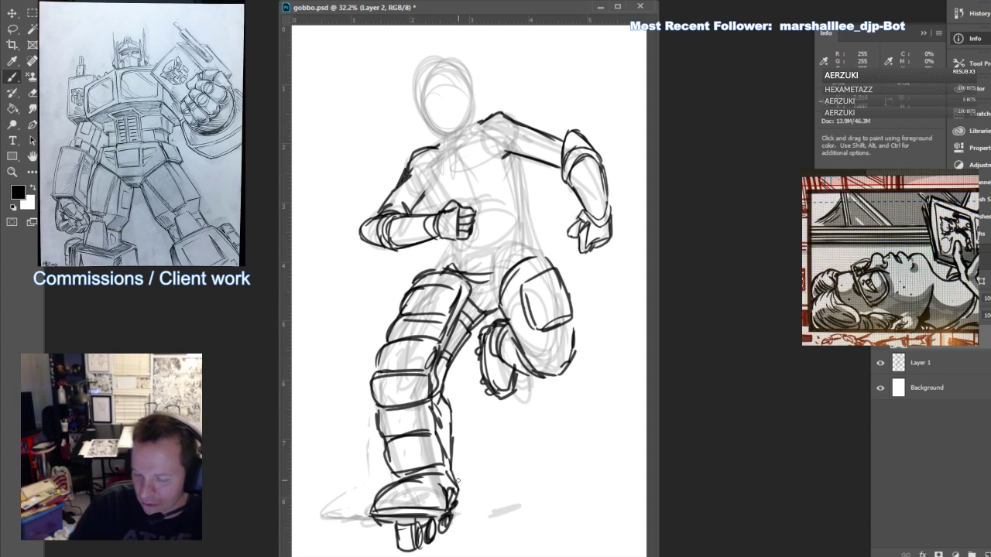
Reinforce the raised leg's pad outline and add dark detail strokes to the trailing skate's sole
{"action": "left_click_drag", "start_coordinate": [556, 265], "coordinate": [564, 328]}
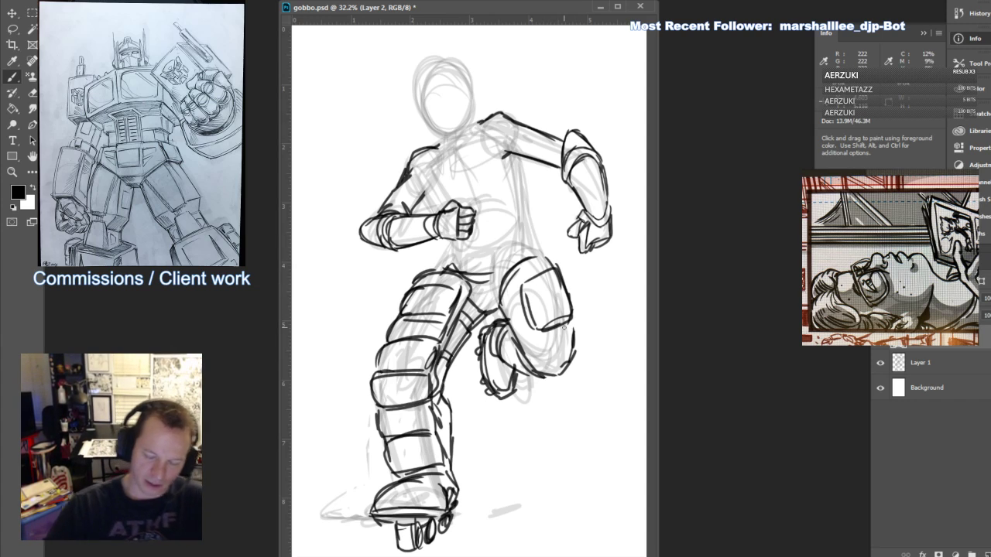
{"action": "mouse_move", "coordinate": [496, 366]}
{"action": "left_mouse_down"}
{"action": "mouse_move", "coordinate": [508, 378]}
{"action": "mouse_move", "coordinate": [495, 387]}
{"action": "left_mouse_up"}
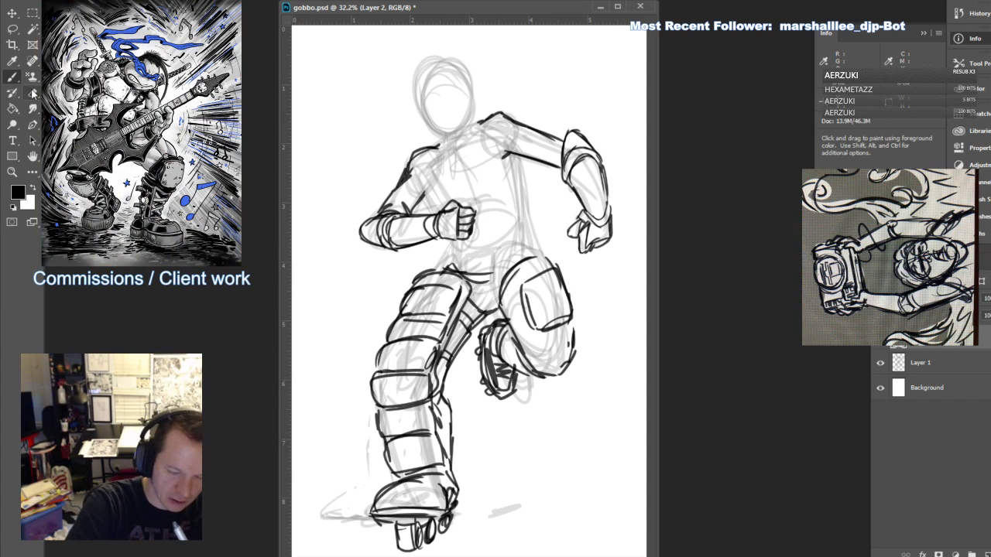
{"action": "key", "text": "e"}
{"action": "key", "text": "b"}
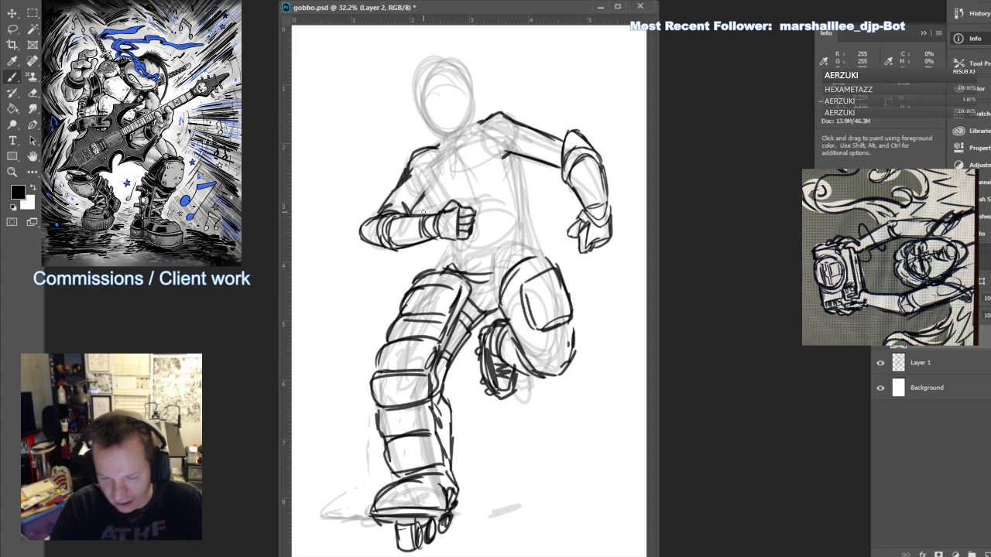
Draw a long-handled axe rising from the clenched fist, with a banded head and a curved blade with inner edge lines
{"action": "mouse_move", "coordinate": [463, 203]}
{"action": "left_mouse_down"}
{"action": "mouse_move", "coordinate": [511, 65]}
{"action": "mouse_move", "coordinate": [509, 78]}
{"action": "mouse_move", "coordinate": [516, 59]}
{"action": "mouse_move", "coordinate": [513, 82]}
{"action": "mouse_move", "coordinate": [526, 53]}
{"action": "mouse_move", "coordinate": [568, 39]}
{"action": "mouse_move", "coordinate": [558, 73]}
{"action": "left_mouse_up"}
{"action": "mouse_move", "coordinate": [469, 206]}
{"action": "left_mouse_down"}
{"action": "mouse_move", "coordinate": [513, 96]}
{"action": "mouse_move", "coordinate": [601, 40]}
{"action": "mouse_move", "coordinate": [579, 85]}
{"action": "mouse_move", "coordinate": [514, 103]}
{"action": "mouse_move", "coordinate": [577, 89]}
{"action": "left_mouse_up"}
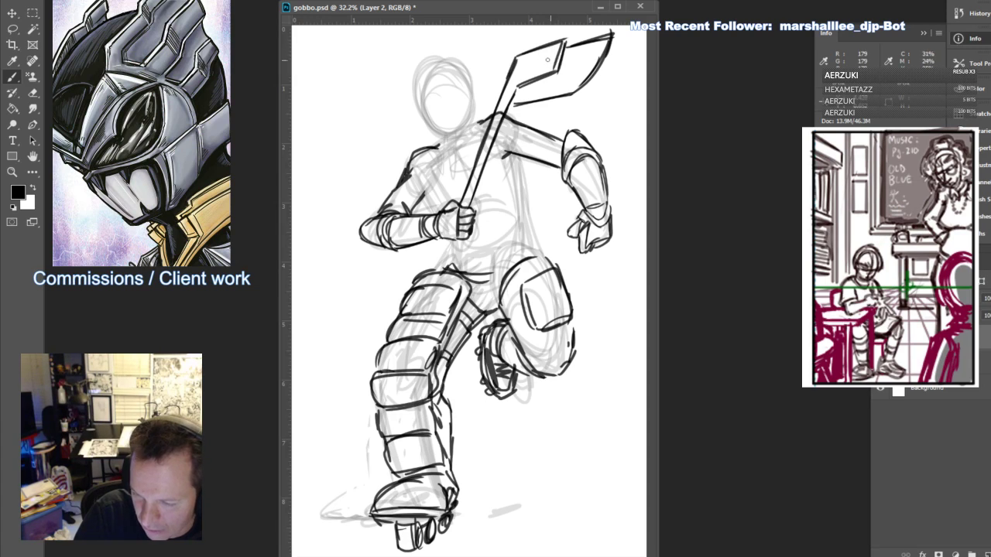
{"action": "left_click_drag", "start_coordinate": [550, 45], "coordinate": [533, 80]}
{"action": "mouse_move", "coordinate": [533, 48]}
{"action": "left_mouse_down"}
{"action": "mouse_move", "coordinate": [523, 85]}
{"action": "mouse_move", "coordinate": [515, 83]}
{"action": "left_mouse_up"}
{"action": "left_click_drag", "start_coordinate": [504, 96], "coordinate": [566, 82]}
{"action": "mouse_move", "coordinate": [565, 82]}
{"action": "left_mouse_down"}
{"action": "mouse_move", "coordinate": [584, 55]}
{"action": "mouse_move", "coordinate": [560, 65]}
{"action": "left_mouse_up"}
{"action": "left_click_drag", "start_coordinate": [587, 55], "coordinate": [568, 83]}
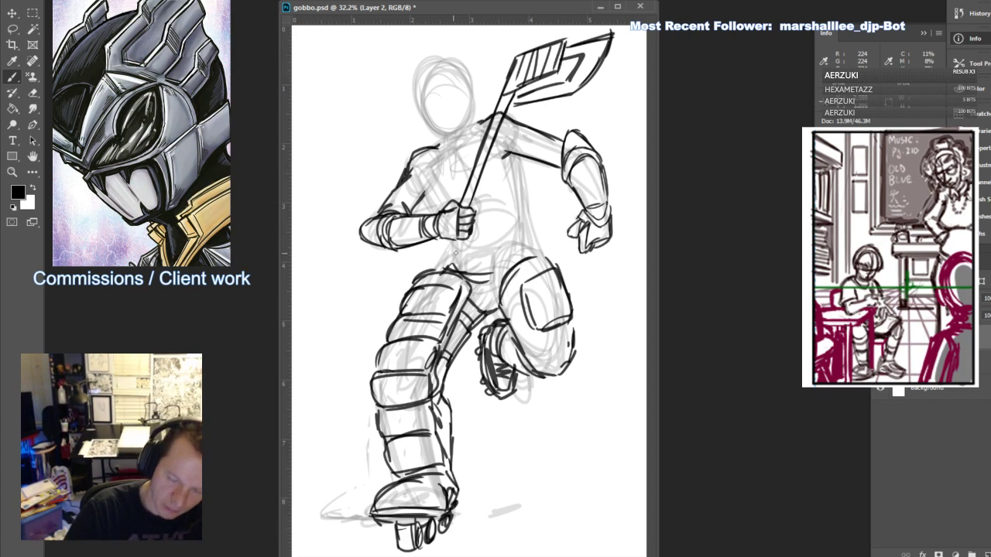
Draw a rope looping from the axe handle's base across the waist to a short grip in the far hand, and strengthen the shaft
{"action": "mouse_move", "coordinate": [457, 237]}
{"action": "left_mouse_down"}
{"action": "mouse_move", "coordinate": [306, 362]}
{"action": "mouse_move", "coordinate": [447, 295]}
{"action": "mouse_move", "coordinate": [532, 239]}
{"action": "mouse_move", "coordinate": [572, 251]}
{"action": "left_mouse_up"}
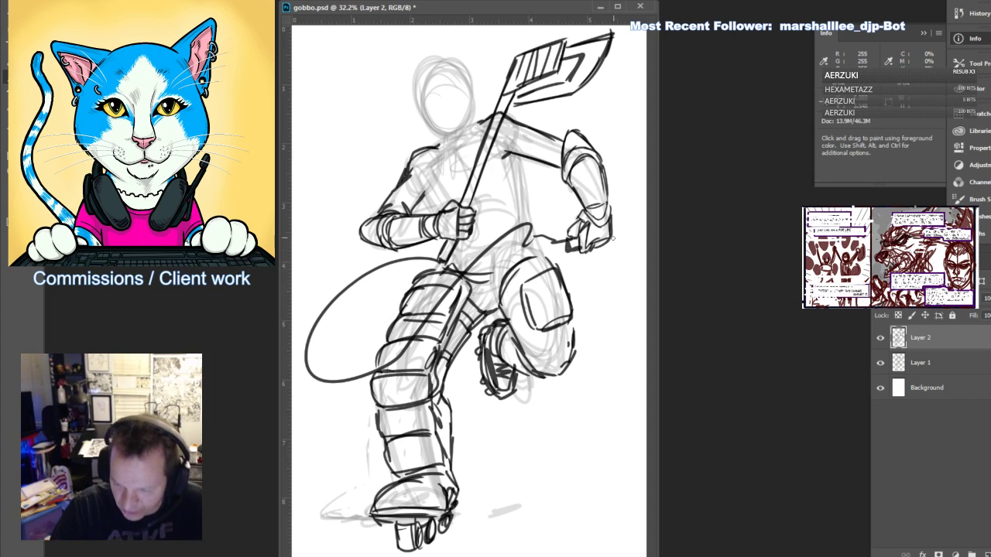
{"action": "left_click_drag", "start_coordinate": [612, 223], "coordinate": [622, 238]}
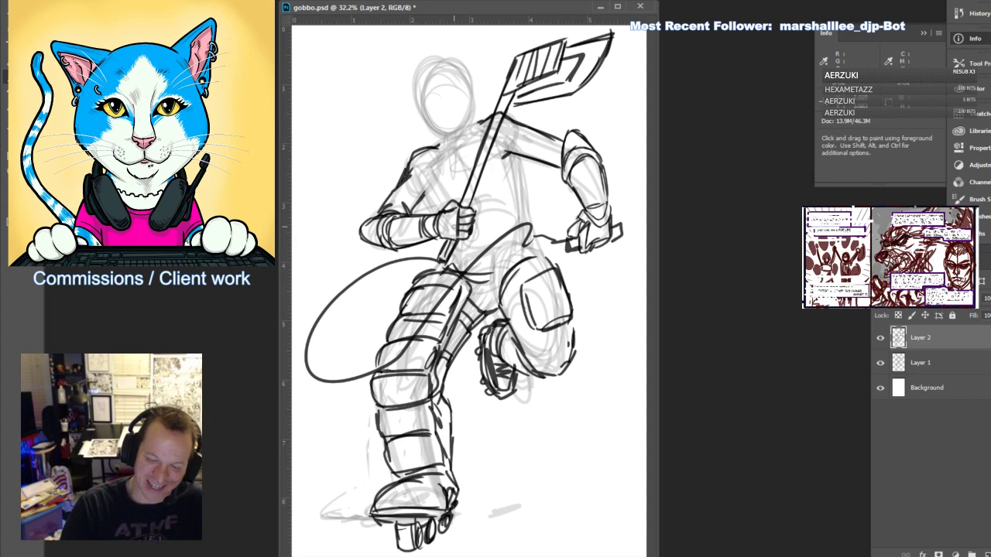
{"action": "left_click_drag", "start_coordinate": [500, 116], "coordinate": [464, 203]}
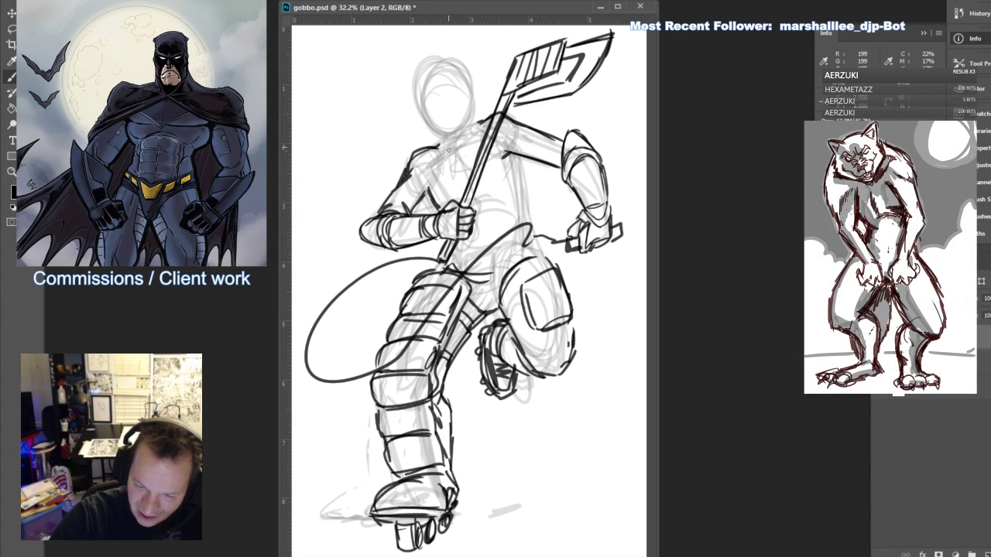
Draw a sleeveless jersey on the torso with a rounded neckline, armholes, side edge and lower hem
{"action": "mouse_move", "coordinate": [443, 147]}
{"action": "left_mouse_down"}
{"action": "mouse_move", "coordinate": [470, 156]}
{"action": "mouse_move", "coordinate": [468, 143]}
{"action": "mouse_move", "coordinate": [433, 201]}
{"action": "left_mouse_up"}
{"action": "left_click_drag", "start_coordinate": [432, 151], "coordinate": [425, 194]}
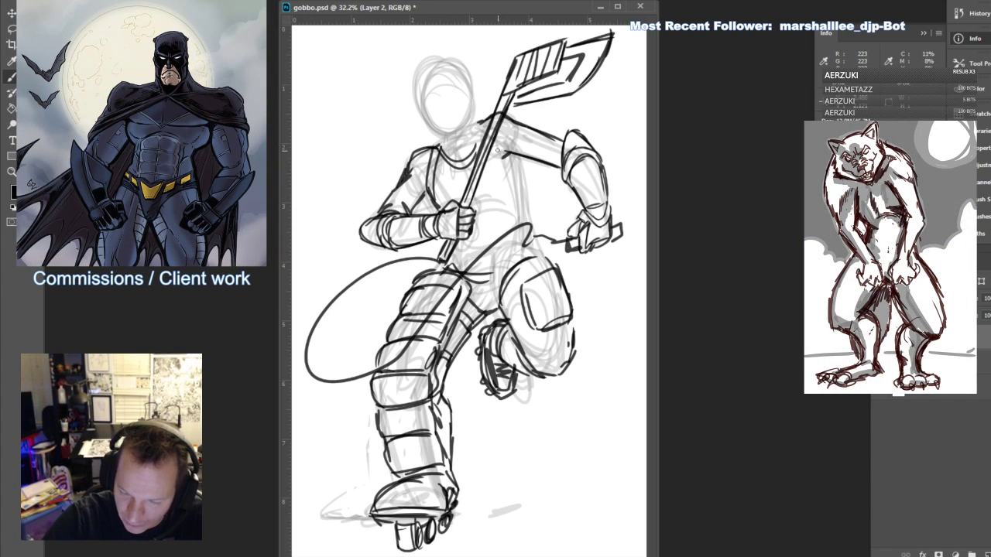
{"action": "mouse_move", "coordinate": [497, 149]}
{"action": "left_mouse_down"}
{"action": "mouse_move", "coordinate": [521, 168]}
{"action": "mouse_move", "coordinate": [541, 255]}
{"action": "left_mouse_up"}
{"action": "mouse_move", "coordinate": [452, 273]}
{"action": "left_mouse_down"}
{"action": "mouse_move", "coordinate": [515, 261]}
{"action": "mouse_move", "coordinate": [544, 224]}
{"action": "left_mouse_up"}
{"action": "left_click_drag", "start_coordinate": [524, 175], "coordinate": [536, 246]}
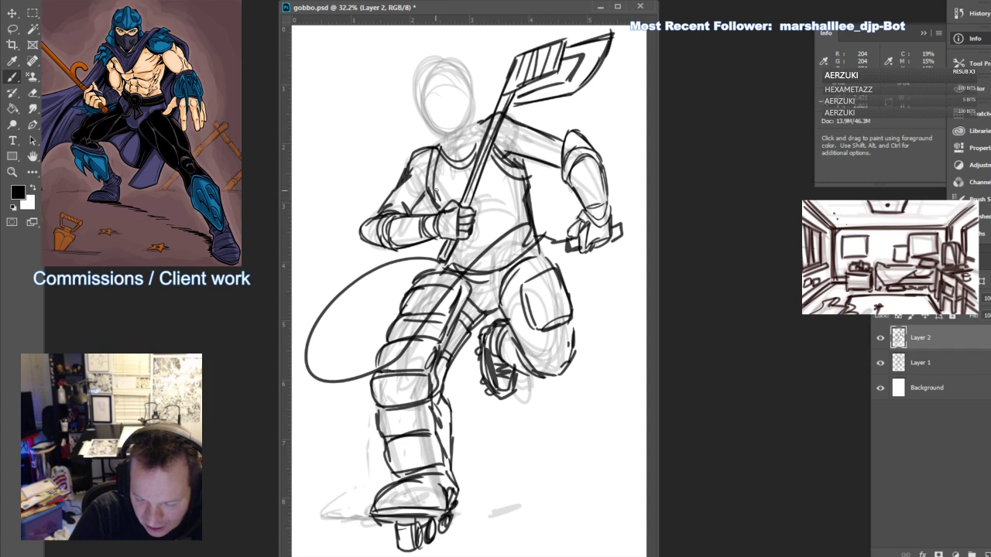
Sketch two lines of block lettering across the jersey's chest behind the axe shaft
{"action": "left_click_drag", "start_coordinate": [448, 177], "coordinate": [437, 192]}
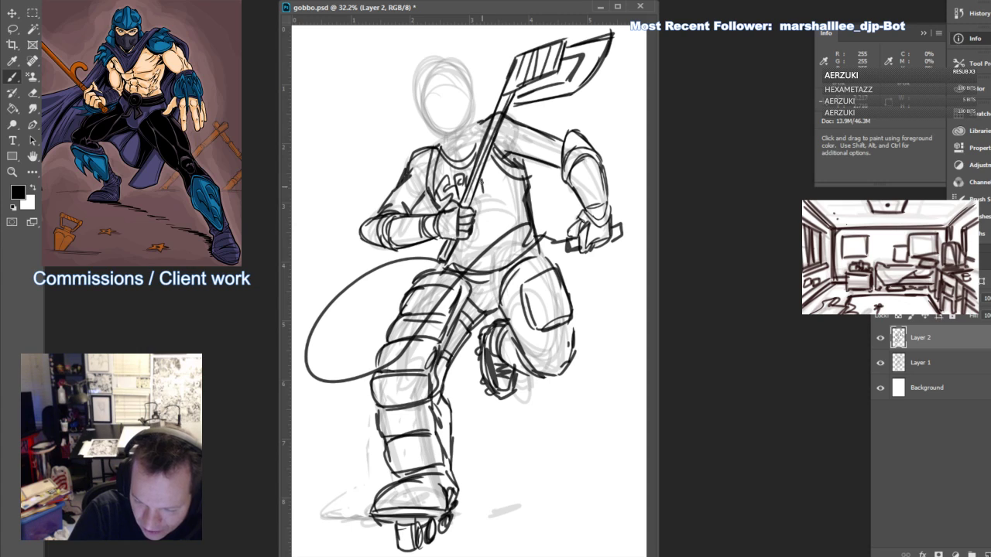
{"action": "left_click_drag", "start_coordinate": [481, 178], "coordinate": [505, 190]}
{"action": "mouse_move", "coordinate": [485, 194]}
{"action": "left_mouse_down"}
{"action": "mouse_move", "coordinate": [494, 189]}
{"action": "mouse_move", "coordinate": [480, 220]}
{"action": "mouse_move", "coordinate": [508, 192]}
{"action": "mouse_move", "coordinate": [522, 222]}
{"action": "mouse_move", "coordinate": [511, 214]}
{"action": "left_mouse_up"}
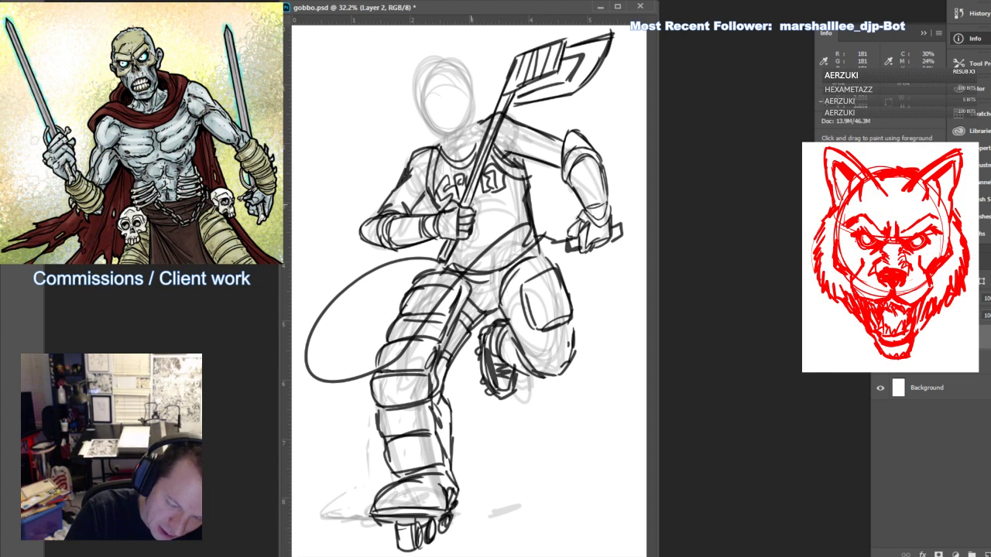
{"action": "left_click_drag", "start_coordinate": [508, 193], "coordinate": [520, 217]}
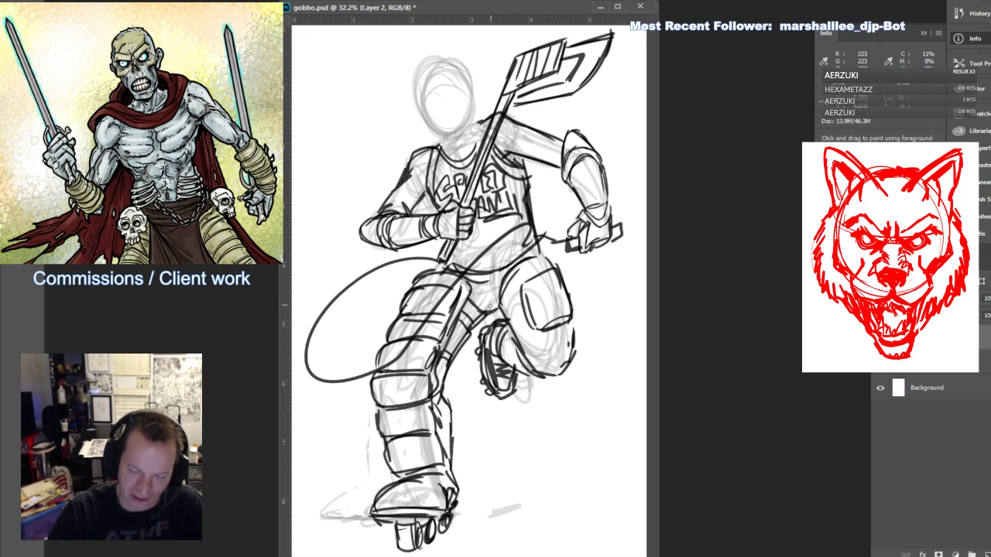
Draw the crotch, pelvis and hip lines joining the jersey's hem to both thighs
{"action": "mouse_move", "coordinate": [486, 311]}
{"action": "left_mouse_down"}
{"action": "mouse_move", "coordinate": [466, 270]}
{"action": "mouse_move", "coordinate": [498, 293]}
{"action": "left_mouse_up"}
{"action": "left_click_drag", "start_coordinate": [472, 262], "coordinate": [498, 303]}
{"action": "left_click_drag", "start_coordinate": [500, 267], "coordinate": [546, 255]}
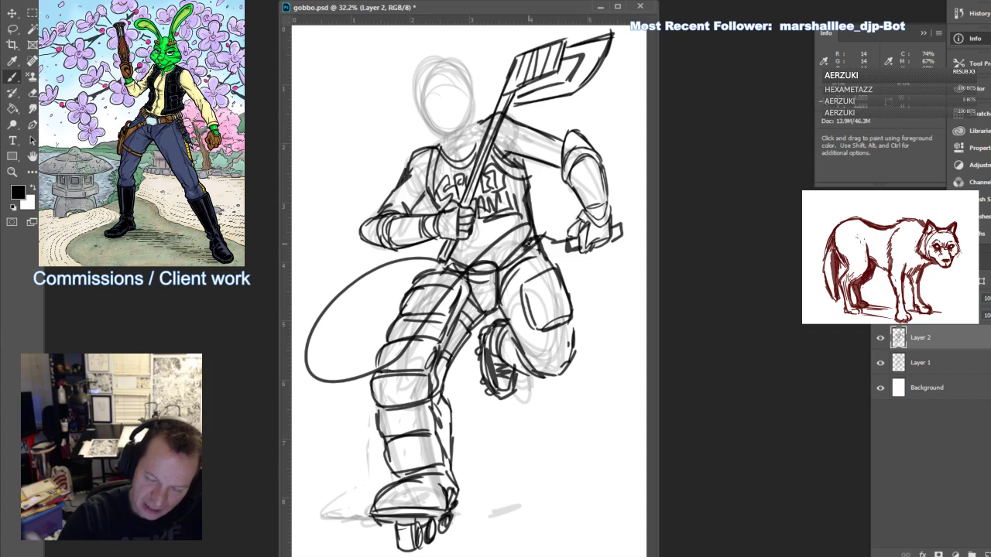
Replace the near shoulder's outline with a boxy shoulder pad and draw bands across the far upper arm
{"action": "left_click", "coordinate": [32, 93]}
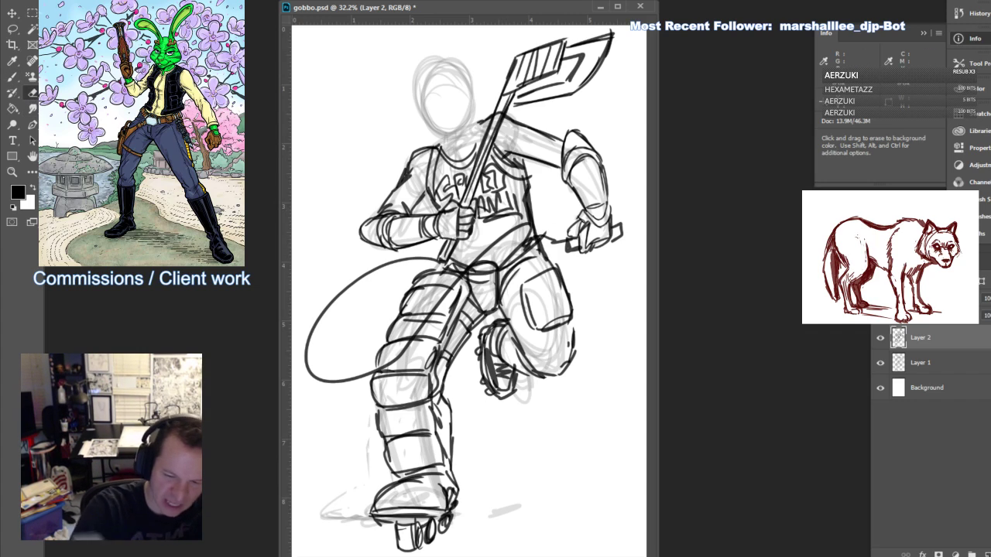
{"action": "key", "text": "b"}
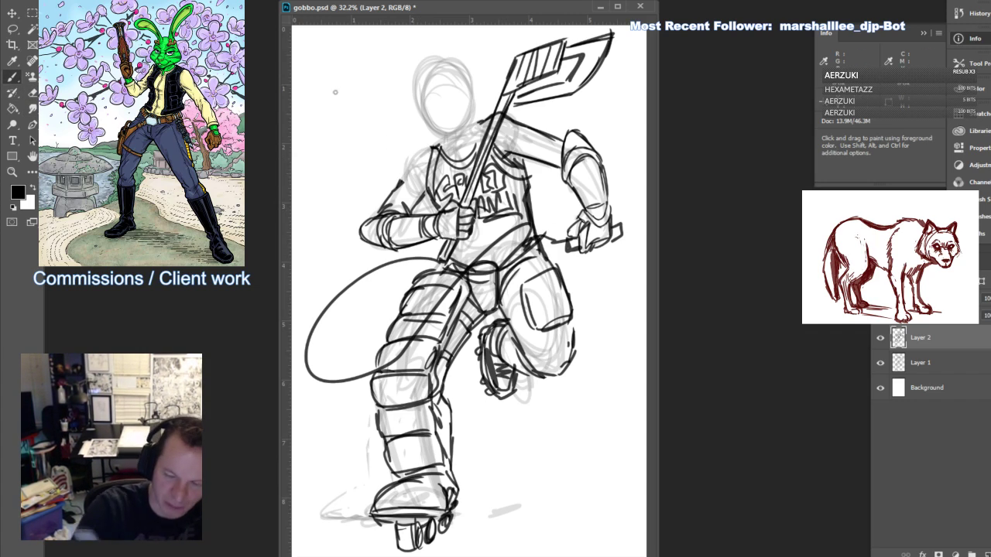
{"action": "mouse_move", "coordinate": [421, 182]}
{"action": "left_mouse_down"}
{"action": "mouse_move", "coordinate": [390, 181]}
{"action": "mouse_move", "coordinate": [389, 146]}
{"action": "mouse_move", "coordinate": [435, 140]}
{"action": "mouse_move", "coordinate": [390, 177]}
{"action": "left_mouse_up"}
{"action": "mouse_move", "coordinate": [434, 142]}
{"action": "left_mouse_down"}
{"action": "mouse_move", "coordinate": [425, 181]}
{"action": "mouse_move", "coordinate": [443, 152]}
{"action": "left_mouse_up"}
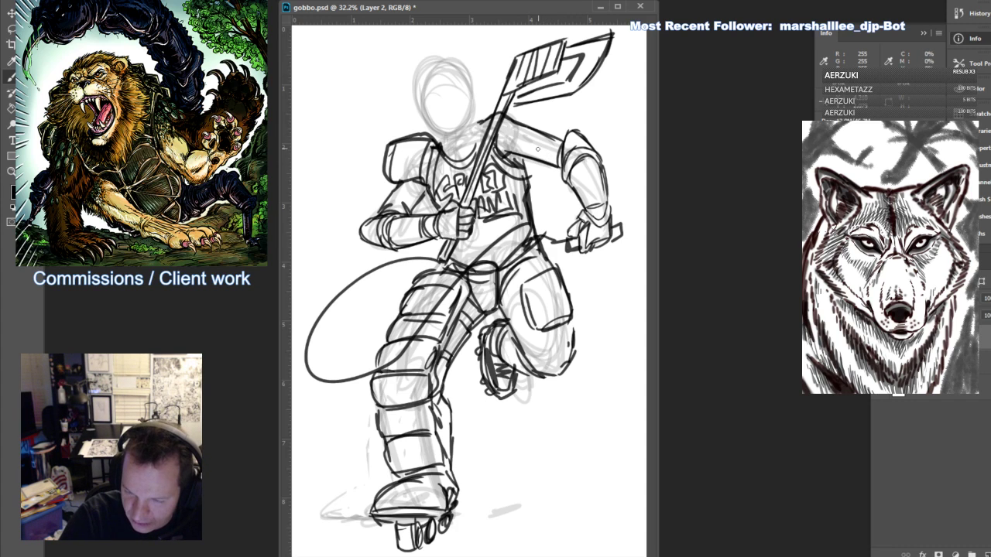
{"action": "left_click_drag", "start_coordinate": [514, 126], "coordinate": [510, 155]}
{"action": "mouse_move", "coordinate": [525, 129]}
{"action": "left_mouse_down"}
{"action": "mouse_move", "coordinate": [520, 155]}
{"action": "mouse_move", "coordinate": [549, 161]}
{"action": "left_mouse_up"}
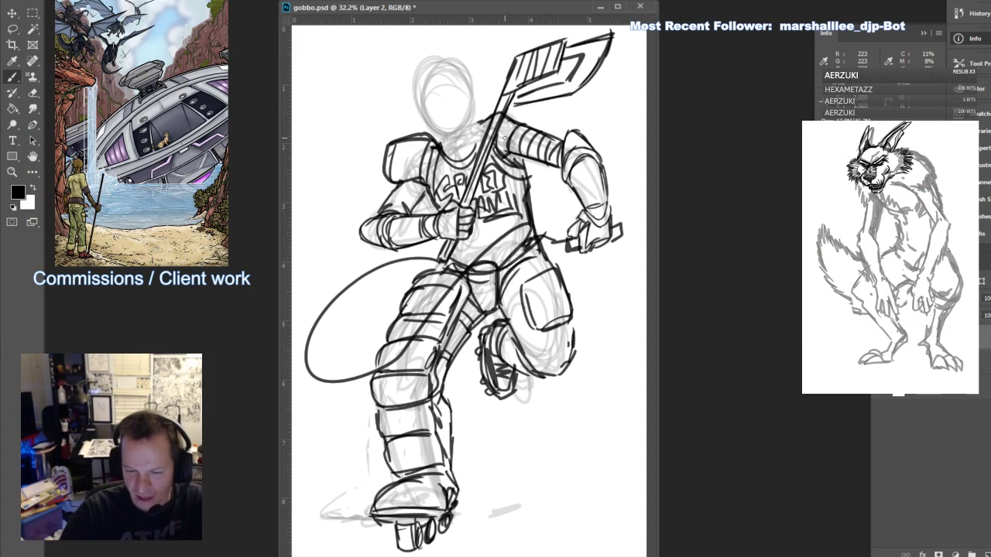
Draw the jaw with a barred face guard and chin piece, and outline two goggle lenses above it
{"action": "left_click", "coordinate": [13, 173]}
{"action": "left_click", "coordinate": [495, 116]}
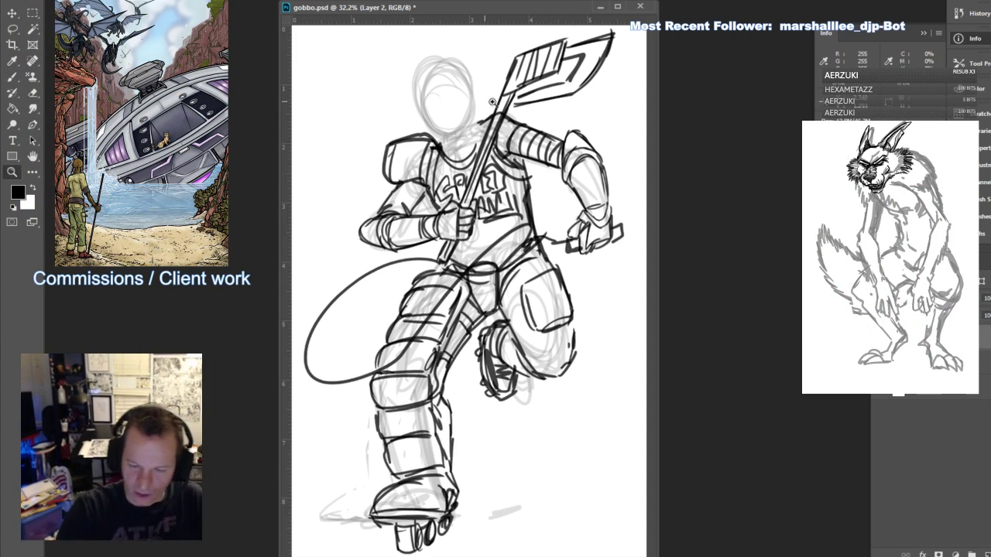
{"action": "left_click", "coordinate": [495, 116]}
{"action": "left_click", "coordinate": [32, 158]}
{"action": "left_click_drag", "start_coordinate": [535, 186], "coordinate": [542, 229]}
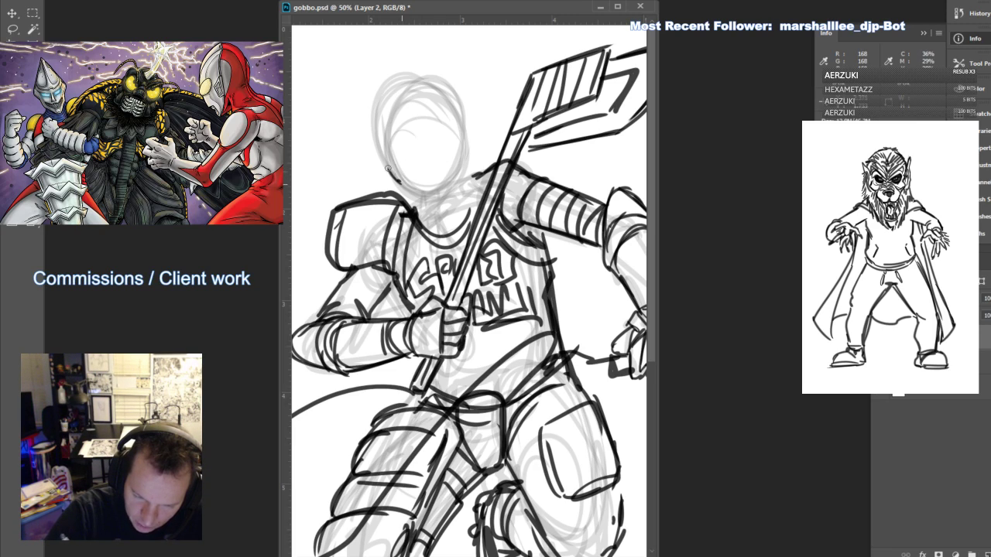
{"action": "mouse_move", "coordinate": [388, 160]}
{"action": "left_mouse_down"}
{"action": "mouse_move", "coordinate": [429, 198]}
{"action": "mouse_move", "coordinate": [426, 188]}
{"action": "mouse_move", "coordinate": [439, 185]}
{"action": "mouse_move", "coordinate": [443, 198]}
{"action": "mouse_move", "coordinate": [451, 187]}
{"action": "mouse_move", "coordinate": [427, 182]}
{"action": "mouse_move", "coordinate": [471, 158]}
{"action": "left_mouse_up"}
{"action": "mouse_move", "coordinate": [406, 194]}
{"action": "left_mouse_down"}
{"action": "mouse_move", "coordinate": [434, 201]}
{"action": "mouse_move", "coordinate": [472, 172]}
{"action": "left_mouse_up"}
{"action": "mouse_move", "coordinate": [405, 195]}
{"action": "left_mouse_down"}
{"action": "mouse_move", "coordinate": [447, 215]}
{"action": "mouse_move", "coordinate": [431, 207]}
{"action": "mouse_move", "coordinate": [480, 196]}
{"action": "mouse_move", "coordinate": [457, 203]}
{"action": "mouse_move", "coordinate": [479, 164]}
{"action": "mouse_move", "coordinate": [434, 211]}
{"action": "mouse_move", "coordinate": [448, 219]}
{"action": "mouse_move", "coordinate": [468, 186]}
{"action": "mouse_move", "coordinate": [419, 207]}
{"action": "left_mouse_up"}
{"action": "left_click_drag", "start_coordinate": [475, 191], "coordinate": [474, 158]}
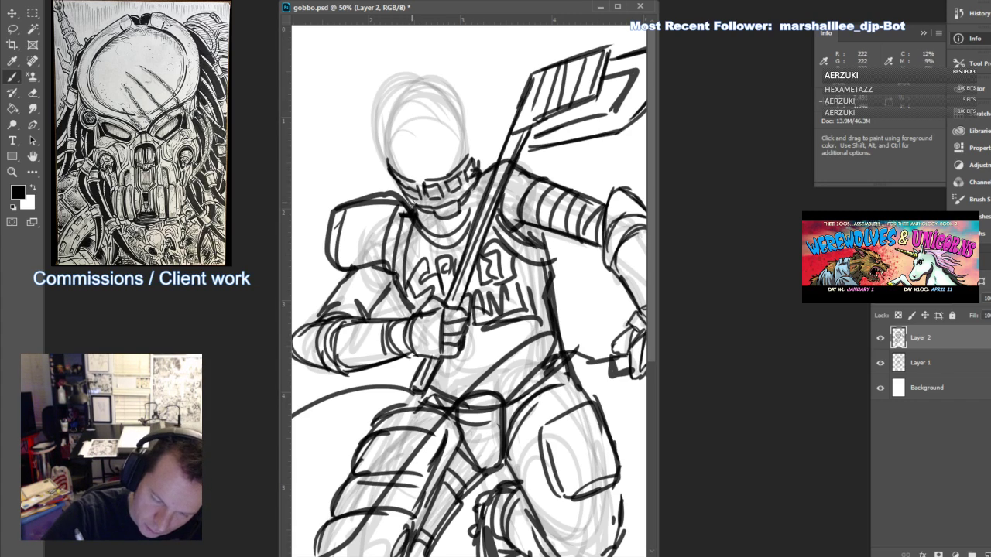
{"action": "mouse_move", "coordinate": [412, 206]}
{"action": "left_mouse_down"}
{"action": "mouse_move", "coordinate": [390, 163]}
{"action": "mouse_move", "coordinate": [426, 148]}
{"action": "mouse_move", "coordinate": [425, 161]}
{"action": "mouse_move", "coordinate": [457, 142]}
{"action": "mouse_move", "coordinate": [433, 144]}
{"action": "mouse_move", "coordinate": [468, 148]}
{"action": "mouse_move", "coordinate": [475, 167]}
{"action": "left_mouse_up"}
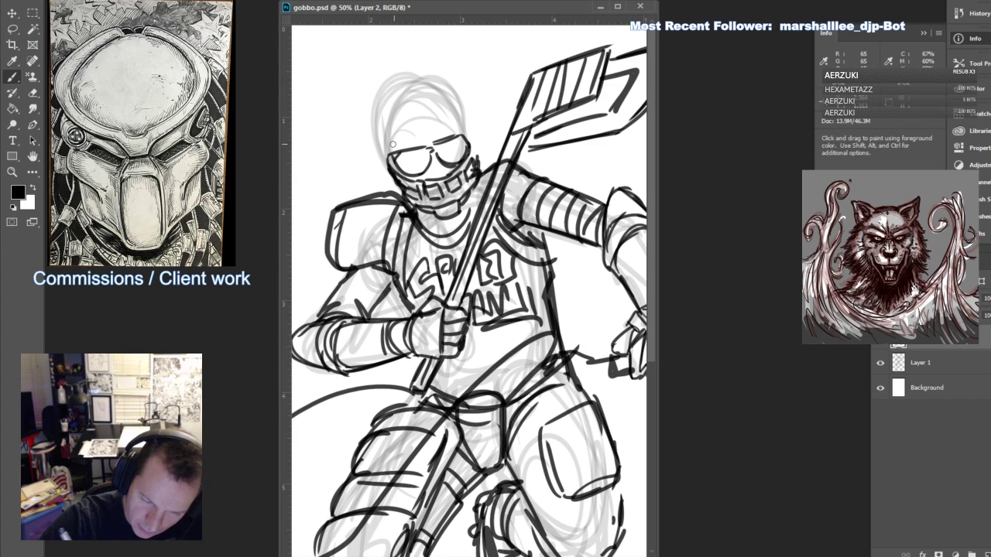
Draw ear guards on both sides of the head and a rounded helmet dome with a curved brim line
{"action": "mouse_move", "coordinate": [398, 192]}
{"action": "left_mouse_down"}
{"action": "mouse_move", "coordinate": [372, 154]}
{"action": "mouse_move", "coordinate": [395, 175]}
{"action": "mouse_move", "coordinate": [378, 176]}
{"action": "left_mouse_up"}
{"action": "left_click_drag", "start_coordinate": [467, 124], "coordinate": [479, 156]}
{"action": "left_click_drag", "start_coordinate": [468, 122], "coordinate": [485, 160]}
{"action": "left_click_drag", "start_coordinate": [482, 128], "coordinate": [487, 148]}
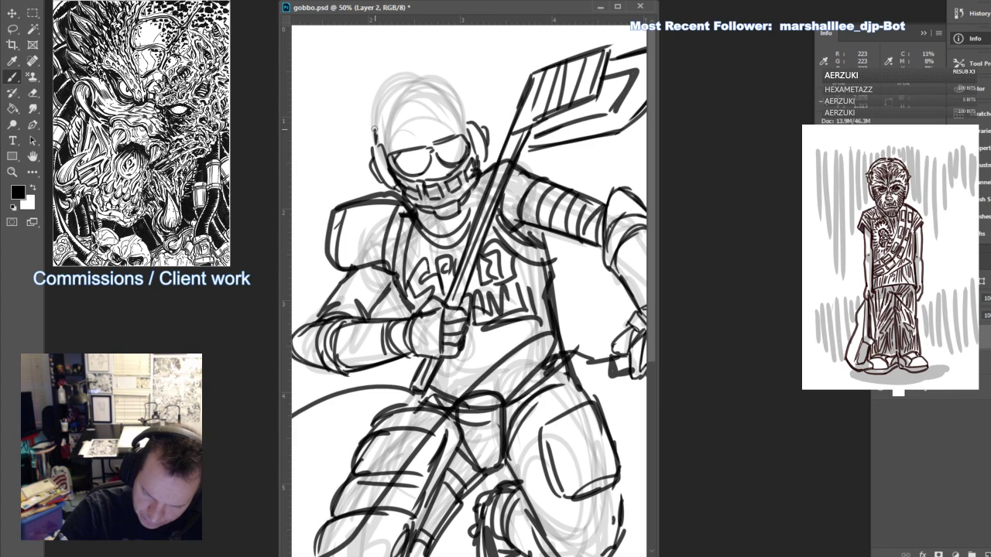
{"action": "mouse_move", "coordinate": [375, 138]}
{"action": "left_mouse_down"}
{"action": "mouse_move", "coordinate": [404, 84]}
{"action": "mouse_move", "coordinate": [453, 93]}
{"action": "mouse_move", "coordinate": [468, 133]}
{"action": "left_mouse_up"}
{"action": "left_click_drag", "start_coordinate": [379, 153], "coordinate": [466, 120]}
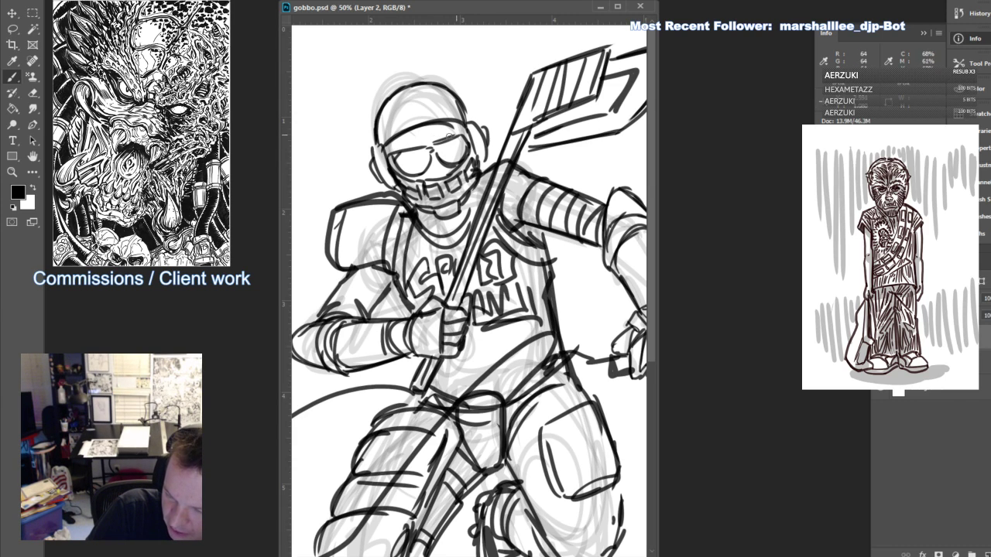
Black in the mask around the goggles and face guard, and draw a downward arrow on the helmet's front
{"action": "mouse_move", "coordinate": [432, 156]}
{"action": "left_mouse_down"}
{"action": "mouse_move", "coordinate": [427, 178]}
{"action": "mouse_move", "coordinate": [451, 178]}
{"action": "left_mouse_up"}
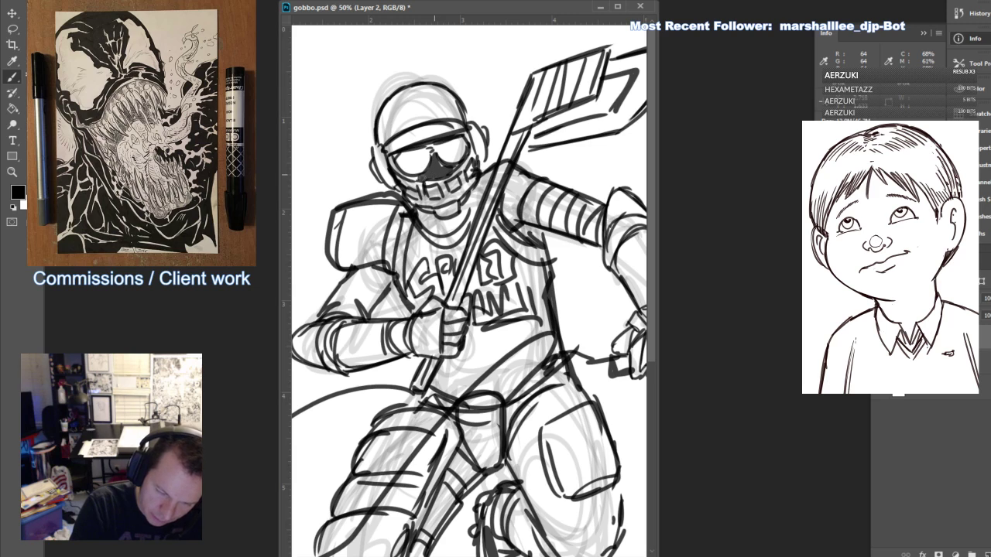
{"action": "mouse_move", "coordinate": [391, 160]}
{"action": "left_mouse_down"}
{"action": "mouse_move", "coordinate": [439, 199]}
{"action": "mouse_move", "coordinate": [467, 170]}
{"action": "mouse_move", "coordinate": [471, 181]}
{"action": "left_mouse_up"}
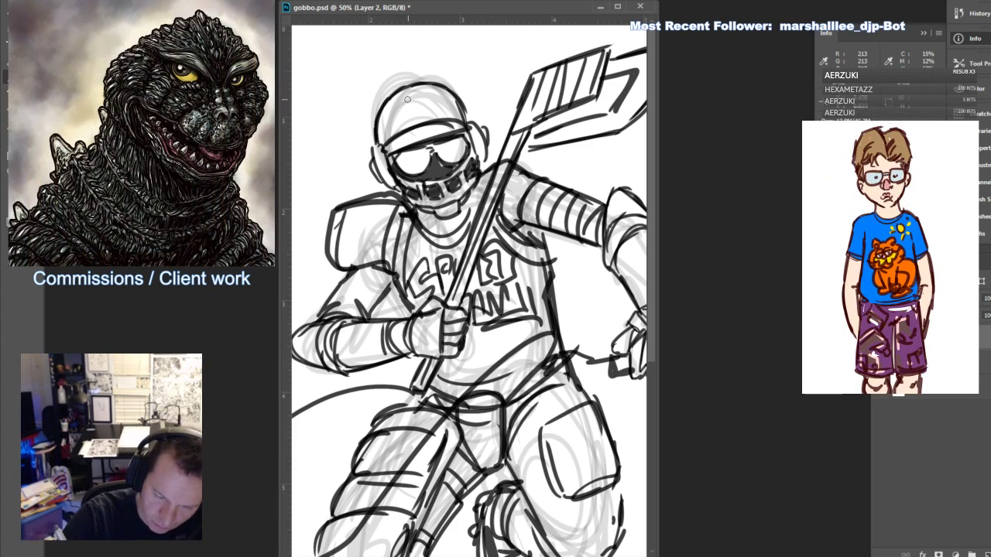
{"action": "left_click_drag", "start_coordinate": [401, 92], "coordinate": [418, 126]}
{"action": "left_click_drag", "start_coordinate": [408, 90], "coordinate": [418, 106]}
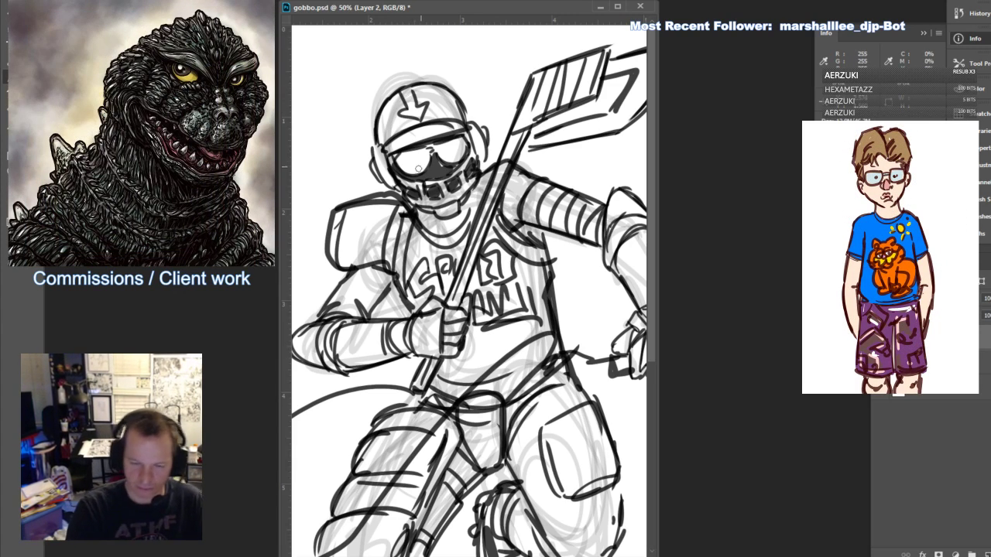
Add reflection strokes inside both goggle lenses and a short accent on the chin guard
{"action": "mouse_move", "coordinate": [418, 171]}
{"action": "left_mouse_down"}
{"action": "mouse_move", "coordinate": [429, 151]}
{"action": "mouse_move", "coordinate": [406, 166]}
{"action": "left_mouse_up"}
{"action": "left_click_drag", "start_coordinate": [456, 144], "coordinate": [451, 162]}
{"action": "mouse_move", "coordinate": [452, 148]}
{"action": "left_mouse_down"}
{"action": "mouse_move", "coordinate": [460, 140]}
{"action": "mouse_move", "coordinate": [445, 149]}
{"action": "left_mouse_up"}
{"action": "left_click_drag", "start_coordinate": [441, 198], "coordinate": [459, 191]}
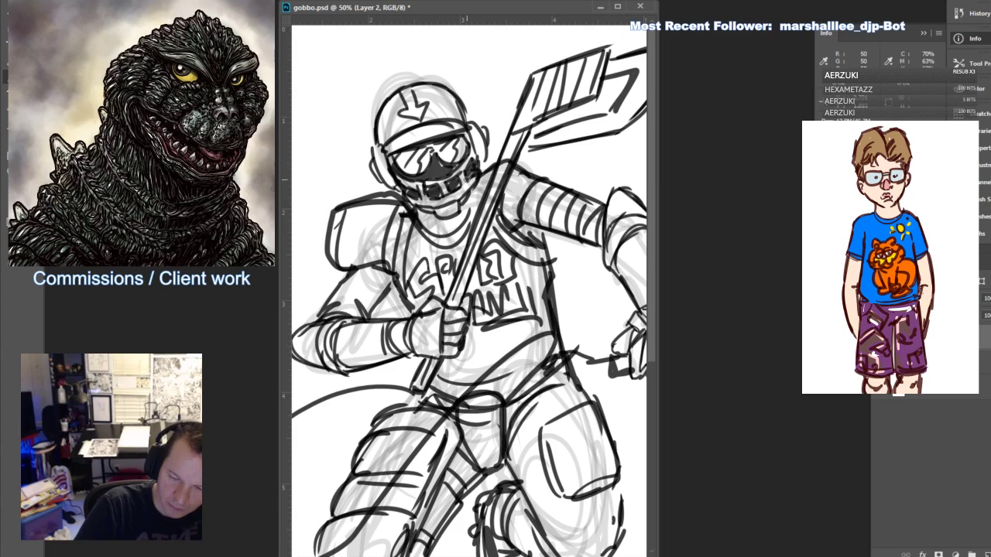
Sketch slanted ground lines and a wavy dust trail from the front skate toward the canvas's edge
{"action": "key", "text": "ctrl+minus"}
{"action": "key", "text": "ctrl+minus"}
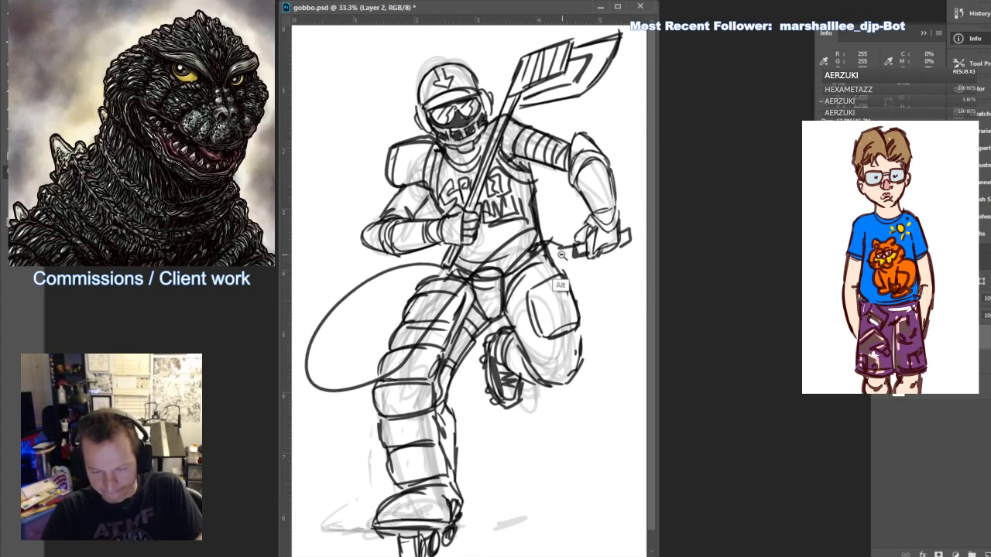
{"action": "key", "text": "b"}
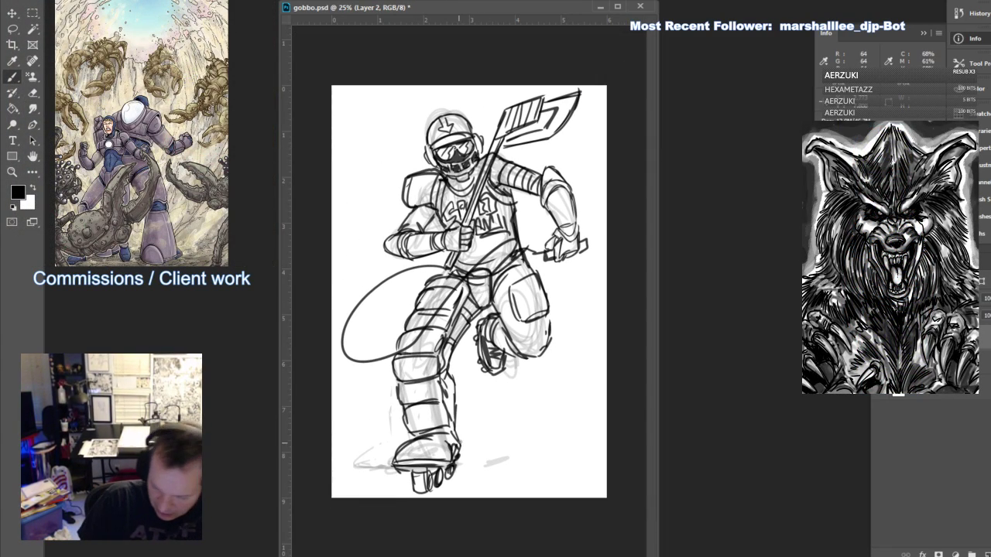
{"action": "mouse_move", "coordinate": [459, 441]}
{"action": "left_mouse_down"}
{"action": "mouse_move", "coordinate": [496, 441]}
{"action": "mouse_move", "coordinate": [556, 418]}
{"action": "left_mouse_up"}
{"action": "left_click_drag", "start_coordinate": [431, 487], "coordinate": [586, 425]}
{"action": "left_click_drag", "start_coordinate": [471, 477], "coordinate": [569, 432]}
{"action": "left_click_drag", "start_coordinate": [528, 433], "coordinate": [607, 416]}
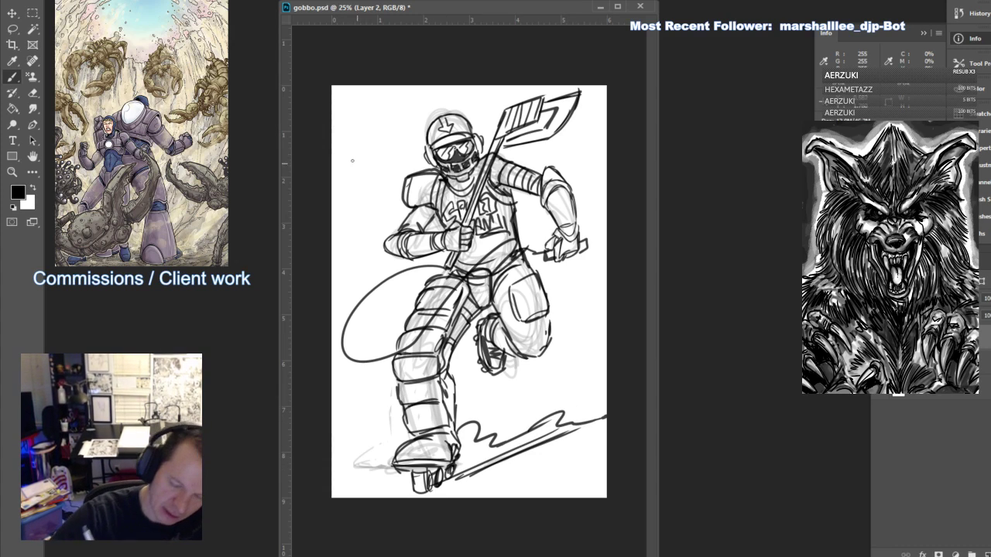
Sketch billowing smoke clouds beside the helmet and near arm, with short speed lines in the upper corner
{"action": "mouse_move", "coordinate": [357, 191]}
{"action": "left_mouse_down"}
{"action": "mouse_move", "coordinate": [365, 139]}
{"action": "mouse_move", "coordinate": [391, 120]}
{"action": "left_mouse_up"}
{"action": "left_click_drag", "start_coordinate": [362, 86], "coordinate": [387, 112]}
{"action": "left_click_drag", "start_coordinate": [372, 85], "coordinate": [396, 115]}
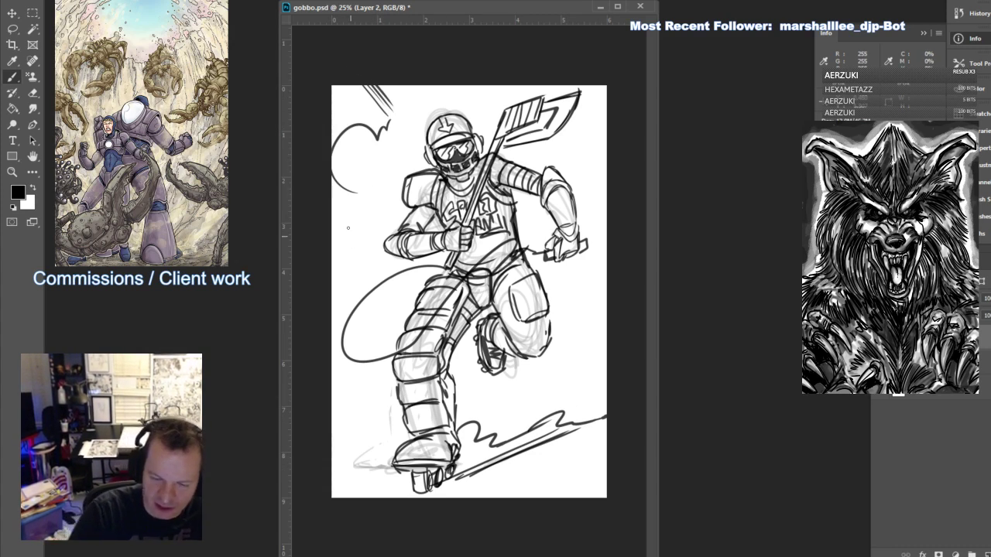
{"action": "mouse_move", "coordinate": [351, 213]}
{"action": "left_mouse_down"}
{"action": "mouse_move", "coordinate": [332, 229]}
{"action": "mouse_move", "coordinate": [353, 267]}
{"action": "left_mouse_up"}
{"action": "left_click_drag", "start_coordinate": [336, 265], "coordinate": [375, 285]}
{"action": "left_click_drag", "start_coordinate": [354, 228], "coordinate": [351, 244]}
{"action": "left_click_drag", "start_coordinate": [376, 184], "coordinate": [359, 217]}
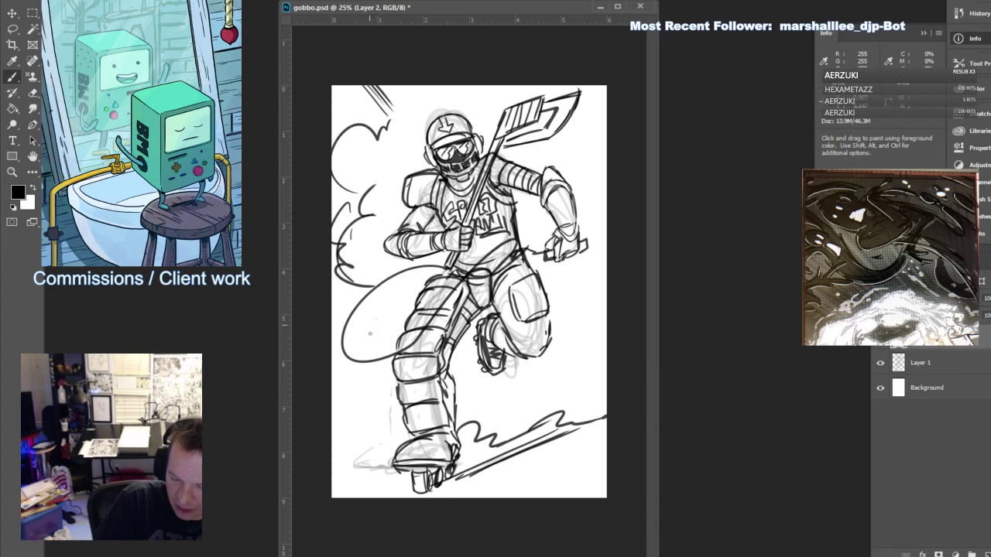
Add speed lines and dust puffs around the front leg, and smoke curves behind the raised leg and far arm
{"action": "mouse_move", "coordinate": [370, 334]}
{"action": "left_mouse_down"}
{"action": "mouse_move", "coordinate": [362, 370]}
{"action": "mouse_move", "coordinate": [332, 418]}
{"action": "left_mouse_up"}
{"action": "mouse_move", "coordinate": [388, 384]}
{"action": "left_mouse_down"}
{"action": "mouse_move", "coordinate": [333, 429]}
{"action": "mouse_move", "coordinate": [378, 437]}
{"action": "mouse_move", "coordinate": [383, 463]}
{"action": "left_mouse_up"}
{"action": "left_click_drag", "start_coordinate": [590, 265], "coordinate": [603, 350]}
{"action": "left_click_drag", "start_coordinate": [534, 391], "coordinate": [519, 411]}
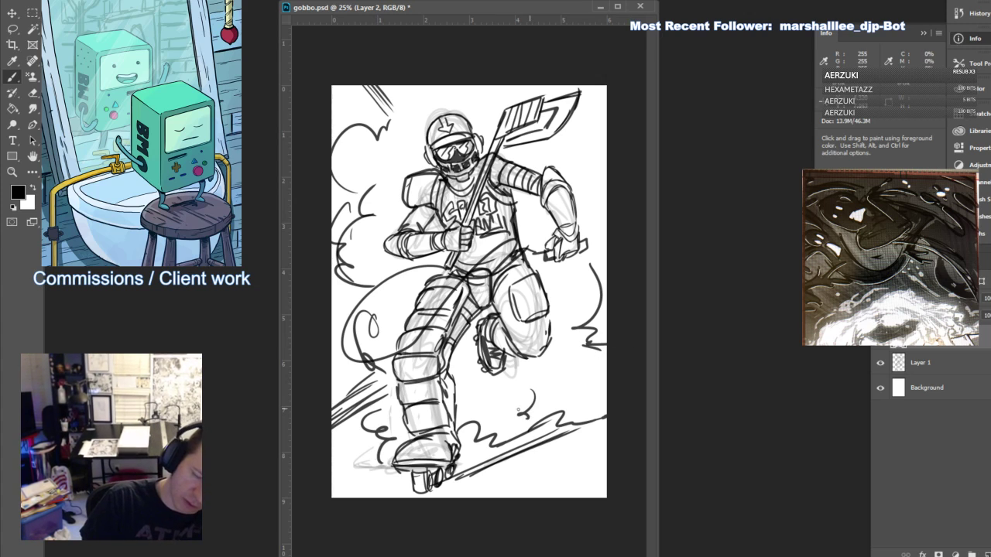
{"action": "left_click_drag", "start_coordinate": [588, 156], "coordinate": [606, 143]}
Scatter dark debris chunks and small specks through the smoke around the figure and near the ground
{"action": "right_click", "coordinate": [347, 109]}
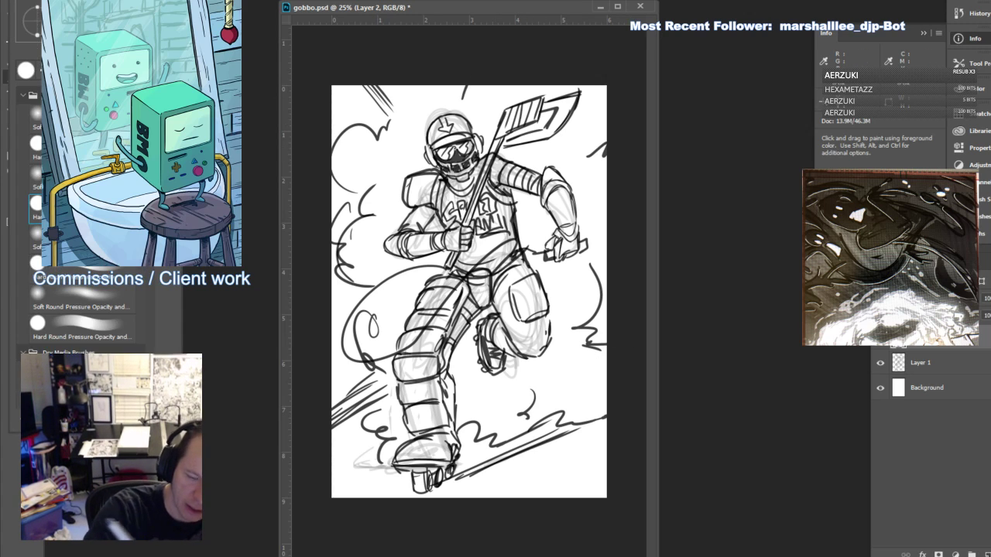
{"action": "left_click_drag", "start_coordinate": [343, 106], "coordinate": [350, 113]}
{"action": "left_click", "coordinate": [358, 153]}
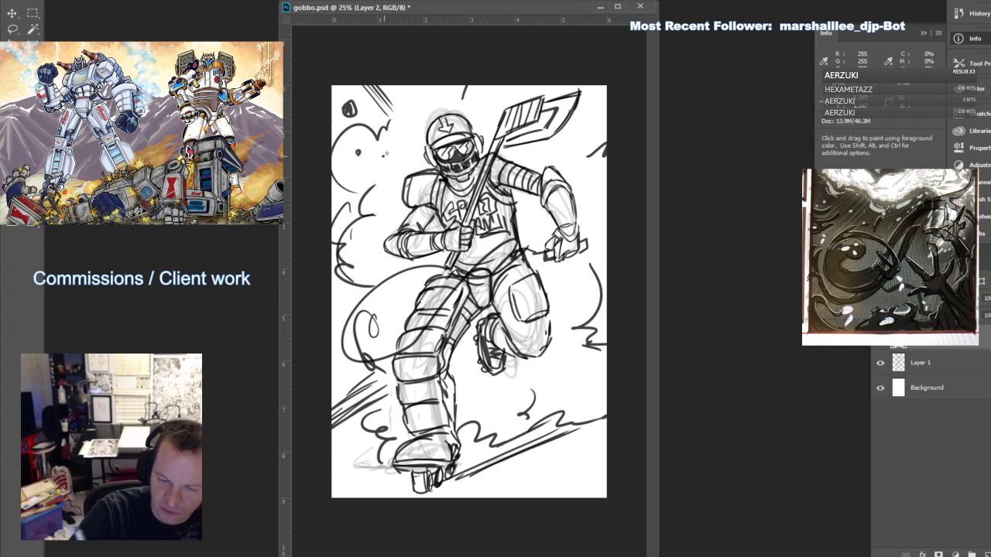
{"action": "left_click", "coordinate": [349, 354]}
{"action": "left_click_drag", "start_coordinate": [573, 368], "coordinate": [577, 375]}
{"action": "left_click", "coordinate": [568, 401]}
{"action": "left_click", "coordinate": [587, 400]}
{"action": "left_click", "coordinate": [592, 393]}
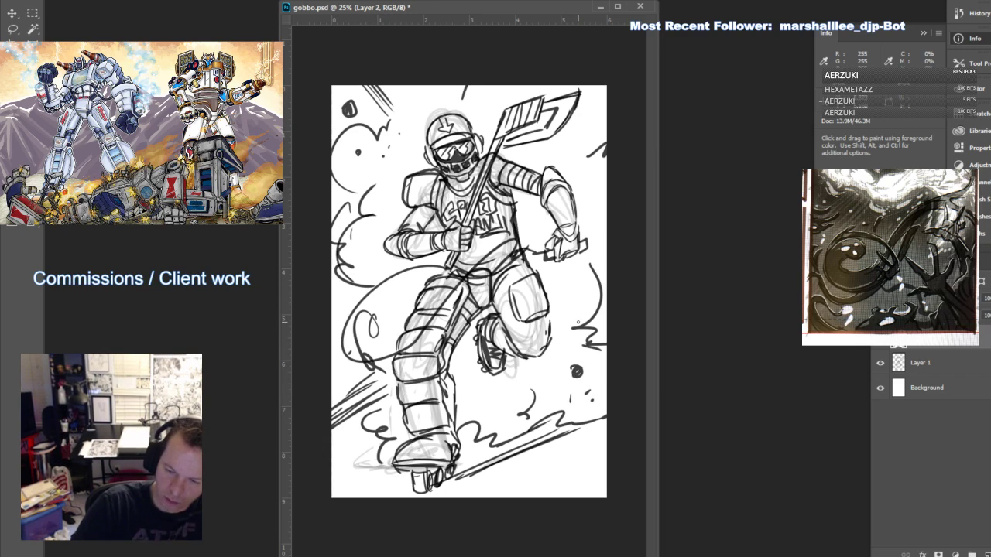
{"action": "left_click_drag", "start_coordinate": [567, 460], "coordinate": [574, 462]}
{"action": "left_click", "coordinate": [357, 466]}
Draw a stitched baseball beside the helmet and a black hockey puck below the axe blade
{"action": "left_click", "coordinate": [384, 145]}
{"action": "left_click", "coordinate": [399, 139]}
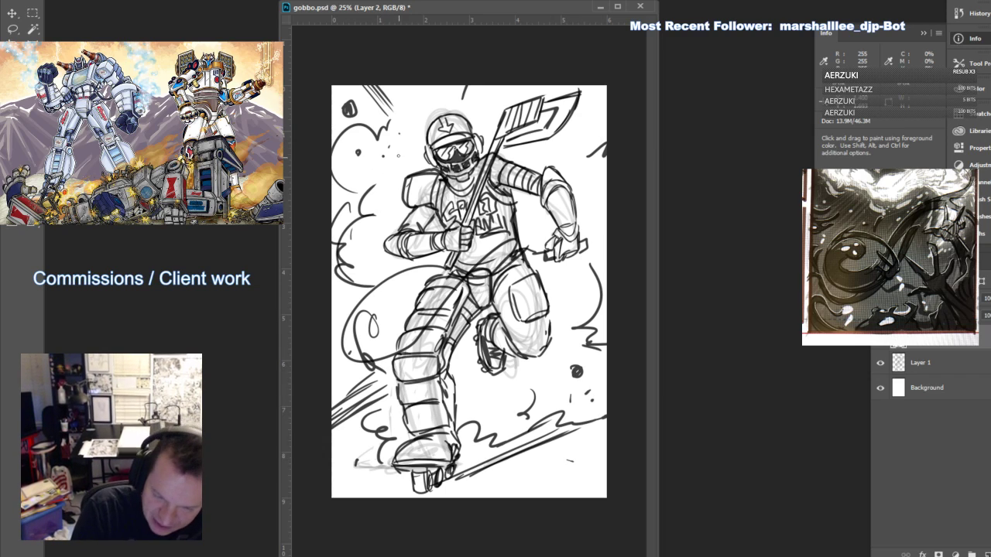
{"action": "mouse_move", "coordinate": [400, 152]}
{"action": "left_mouse_down"}
{"action": "mouse_move", "coordinate": [393, 161]}
{"action": "mouse_move", "coordinate": [403, 155]}
{"action": "left_mouse_up"}
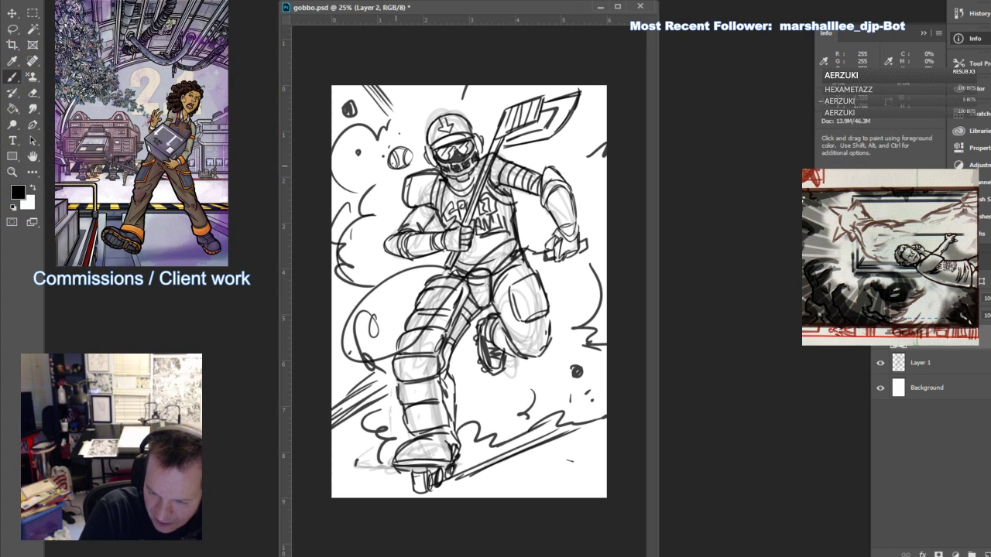
{"action": "mouse_move", "coordinate": [573, 142]}
{"action": "left_mouse_down"}
{"action": "mouse_move", "coordinate": [590, 130]}
{"action": "mouse_move", "coordinate": [572, 155]}
{"action": "mouse_move", "coordinate": [587, 133]}
{"action": "left_mouse_up"}
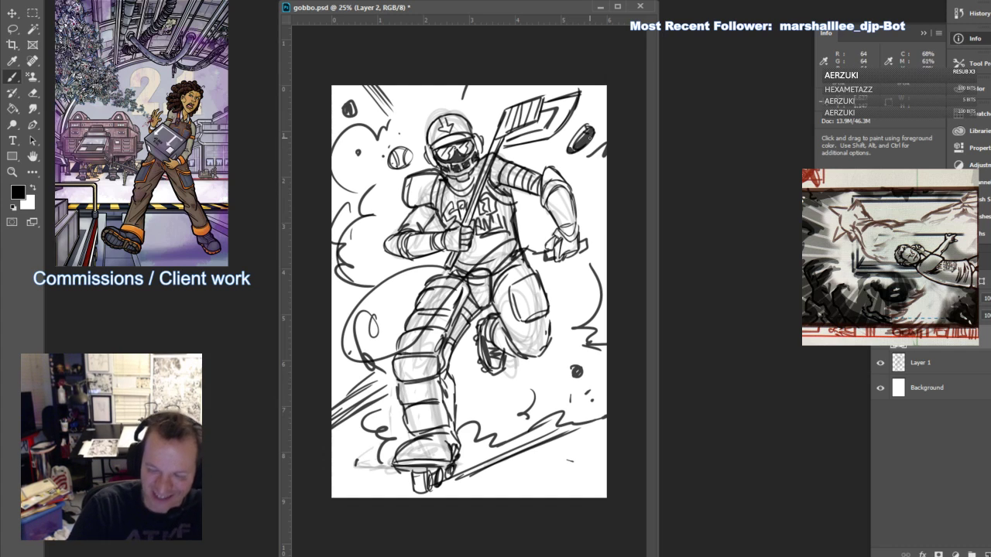
Draw a large seamed basketball behind the rope loop and a small baseball below the ground lines
{"action": "left_click_drag", "start_coordinate": [345, 308], "coordinate": [355, 373]}
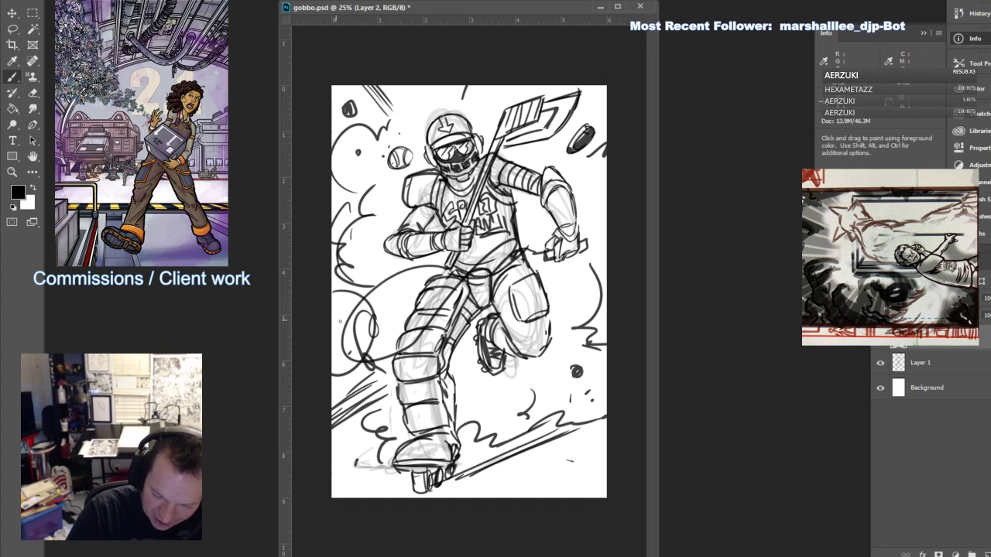
{"action": "mouse_move", "coordinate": [340, 292]}
{"action": "left_mouse_down"}
{"action": "mouse_move", "coordinate": [335, 373]}
{"action": "mouse_move", "coordinate": [375, 313]}
{"action": "left_mouse_up"}
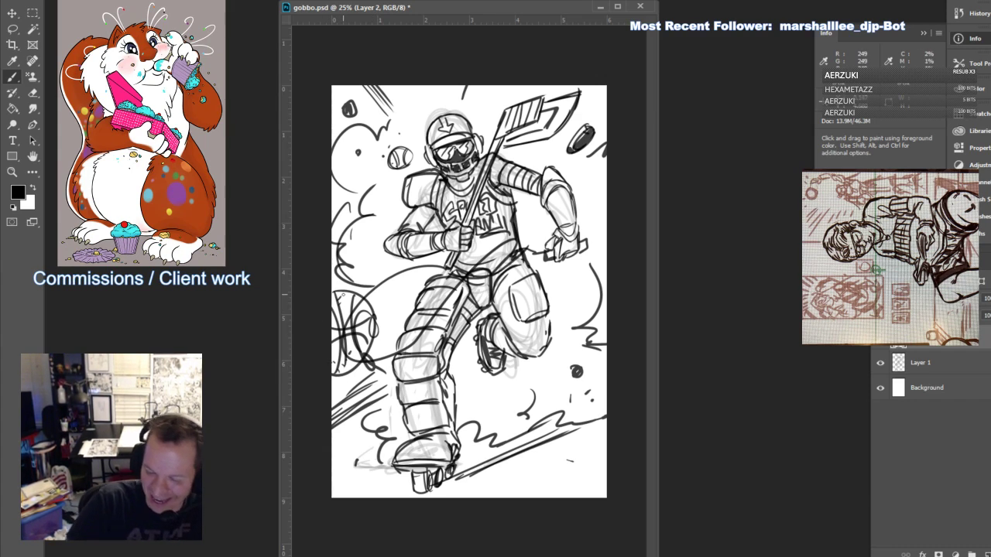
{"action": "mouse_move", "coordinate": [557, 458]}
{"action": "left_mouse_down"}
{"action": "mouse_move", "coordinate": [556, 472]}
{"action": "mouse_move", "coordinate": [542, 473]}
{"action": "left_mouse_up"}
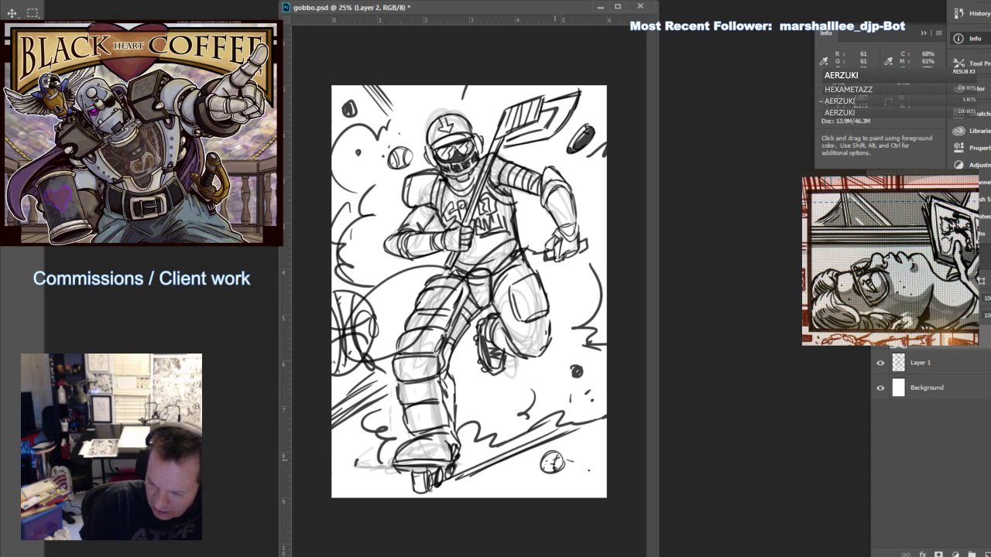
Draw a solid black ball below the raised skate and erase small light details into it
{"action": "left_click_drag", "start_coordinate": [535, 381], "coordinate": [564, 394]}
{"action": "key", "text": "e"}
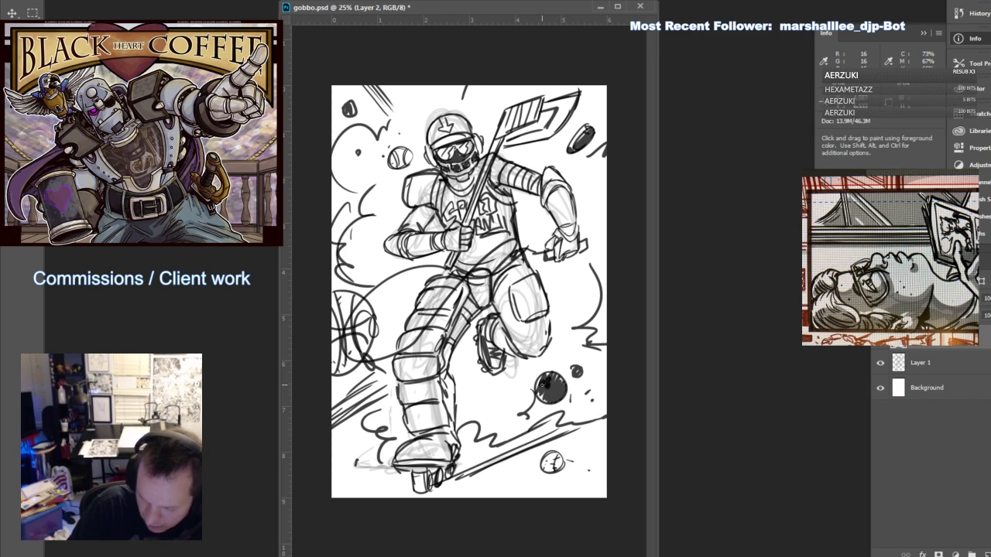
{"action": "left_click_drag", "start_coordinate": [547, 385], "coordinate": [561, 379]}
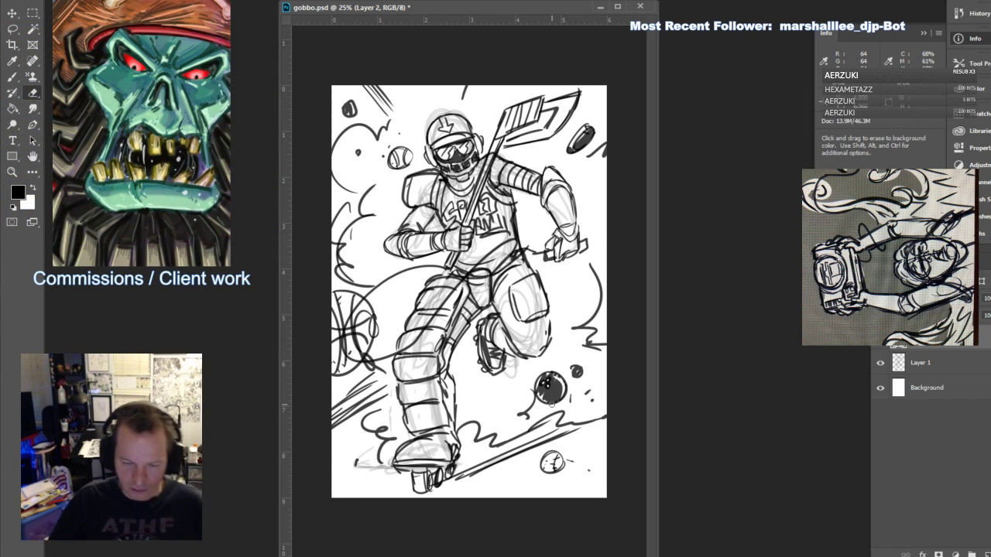
Draw a small badminton shuttlecock with a crosshatched skirt above the helmet
{"action": "left_click", "coordinate": [13, 77]}
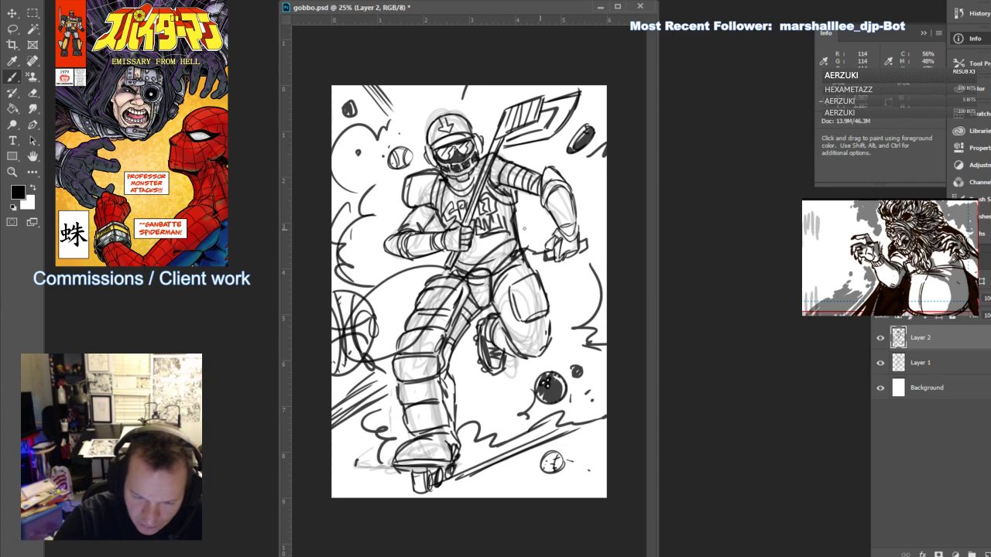
{"action": "mouse_move", "coordinate": [403, 104]}
{"action": "left_mouse_down"}
{"action": "mouse_move", "coordinate": [409, 95]}
{"action": "mouse_move", "coordinate": [409, 120]}
{"action": "left_mouse_up"}
{"action": "mouse_move", "coordinate": [412, 103]}
{"action": "left_mouse_down"}
{"action": "mouse_move", "coordinate": [418, 118]}
{"action": "mouse_move", "coordinate": [419, 106]}
{"action": "left_mouse_up"}
{"action": "mouse_move", "coordinate": [404, 112]}
{"action": "left_mouse_down"}
{"action": "mouse_move", "coordinate": [419, 111]}
{"action": "mouse_move", "coordinate": [414, 97]}
{"action": "left_mouse_up"}
{"action": "left_click_drag", "start_coordinate": [410, 98], "coordinate": [428, 114]}
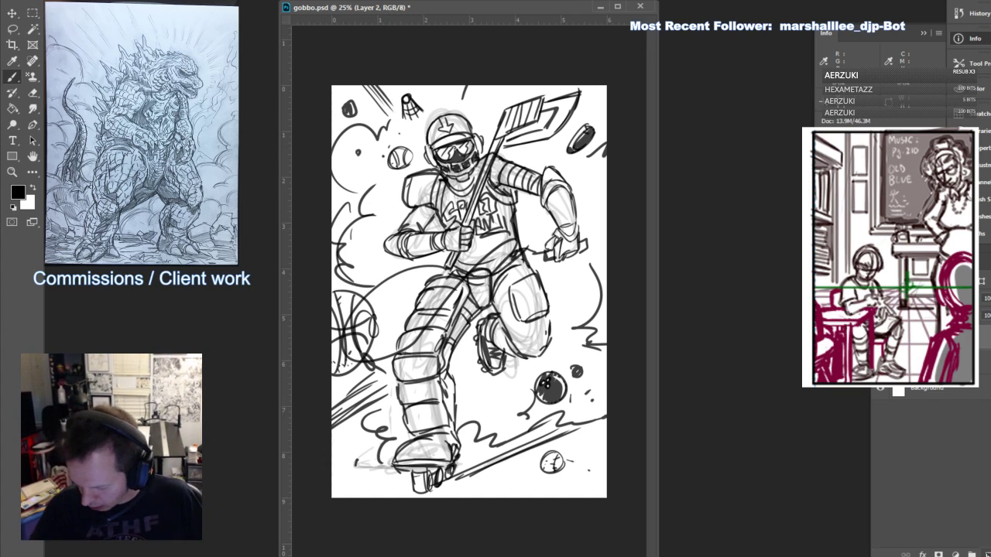
Add a new layer above Layer 2 and set the foreground colour to a very dark navy blue
{"action": "left_click", "coordinate": [988, 554]}
{"action": "left_click", "coordinate": [17, 192]}
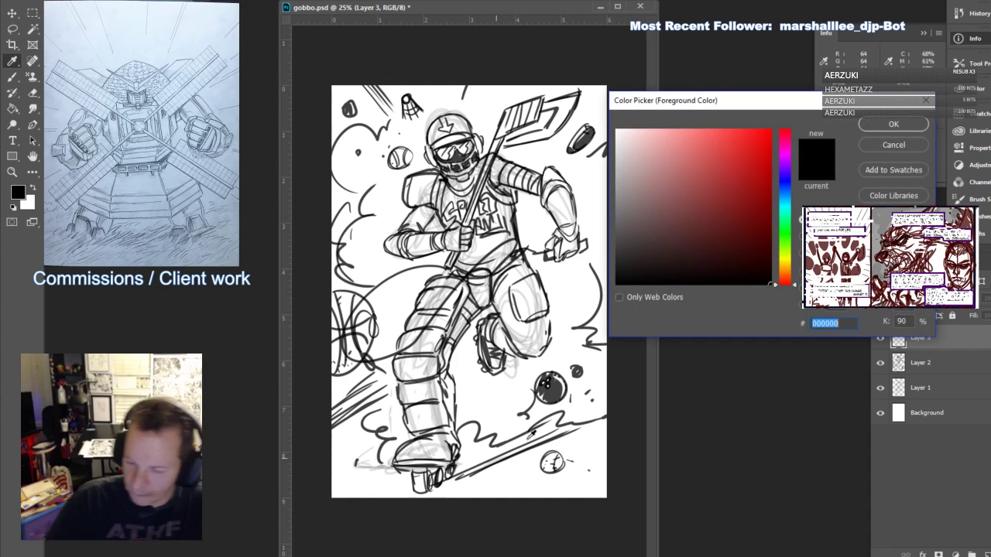
{"action": "left_click", "coordinate": [754, 257]}
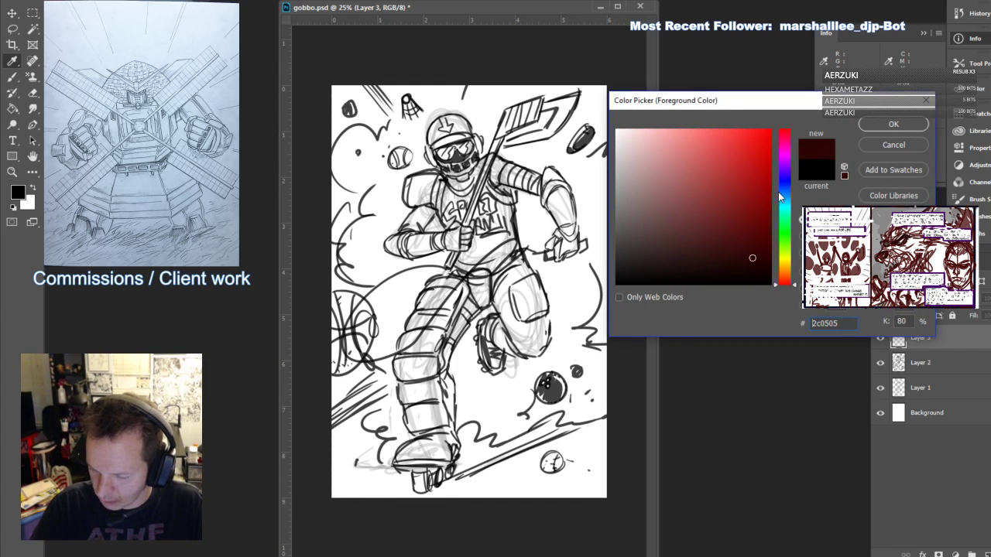
{"action": "left_click", "coordinate": [784, 187]}
{"action": "left_click", "coordinate": [889, 129]}
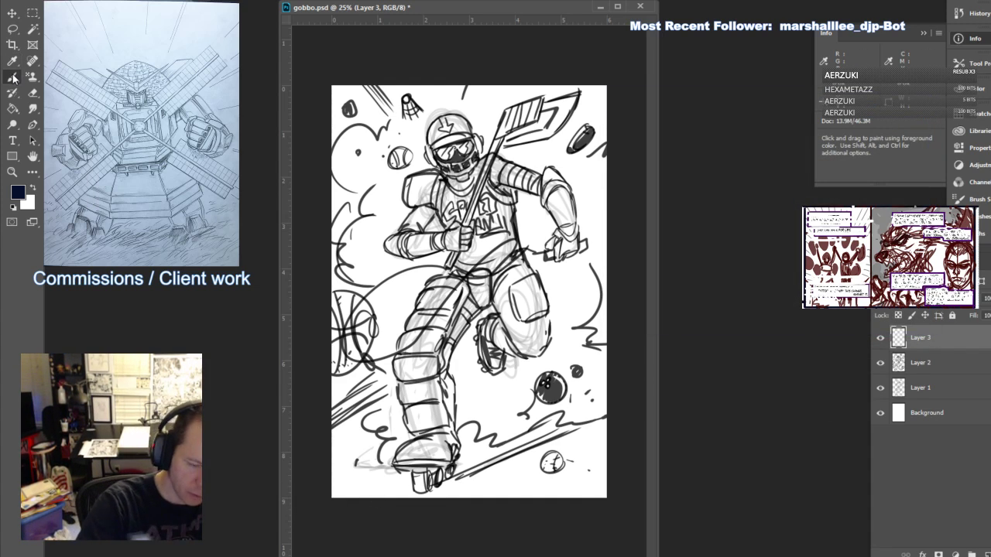
Paint navy shadows on the figure's helmet, shoulder pad, arms, torso, legs and skates, and along the axe blade
{"action": "key", "text": "ctrl+0"}
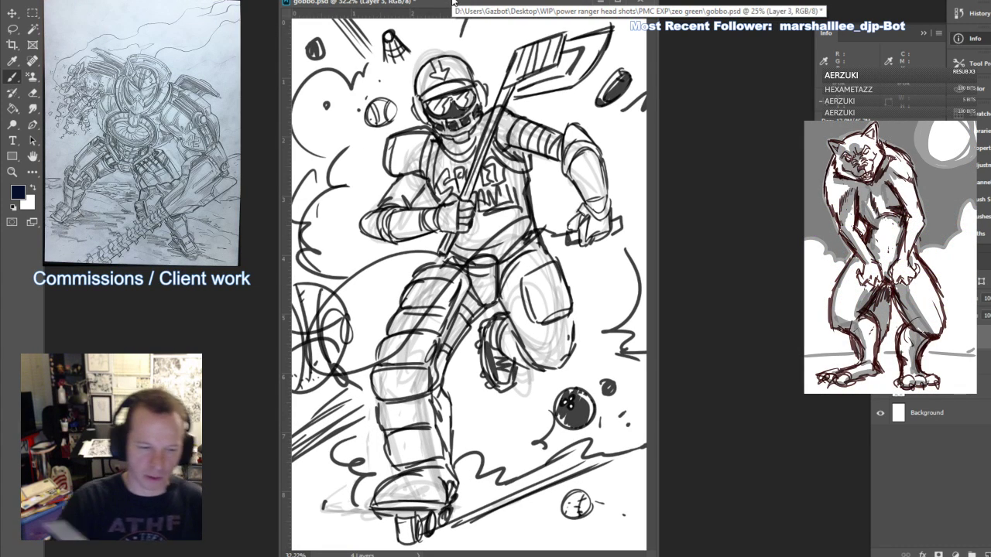
{"action": "left_click", "coordinate": [37, 1]}
{"action": "left_click", "coordinate": [392, 222]}
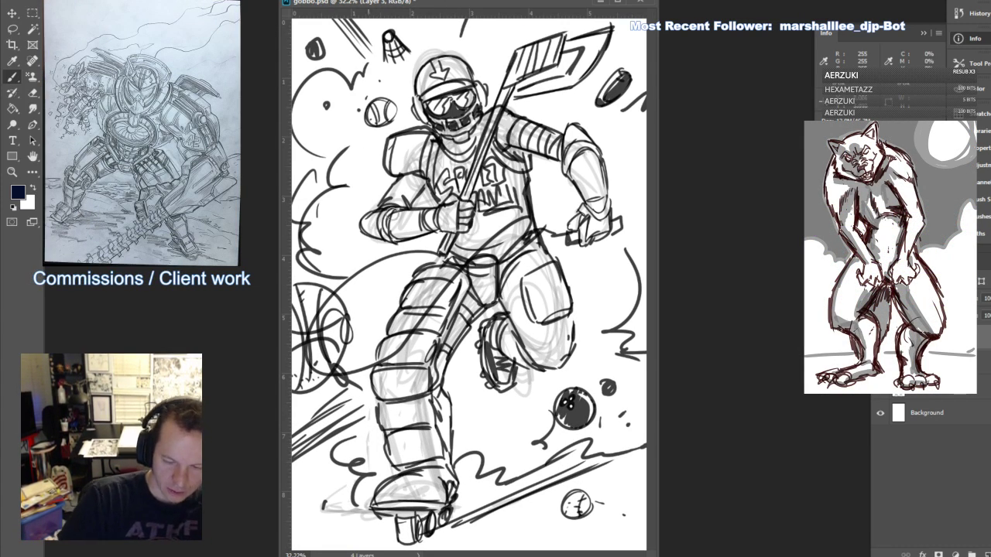
{"action": "mouse_move", "coordinate": [393, 222]}
{"action": "left_mouse_down"}
{"action": "mouse_move", "coordinate": [378, 224]}
{"action": "mouse_move", "coordinate": [399, 233]}
{"action": "mouse_move", "coordinate": [417, 132]}
{"action": "mouse_move", "coordinate": [445, 127]}
{"action": "mouse_move", "coordinate": [434, 86]}
{"action": "mouse_move", "coordinate": [437, 127]}
{"action": "mouse_move", "coordinate": [451, 135]}
{"action": "mouse_move", "coordinate": [439, 184]}
{"action": "mouse_move", "coordinate": [414, 172]}
{"action": "mouse_move", "coordinate": [396, 139]}
{"action": "mouse_move", "coordinate": [430, 136]}
{"action": "left_mouse_up"}
{"action": "mouse_move", "coordinate": [435, 267]}
{"action": "left_mouse_down"}
{"action": "mouse_move", "coordinate": [382, 356]}
{"action": "mouse_move", "coordinate": [397, 386]}
{"action": "mouse_move", "coordinate": [388, 414]}
{"action": "mouse_move", "coordinate": [399, 483]}
{"action": "mouse_move", "coordinate": [429, 493]}
{"action": "mouse_move", "coordinate": [407, 542]}
{"action": "left_mouse_up"}
{"action": "mouse_move", "coordinate": [535, 256]}
{"action": "left_mouse_down"}
{"action": "mouse_move", "coordinate": [561, 311]}
{"action": "mouse_move", "coordinate": [557, 302]}
{"action": "mouse_move", "coordinate": [558, 355]}
{"action": "mouse_move", "coordinate": [525, 356]}
{"action": "mouse_move", "coordinate": [504, 387]}
{"action": "left_mouse_up"}
{"action": "left_click_drag", "start_coordinate": [538, 256], "coordinate": [517, 194]}
{"action": "left_click_drag", "start_coordinate": [455, 258], "coordinate": [452, 240]}
{"action": "left_click_drag", "start_coordinate": [532, 195], "coordinate": [521, 200]}
{"action": "mouse_move", "coordinate": [505, 123]}
{"action": "left_mouse_down"}
{"action": "mouse_move", "coordinate": [585, 157]}
{"action": "mouse_move", "coordinate": [571, 136]}
{"action": "mouse_move", "coordinate": [590, 159]}
{"action": "mouse_move", "coordinate": [592, 236]}
{"action": "left_mouse_up"}
{"action": "mouse_move", "coordinate": [440, 73]}
{"action": "left_mouse_down"}
{"action": "mouse_move", "coordinate": [599, 37]}
{"action": "mouse_move", "coordinate": [530, 89]}
{"action": "left_mouse_up"}
Paint navy shadows on one side of the basketball, the baseballs, the black ball and the shuttlecock
{"action": "left_click_drag", "start_coordinate": [301, 341], "coordinate": [298, 387]}
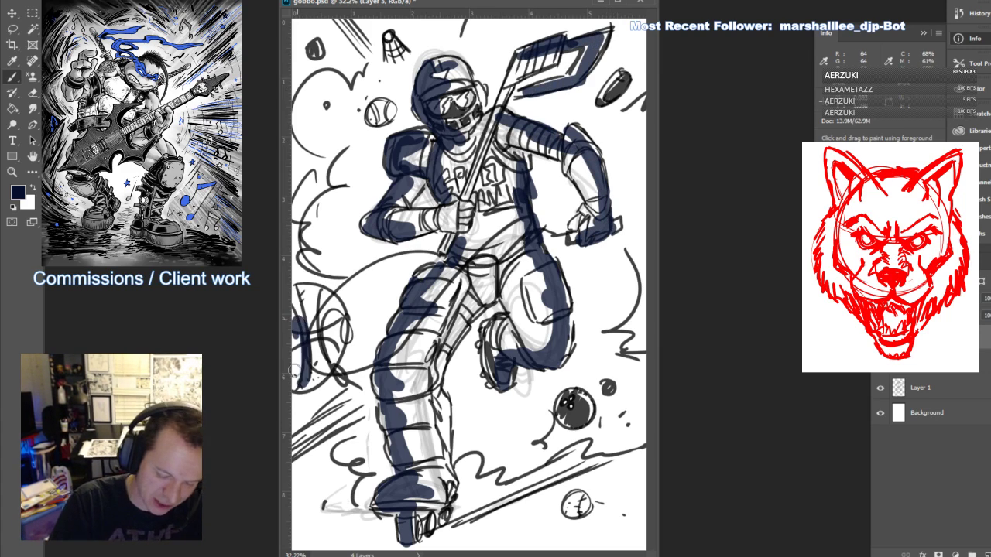
{"action": "left_click_drag", "start_coordinate": [306, 314], "coordinate": [297, 379]}
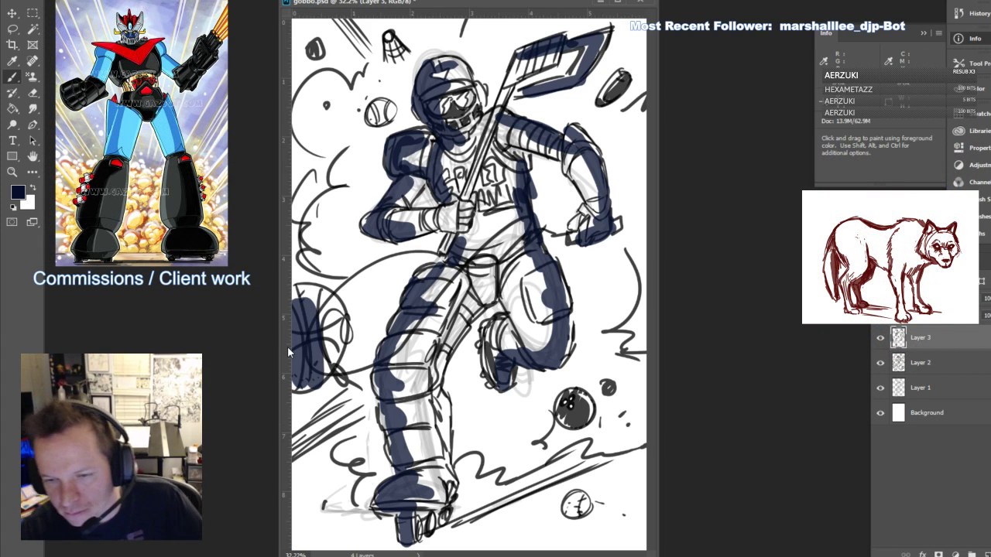
{"action": "left_click_drag", "start_coordinate": [569, 499], "coordinate": [588, 515]}
{"action": "left_click_drag", "start_coordinate": [573, 397], "coordinate": [592, 422]}
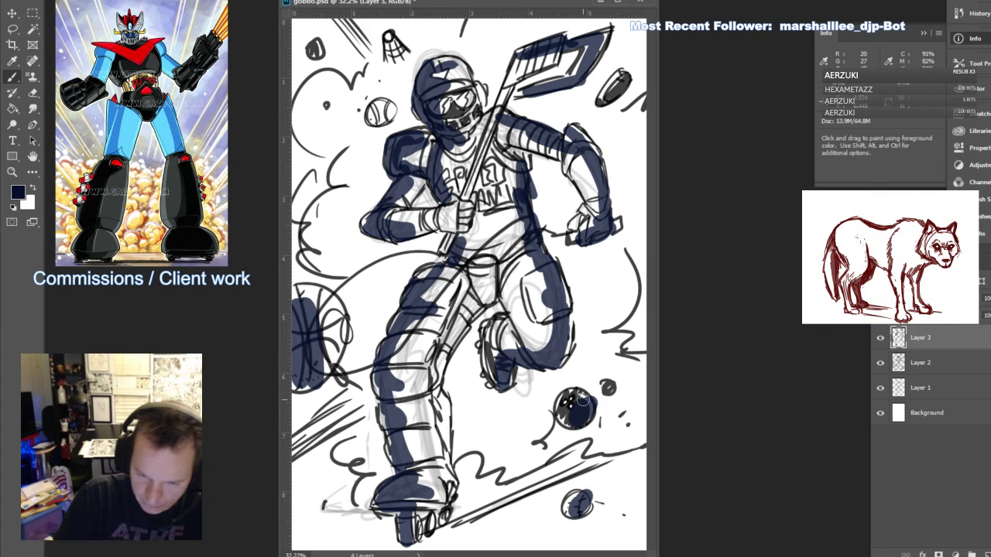
{"action": "left_click_drag", "start_coordinate": [368, 104], "coordinate": [383, 122]}
{"action": "left_click_drag", "start_coordinate": [309, 45], "coordinate": [317, 58]}
{"action": "left_click_drag", "start_coordinate": [385, 35], "coordinate": [392, 48]}
{"action": "left_click_drag", "start_coordinate": [463, 21], "coordinate": [465, 32]}
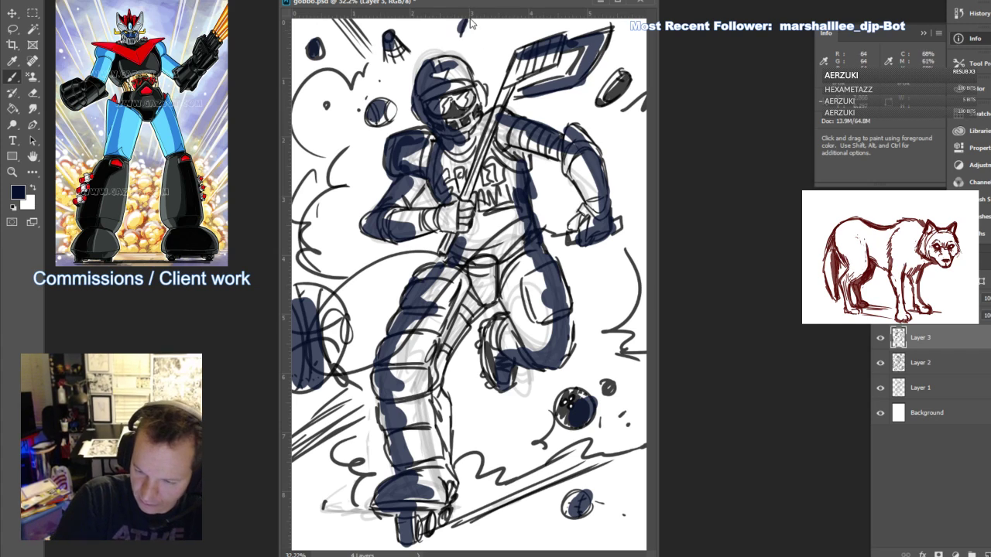
{"action": "left_click_drag", "start_coordinate": [285, 504], "coordinate": [346, 488]}
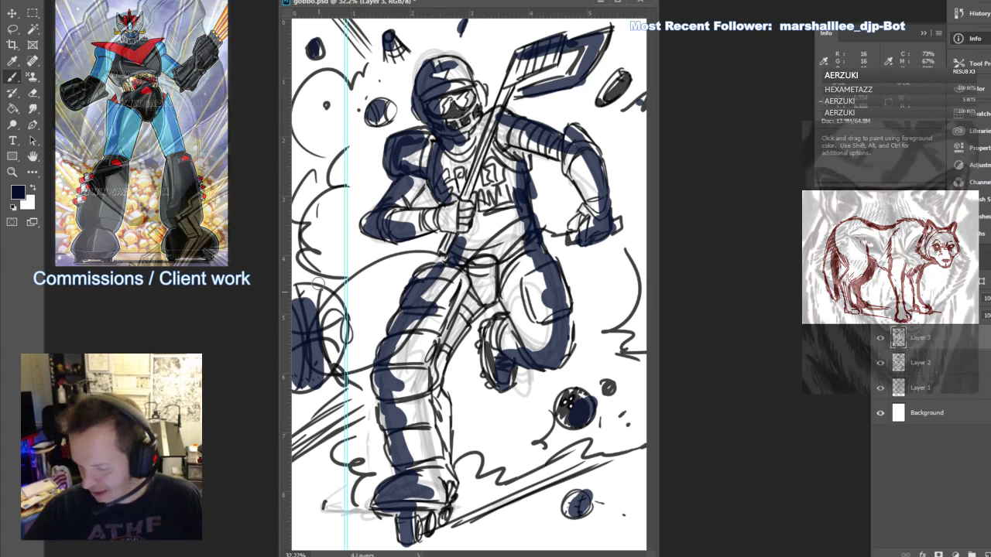
{"action": "key", "text": "ctrl+z"}
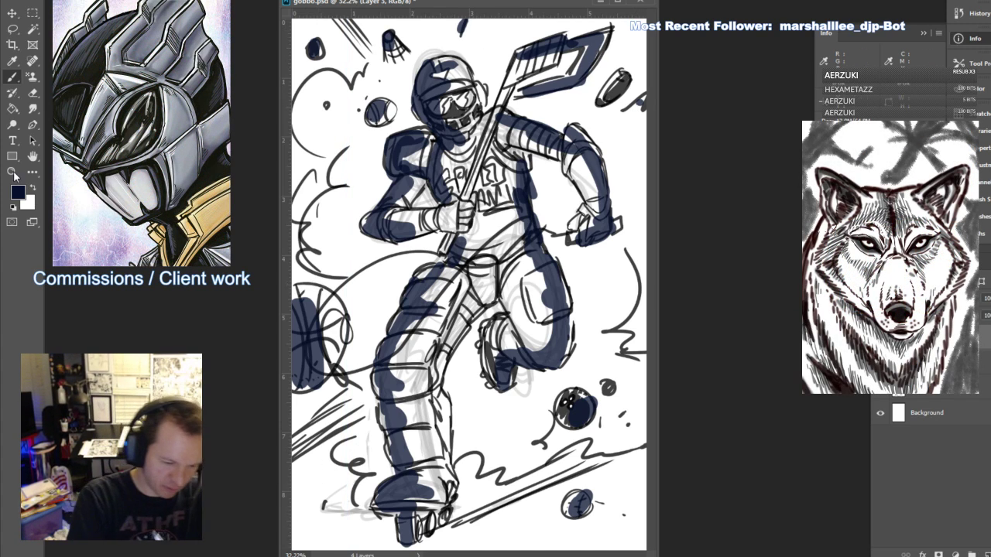
Fill the background with navy around the speed lines, behind the basketball and smoke clouds, and along the upper edge
{"action": "key", "text": "z"}
{"action": "key", "text": "alt"}
{"action": "left_click", "coordinate": [422, 368], "text": "alt"}
{"action": "key", "text": "b"}
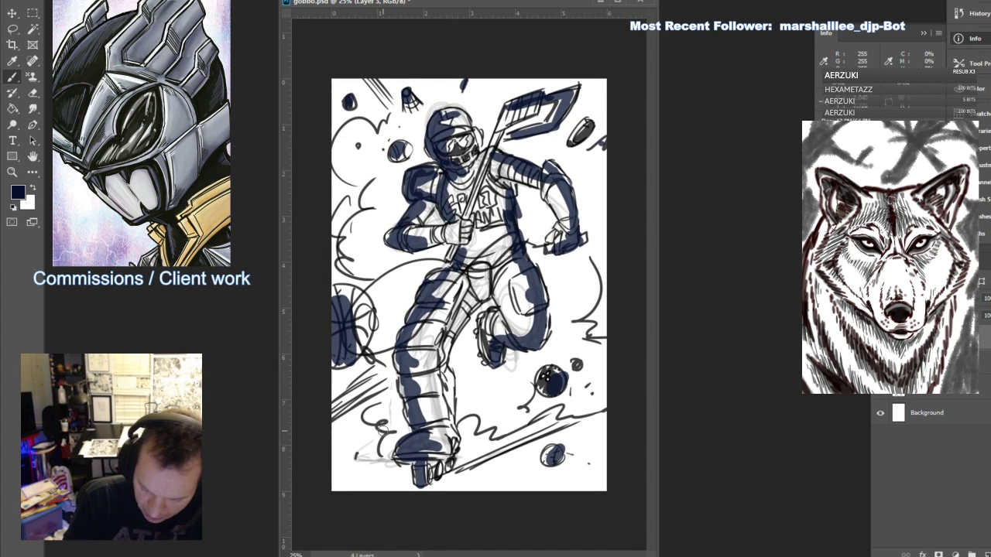
{"action": "mouse_move", "coordinate": [387, 428]}
{"action": "left_mouse_down"}
{"action": "mouse_move", "coordinate": [335, 432]}
{"action": "mouse_move", "coordinate": [371, 415]}
{"action": "mouse_move", "coordinate": [332, 496]}
{"action": "mouse_move", "coordinate": [385, 472]}
{"action": "mouse_move", "coordinate": [367, 494]}
{"action": "left_mouse_up"}
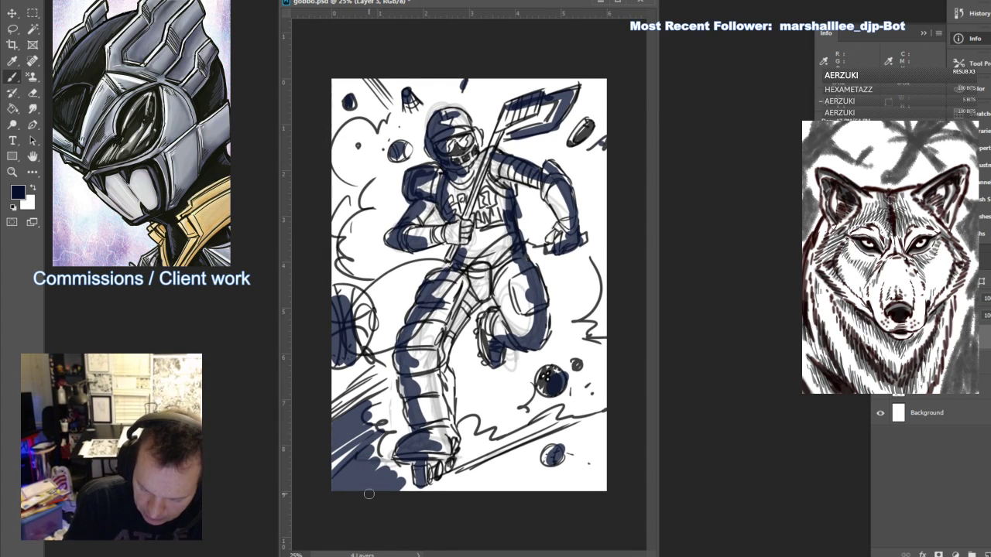
{"action": "left_click_drag", "start_coordinate": [361, 376], "coordinate": [293, 382]}
{"action": "mouse_move", "coordinate": [349, 291]}
{"action": "left_mouse_down"}
{"action": "mouse_move", "coordinate": [322, 259]}
{"action": "mouse_move", "coordinate": [338, 223]}
{"action": "mouse_move", "coordinate": [327, 194]}
{"action": "mouse_move", "coordinate": [343, 190]}
{"action": "mouse_move", "coordinate": [331, 92]}
{"action": "mouse_move", "coordinate": [373, 110]}
{"action": "mouse_move", "coordinate": [363, 73]}
{"action": "mouse_move", "coordinate": [420, 74]}
{"action": "mouse_move", "coordinate": [443, 95]}
{"action": "mouse_move", "coordinate": [519, 83]}
{"action": "left_mouse_up"}
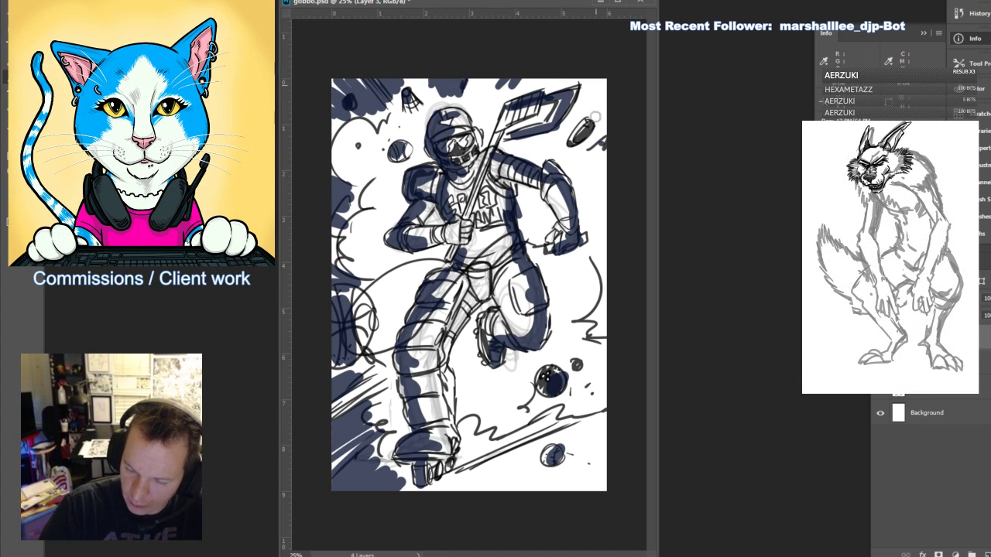
Block in navy around the hockey puck, behind the smoke curve, below the ground lines and beside the black ball
{"action": "mouse_move", "coordinate": [573, 120]}
{"action": "left_mouse_down"}
{"action": "mouse_move", "coordinate": [584, 145]}
{"action": "mouse_move", "coordinate": [604, 149]}
{"action": "left_mouse_up"}
{"action": "mouse_move", "coordinate": [597, 334]}
{"action": "left_mouse_down"}
{"action": "mouse_move", "coordinate": [606, 305]}
{"action": "mouse_move", "coordinate": [601, 319]}
{"action": "left_mouse_up"}
{"action": "mouse_move", "coordinate": [465, 487]}
{"action": "left_mouse_down"}
{"action": "mouse_move", "coordinate": [597, 429]}
{"action": "mouse_move", "coordinate": [590, 451]}
{"action": "mouse_move", "coordinate": [617, 452]}
{"action": "left_mouse_up"}
{"action": "left_click_drag", "start_coordinate": [542, 414], "coordinate": [519, 399]}
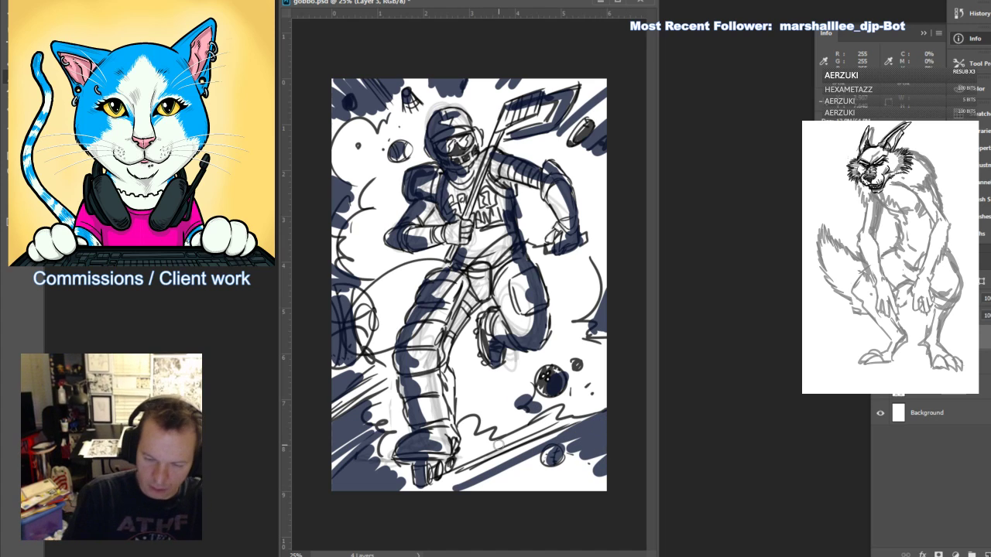
Set the shading layer's opacity to 50%
{"action": "double_click", "coordinate": [987, 299]}
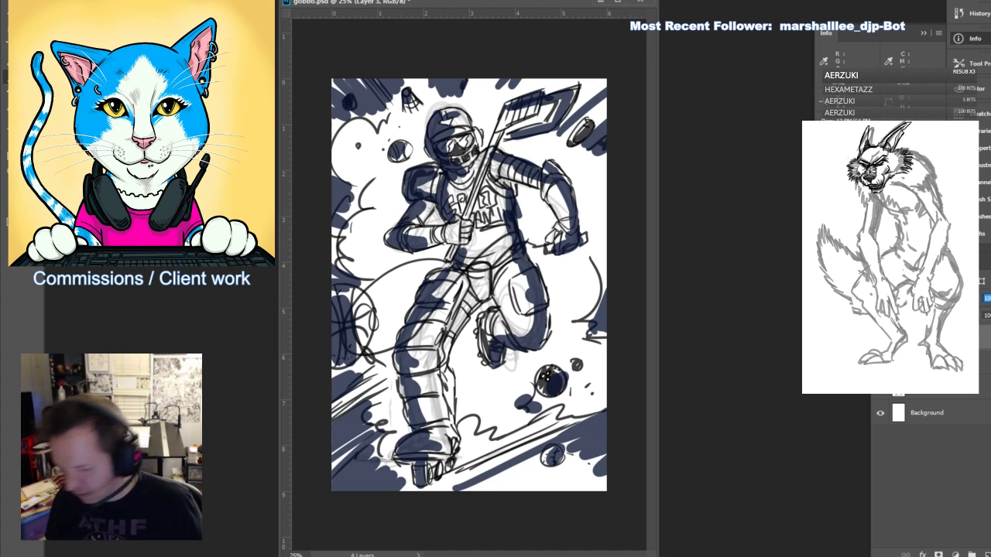
{"action": "type", "text": "50"}
{"action": "key", "text": "Return"}
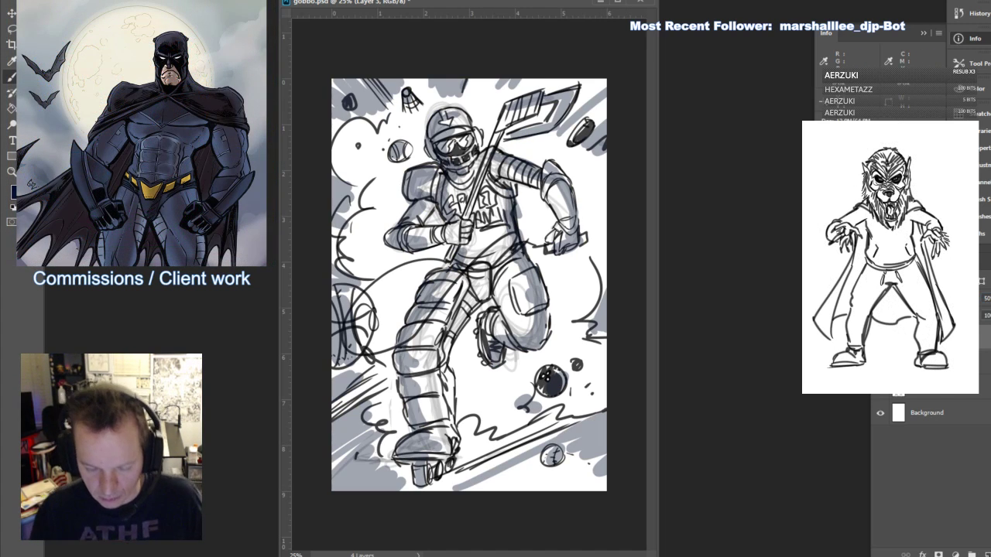
Dot small debris specks beside the raised arm, within the smoke clouds, and around the area below the raised skate
{"action": "left_click", "coordinate": [578, 189]}
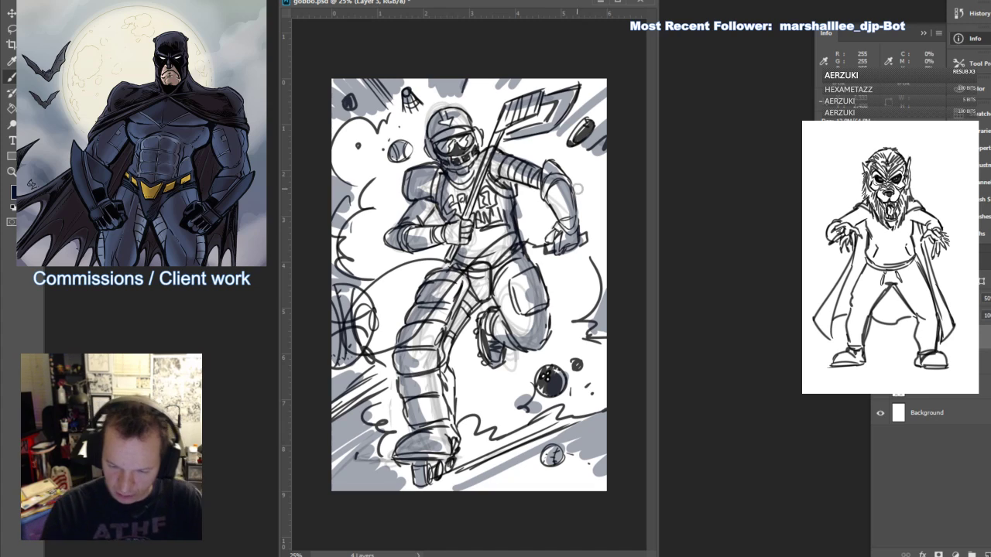
{"action": "left_click", "coordinate": [589, 185]}
{"action": "left_click", "coordinate": [580, 169]}
{"action": "left_click", "coordinate": [598, 182]}
{"action": "left_click", "coordinate": [589, 203]}
{"action": "left_click", "coordinate": [367, 250]}
{"action": "left_click", "coordinate": [380, 207]}
{"action": "left_click", "coordinate": [356, 155]}
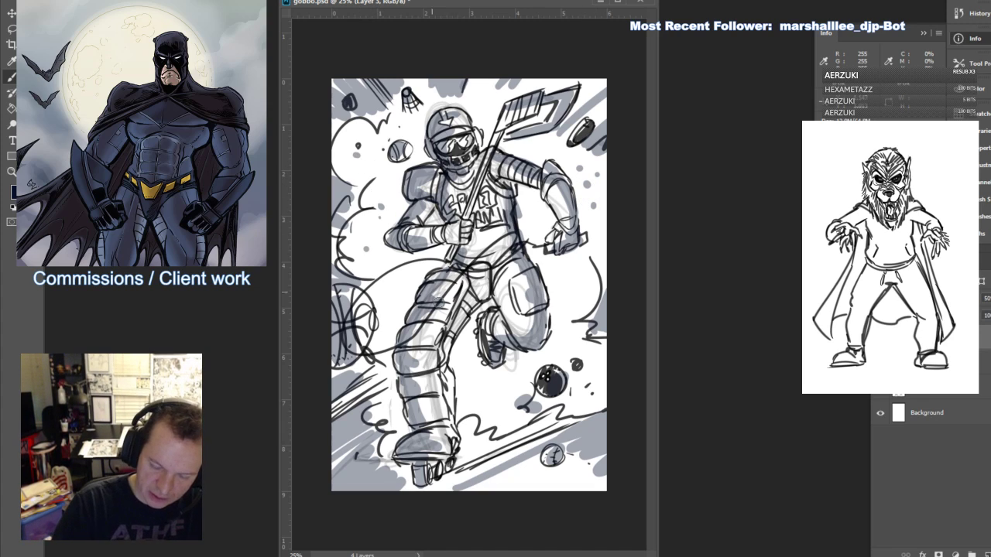
{"action": "left_click", "coordinate": [486, 384]}
{"action": "left_click", "coordinate": [468, 403]}
{"action": "left_click", "coordinate": [578, 339]}
{"action": "left_click", "coordinate": [603, 217]}
Hide the rough sketch on Layer 1 and save the drawing as a Photoshop file named rejecto
{"action": "left_click", "coordinate": [880, 394]}
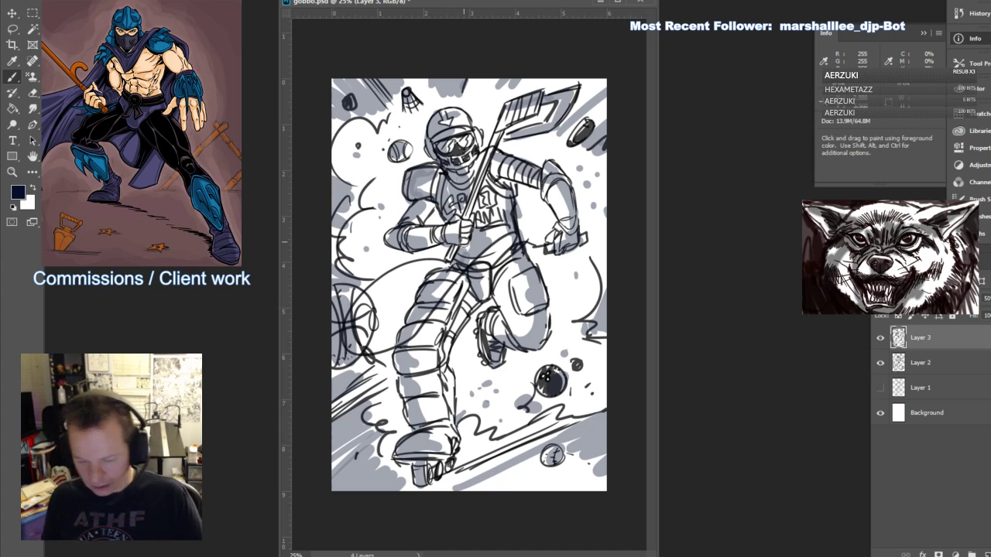
{"action": "key", "text": "ctrl+0"}
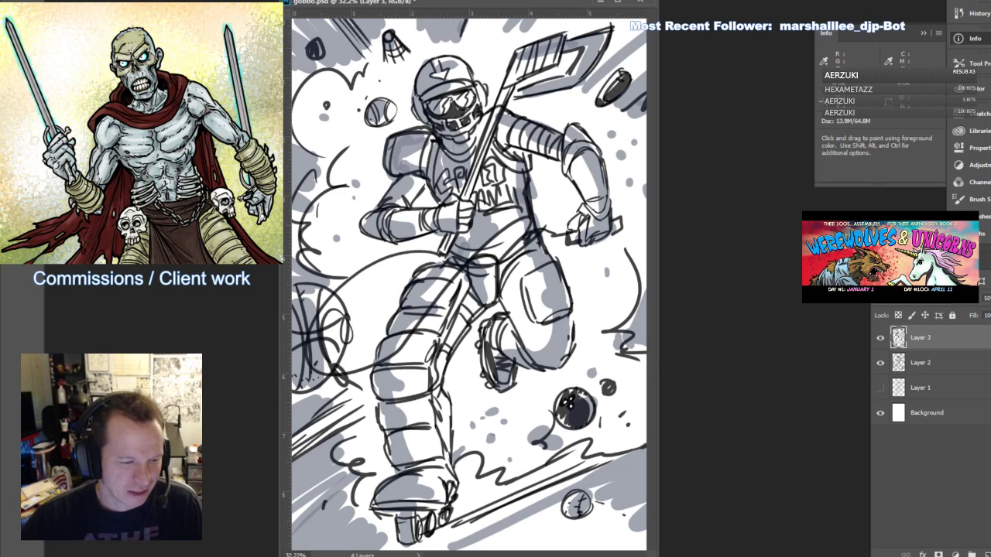
{"action": "left_click", "coordinate": [32, 1]}
{"action": "left_click", "coordinate": [78, 94]}
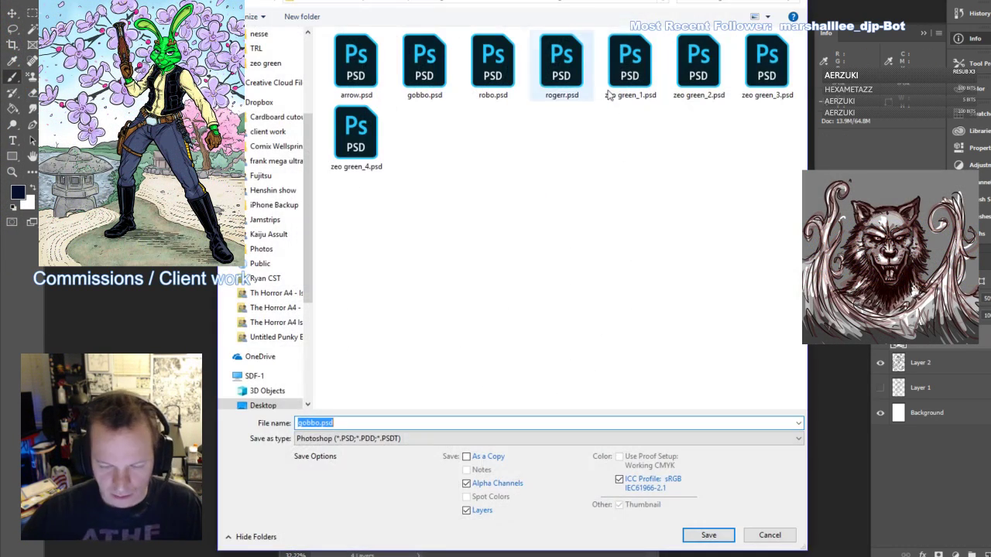
{"action": "type", "text": "r"}
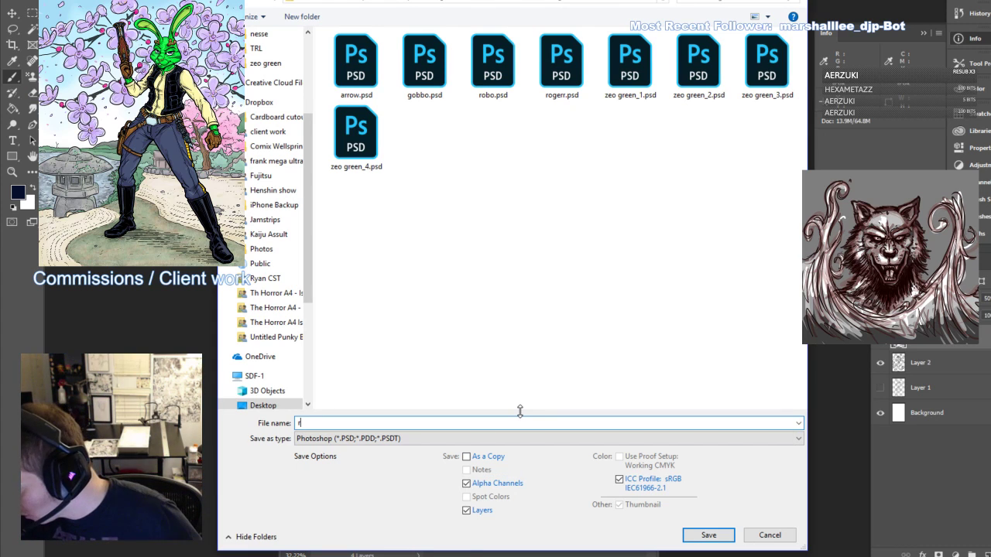
{"action": "type", "text": "ejecto"}
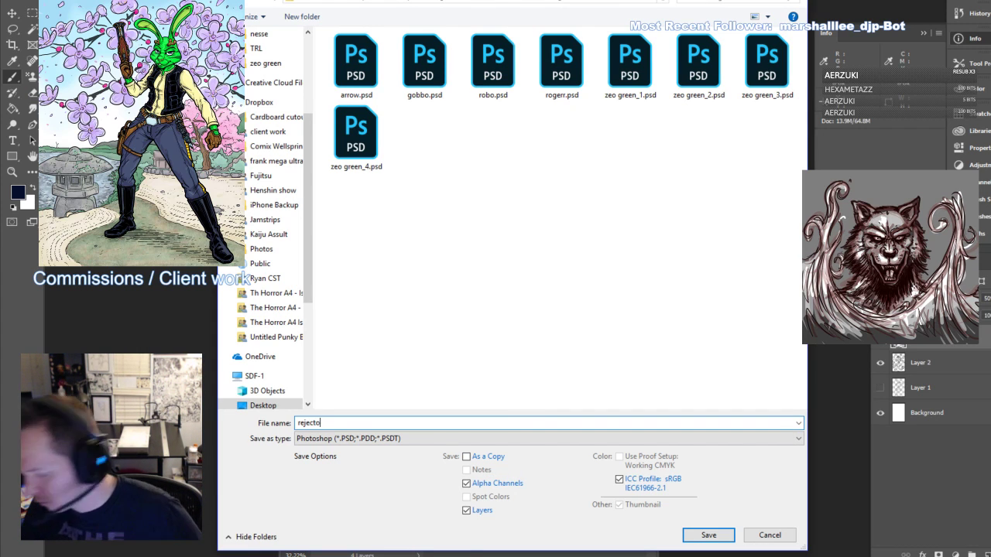
{"action": "key", "text": "Return"}
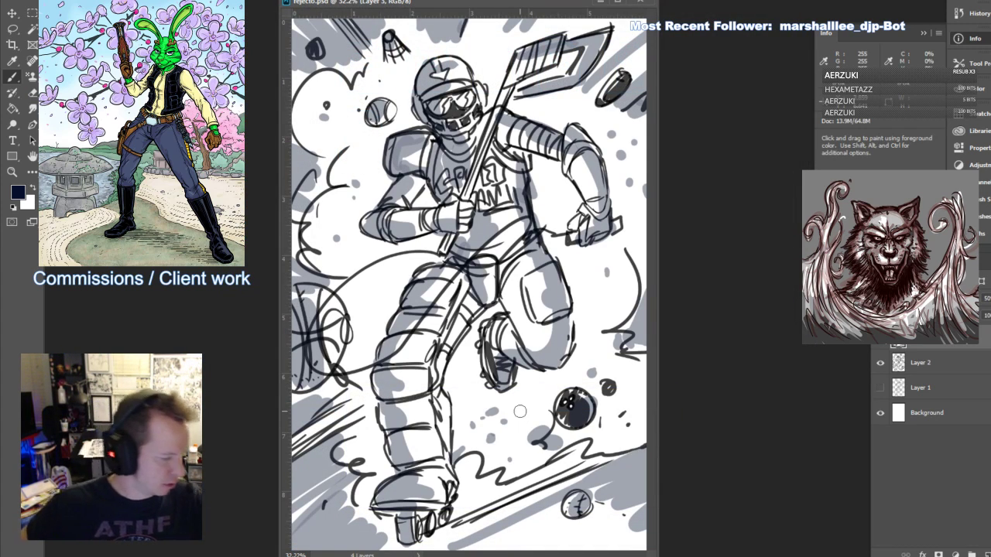